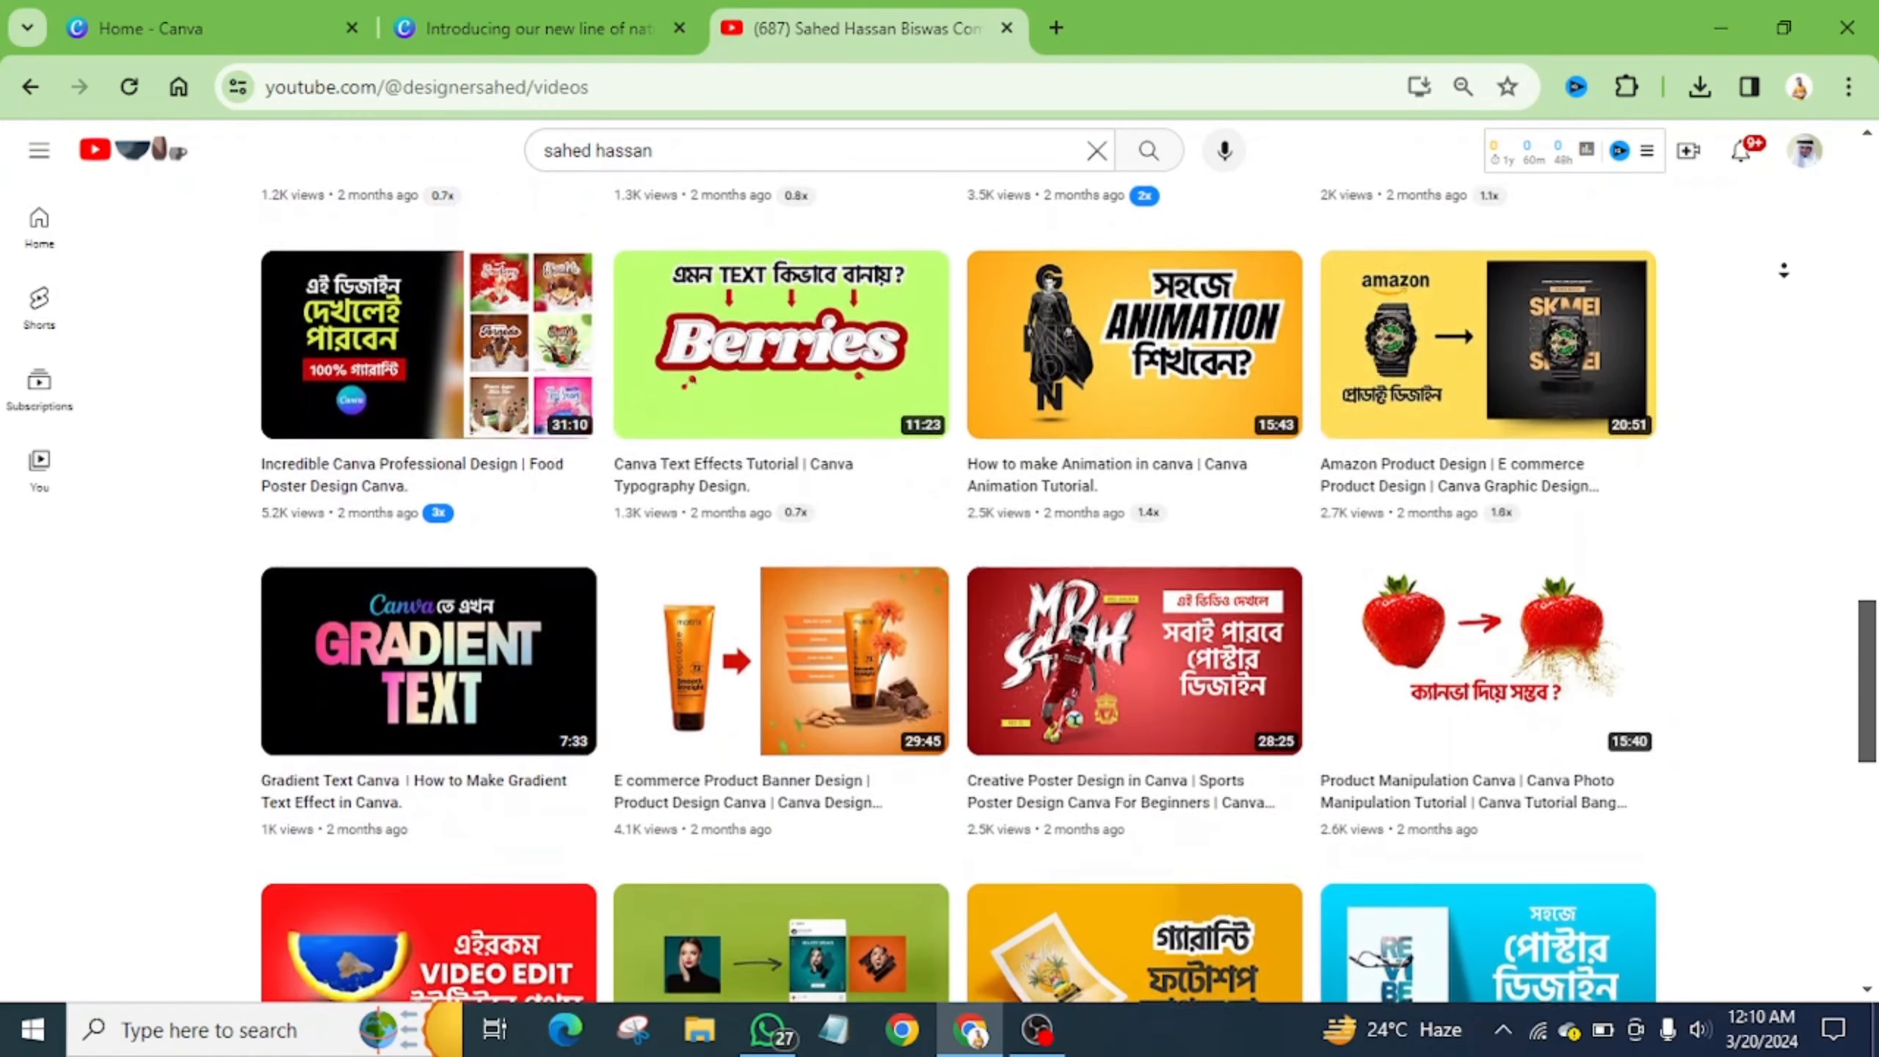
- Leave the YouTube channel's video list and switch to the Home - Canva browser tab
middle_click(1783, 272)
click(325, 13)
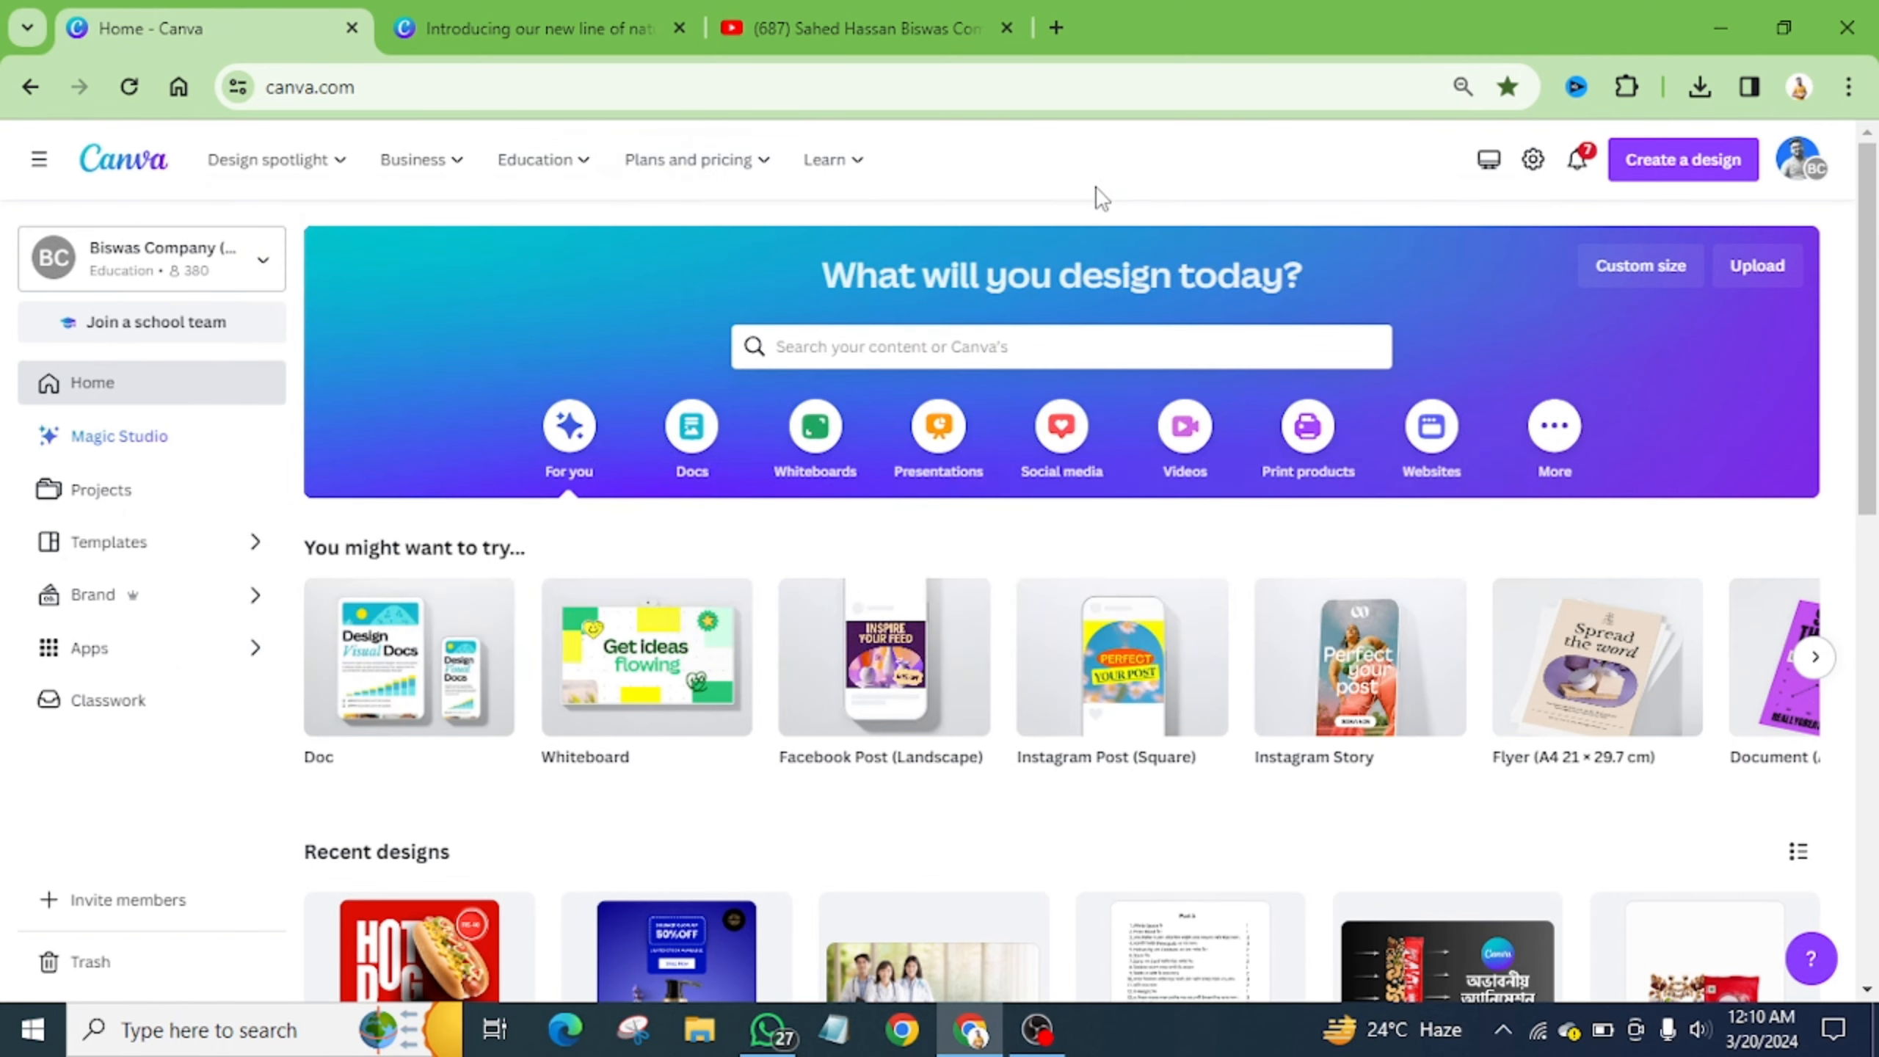
- Search Create a design for 'instagram' design types, then dismiss the results
click(1662, 176)
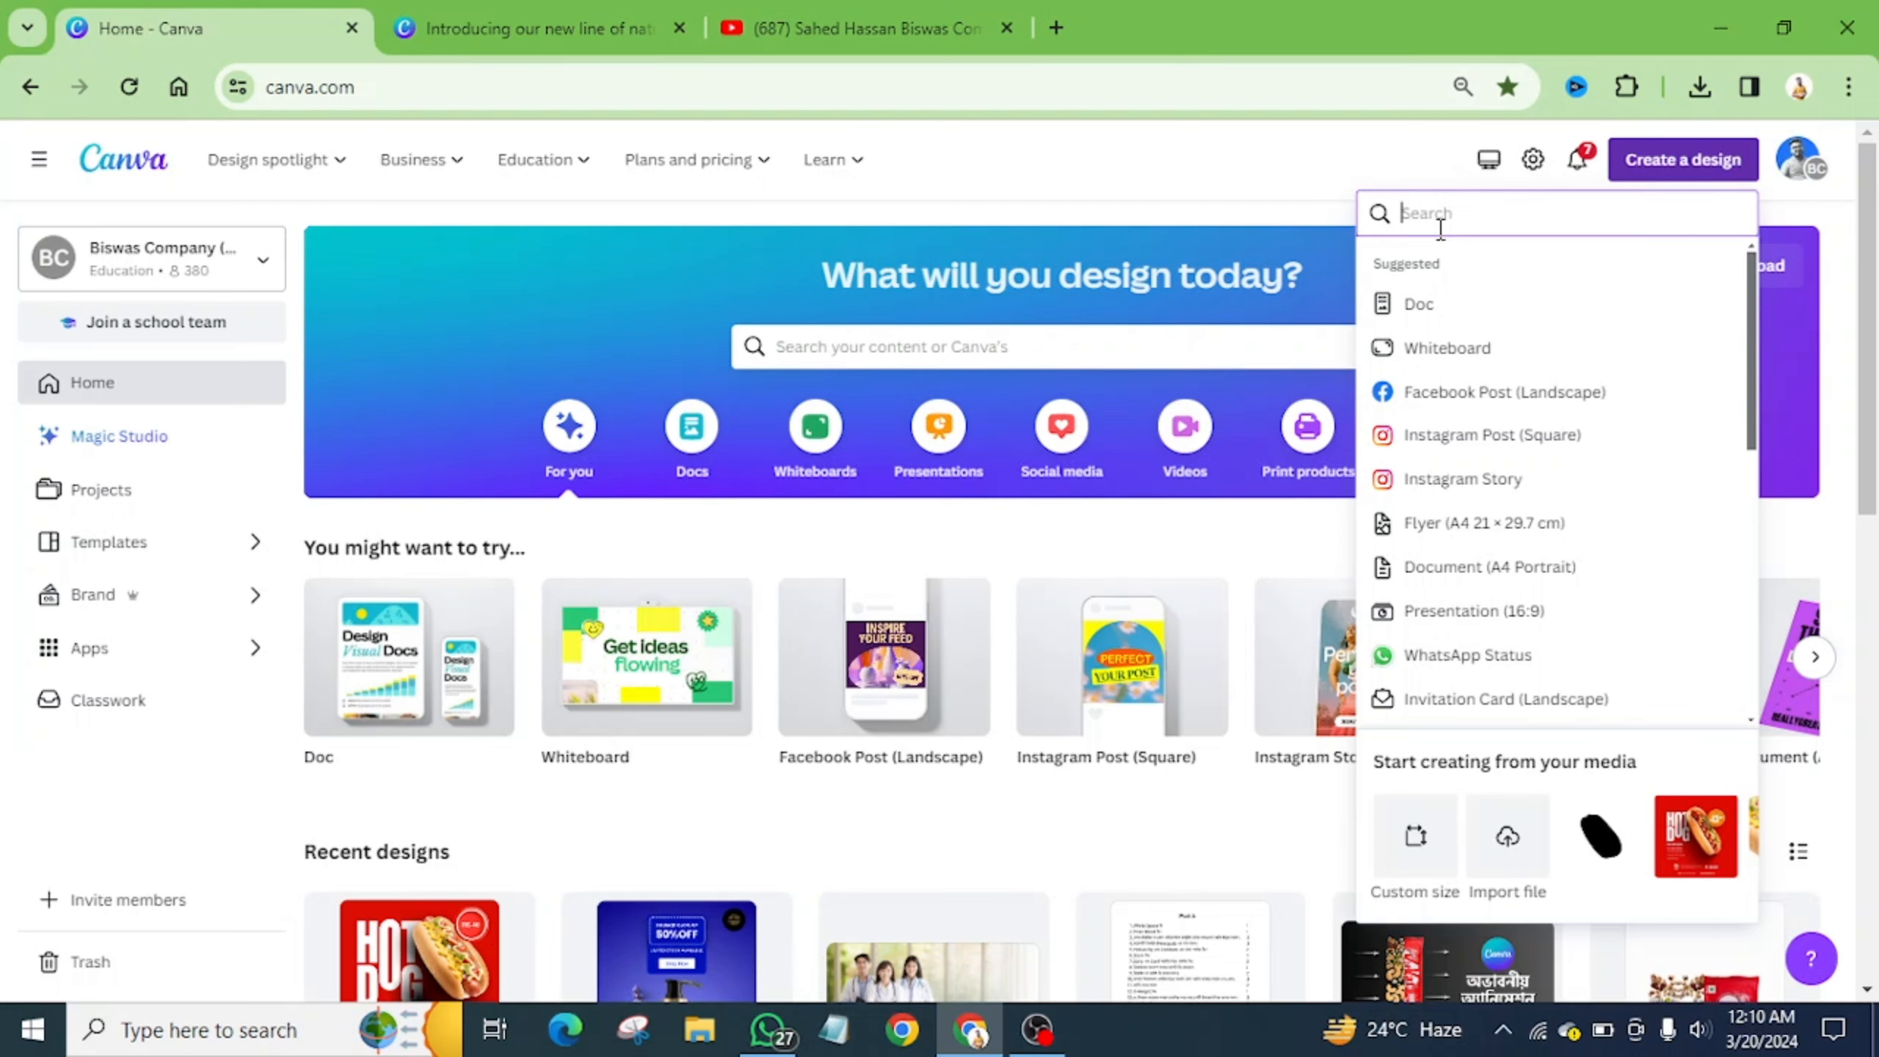
text(in)
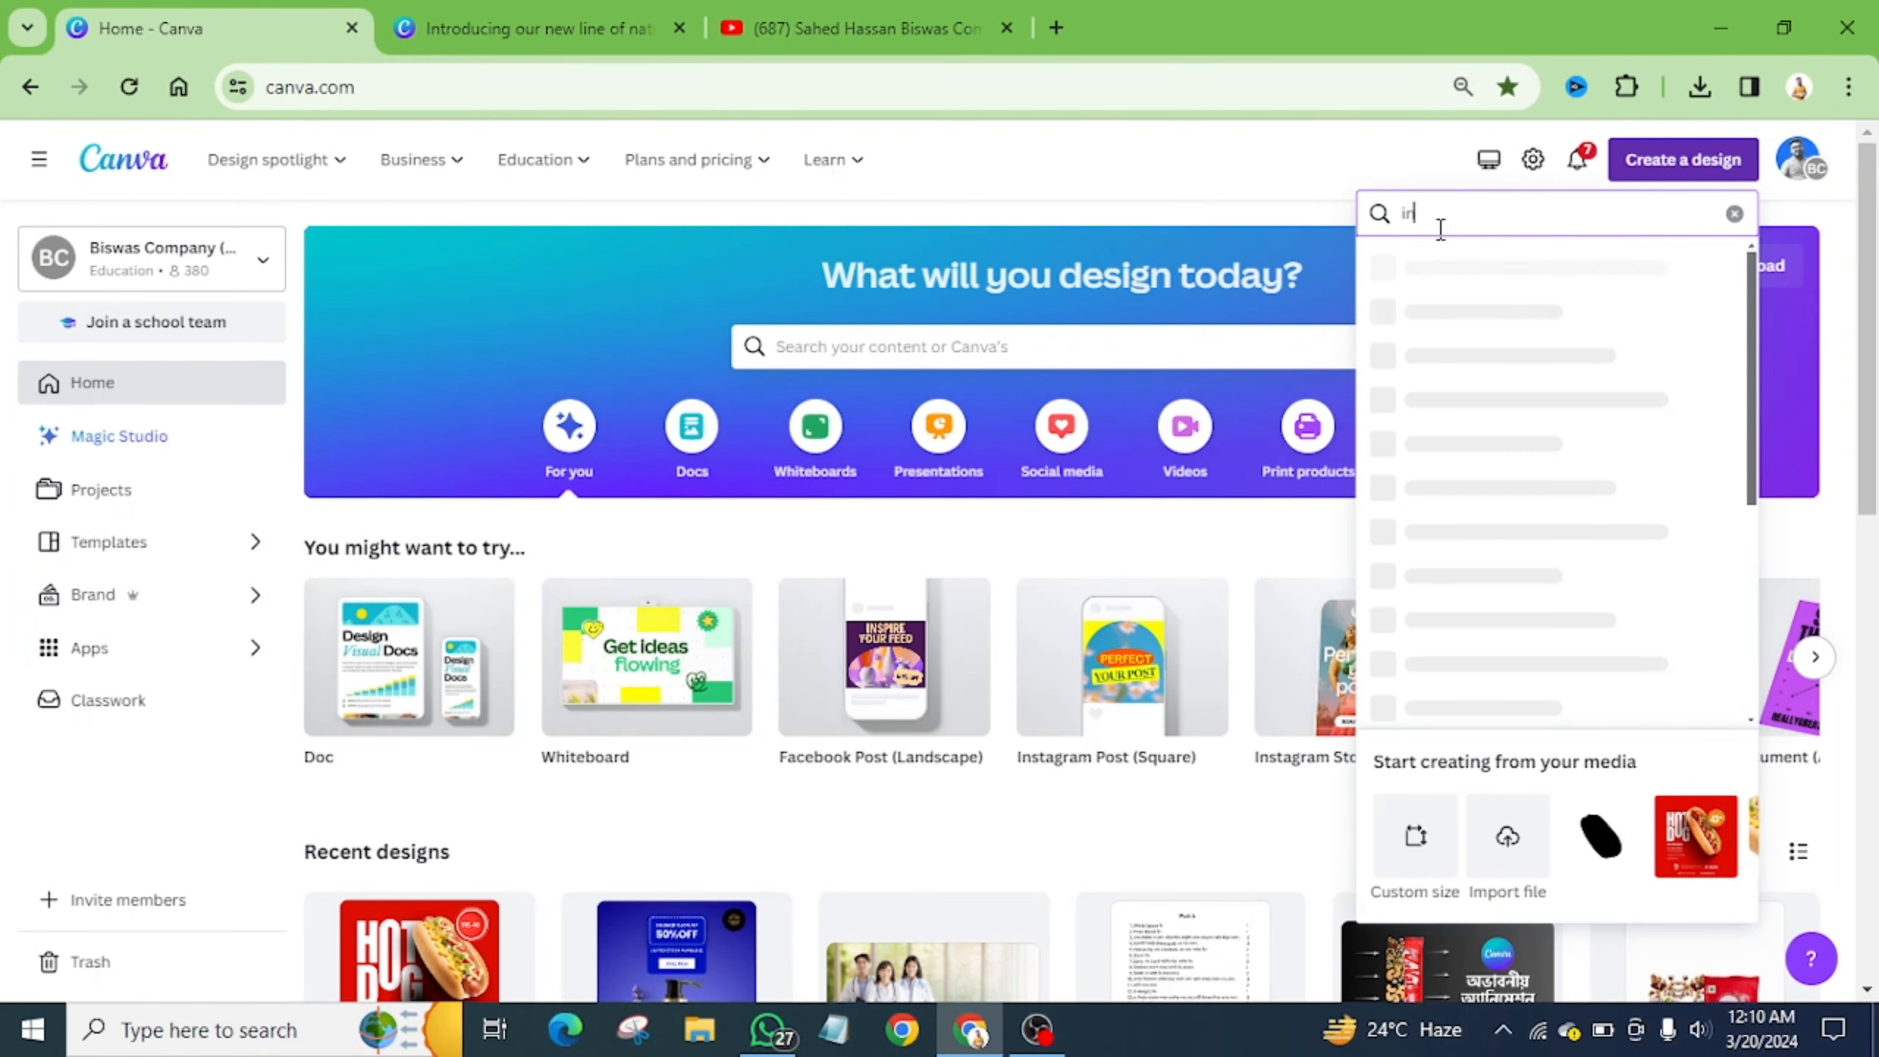
text(stagram)
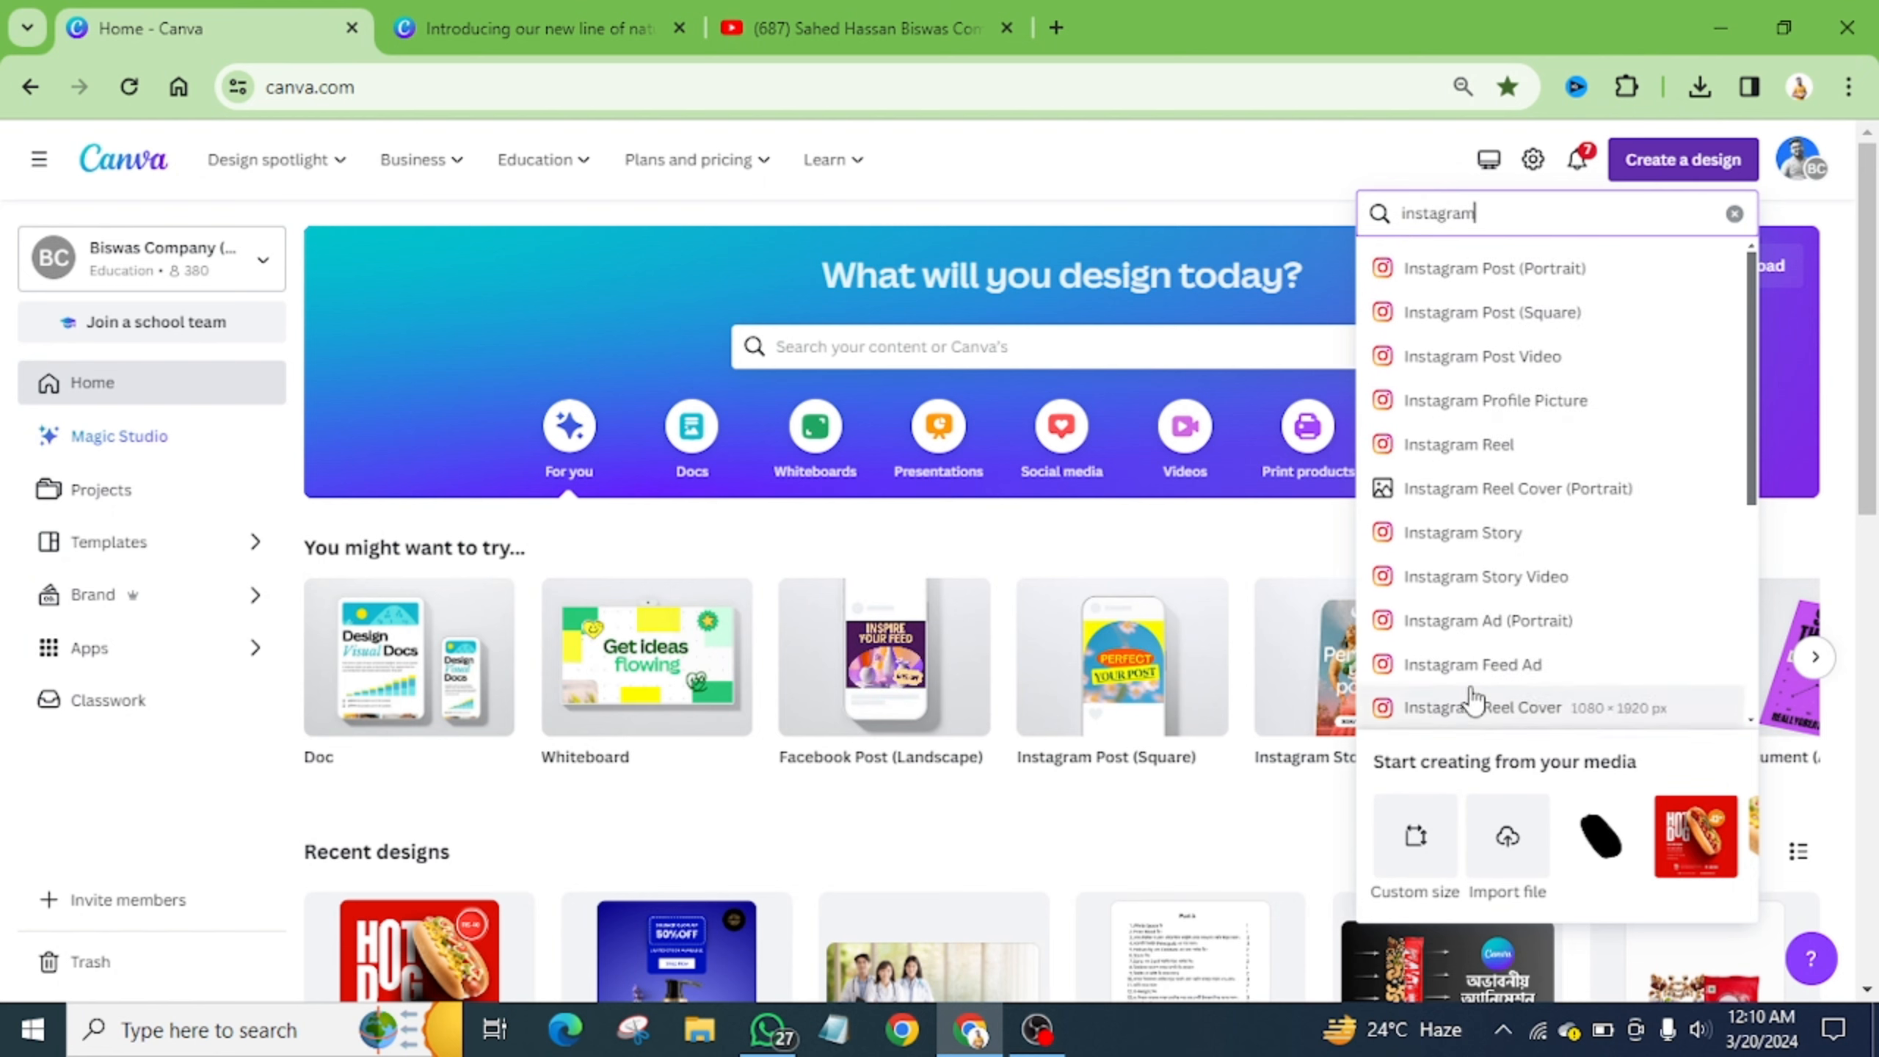
click(1668, 174)
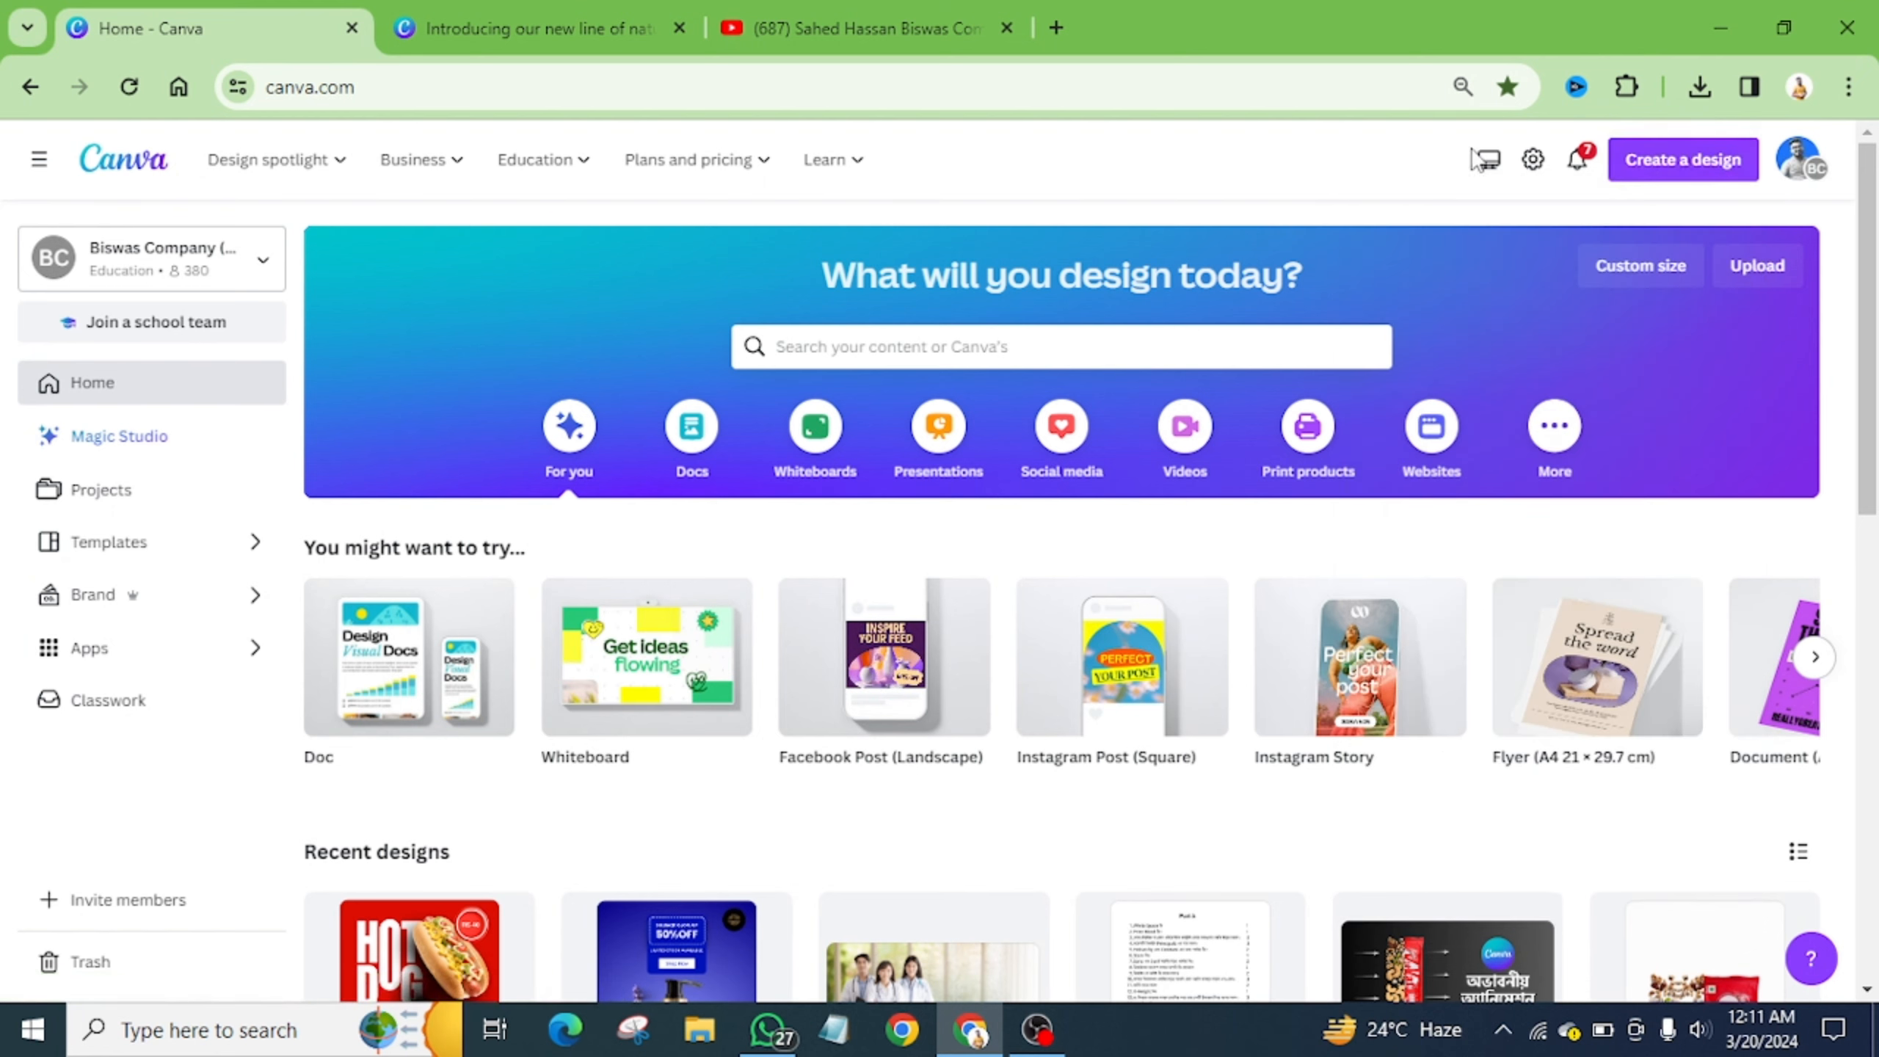
click(1668, 177)
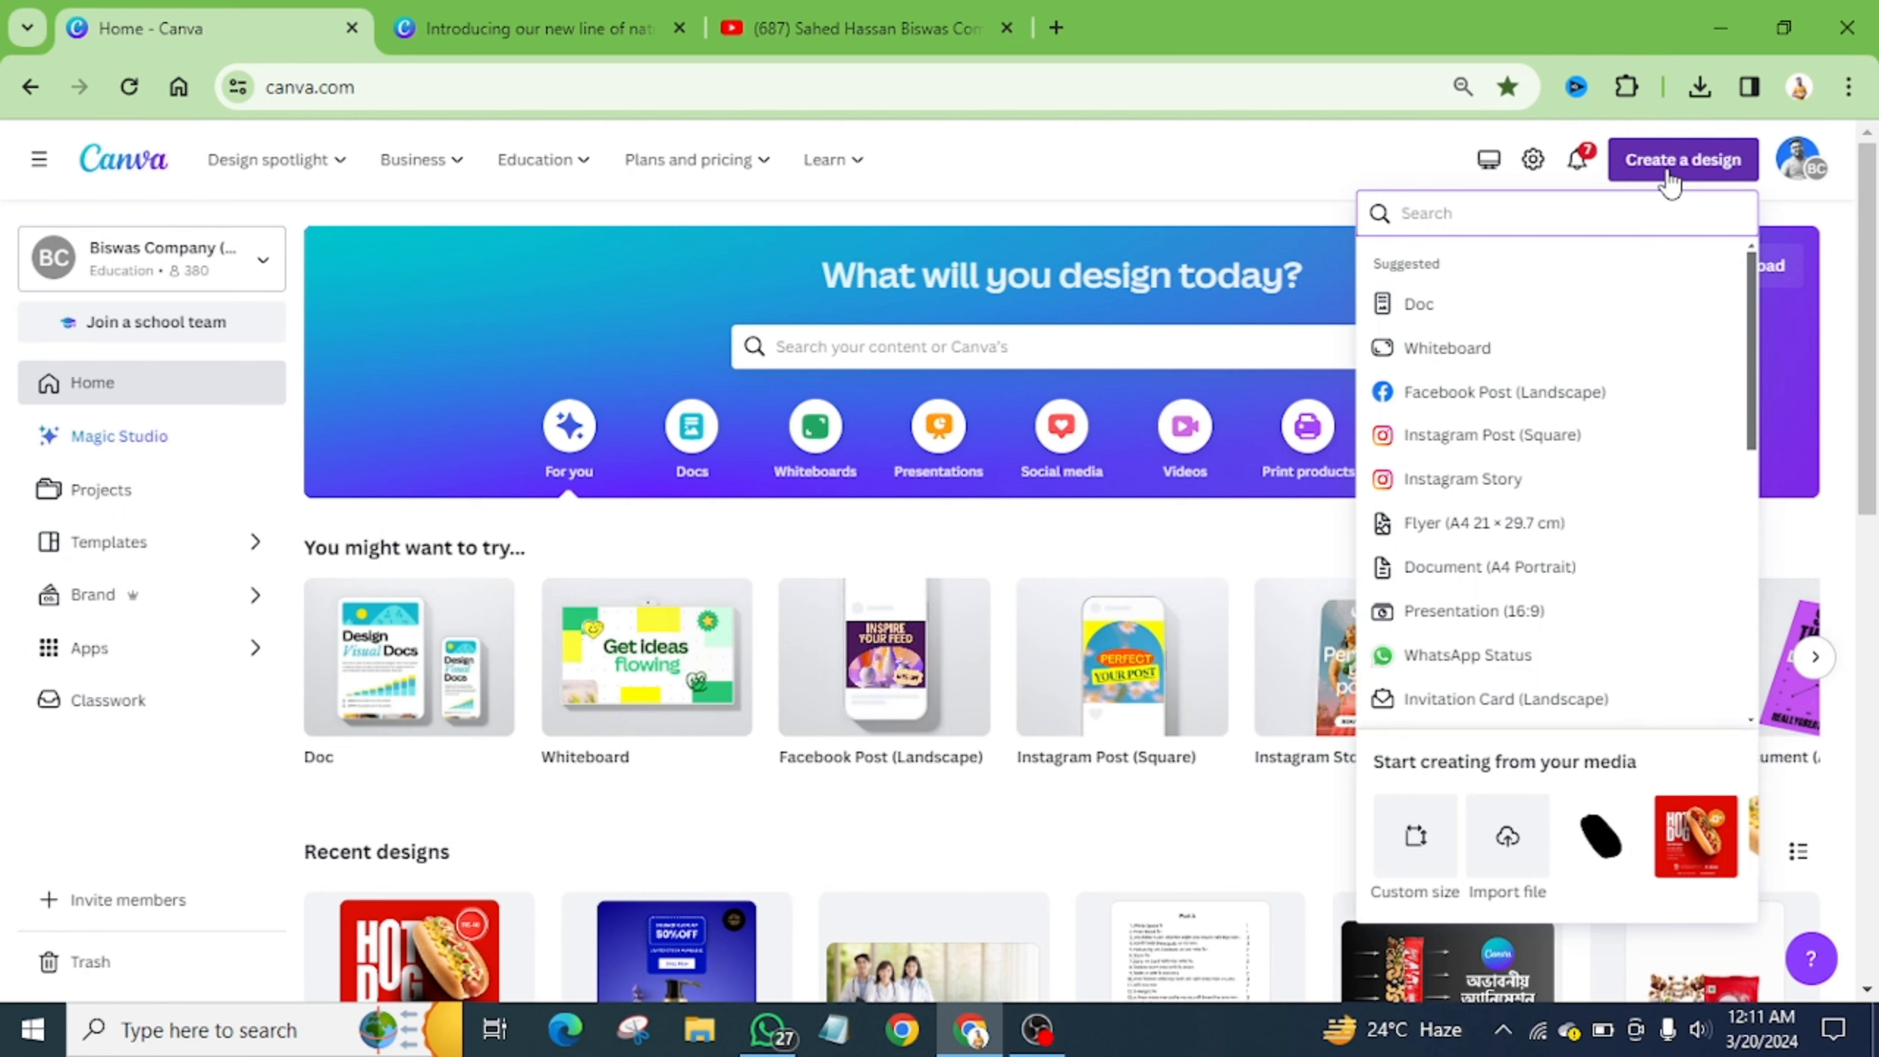
- Check the Custom size unit options without changing them, then switch to the hot dog design editor
click(1414, 840)
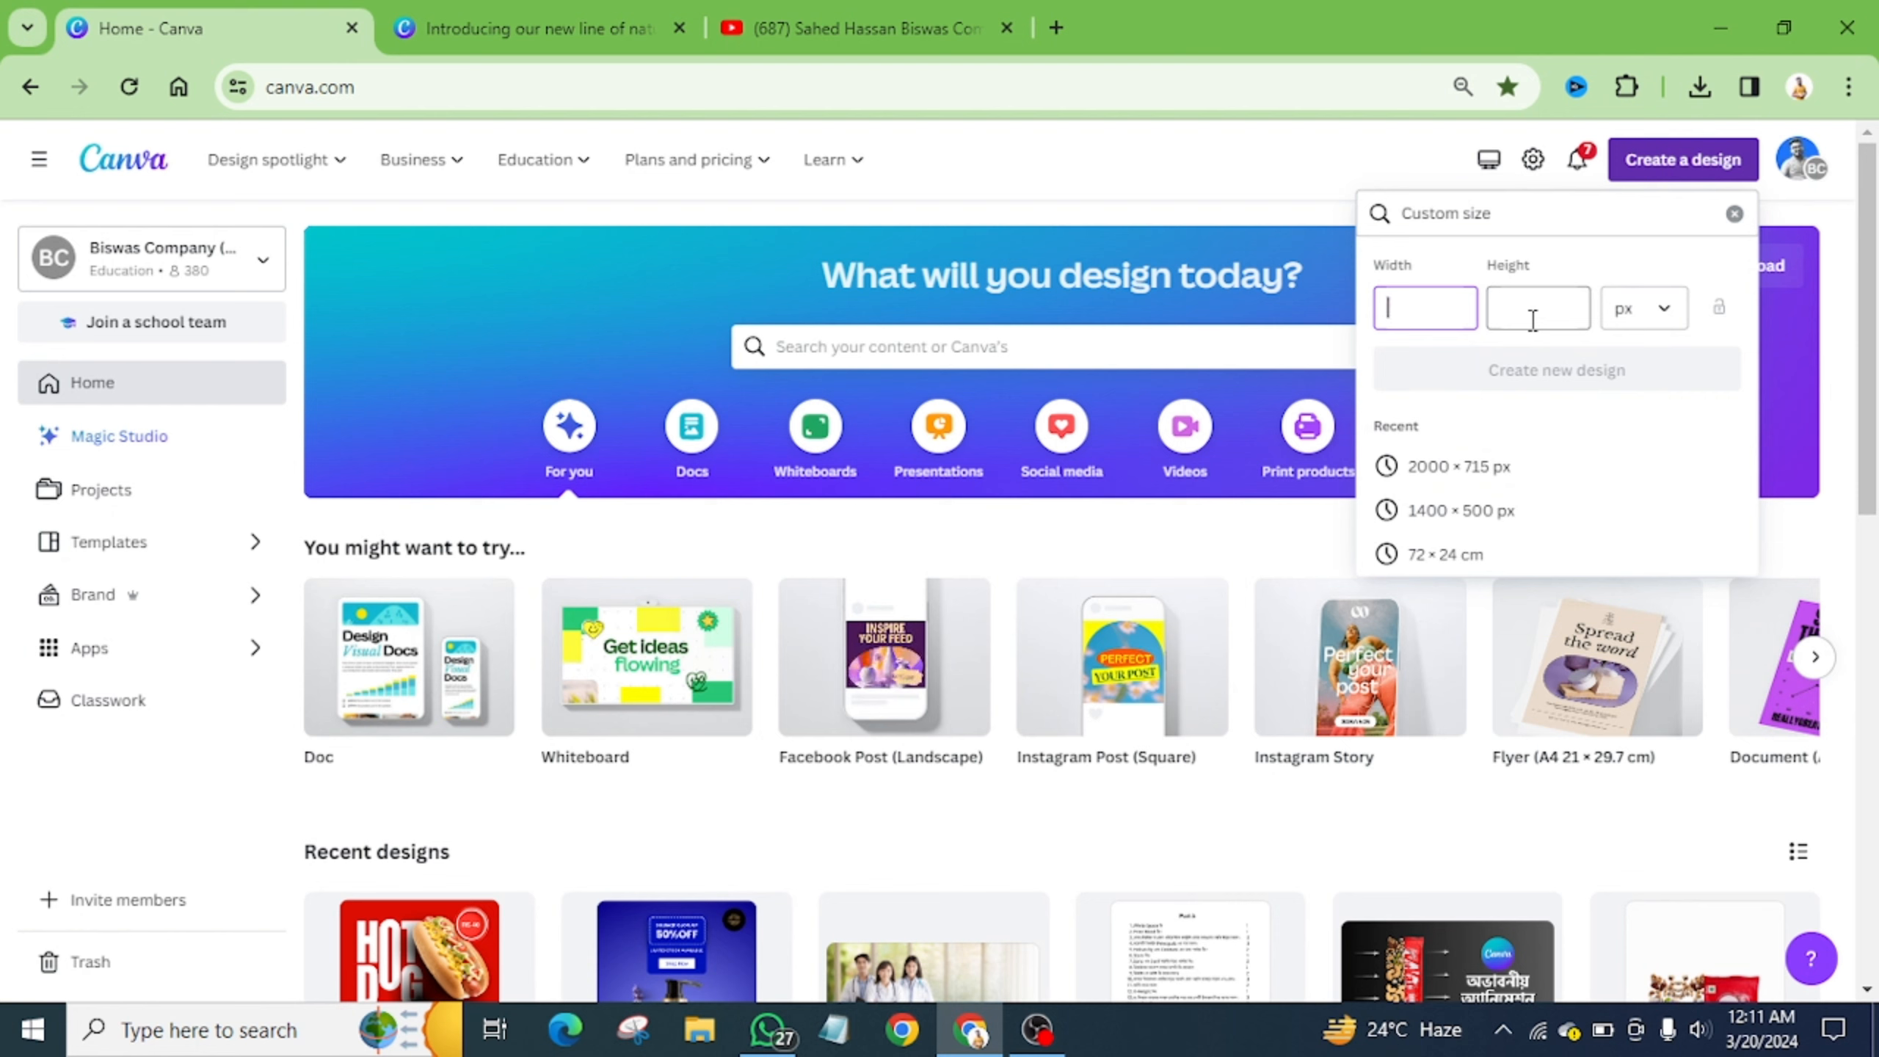
click(1664, 307)
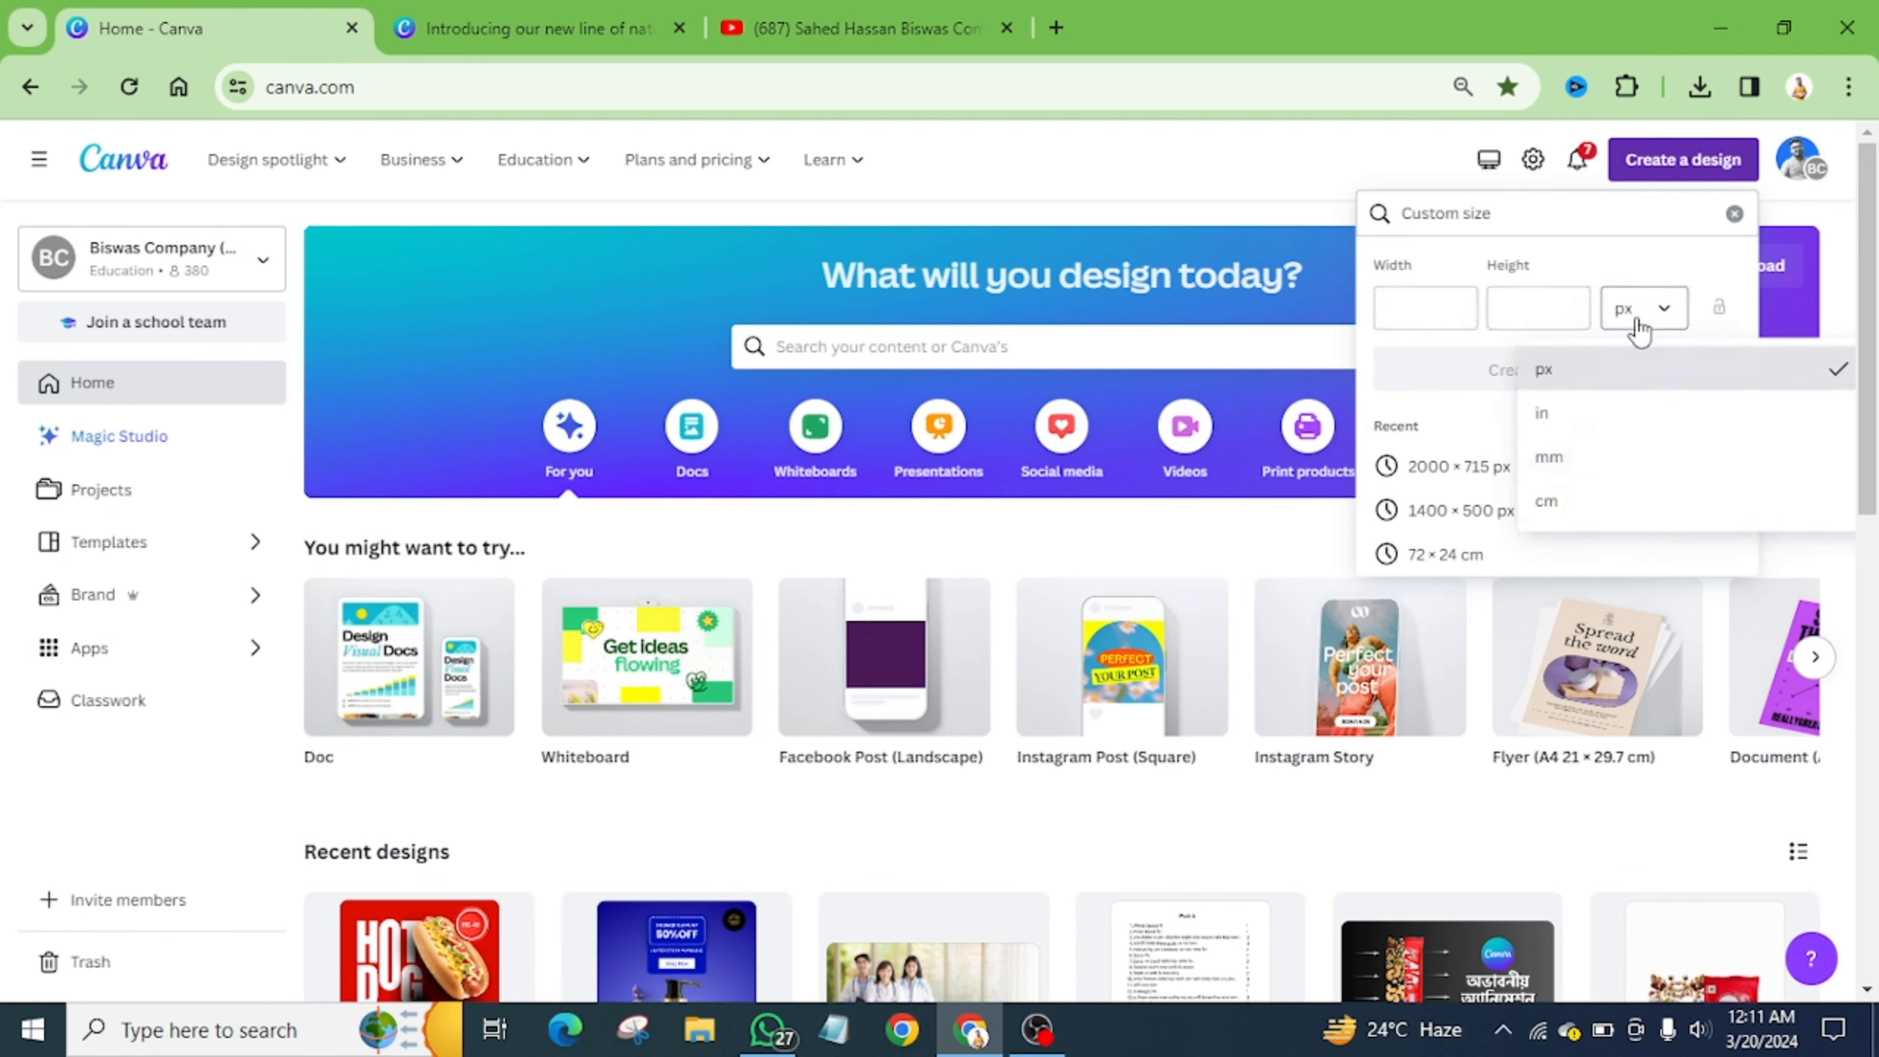
click(1598, 252)
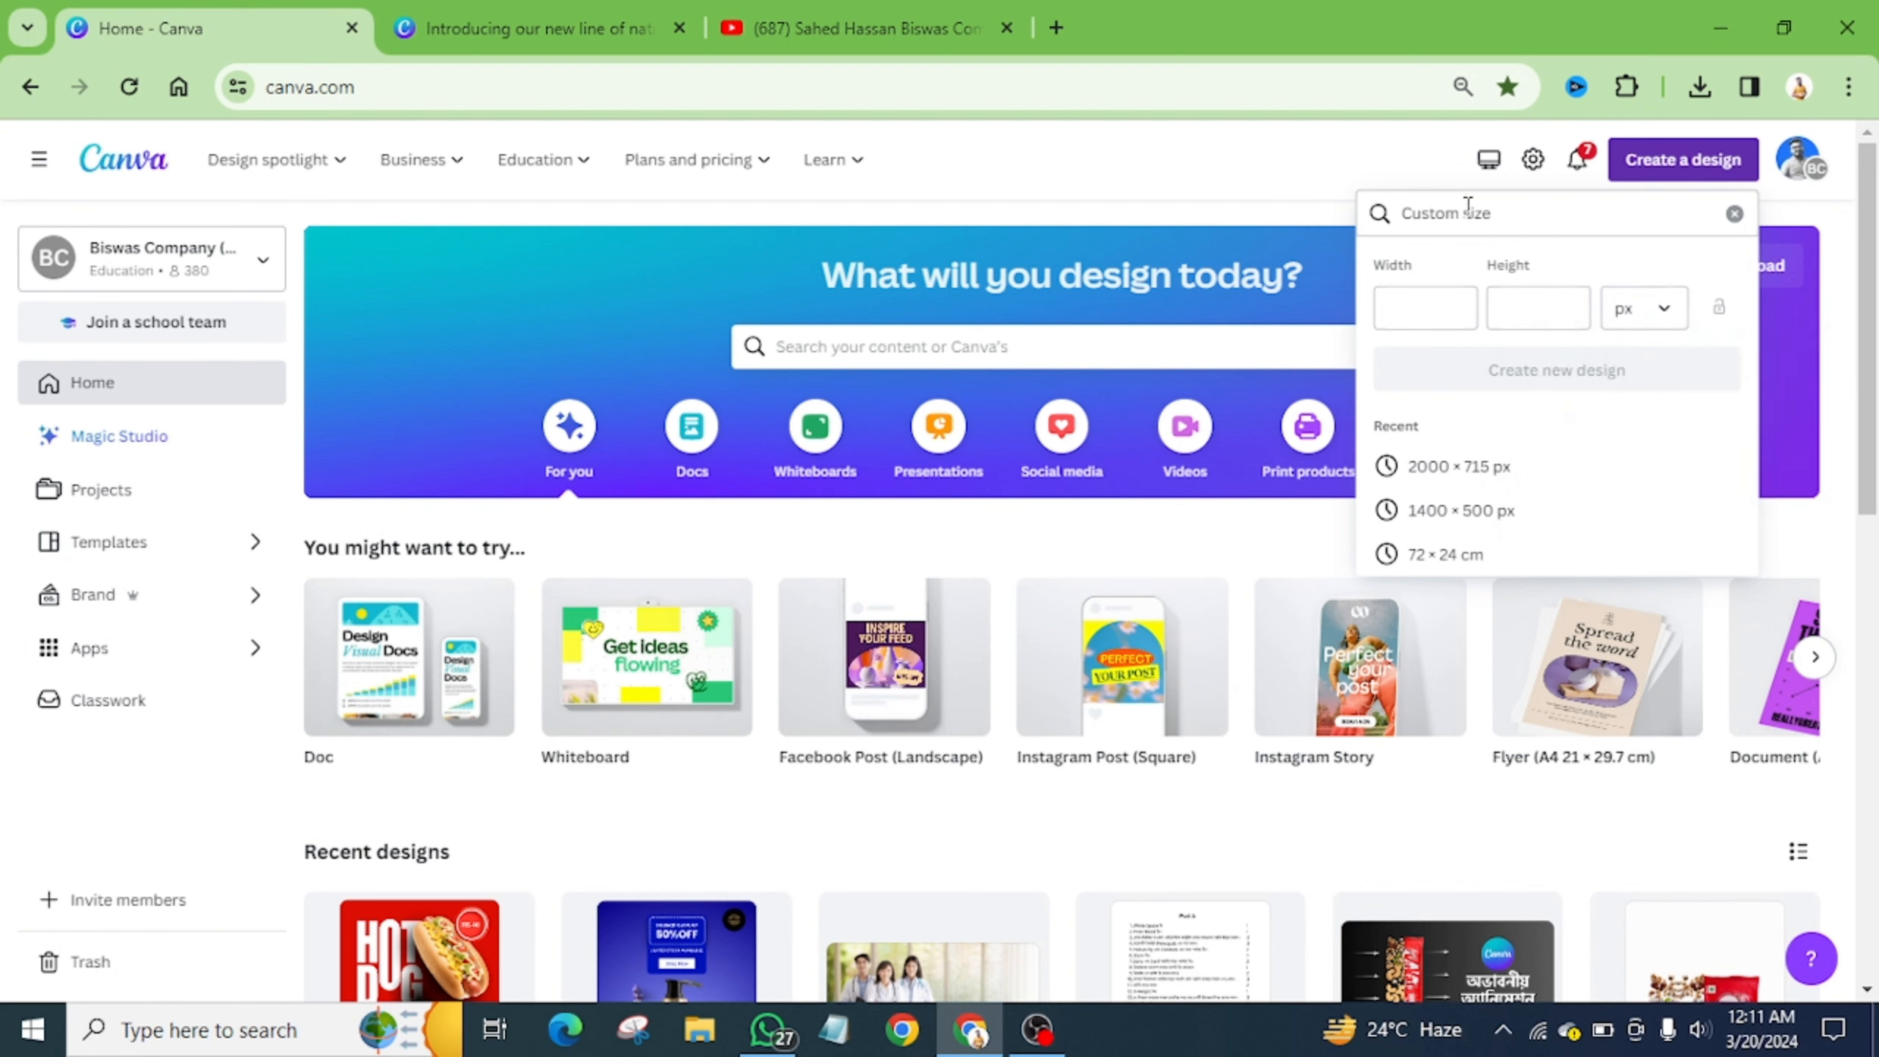
click(488, 28)
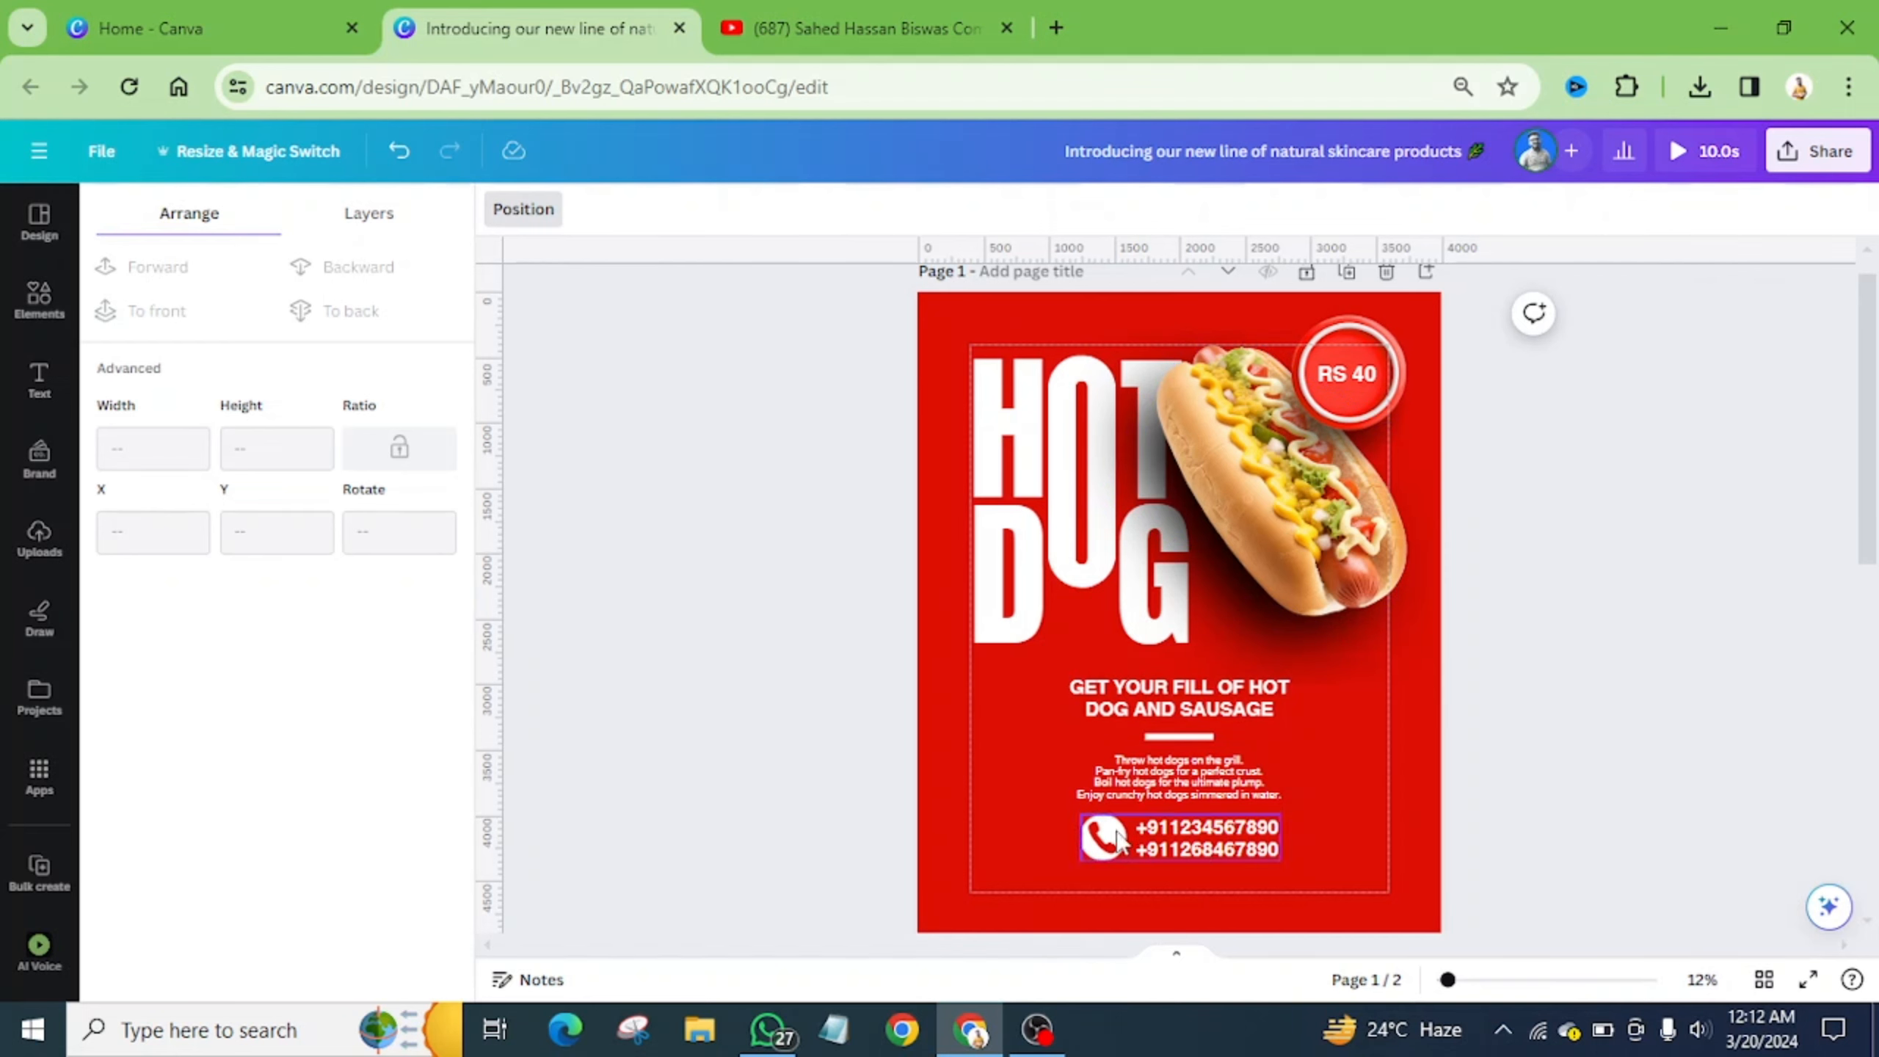
scroll(1367, 693, down, 5)
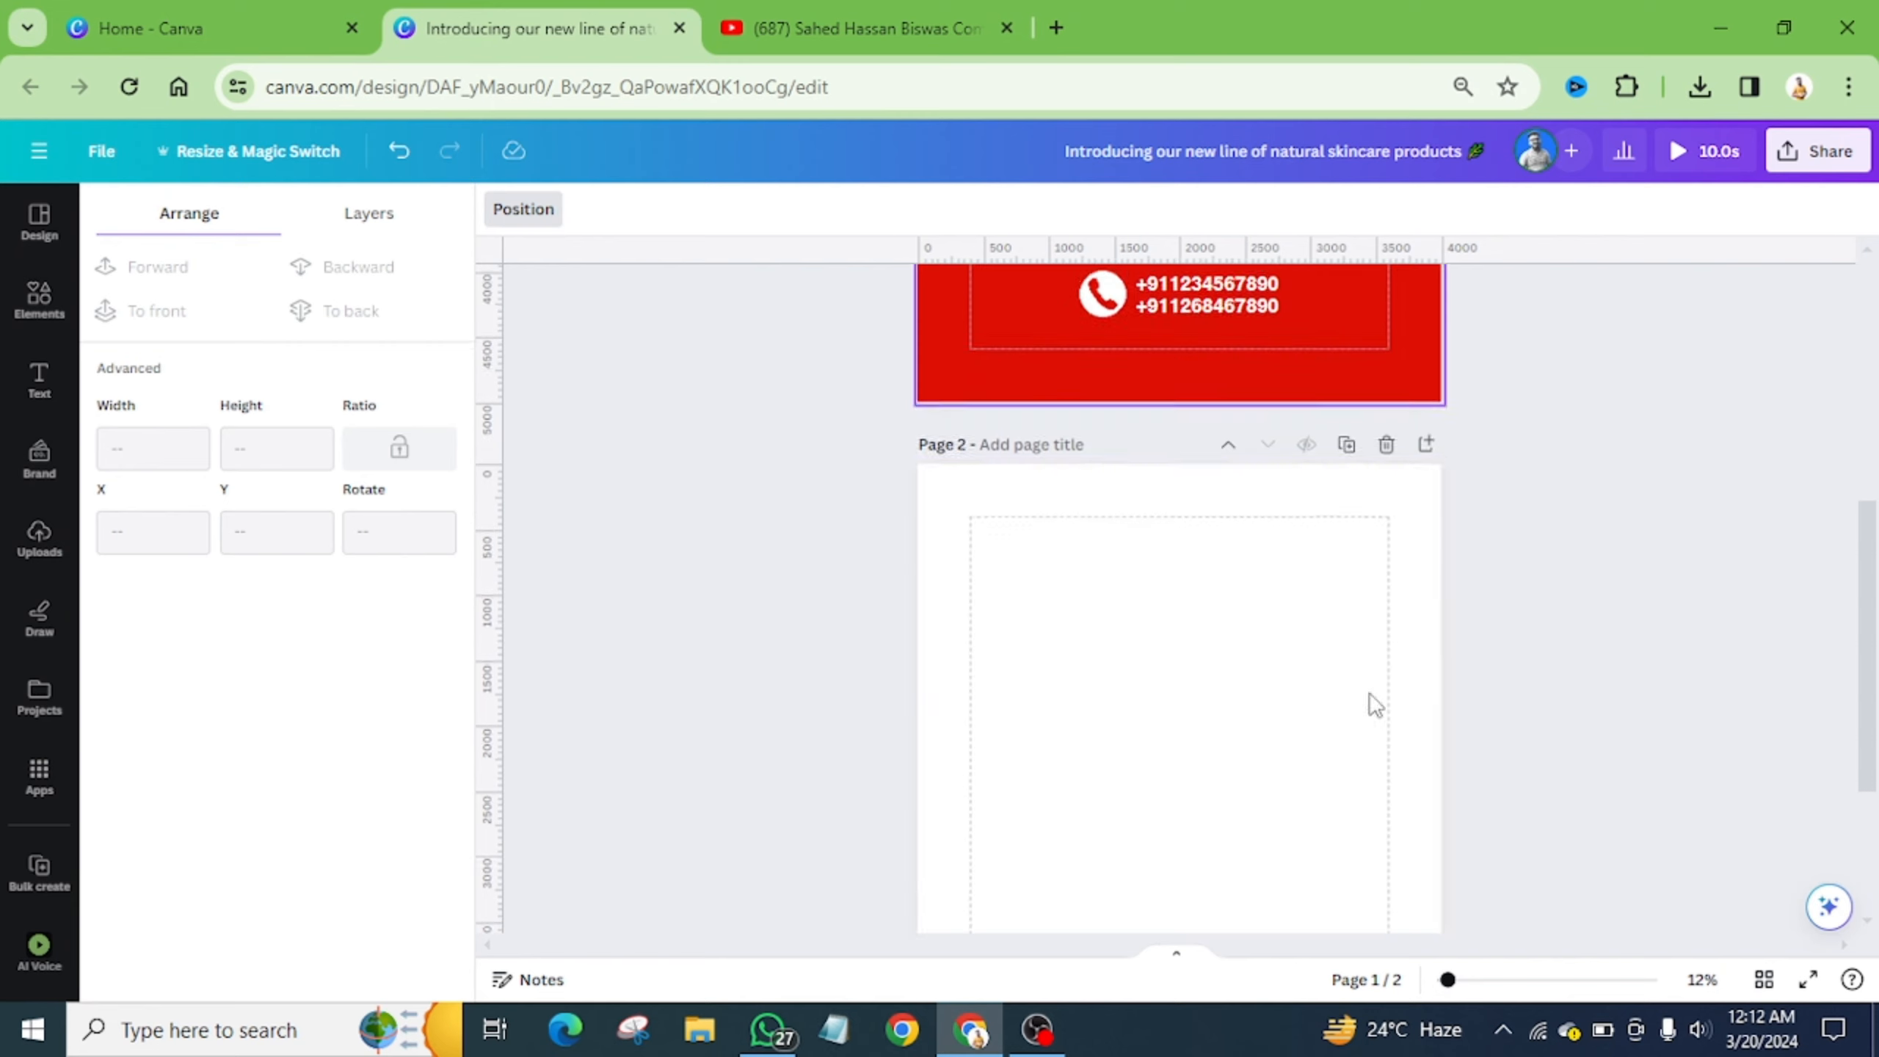
scroll(1226, 665, down, 2)
scroll(1230, 669, down, 2)
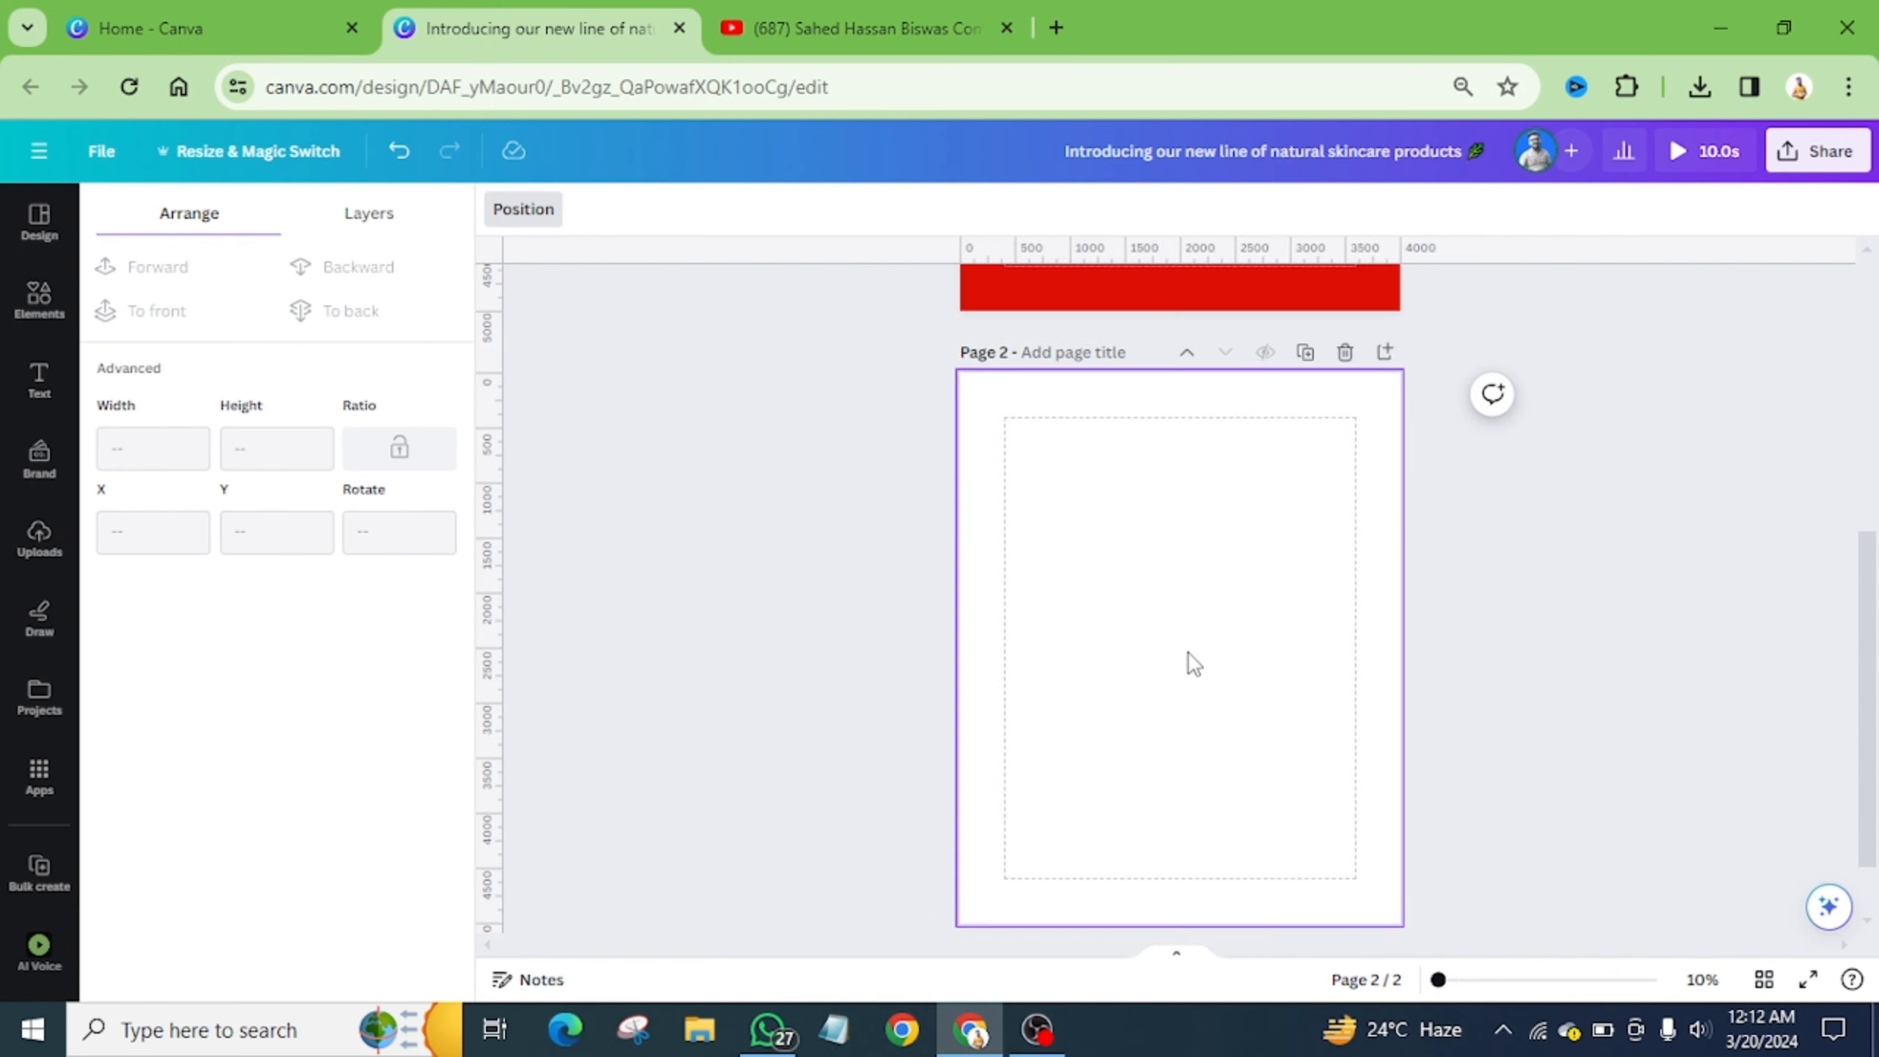
click(1196, 594)
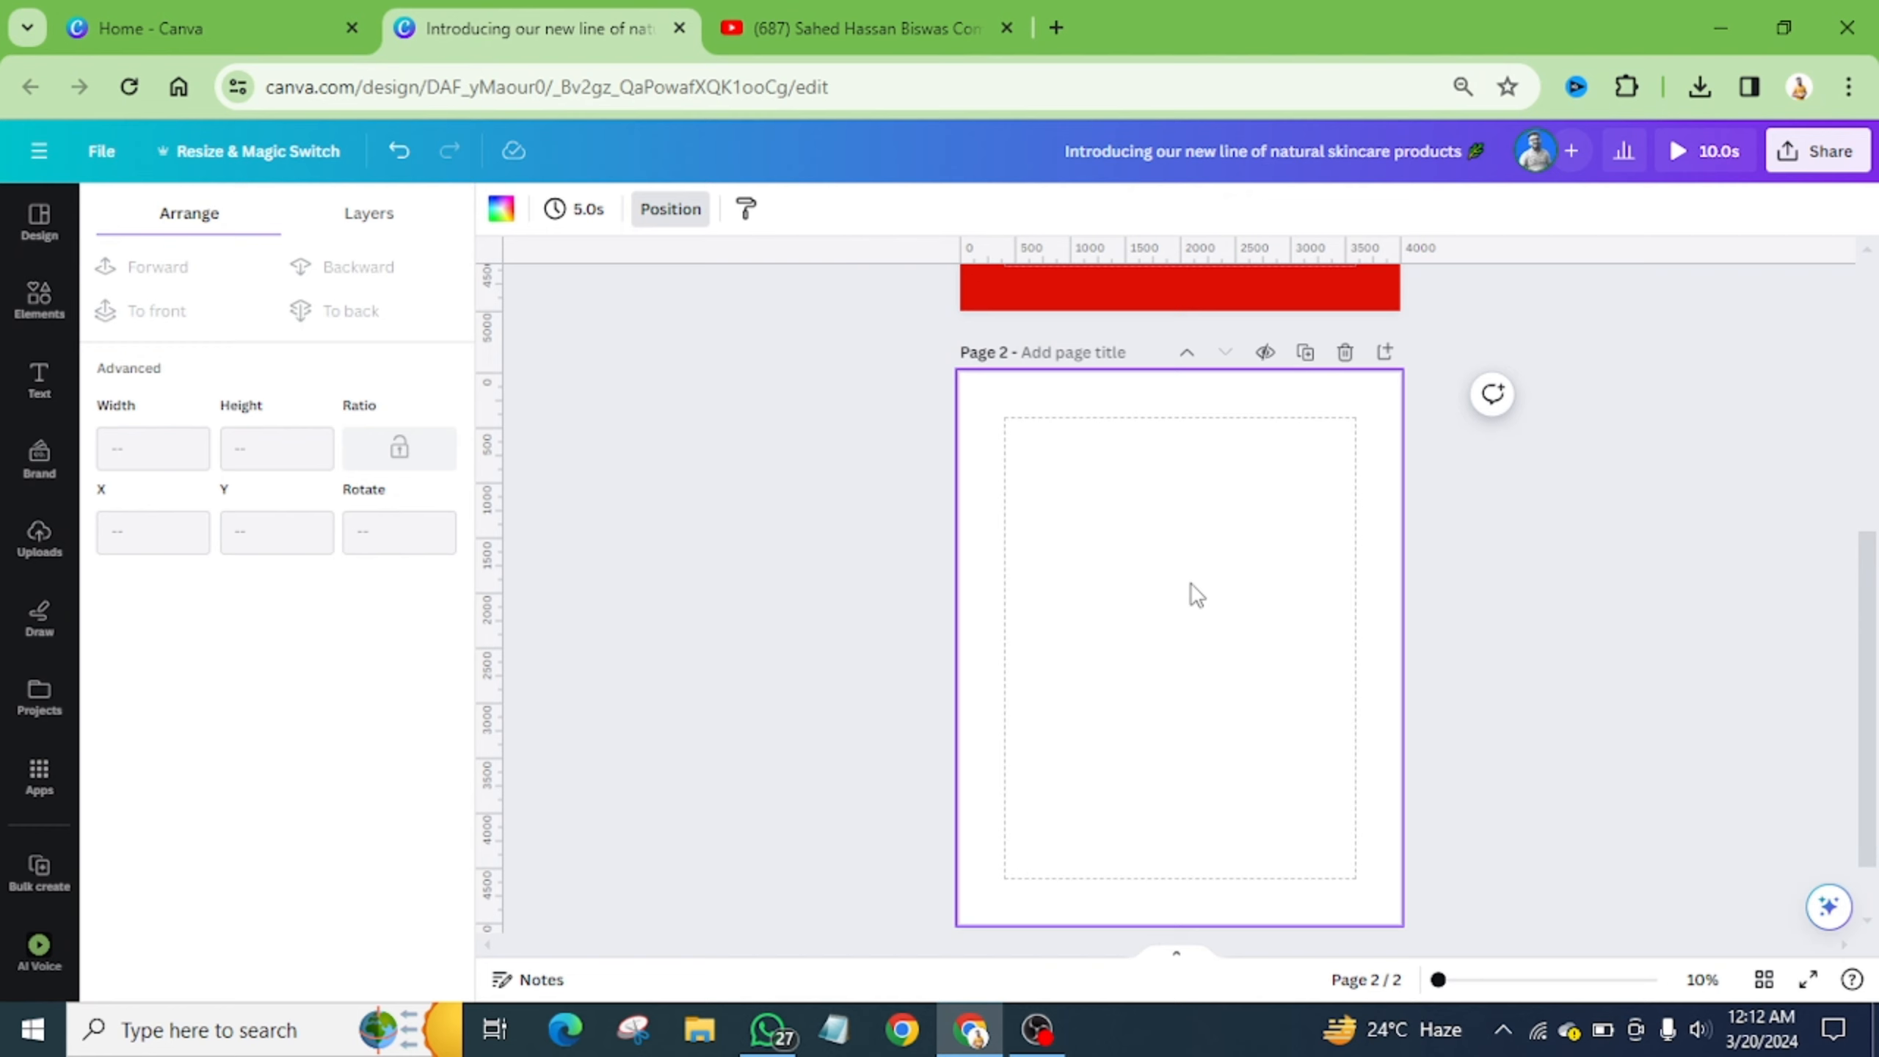
scroll(1196, 595, up, 5)
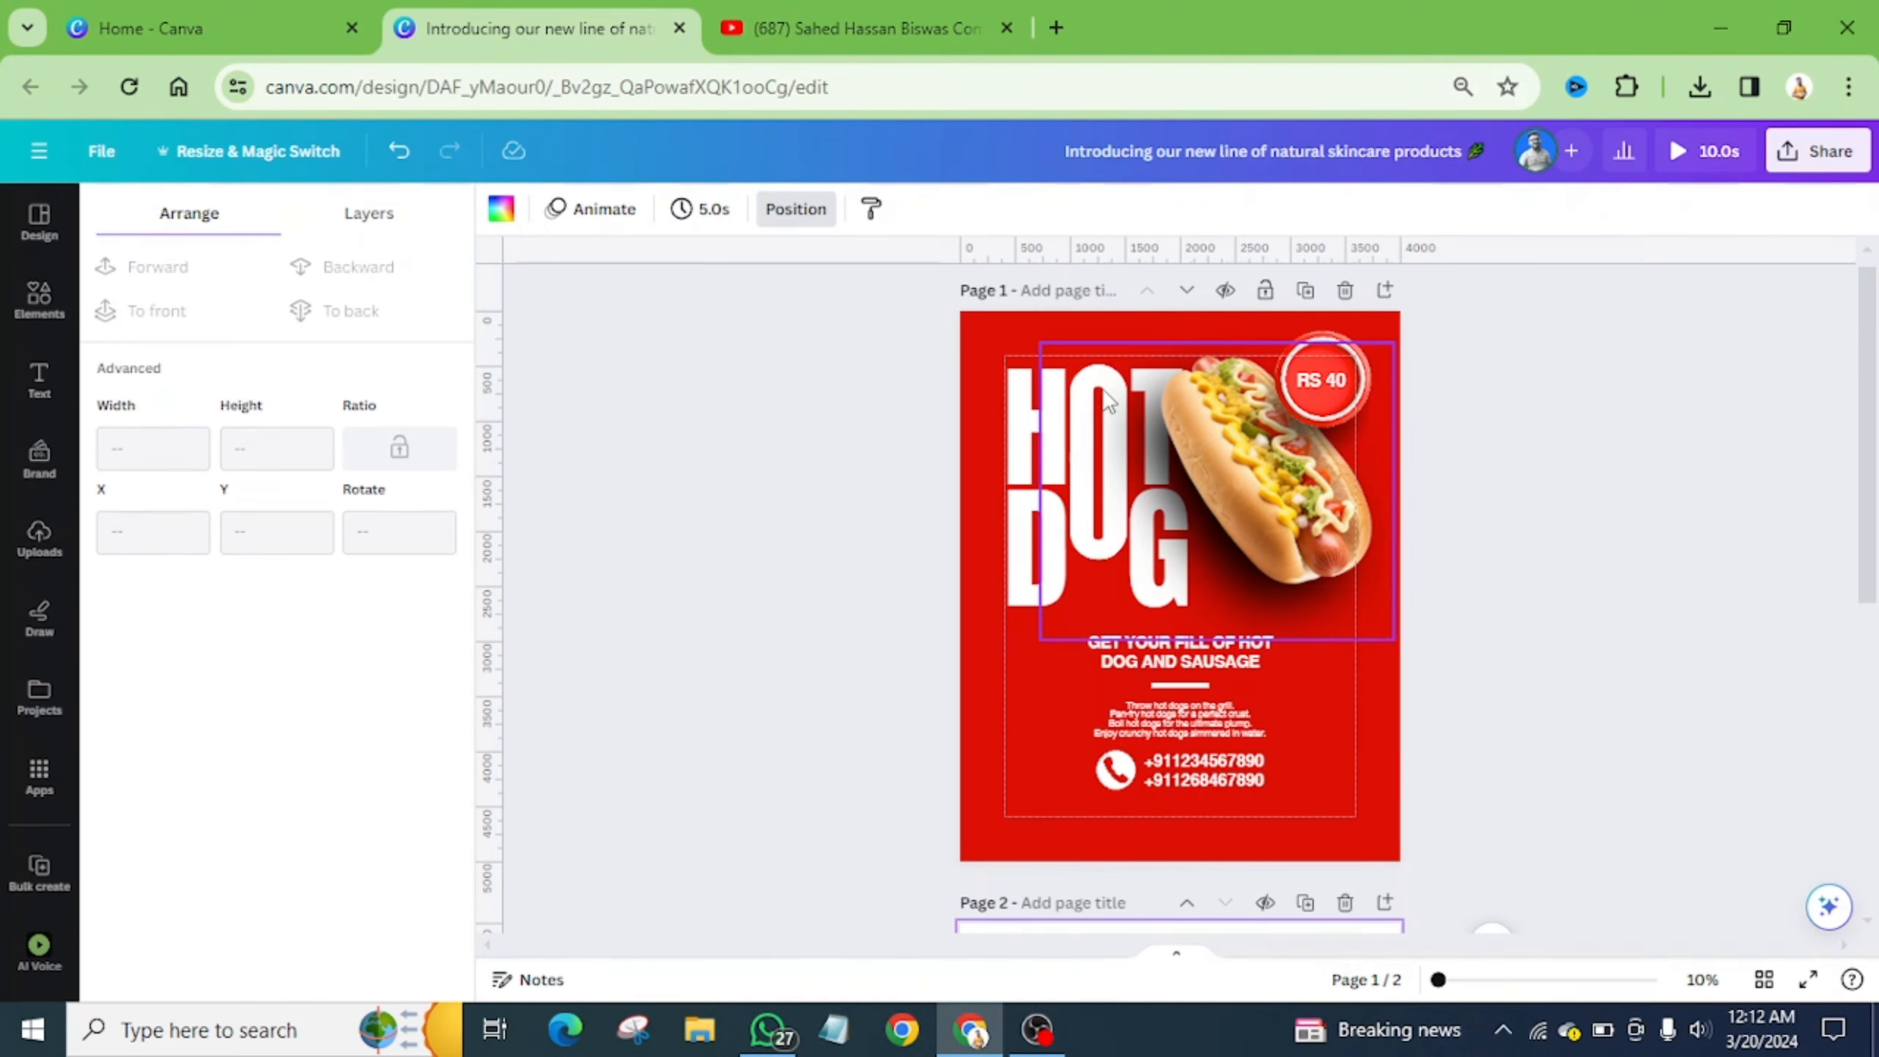
scroll(1106, 406, up, 2)
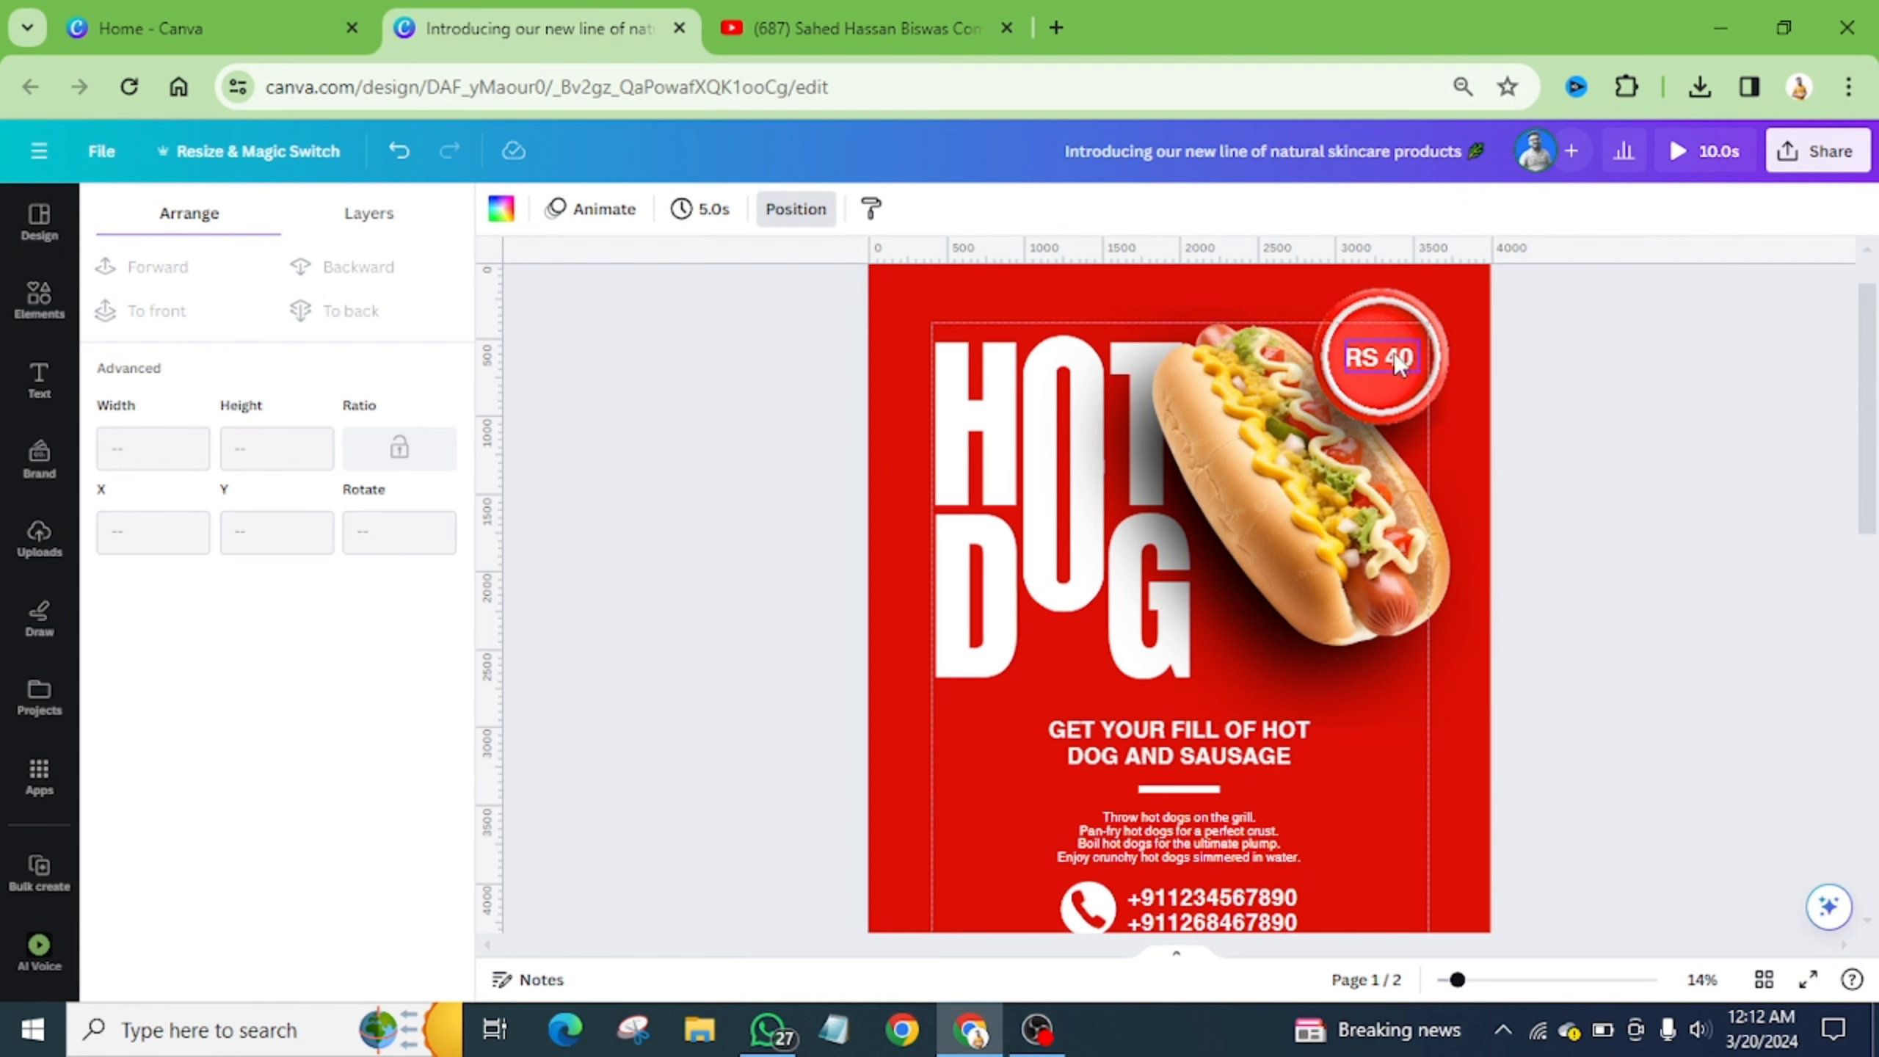
scroll(1405, 363, down, 4)
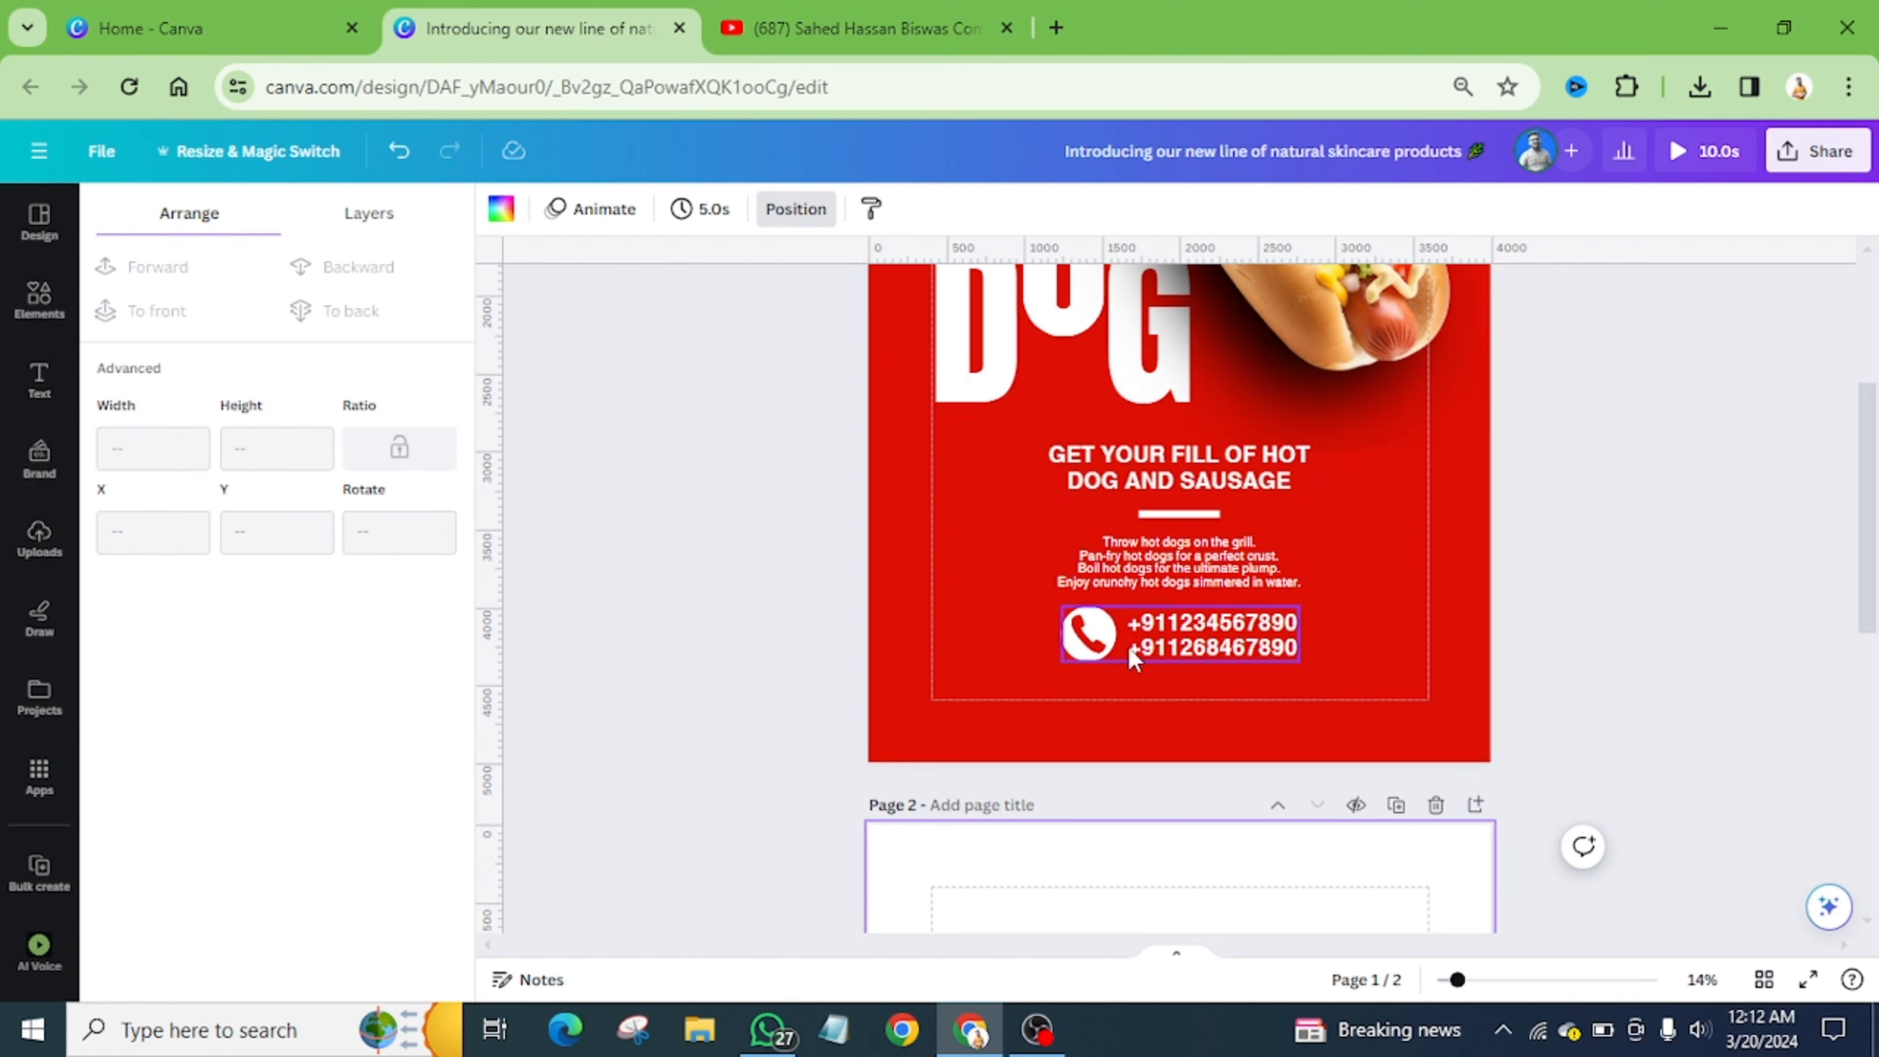
scroll(1134, 659, down, 2)
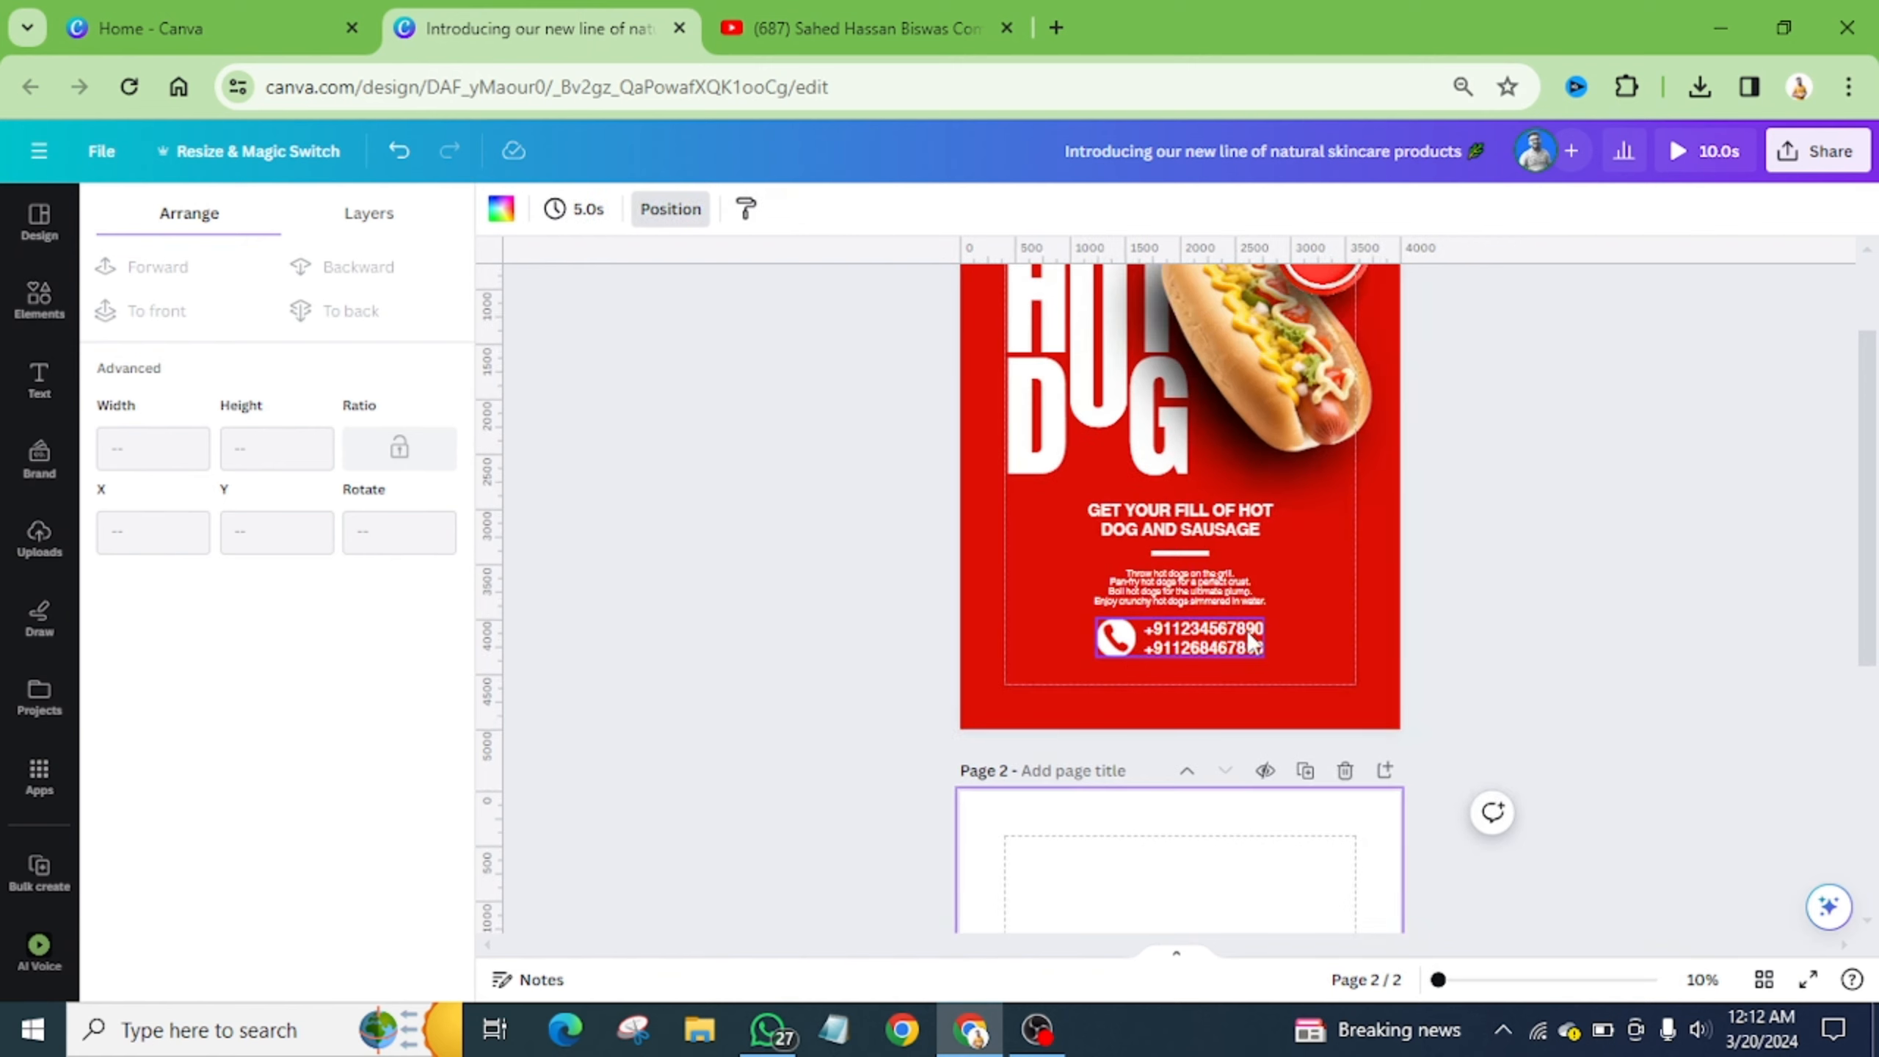
scroll(1250, 641, up, 2)
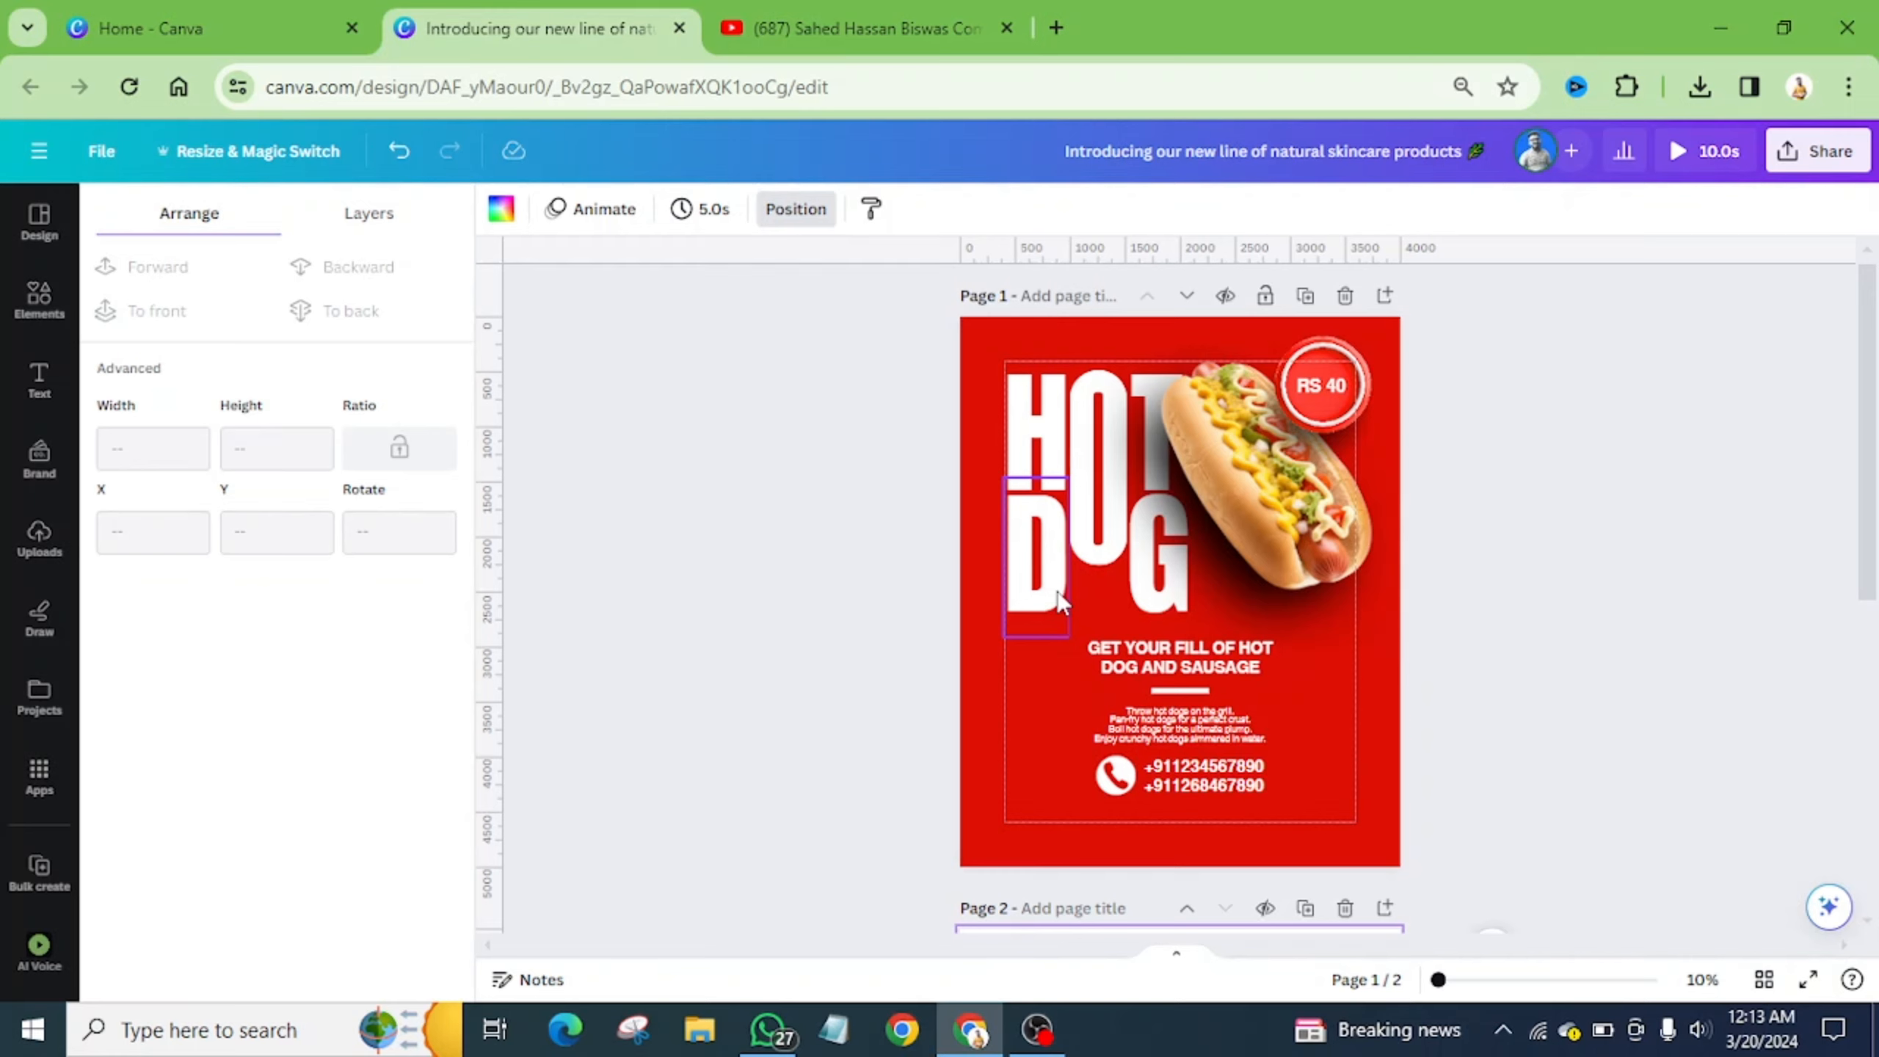
scroll(1061, 601, down, 6)
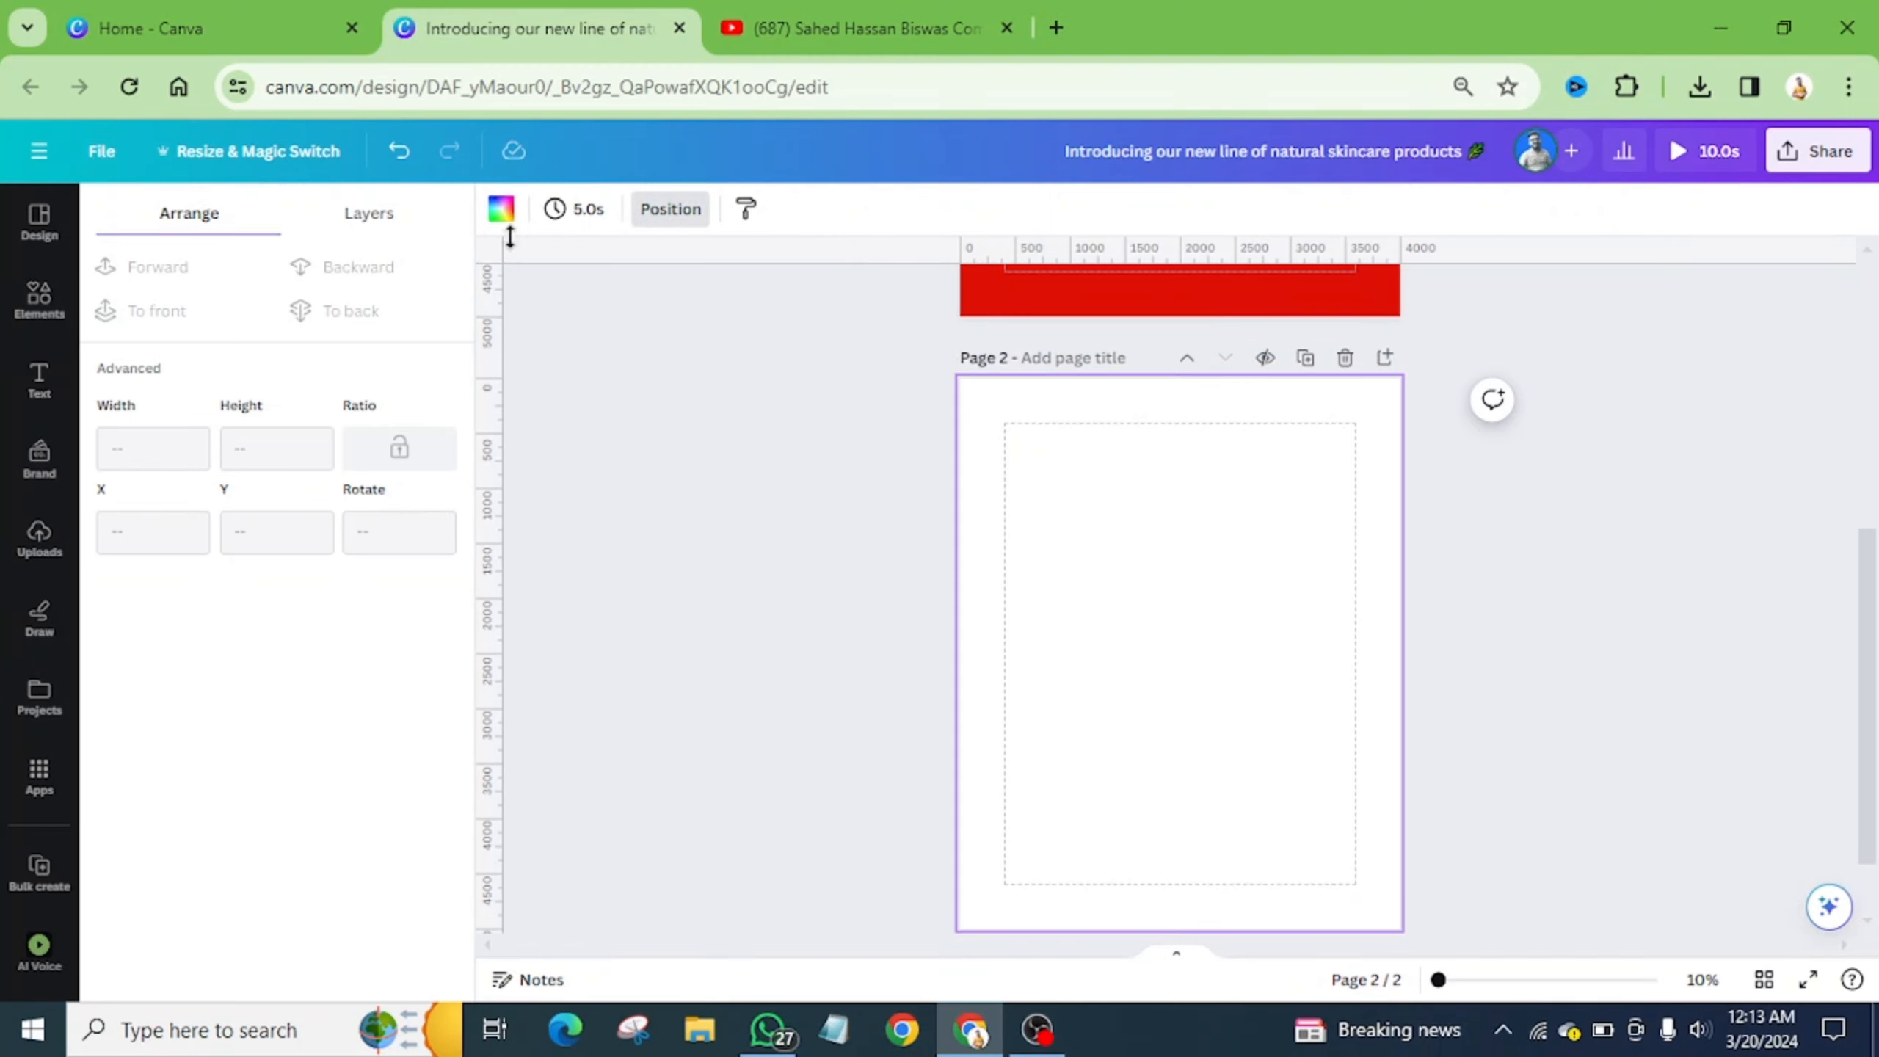
- Give page 2 a solid #FF0000 red background and bring up the Text panel
click(502, 212)
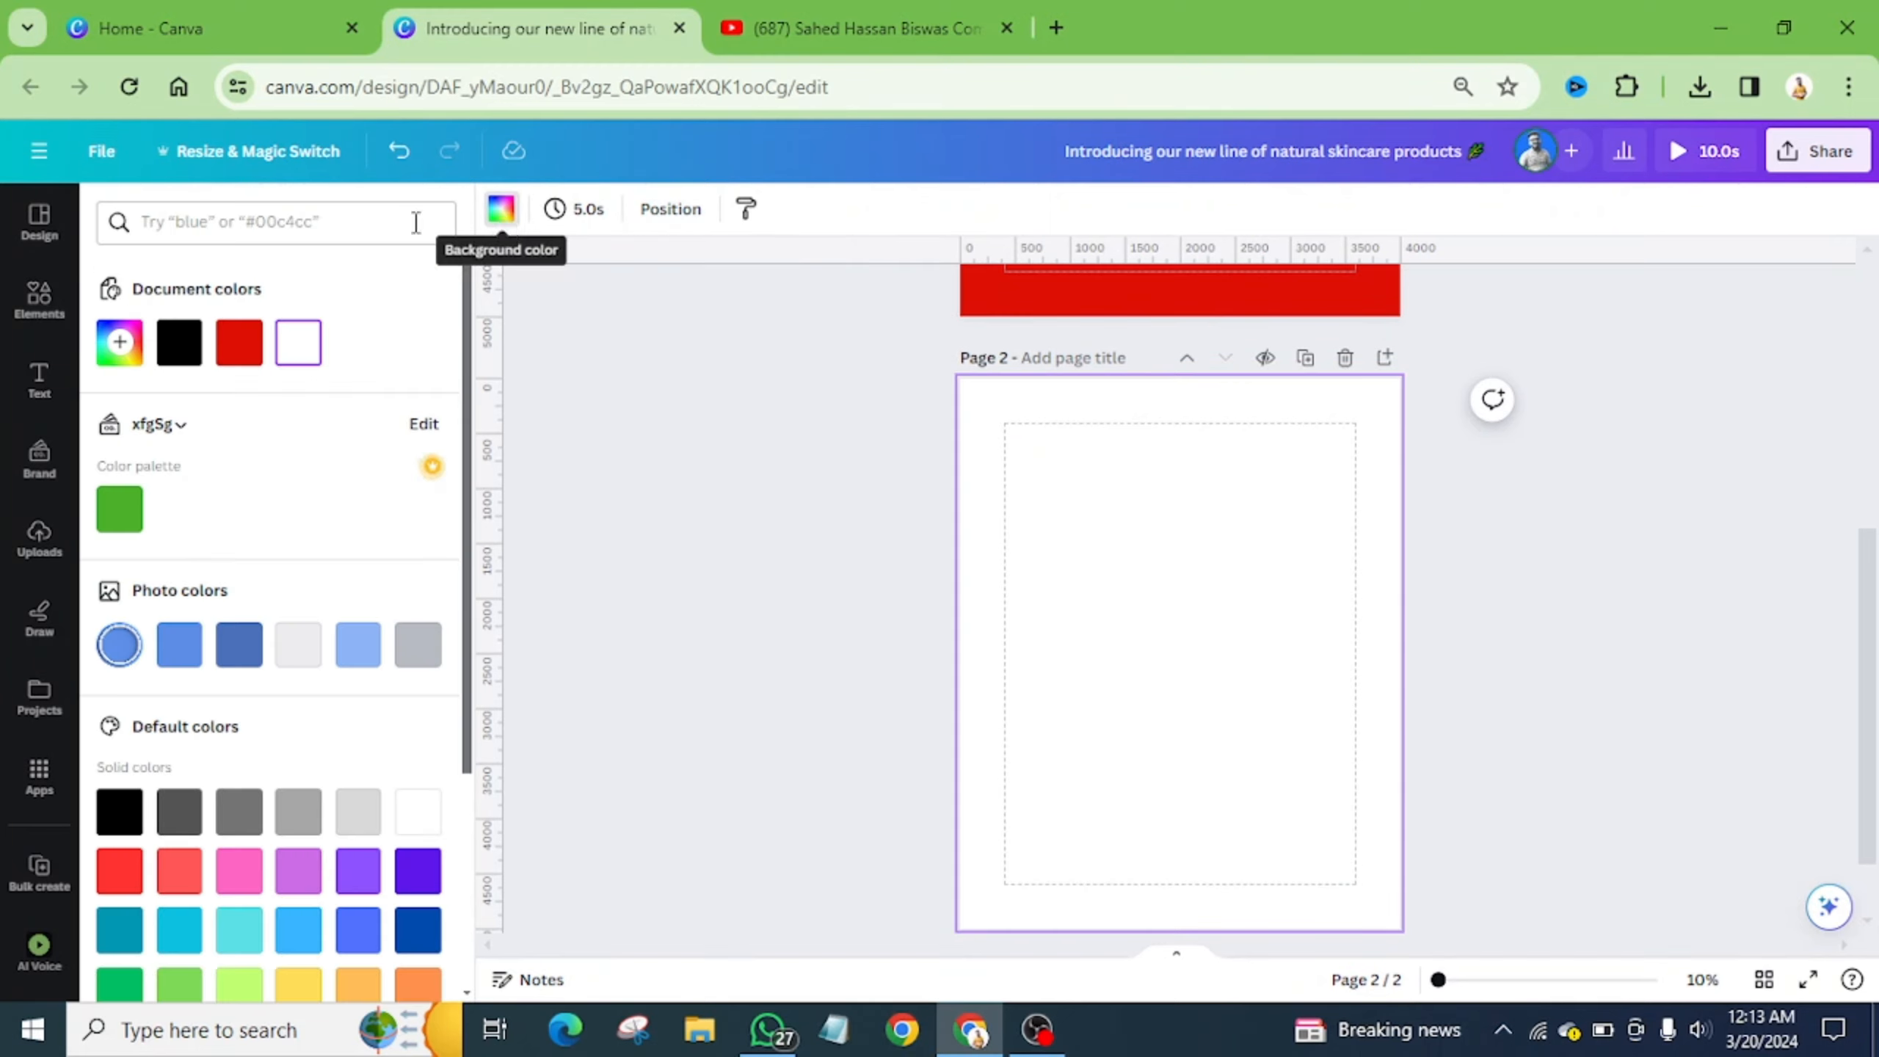
click(137, 358)
drag(165, 489, 432, 429)
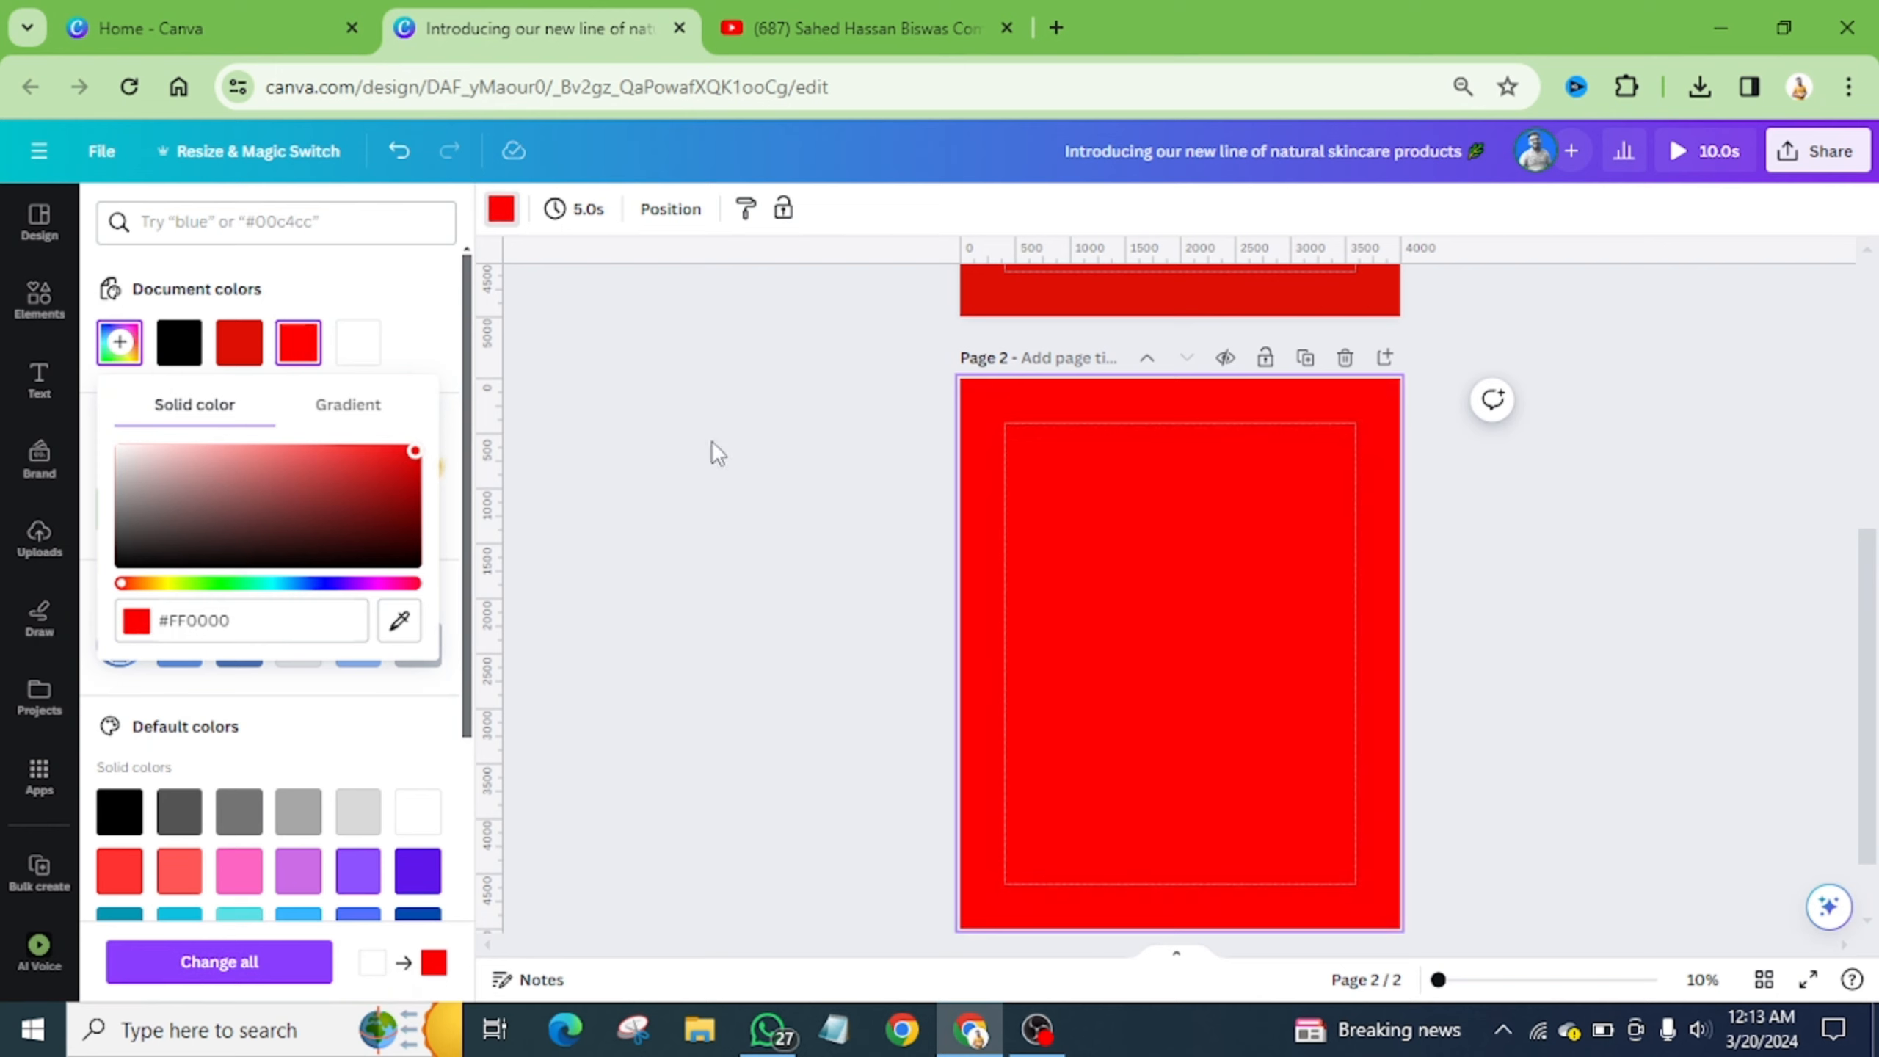
click(1259, 531)
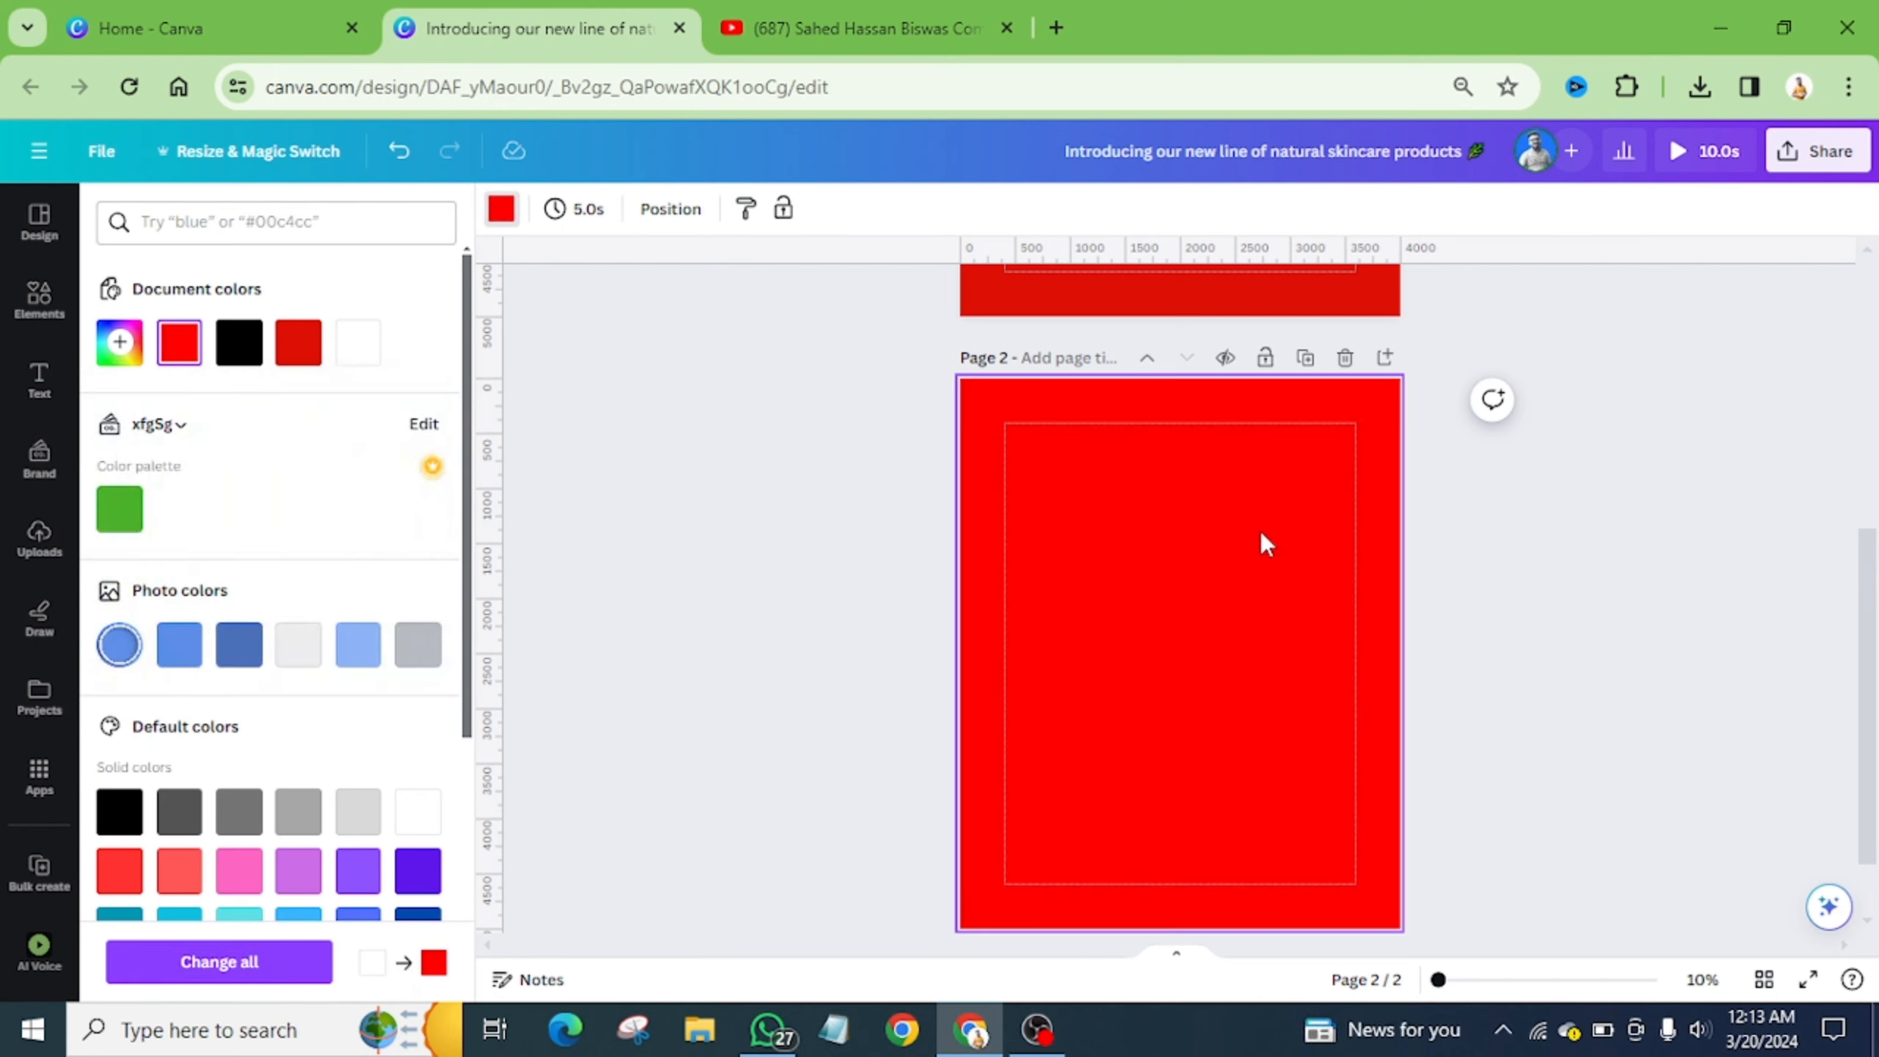
scroll(1260, 531, up, 5)
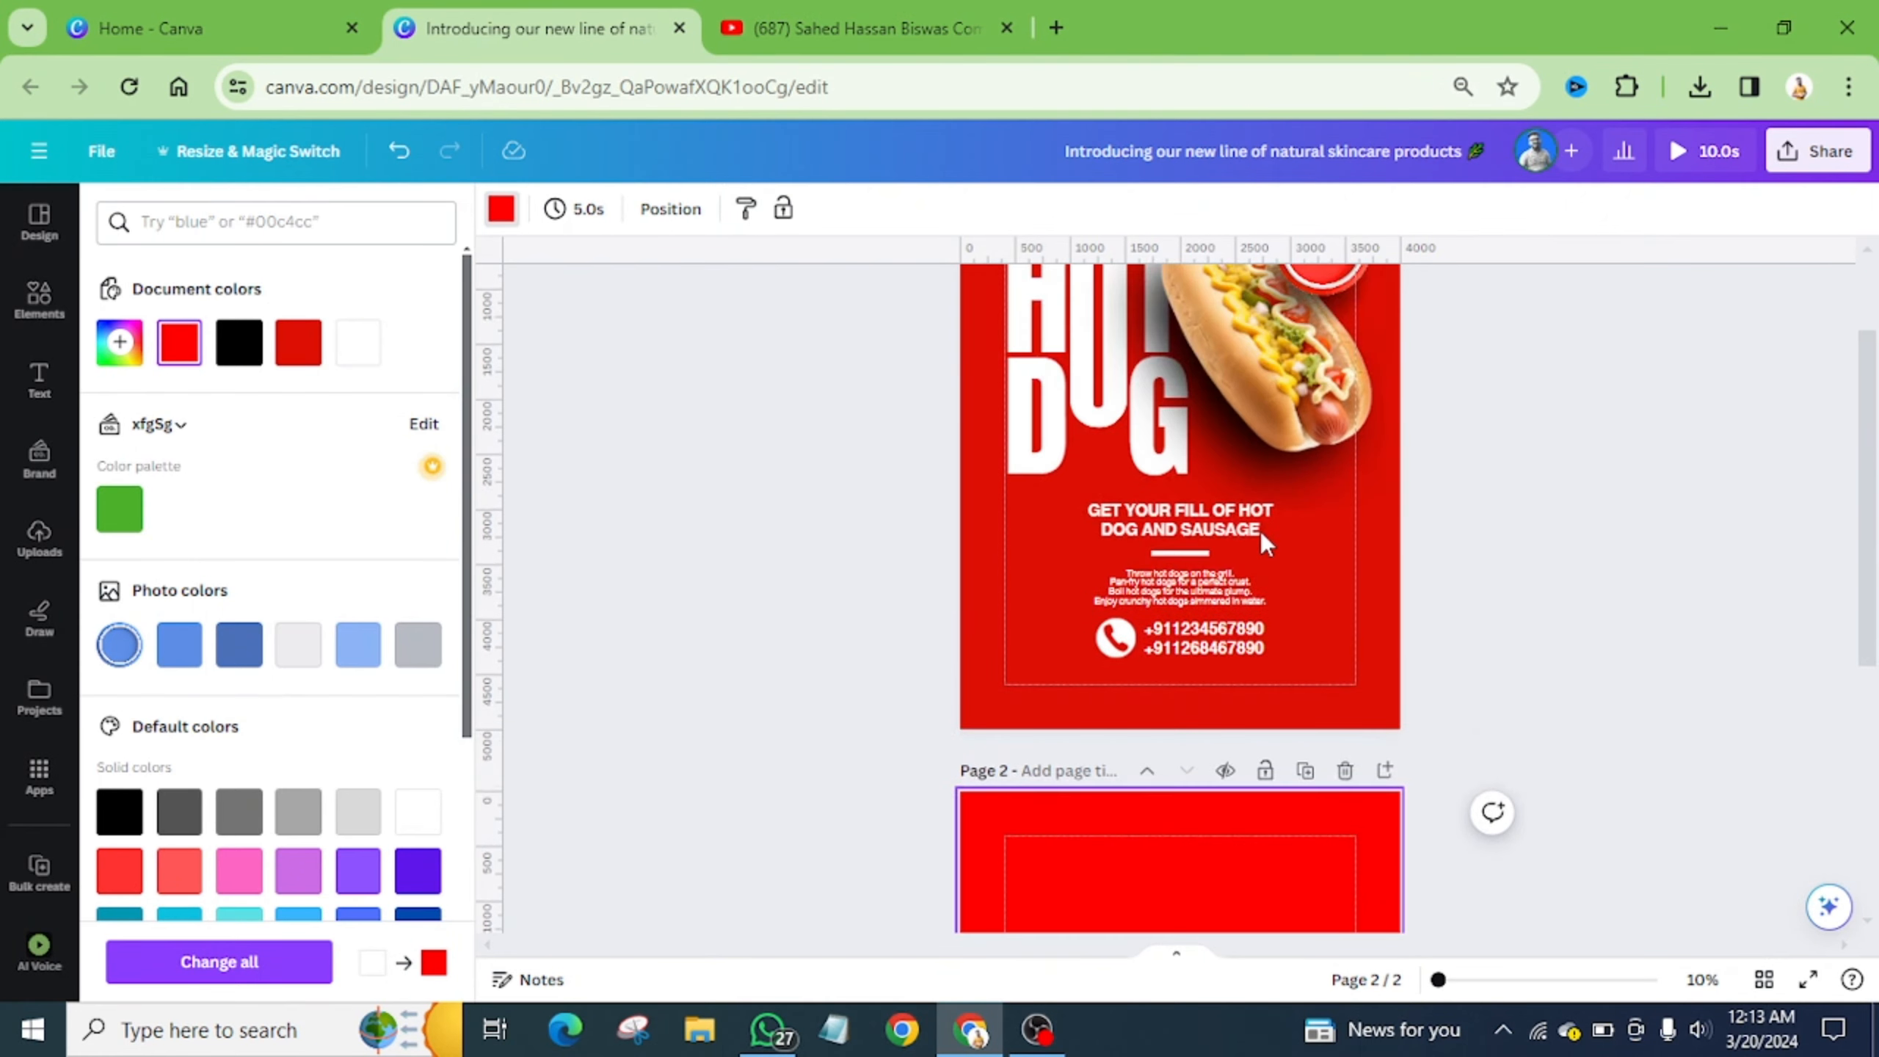
scroll(1151, 664, down, 5)
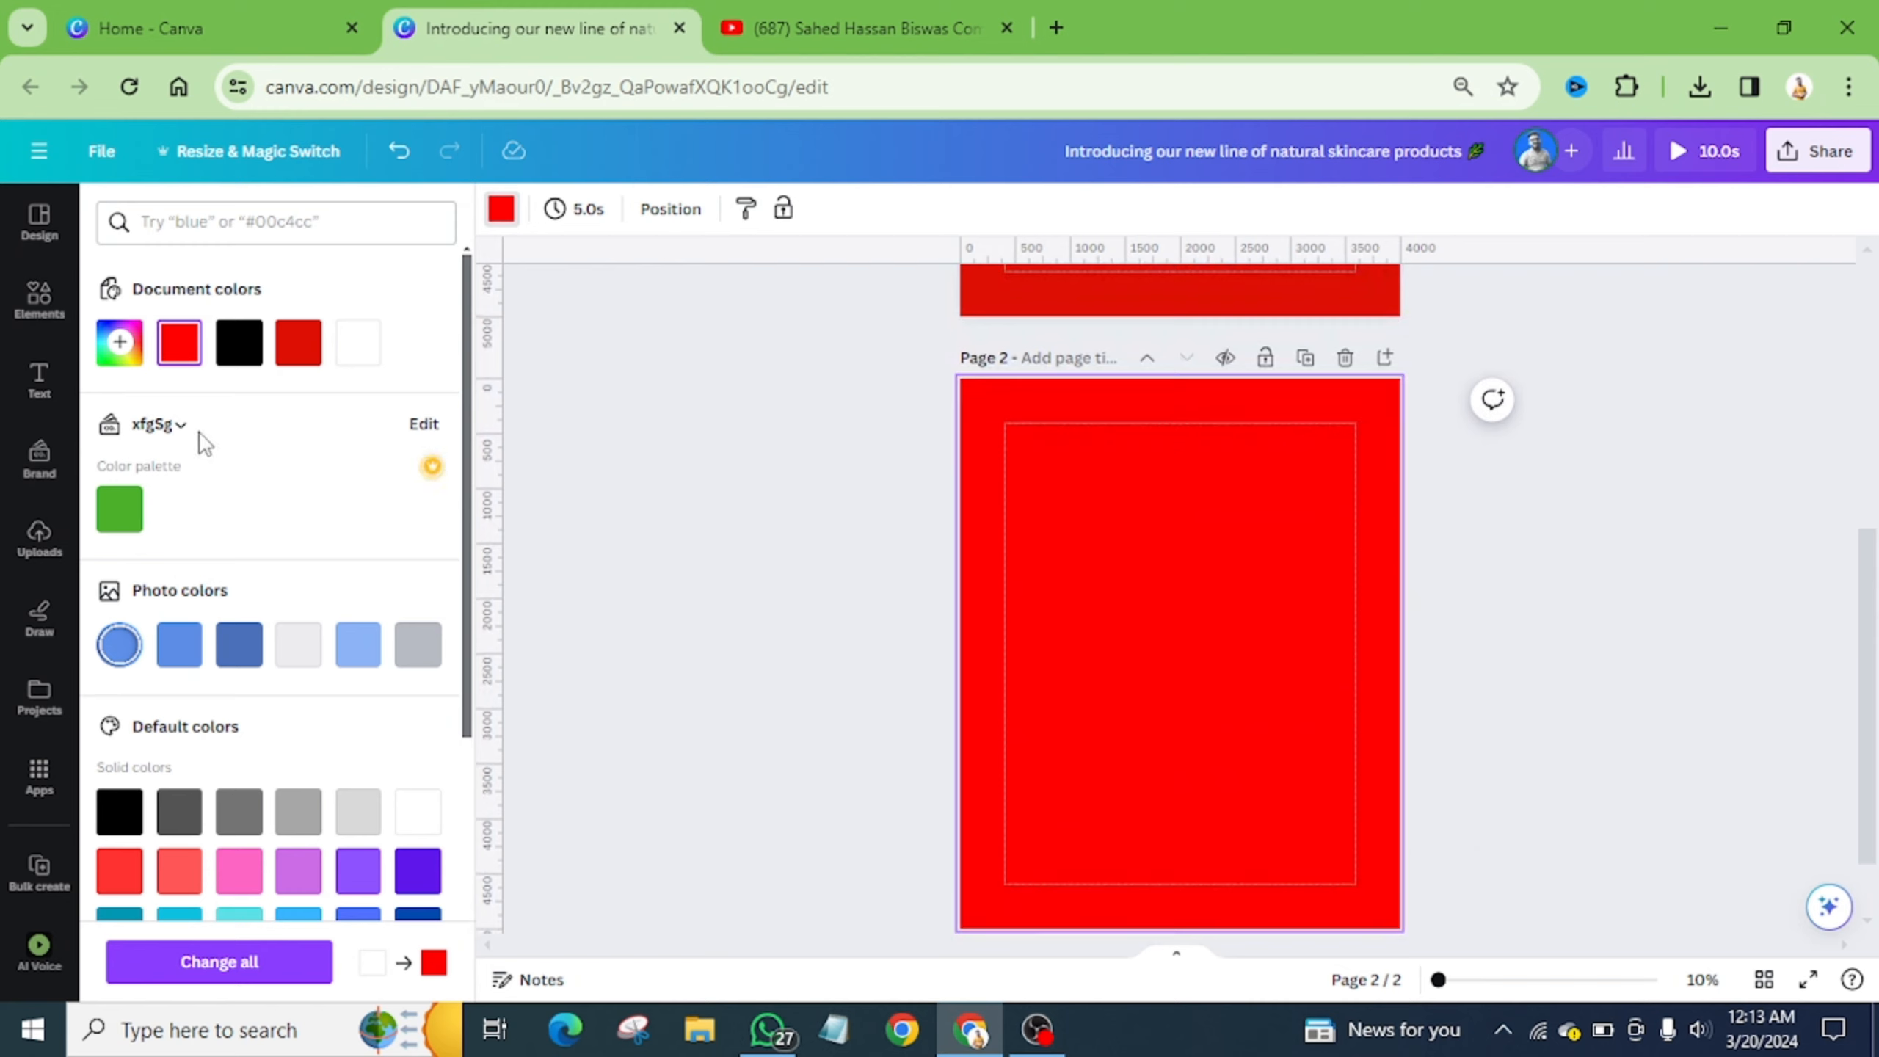
click(36, 379)
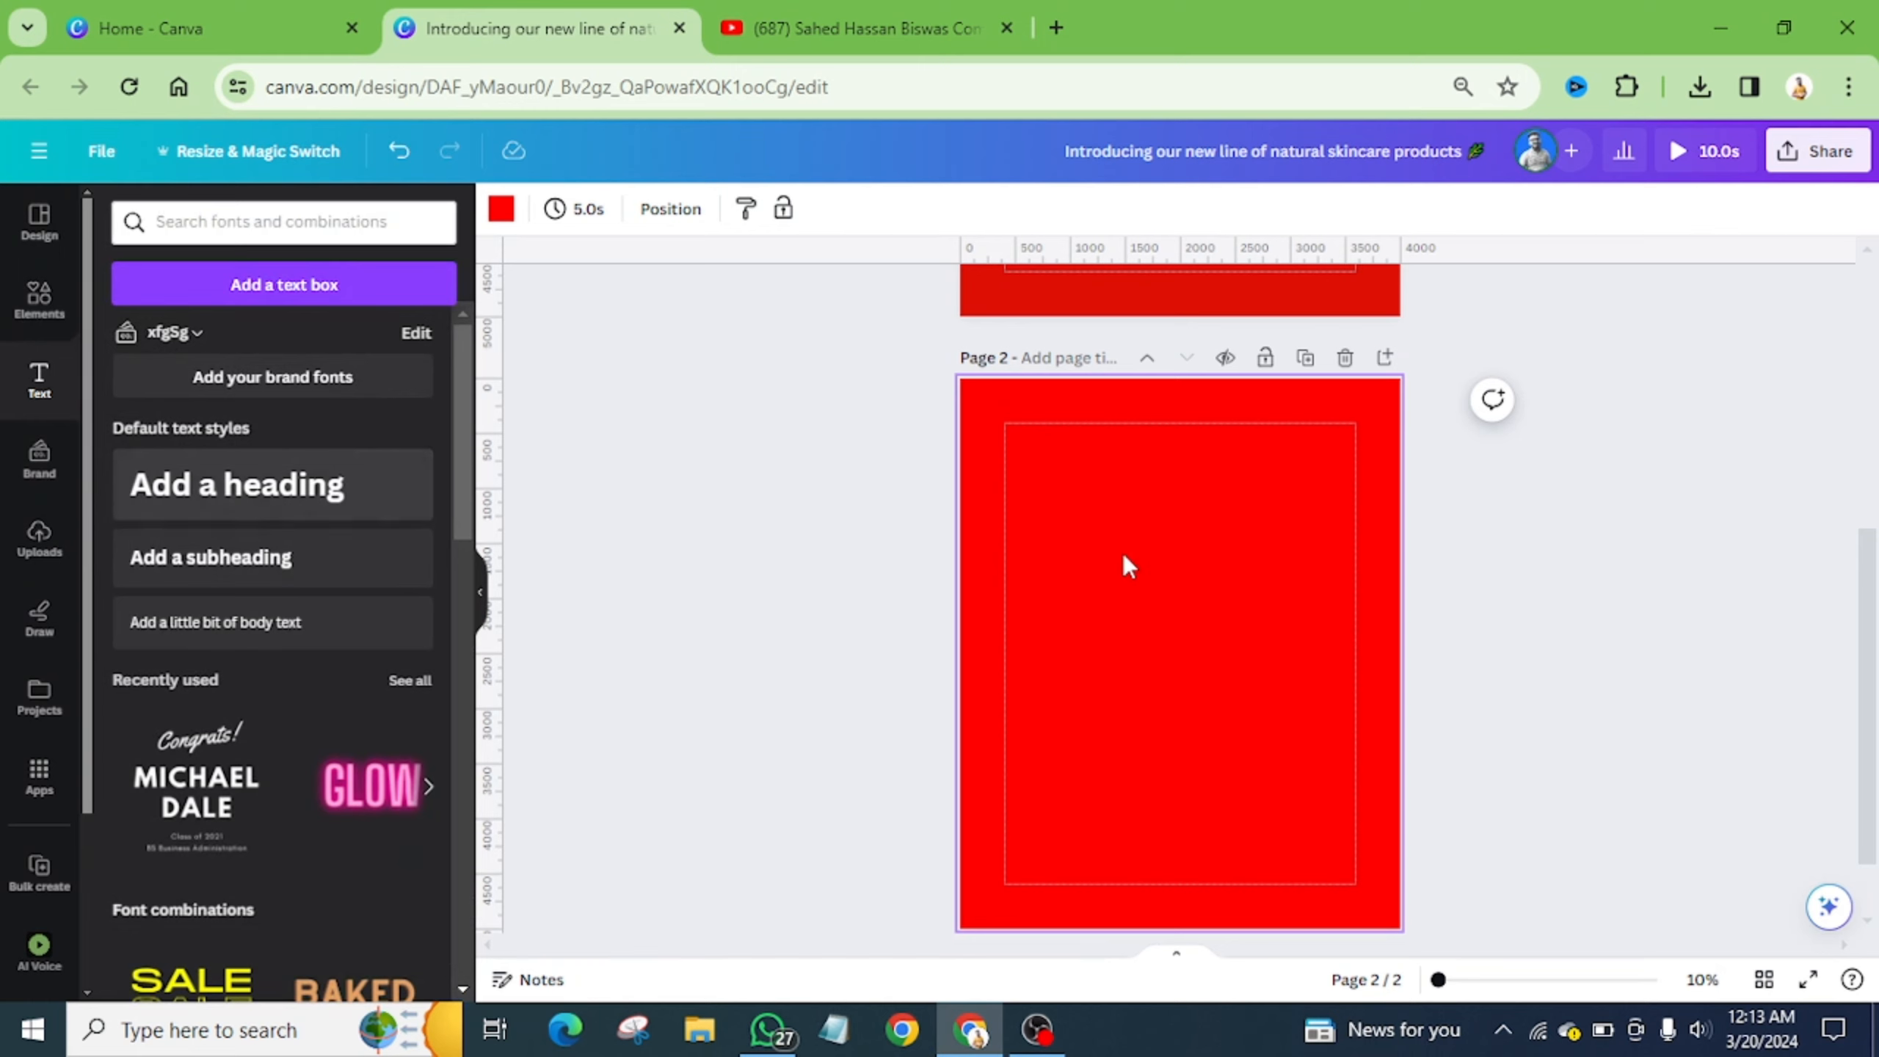
- Add a heading to page 2, move it higher, and replace its text with an uppercase H
click(236, 494)
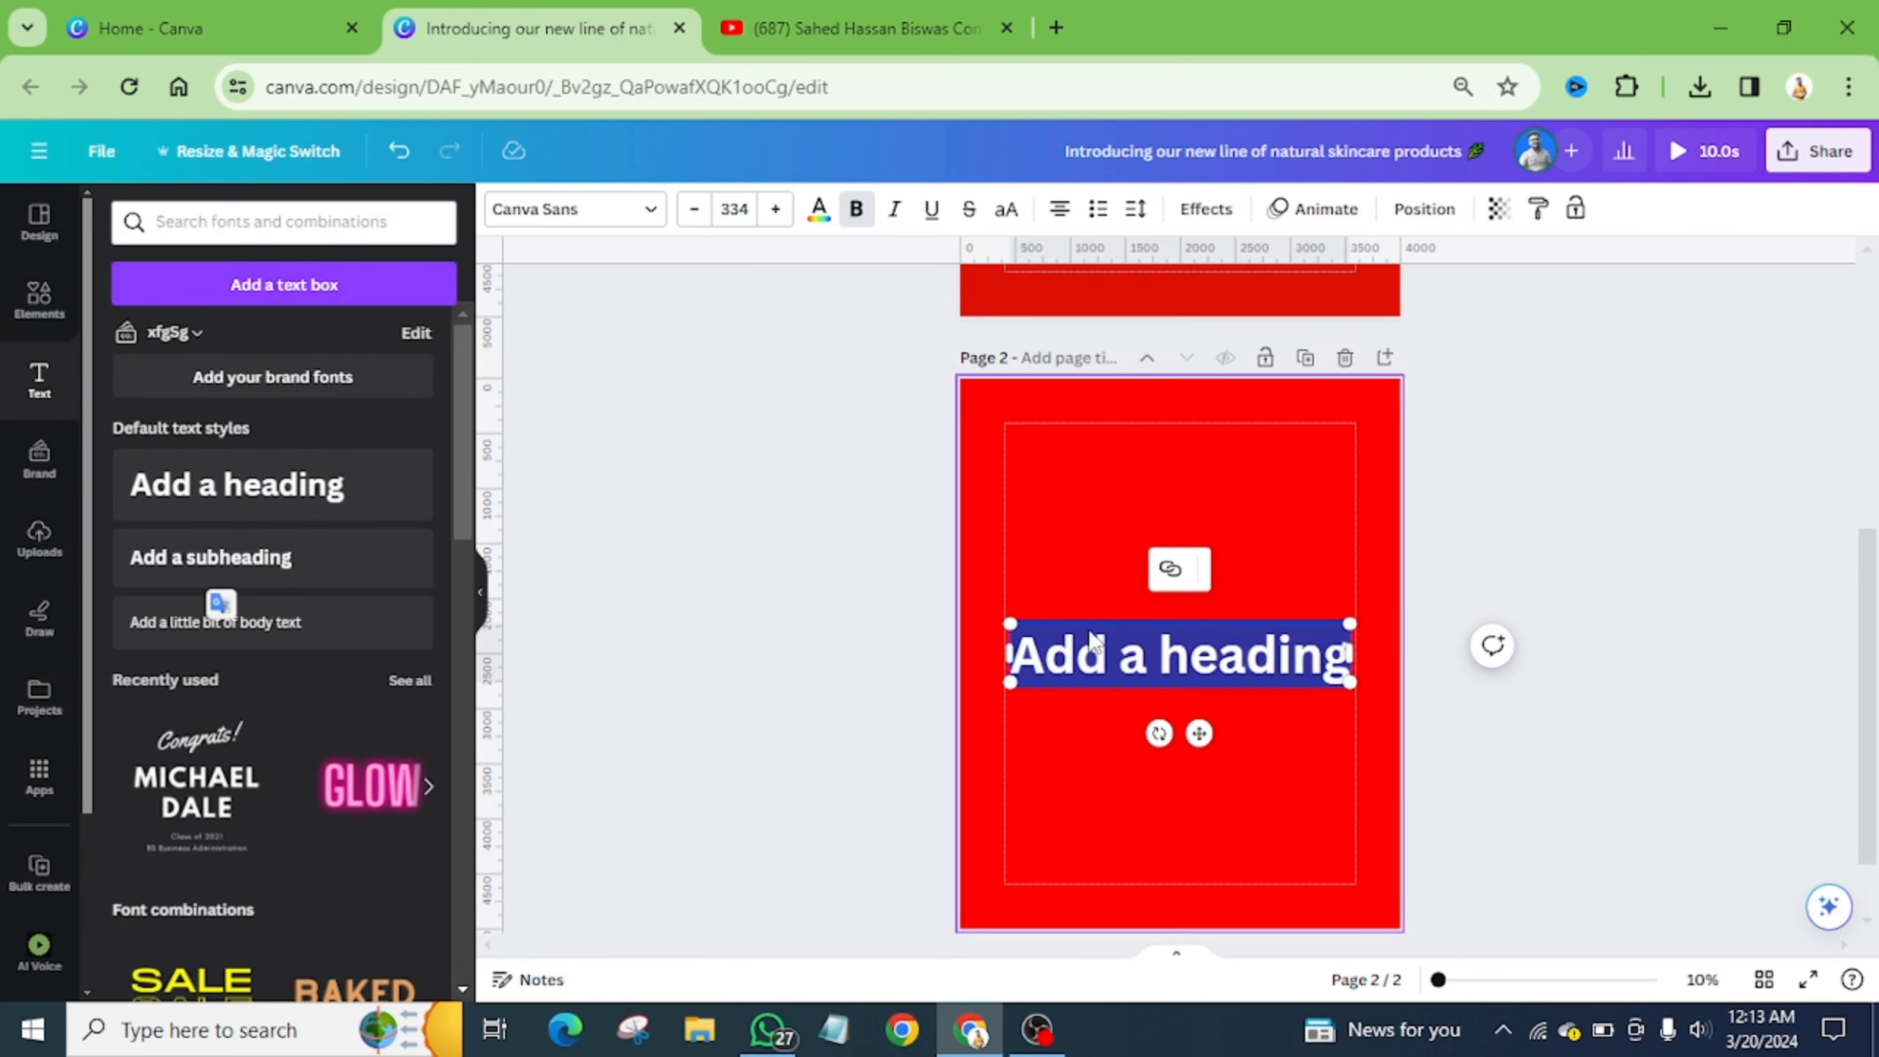
click(1213, 790)
drag(1160, 664, 1162, 562)
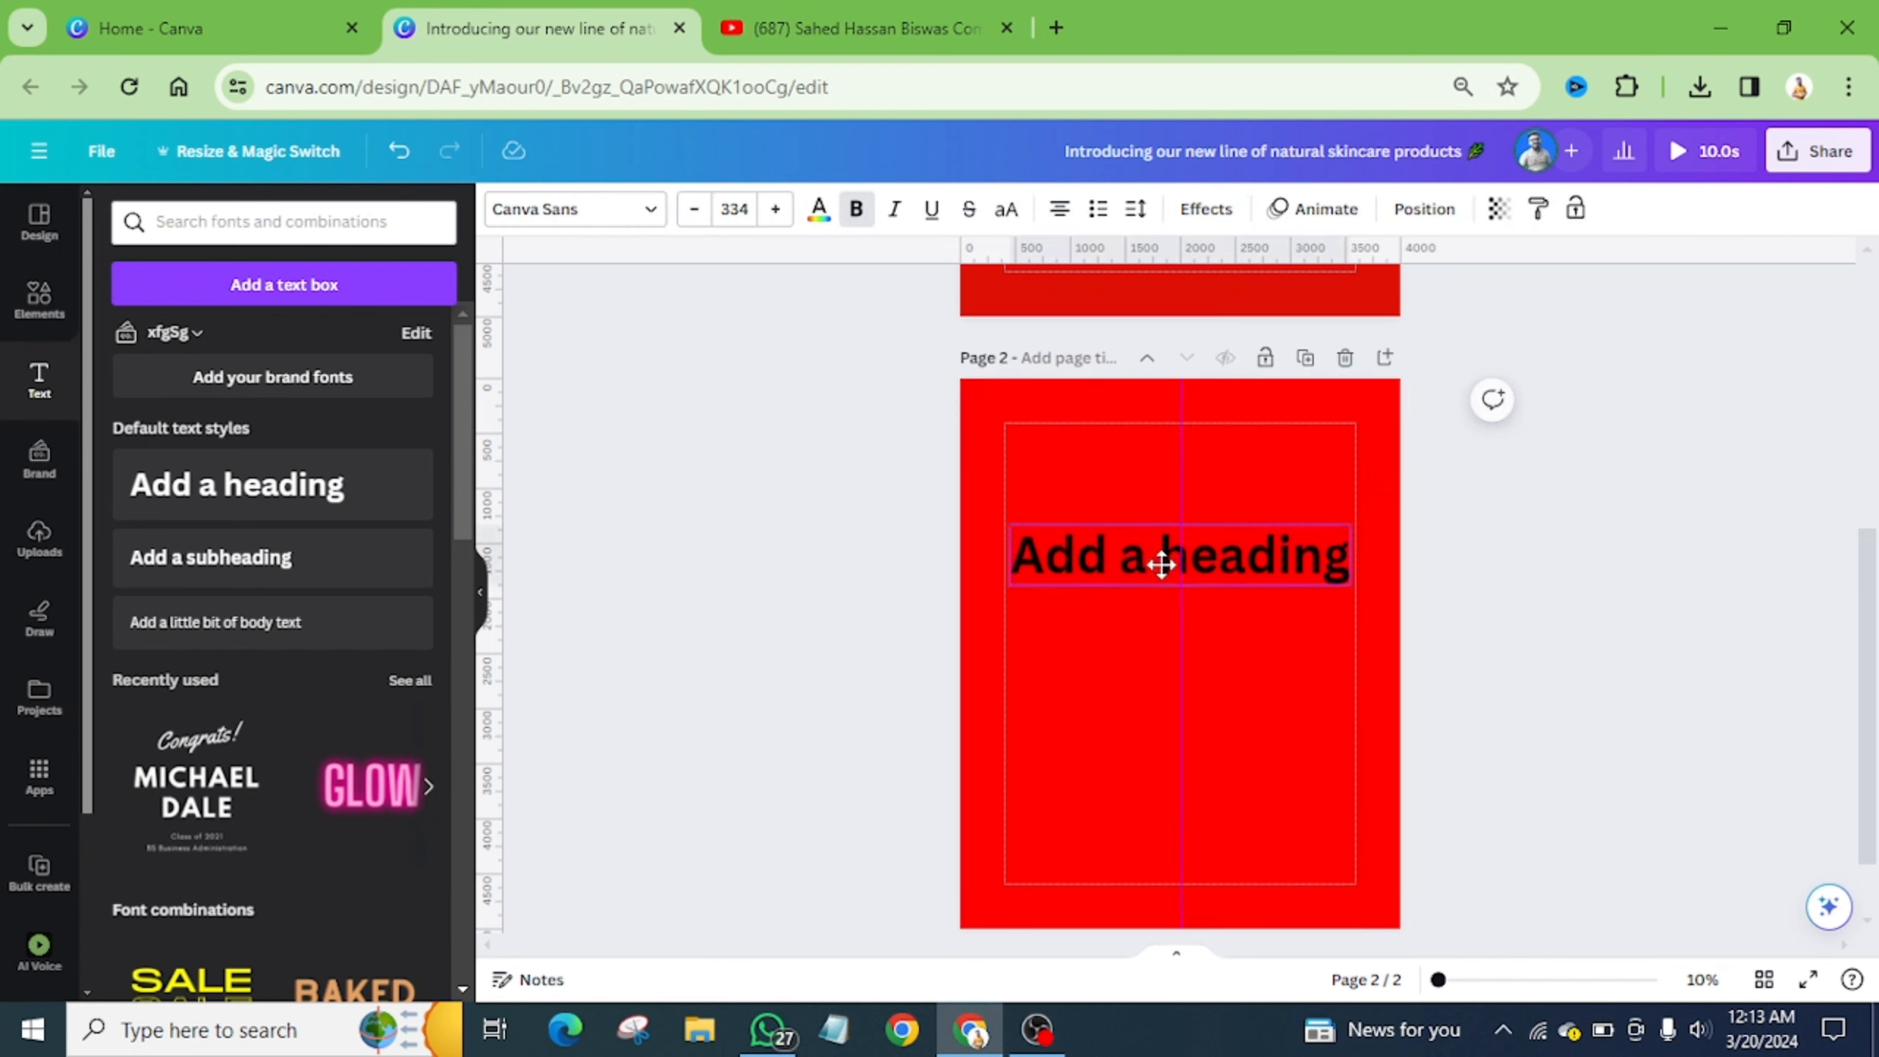
click(1163, 563)
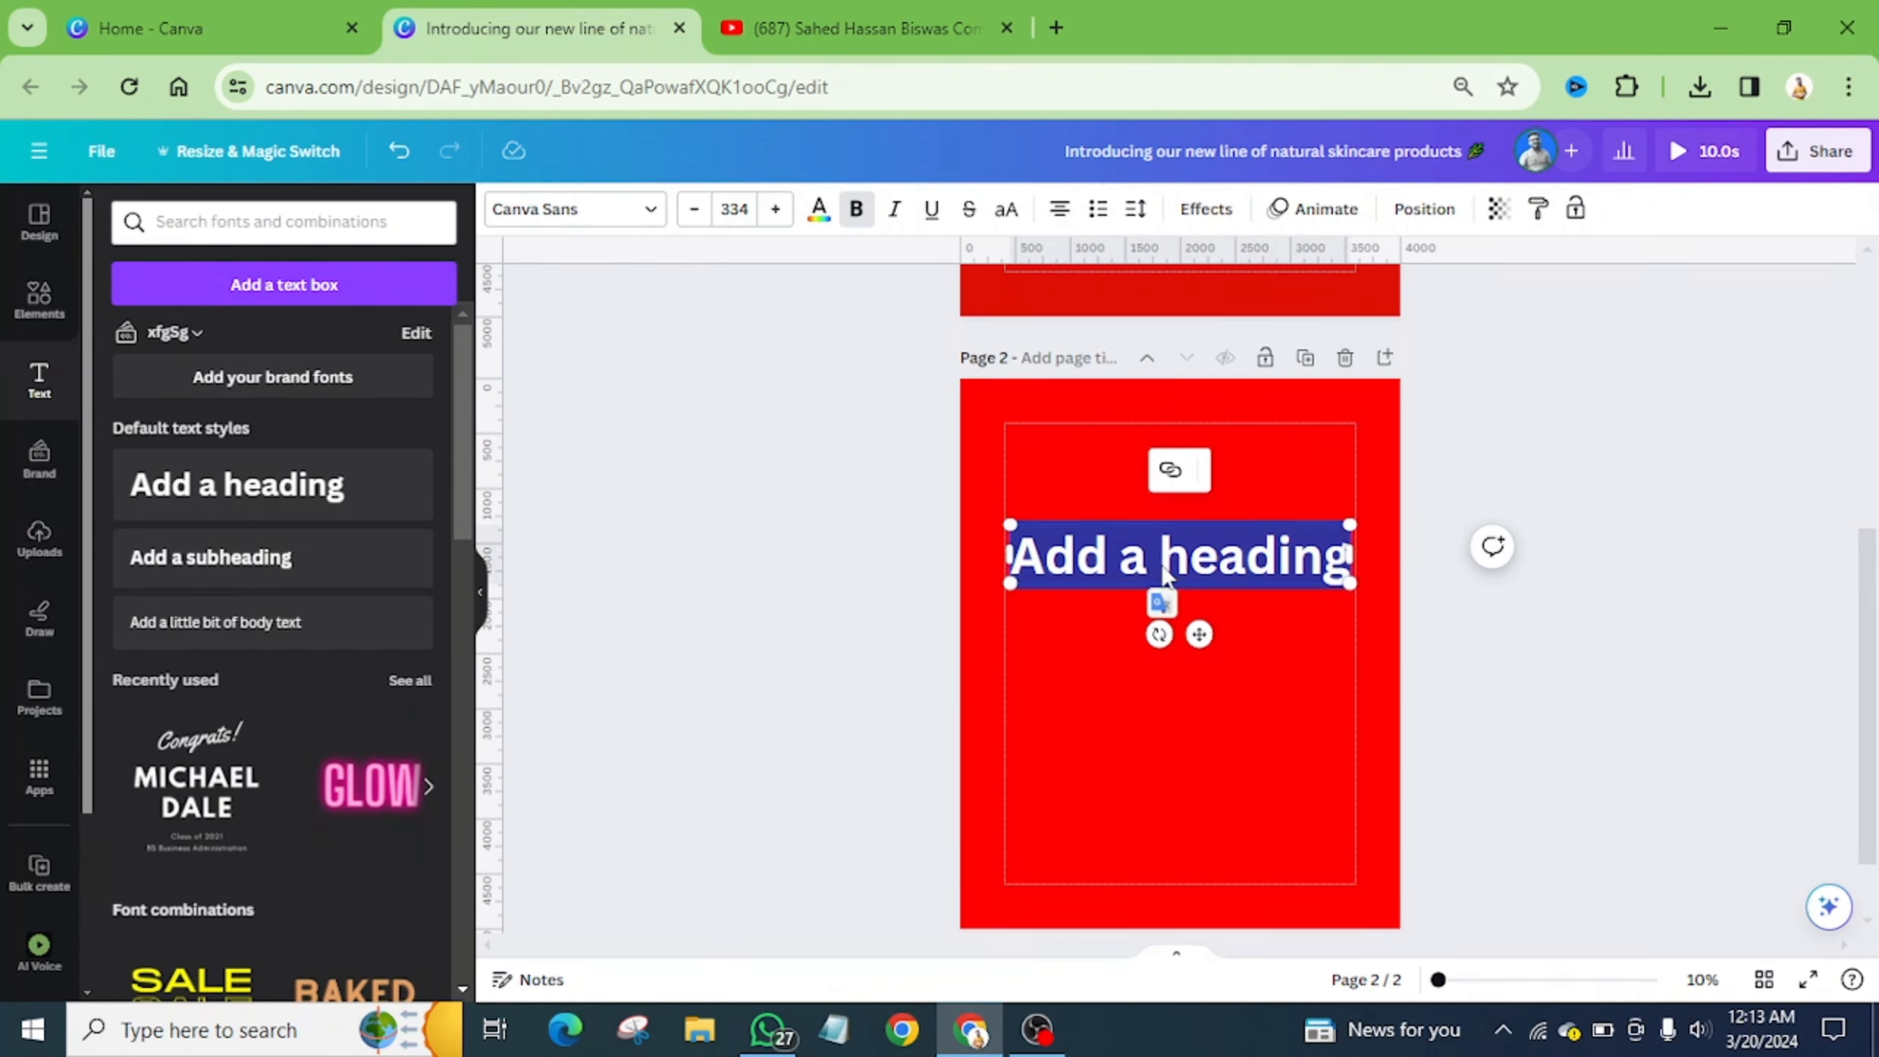
text(h)
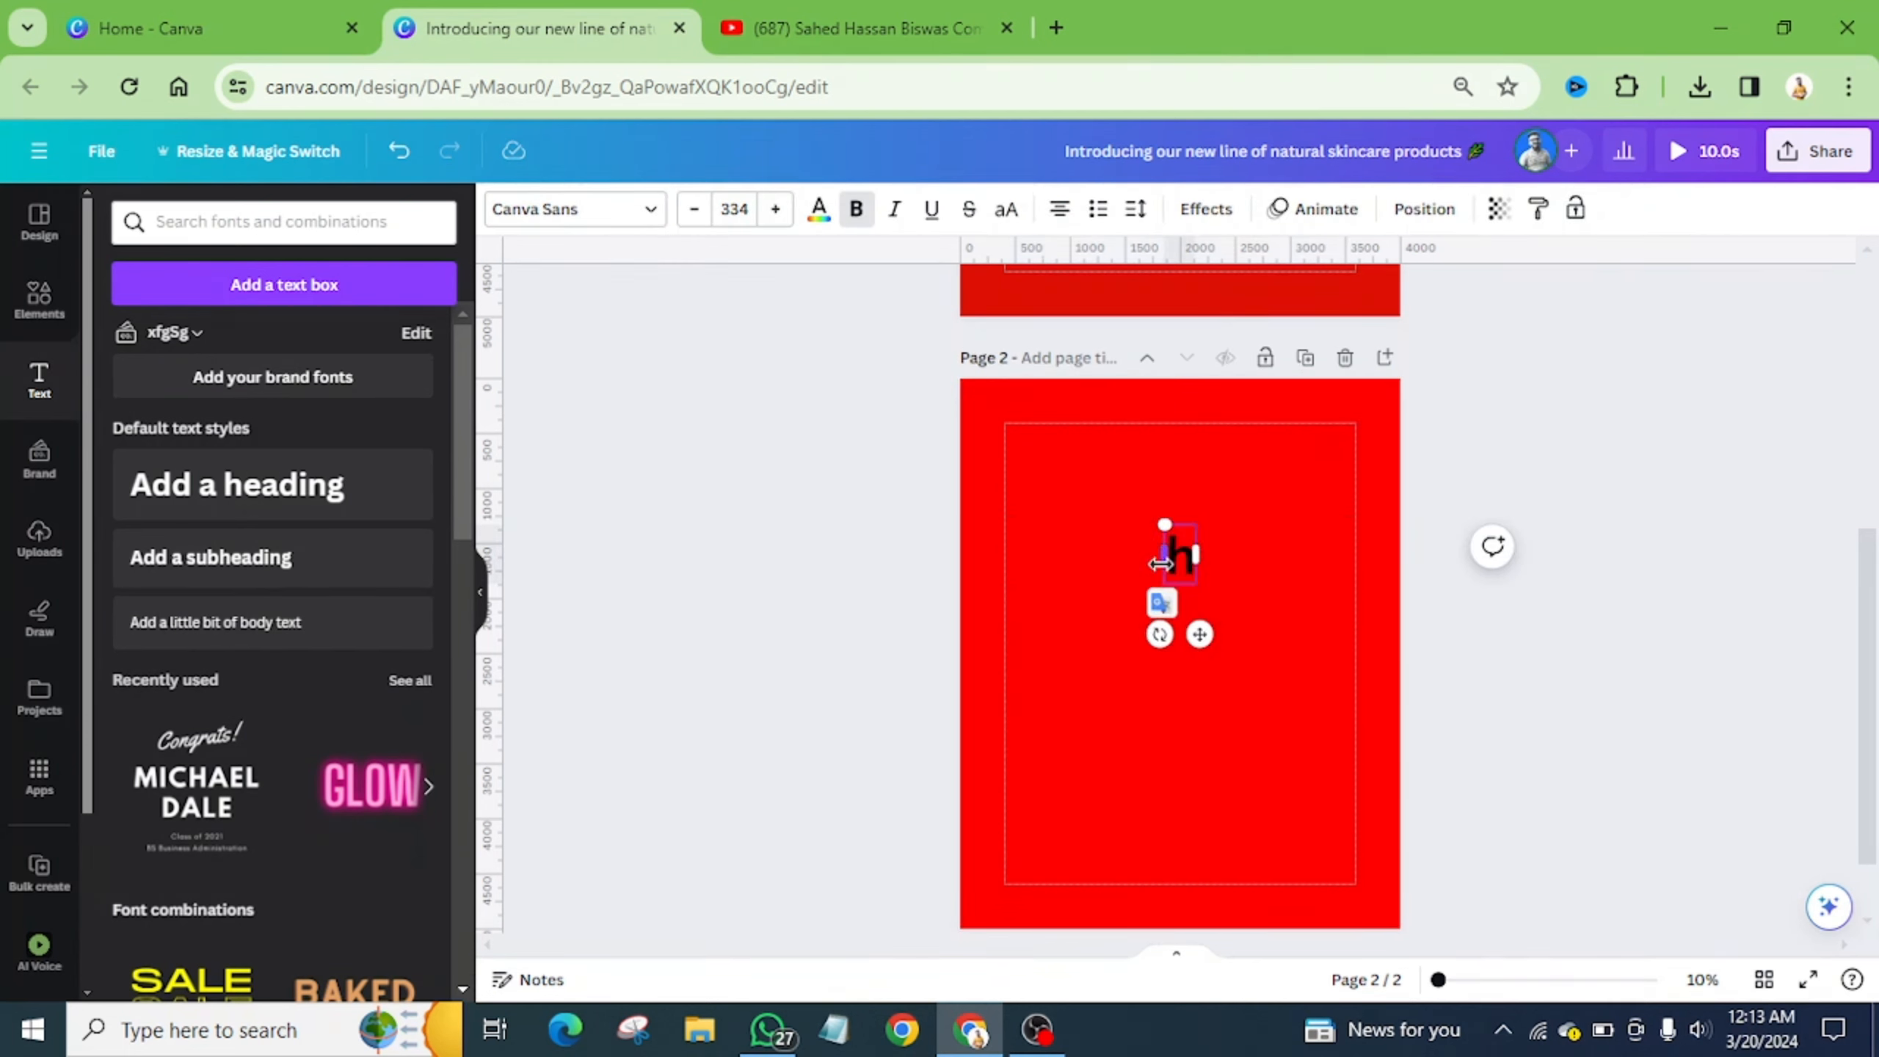
click(1006, 208)
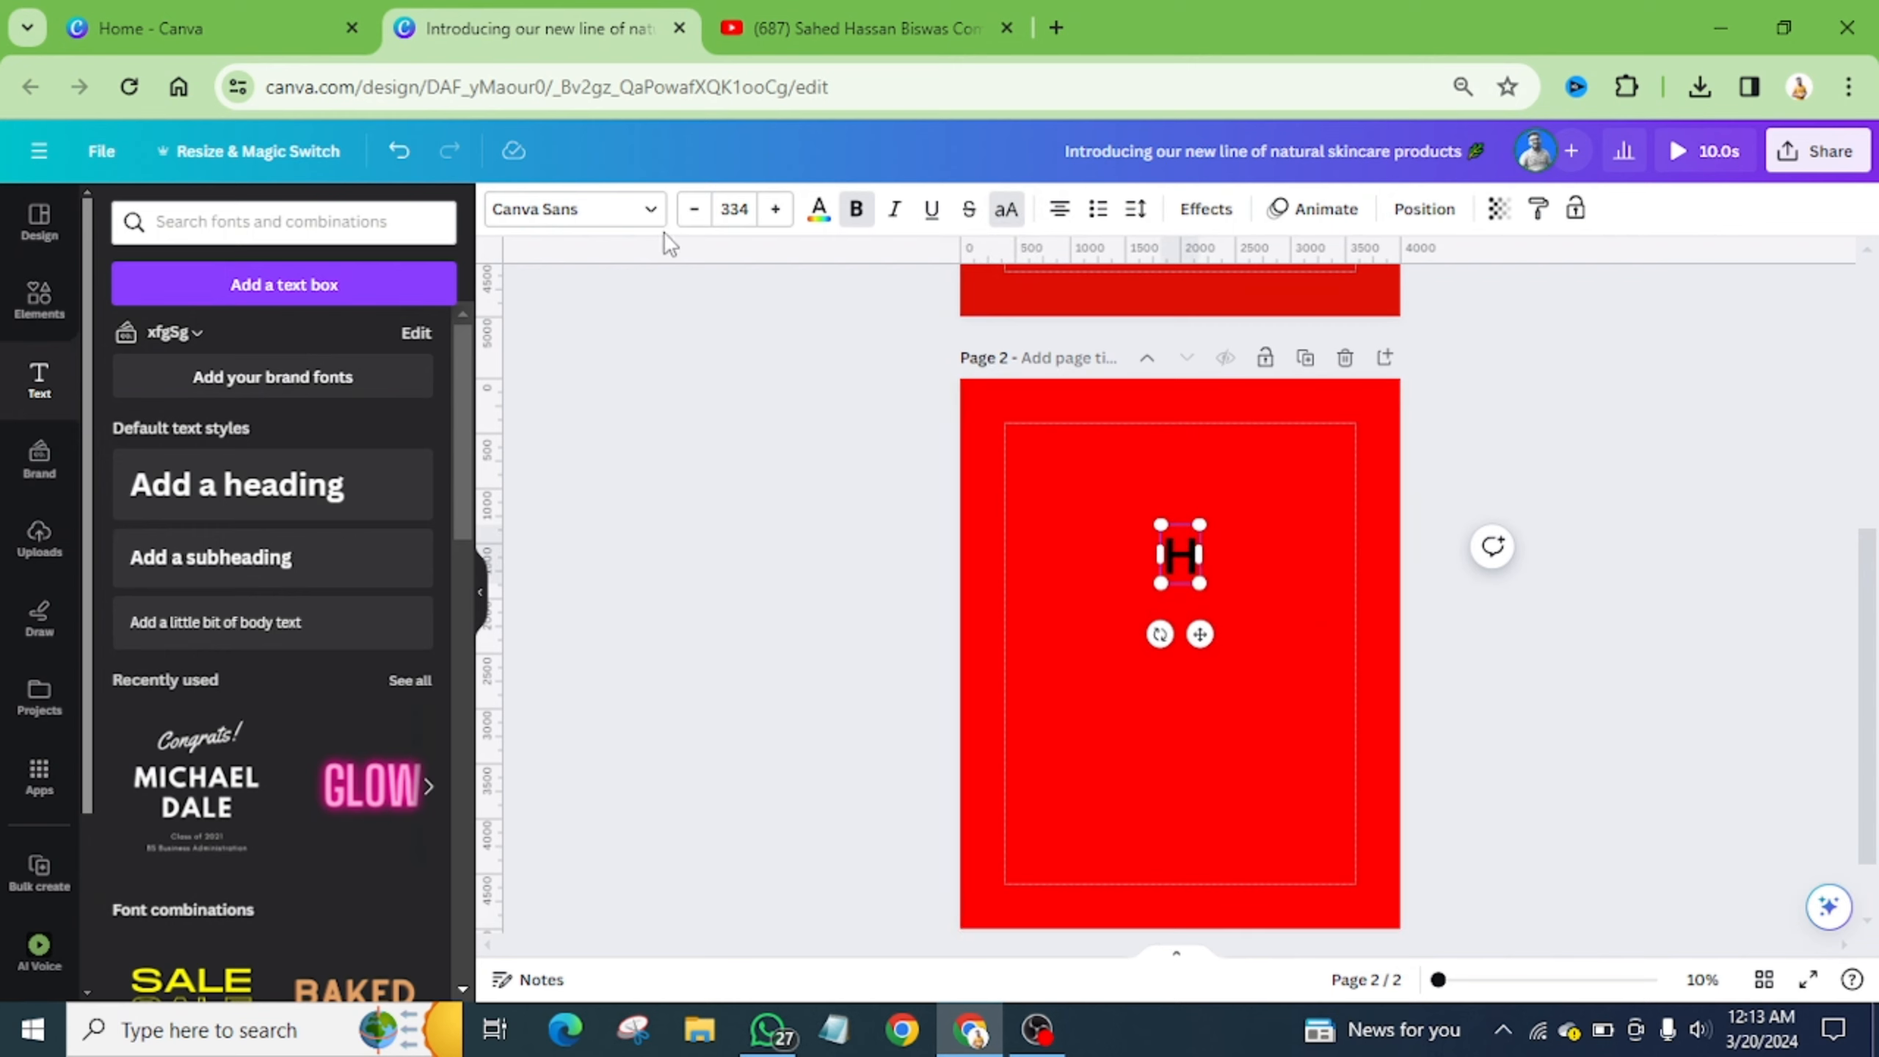
- Set the H in Anton, enlarge it greatly, move it to the upper left and colour it white
click(643, 216)
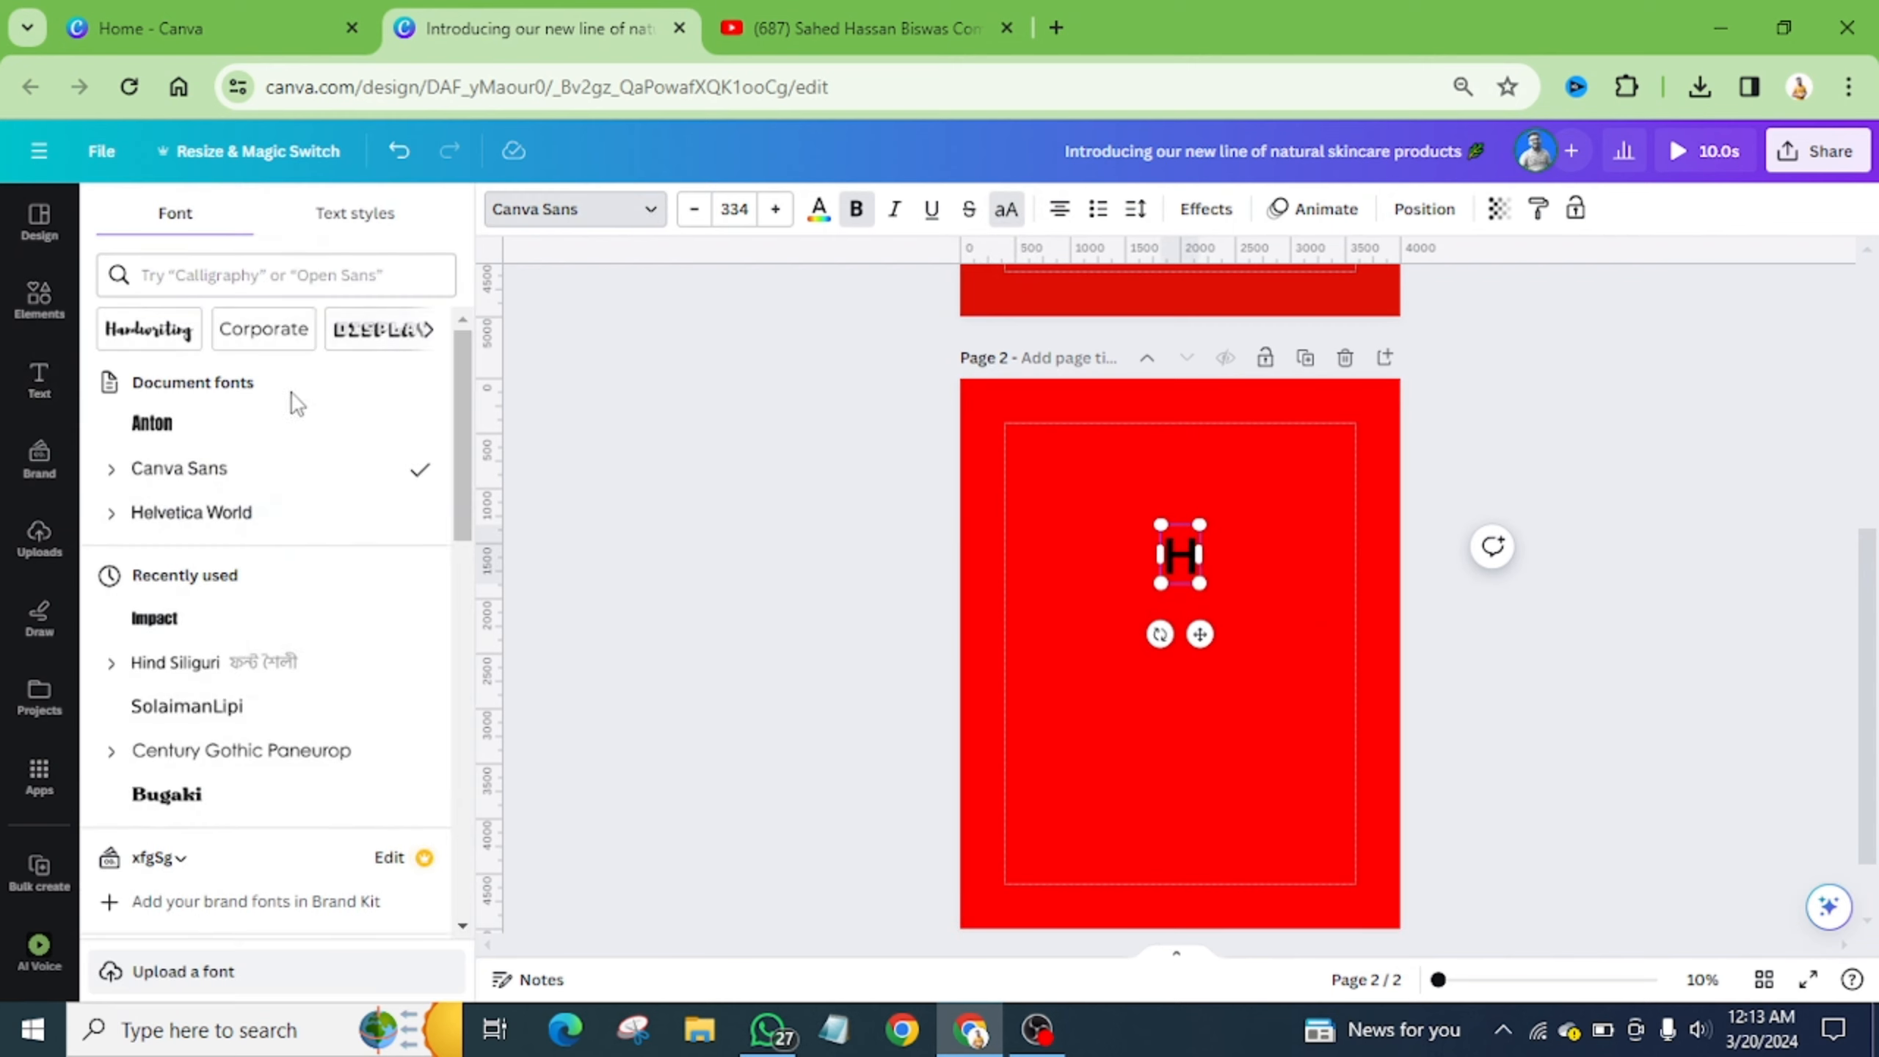
click(253, 428)
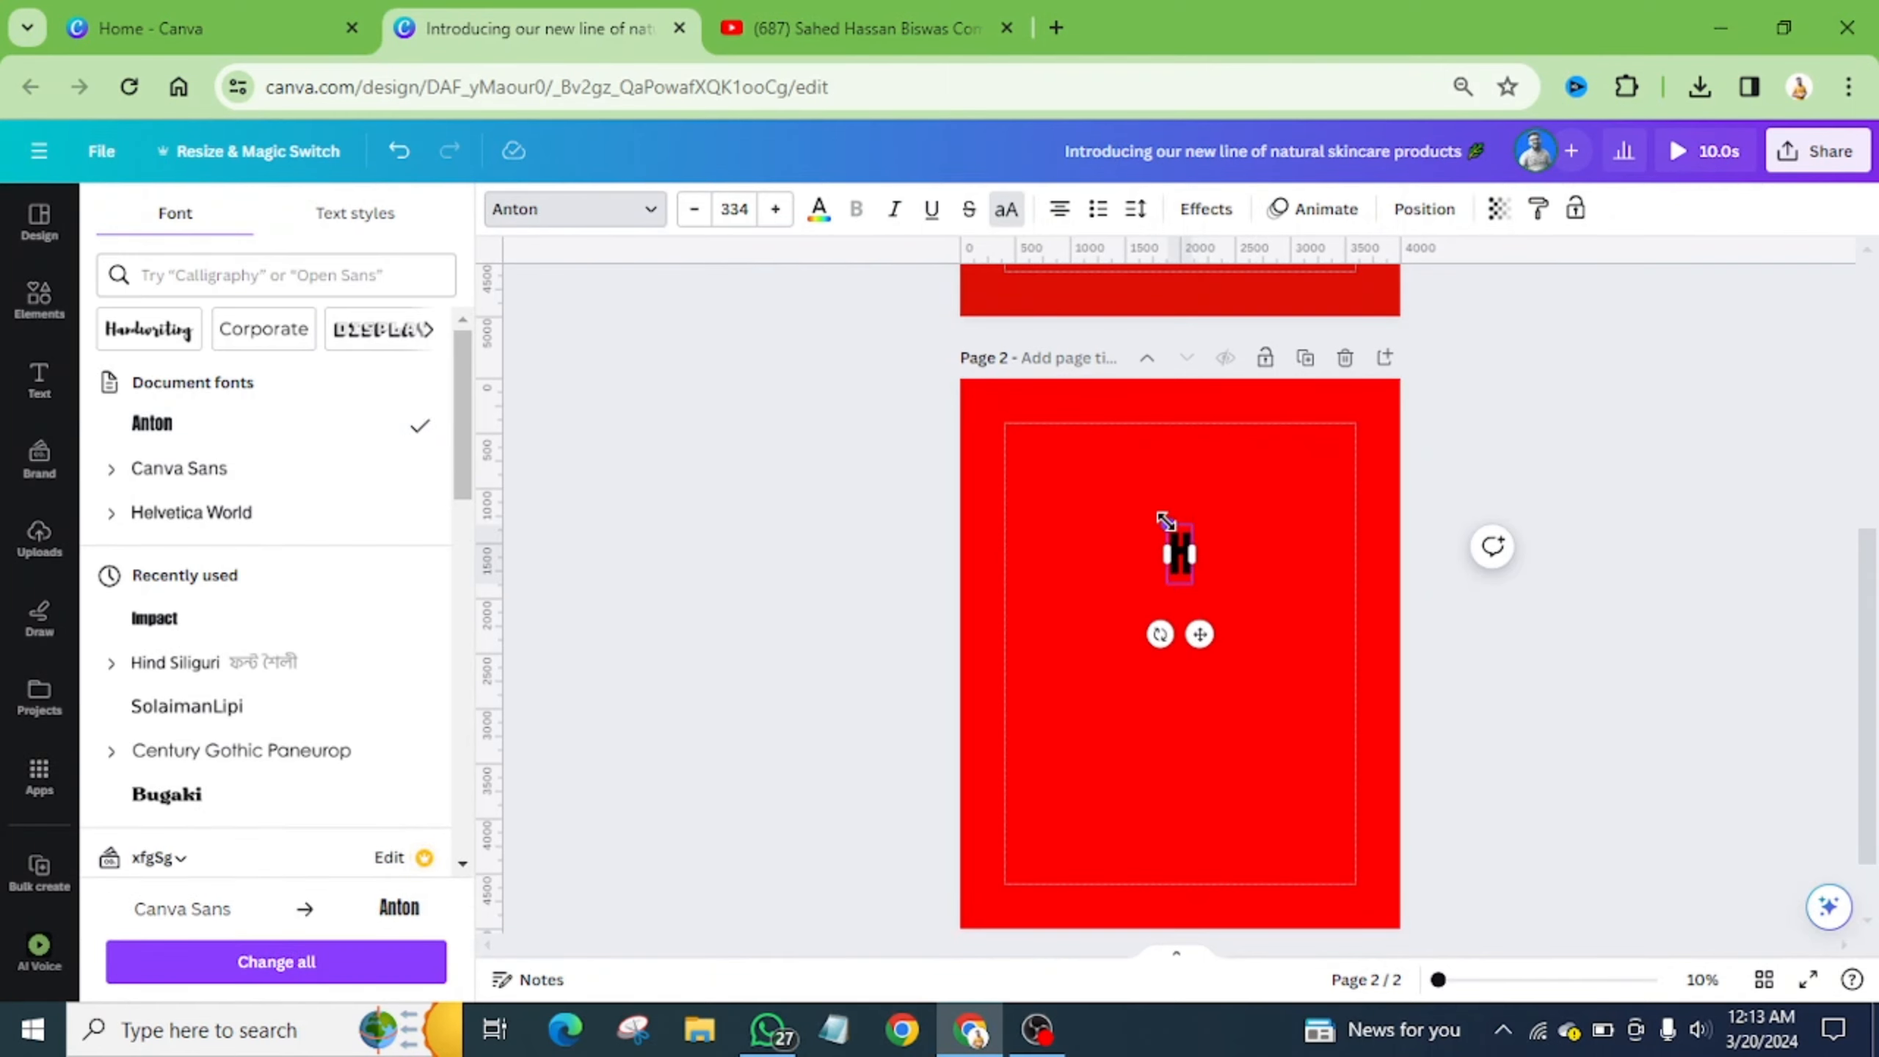
drag(1167, 524, 1100, 364)
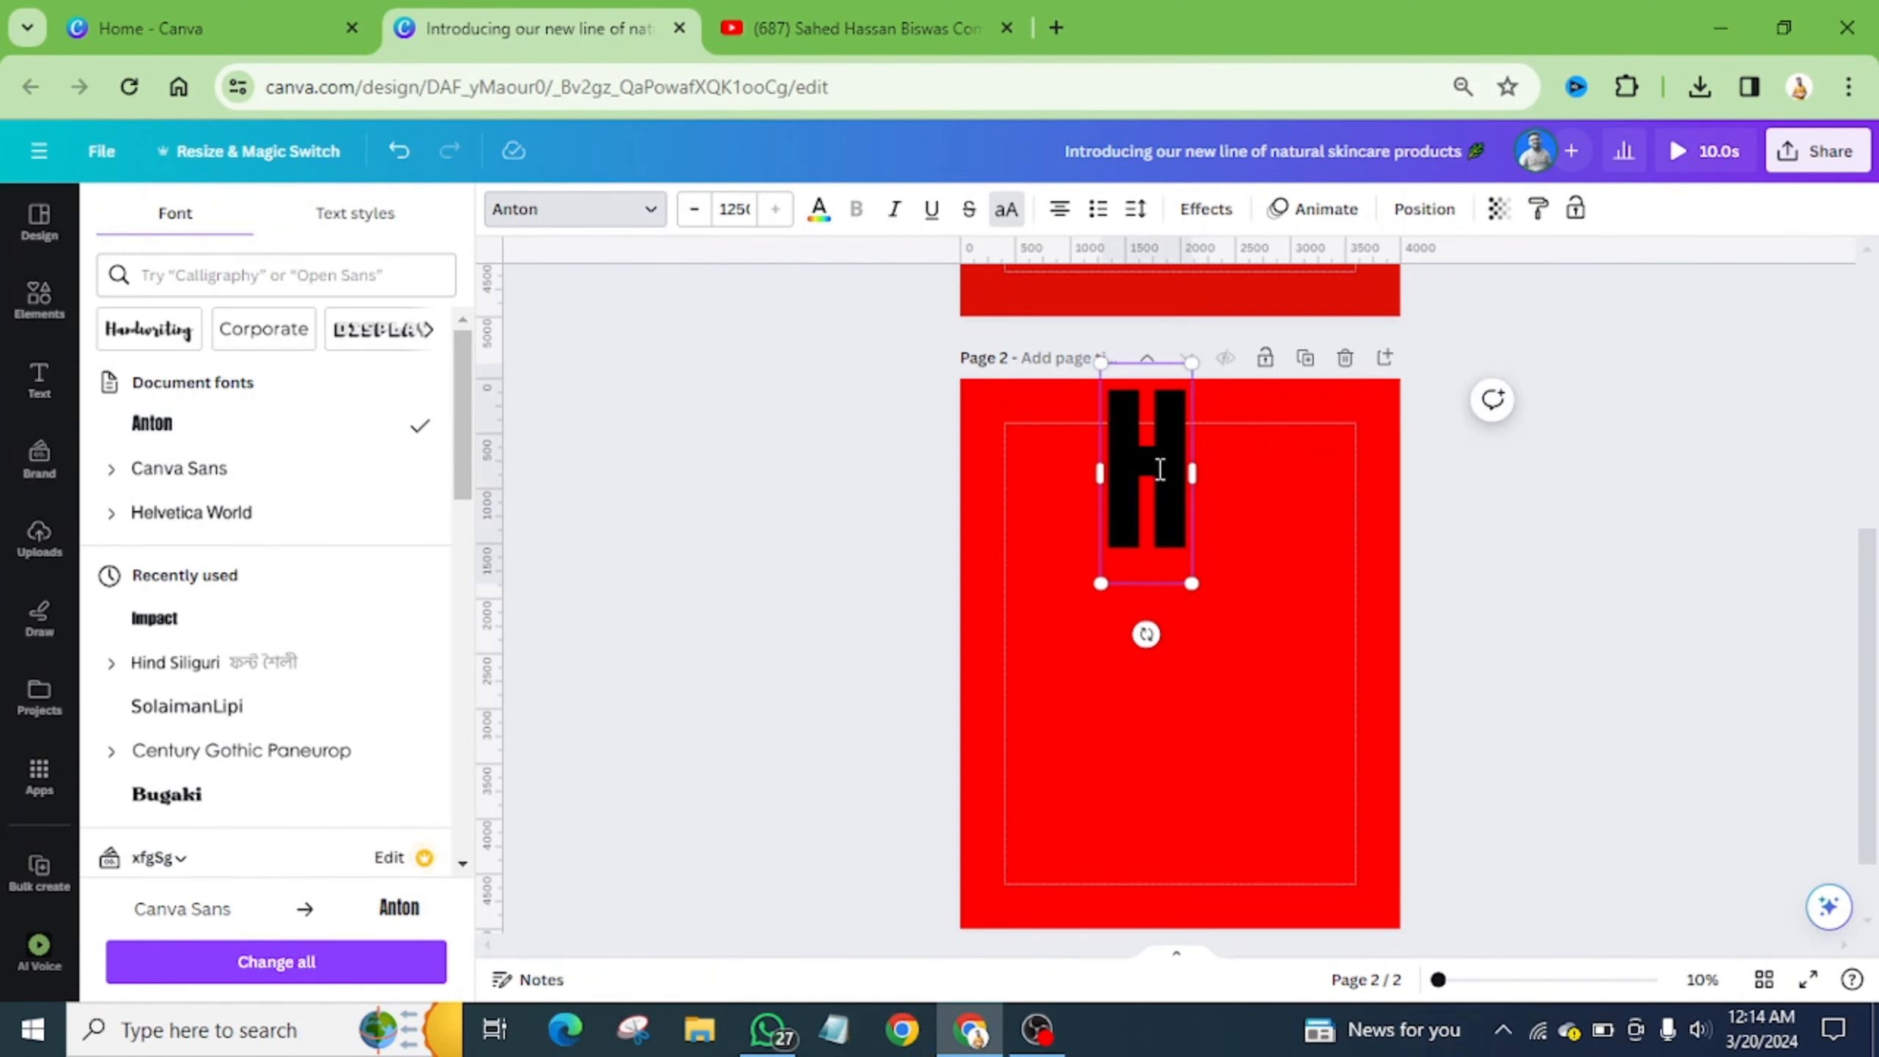
click(1253, 503)
drag(1144, 488, 1077, 547)
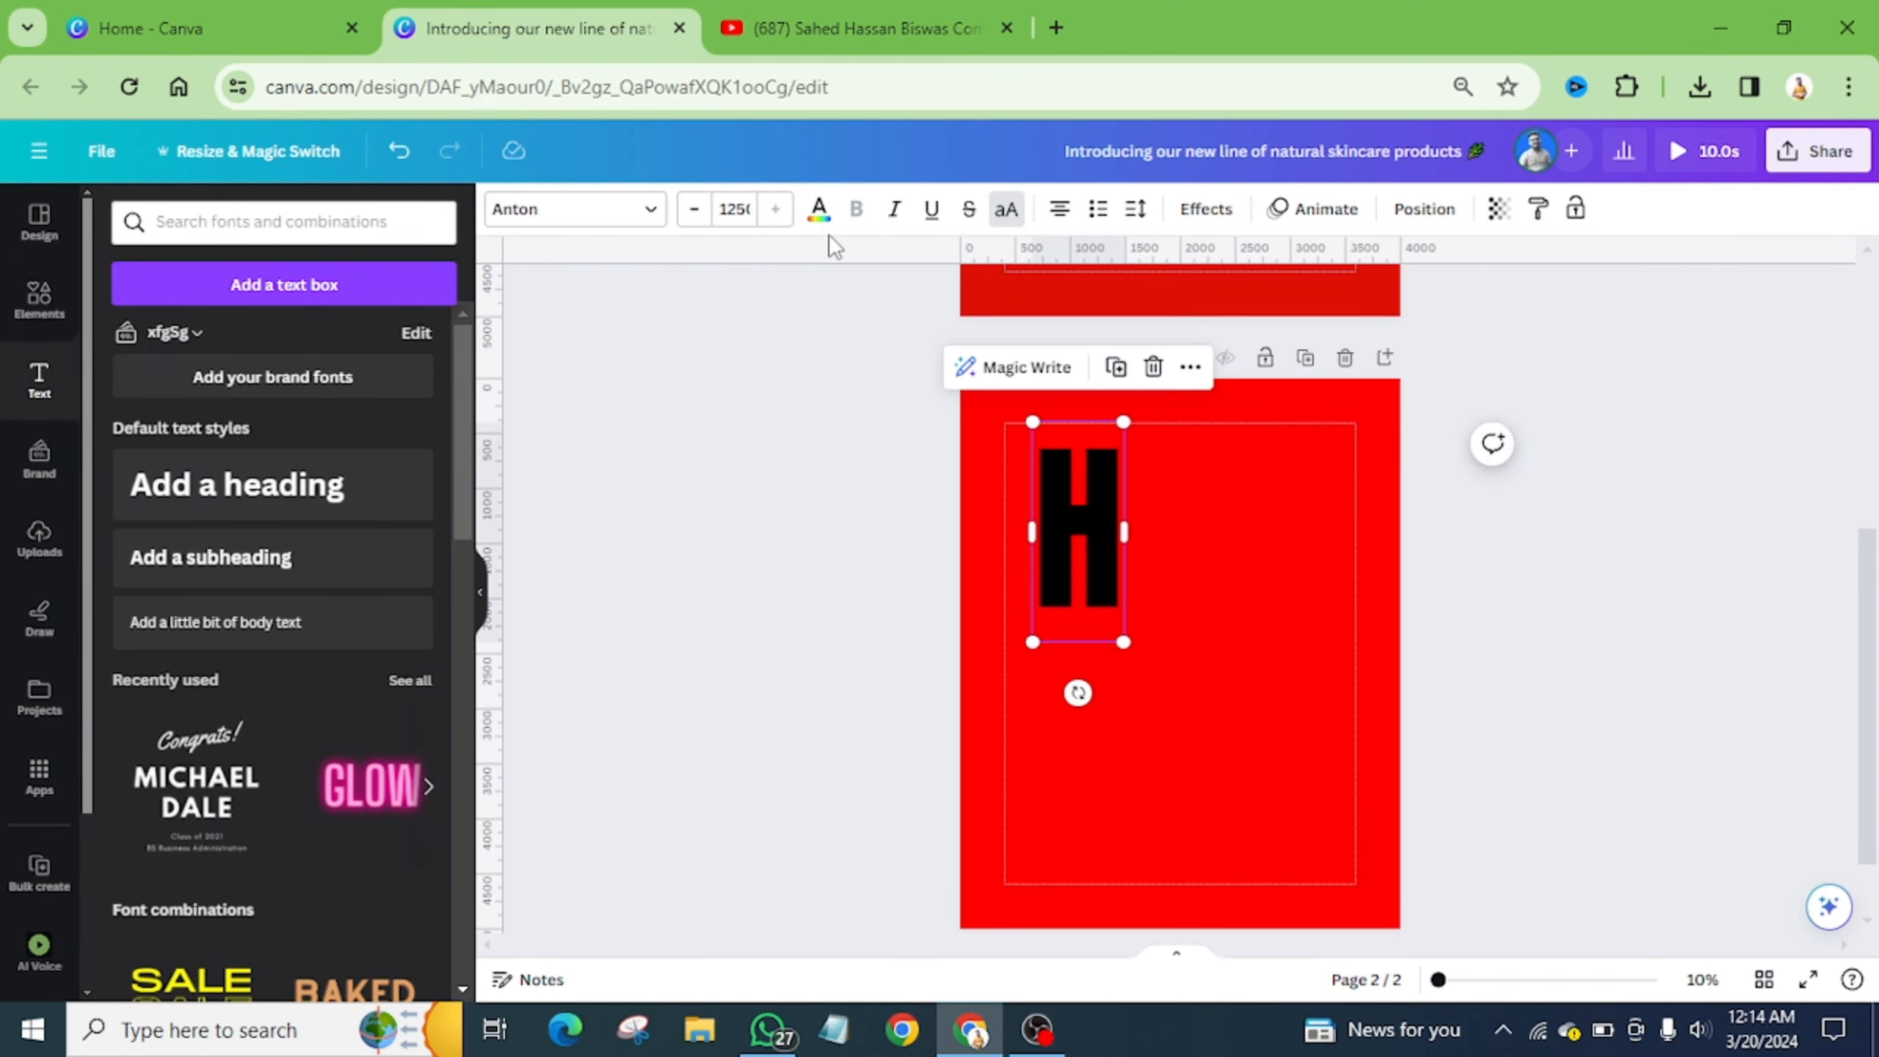
click(819, 209)
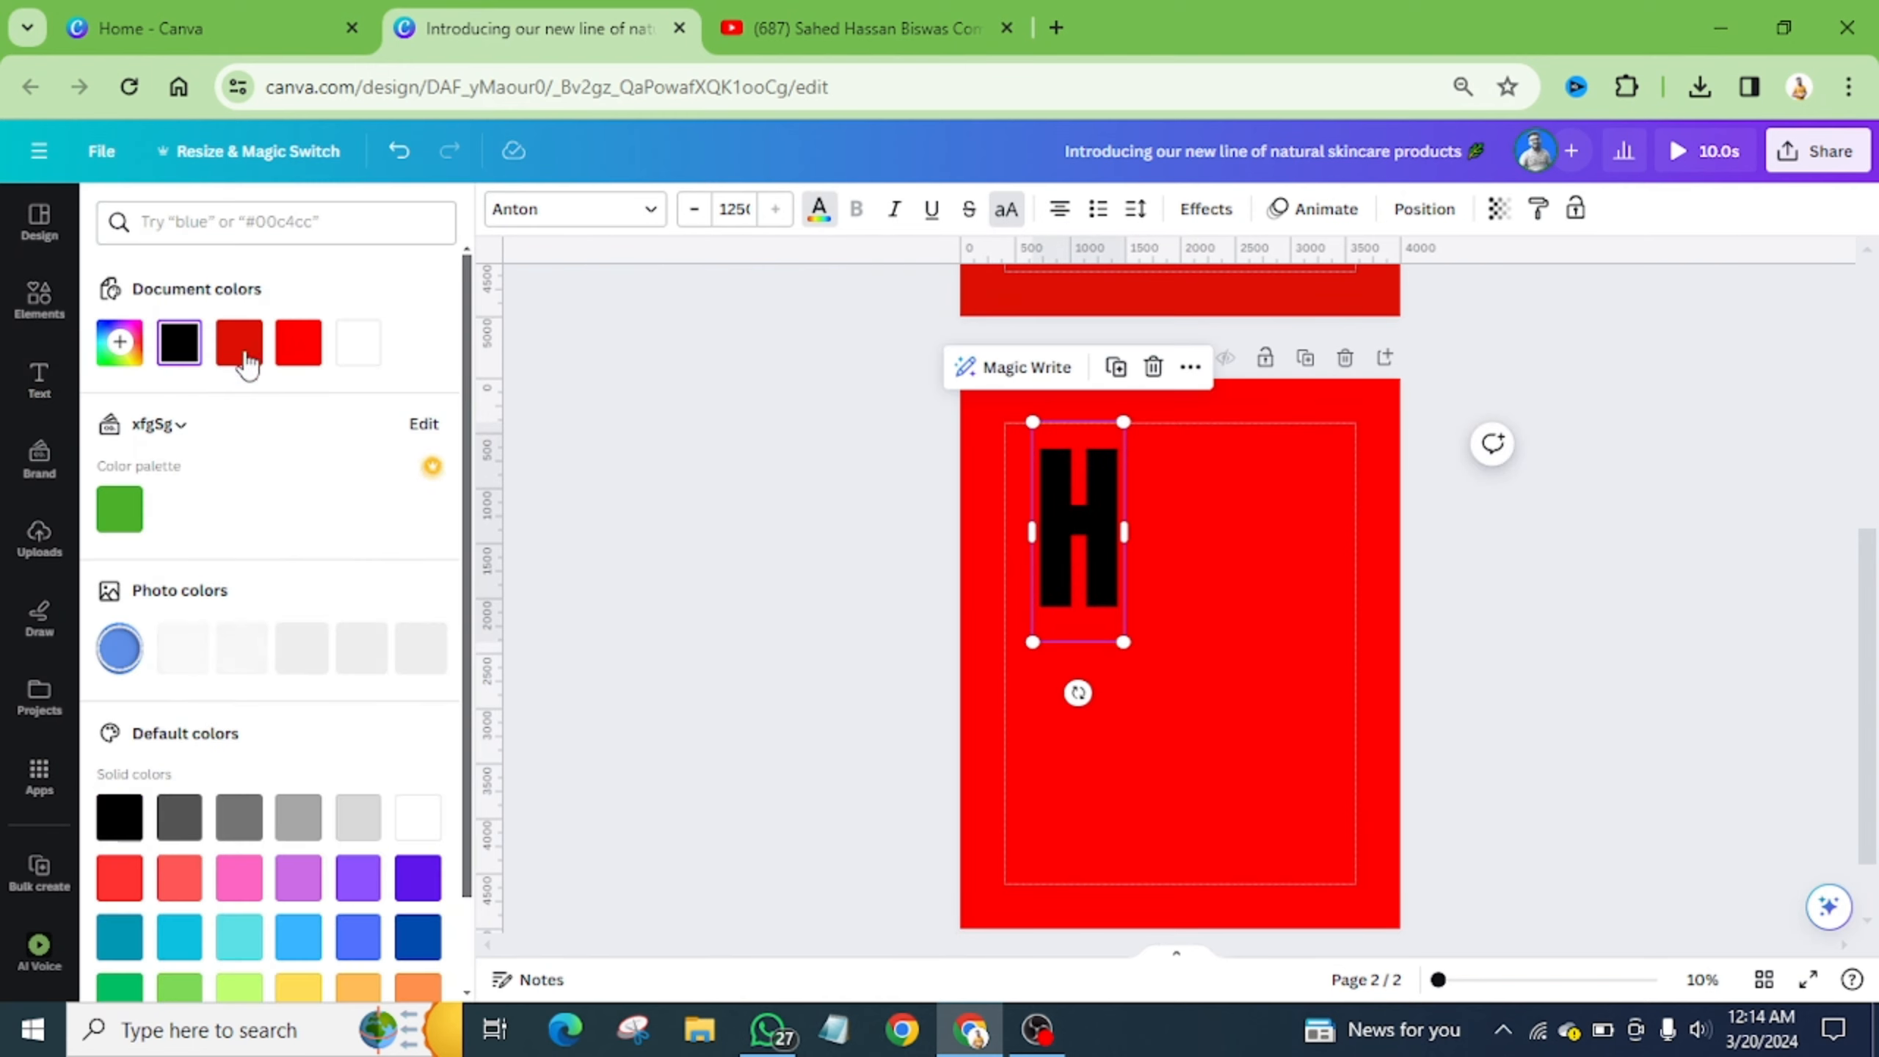
click(347, 352)
- Shrink the H slightly to size 992 and place a copy beside it
scroll(1180, 540, up, 2)
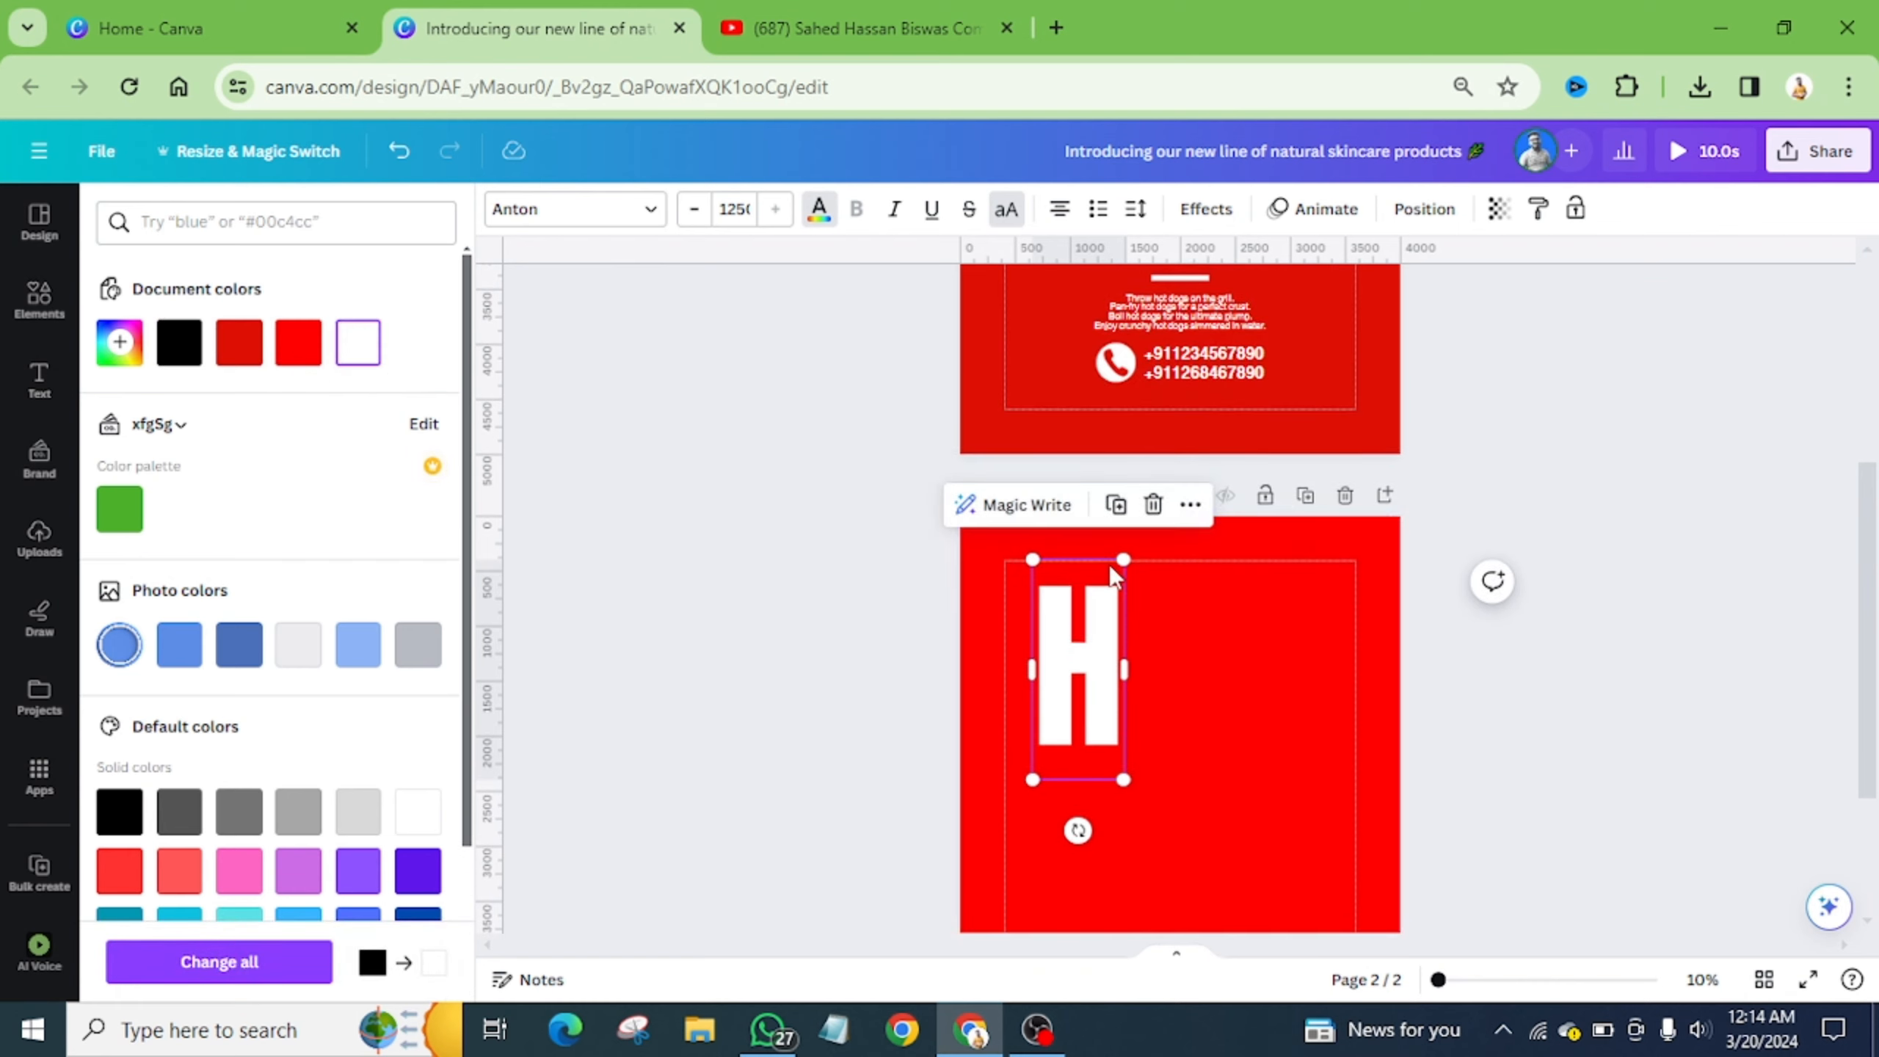
drag(1121, 553, 1106, 599)
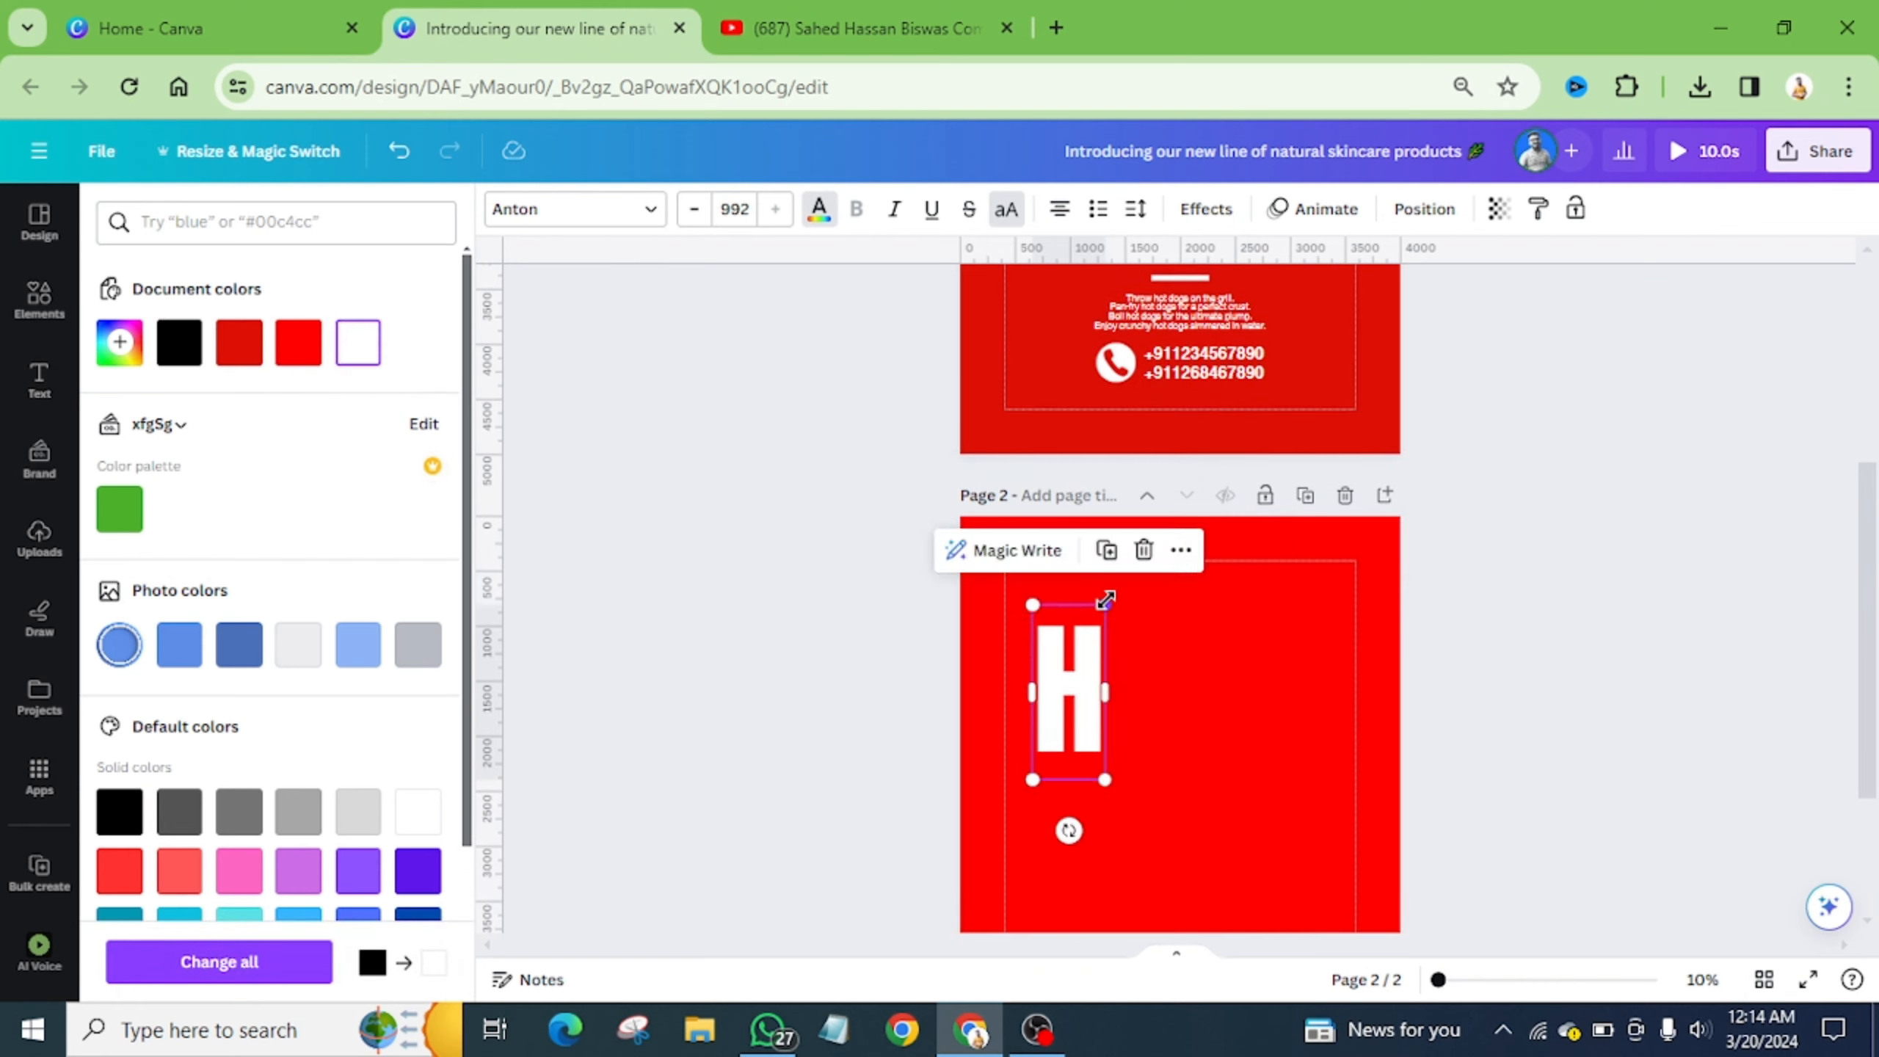
scroll(1109, 585, down, 2)
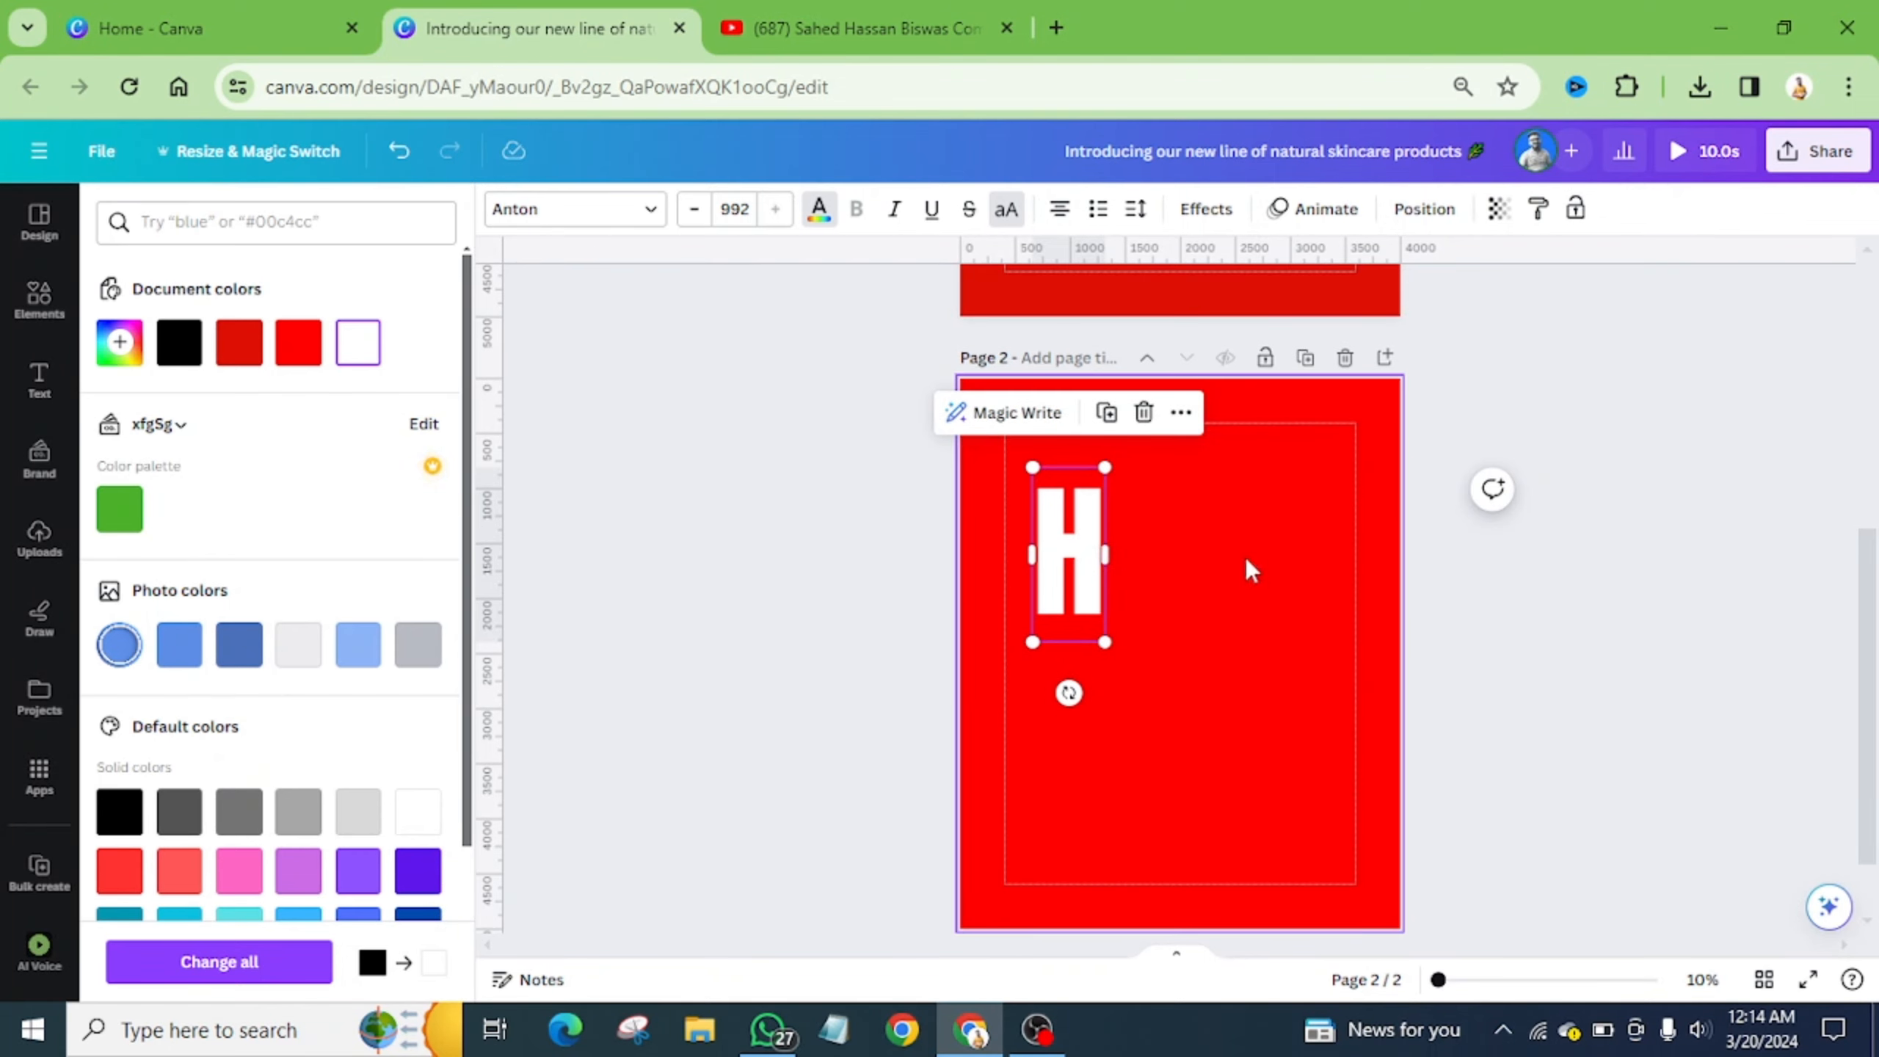
scroll(1238, 557, down, 1)
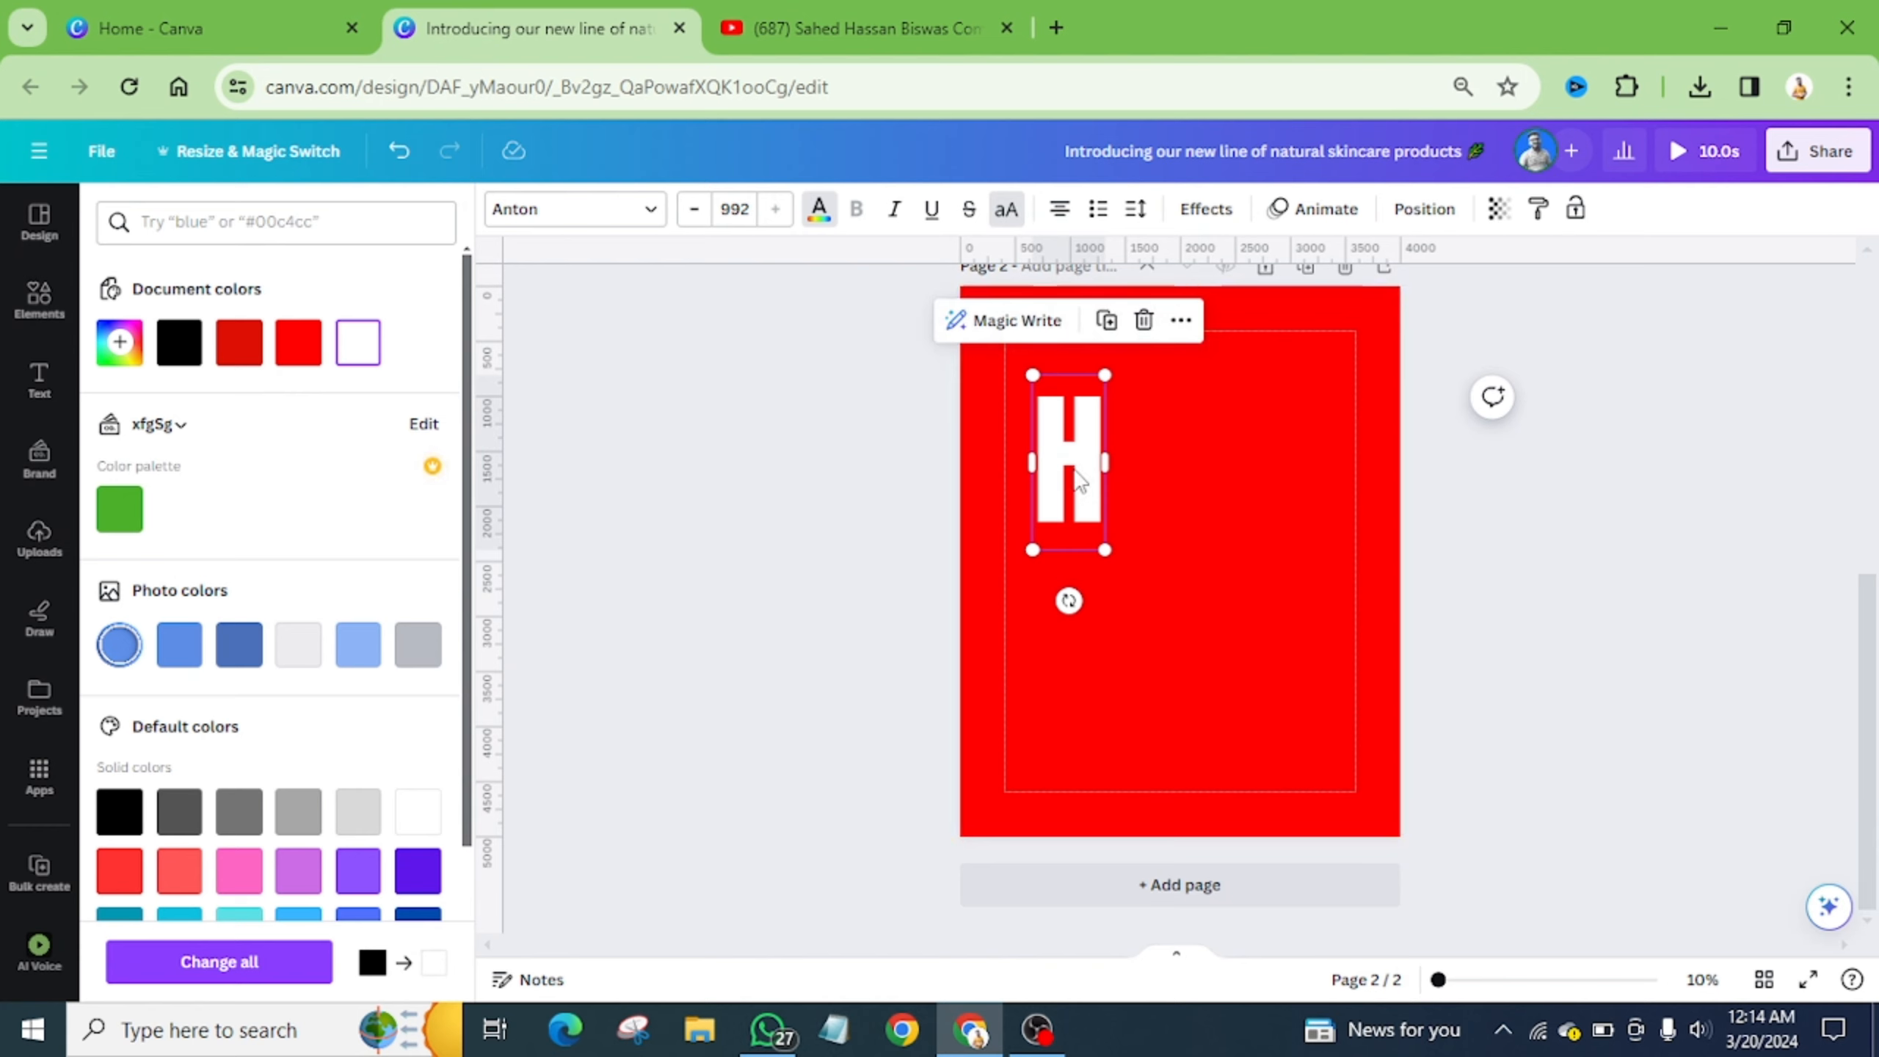
drag(1078, 480, 1222, 477)
- Retype the copied letter as T and remove the extra T duplicates
double_click(1222, 473)
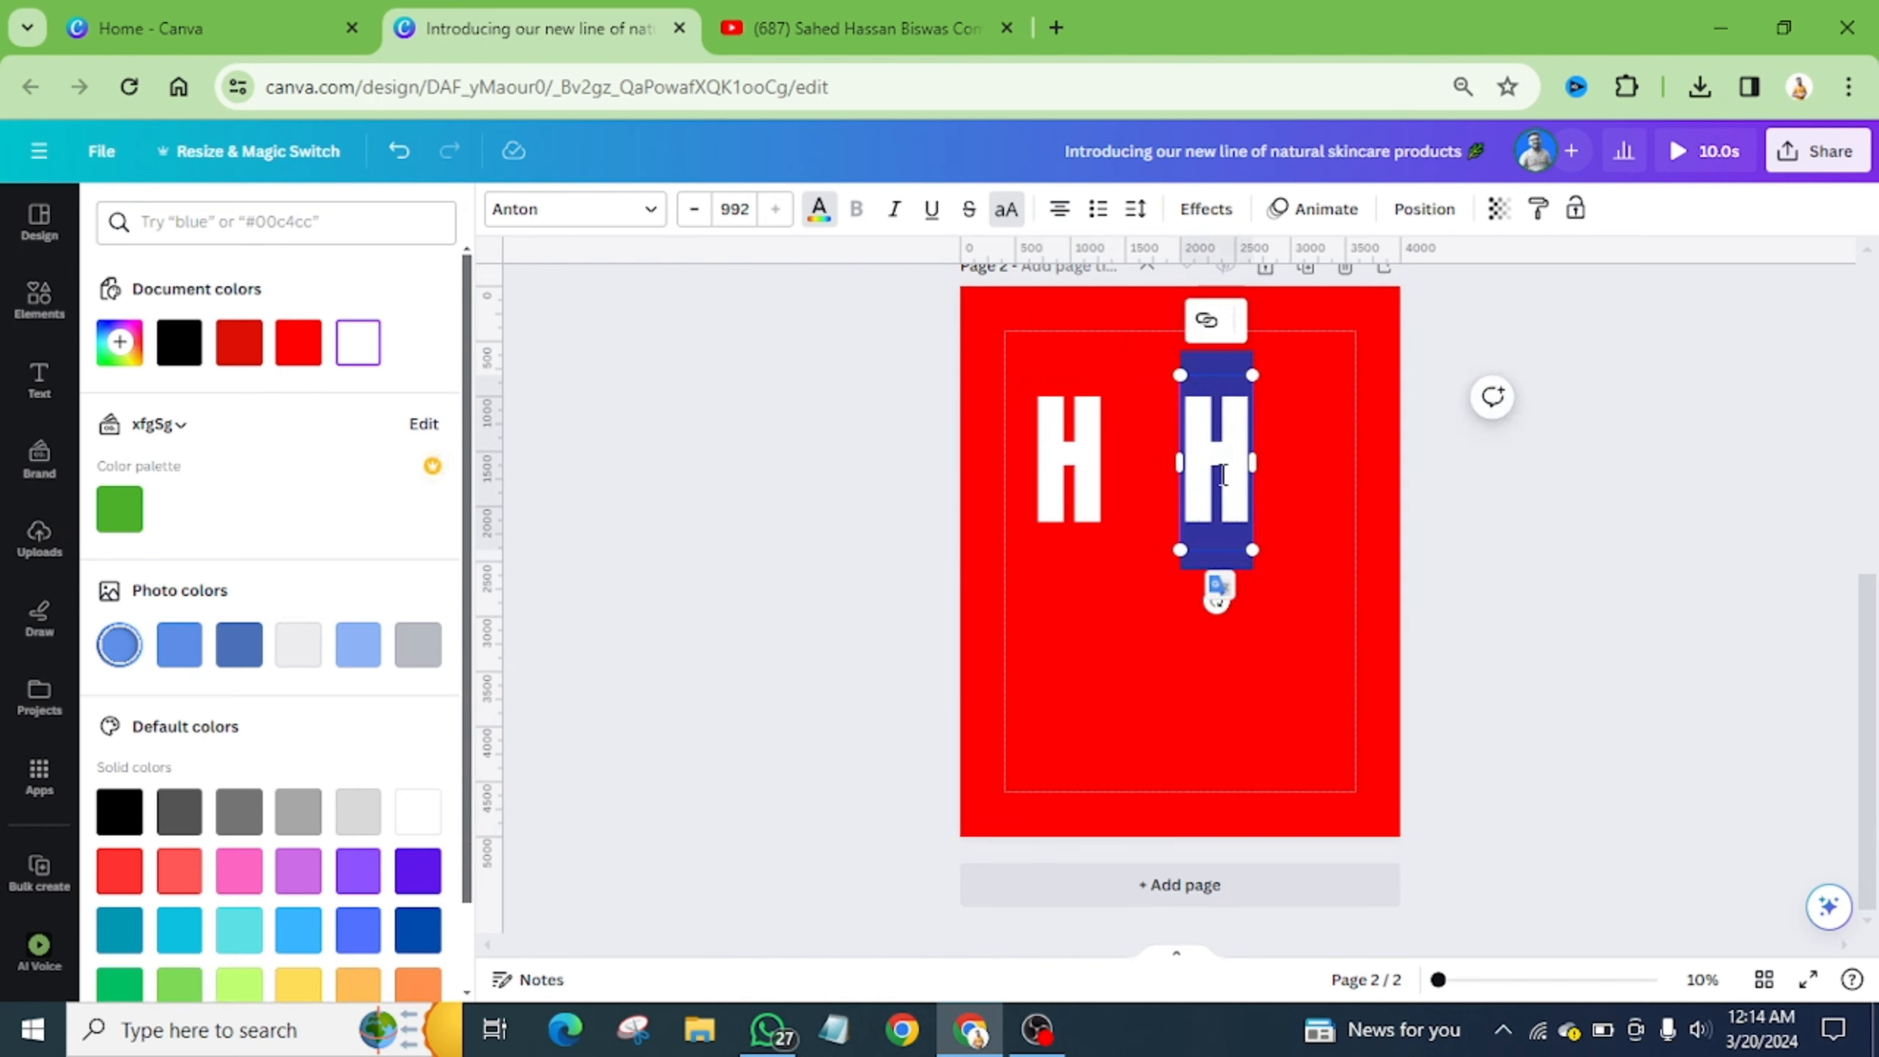
text(T)
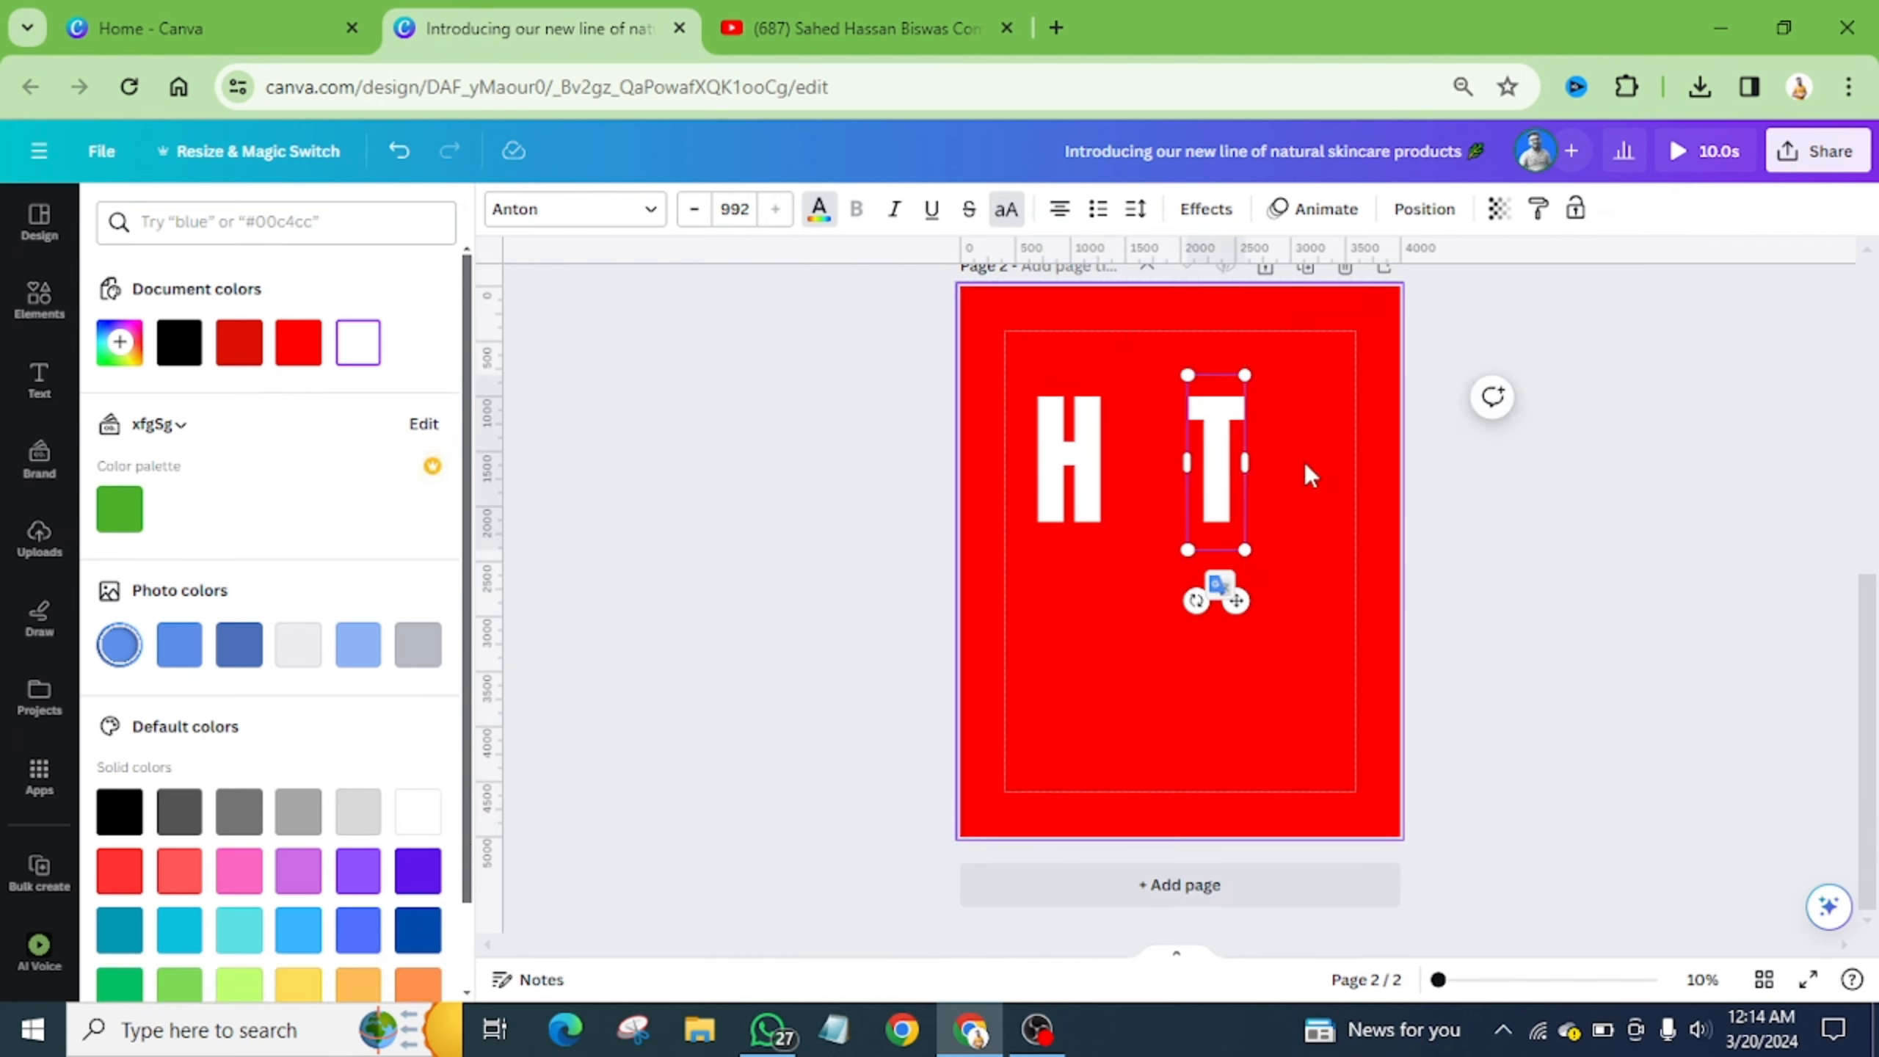
click(1304, 461)
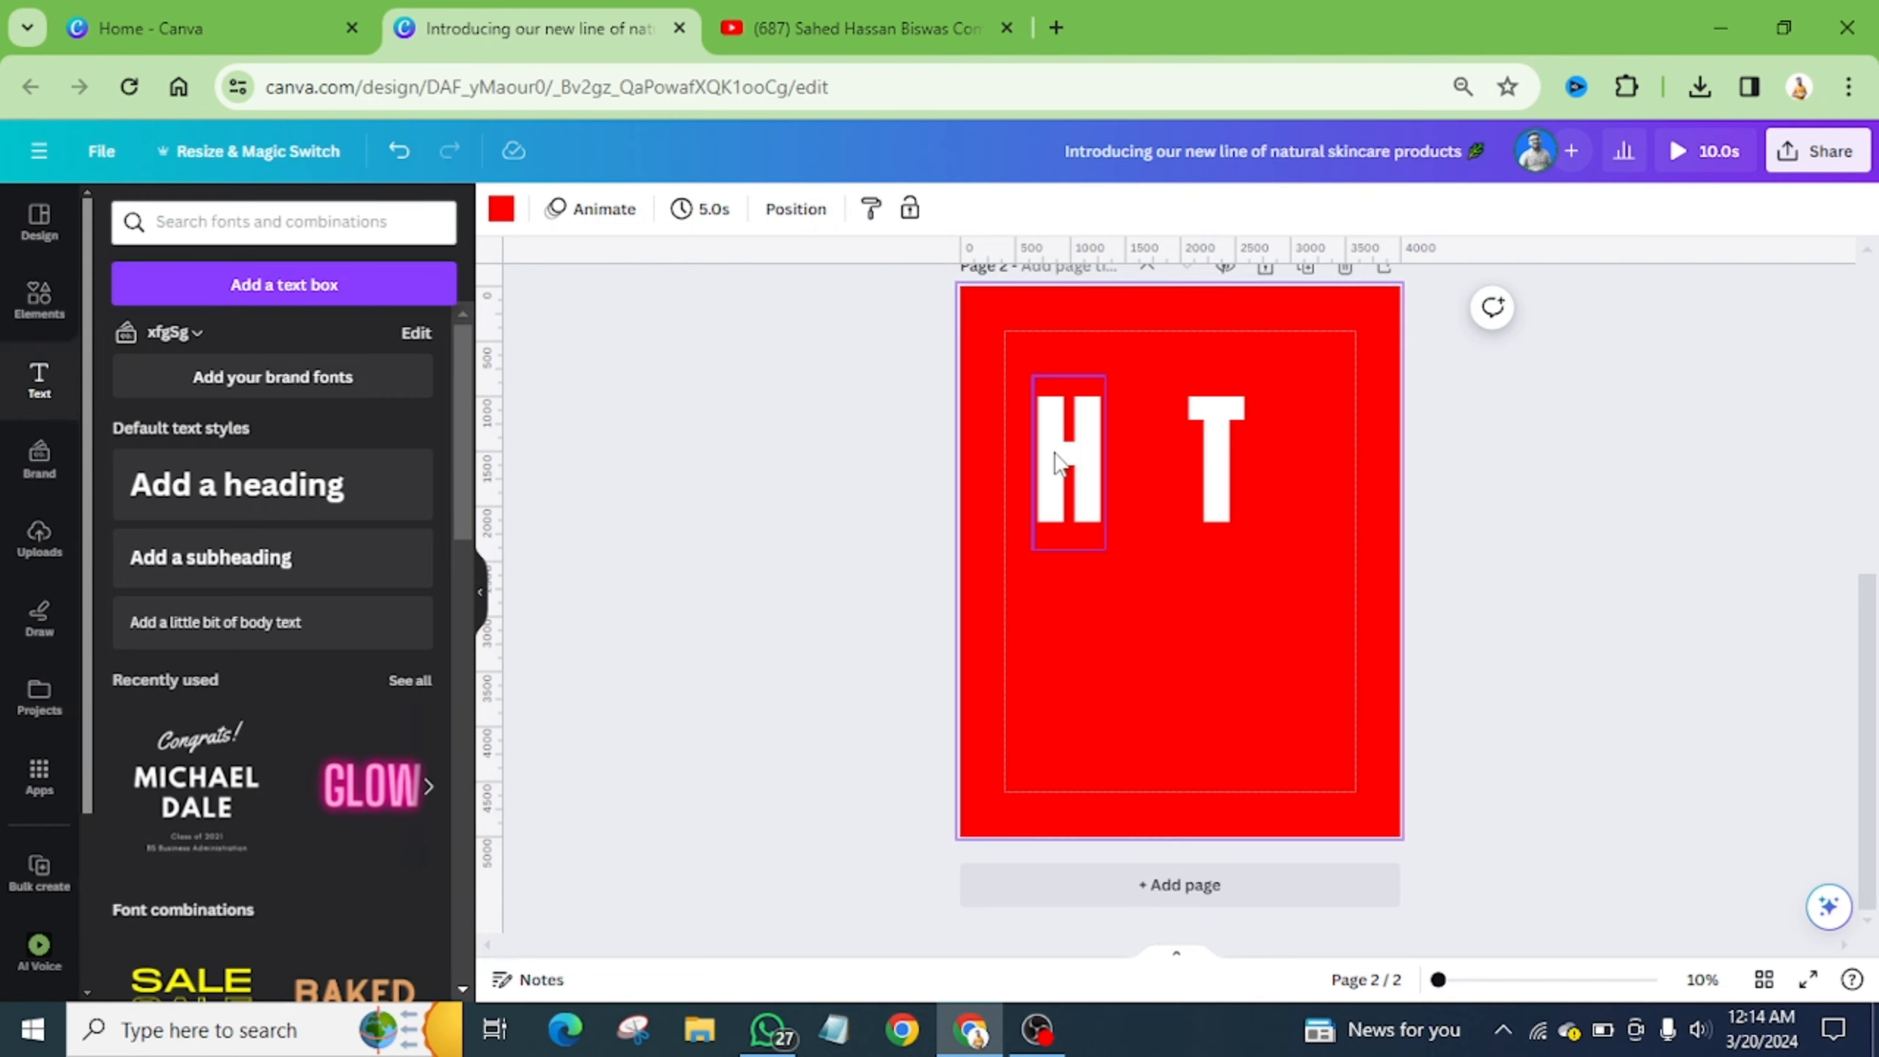
click(1225, 455)
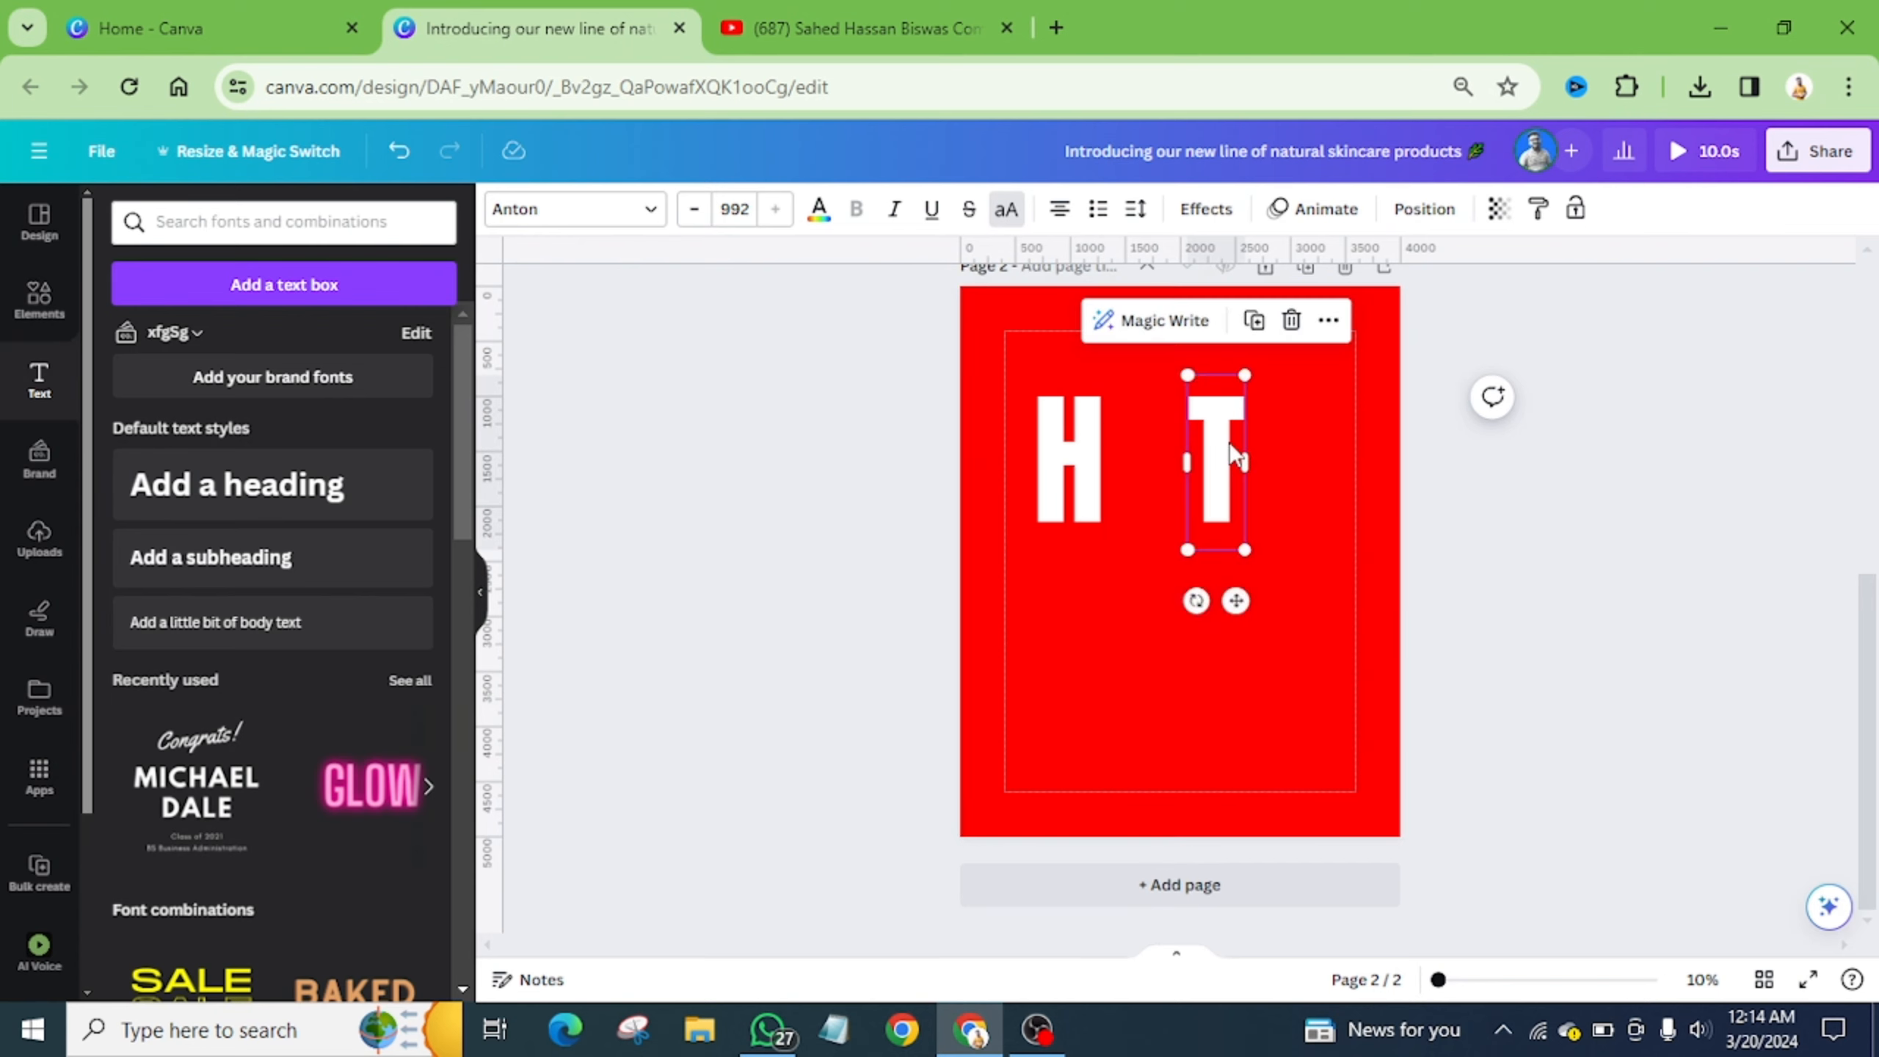
key(ctrl+d)
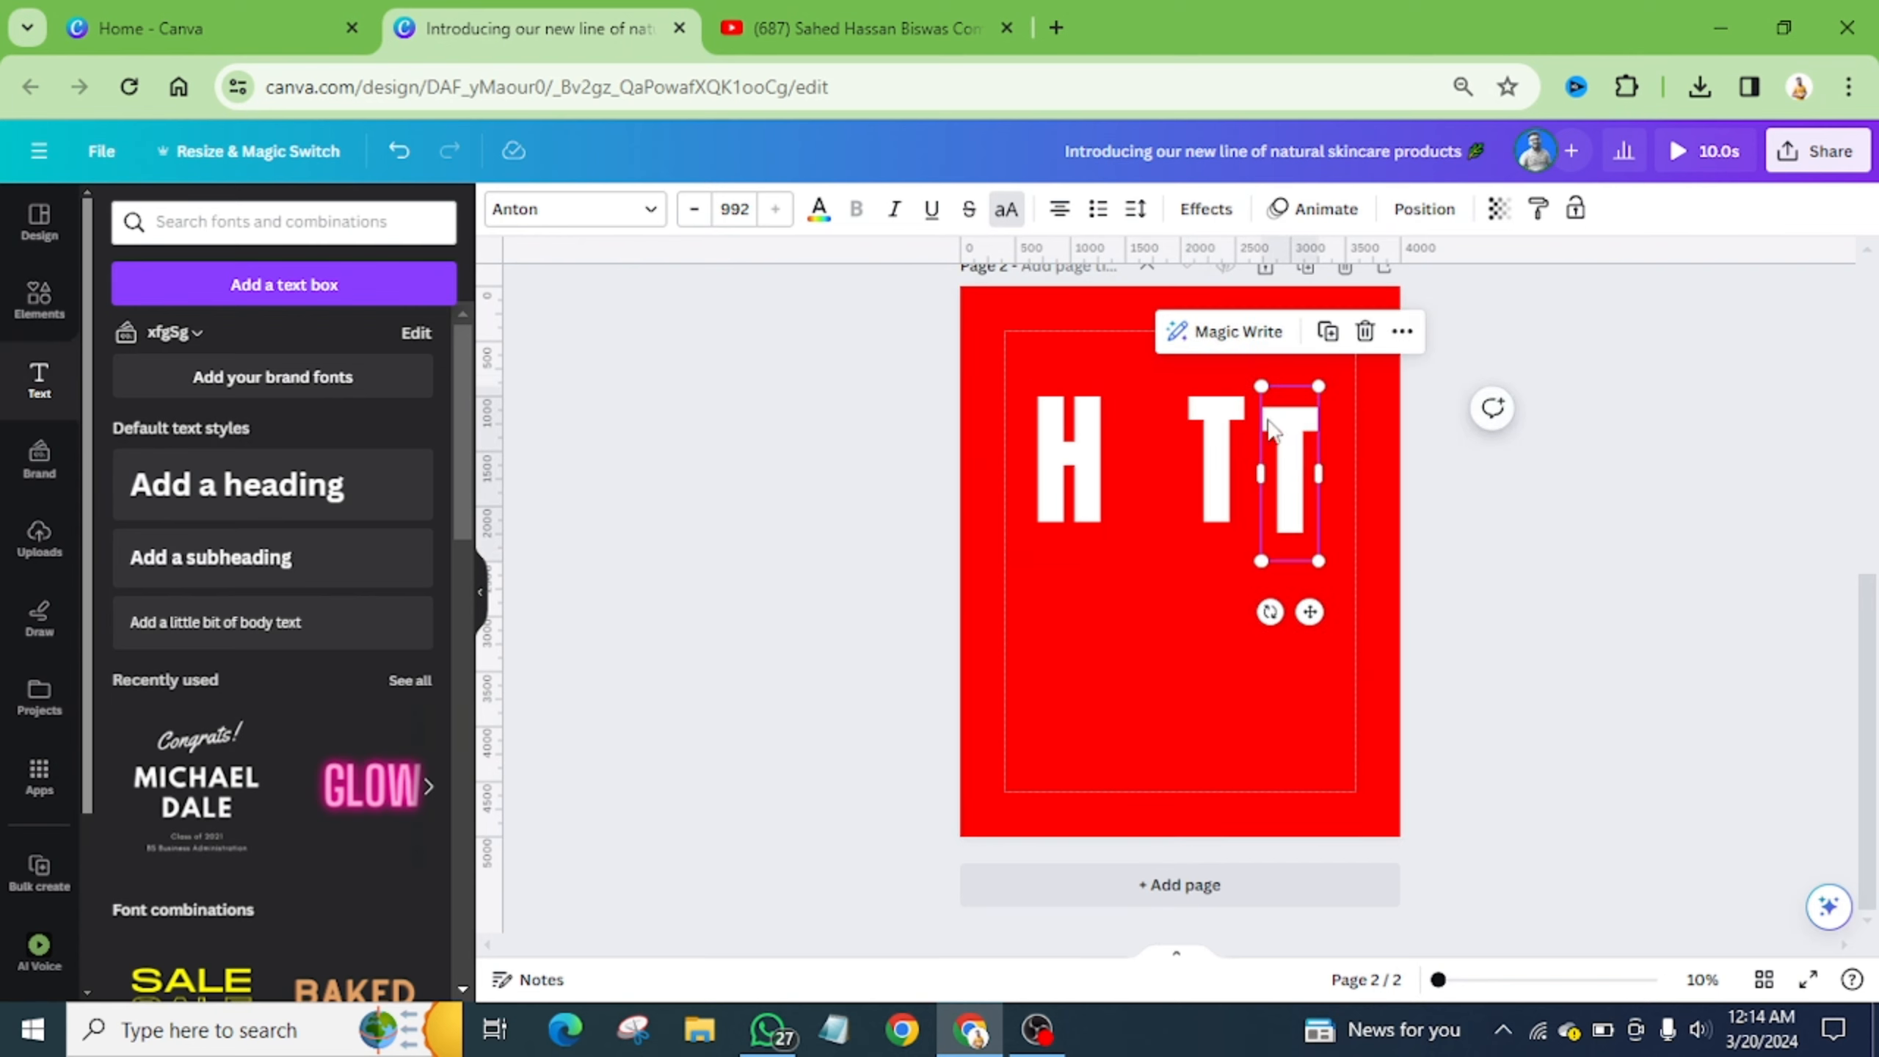
click(1365, 331)
click(1234, 414)
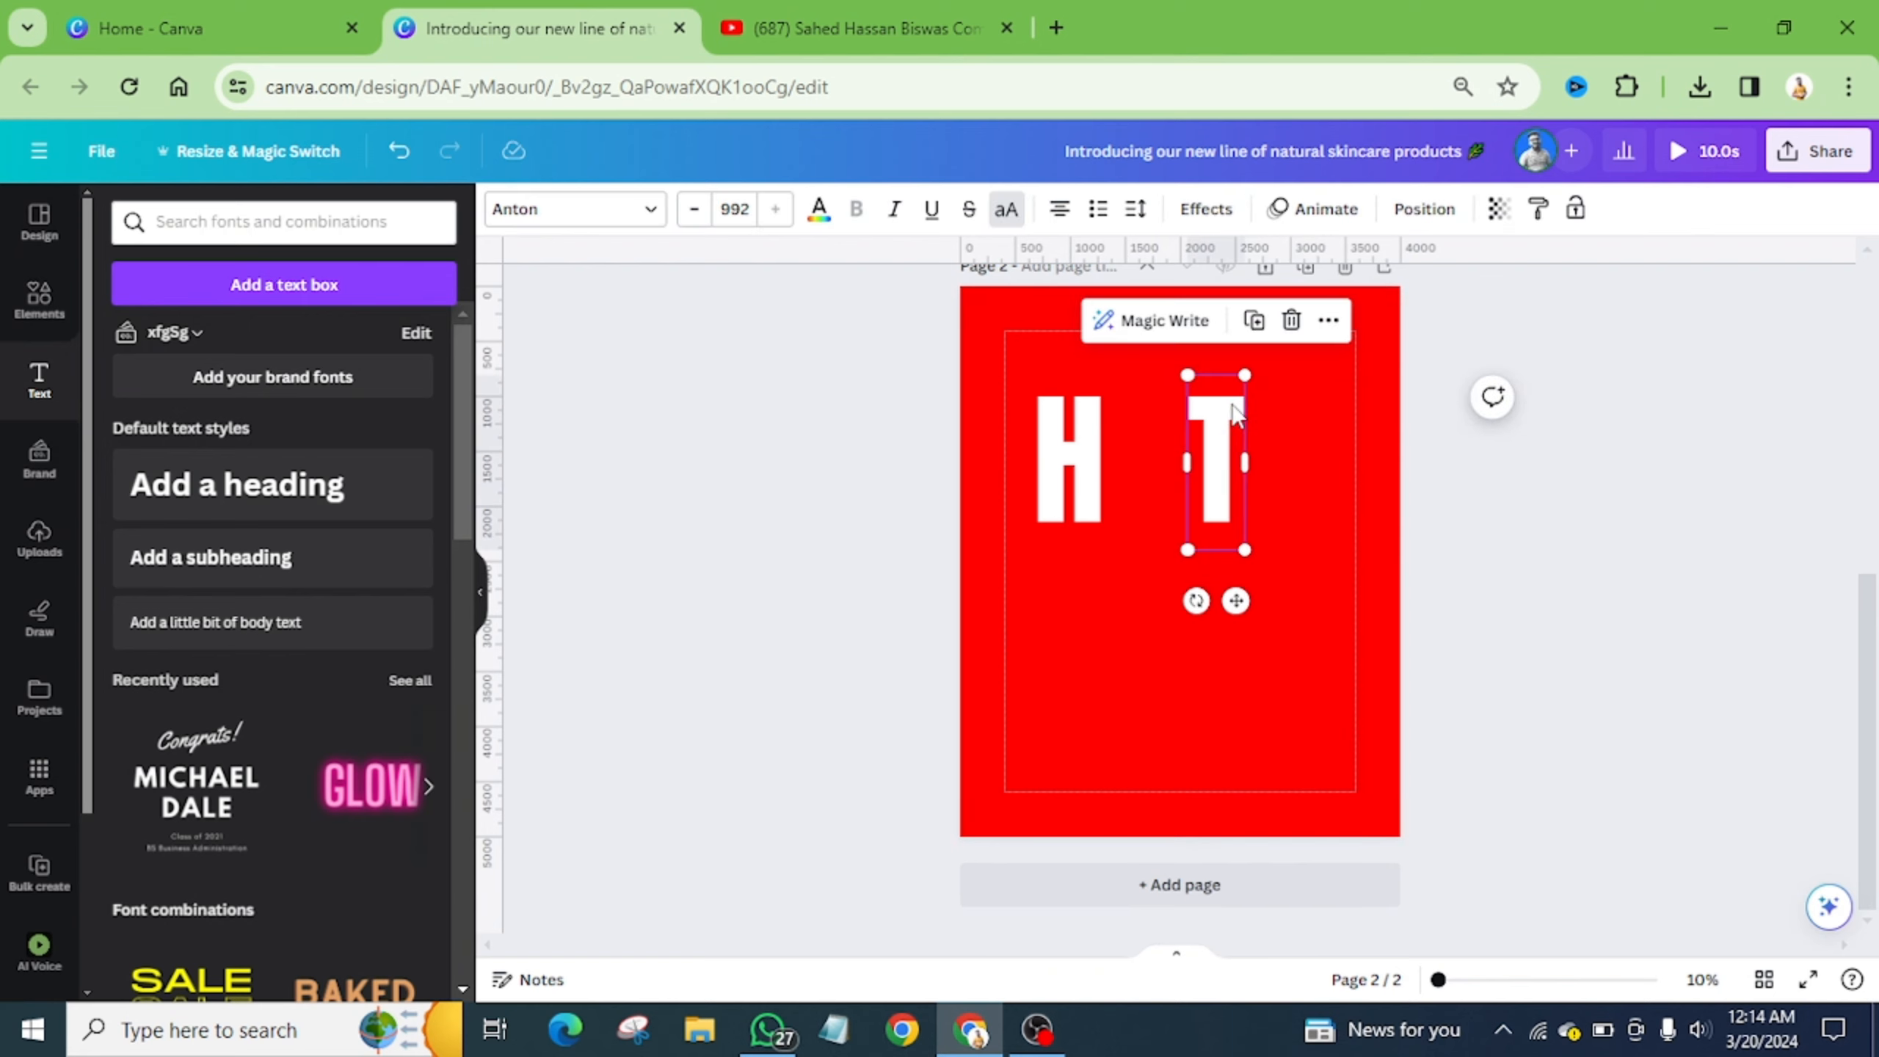
click(1254, 320)
drag(1238, 417, 1294, 415)
click(1358, 305)
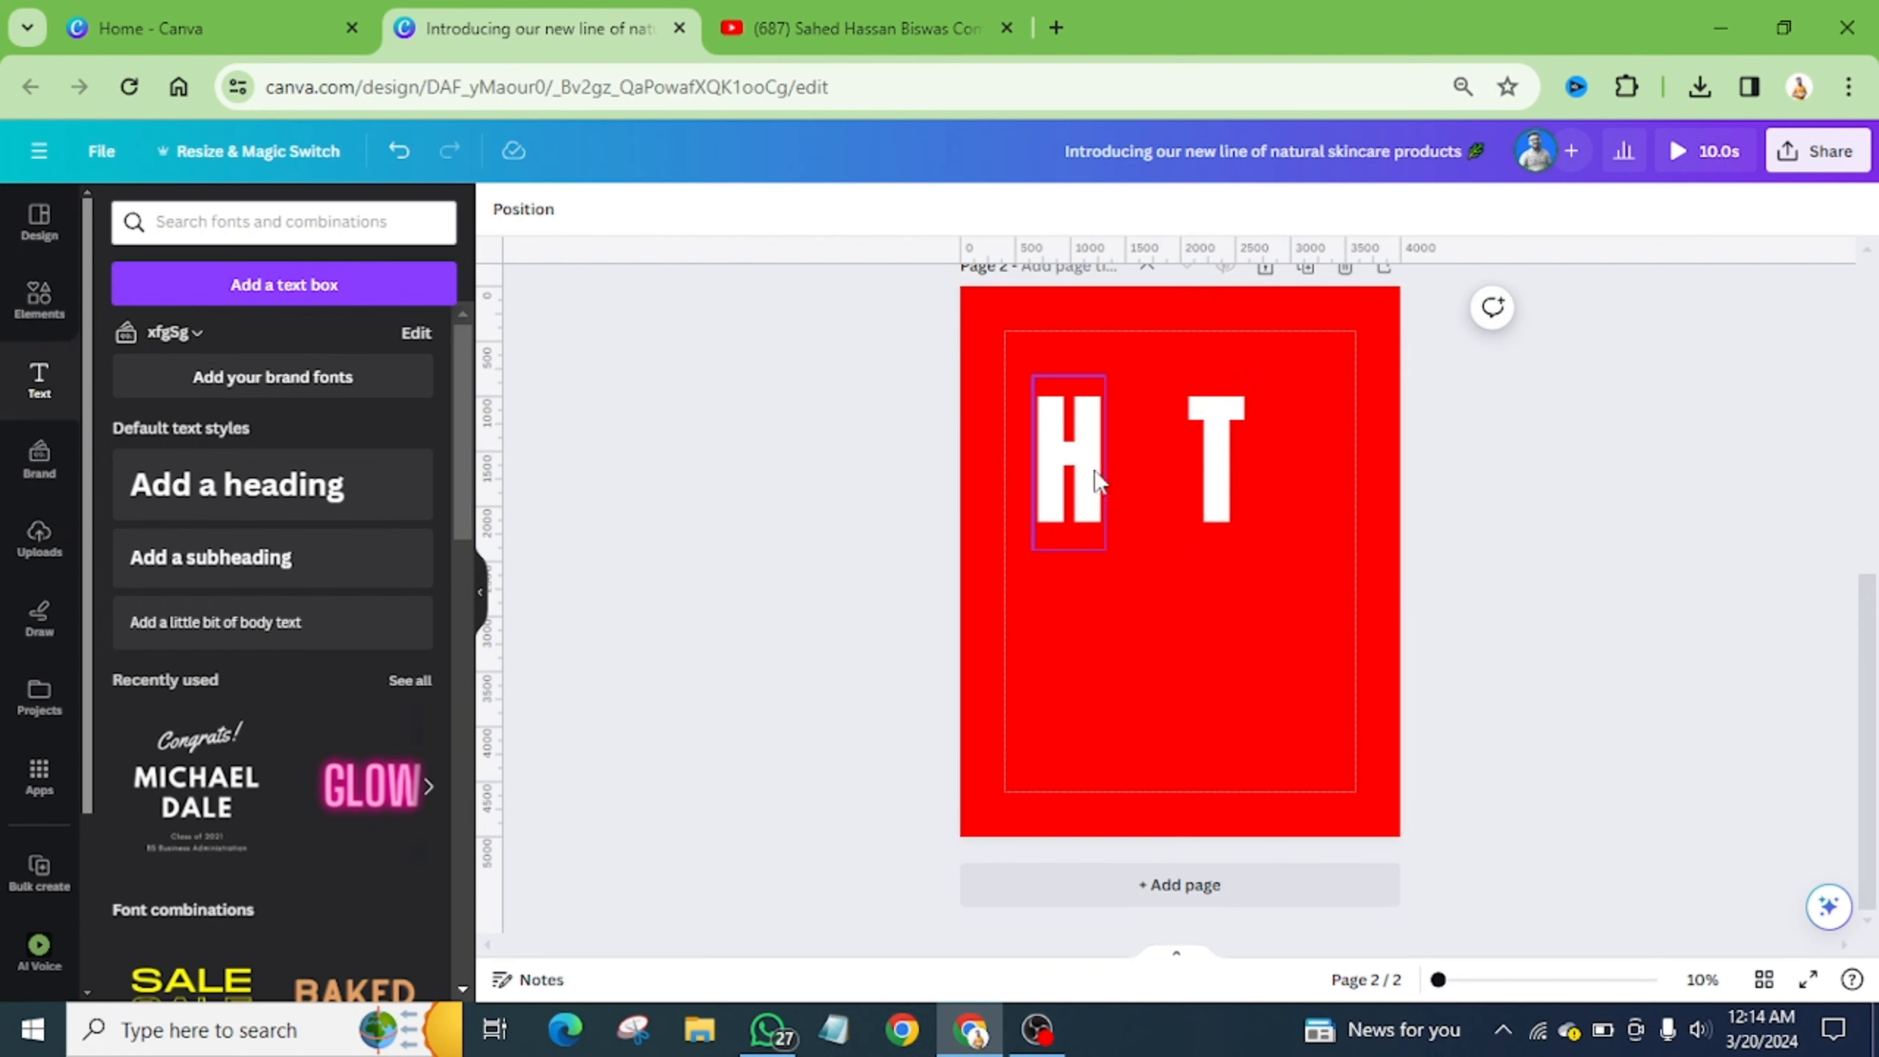
- Copy the H below as D and the D as G, then align D and G under H and T
drag(1078, 590, 1079, 653)
double_click(1079, 653)
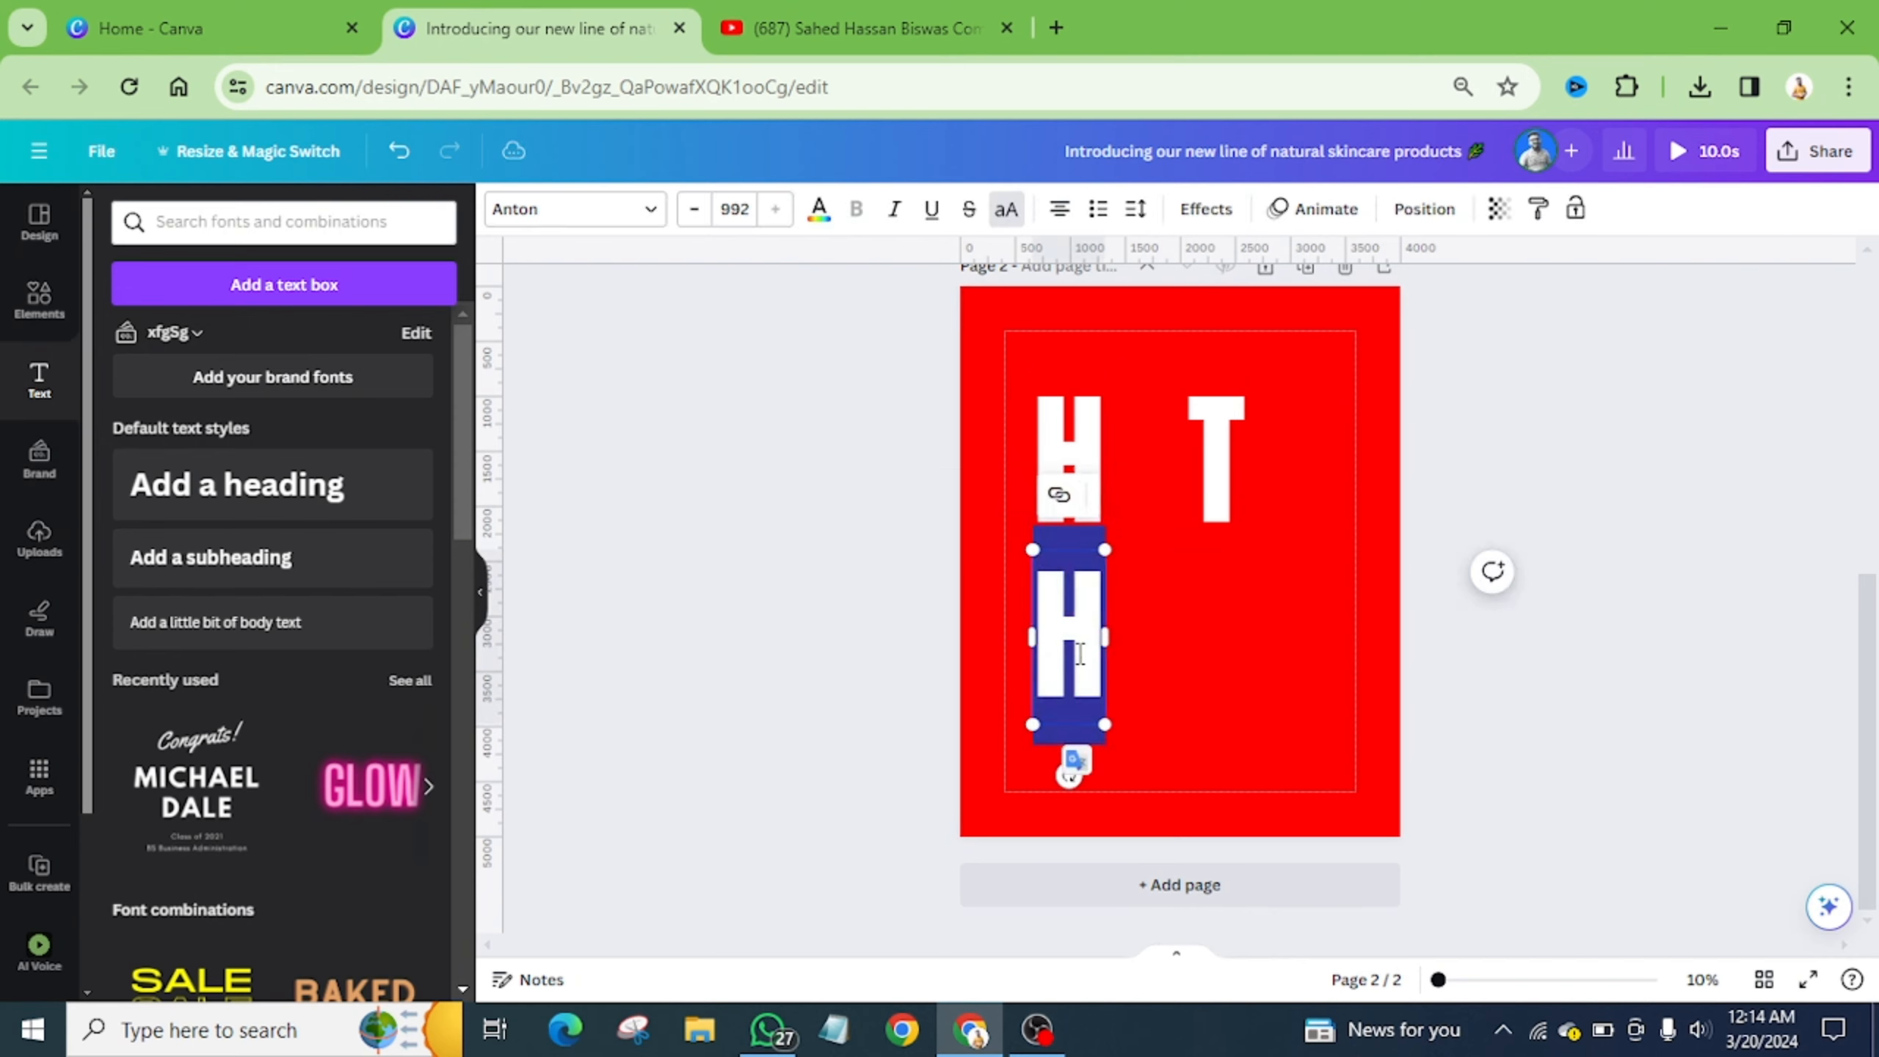
text(D)
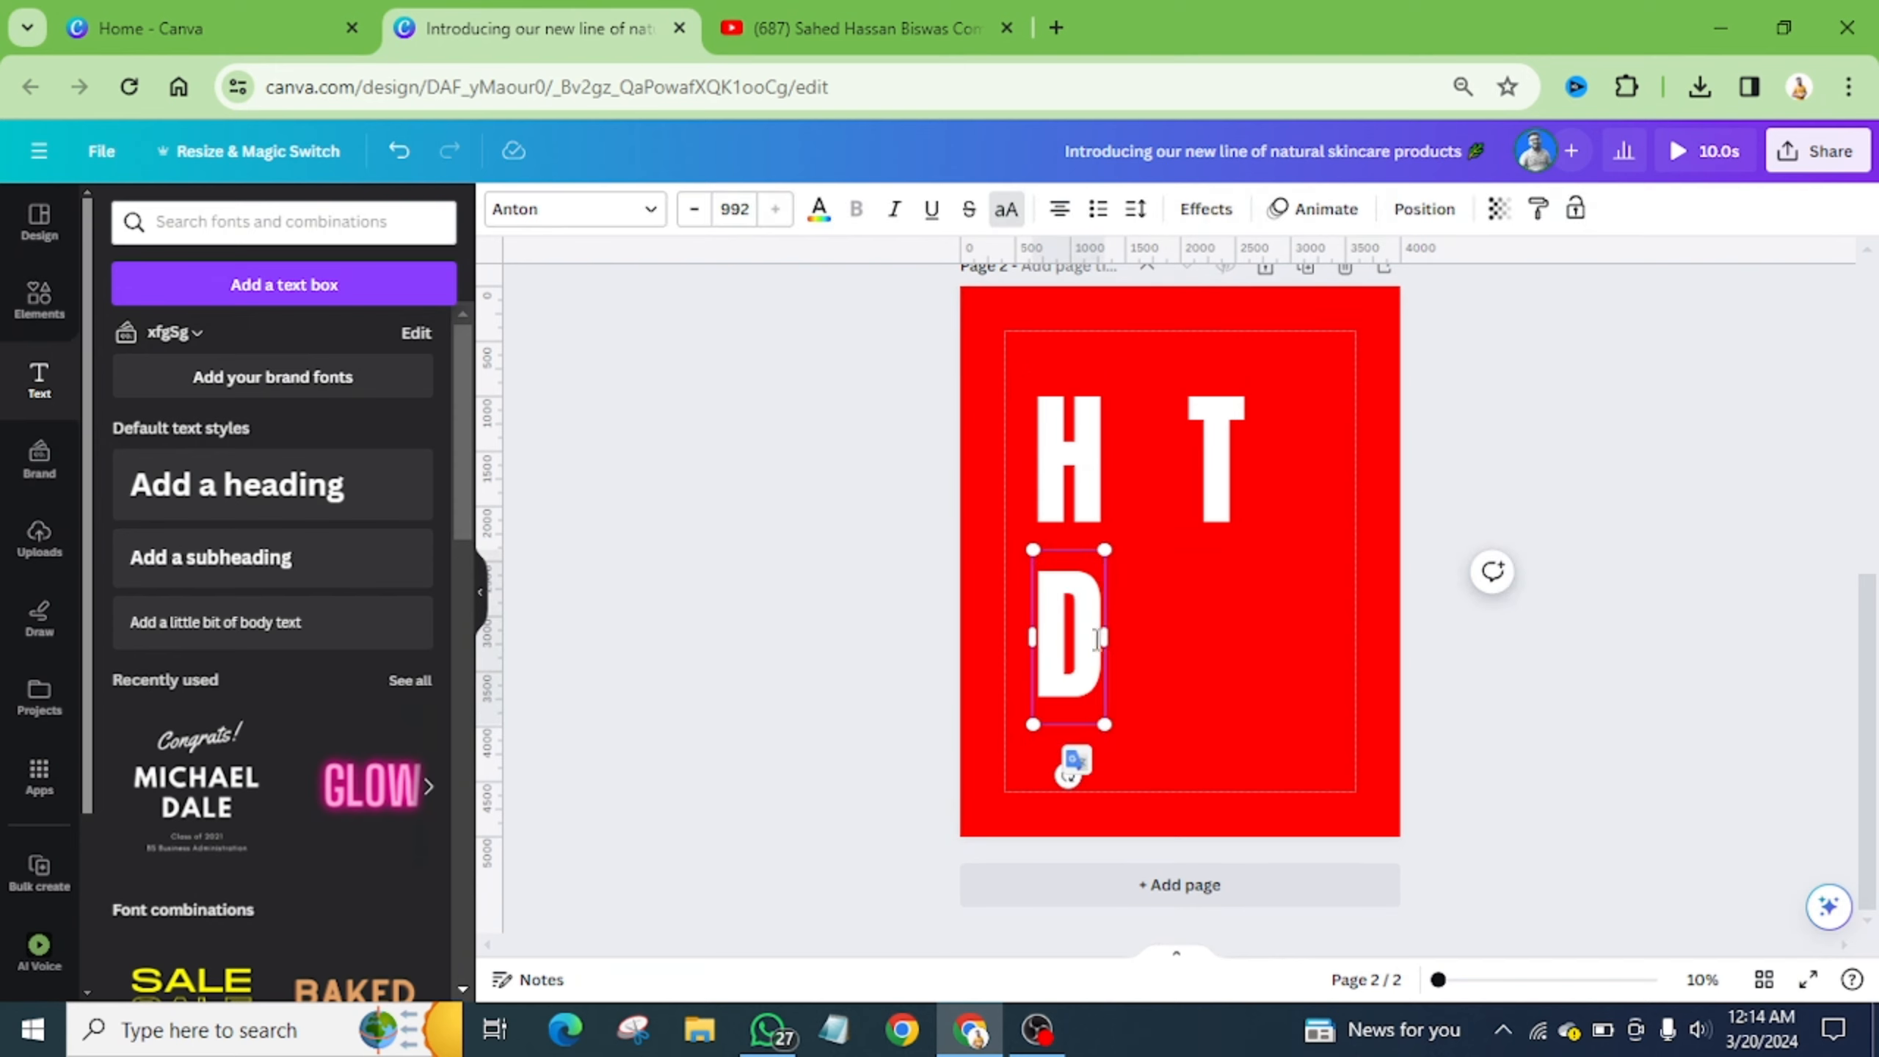
click(1247, 646)
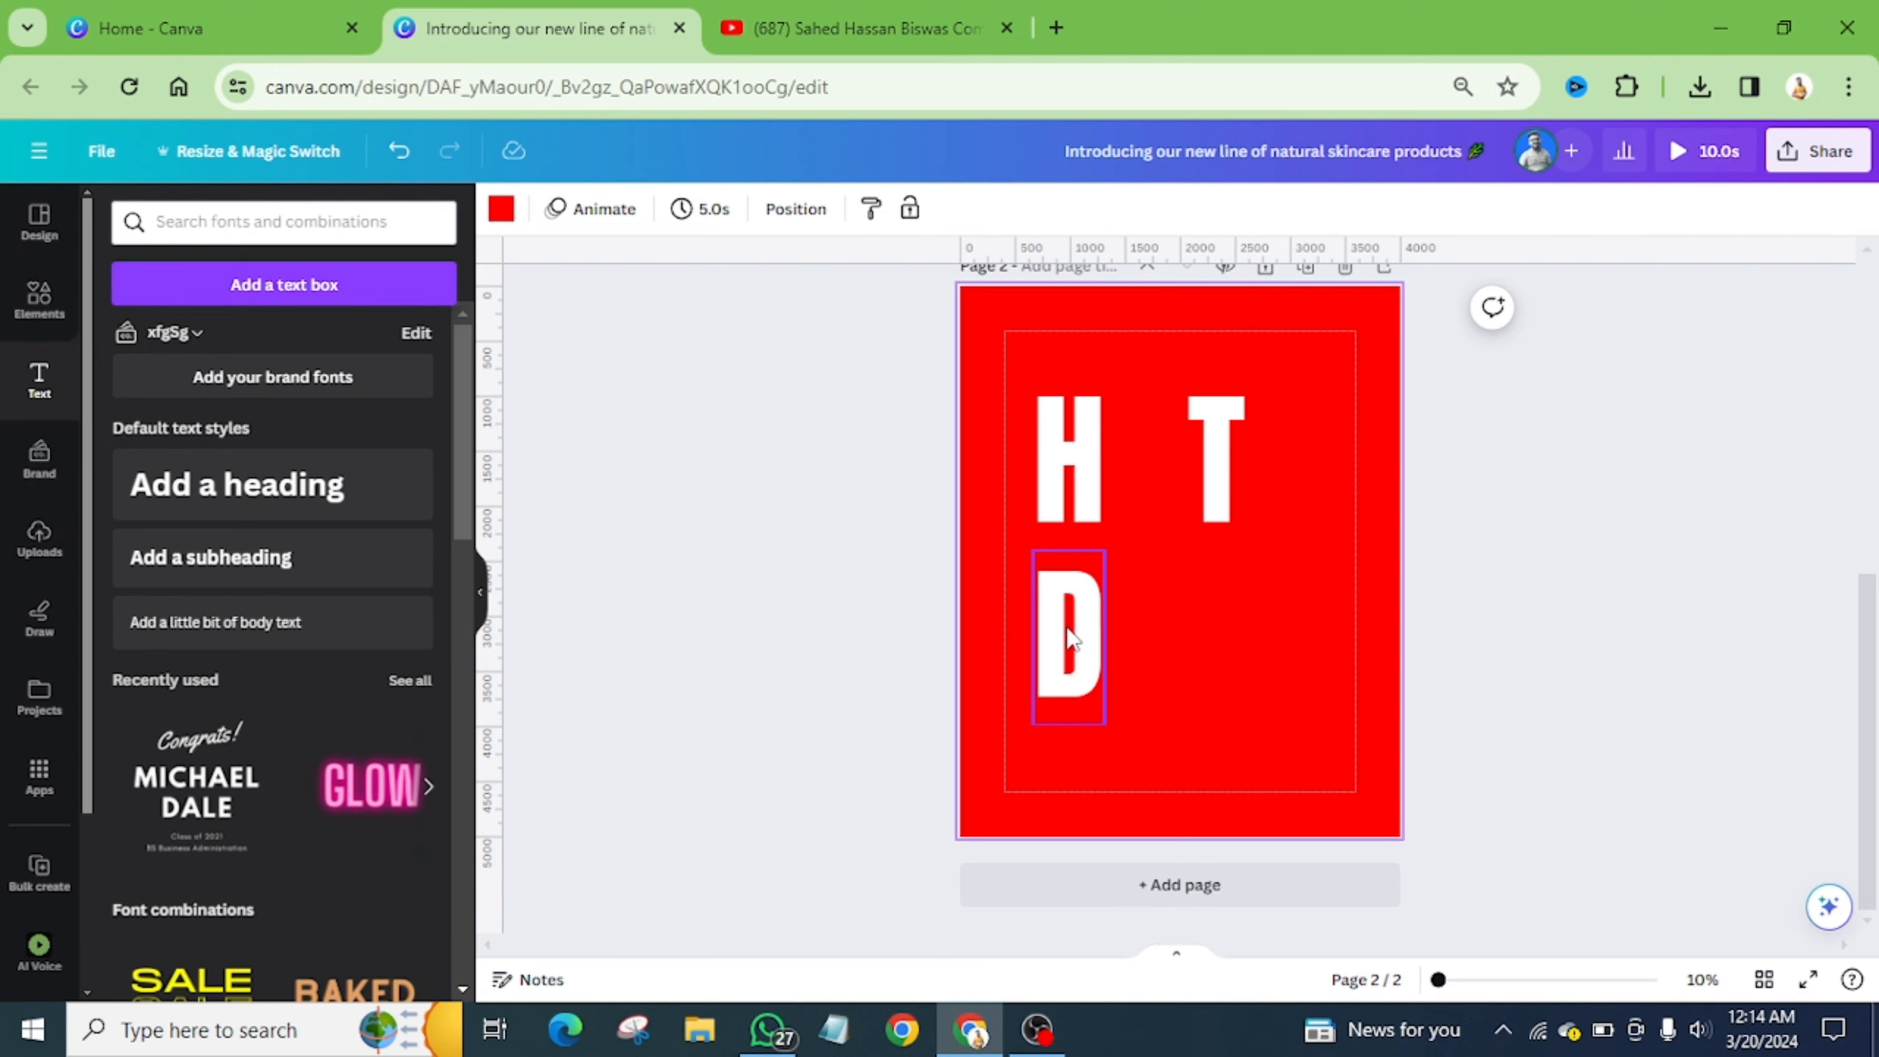
drag(1069, 638, 1210, 632)
text(G)
click(1309, 654)
click(1233, 651)
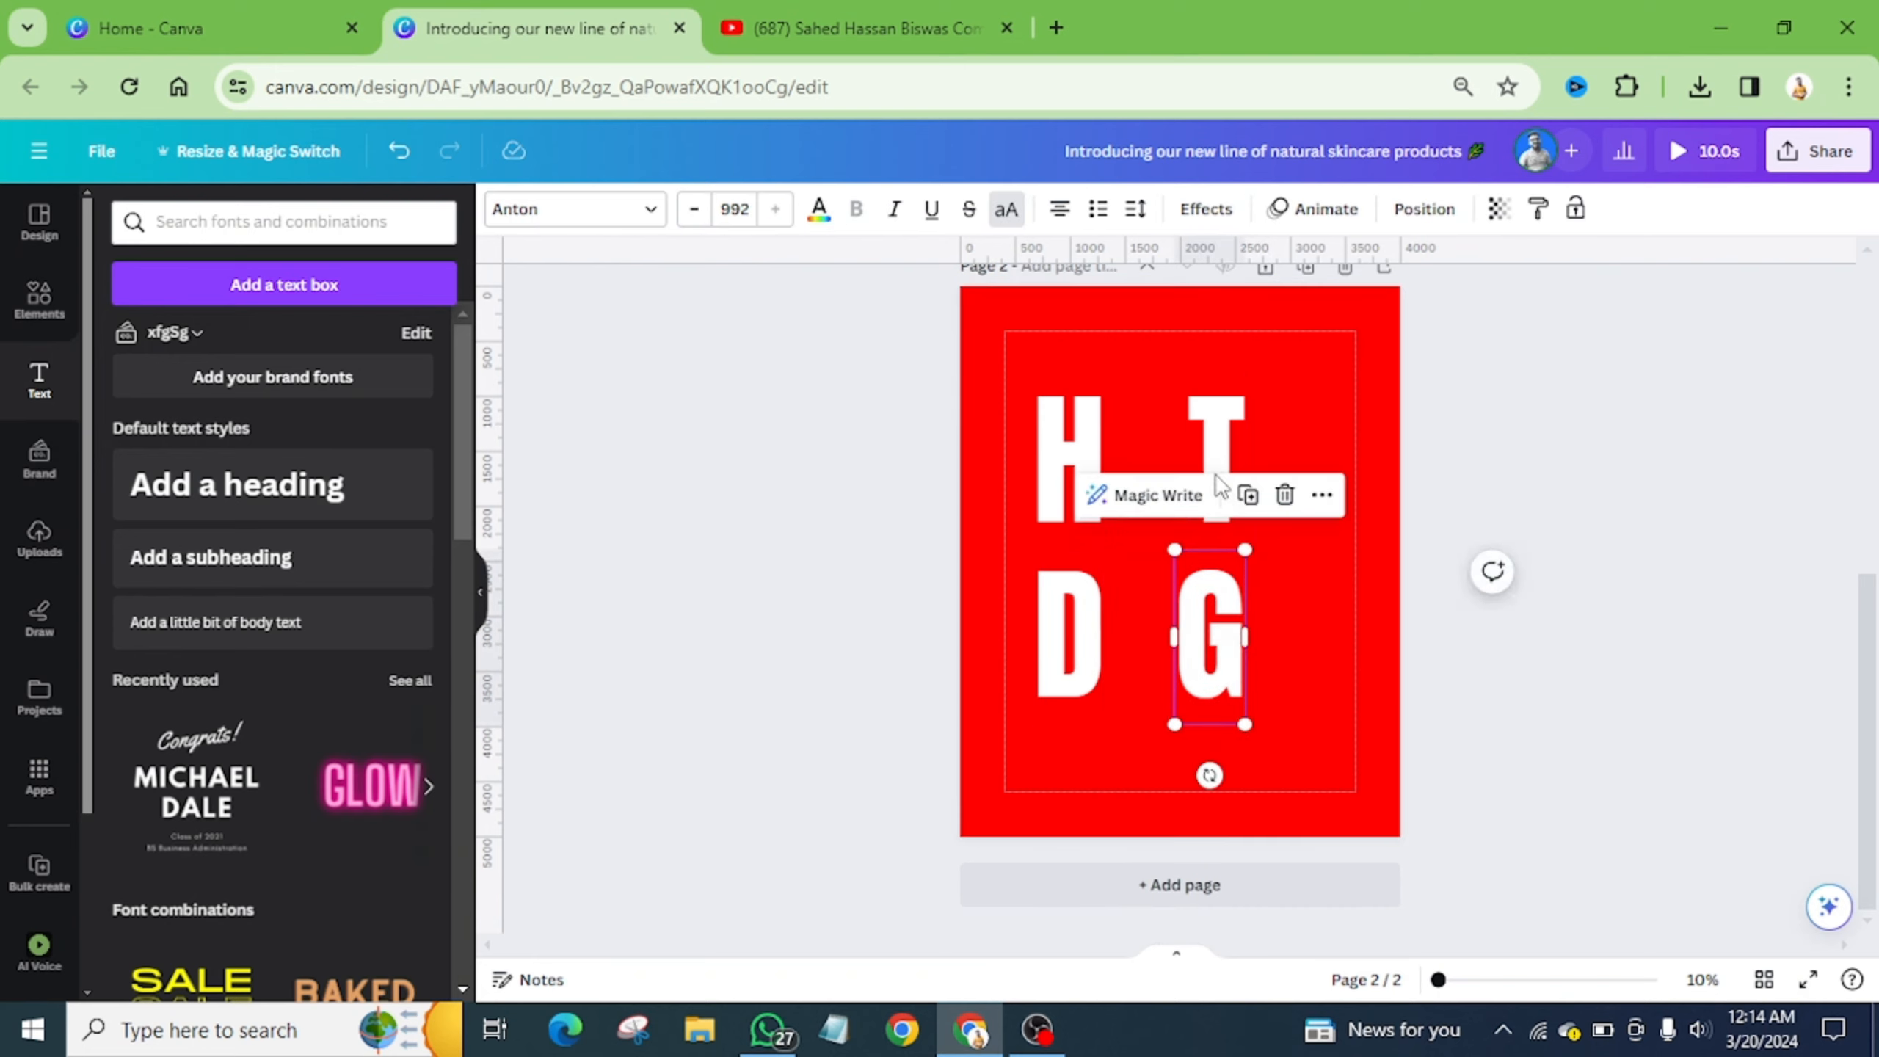
drag(1061, 610, 1061, 574)
drag(1199, 634, 1200, 599)
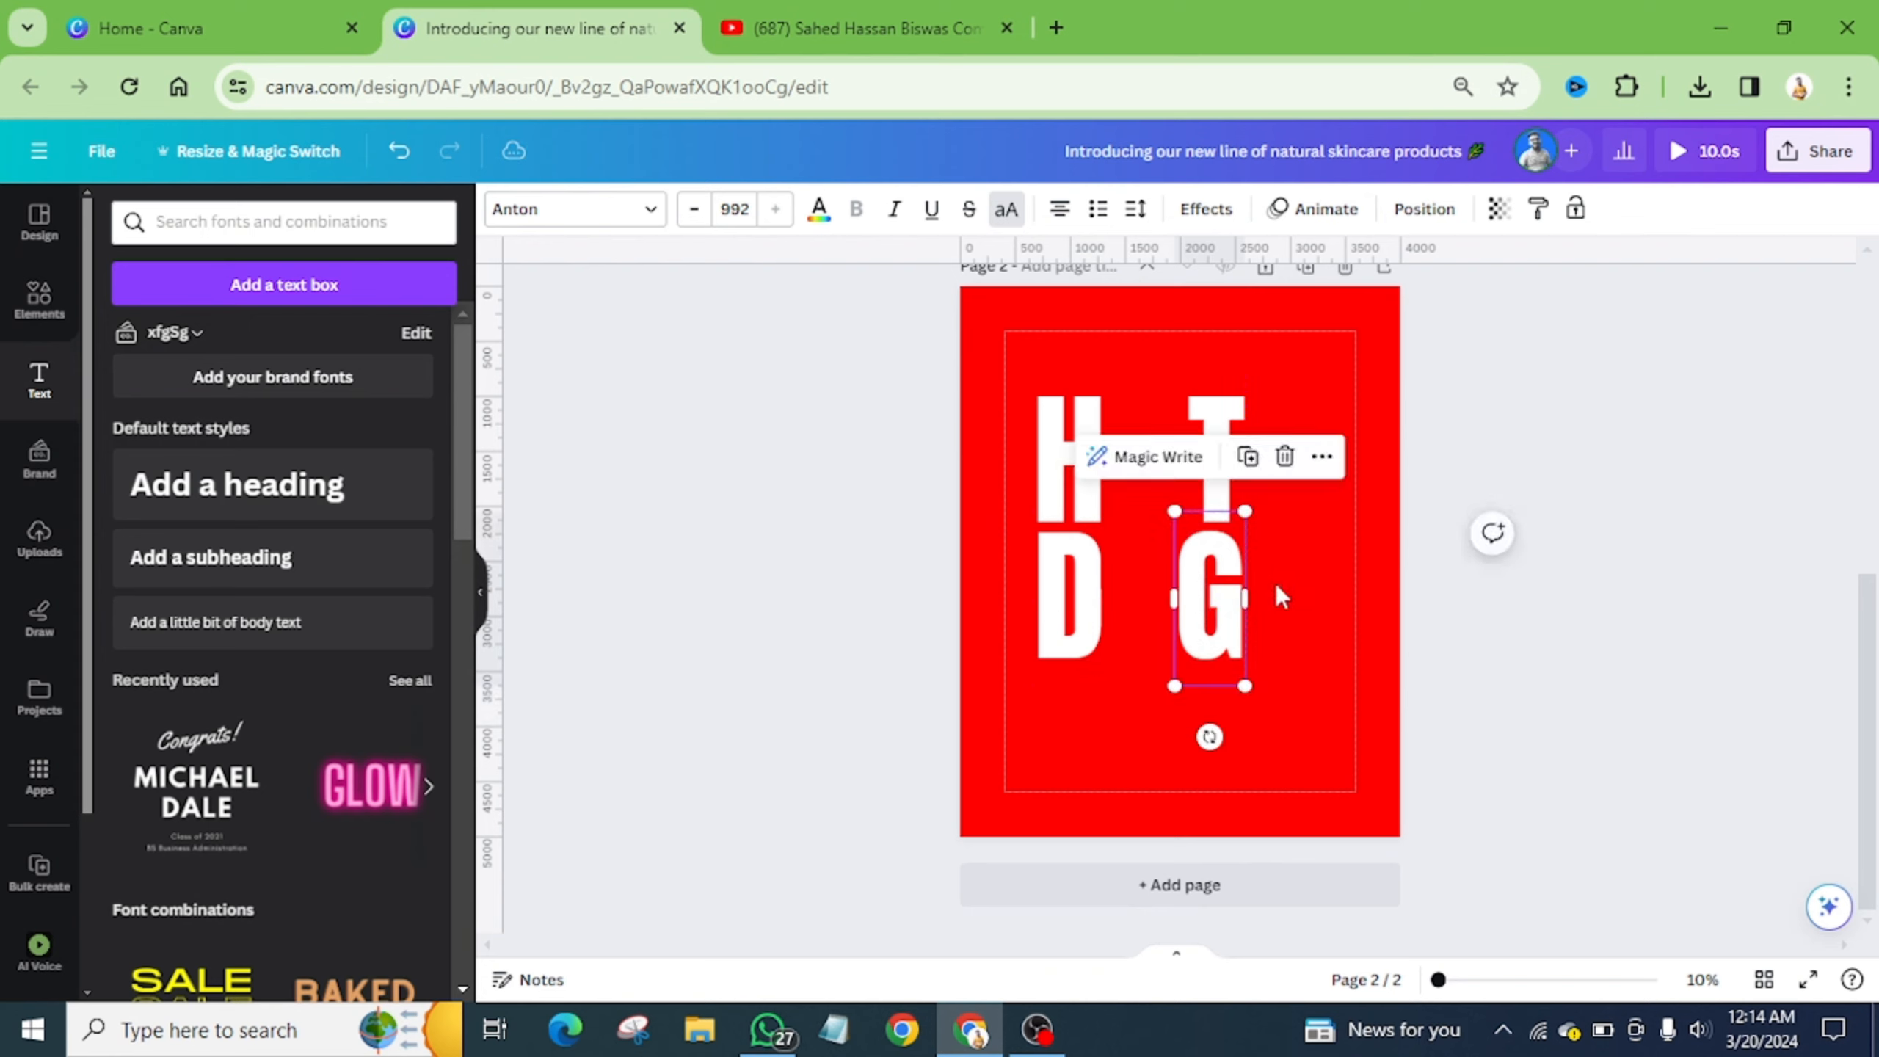
click(1302, 592)
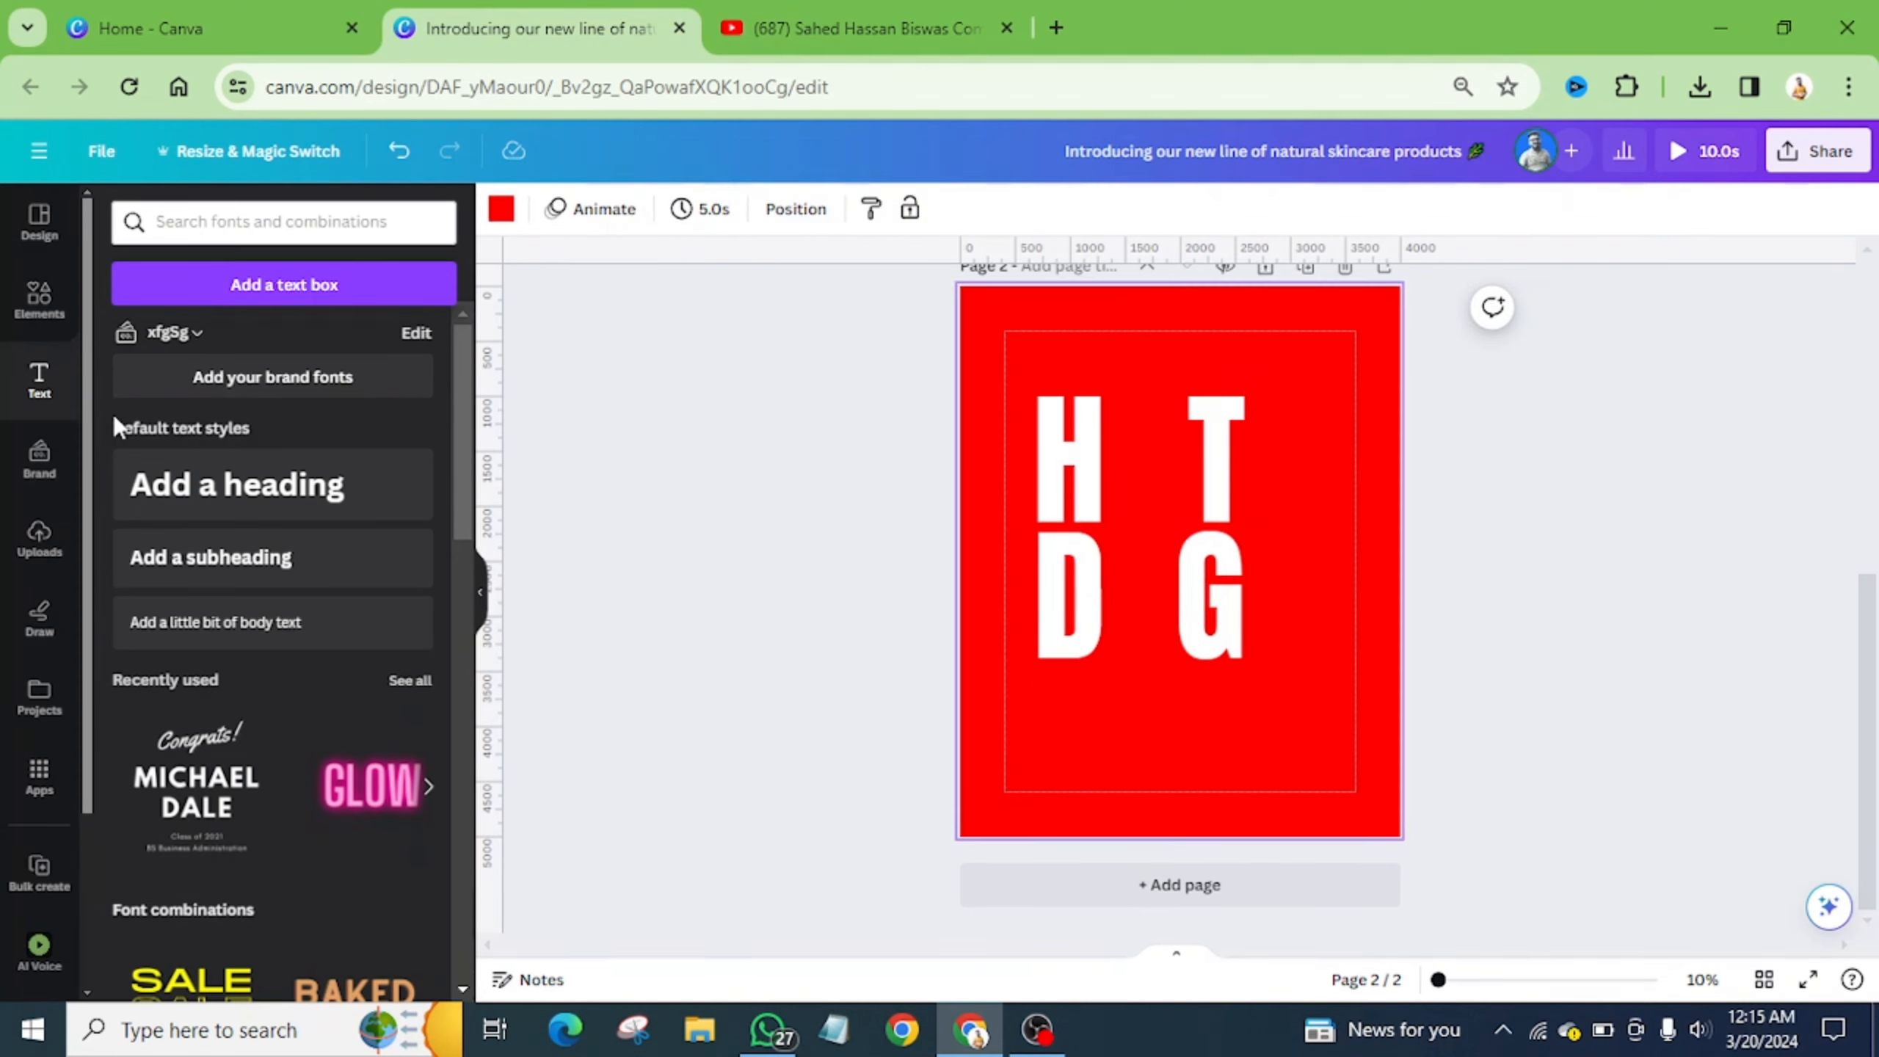
- Add a rounded-bottom shape from the shapes library and move it right of the G
click(41, 300)
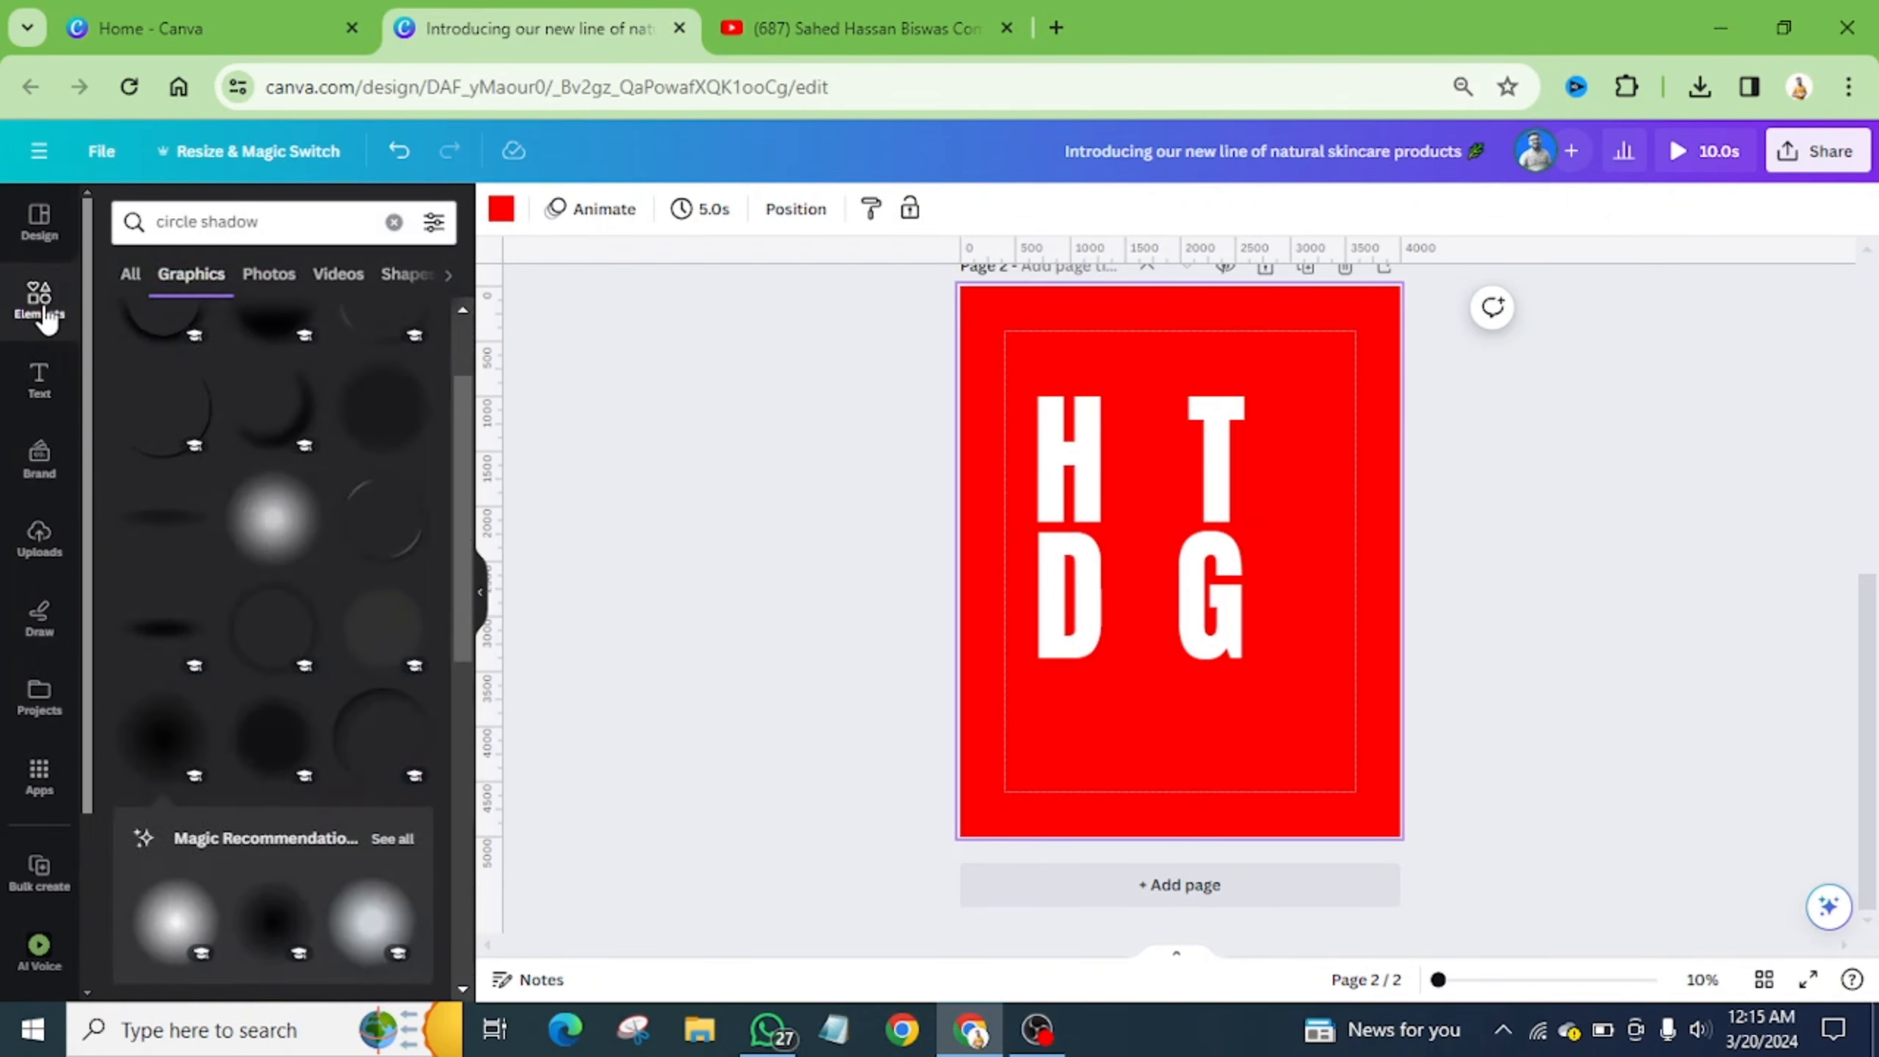
click(392, 226)
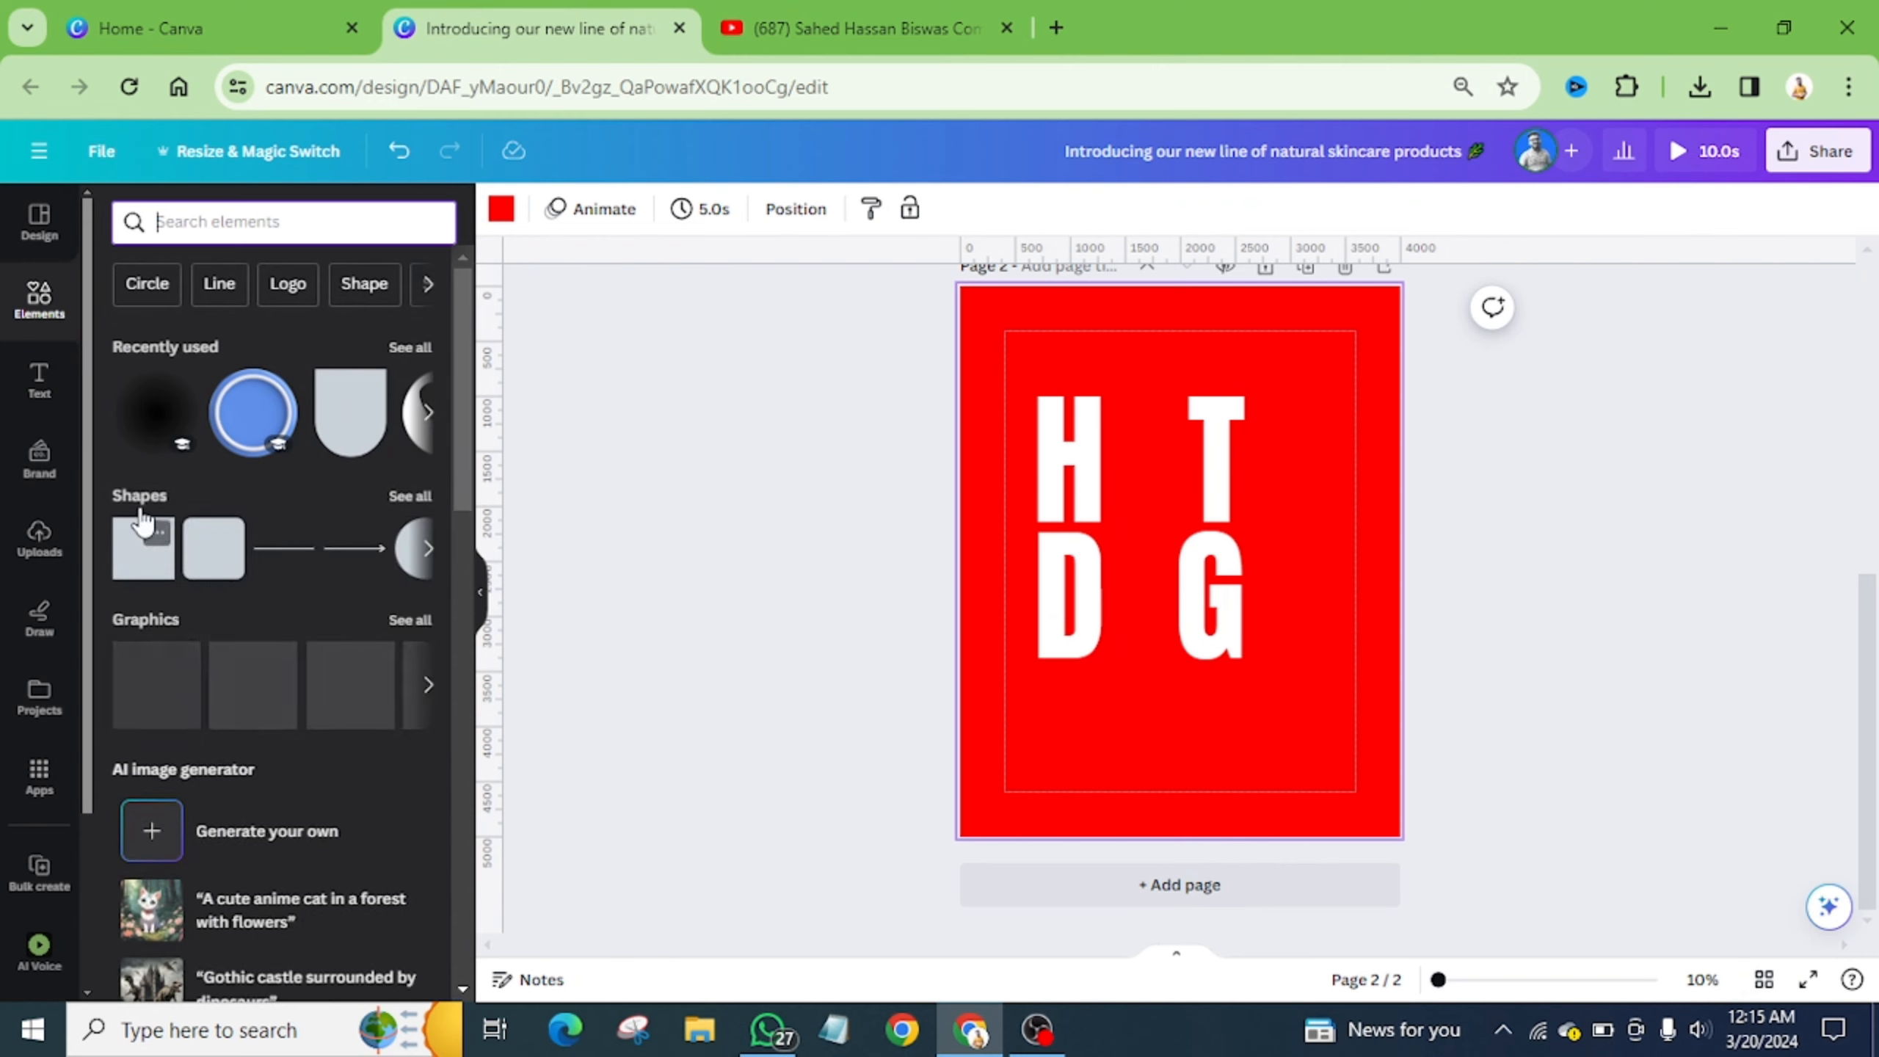
click(408, 496)
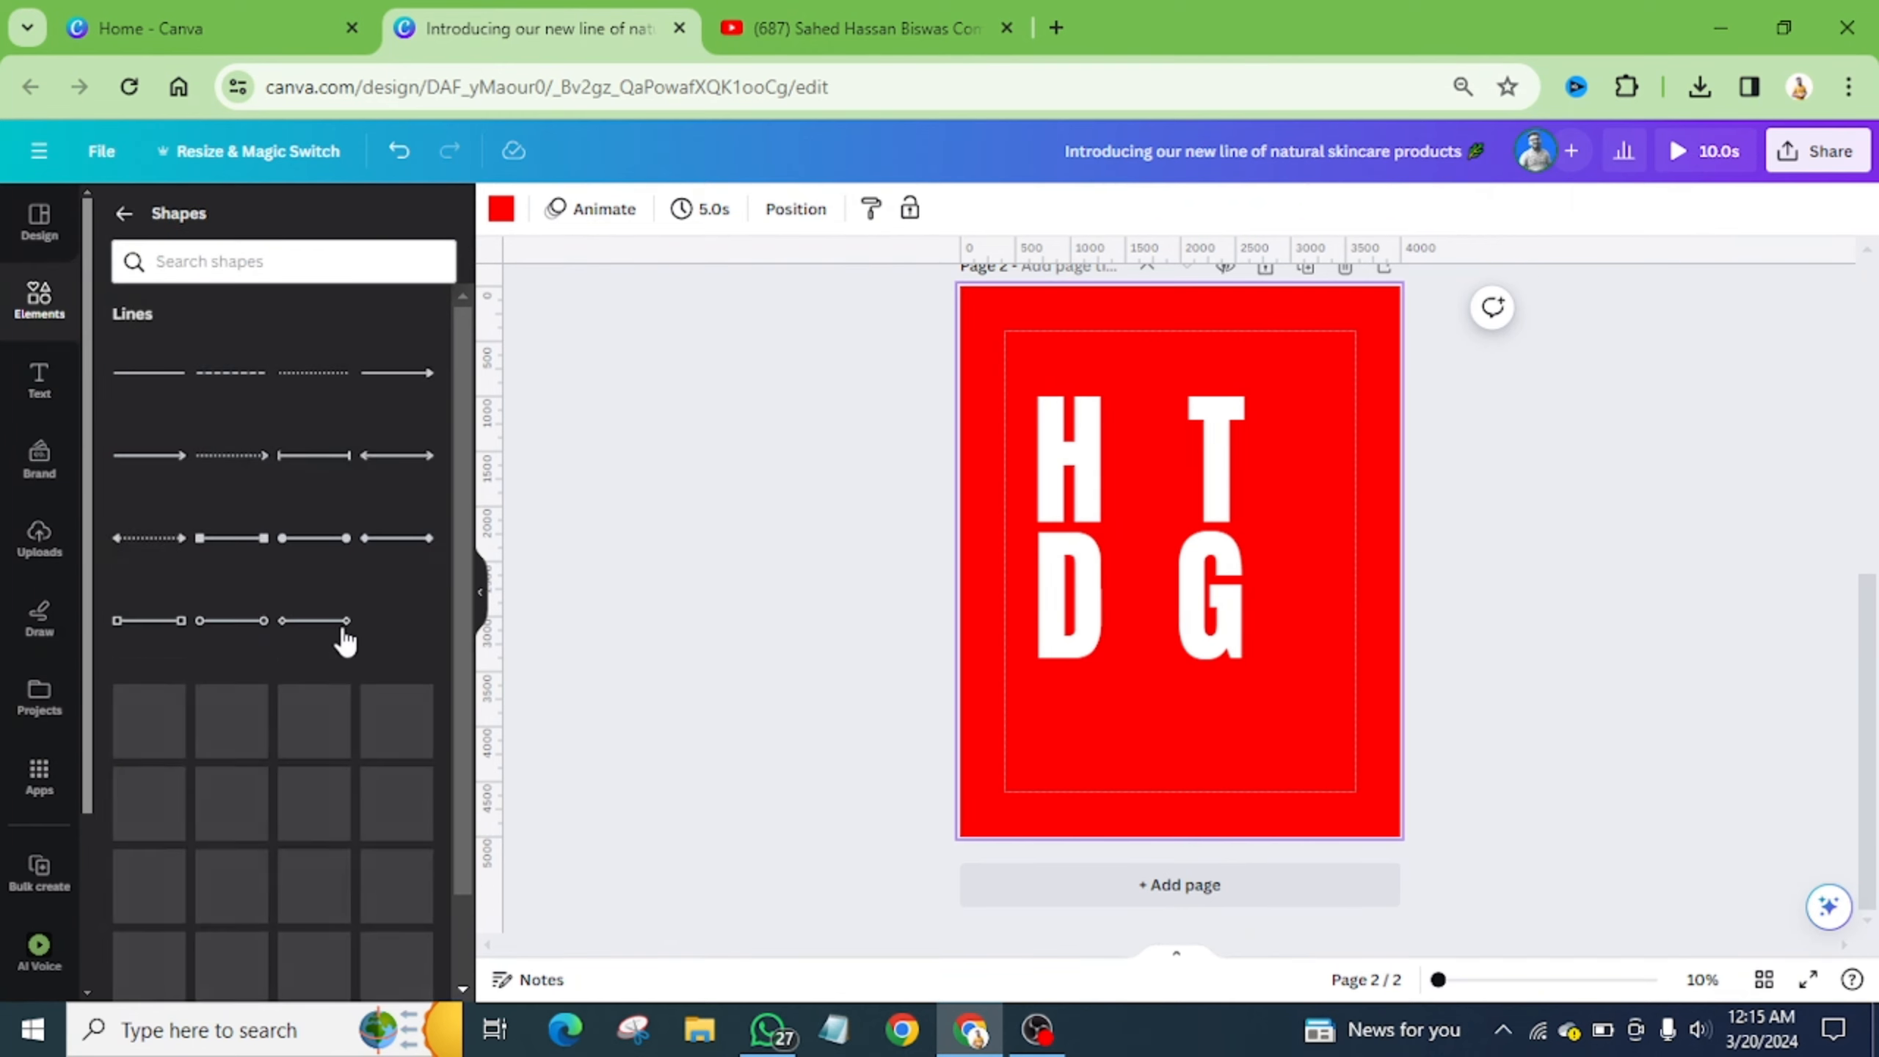
scroll(335, 652, down, 8)
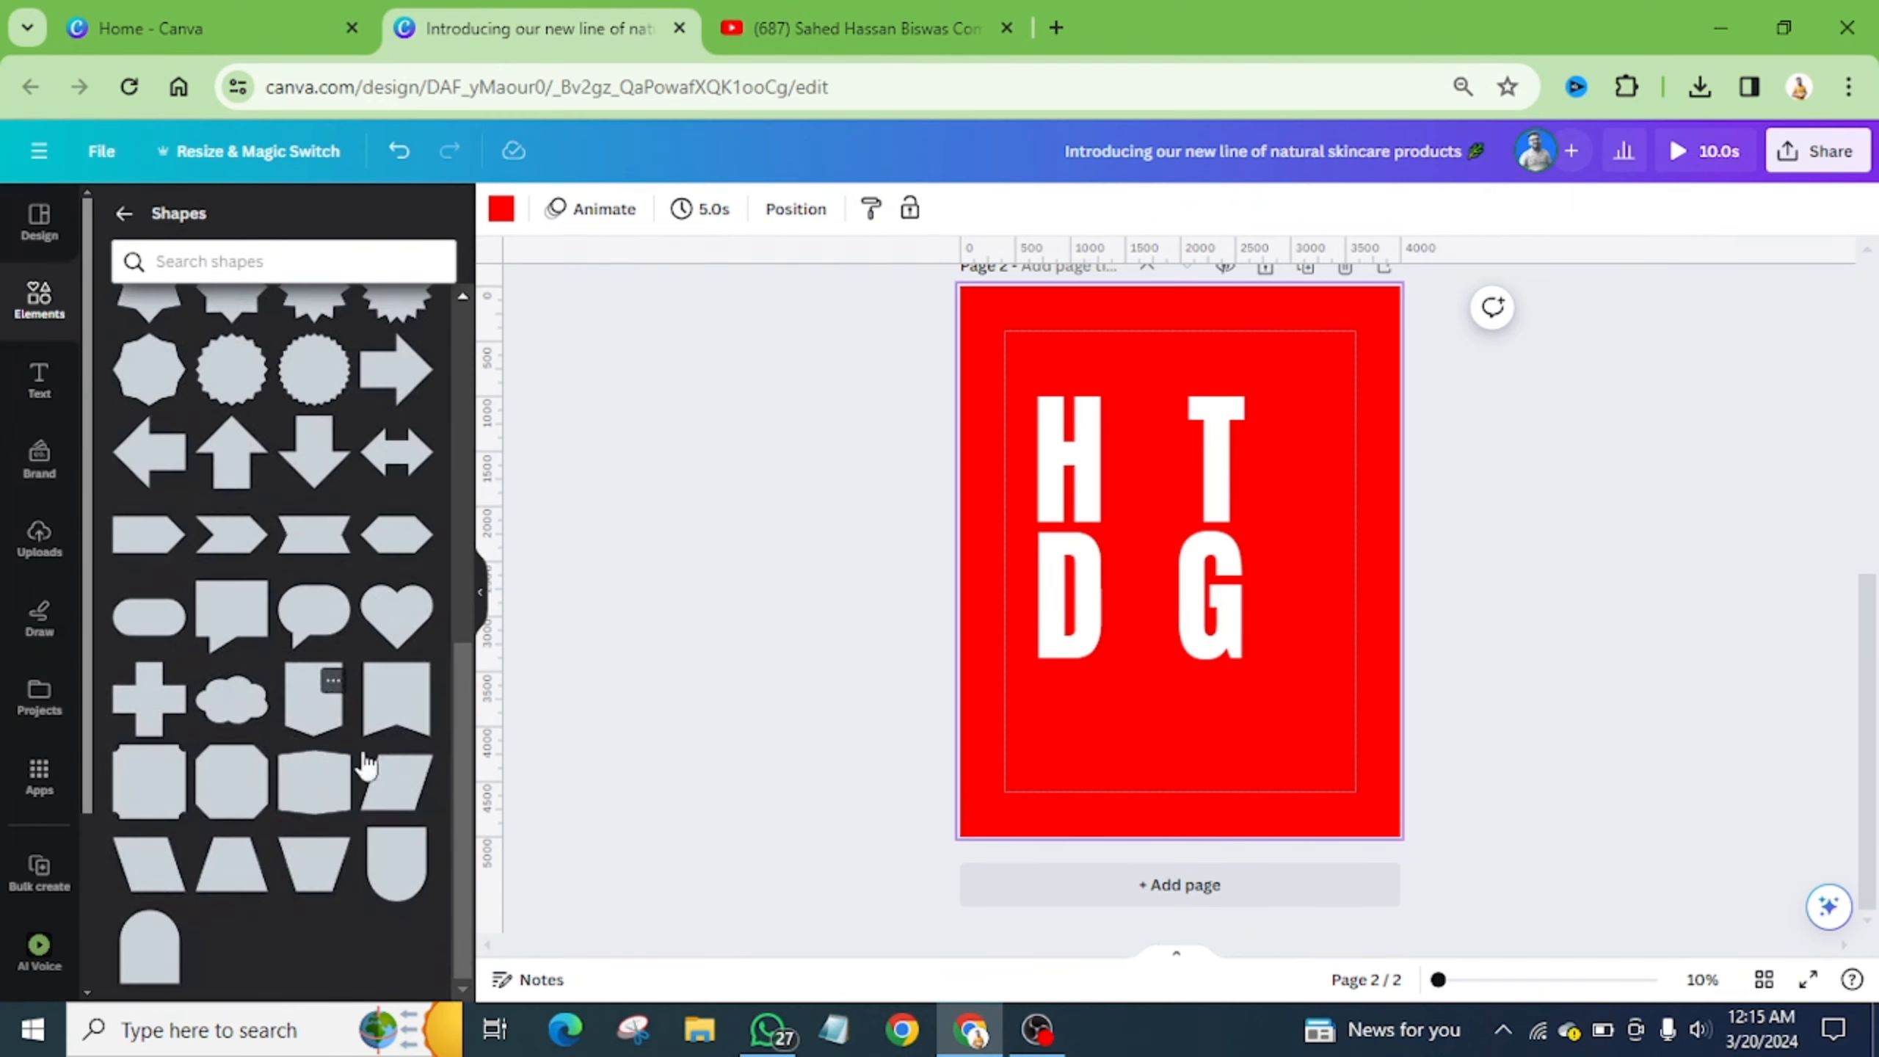
click(398, 848)
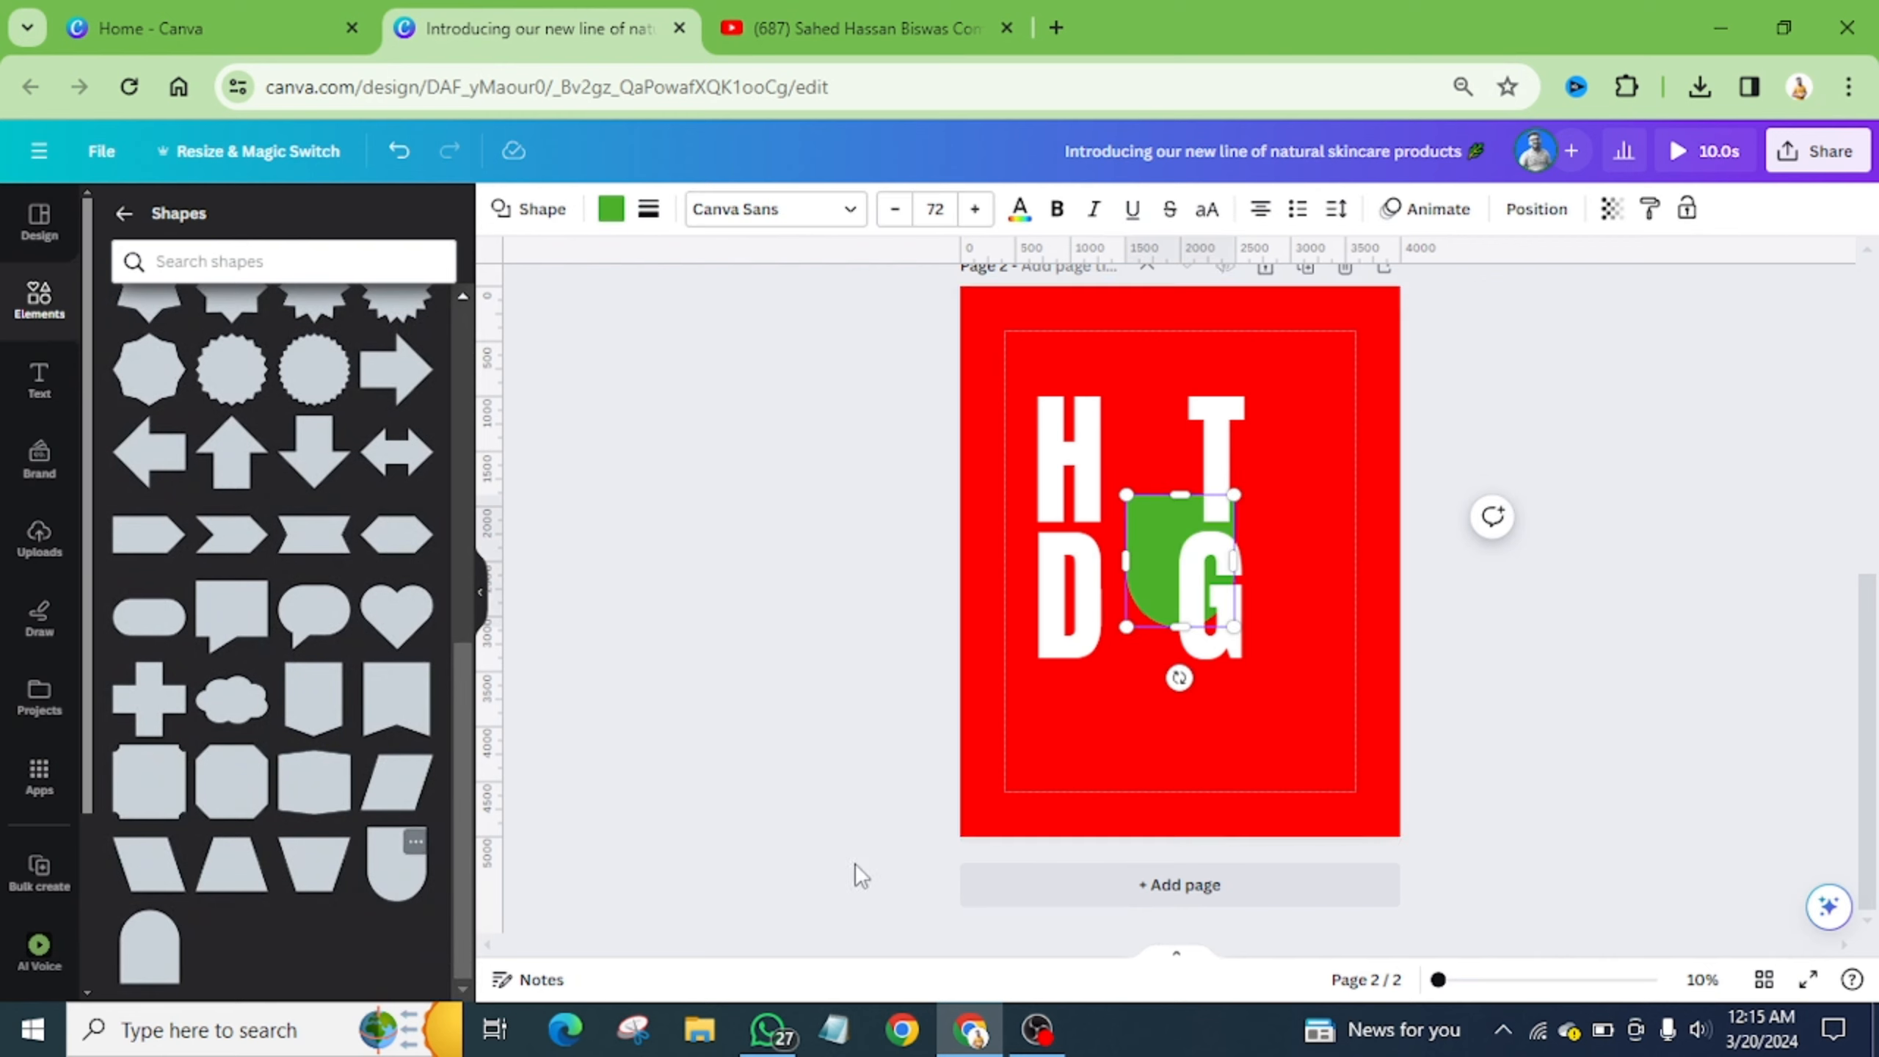
click(1312, 537)
drag(1156, 533, 1287, 515)
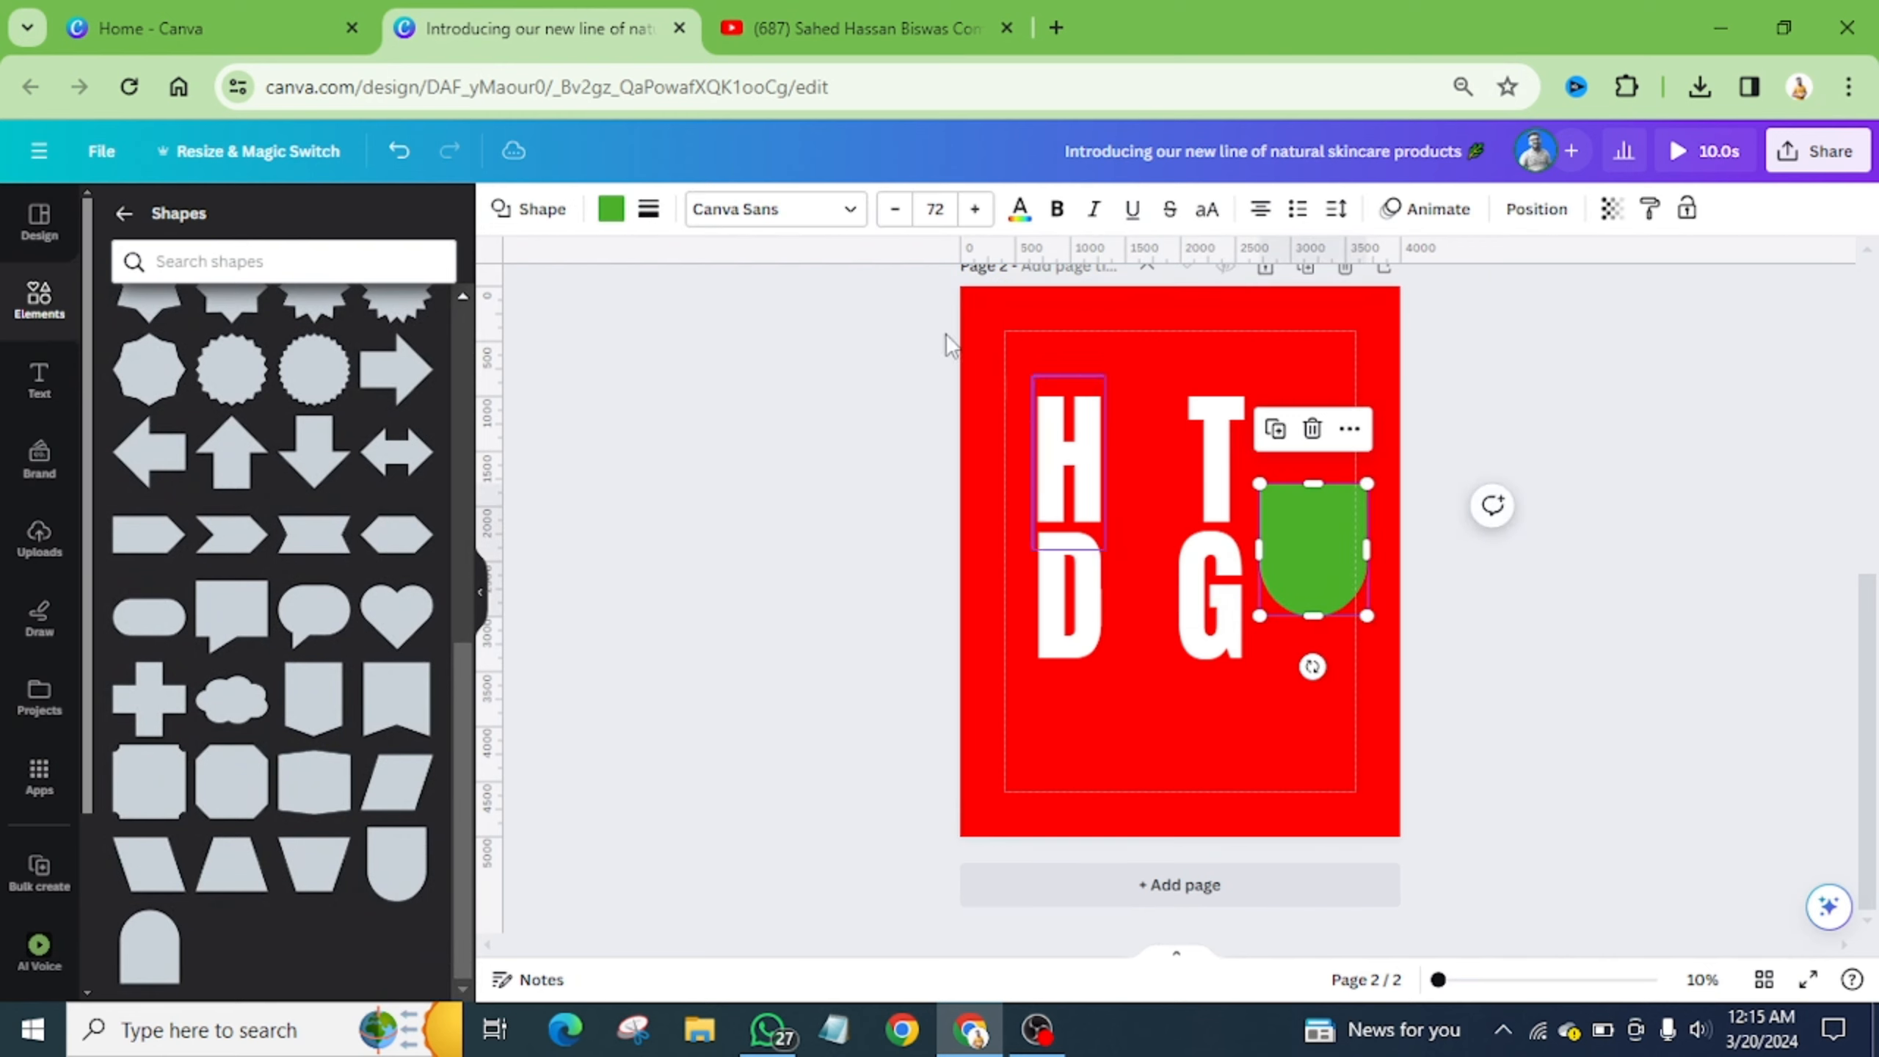
- Make the shape white, set it beside the T, and add a flipped copy above it
click(611, 209)
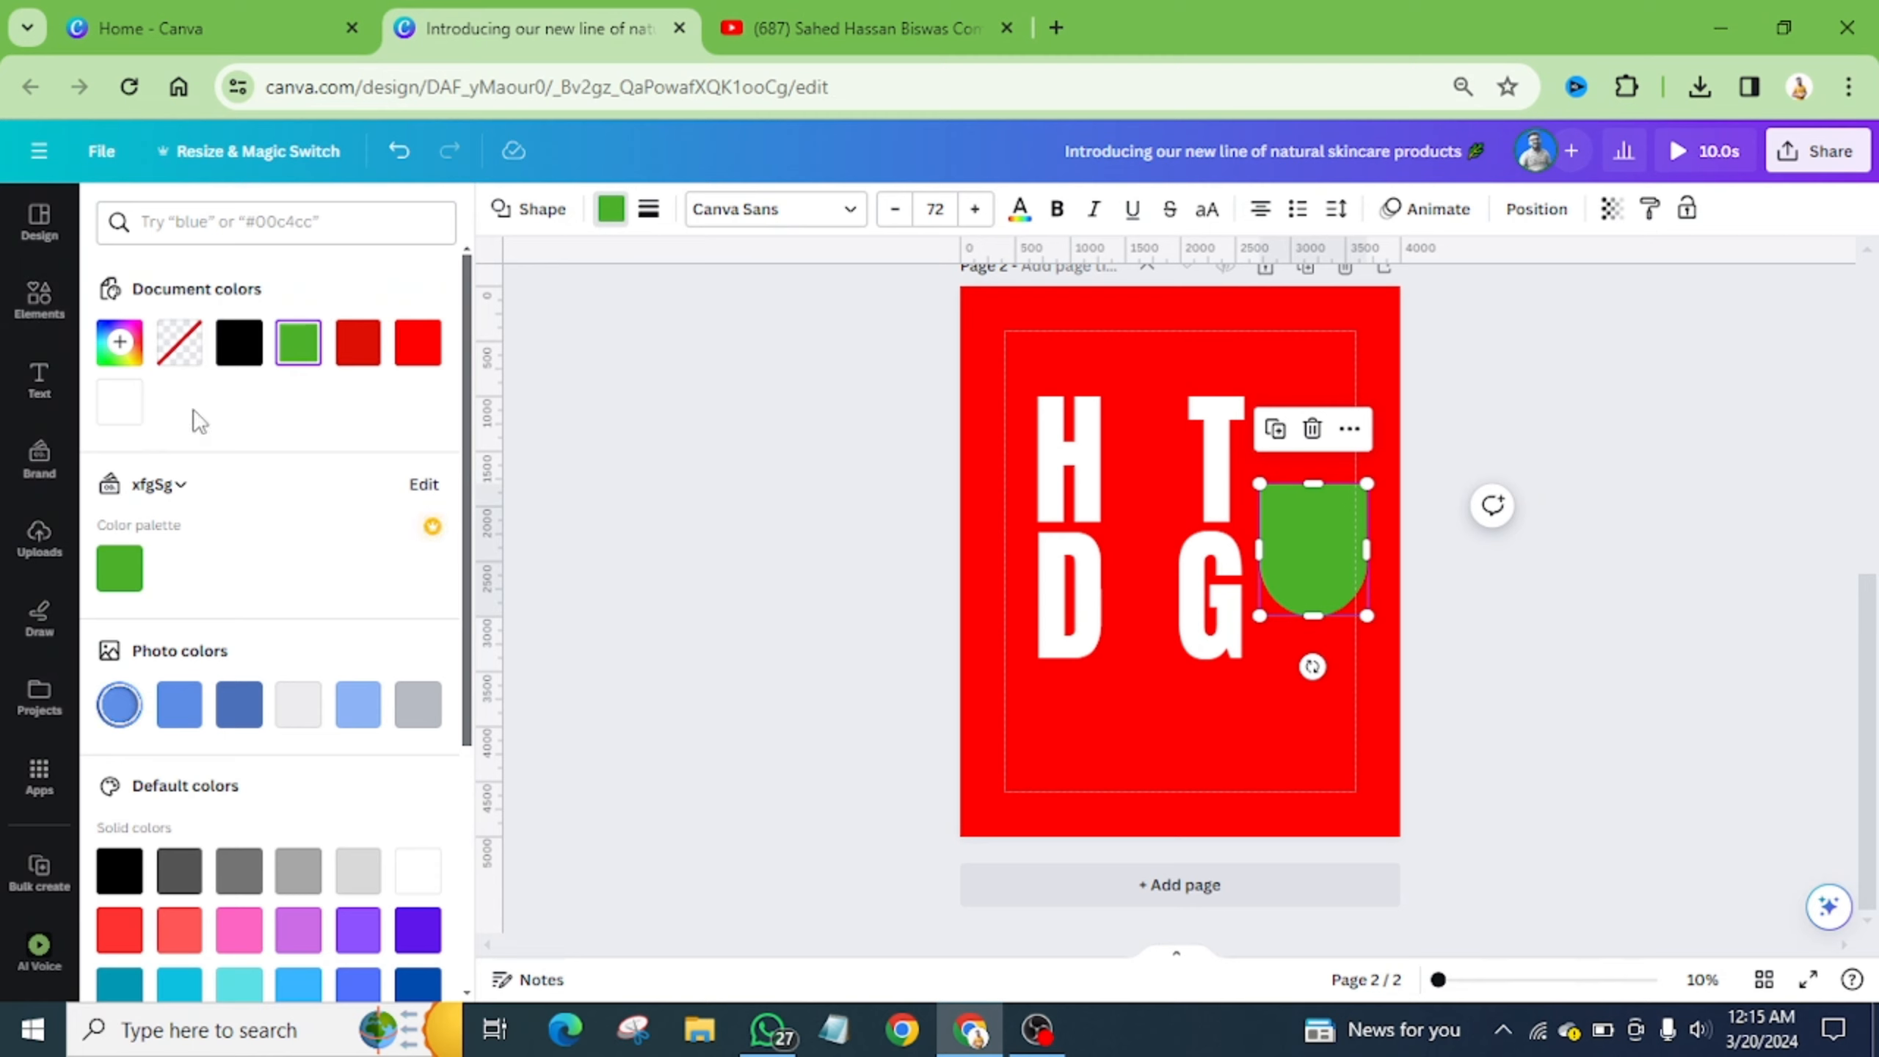
click(119, 402)
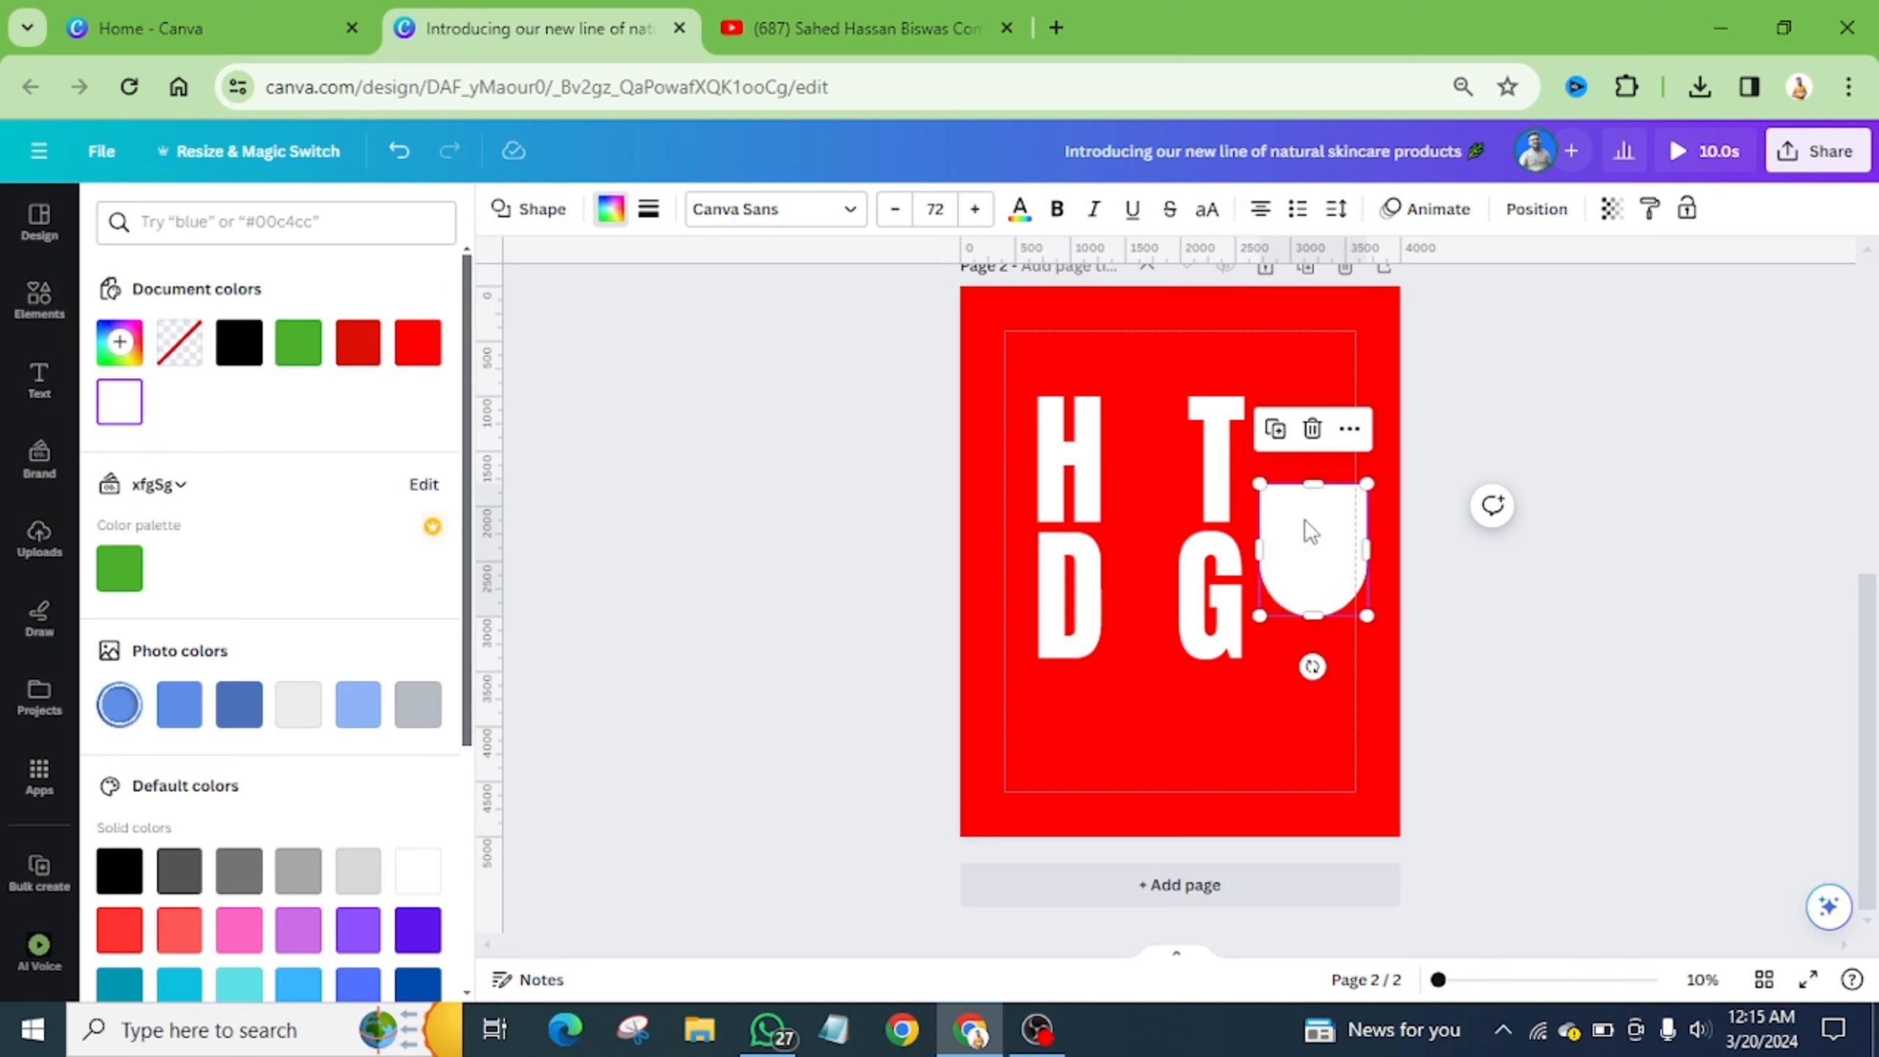
drag(1310, 551, 1331, 392)
click(1284, 409)
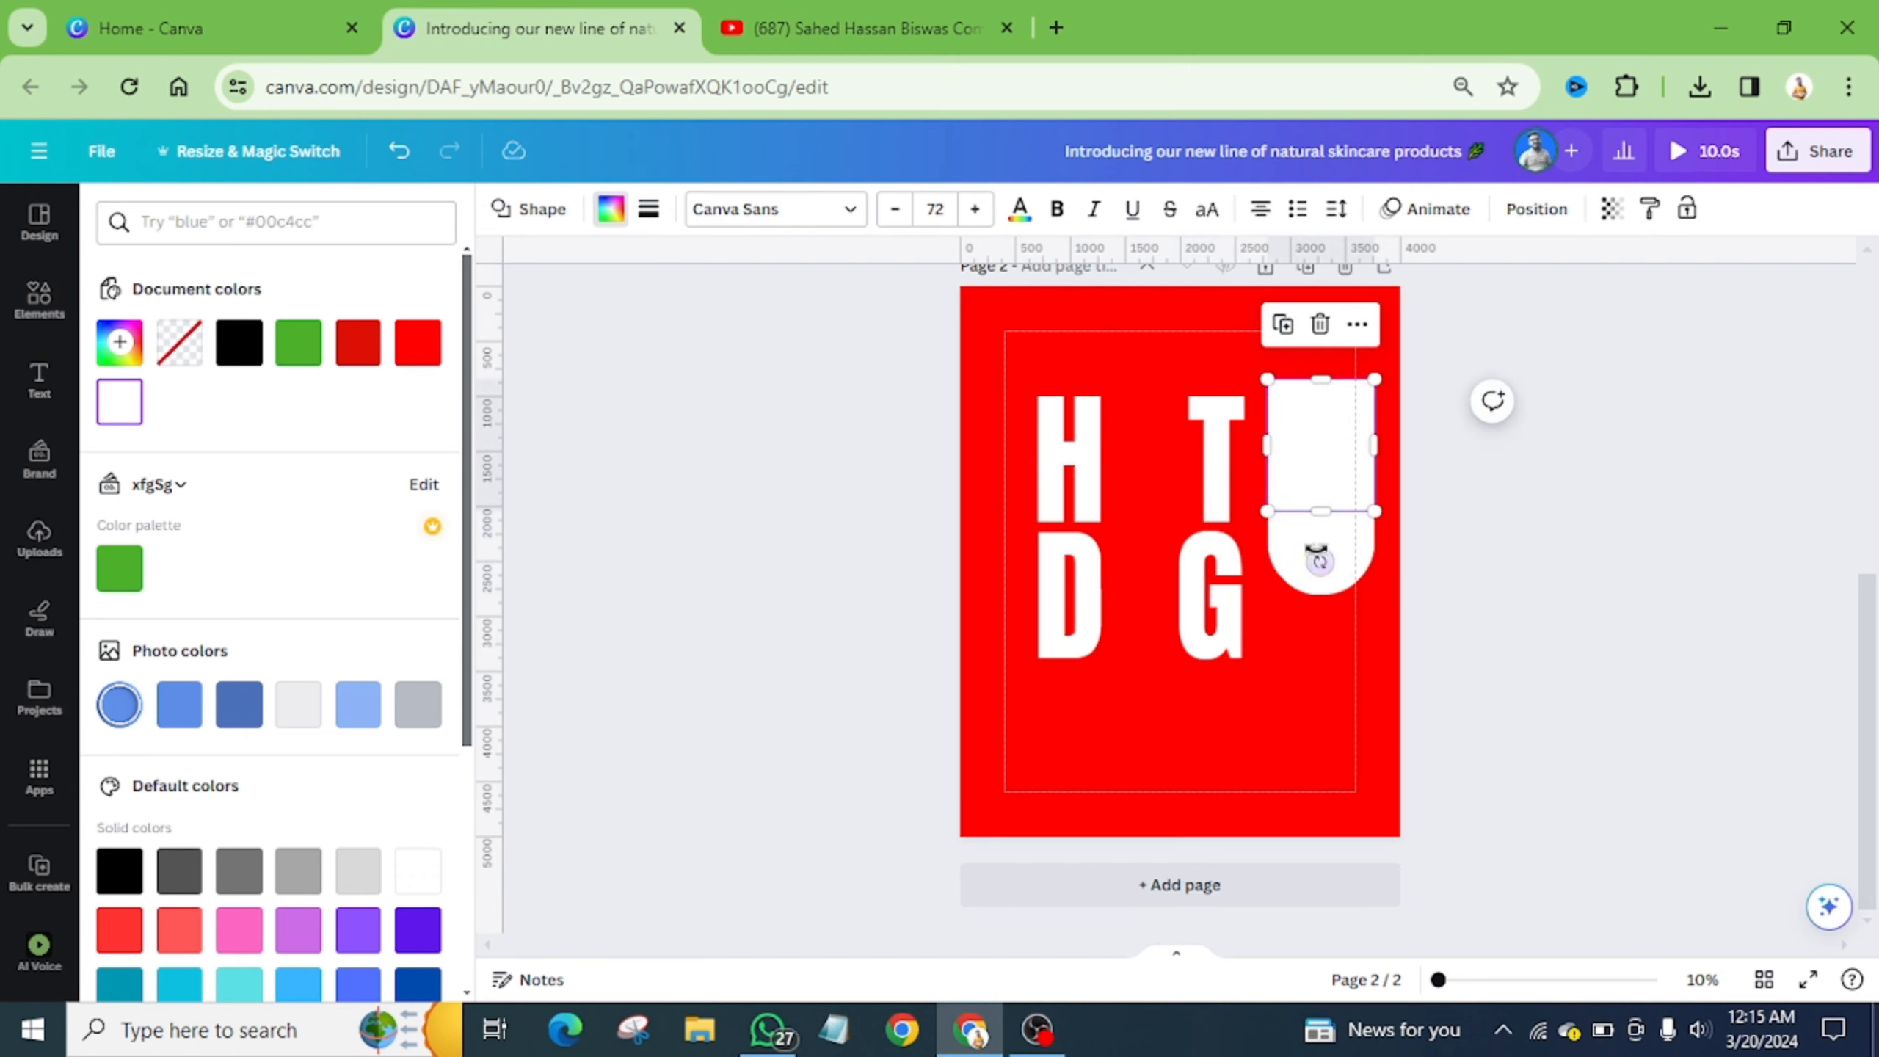
drag(1320, 562, 1324, 289)
drag(1313, 452, 1315, 394)
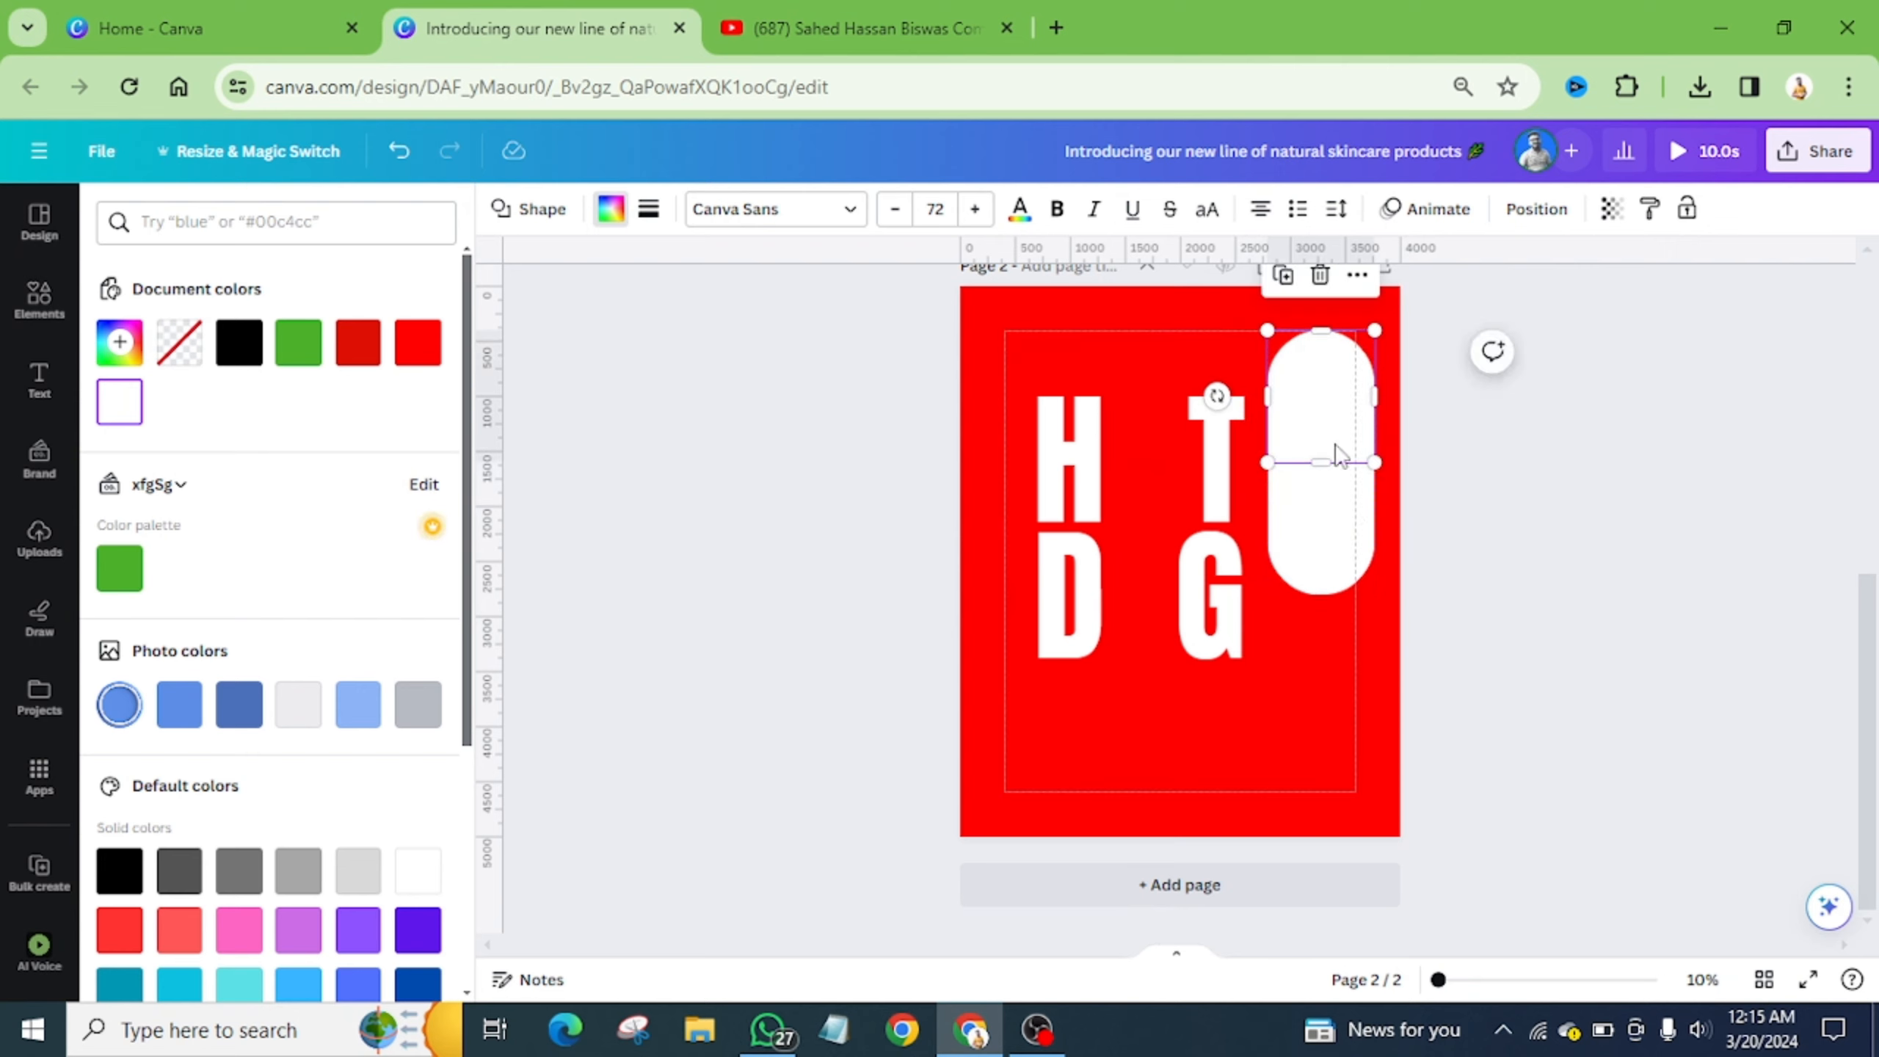
- Nudge the lower pill half up with the arrow key so the halves meet
click(1365, 658)
click(1332, 561)
key(Up)
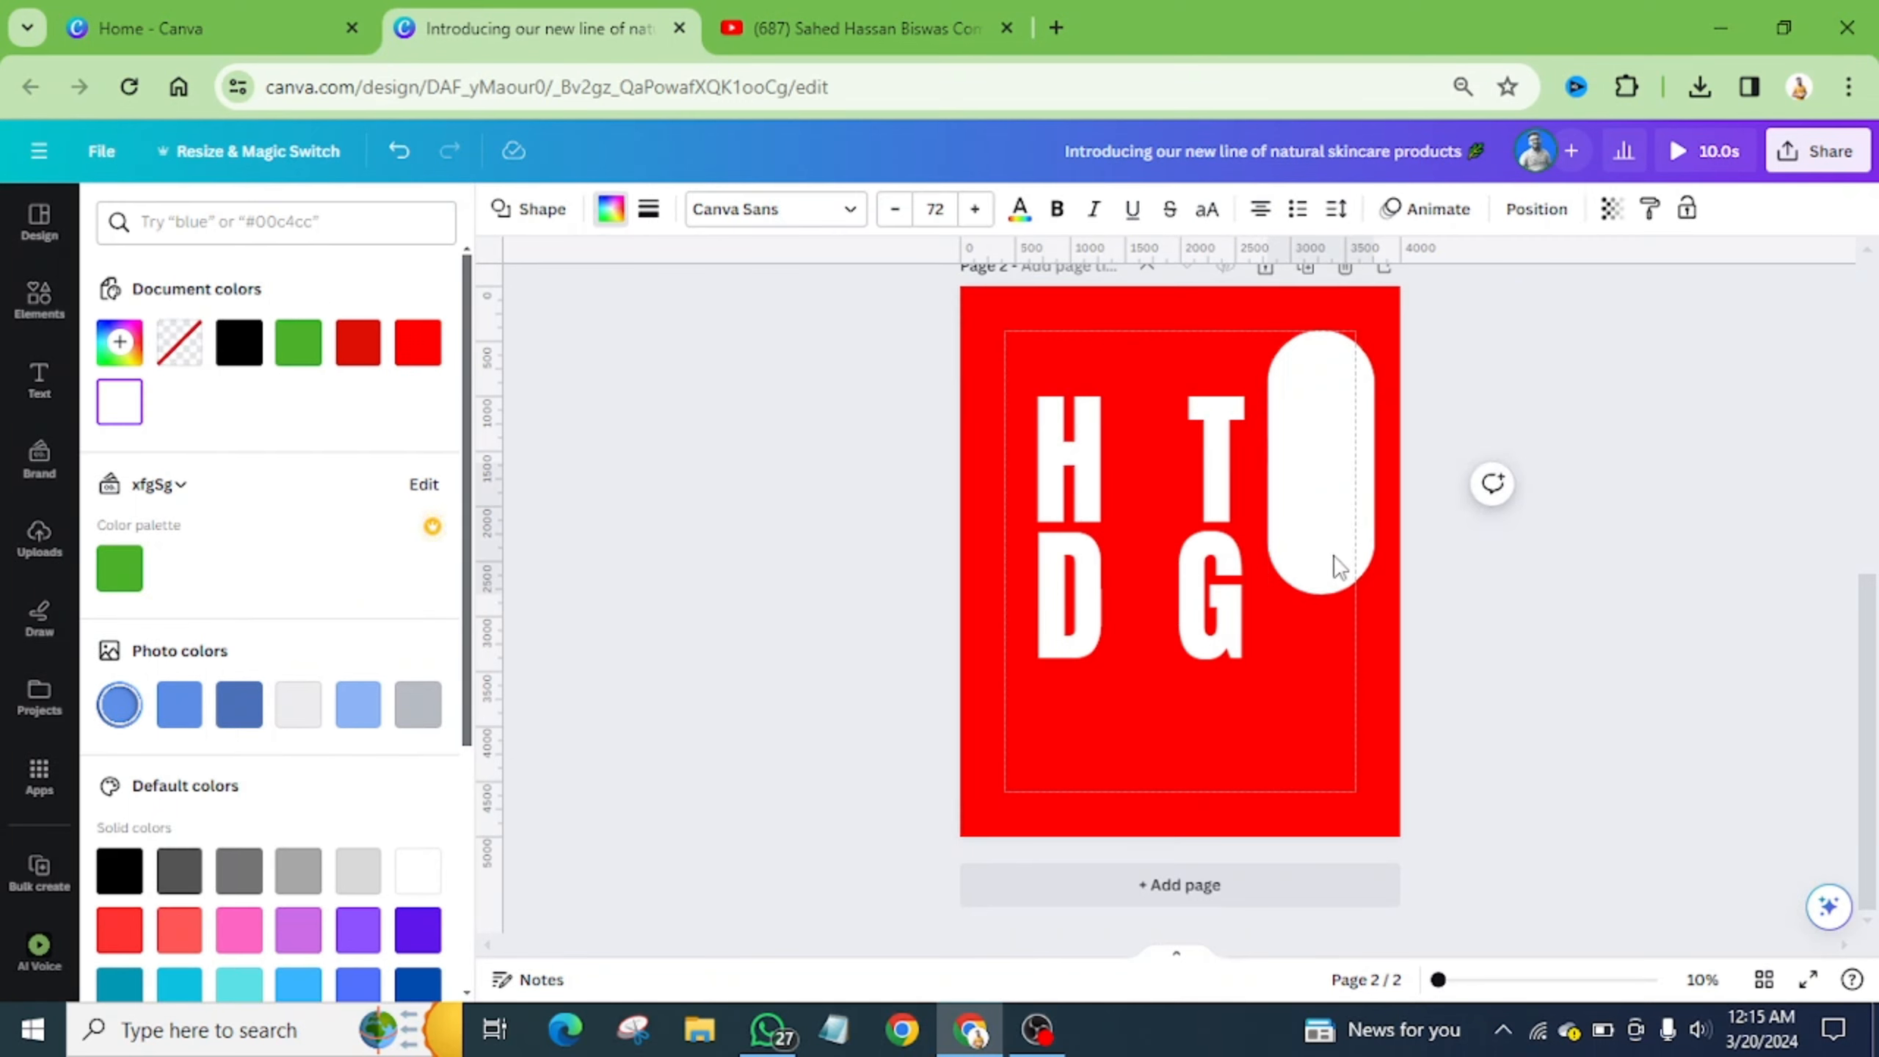
click(1331, 649)
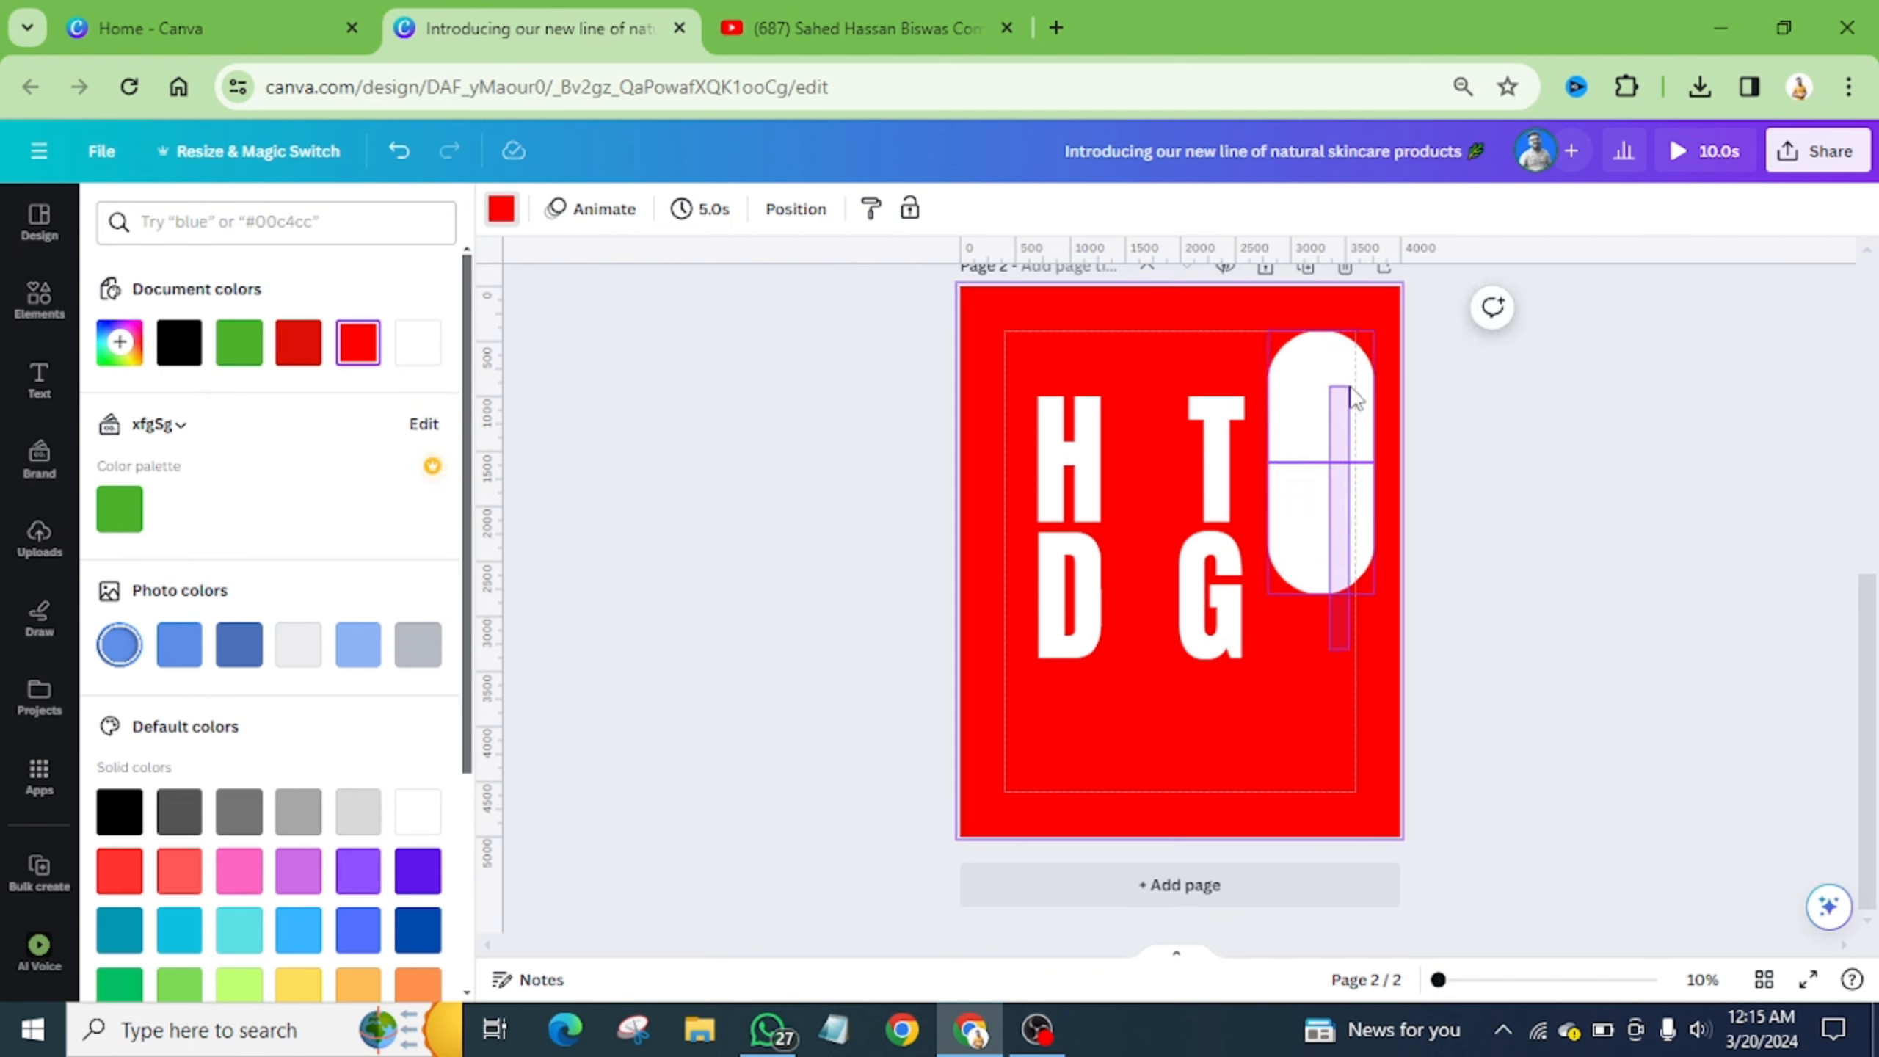
- Resize the pill to about 749 by 1,842 and move it between the letters as the O
click(1353, 398)
drag(1370, 329, 1180, 505)
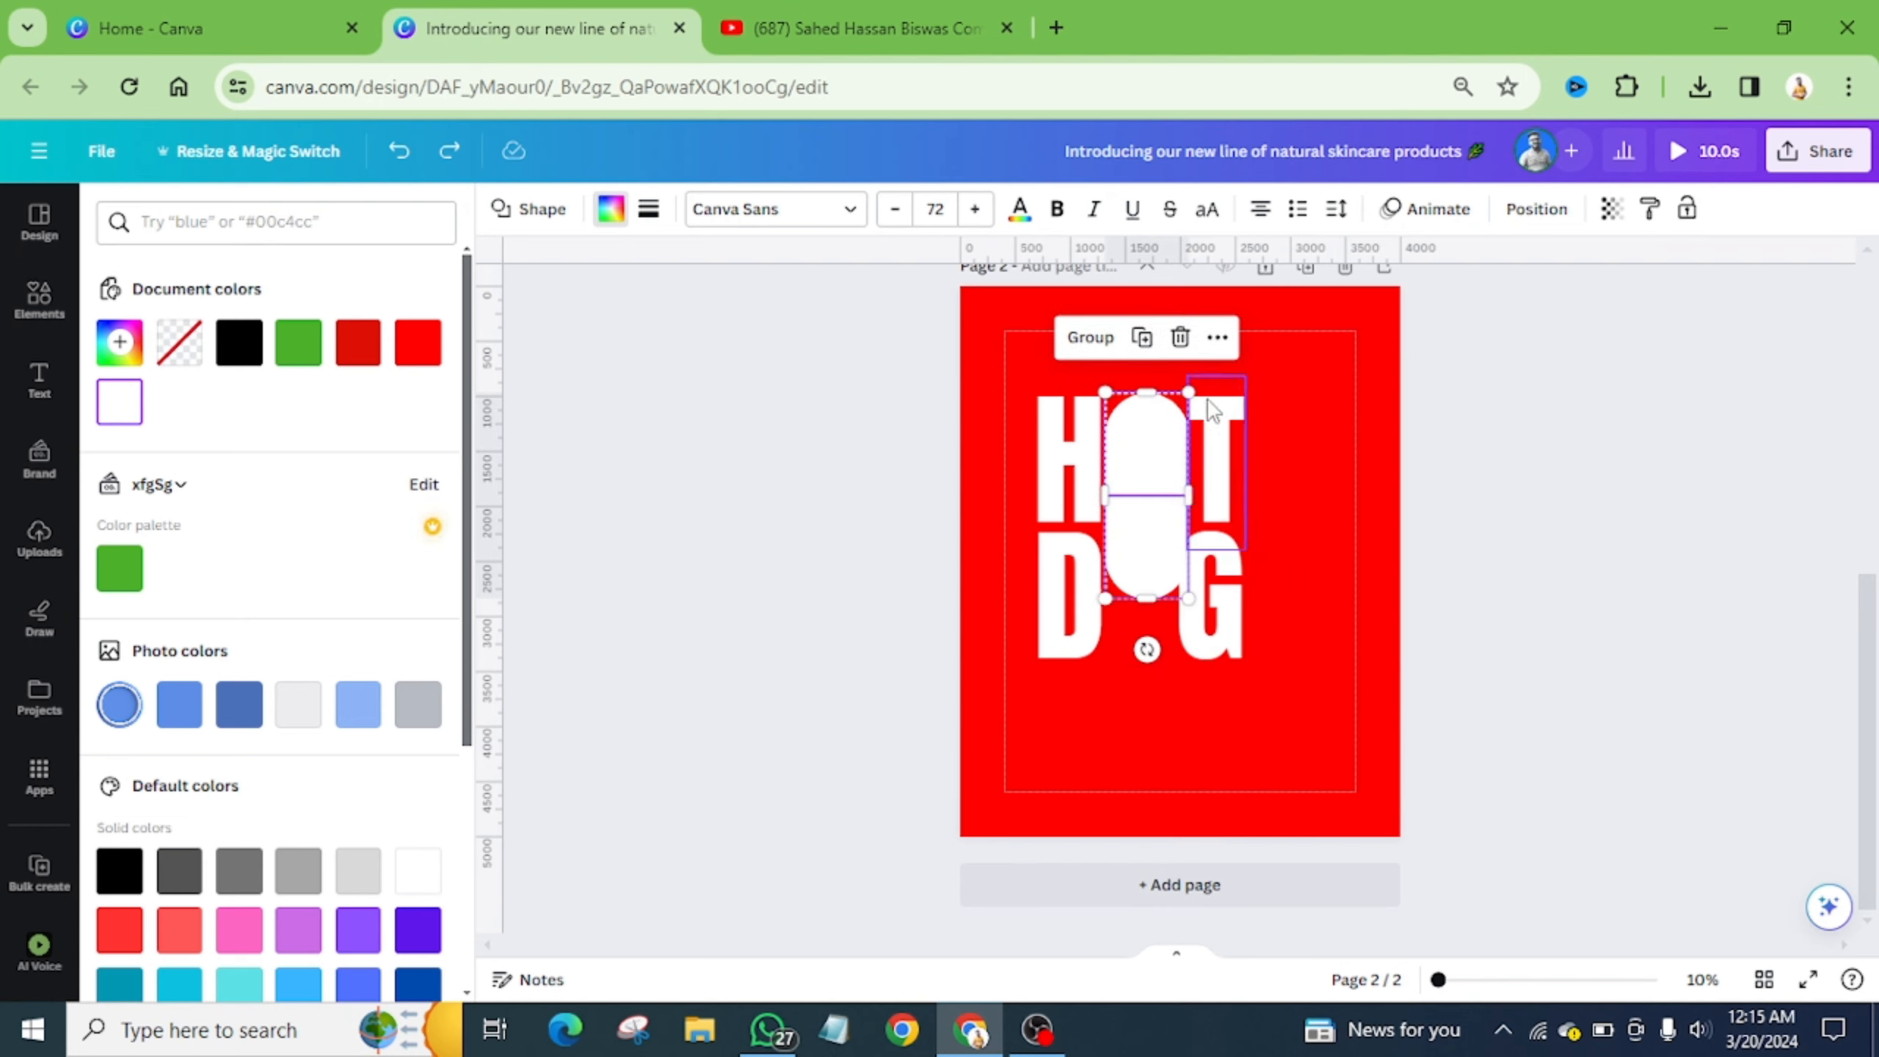
drag(1175, 392, 1171, 412)
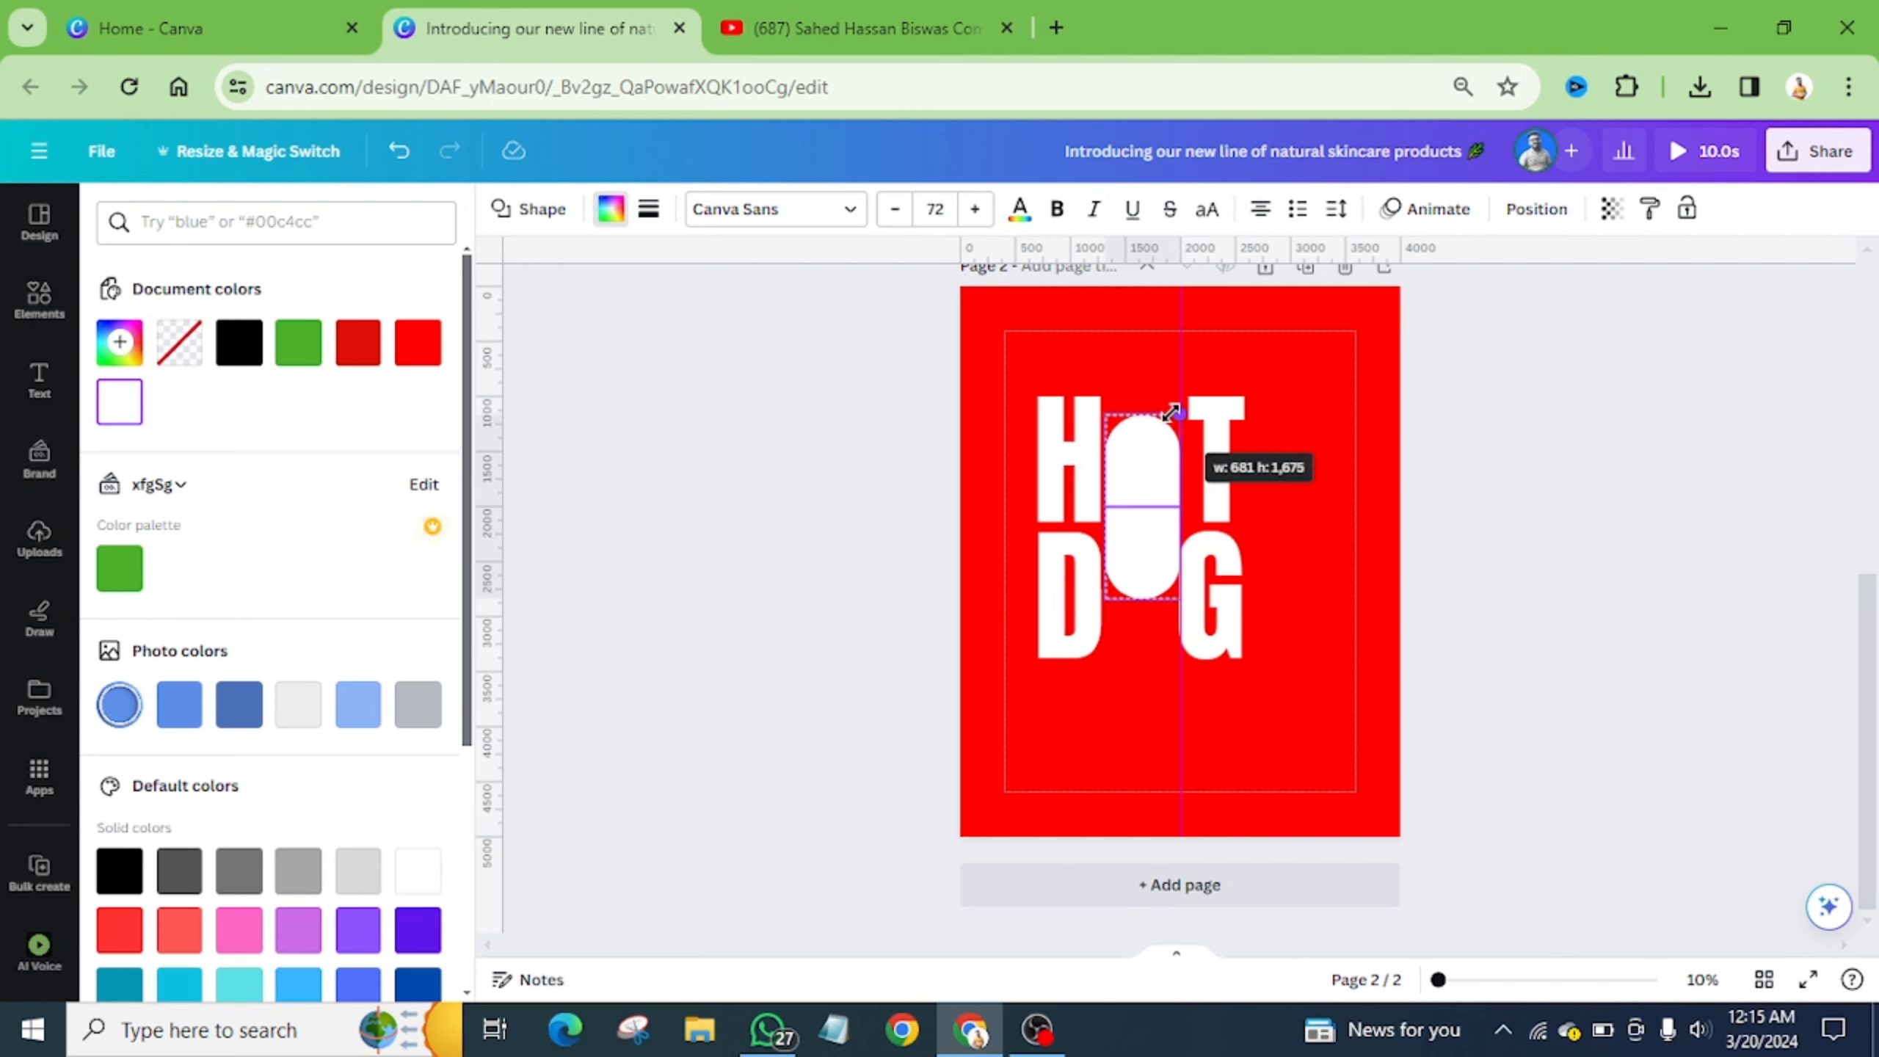
drag(1172, 413, 1149, 453)
click(1280, 478)
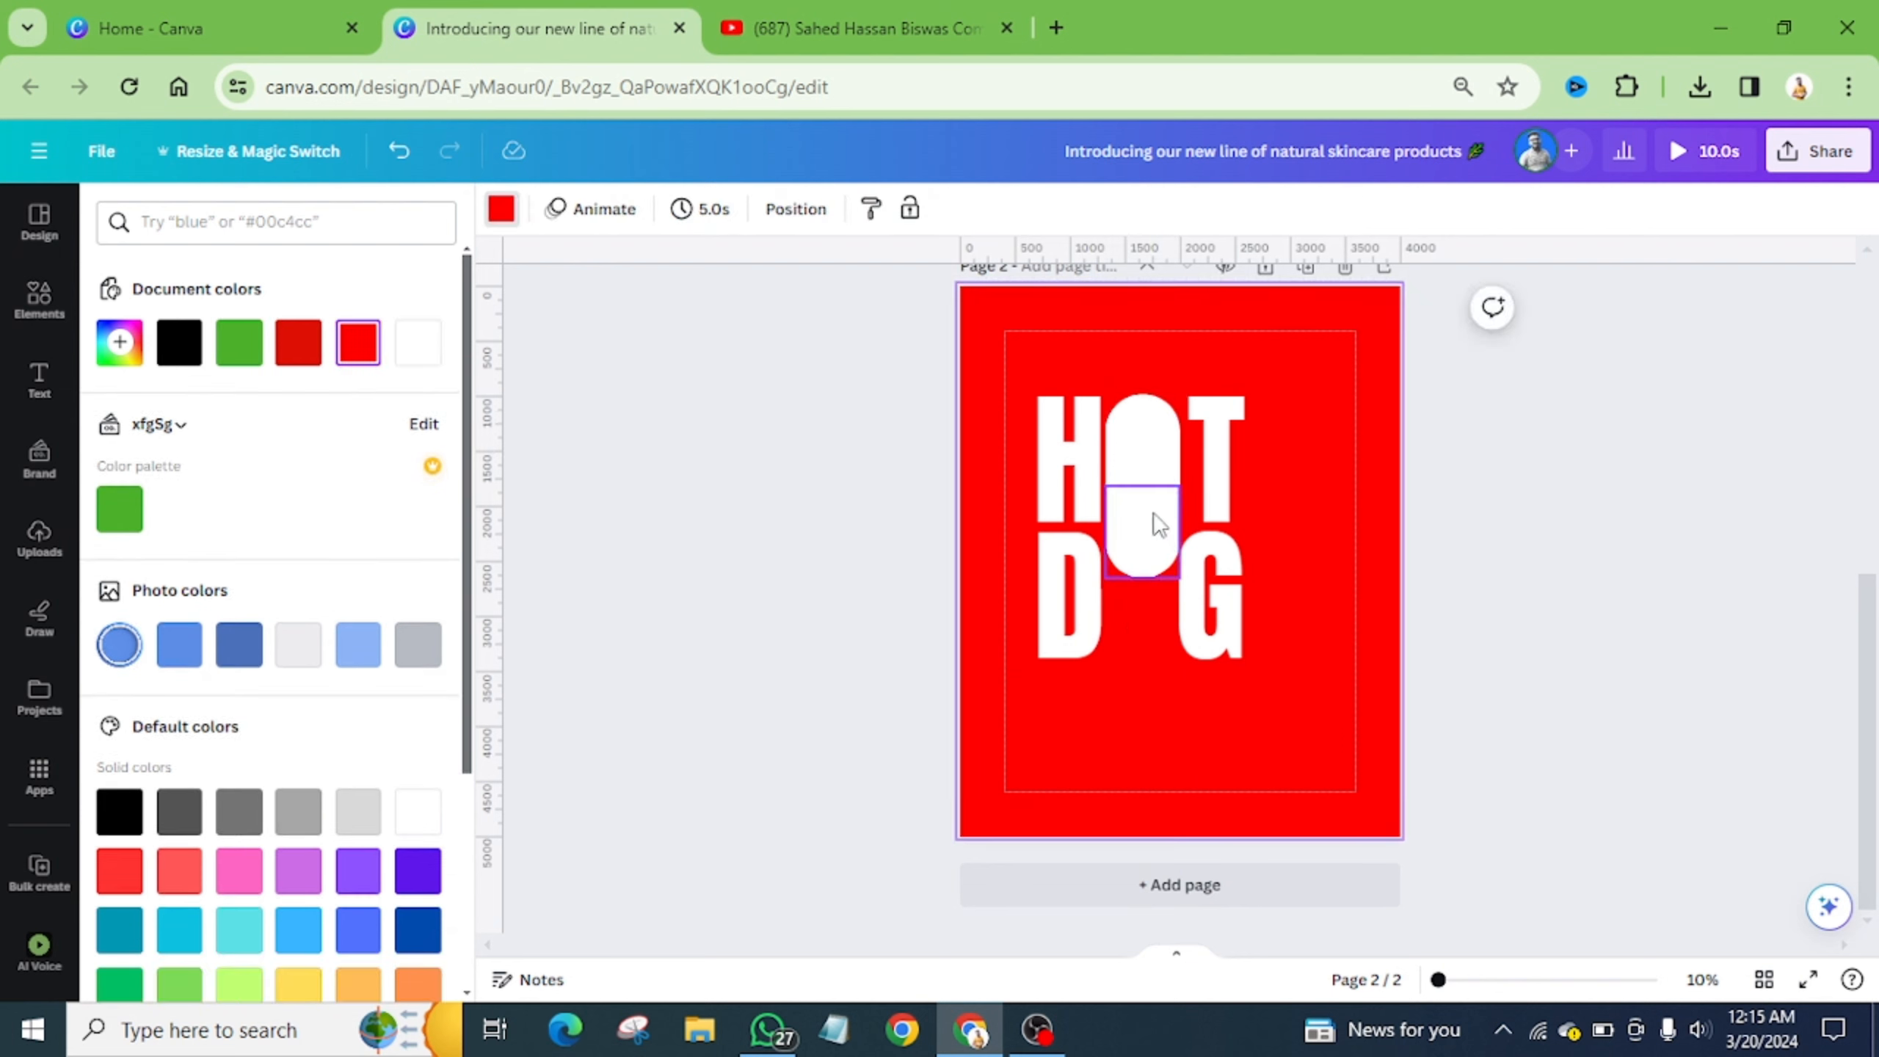
- Stretch the lower pill half up to meet the top half and group the two halves
click(1145, 560)
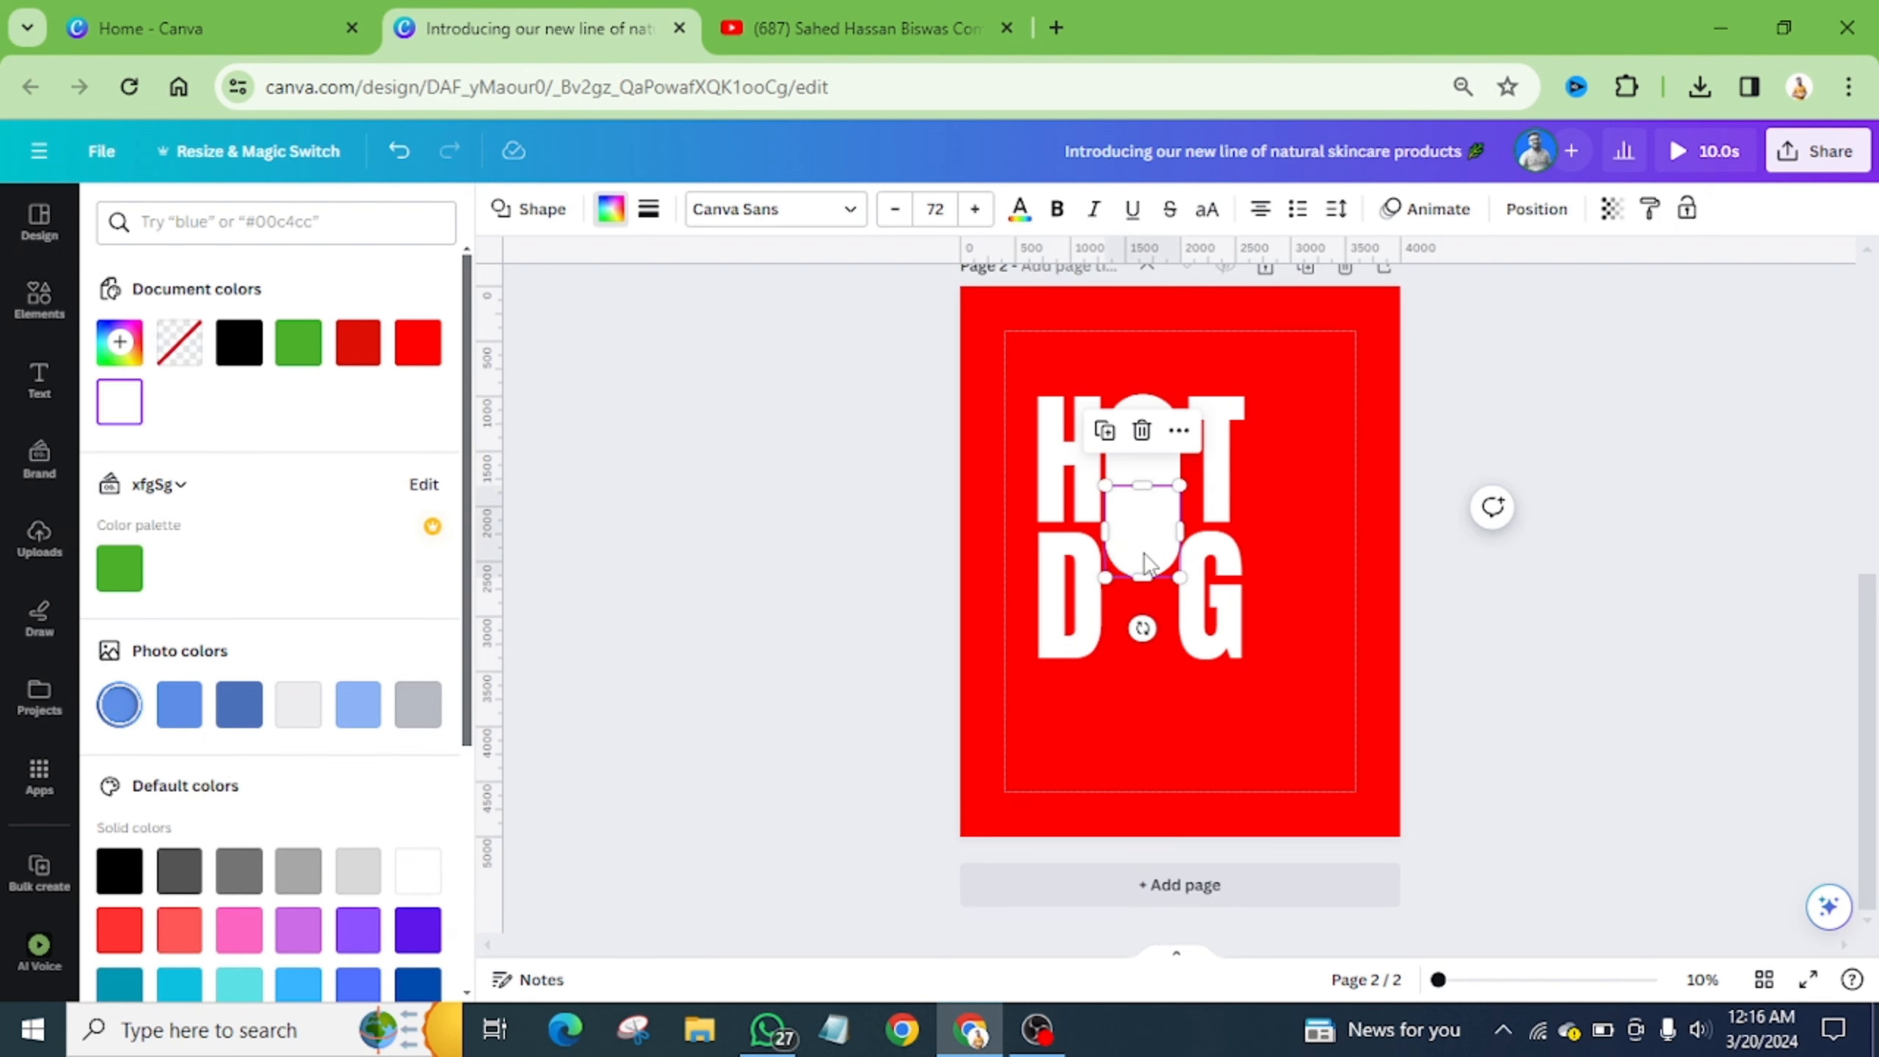
drag(1145, 561, 1147, 562)
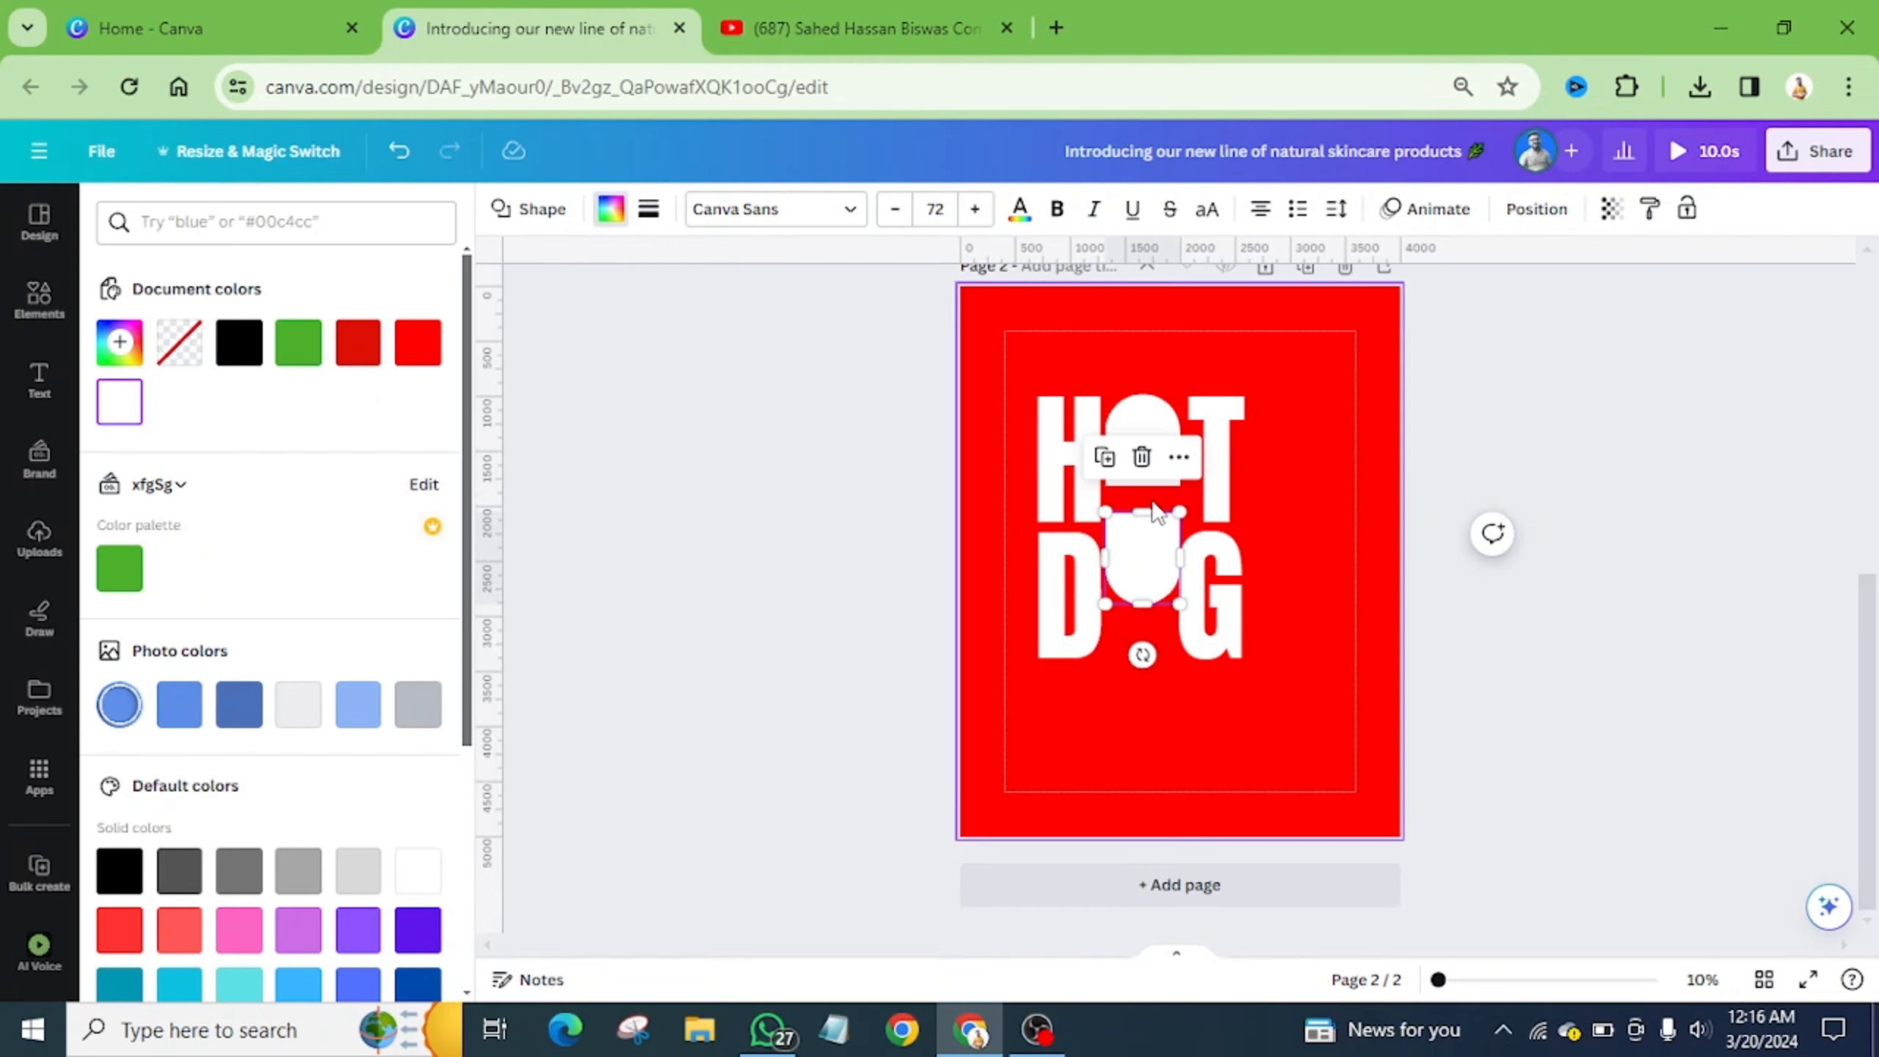
scroll(1157, 510, up, 5)
drag(1091, 527, 1086, 426)
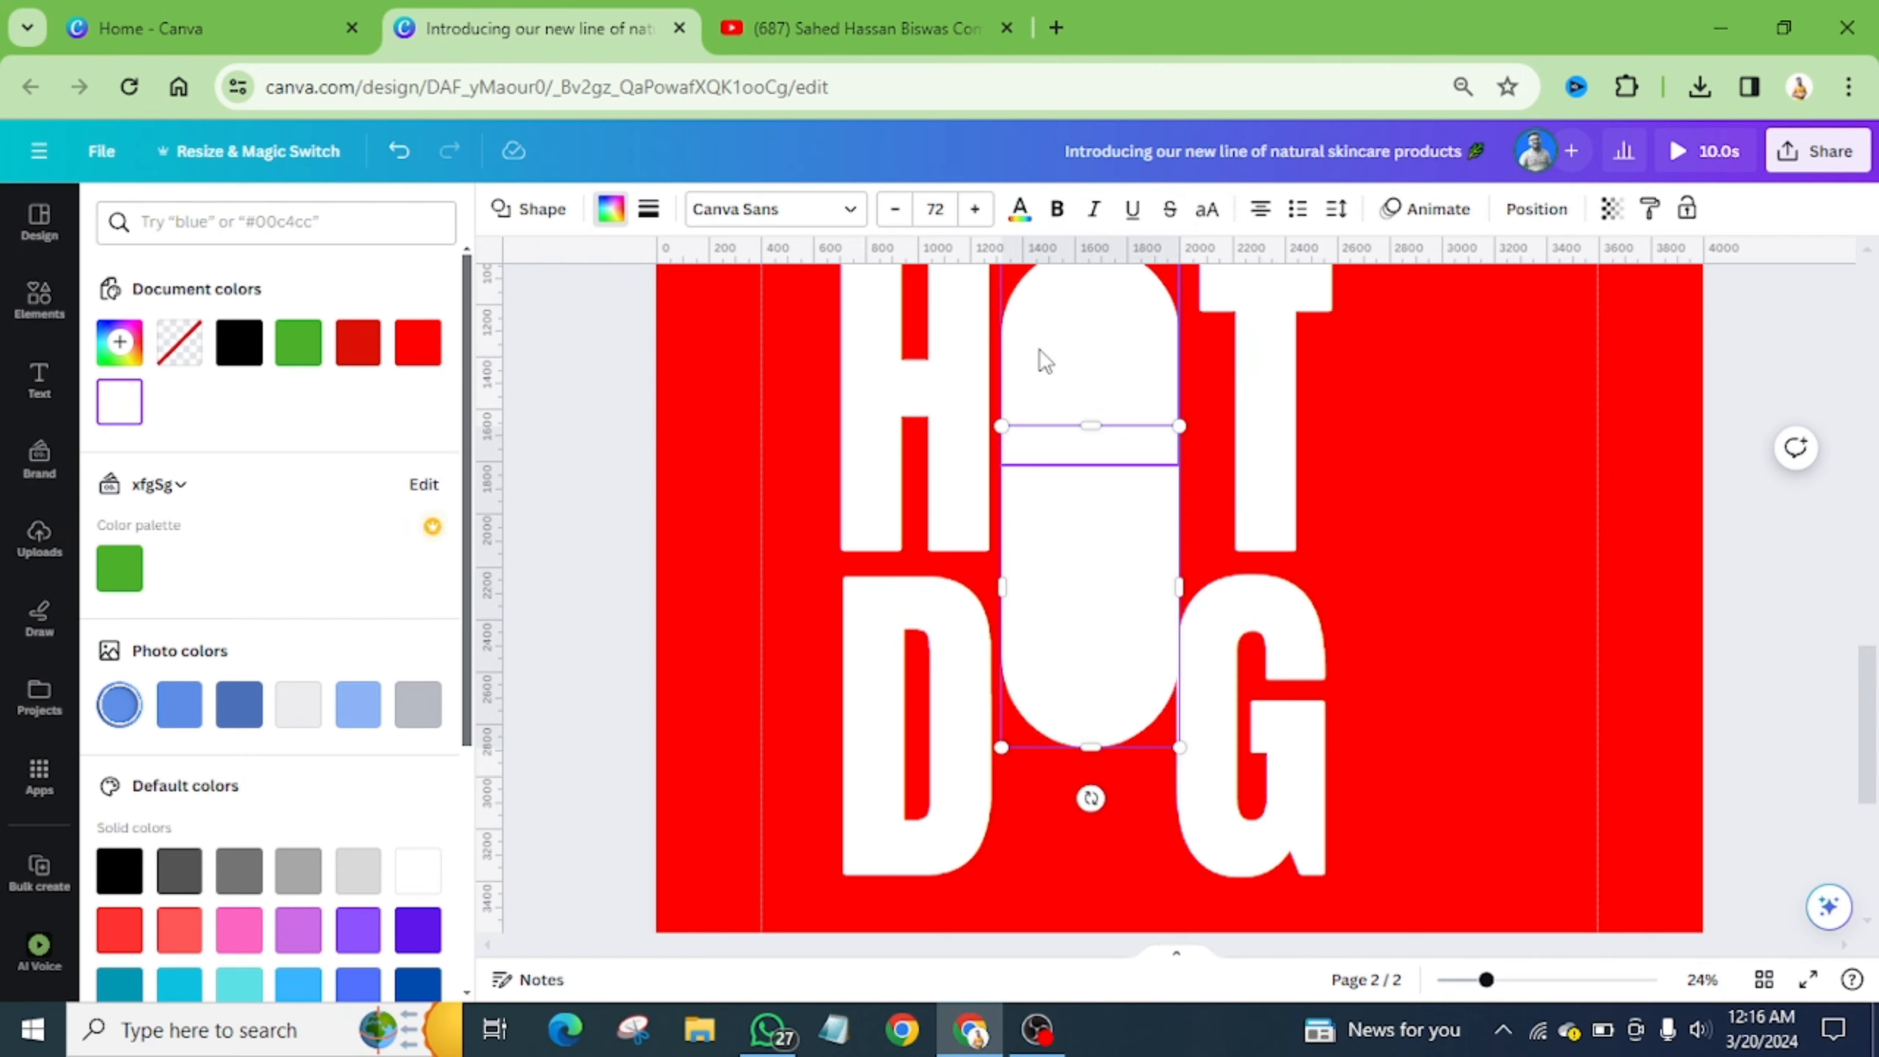
shift+click(1044, 360)
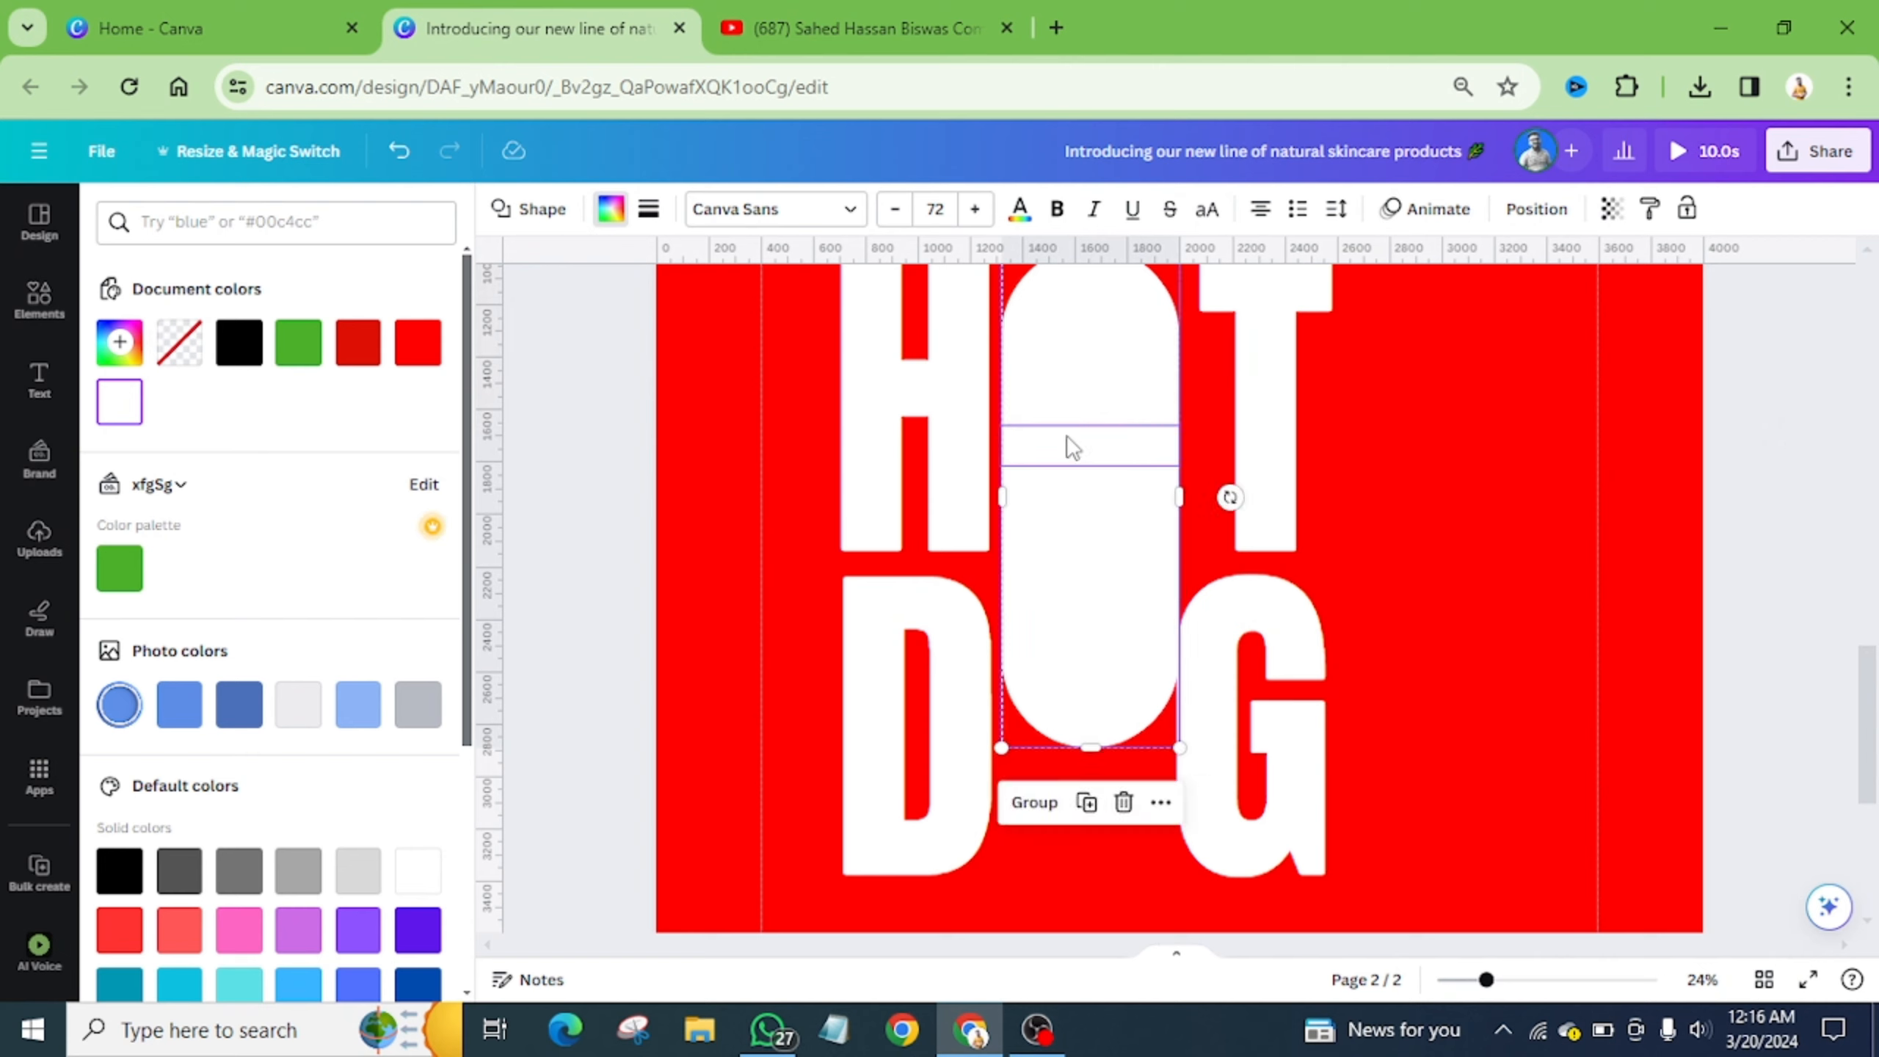
click(1034, 811)
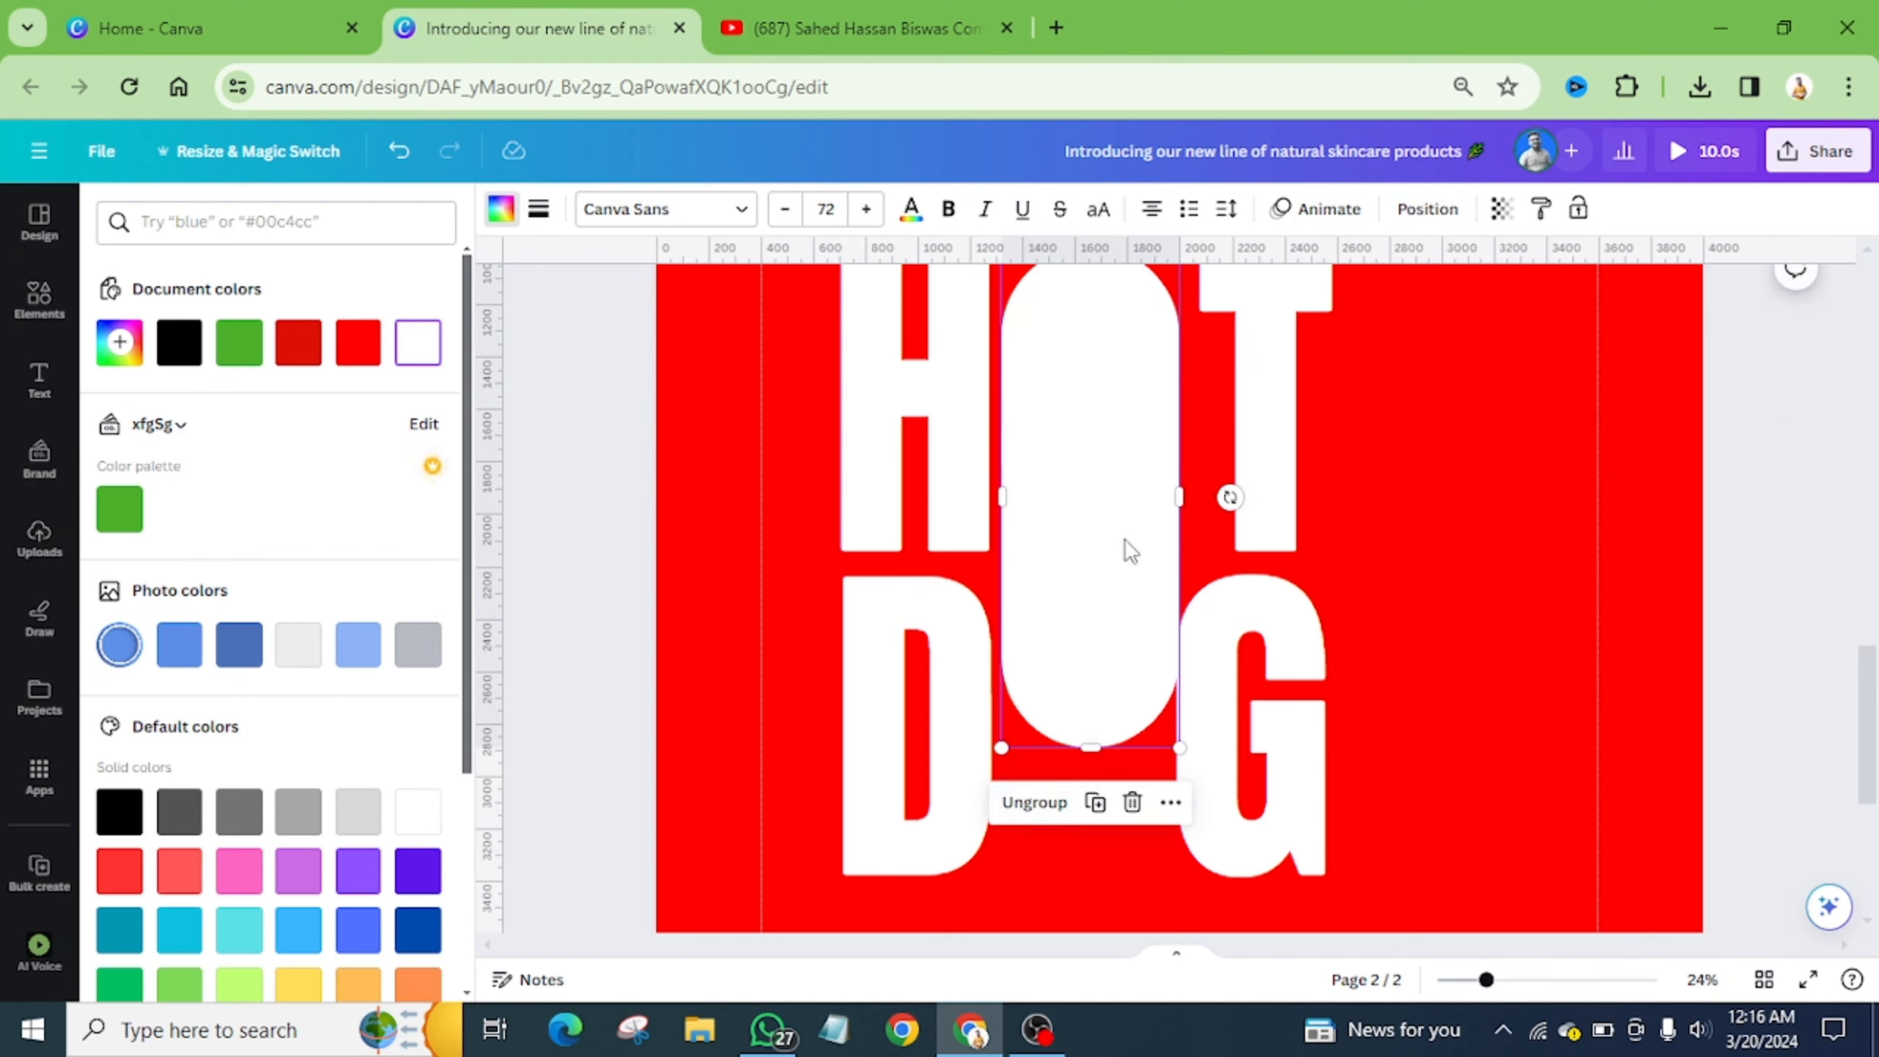
scroll(1092, 562, down, 2)
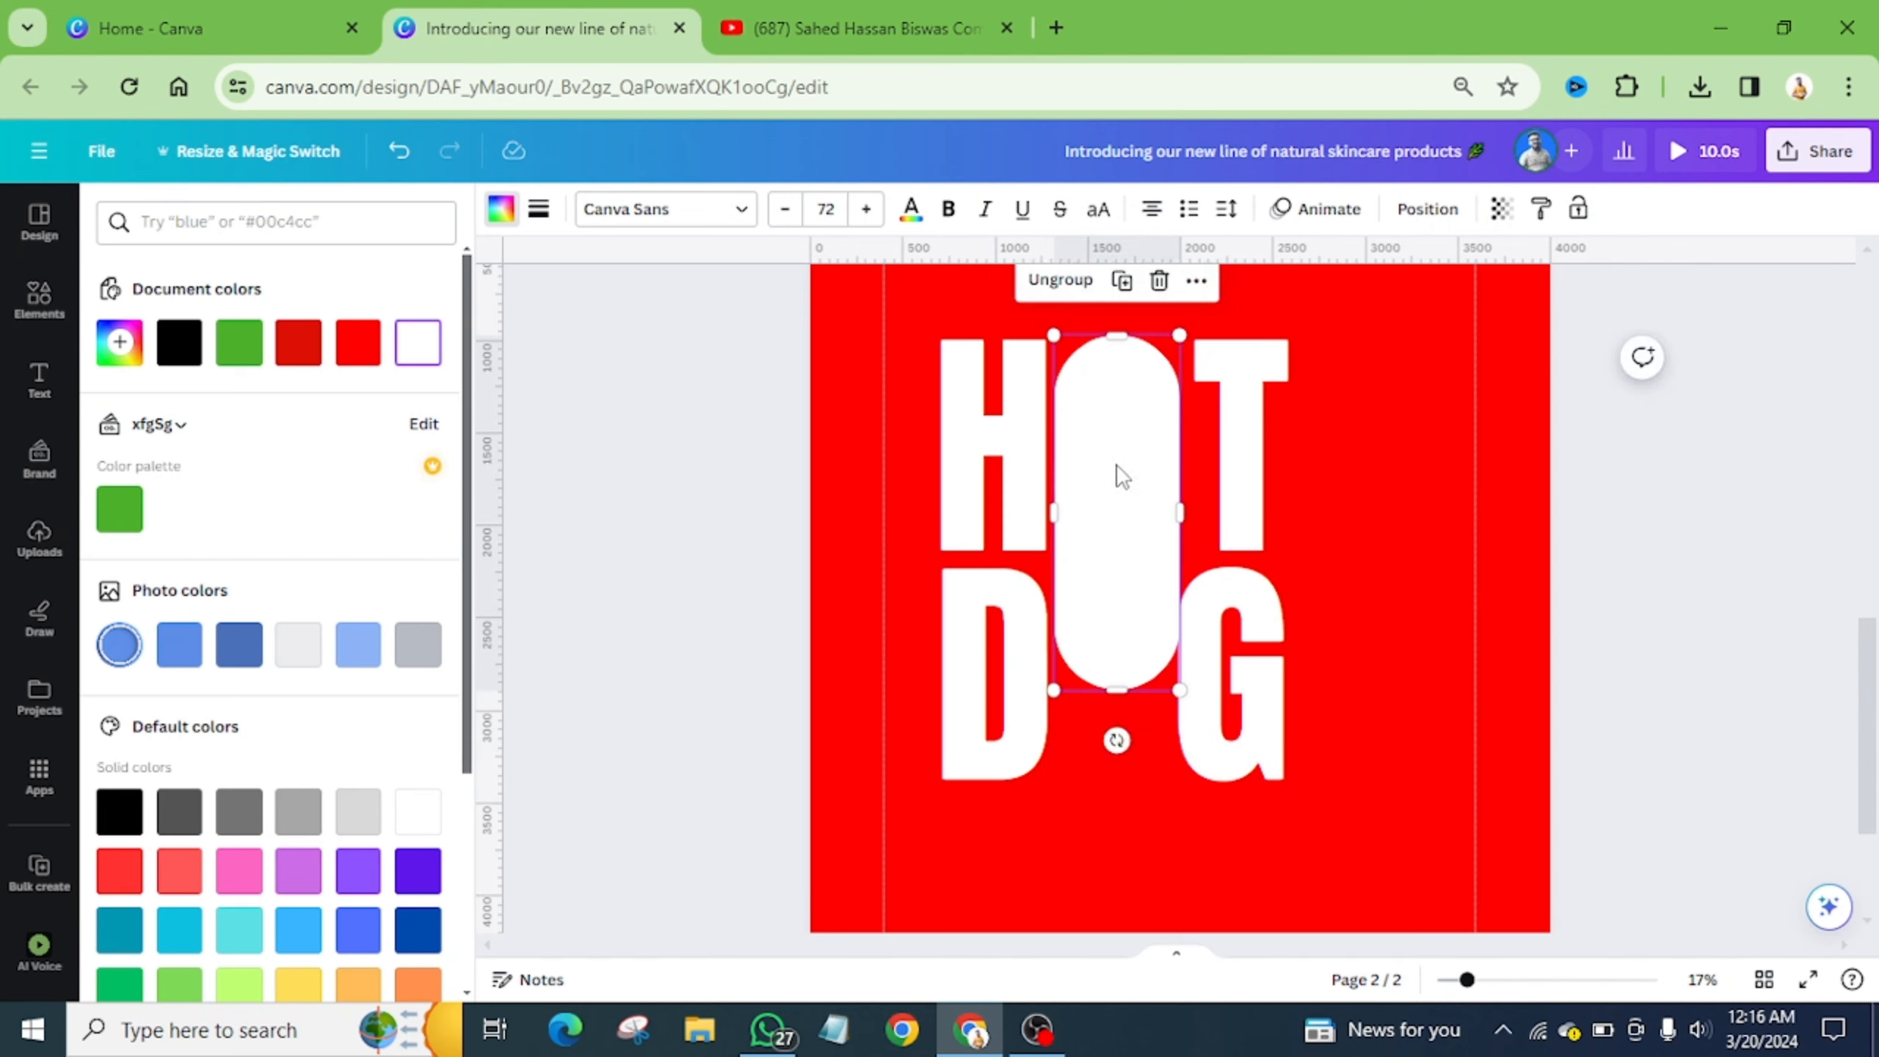
click(1382, 474)
scroll(1374, 488, up, 8)
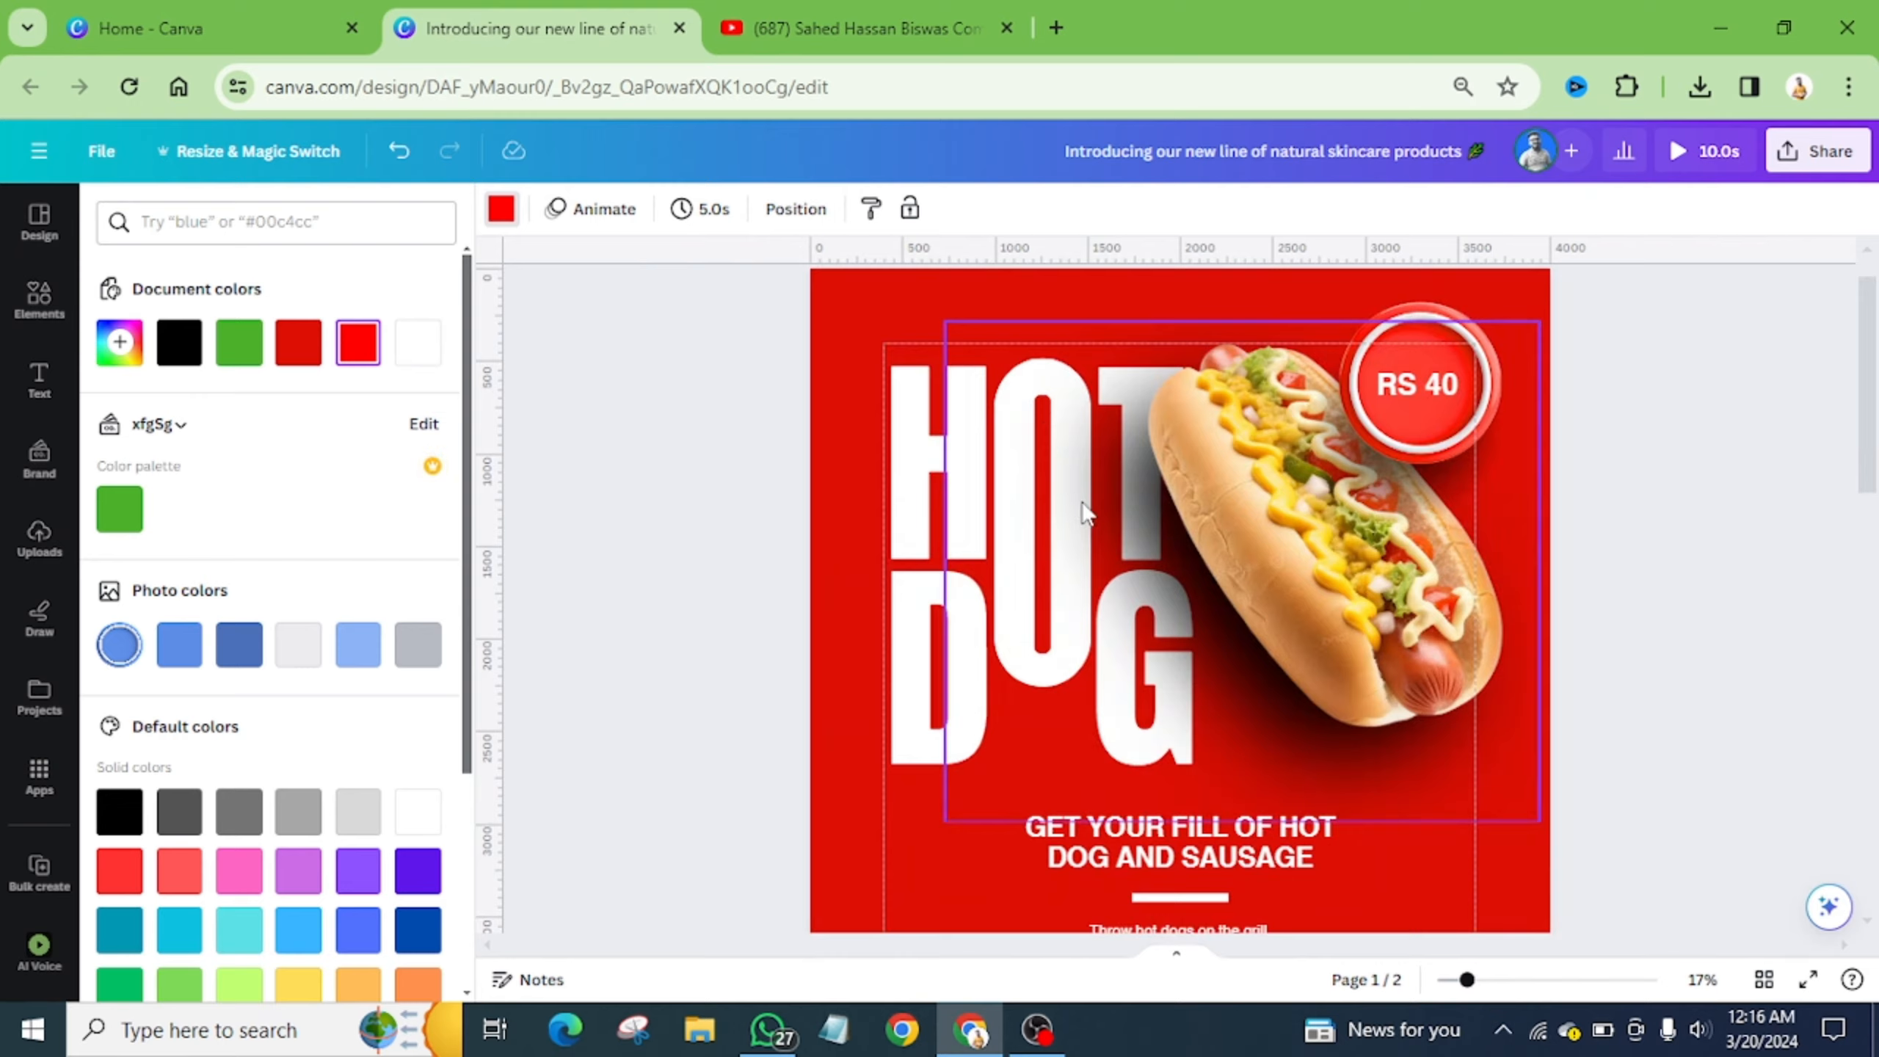
scroll(1084, 513, down, 8)
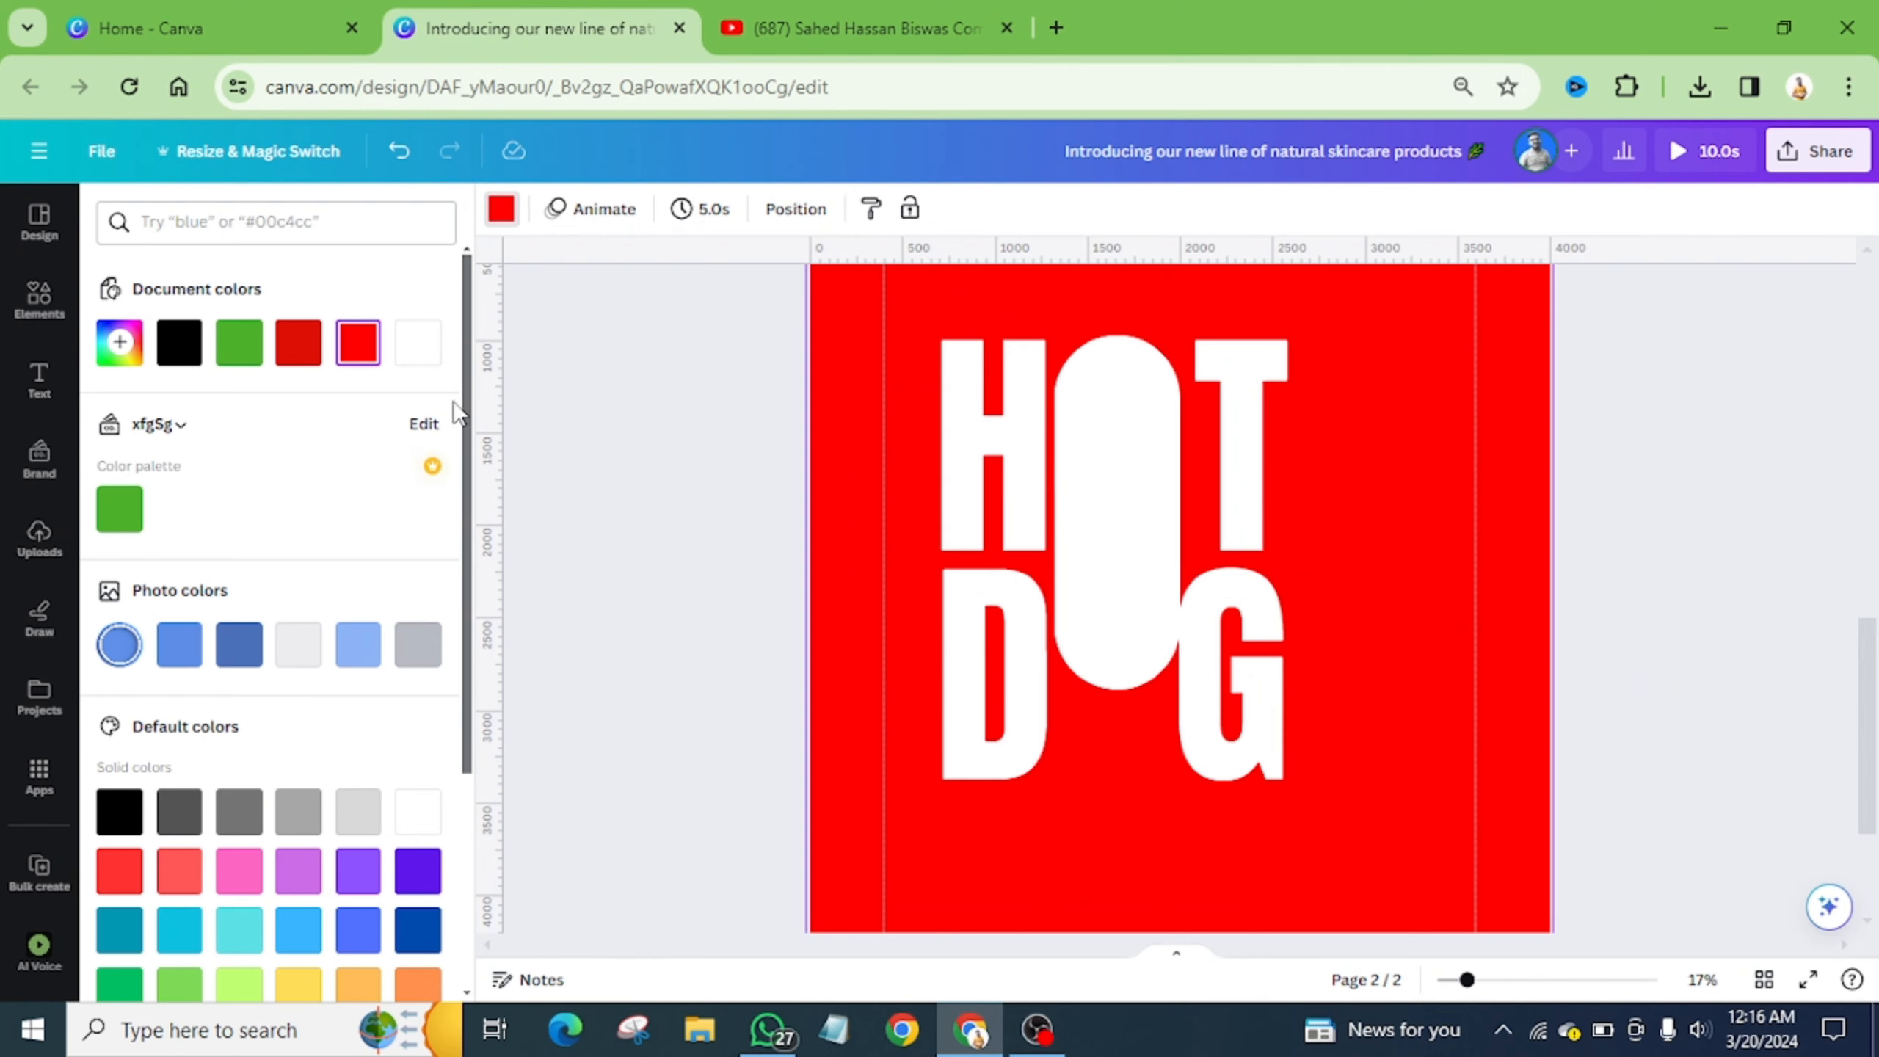
- Add a square with the R shortcut, move it right of the T, and narrow it into a thin bar
click(37, 312)
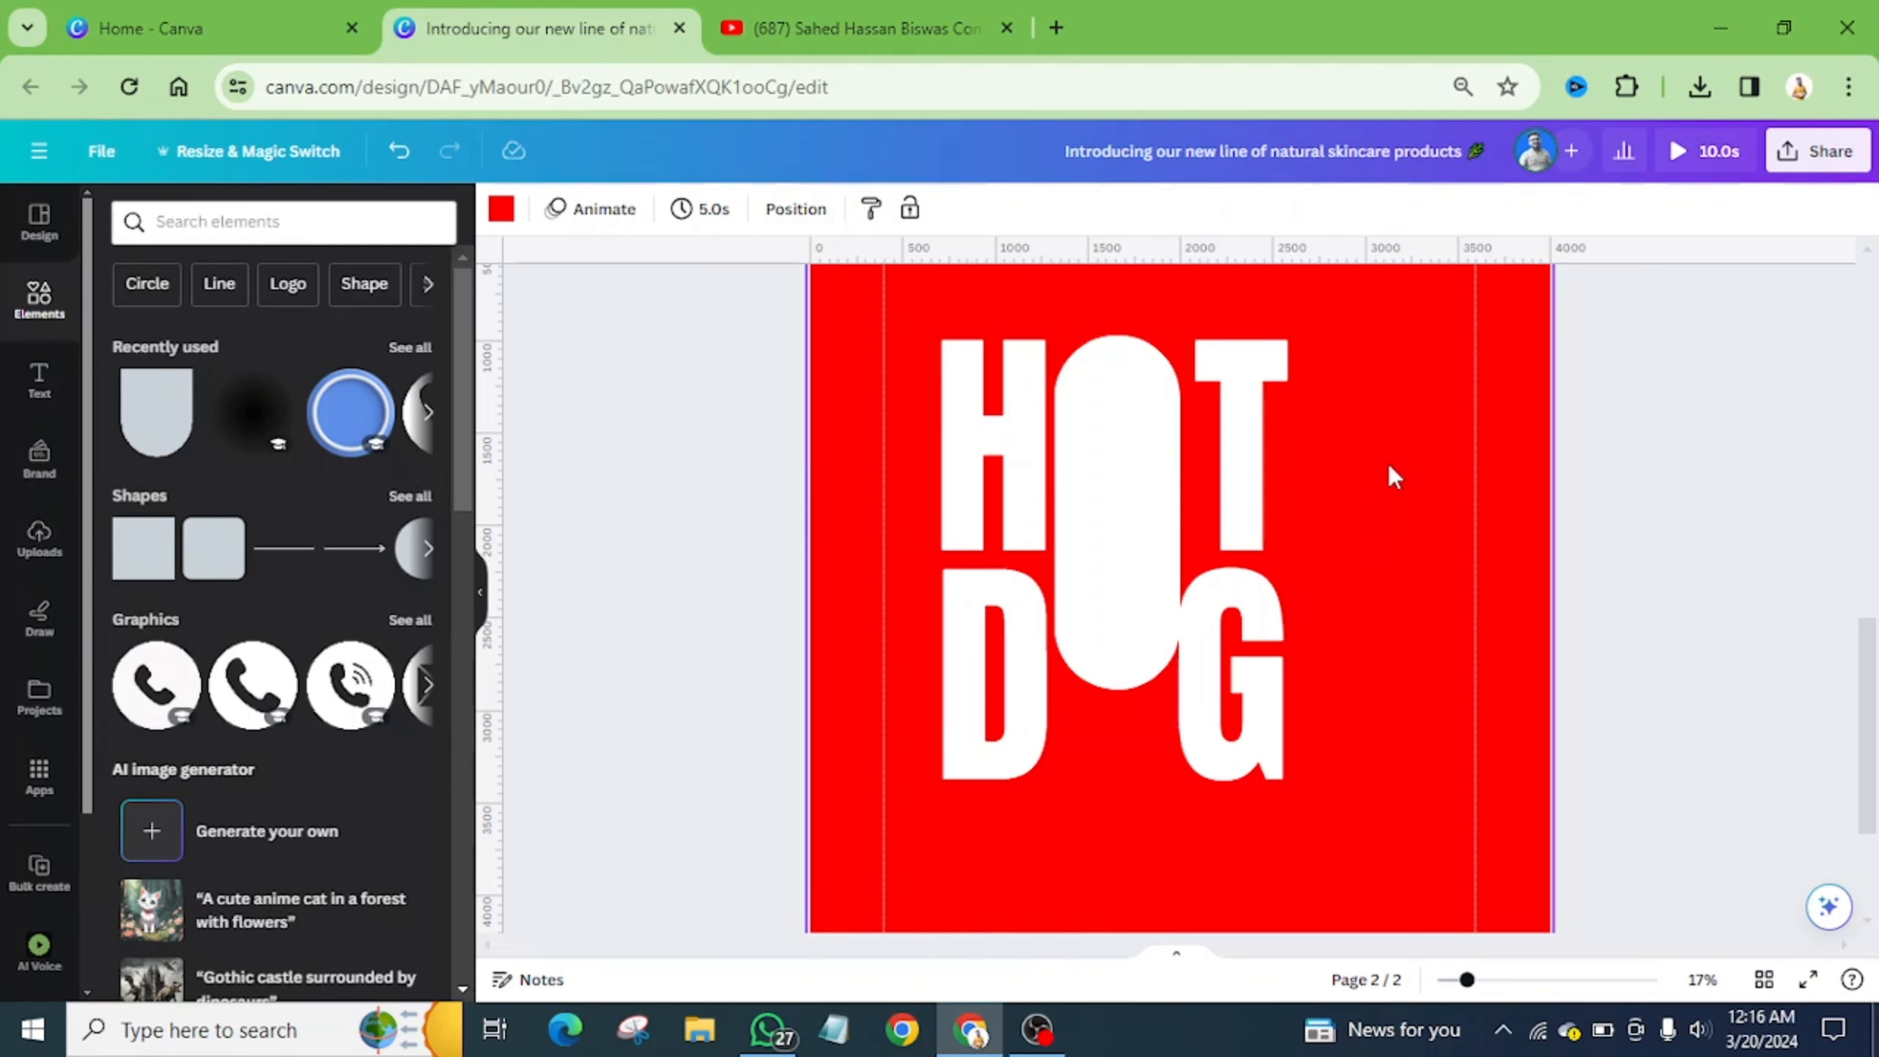
key(r)
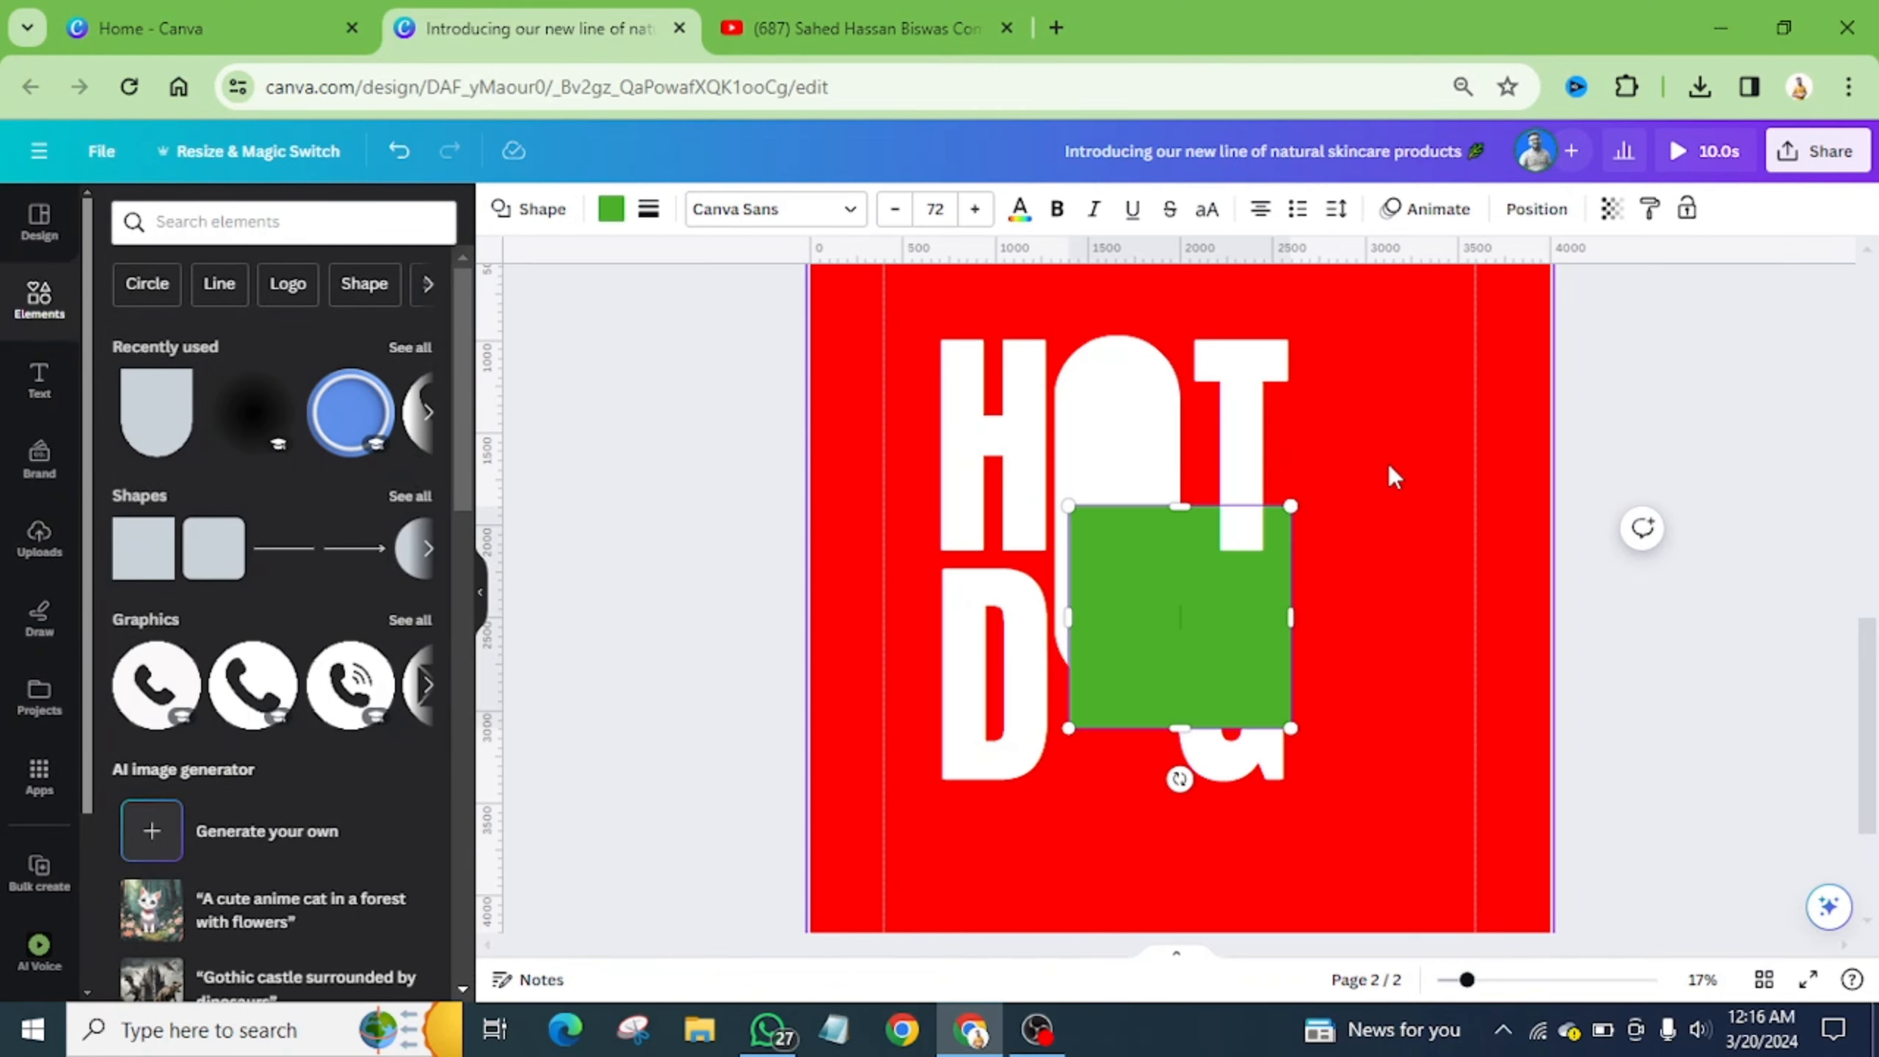
click(1389, 464)
drag(1170, 651, 1434, 550)
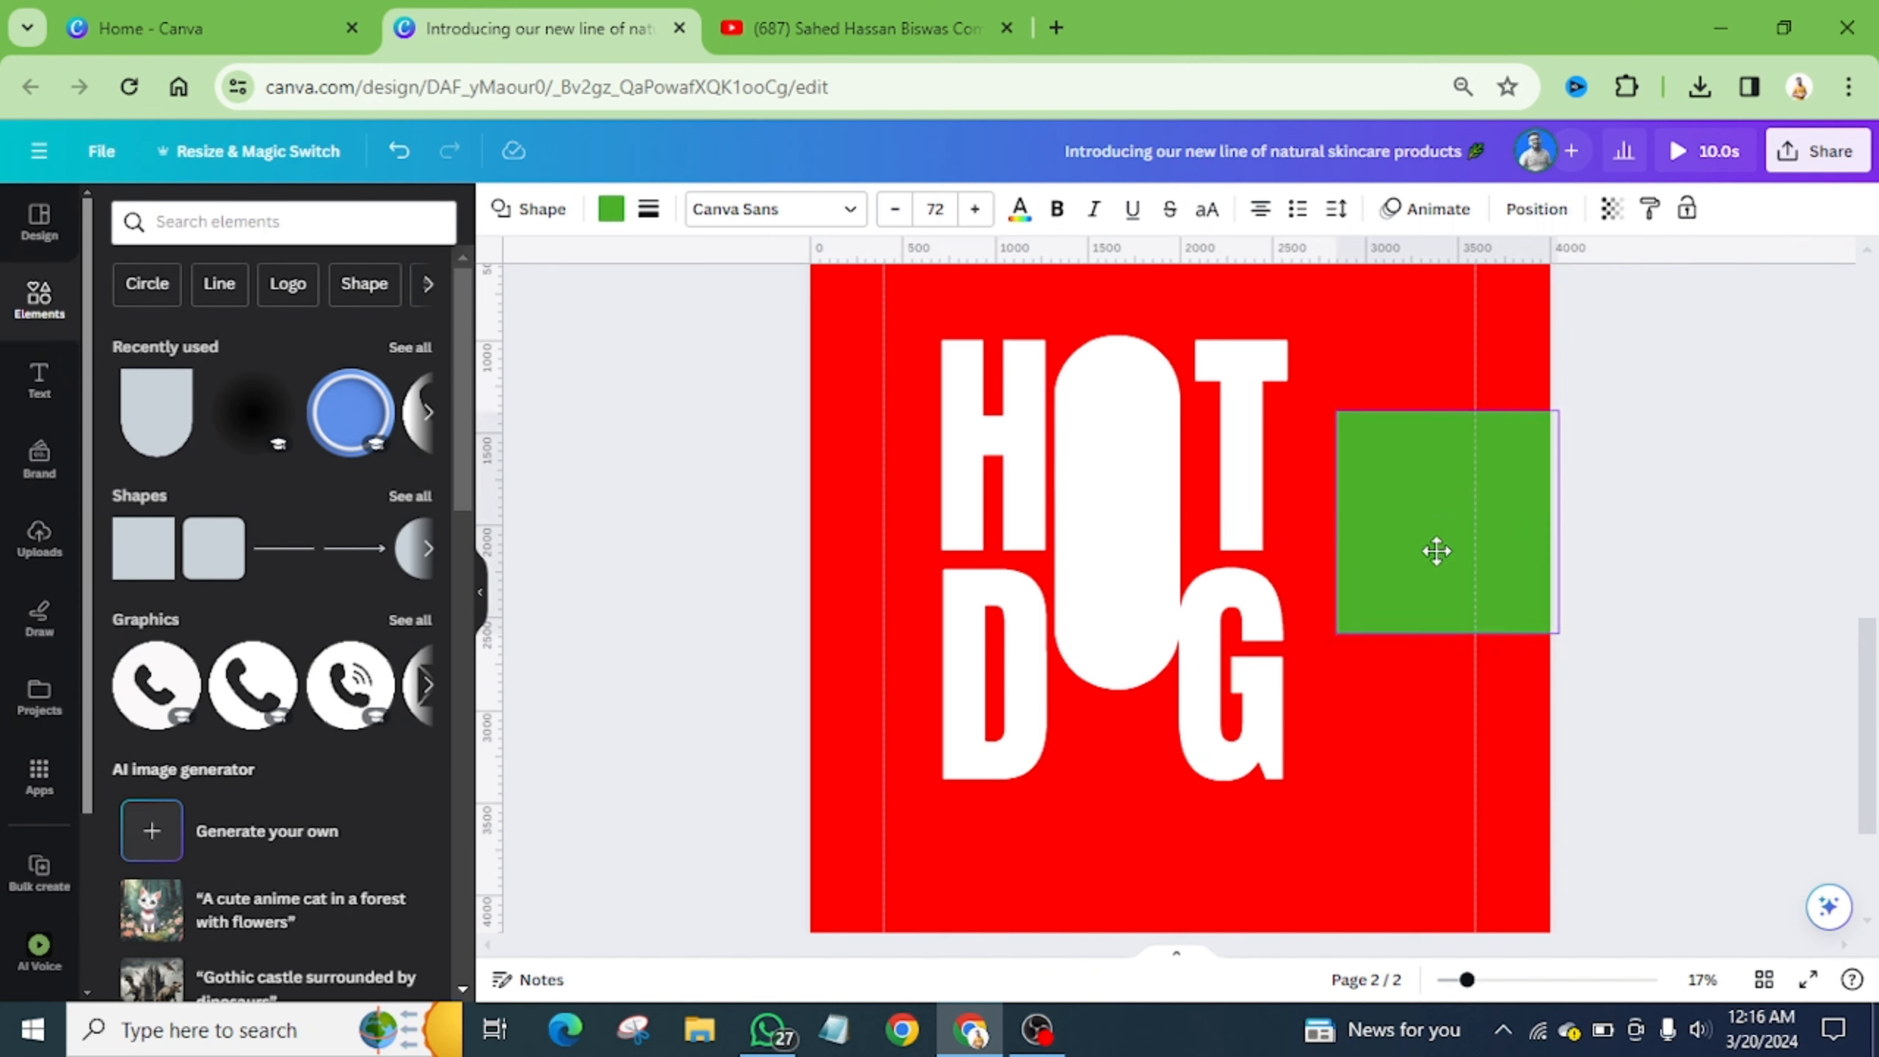
click(137, 497)
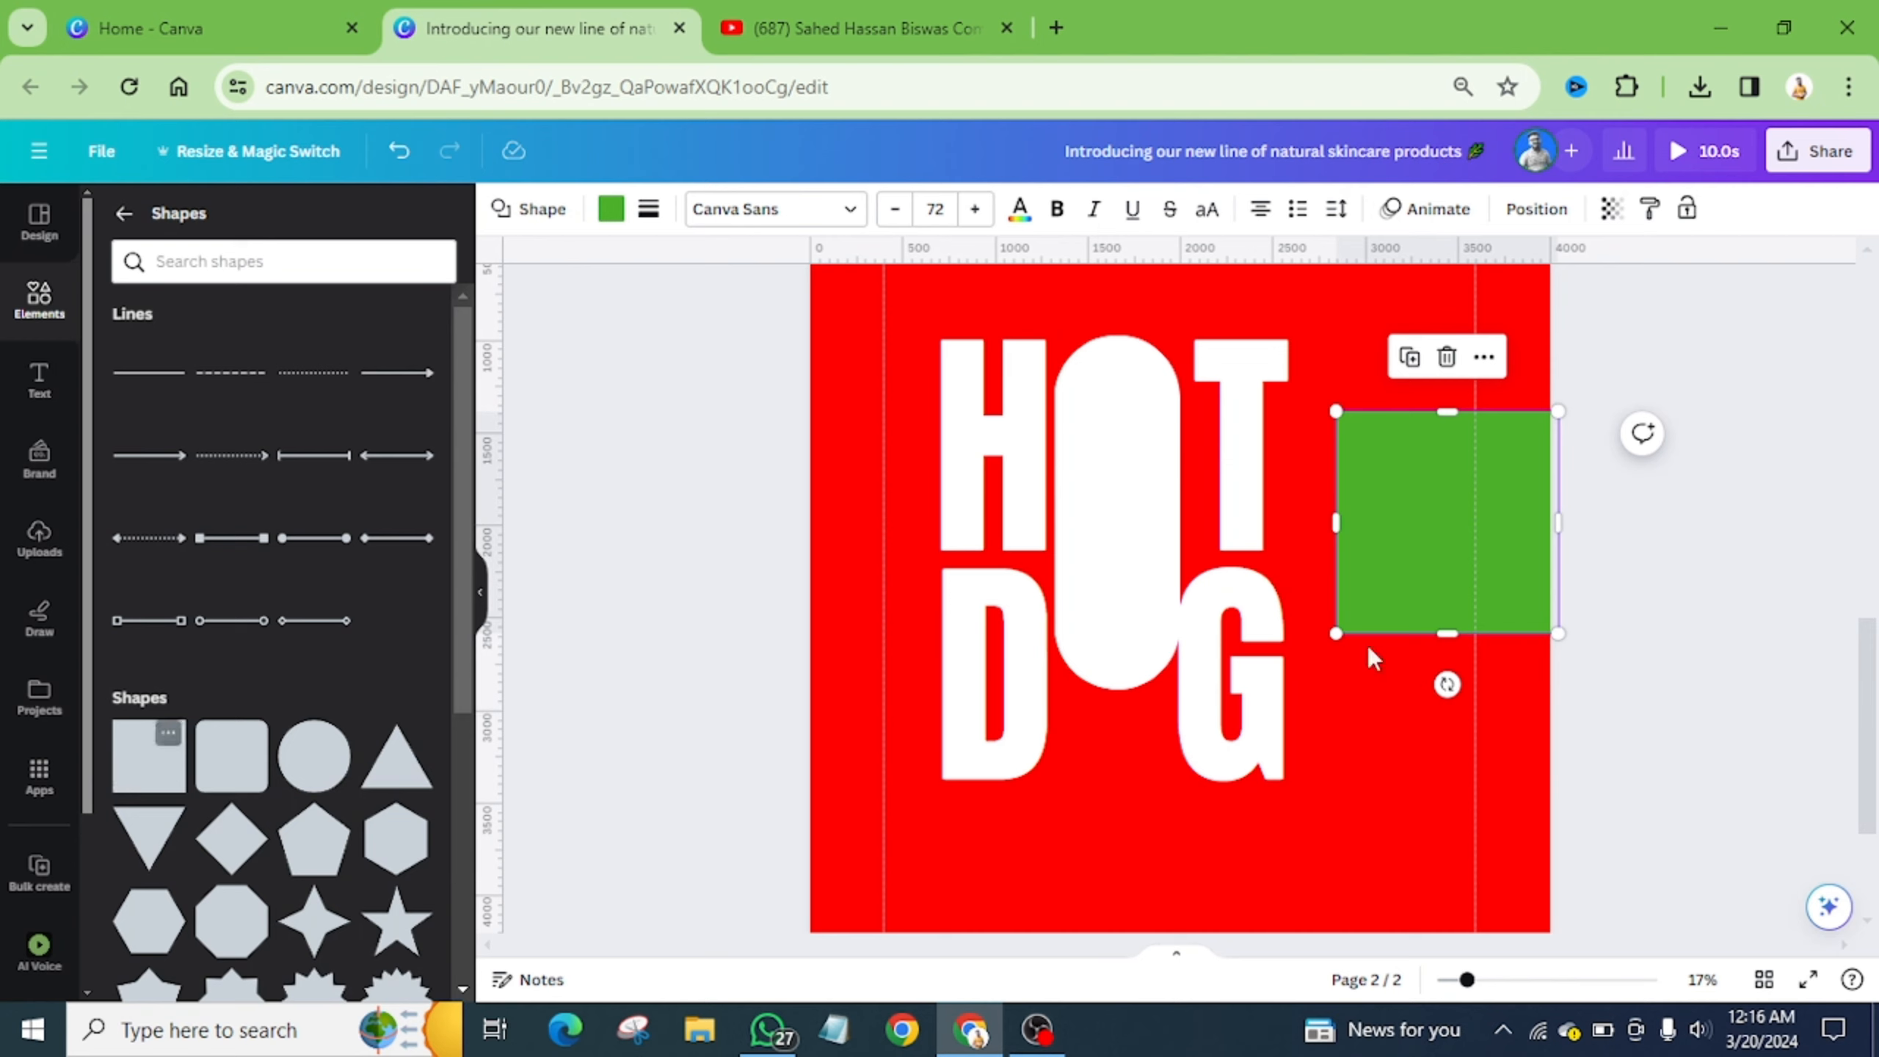
drag(1566, 524, 1372, 562)
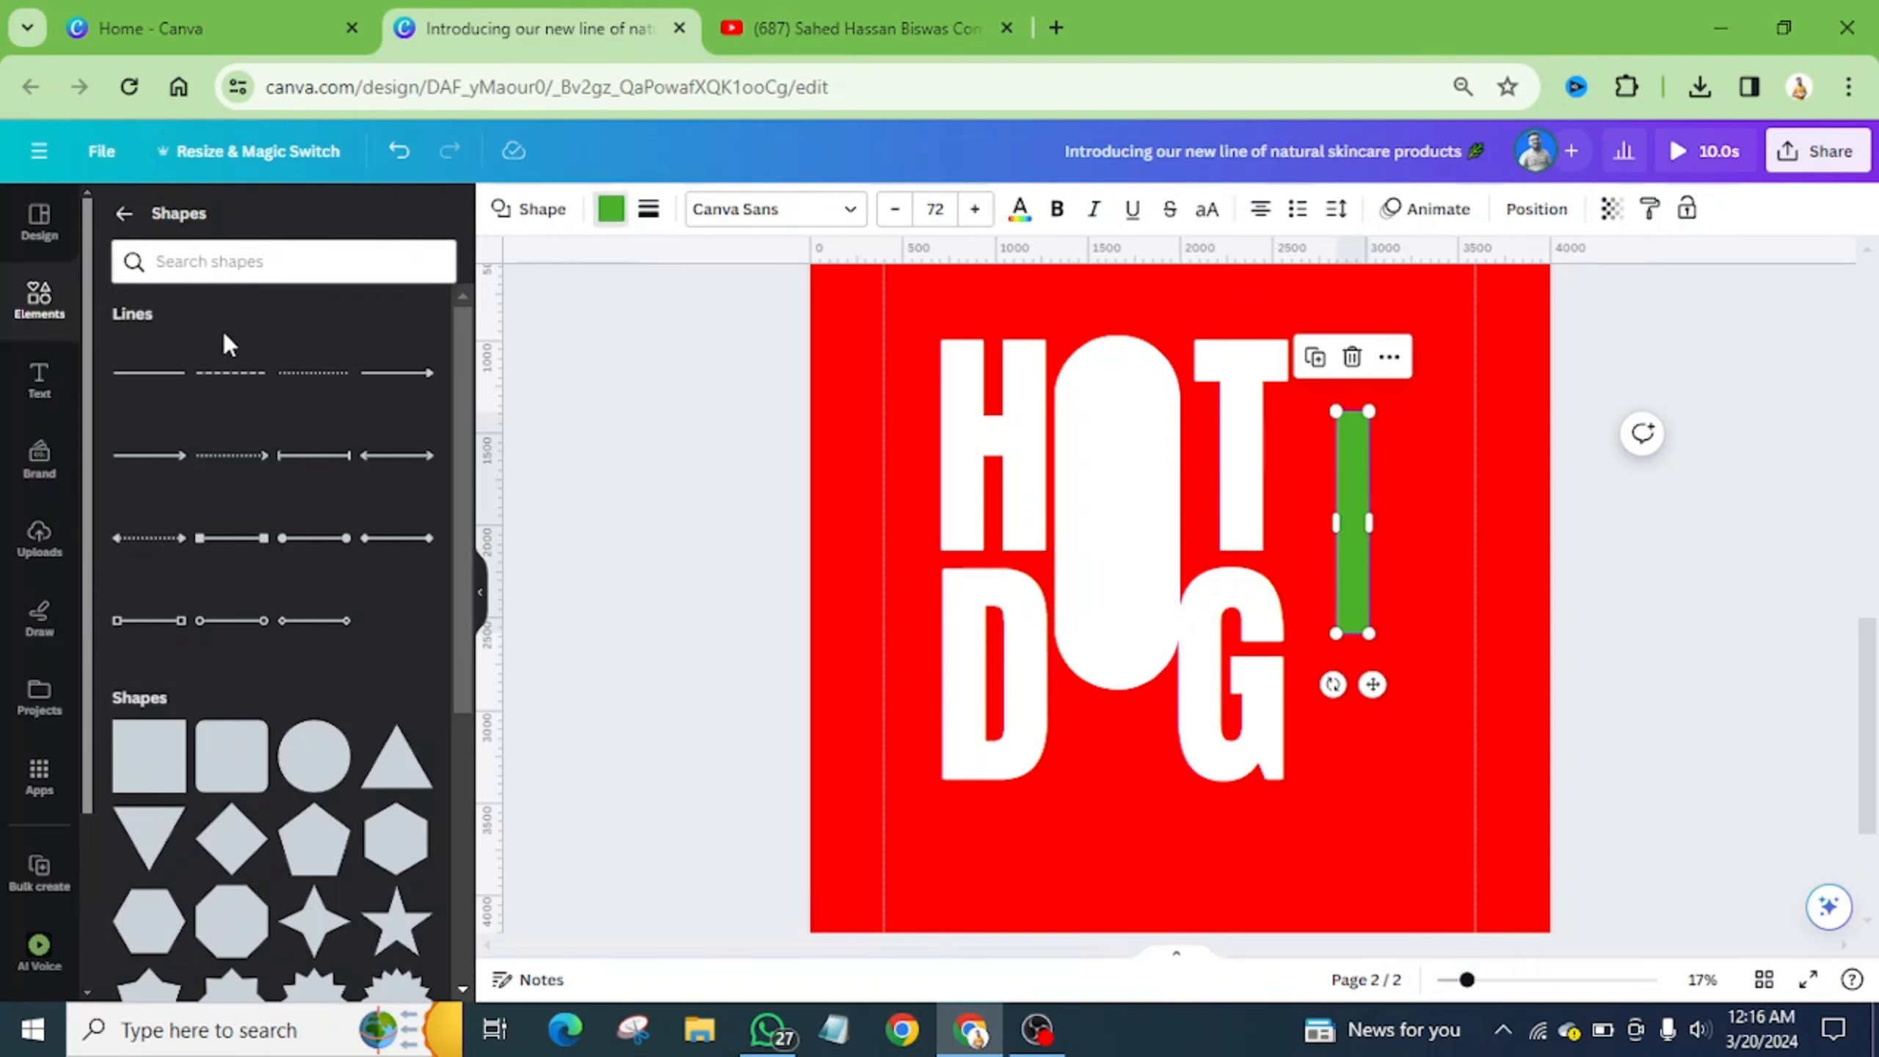
click(123, 213)
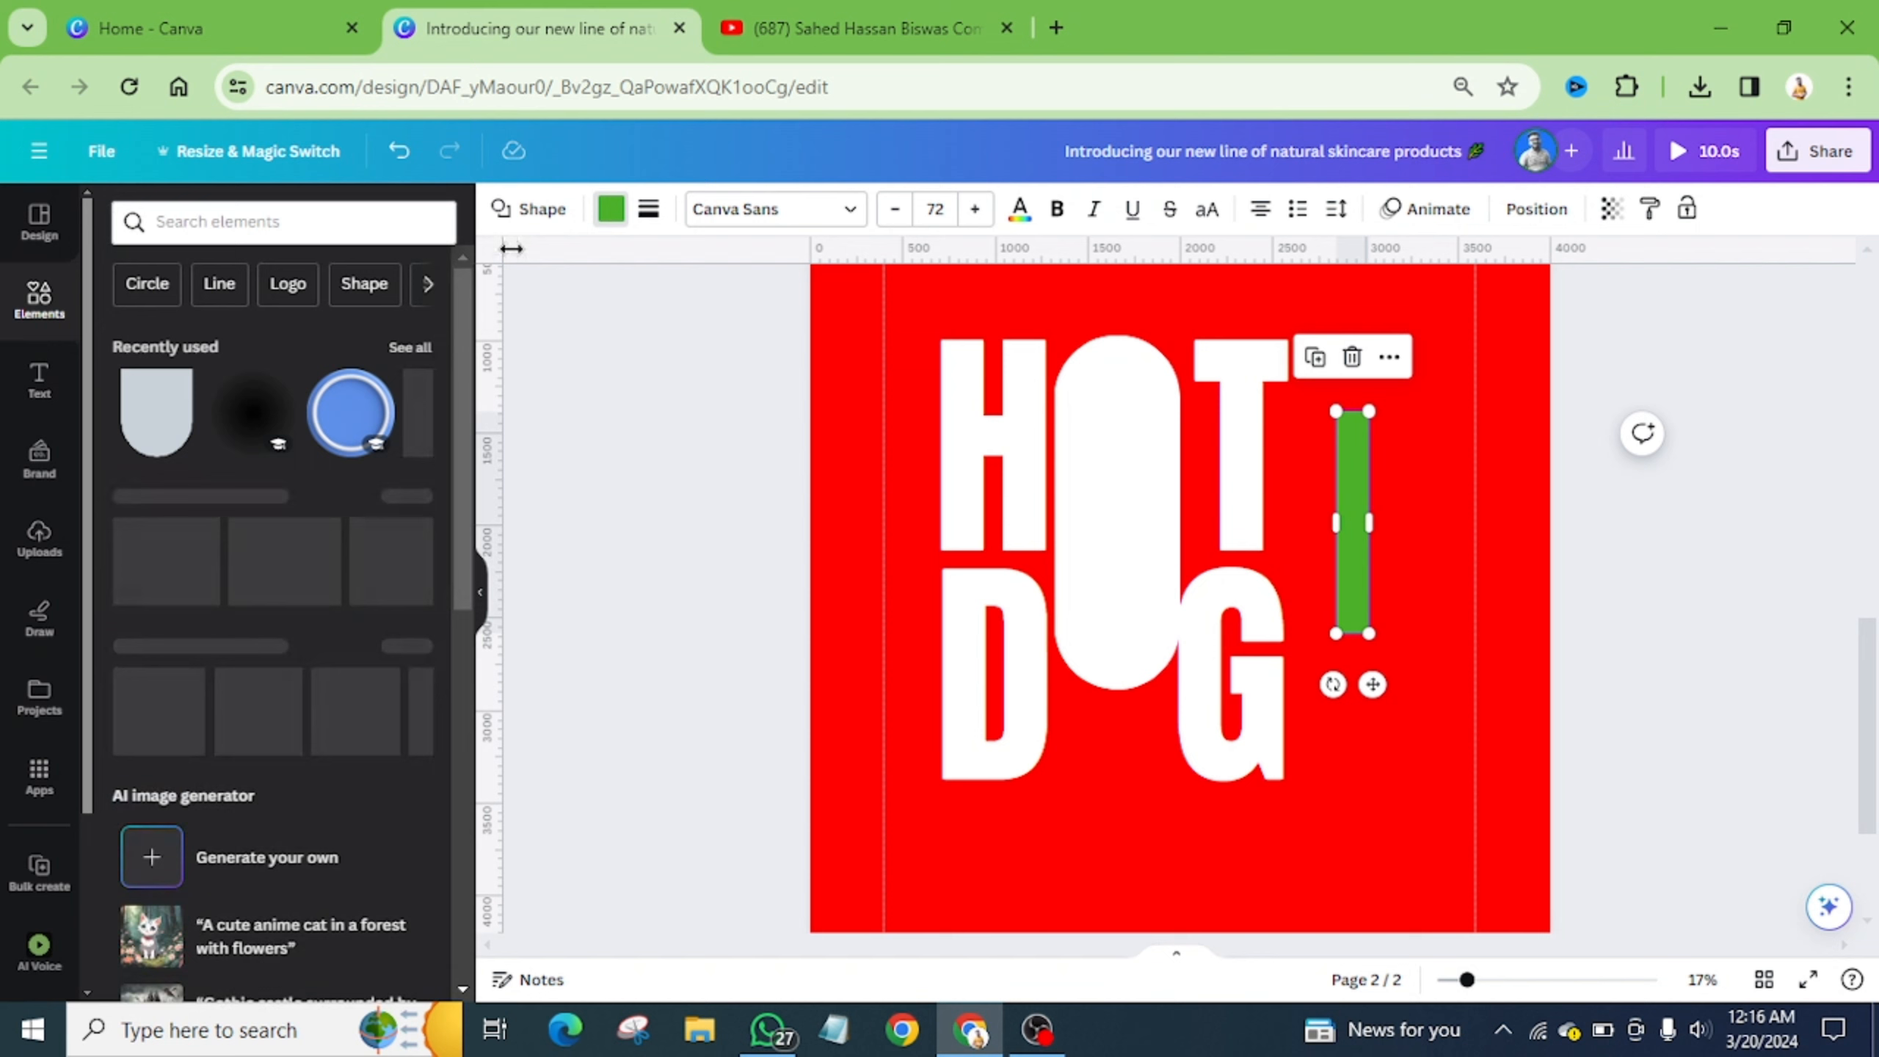
- Colour the bar #ff0000, move it into the centre of the O, and set corner rounding to 100
click(609, 215)
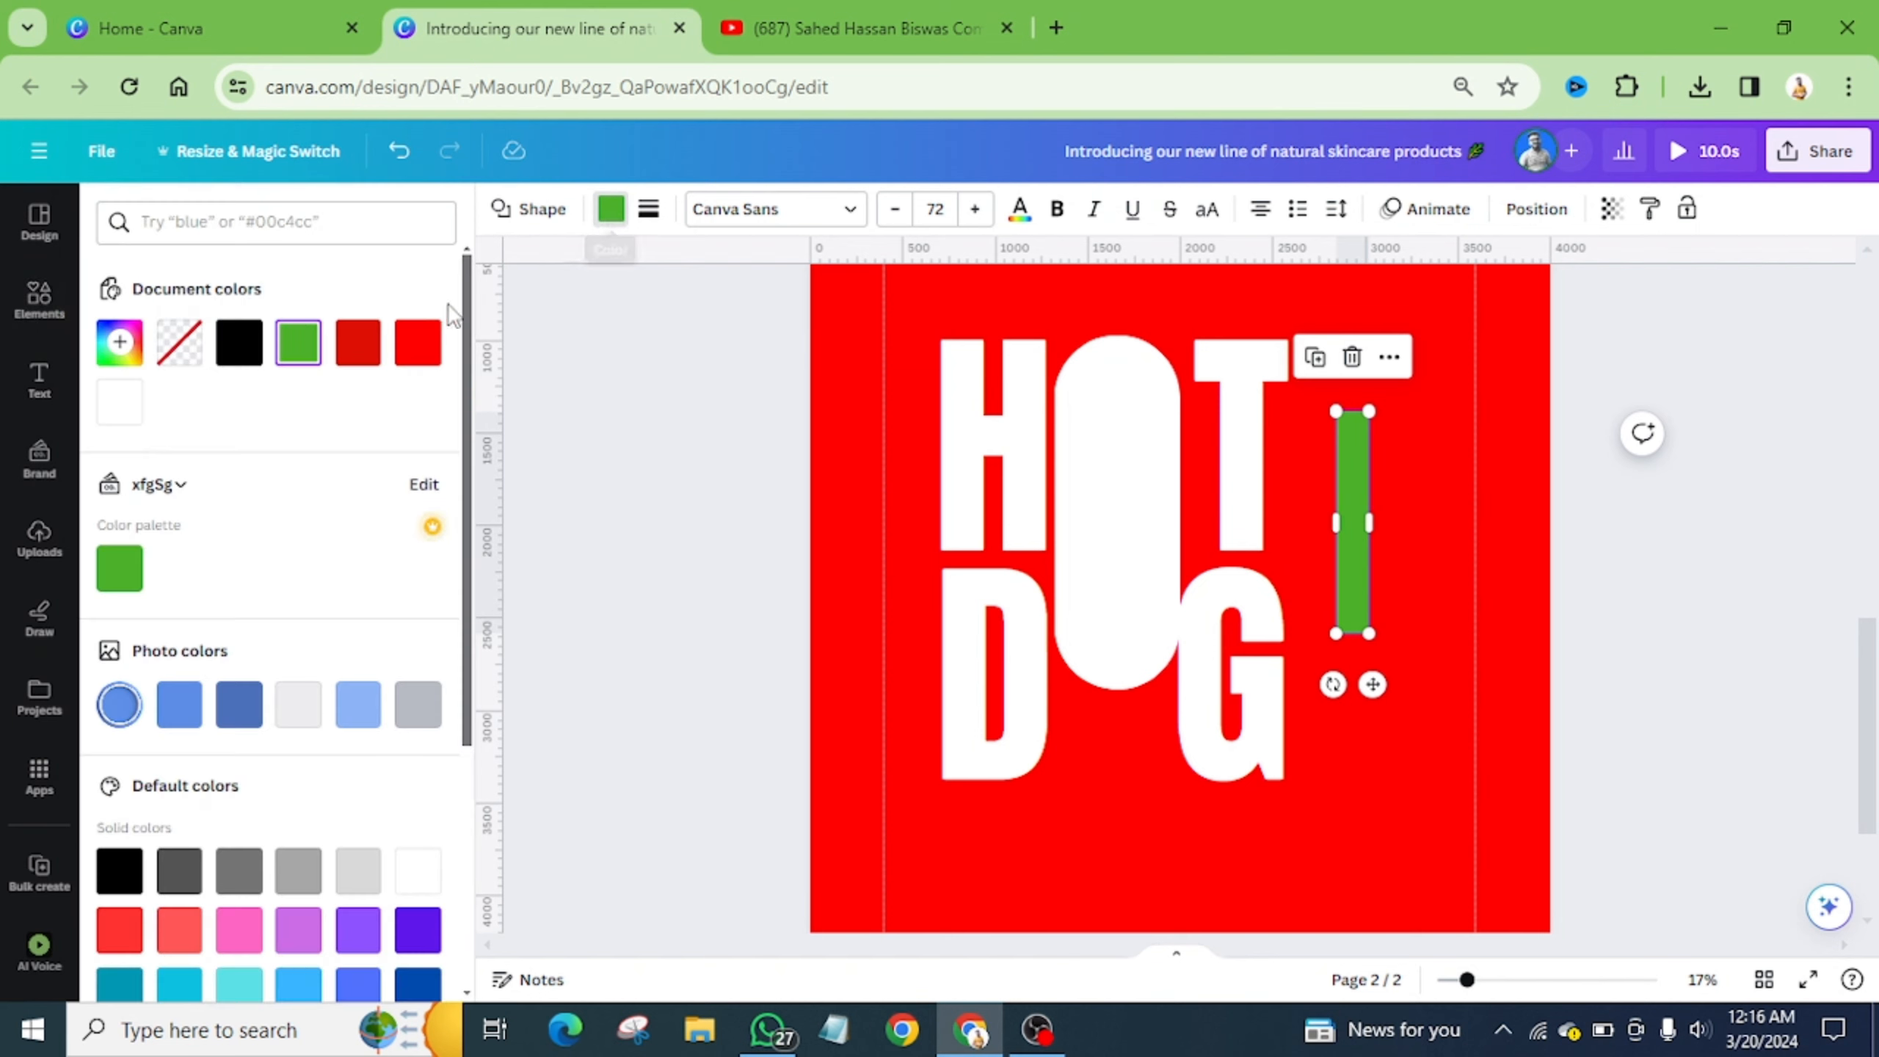
click(416, 348)
drag(1354, 568, 1115, 558)
click(648, 210)
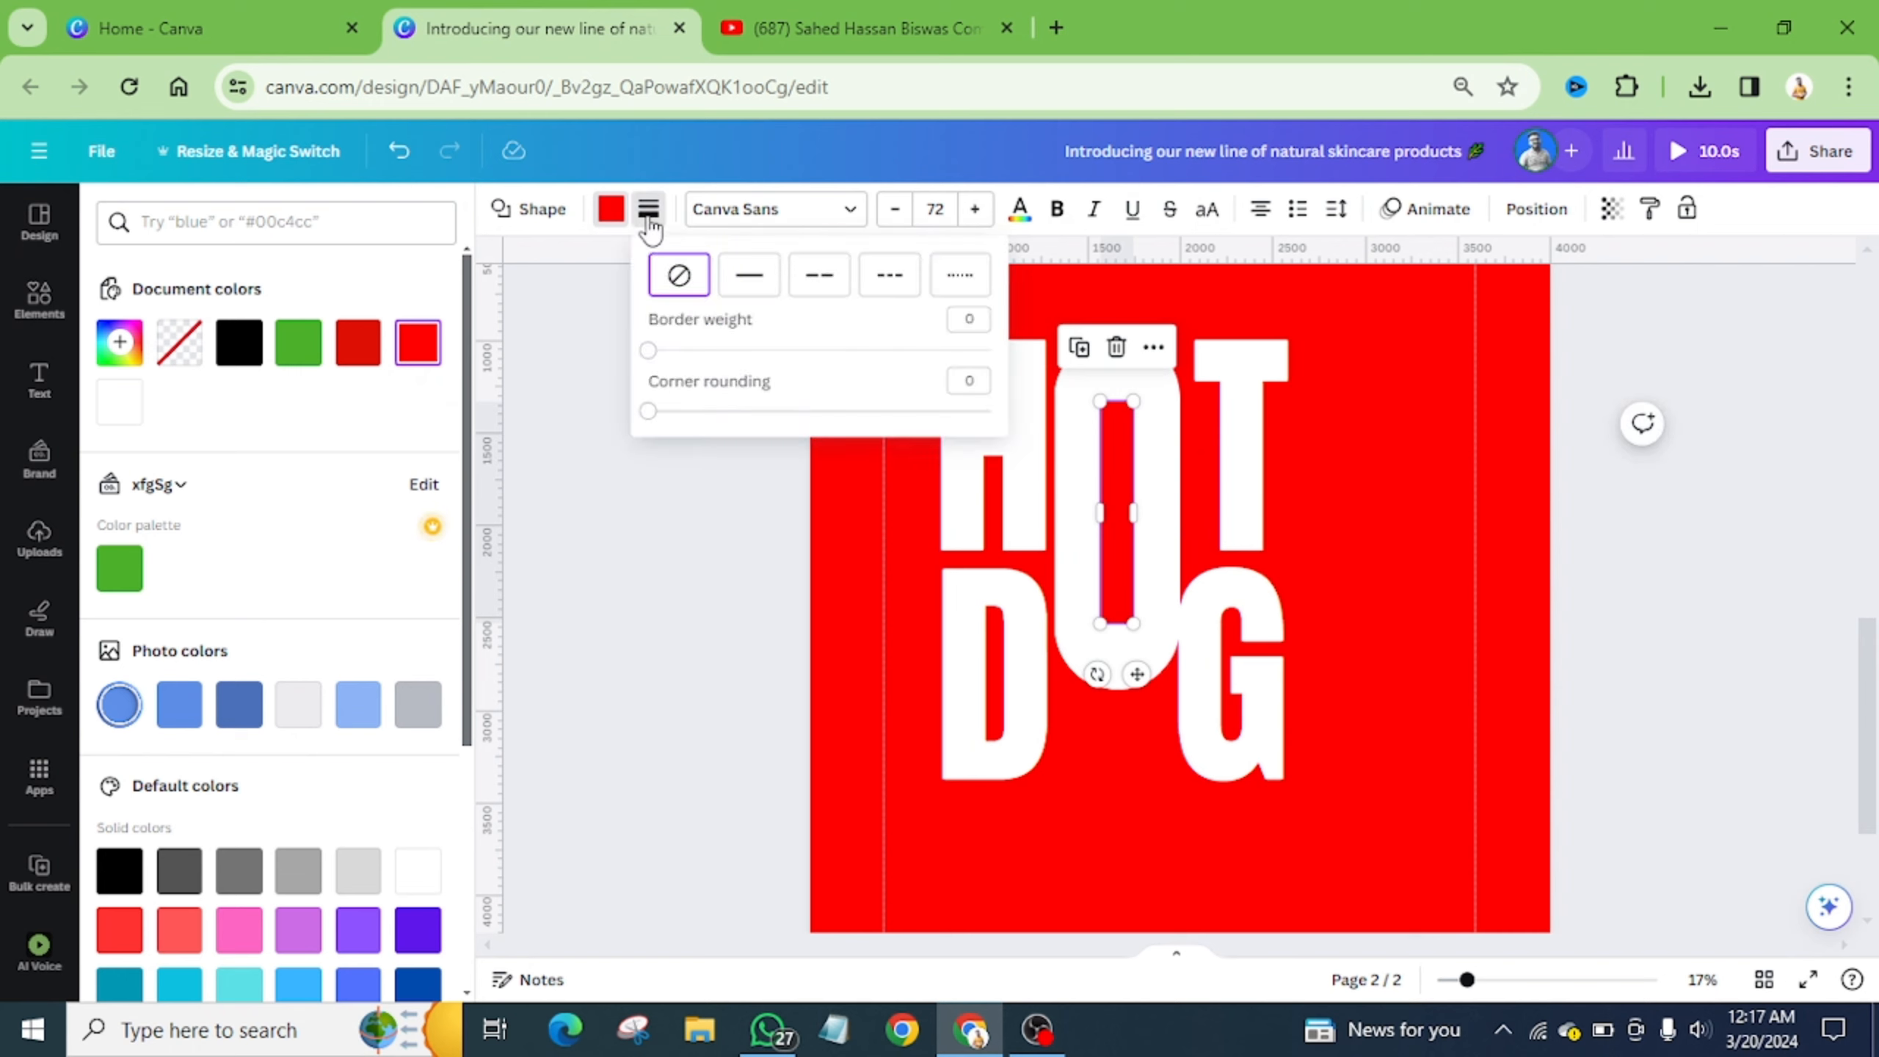
click(648, 411)
drag(648, 412, 1019, 432)
- Move the H right against the O and raise it slightly
click(1459, 508)
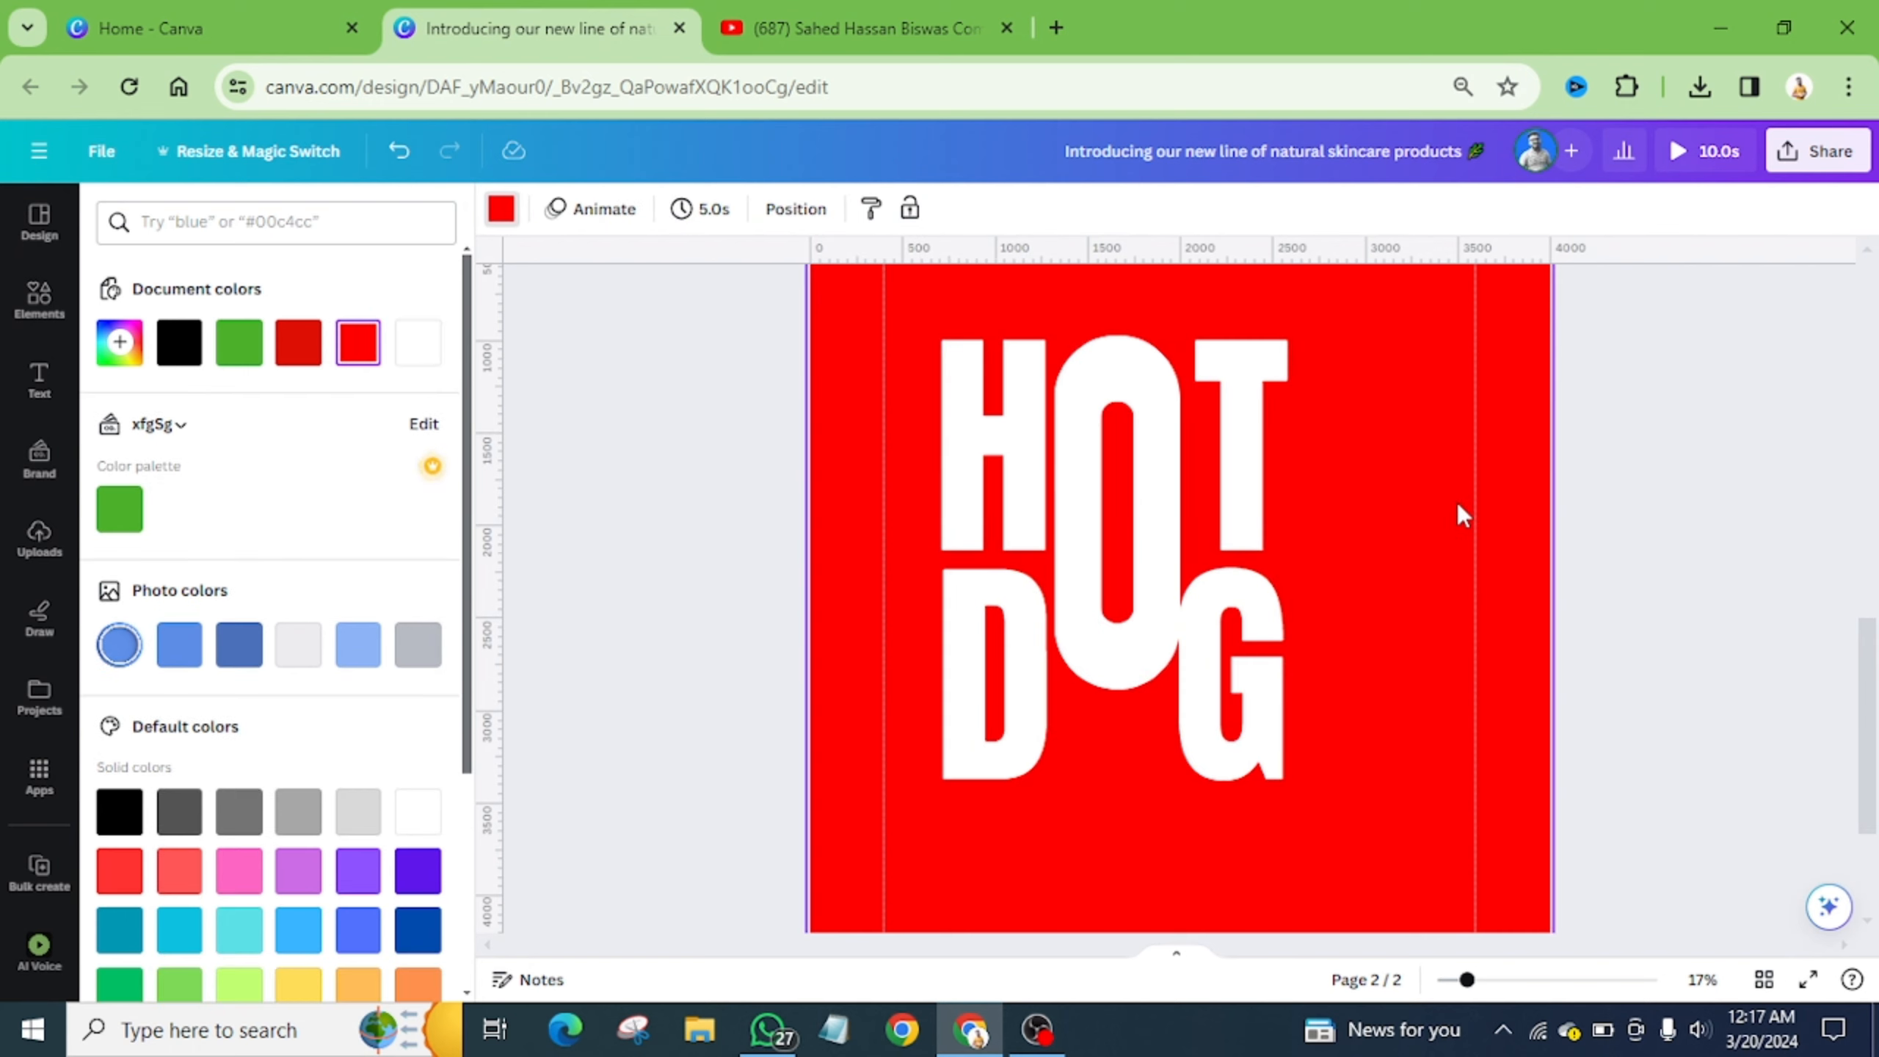
scroll(1263, 496, up, 2)
scroll(1261, 489, up, 2)
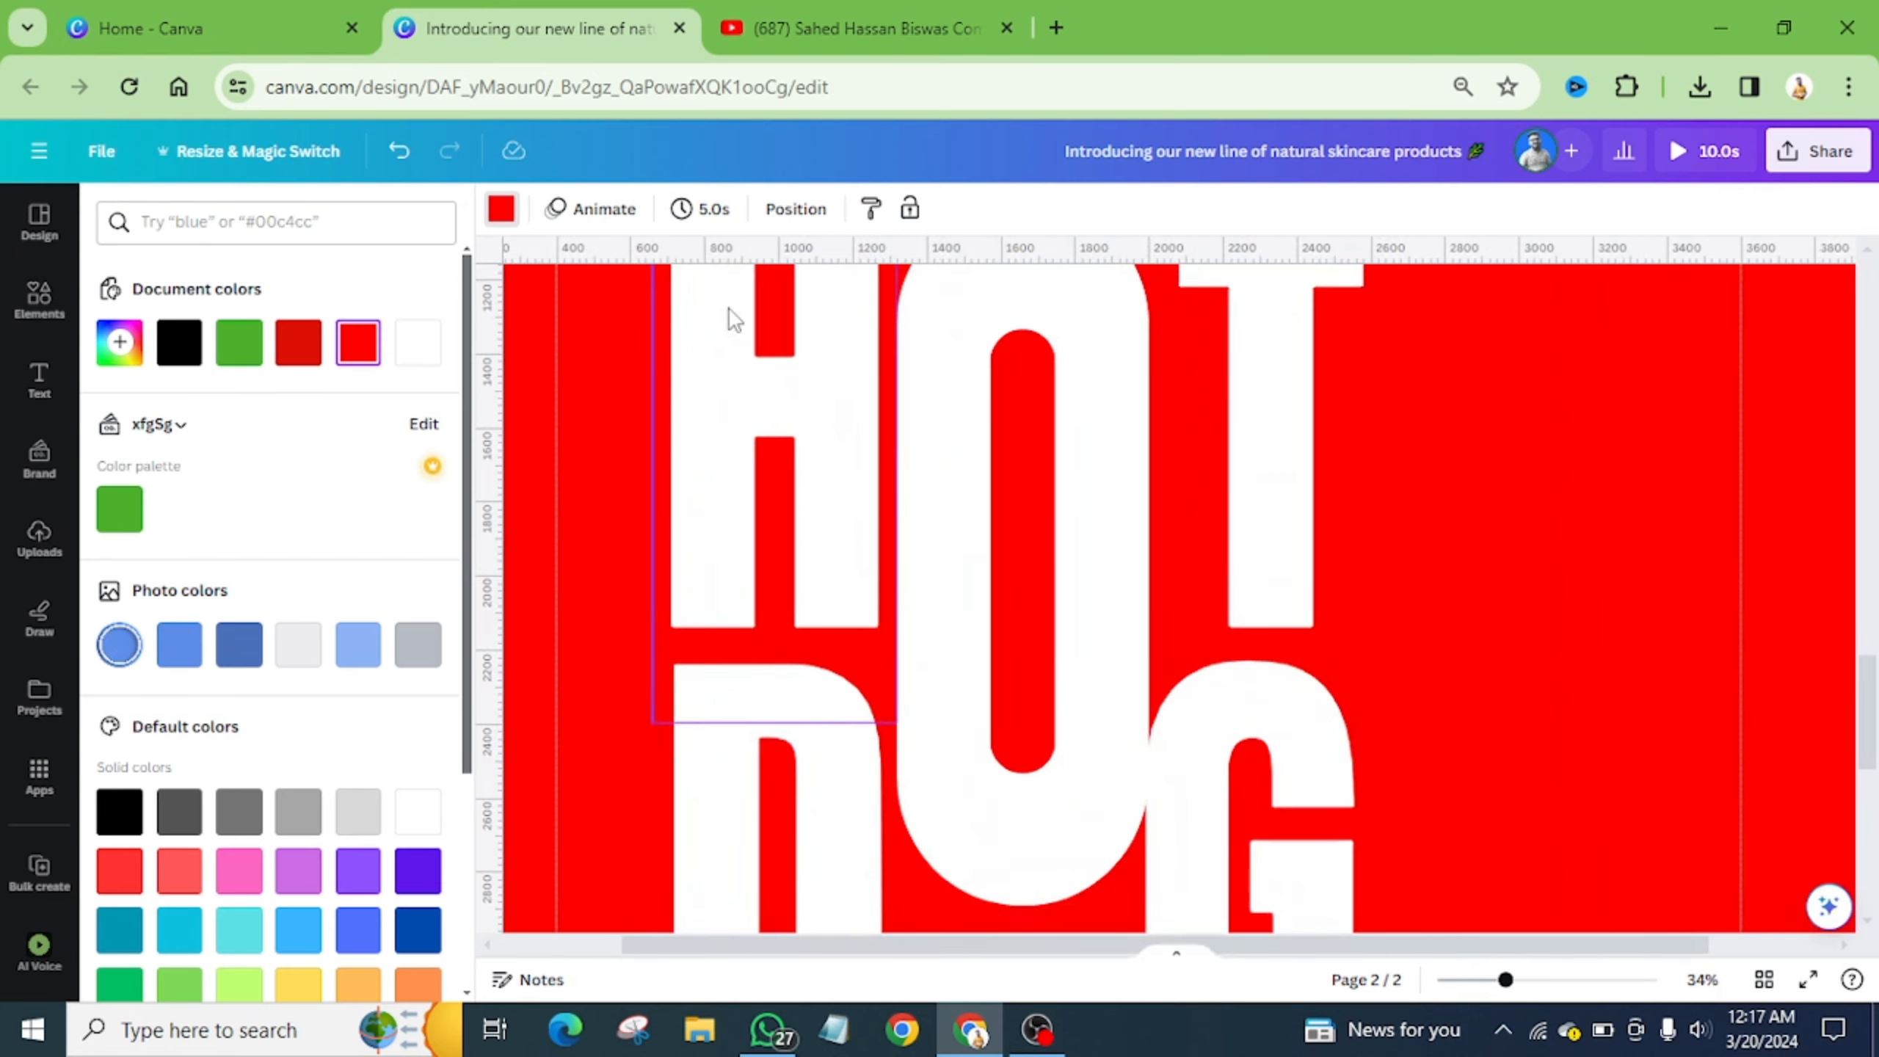
scroll(728, 474, down, 2)
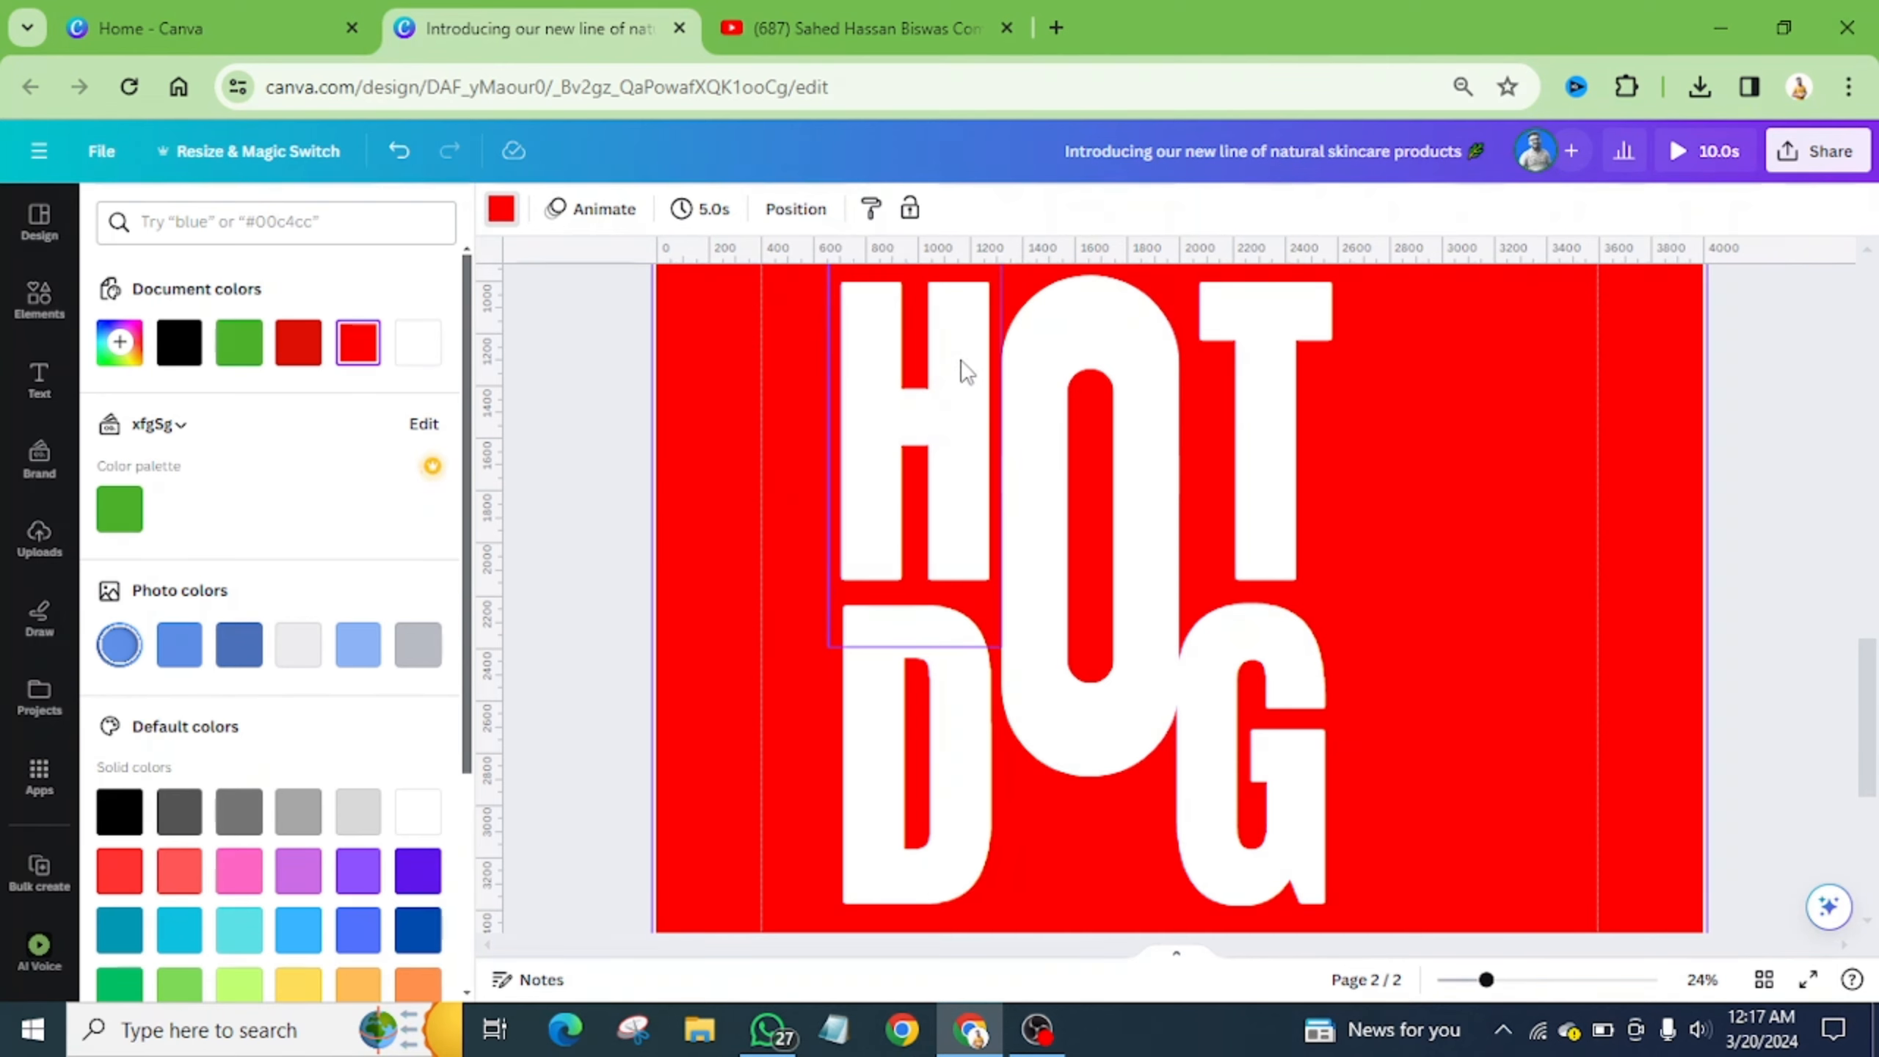
scroll(967, 370, up, 2)
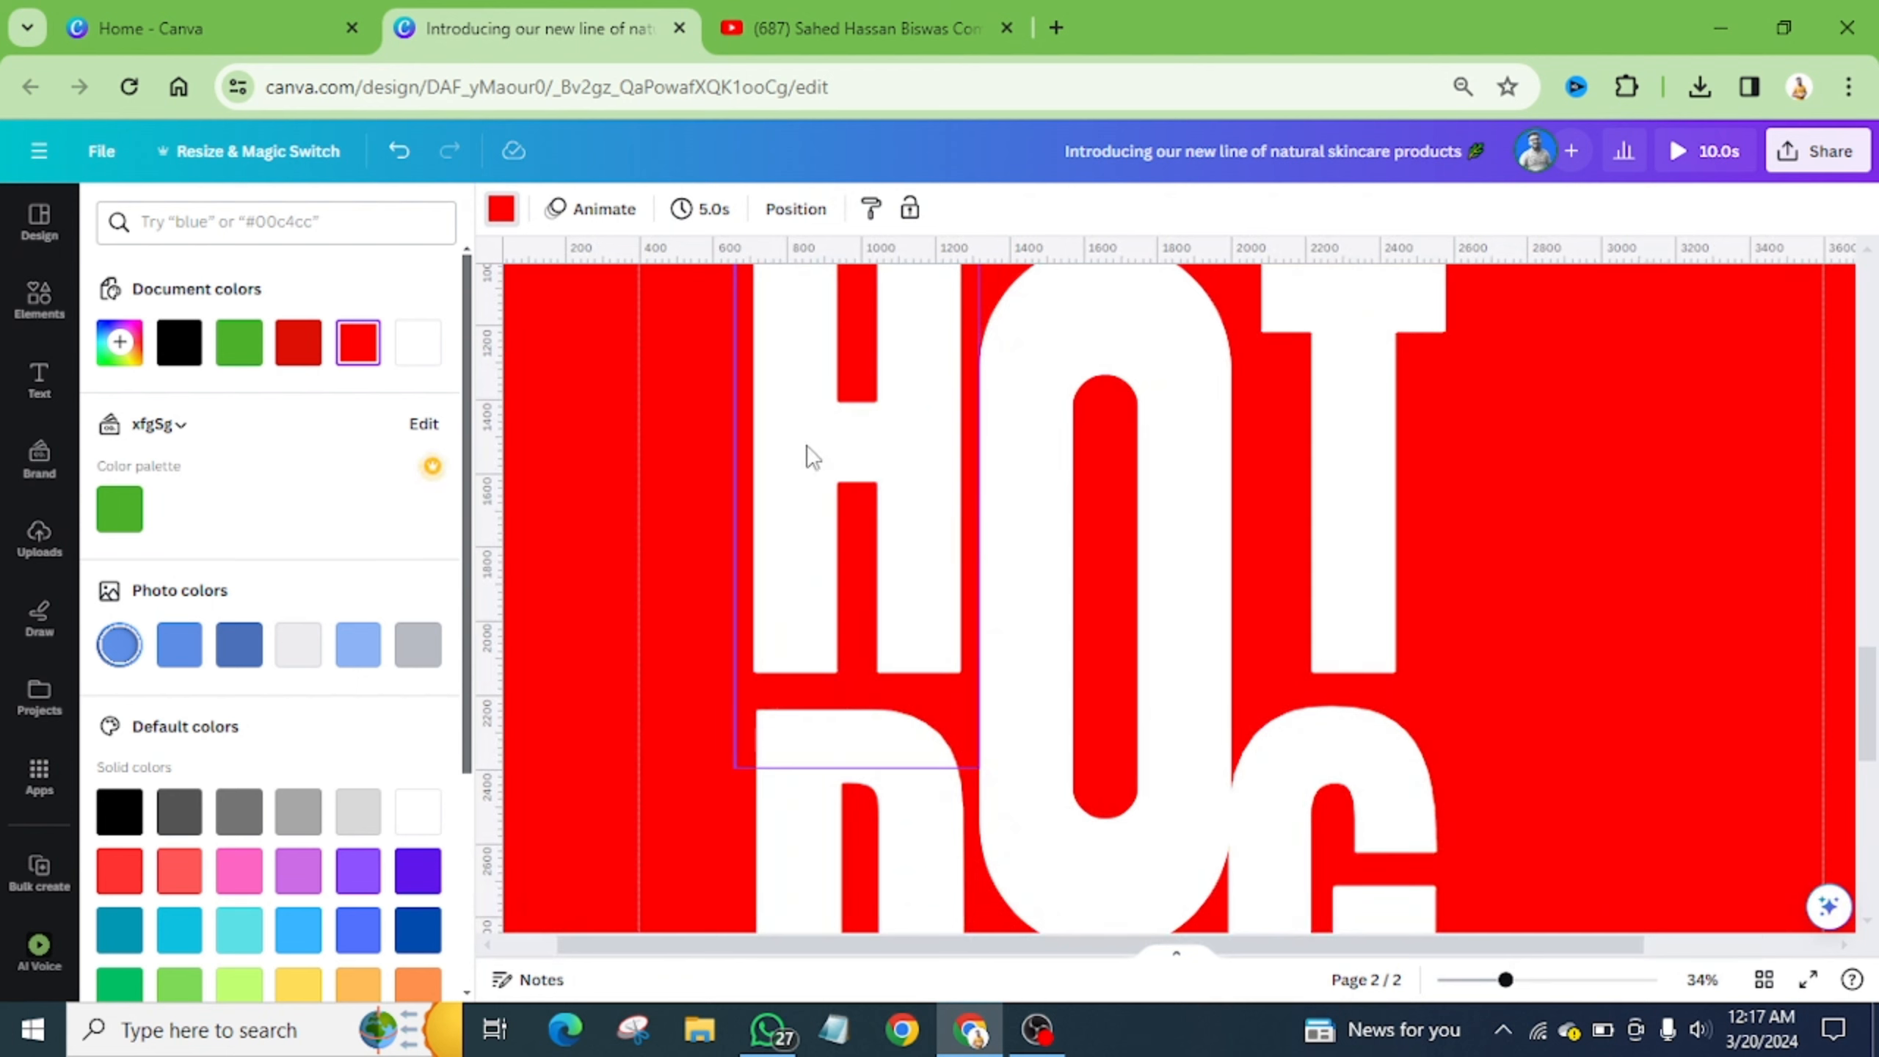
drag(817, 456, 1046, 421)
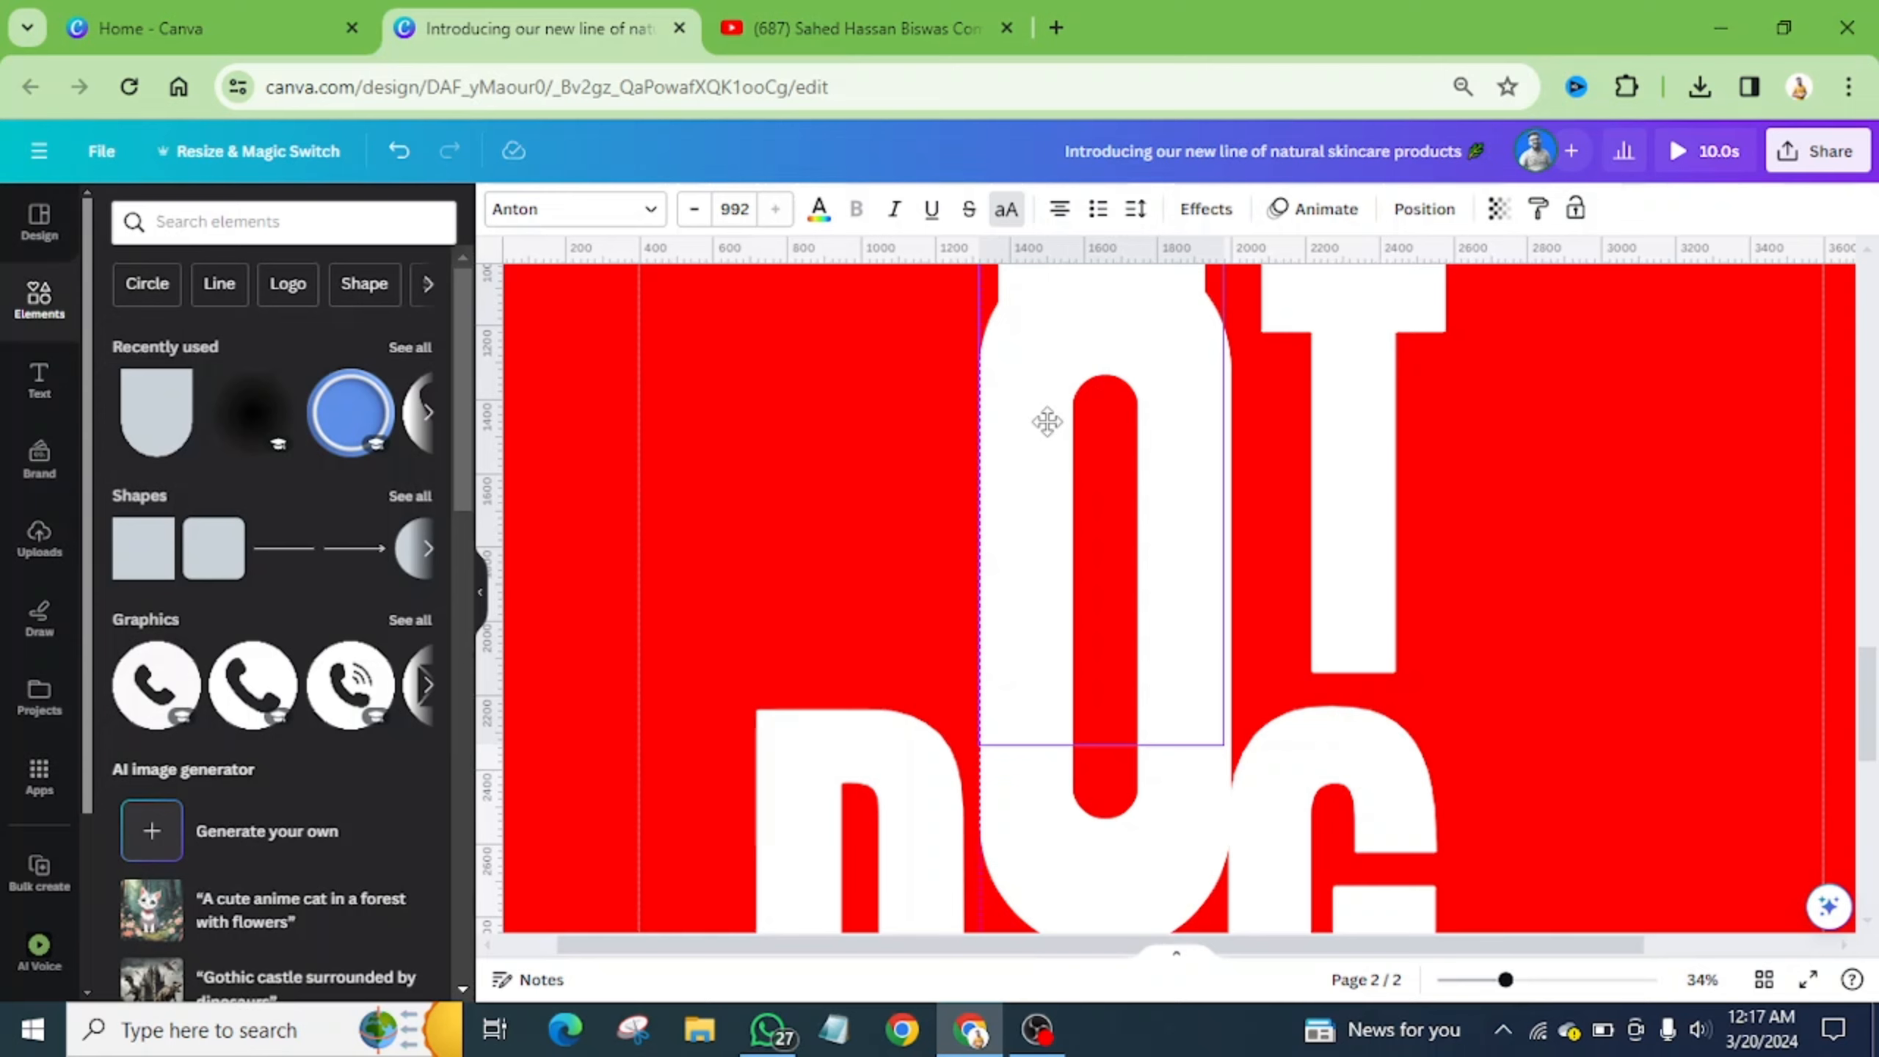
drag(1047, 421, 1046, 421)
scroll(1113, 470, up, 3)
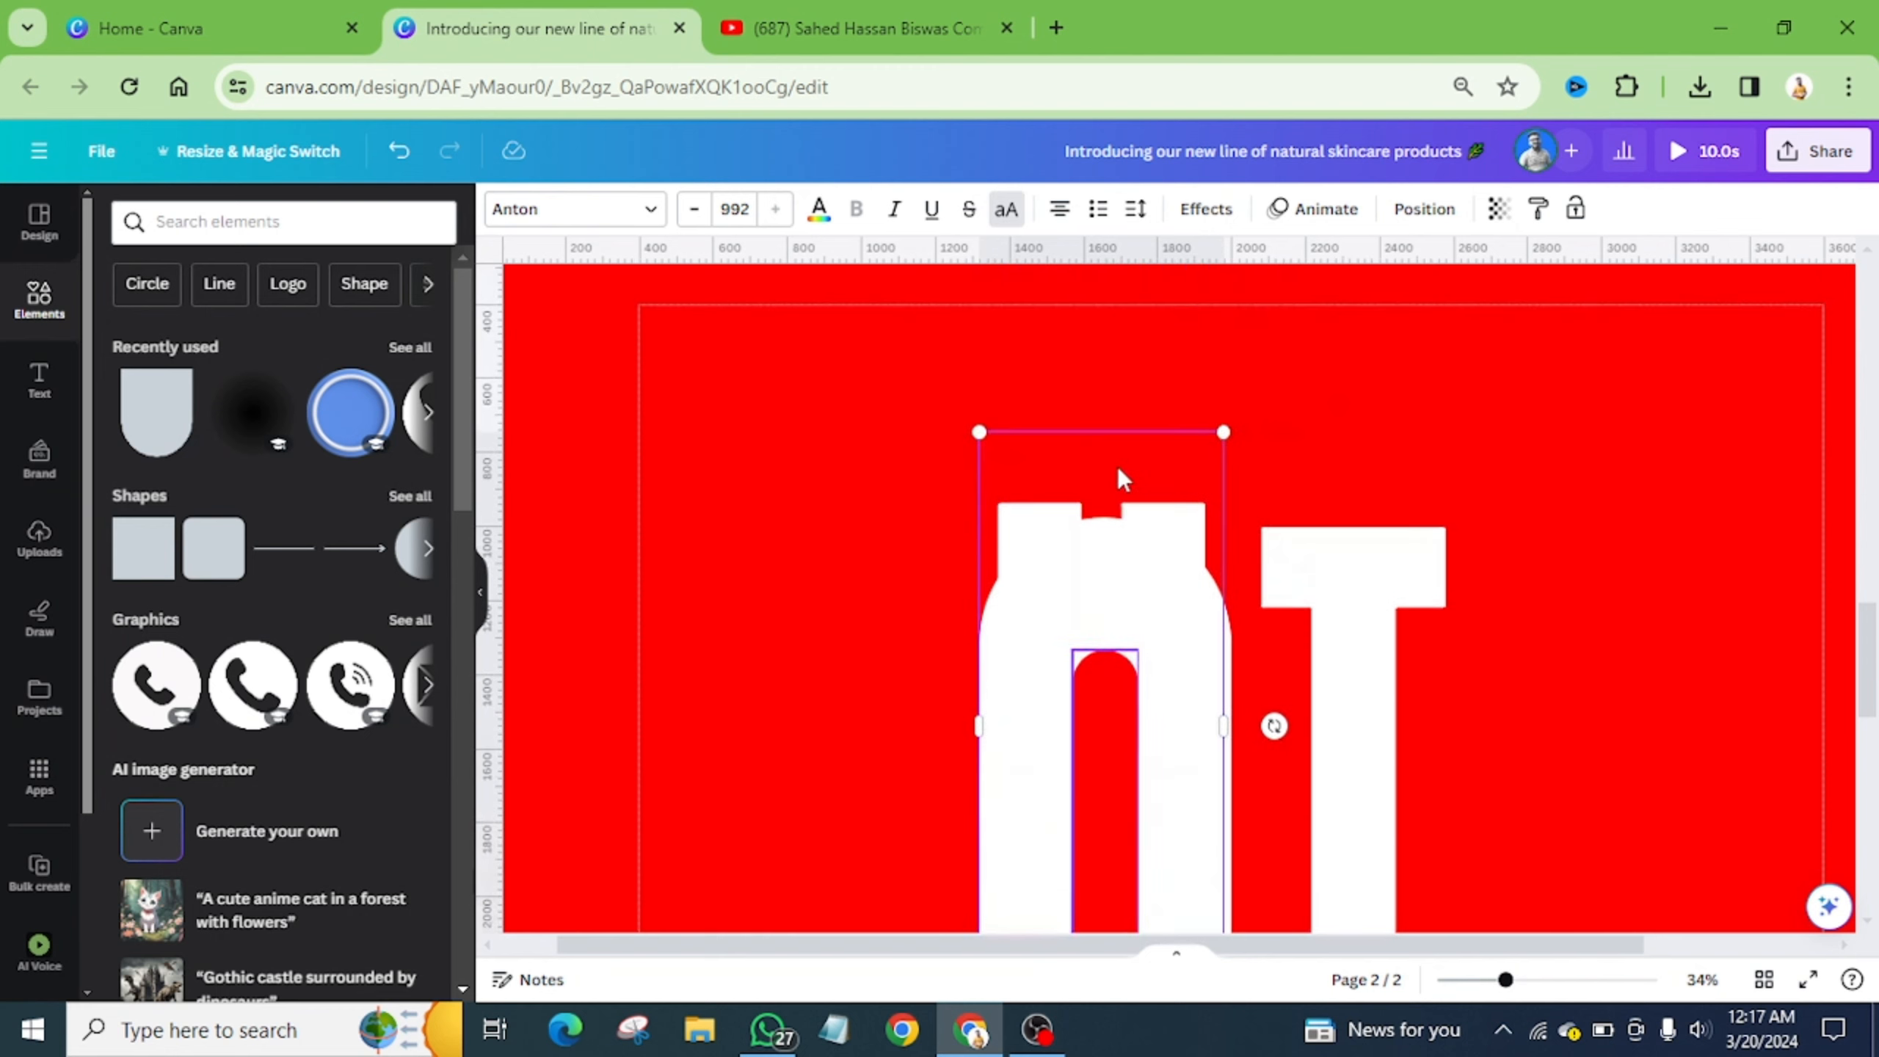
scroll(1145, 546, down, 2)
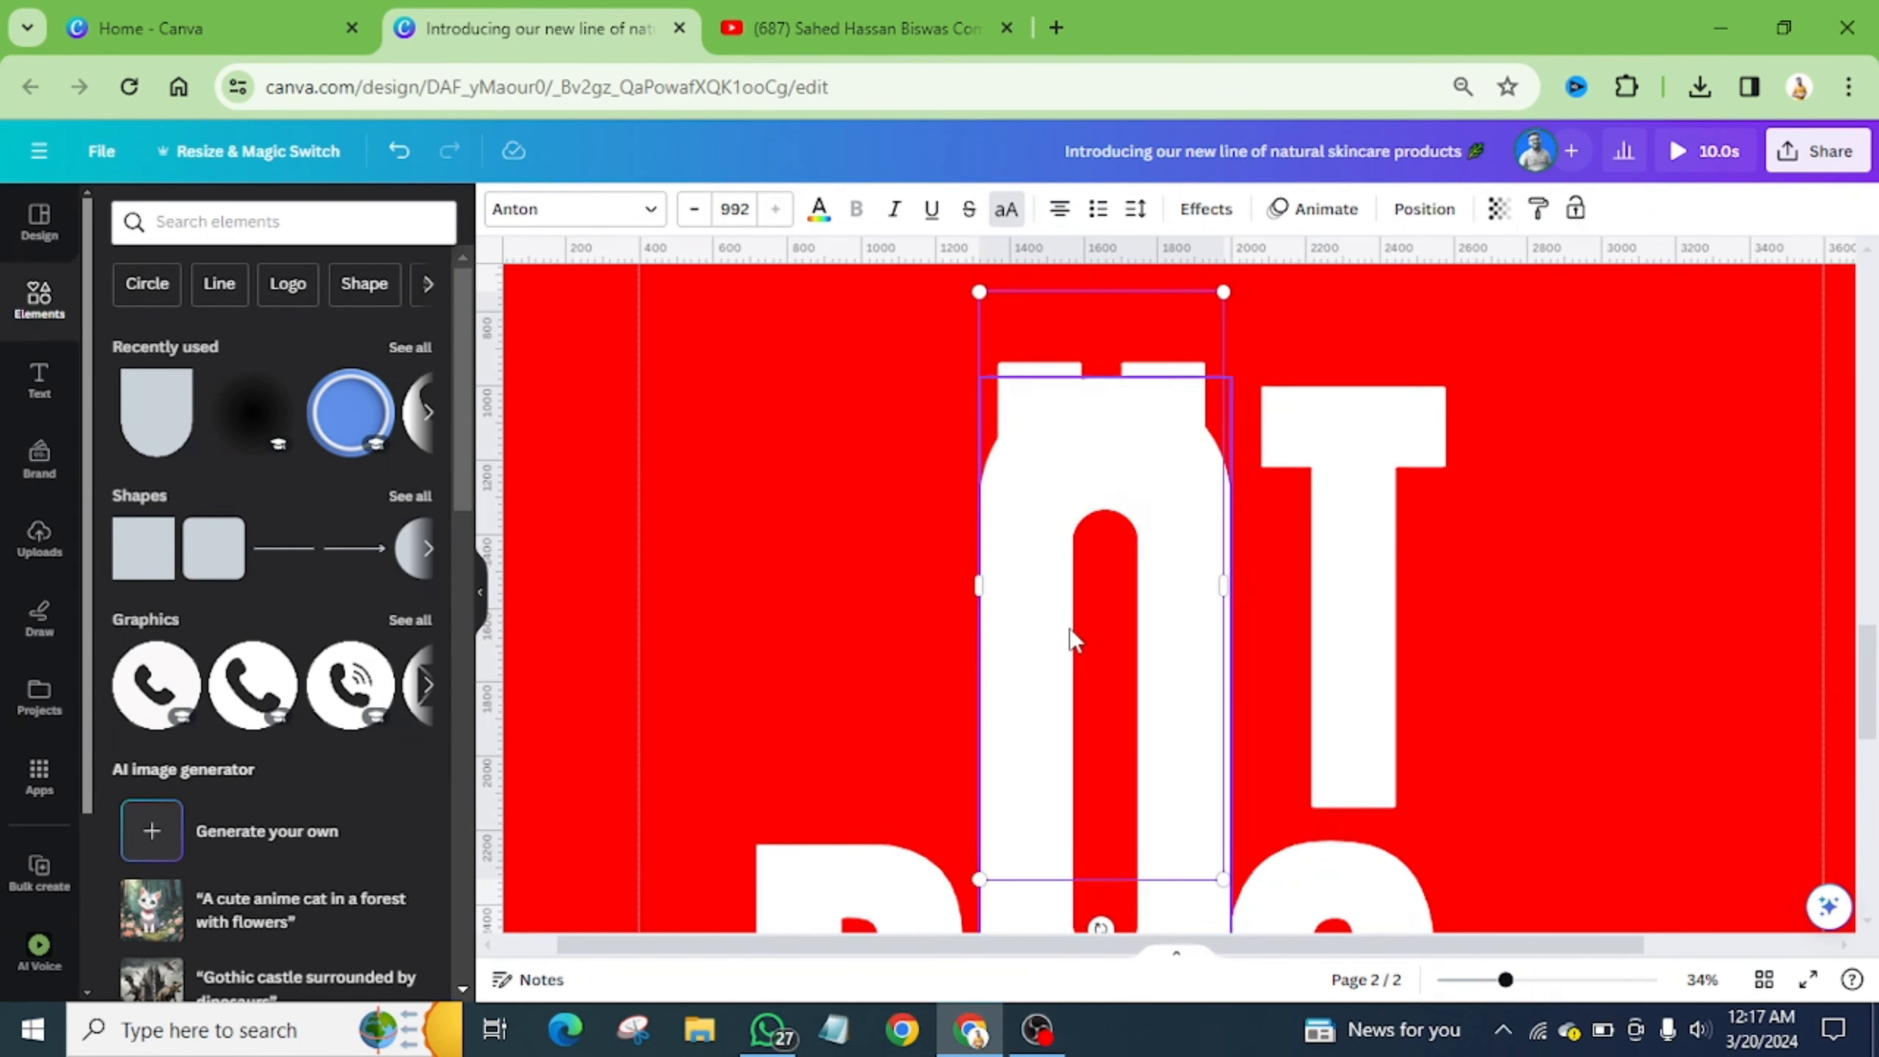
scroll(1075, 608, down, 2)
scroll(1068, 540, up, 4)
drag(1019, 508, 1023, 382)
scroll(1149, 463, down, 4)
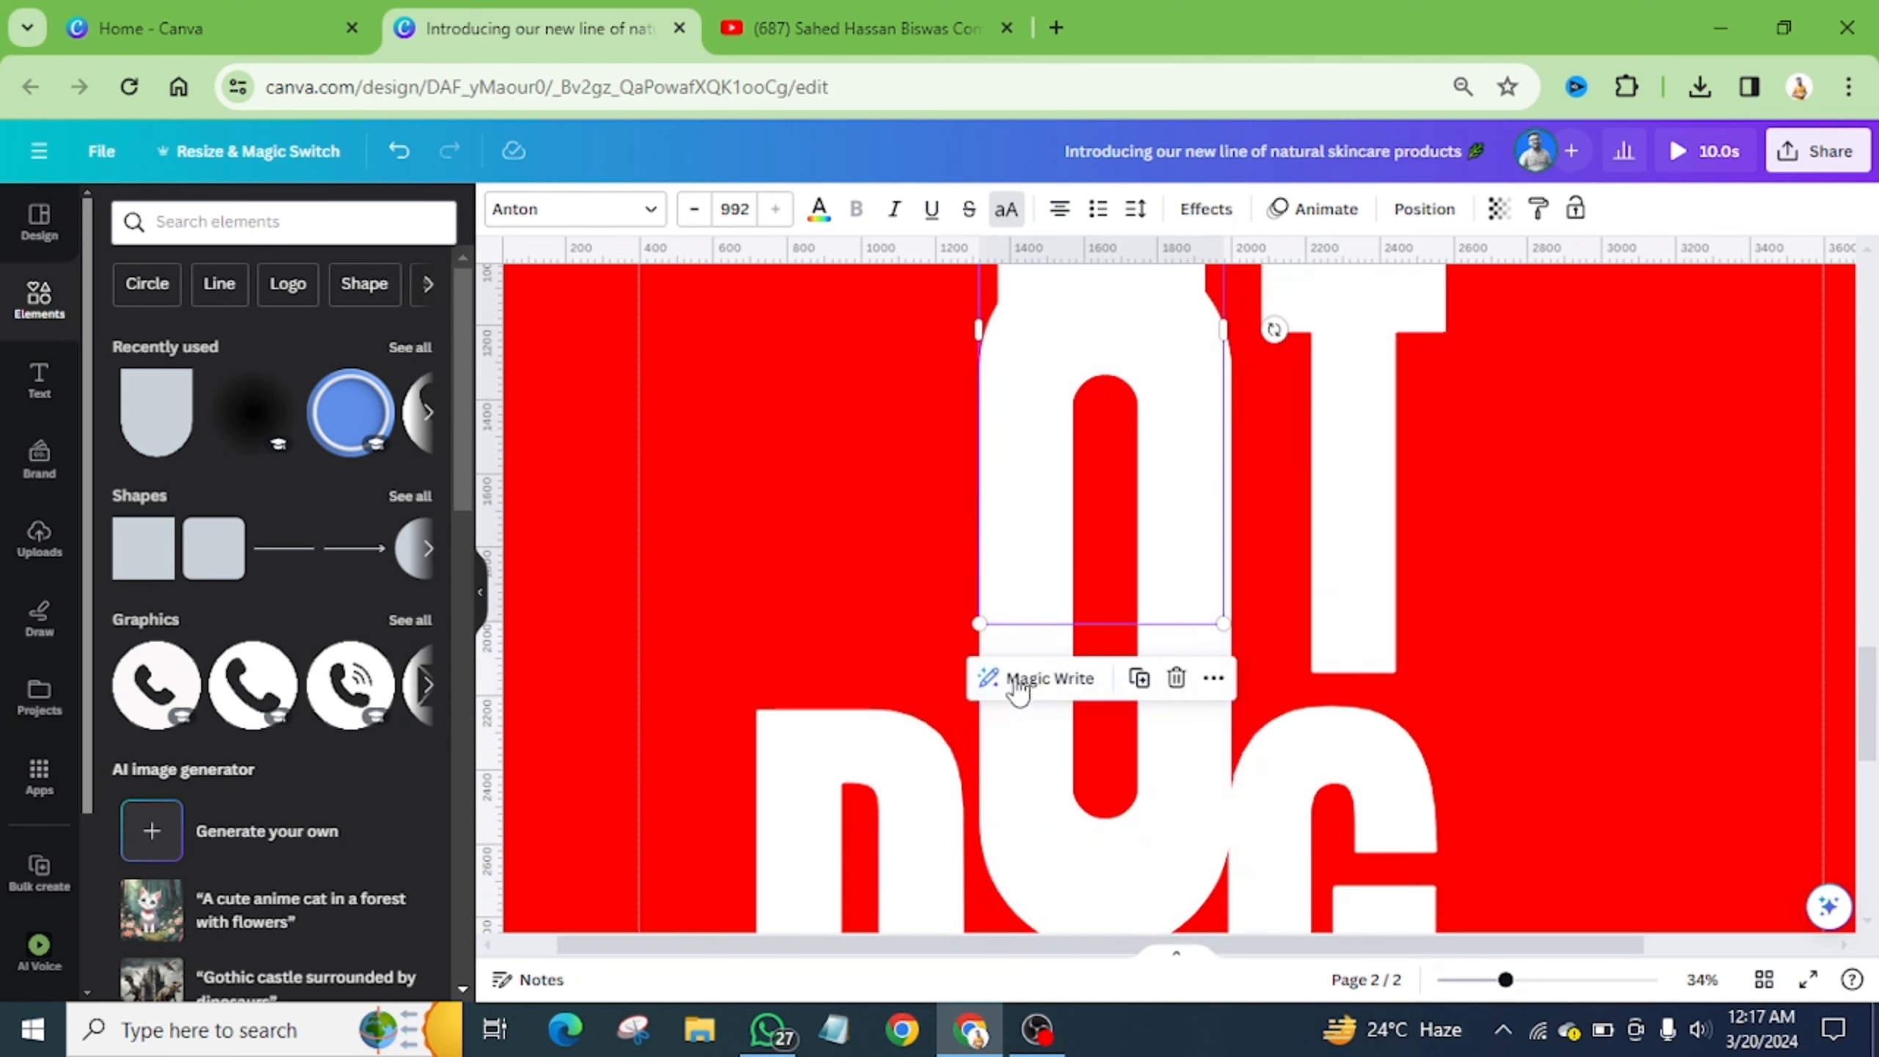
- Narrow the O to about 553 by 1,915 and drag the H out from behind it
click(1012, 738)
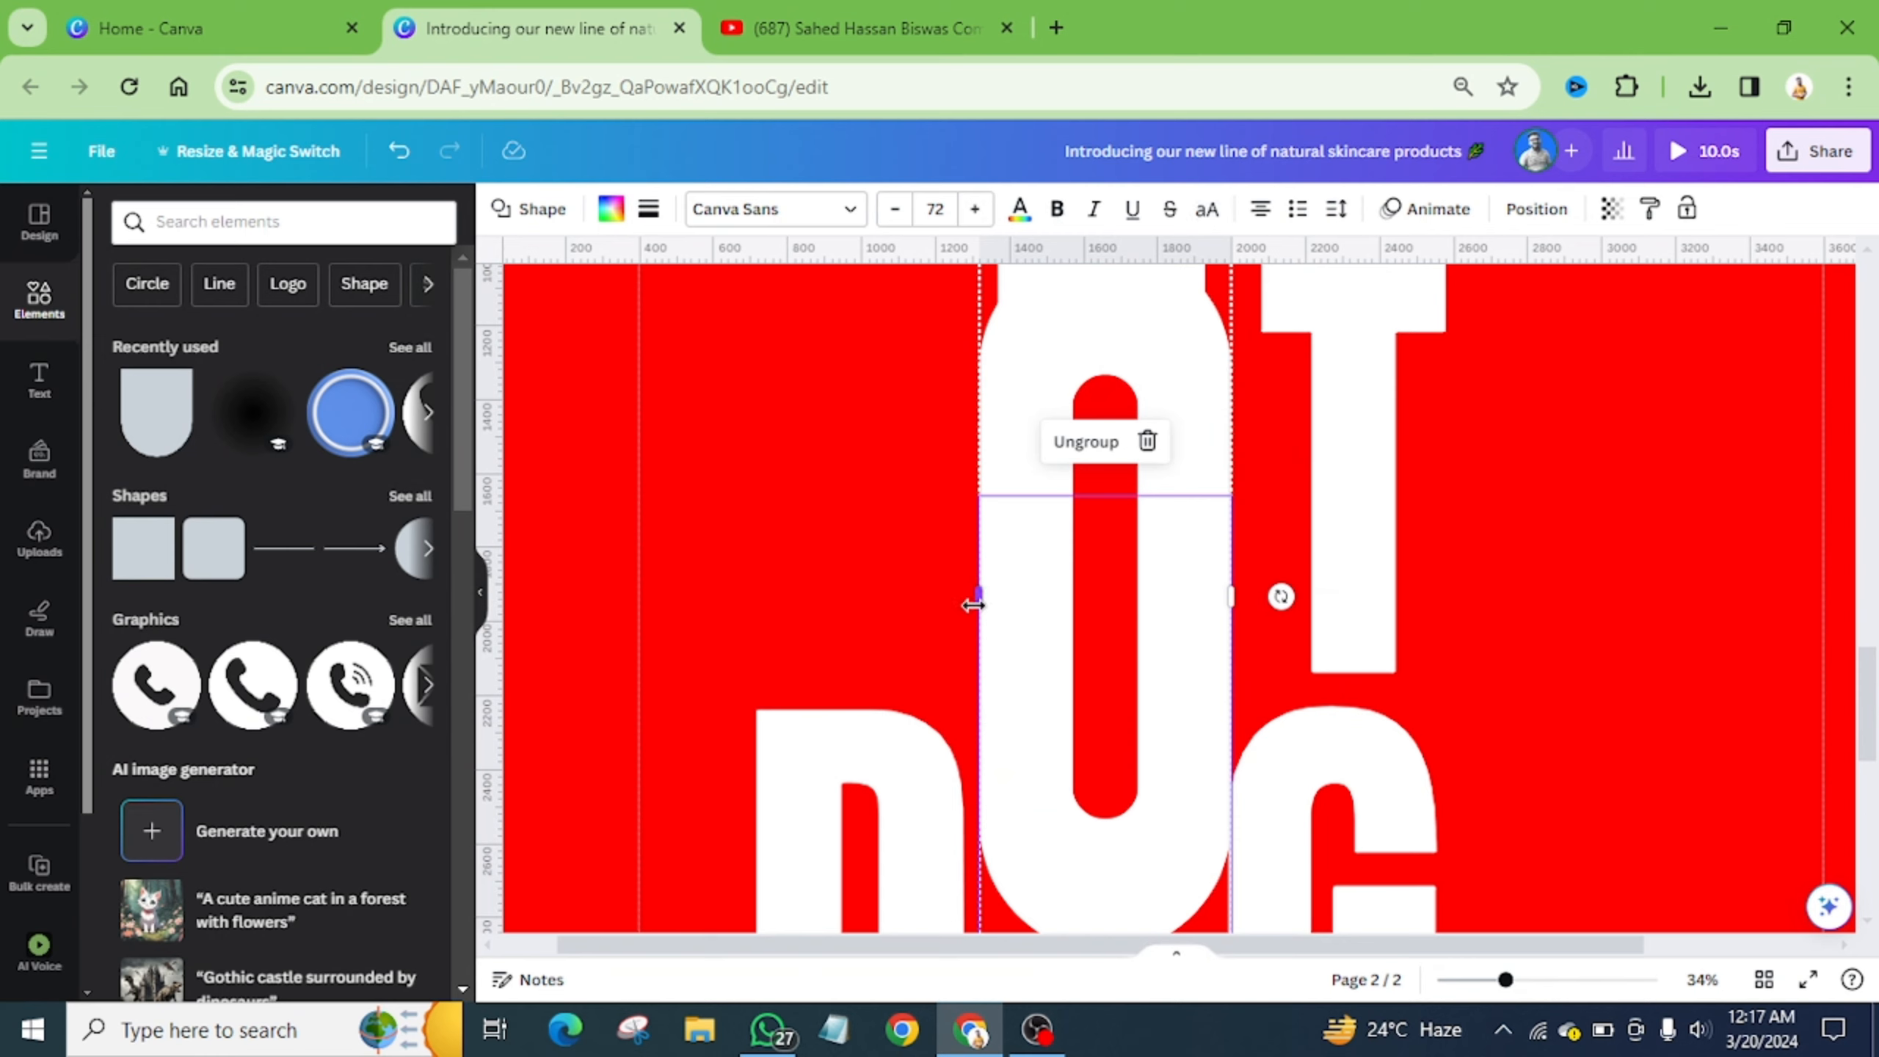
drag(972, 604, 996, 547)
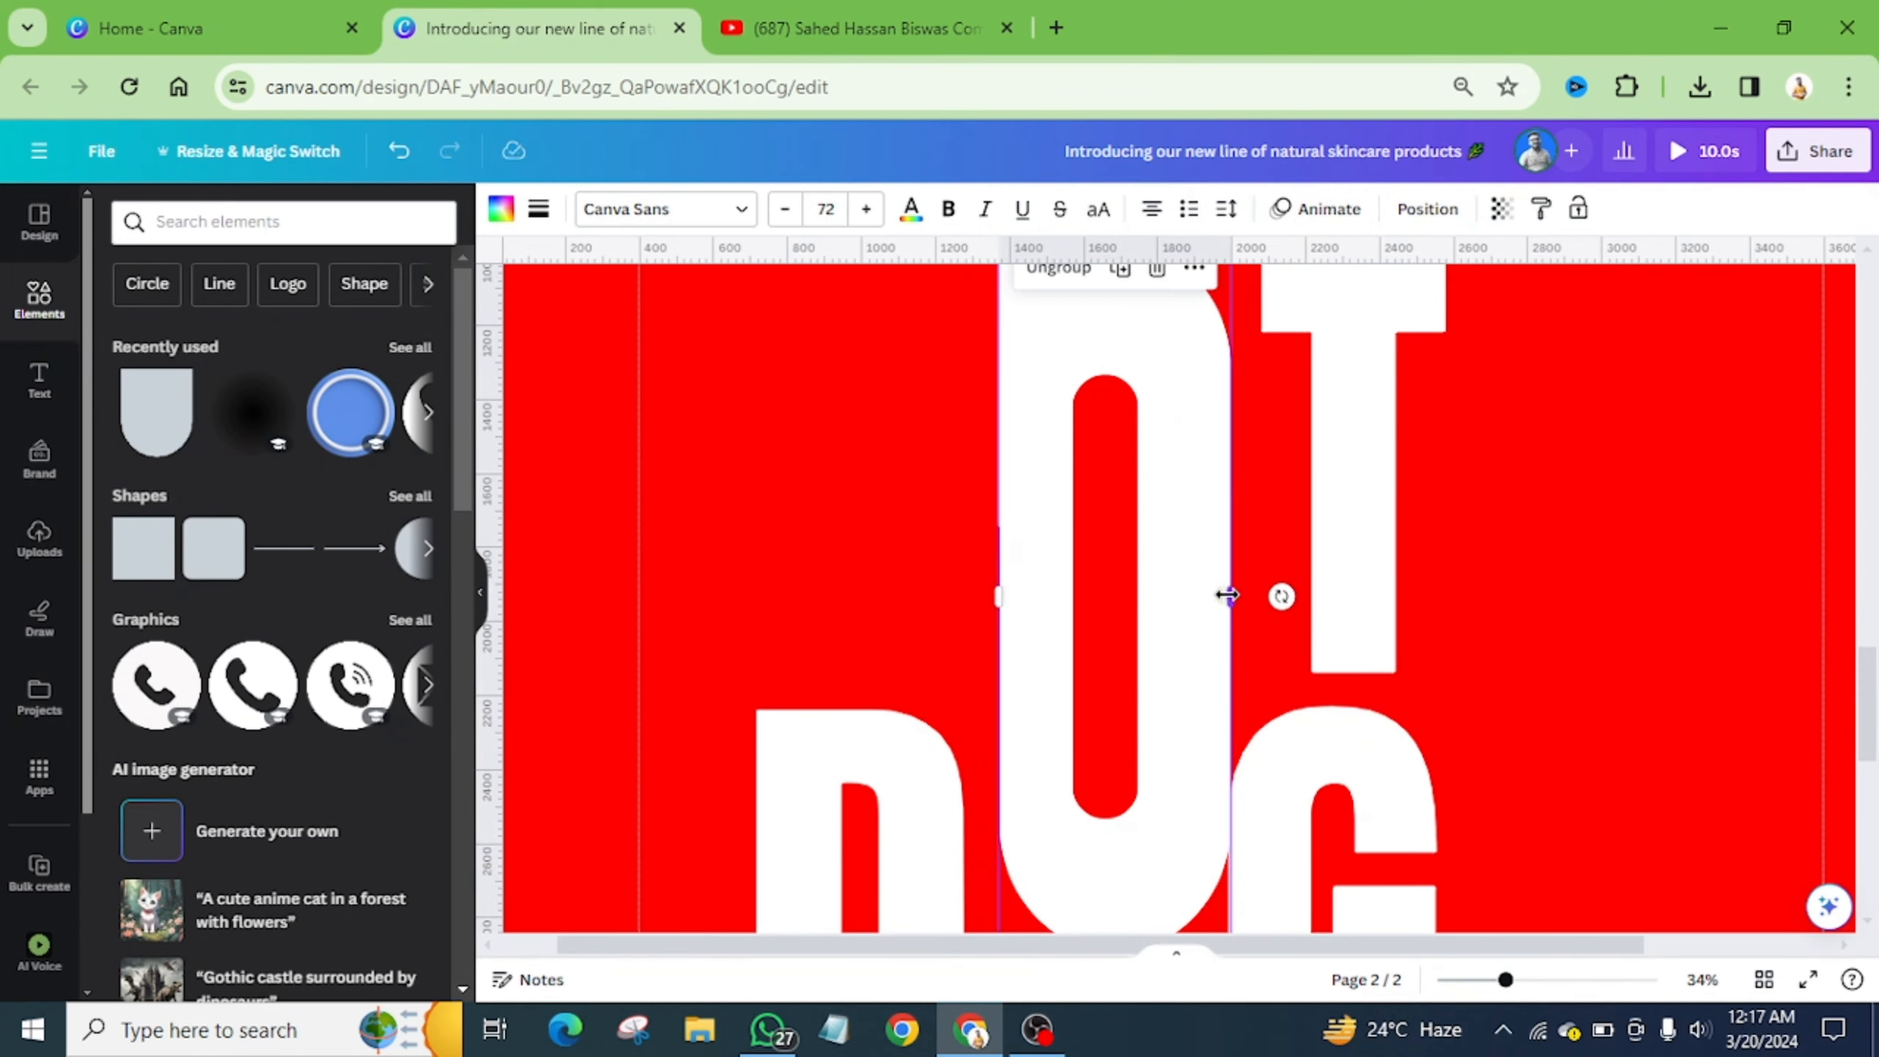
drag(1226, 595, 1202, 602)
scroll(1202, 602, down, 2)
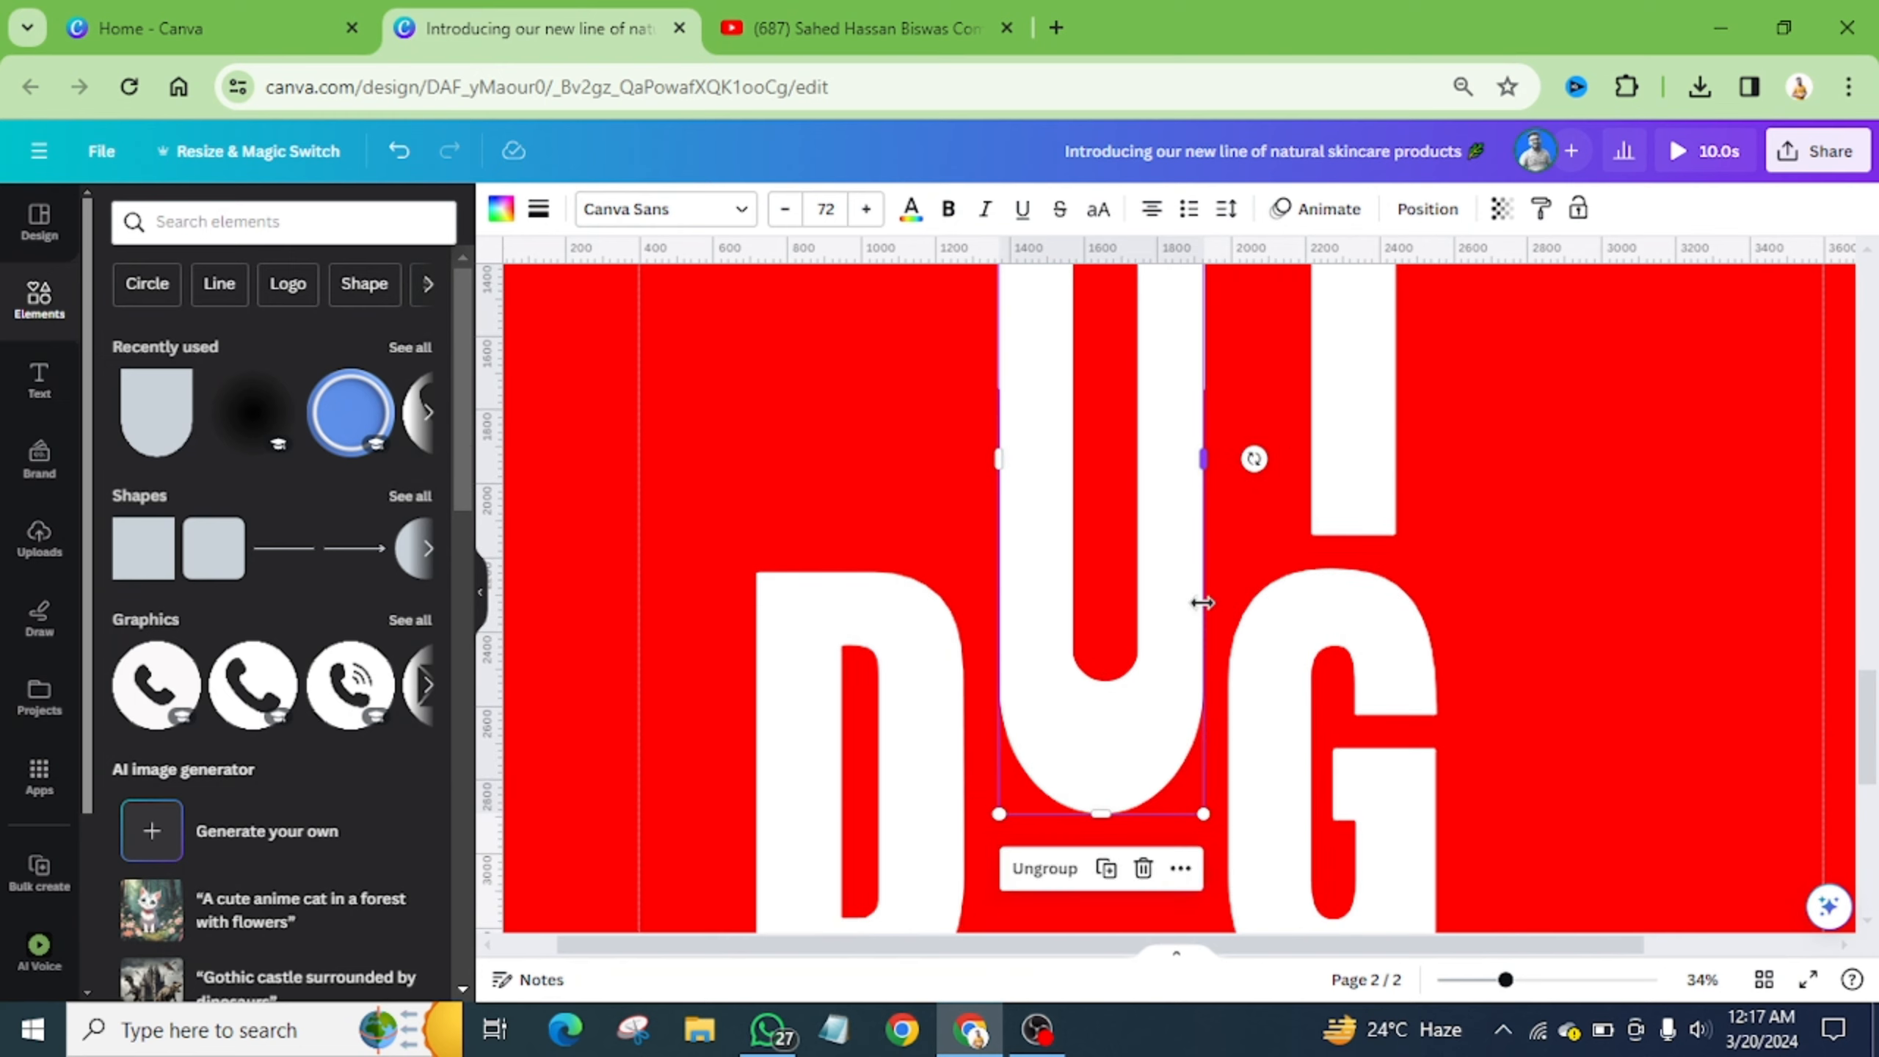
scroll(1202, 602, up, 4)
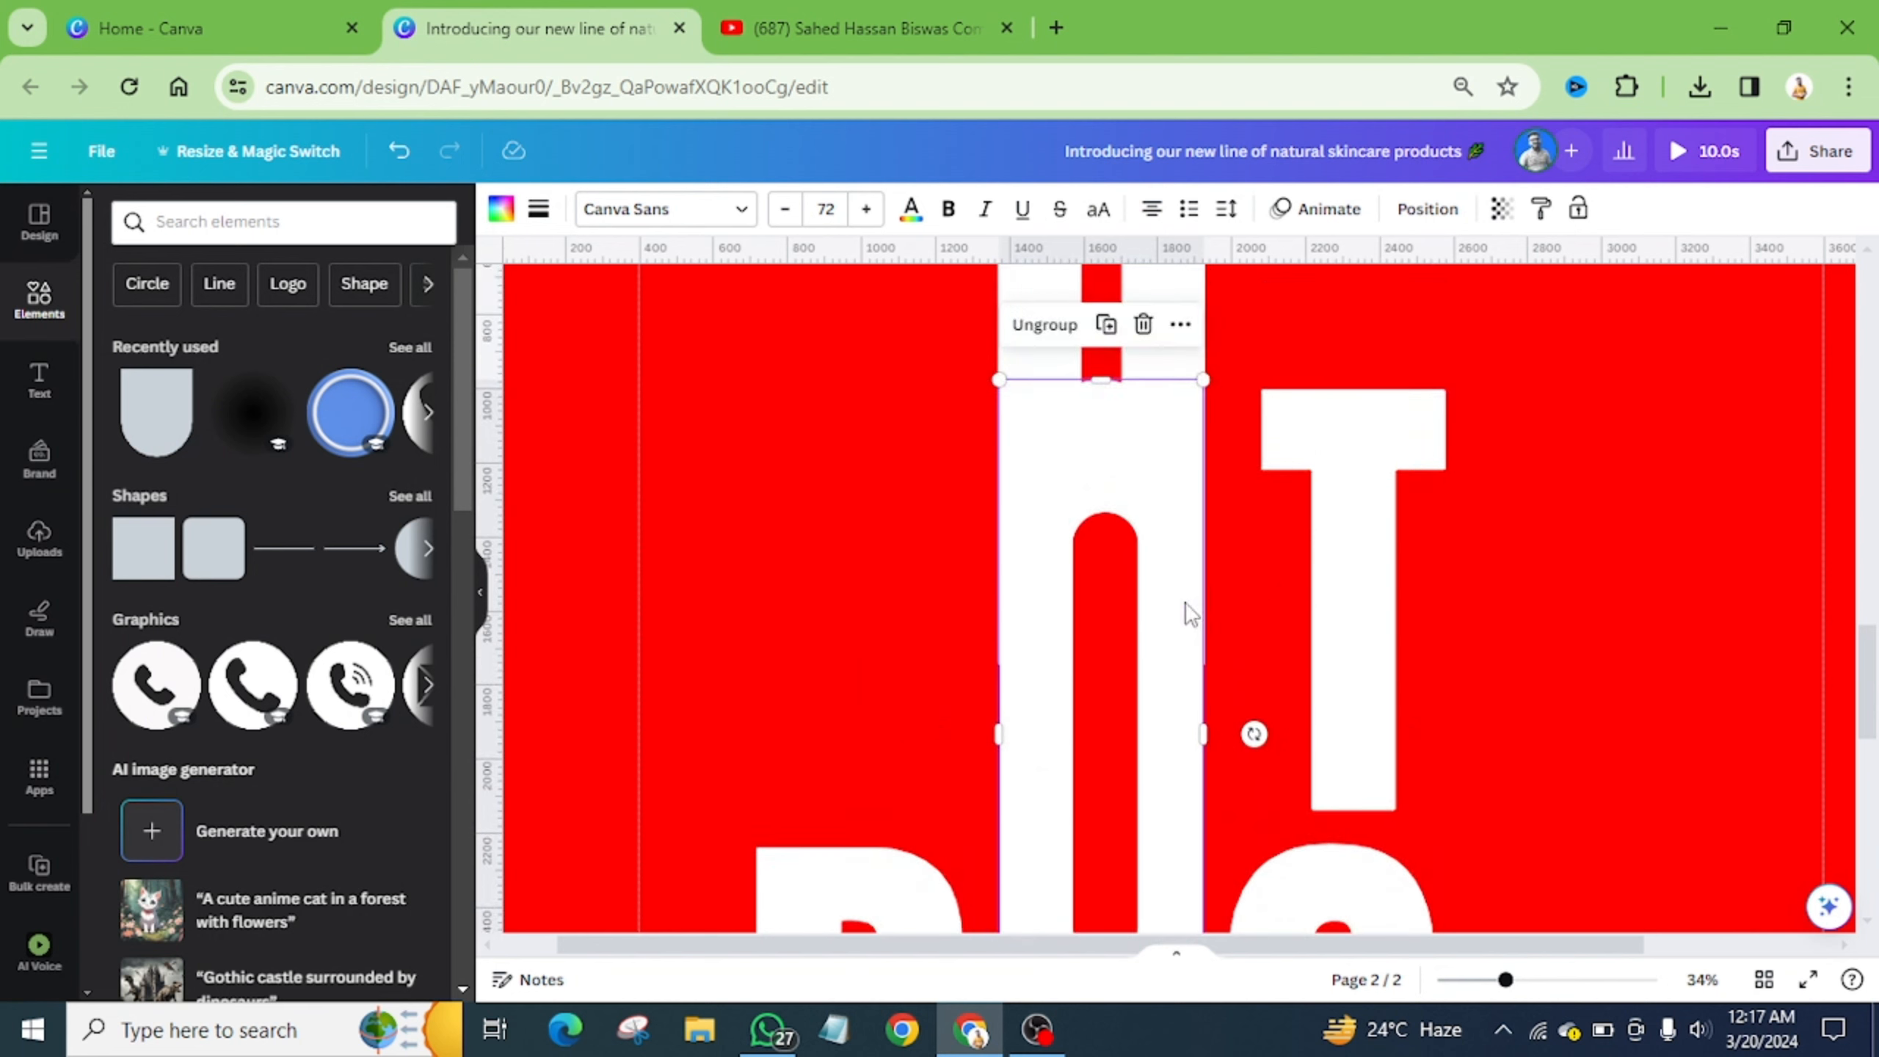
drag(1016, 293, 776, 455)
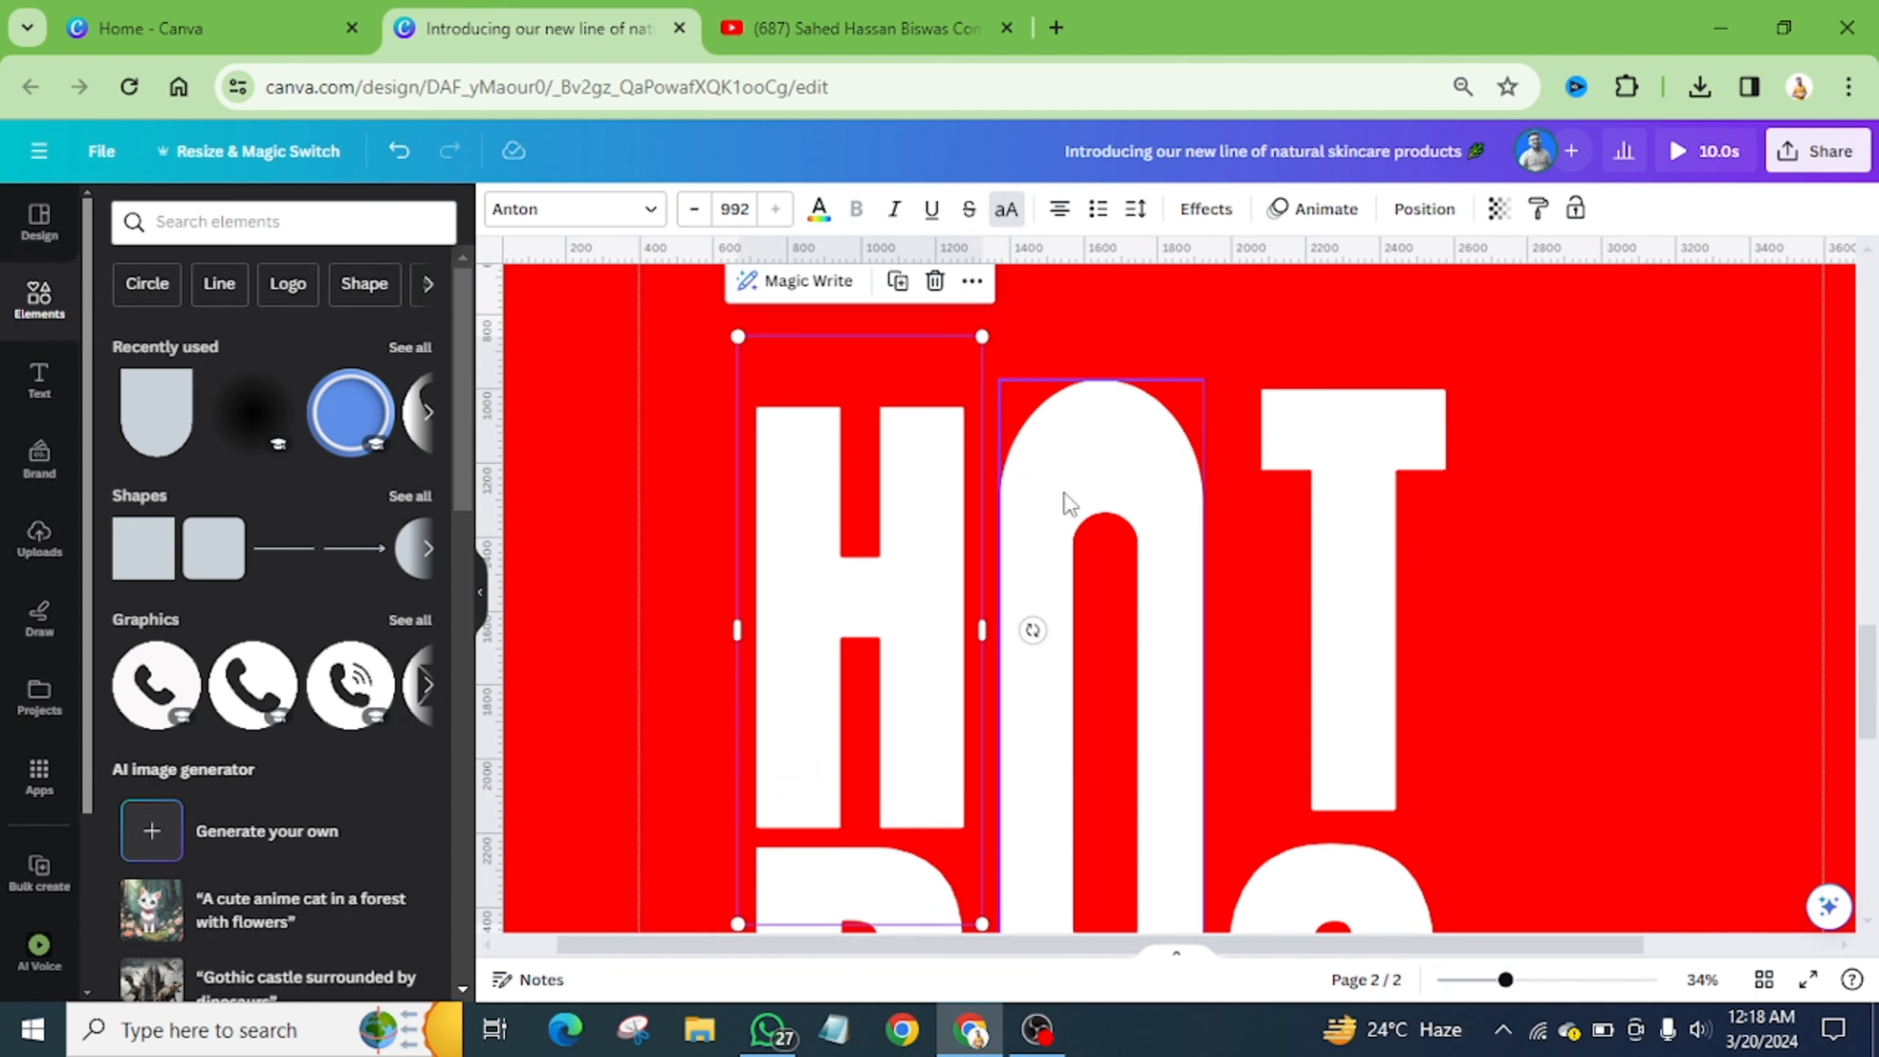
scroll(1159, 631, down, 2)
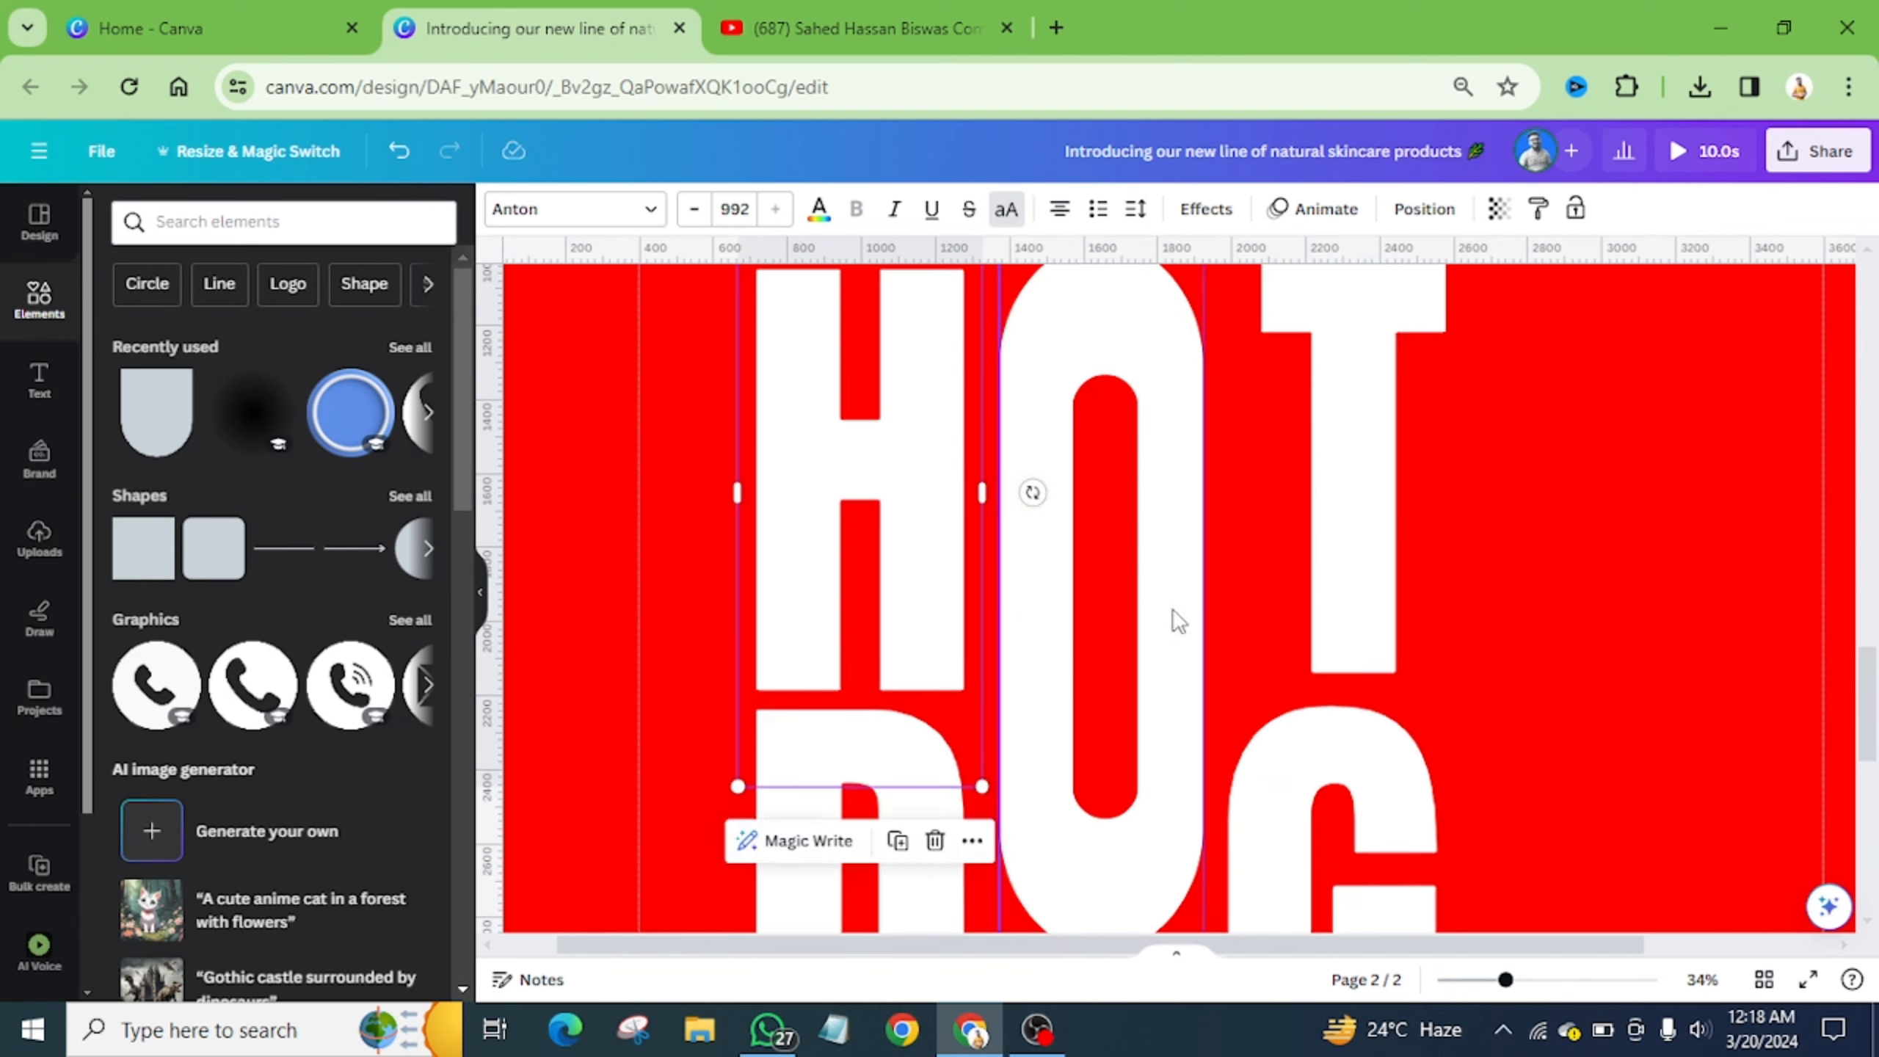
scroll(1183, 607, down, 3)
- Lengthen the O's red inner slot upward and downward, checking the look
click(1089, 518)
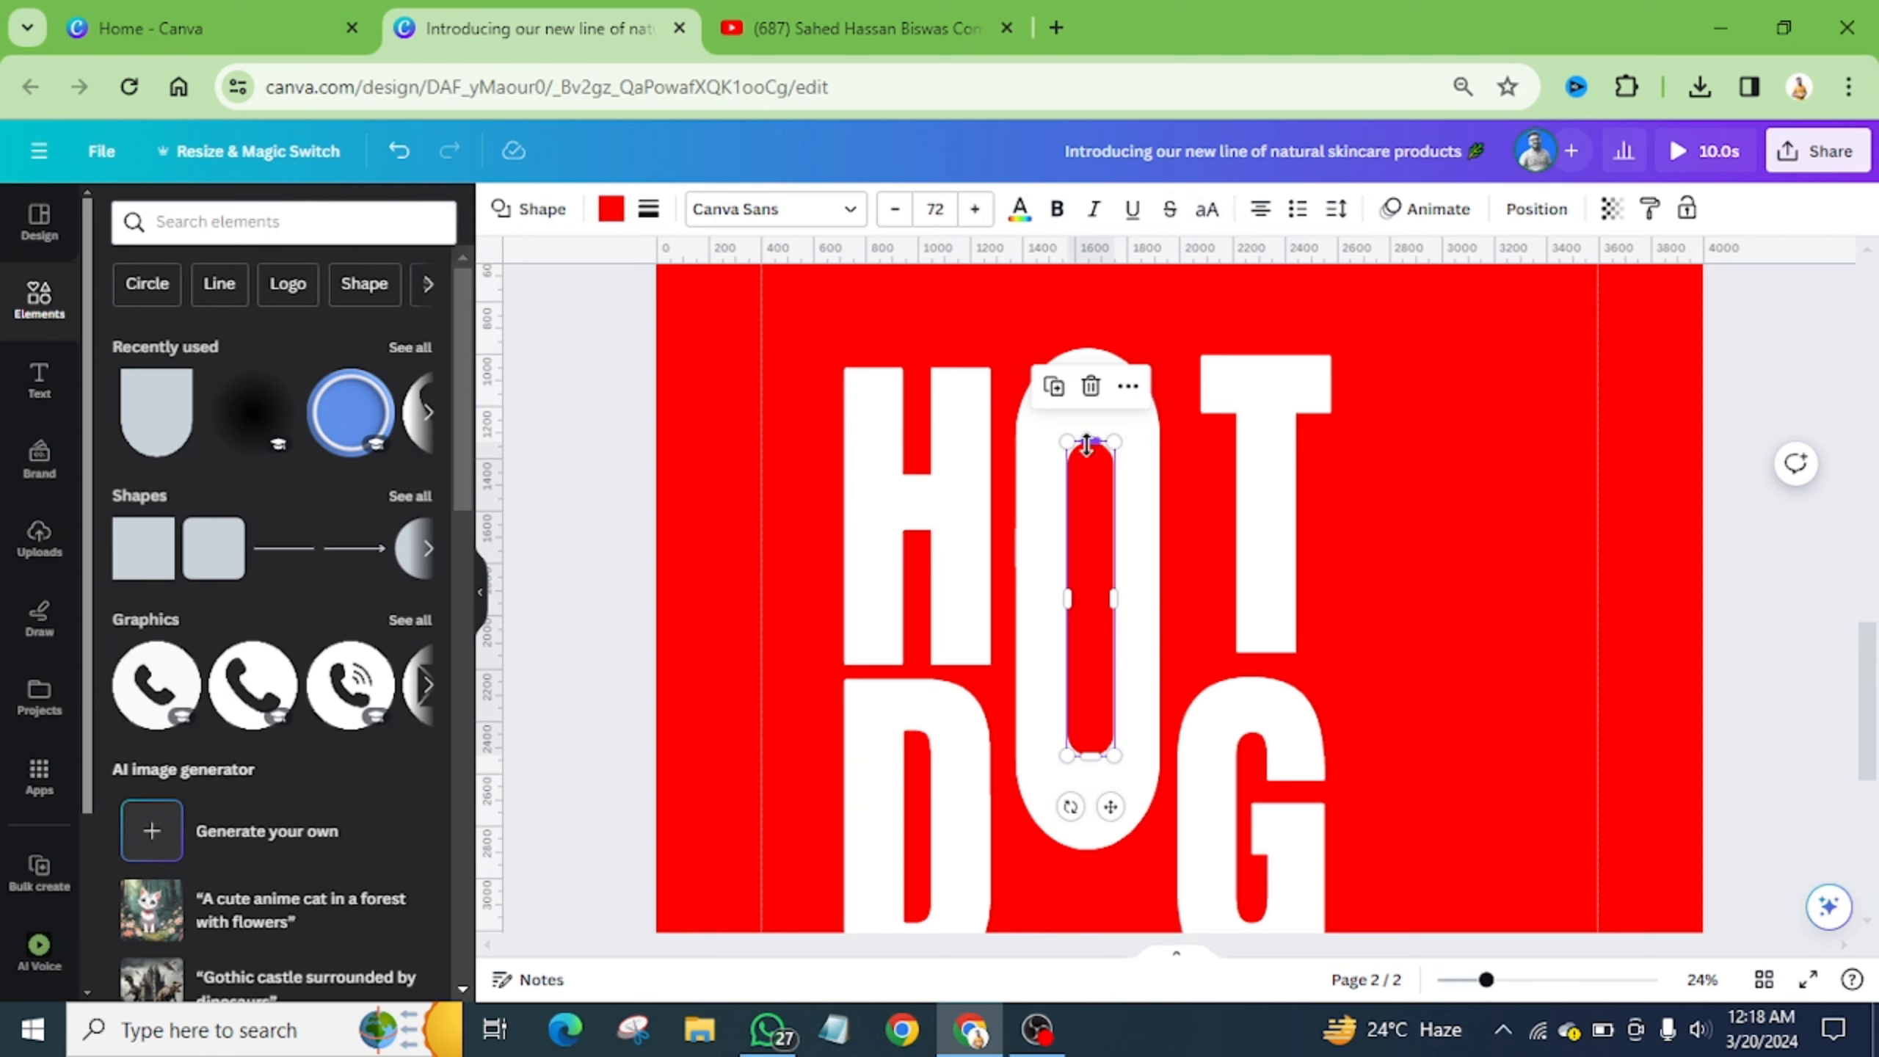
drag(1092, 432, 1091, 400)
drag(1091, 756, 1092, 798)
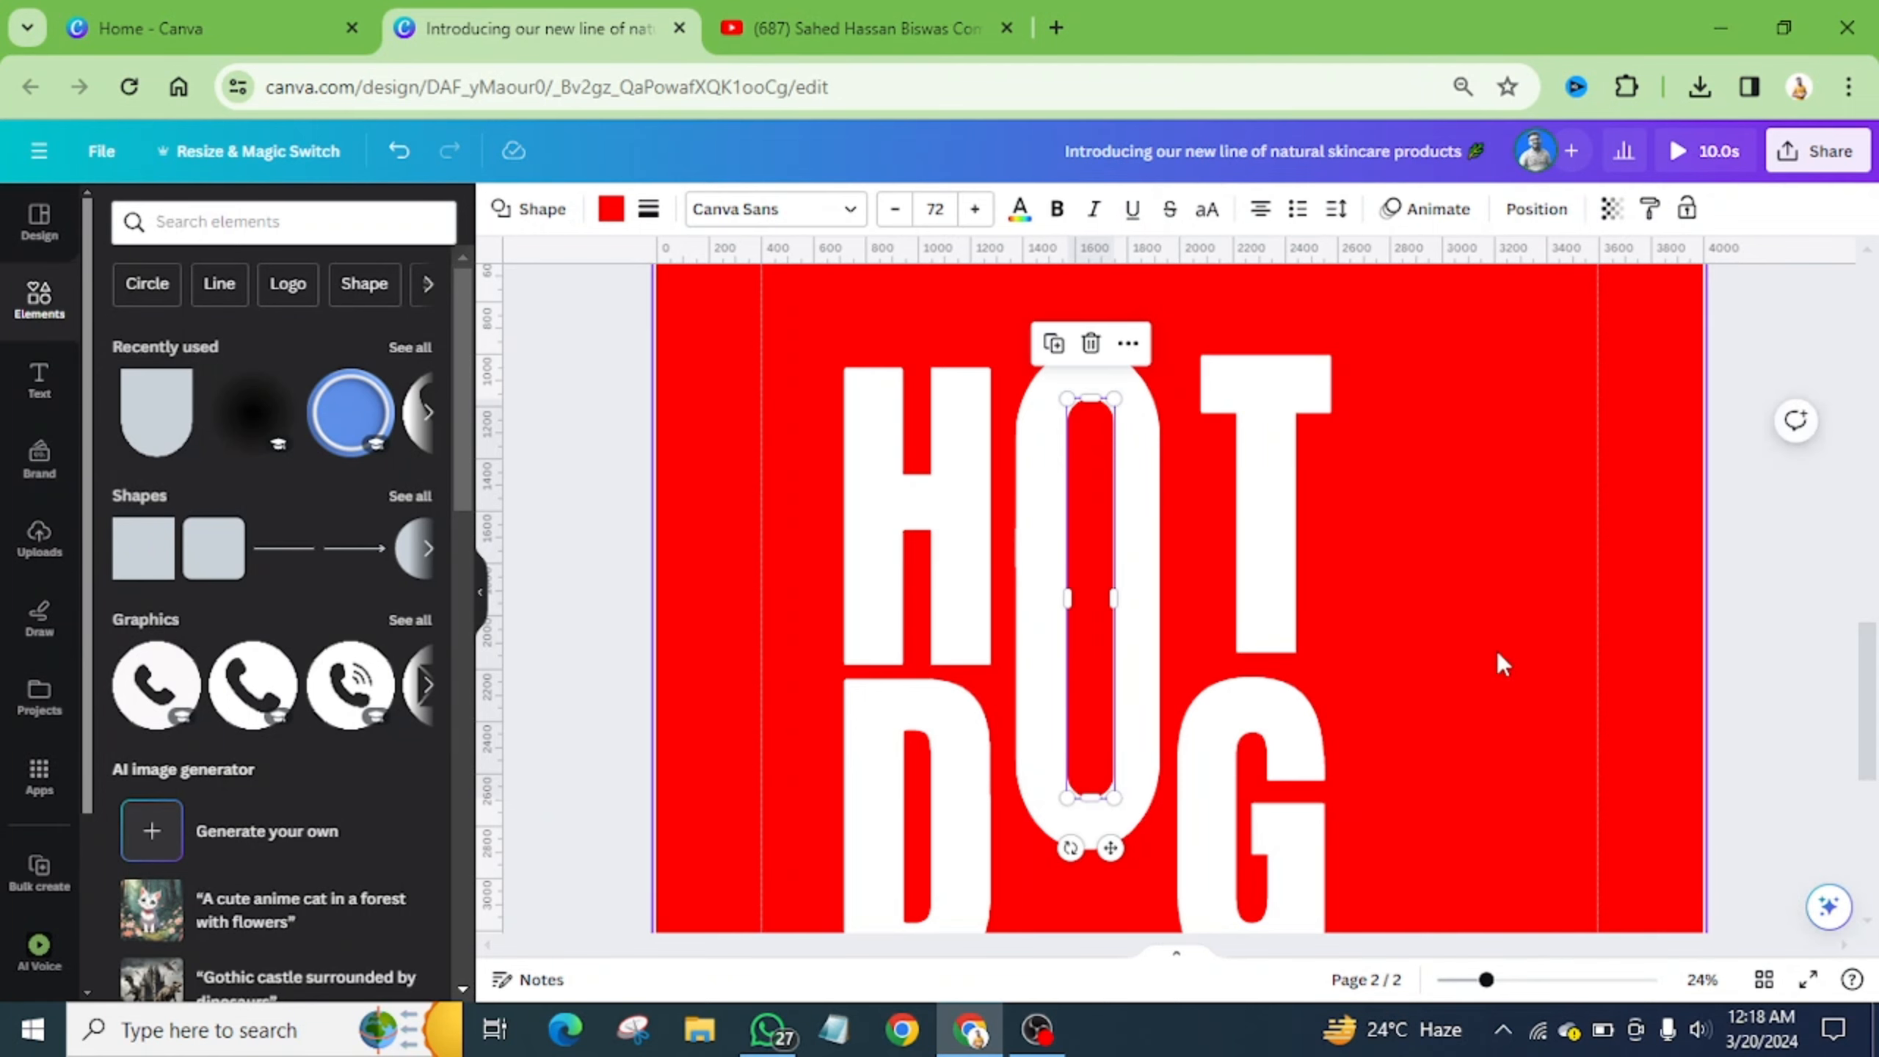
click(1497, 650)
click(1089, 579)
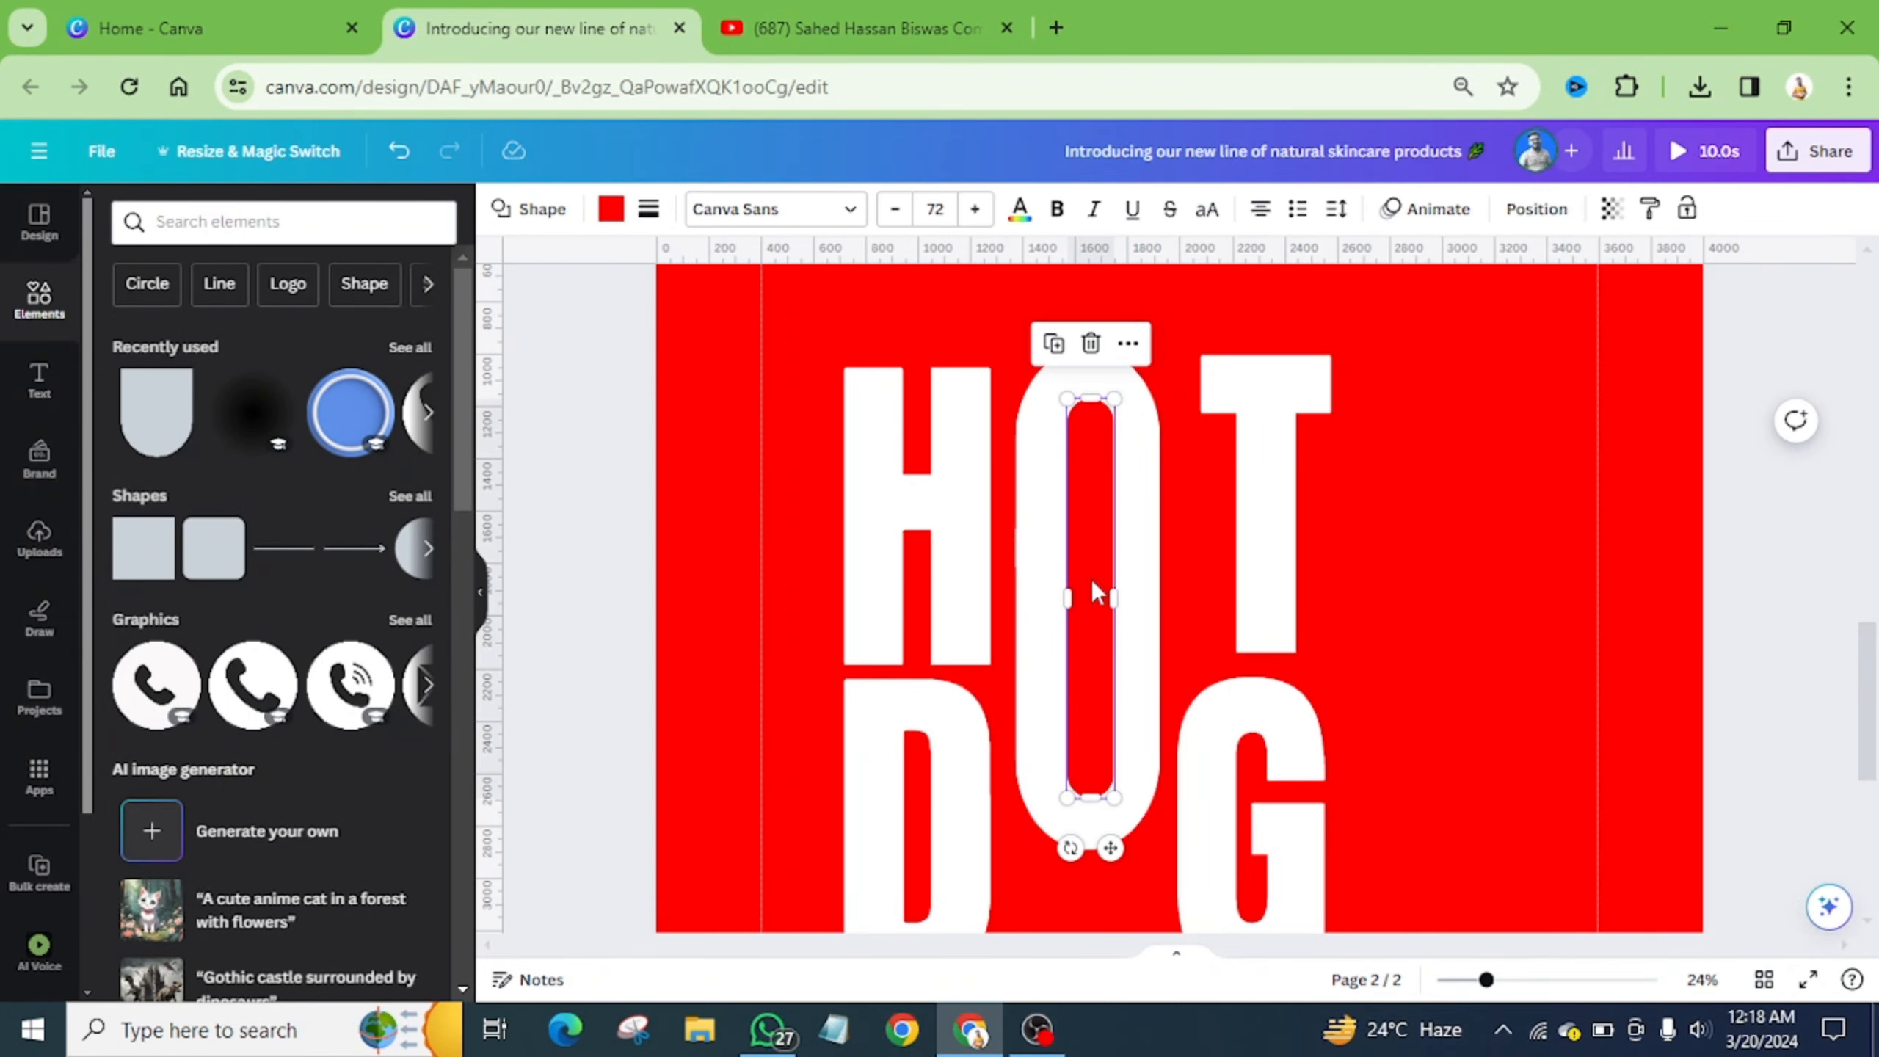
key(Escape)
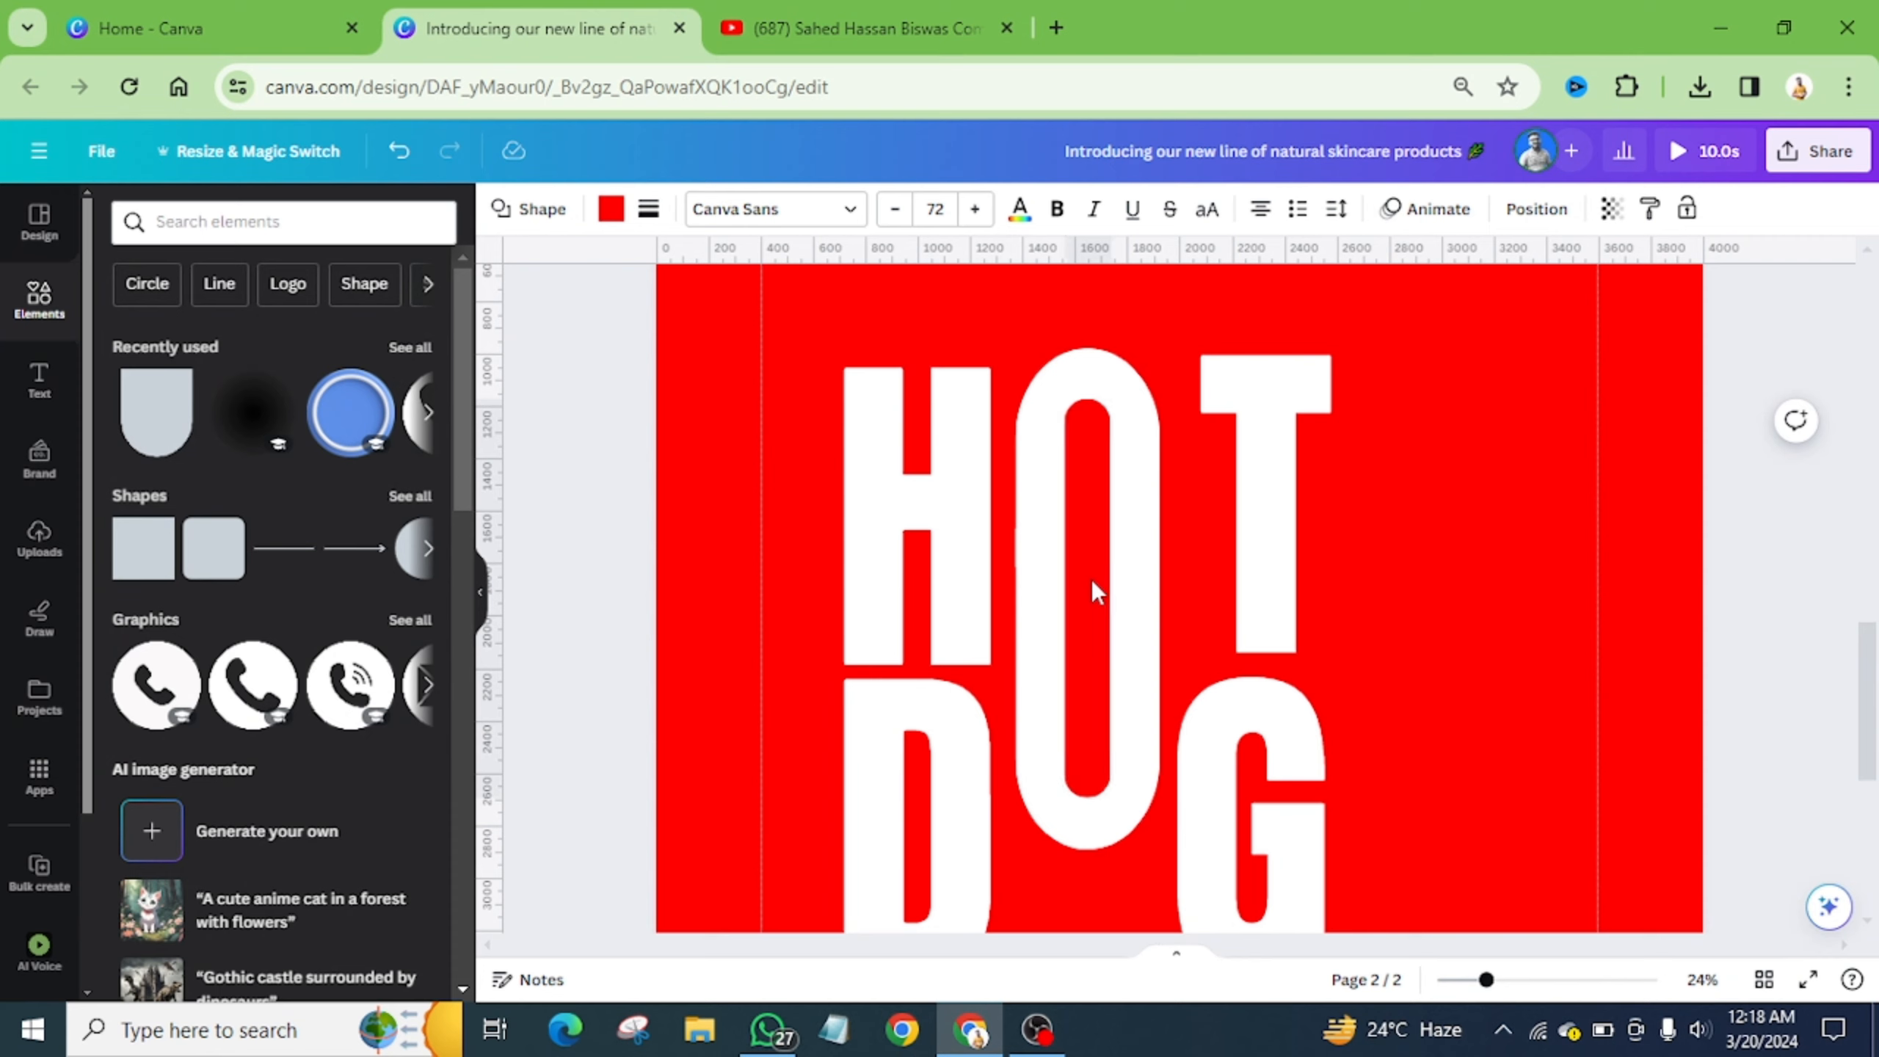
click(1093, 581)
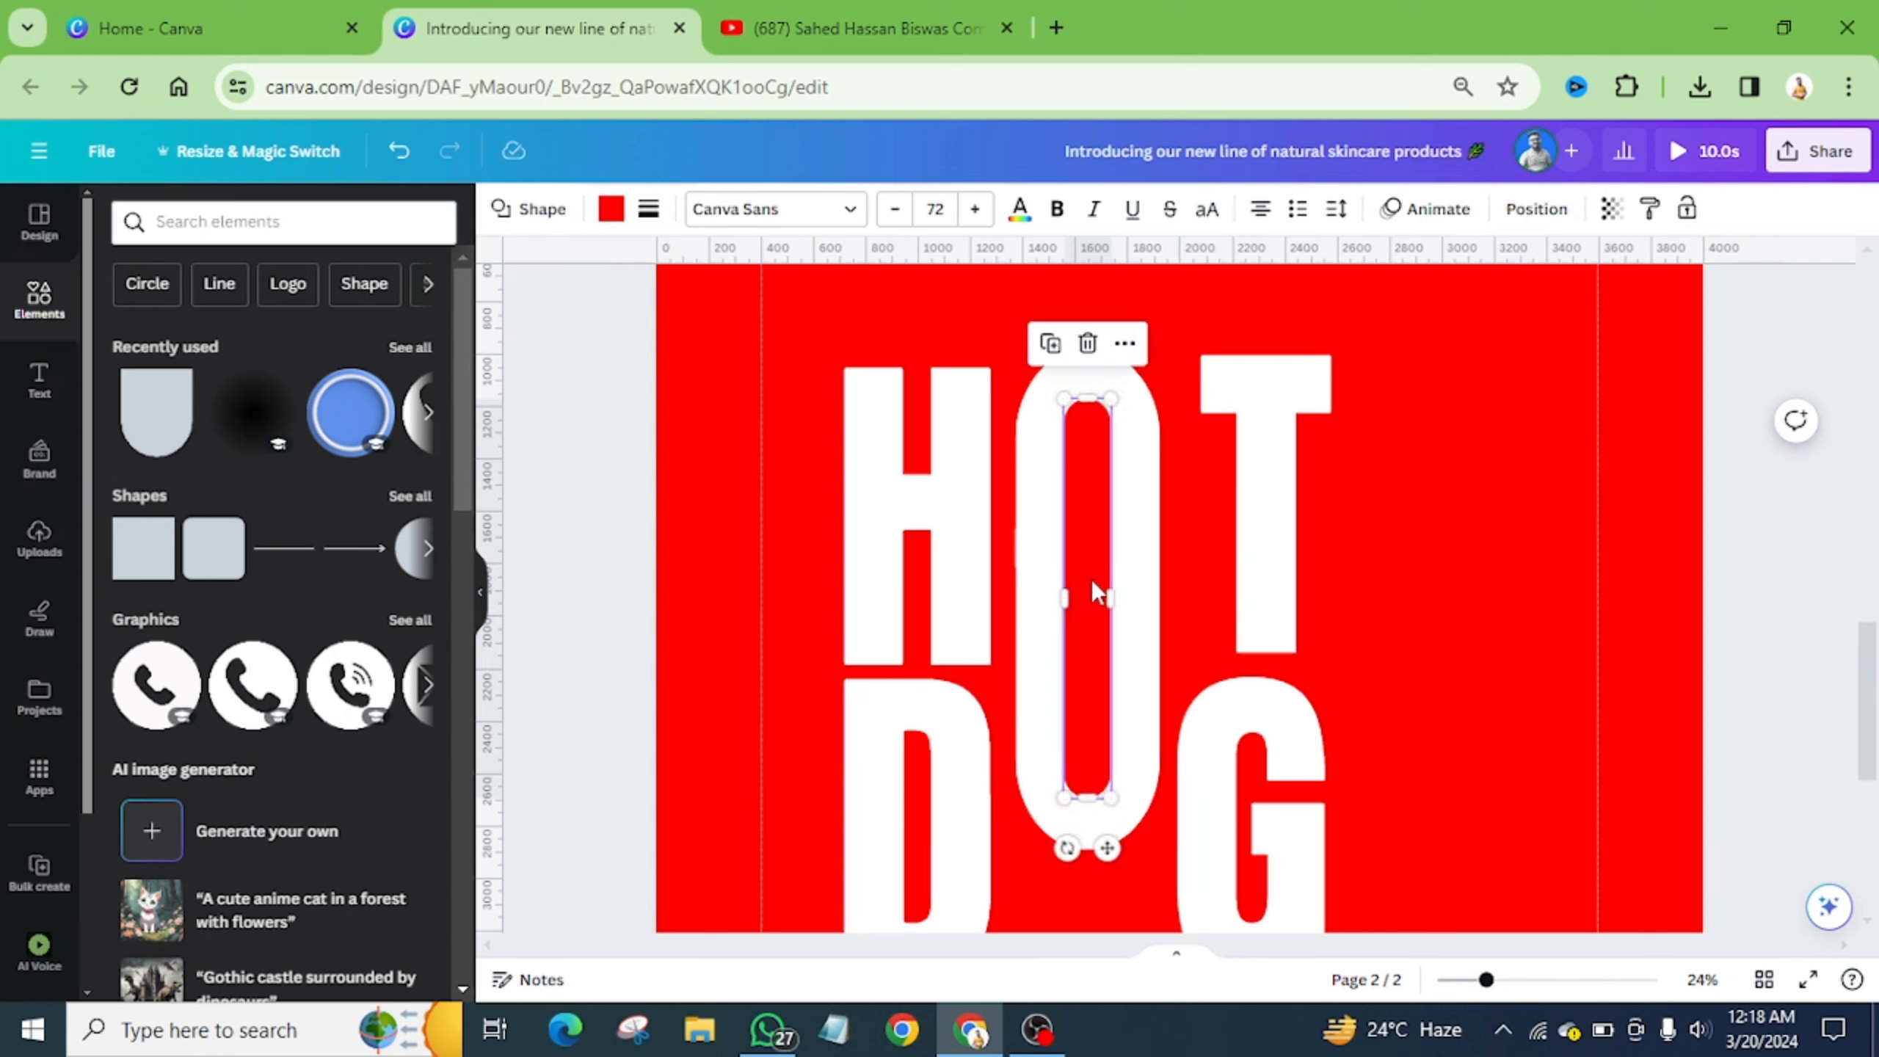
click(1465, 537)
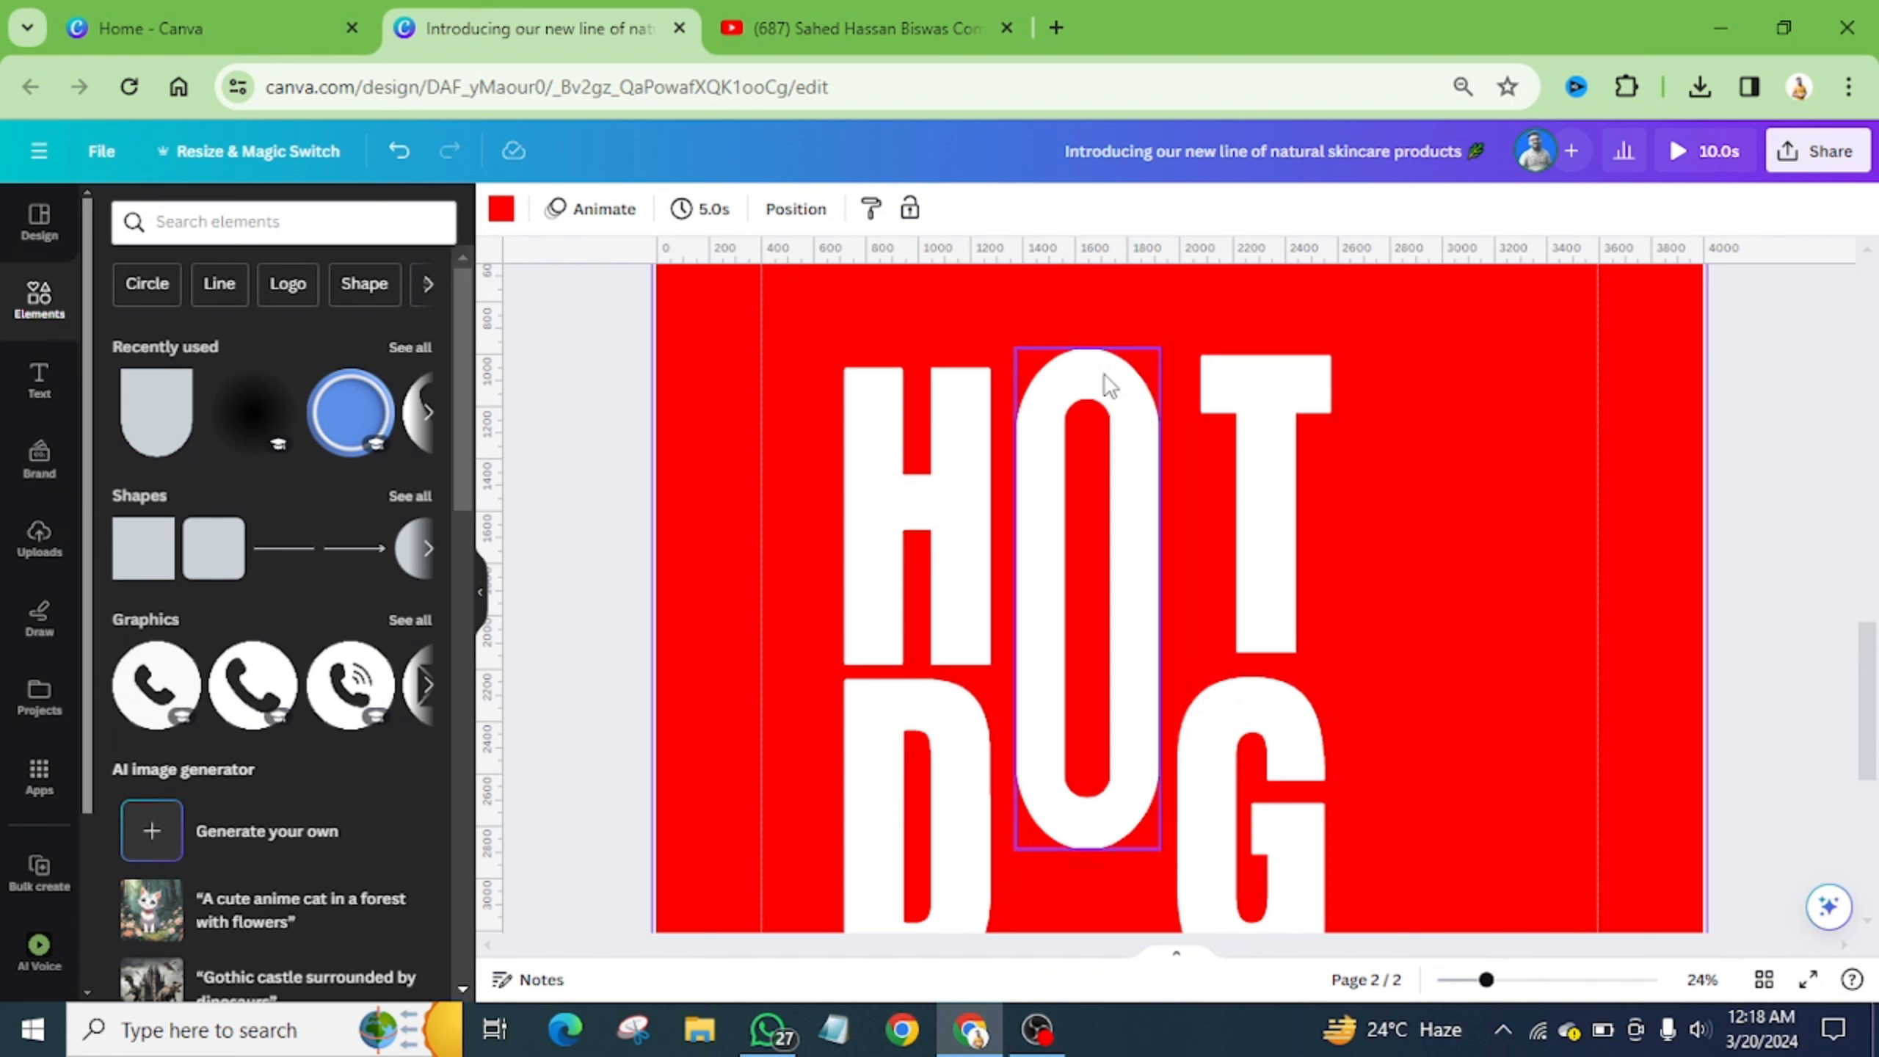
- Group the O with its inner slot, then shift the group and the T slightly left
click(1084, 820)
click(1031, 292)
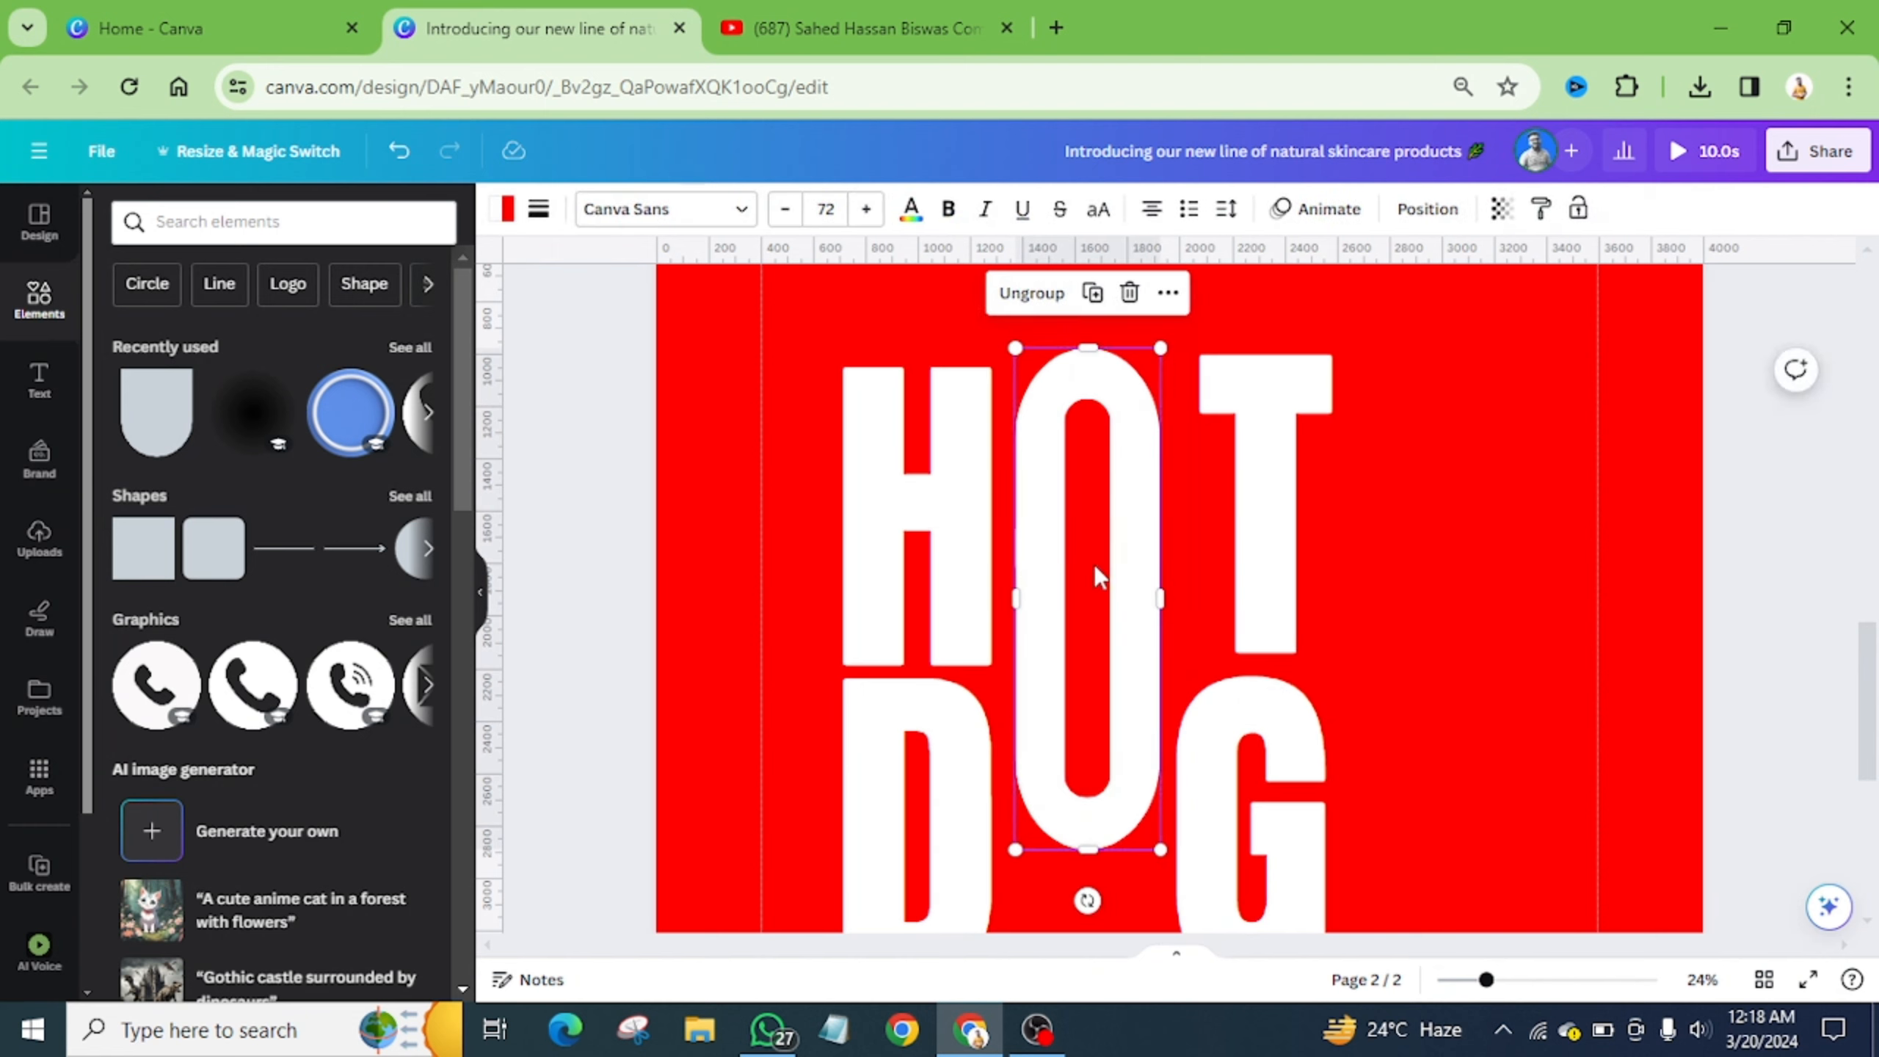
drag(1093, 577, 1084, 567)
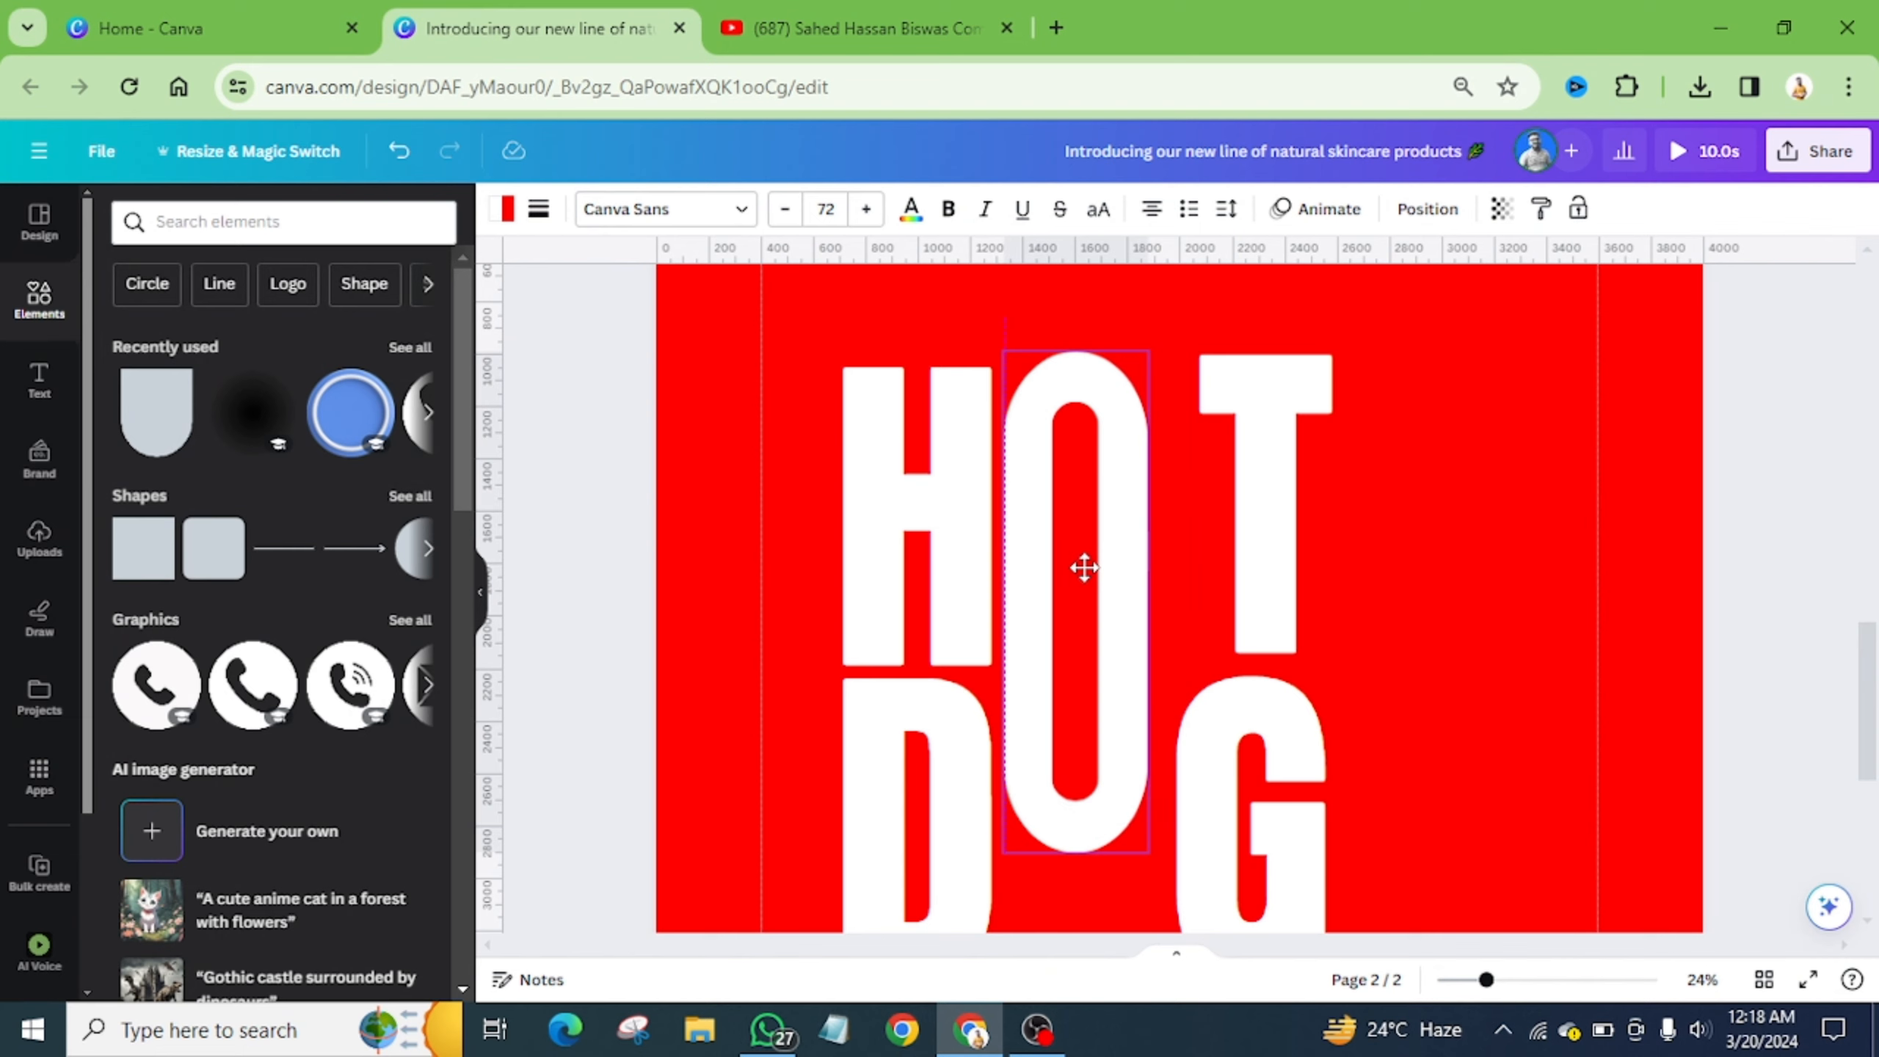
click(1262, 495)
drag(1262, 496, 1224, 509)
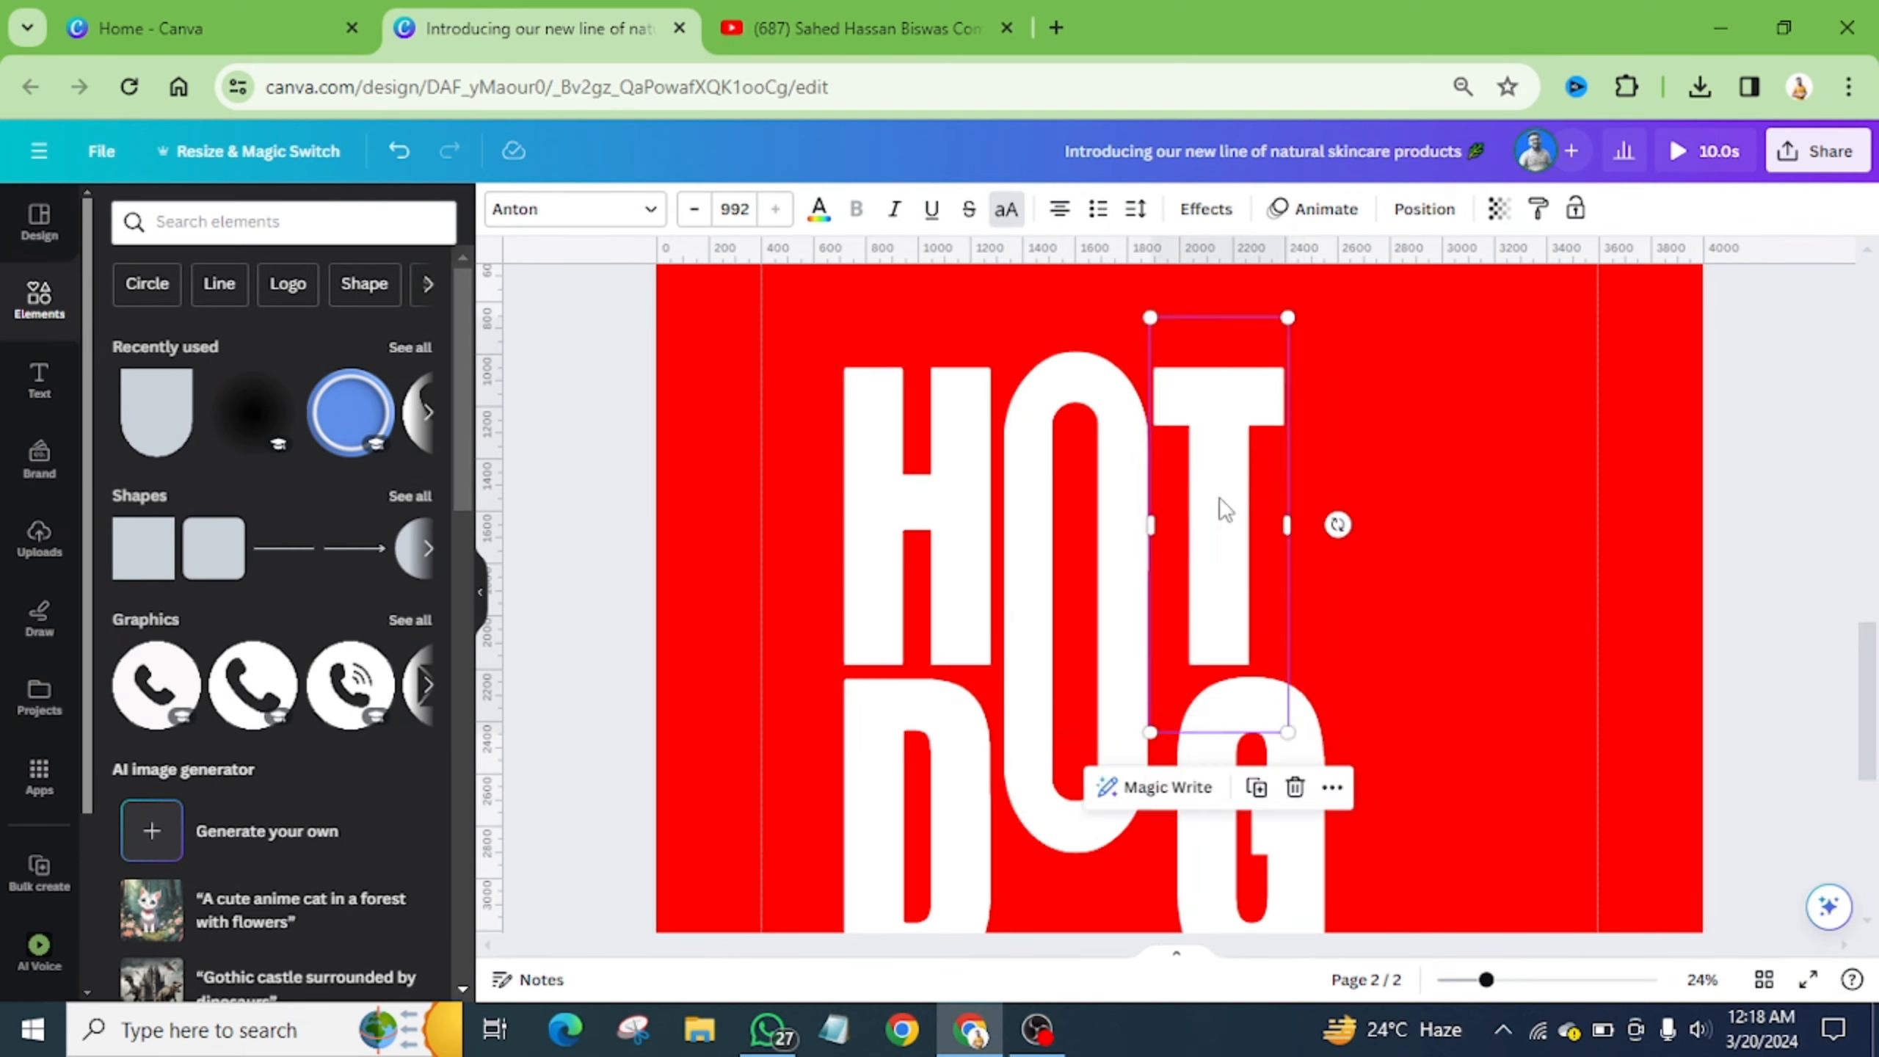
- Shift the G slightly left in the HOT DOG title
scroll(1224, 509, down, 3)
click(1276, 574)
drag(1280, 575, 1251, 578)
scroll(1254, 578, up, 2)
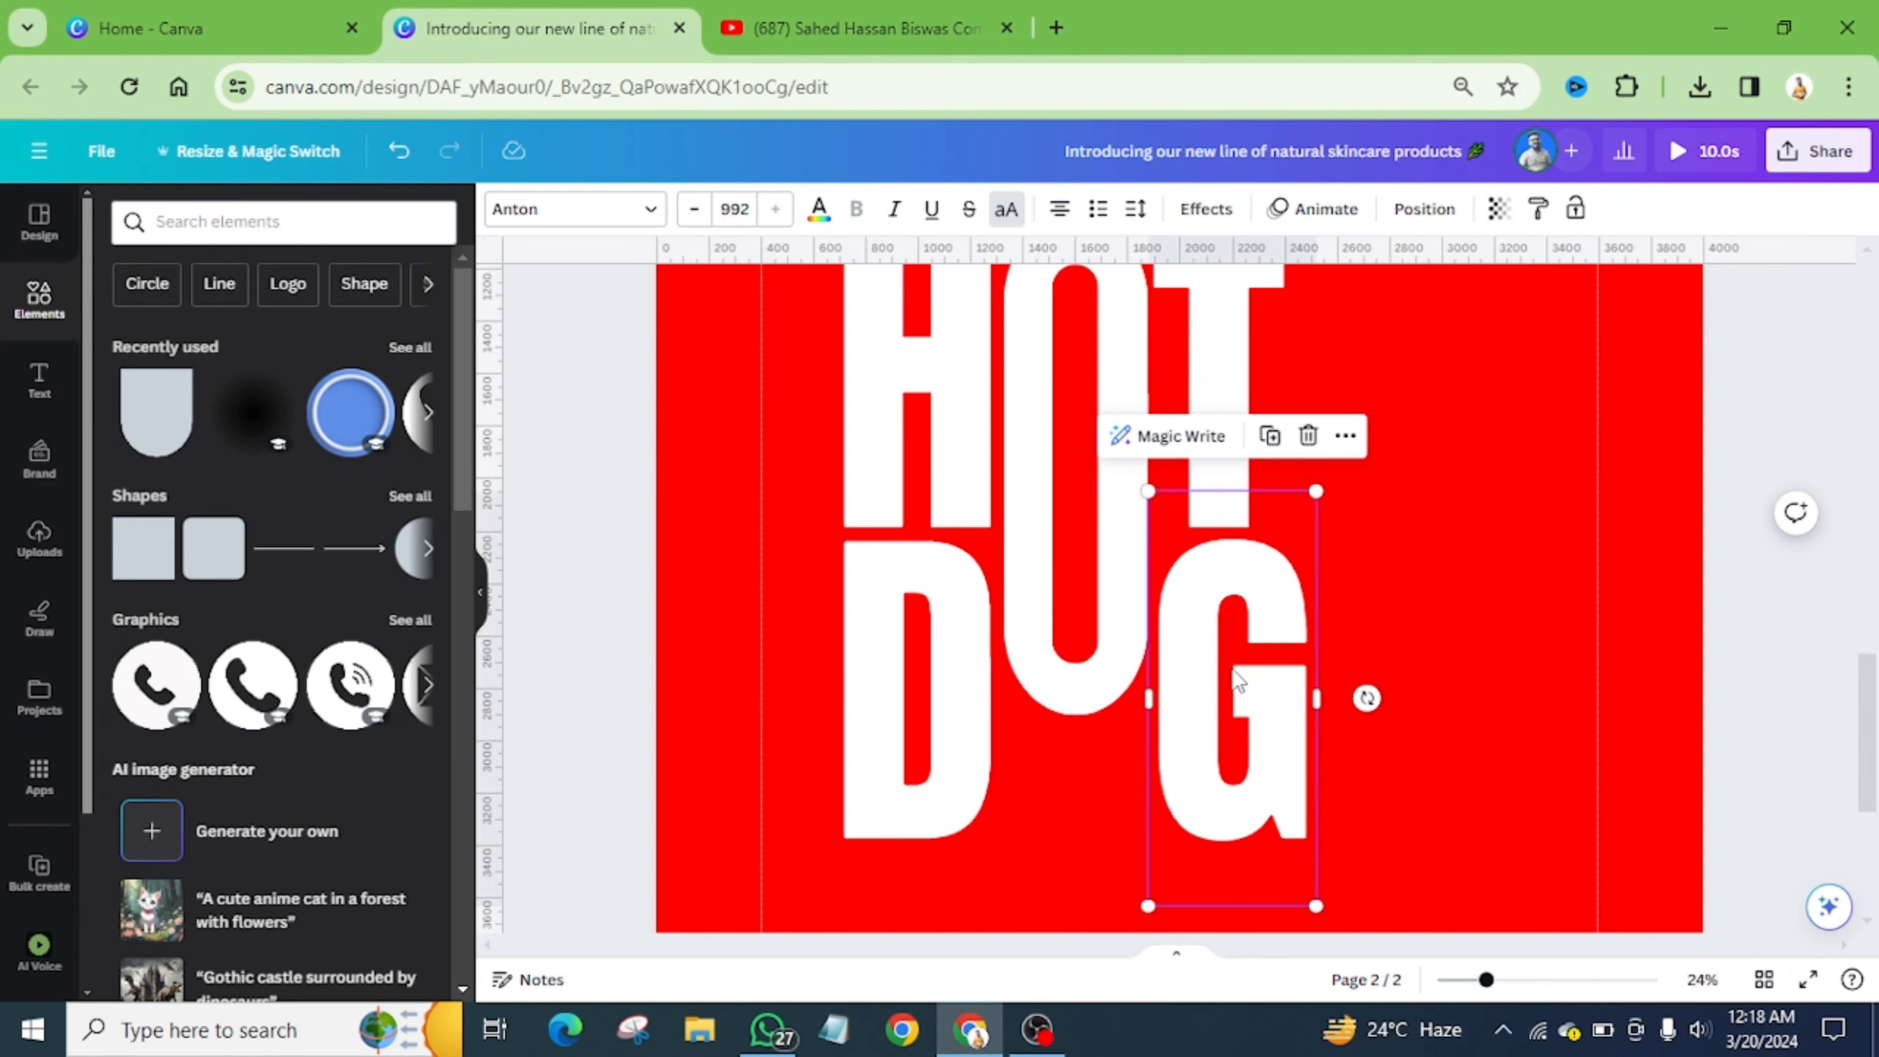
drag(1237, 675, 1234, 675)
scroll(1187, 663, down, 3)
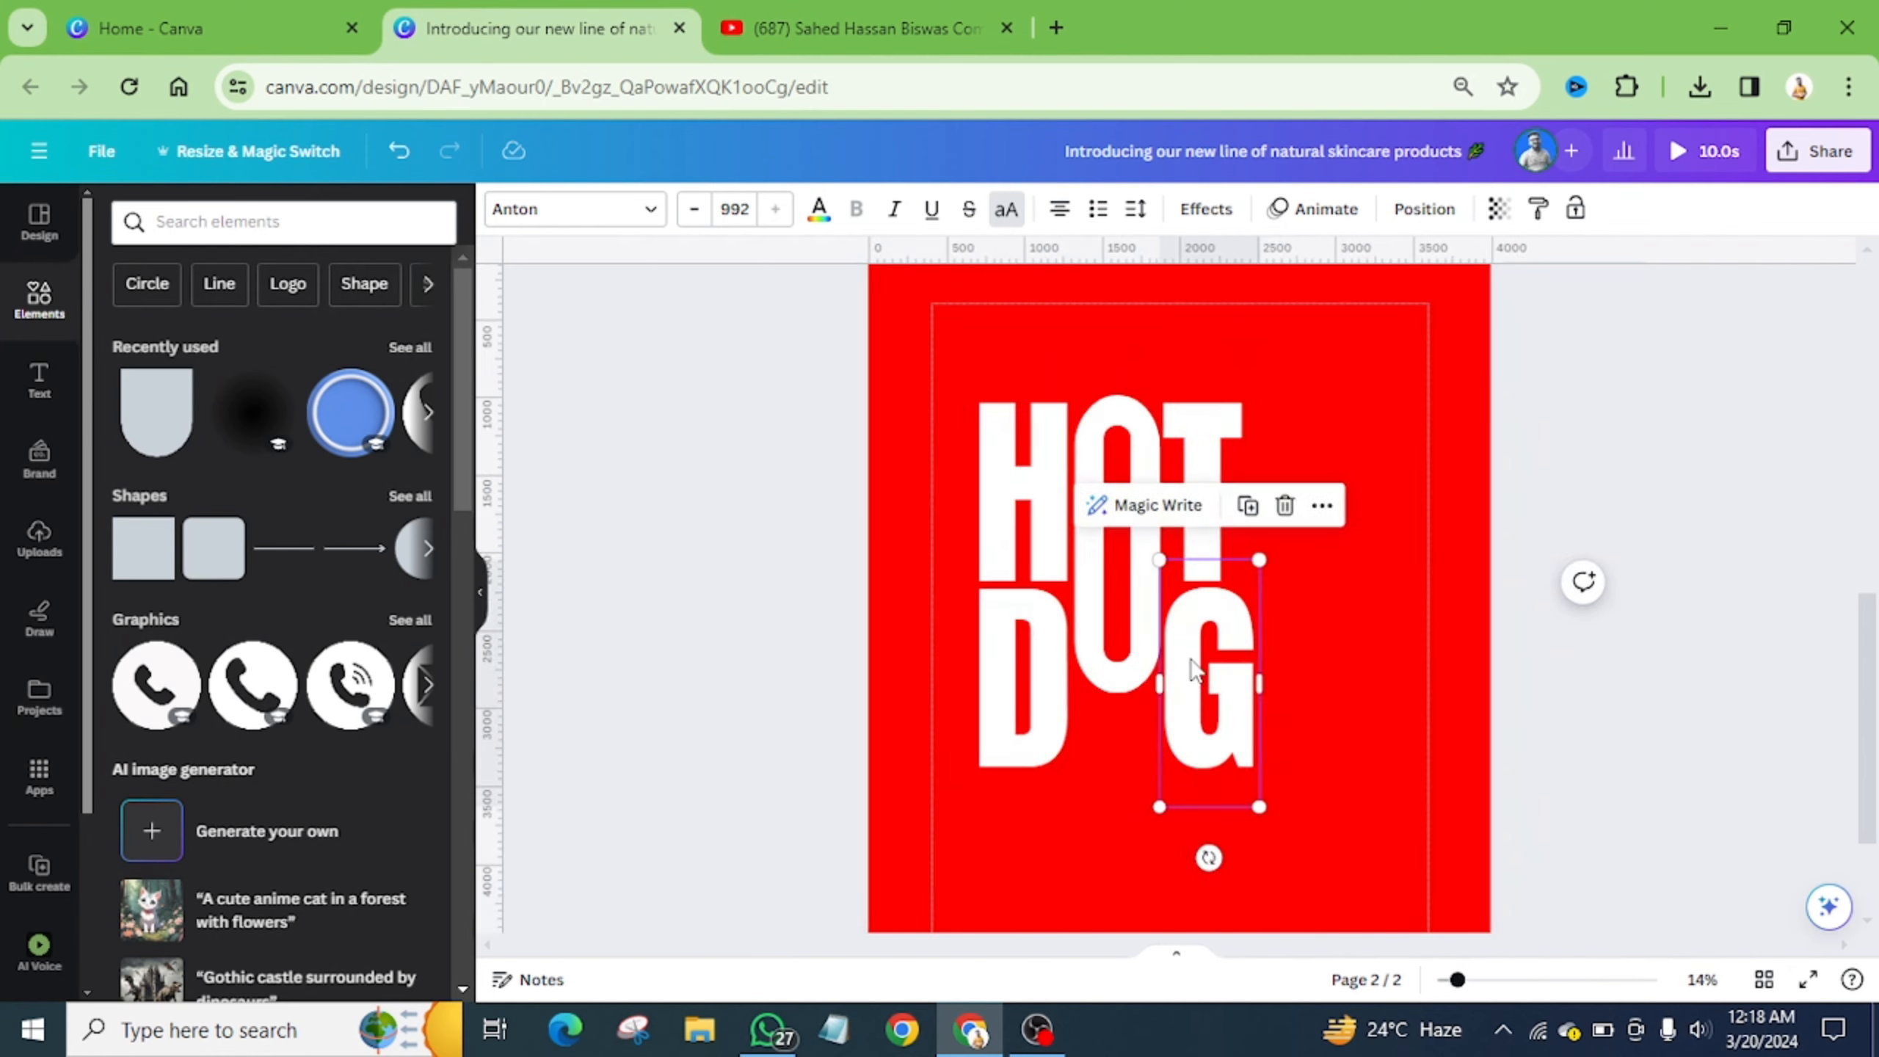
click(1319, 590)
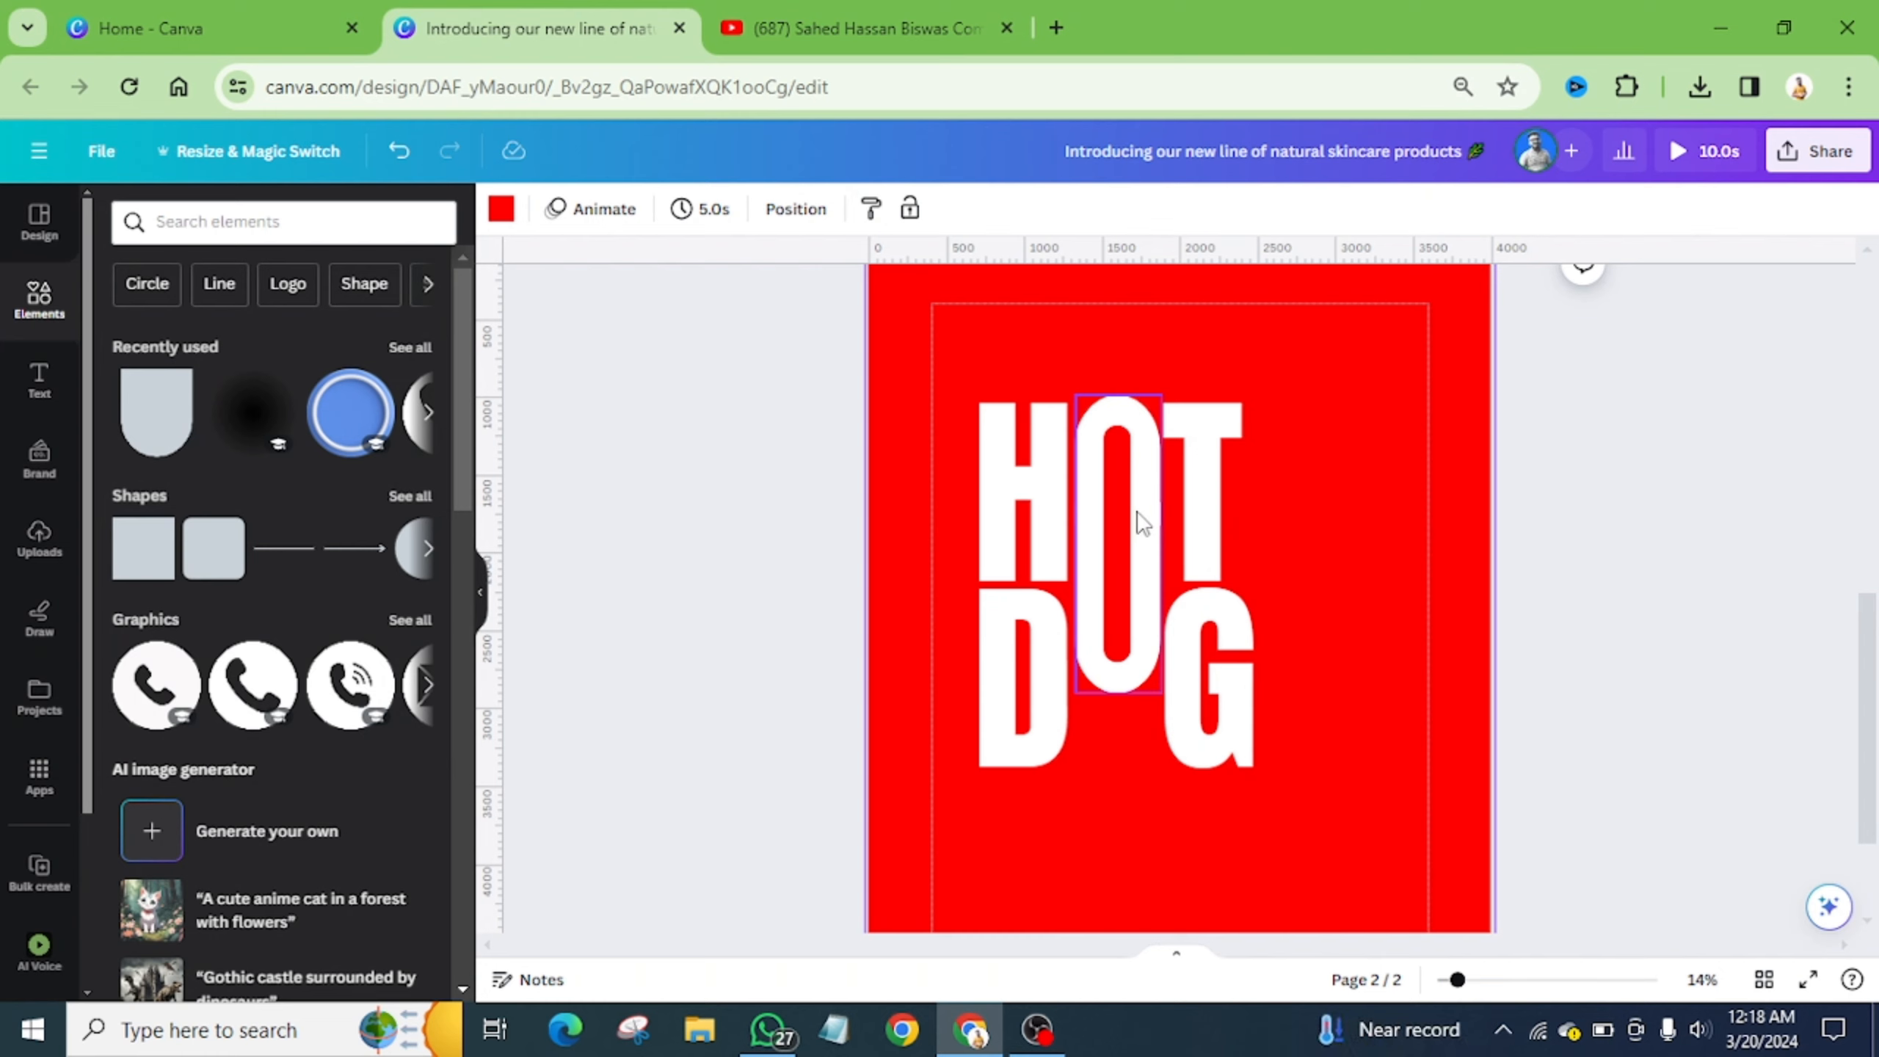
- Move the T and G aside and widen the O to about 586 by 1,915
click(1204, 690)
drag(1227, 593, 1283, 592)
scroll(1174, 555, up, 3)
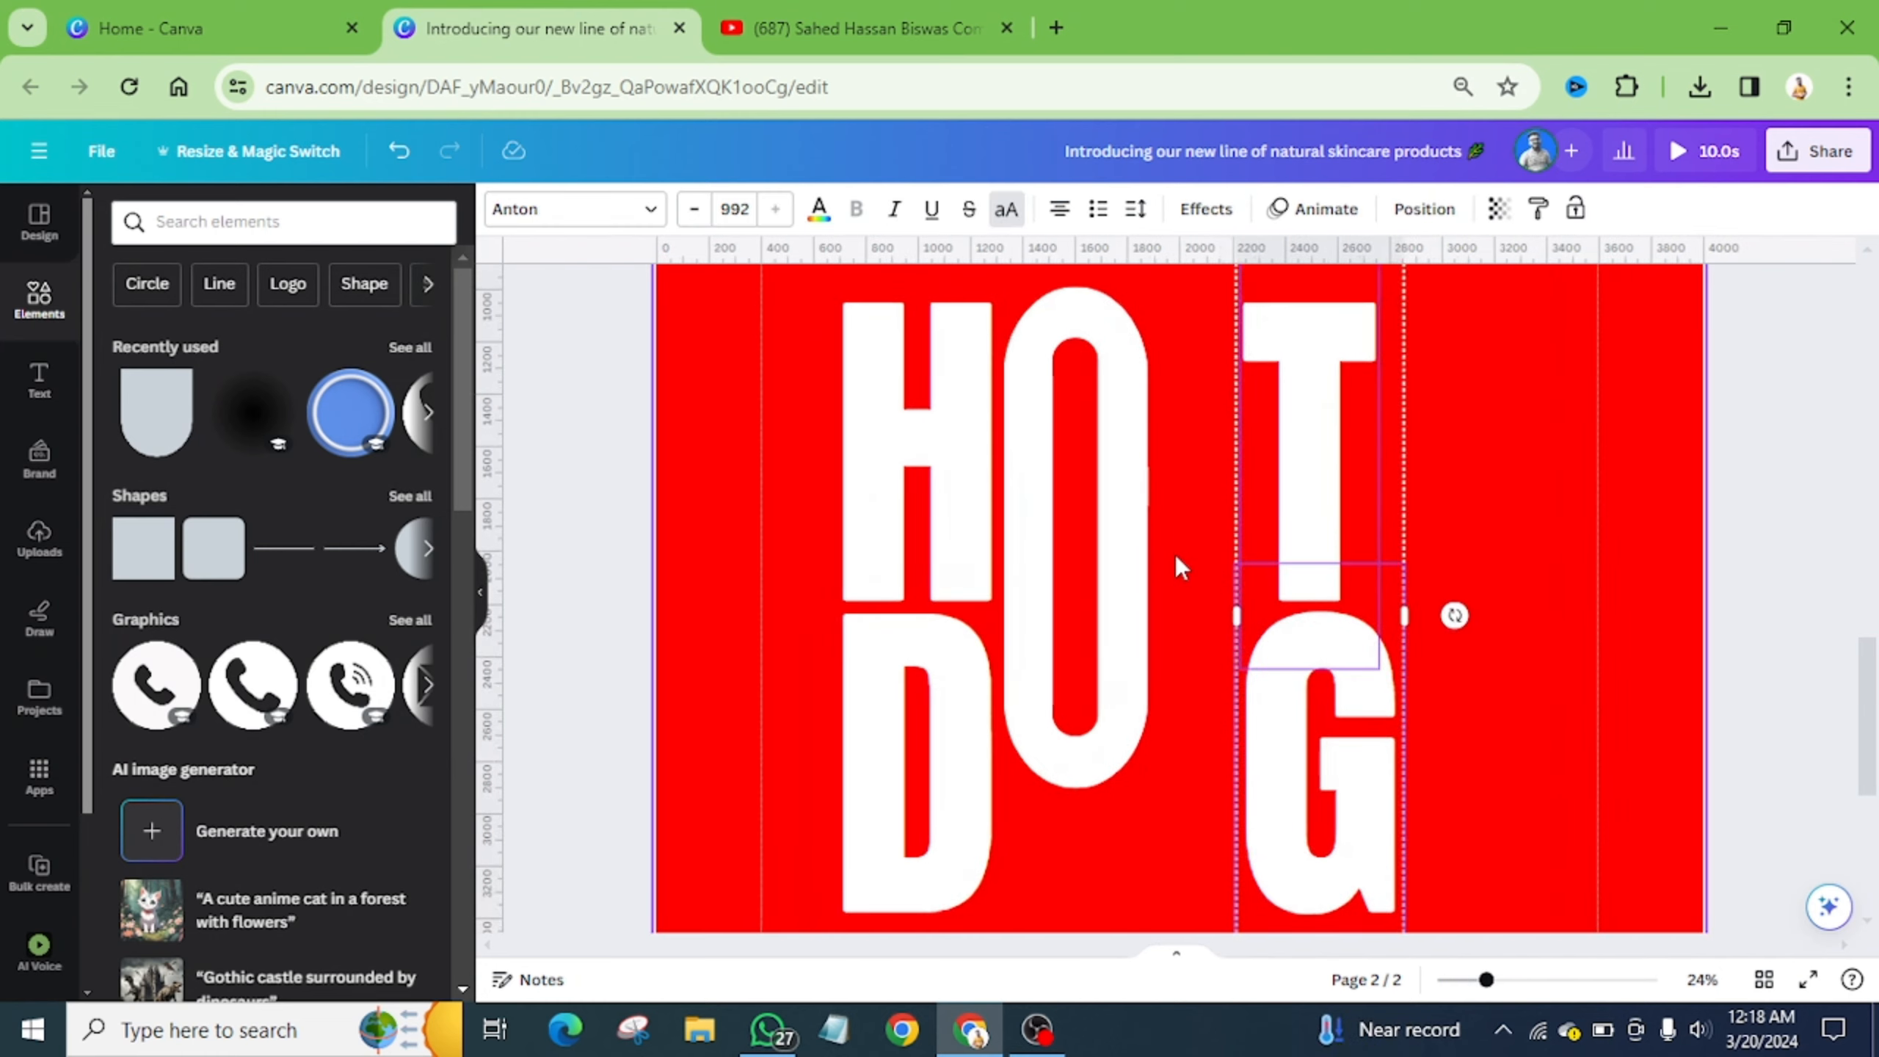
click(1139, 555)
drag(1148, 536, 1162, 535)
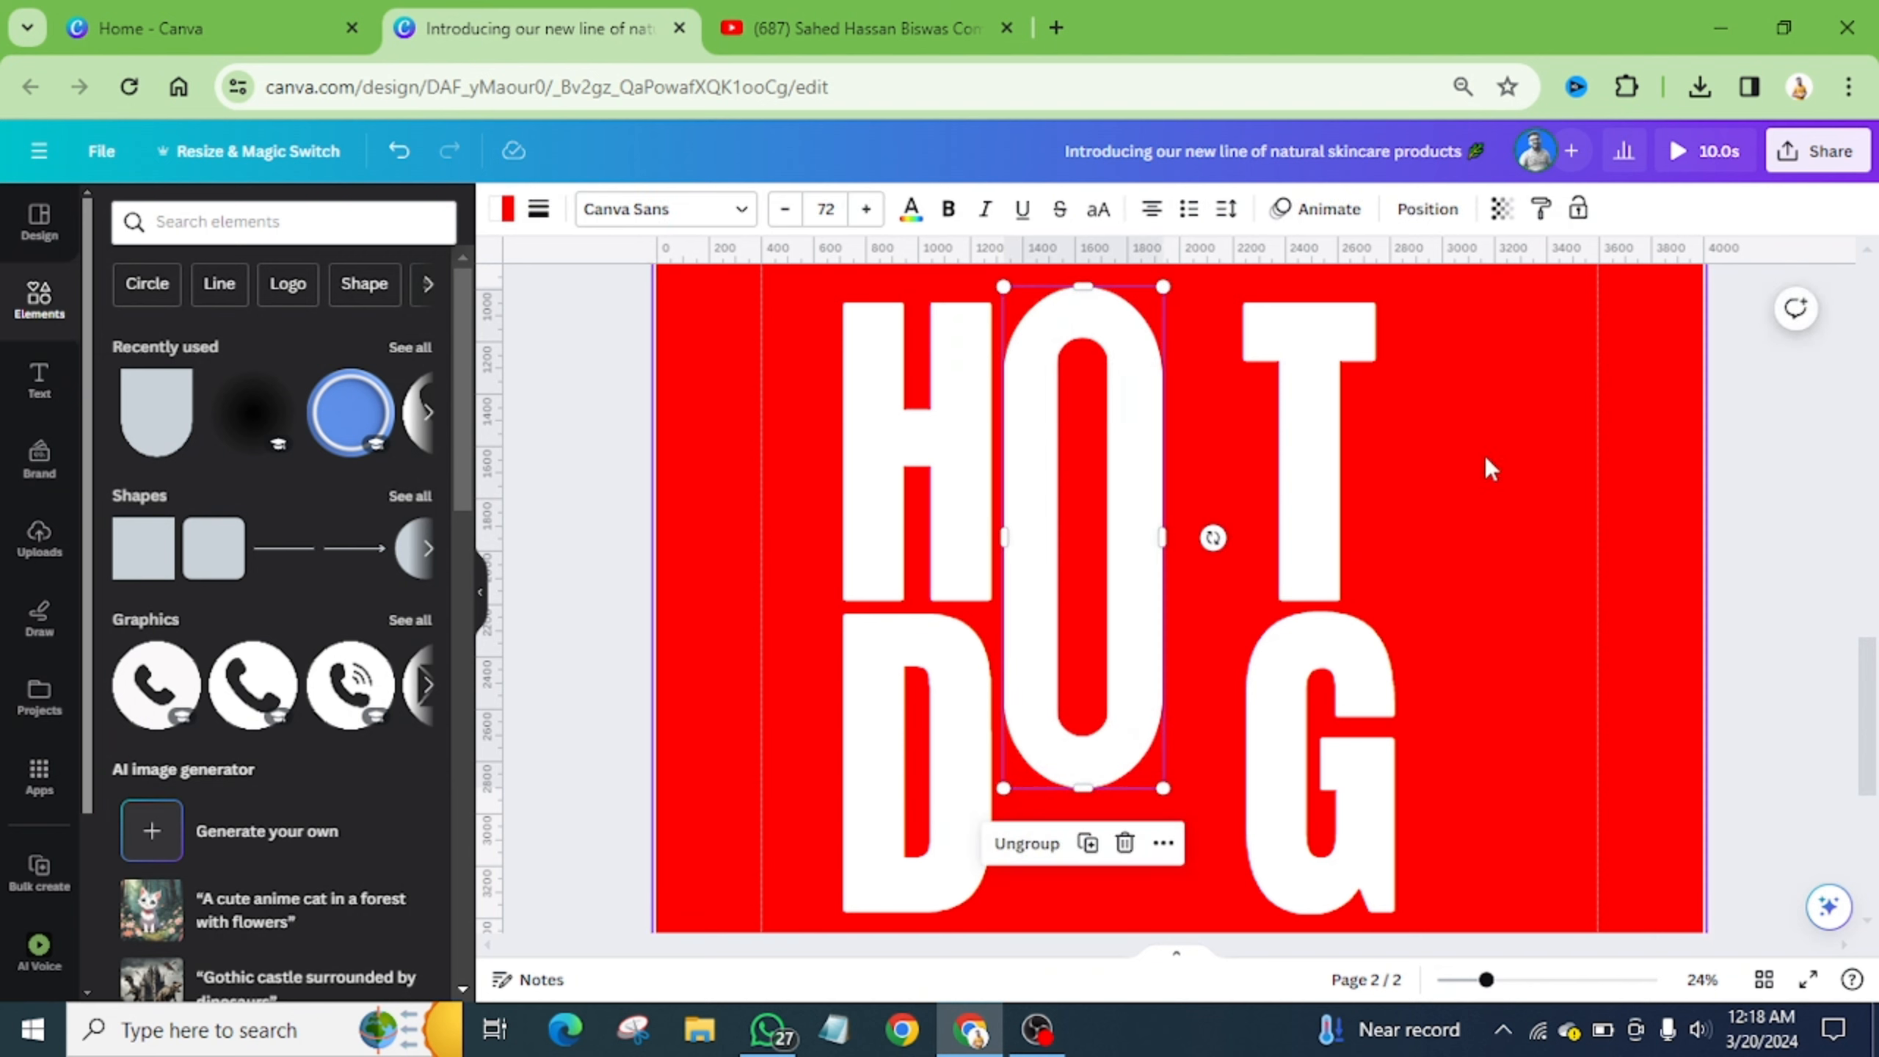
- Slide the T and G back left until they sit tight against the O
click(1317, 637)
drag(1316, 636, 1247, 618)
click(1354, 617)
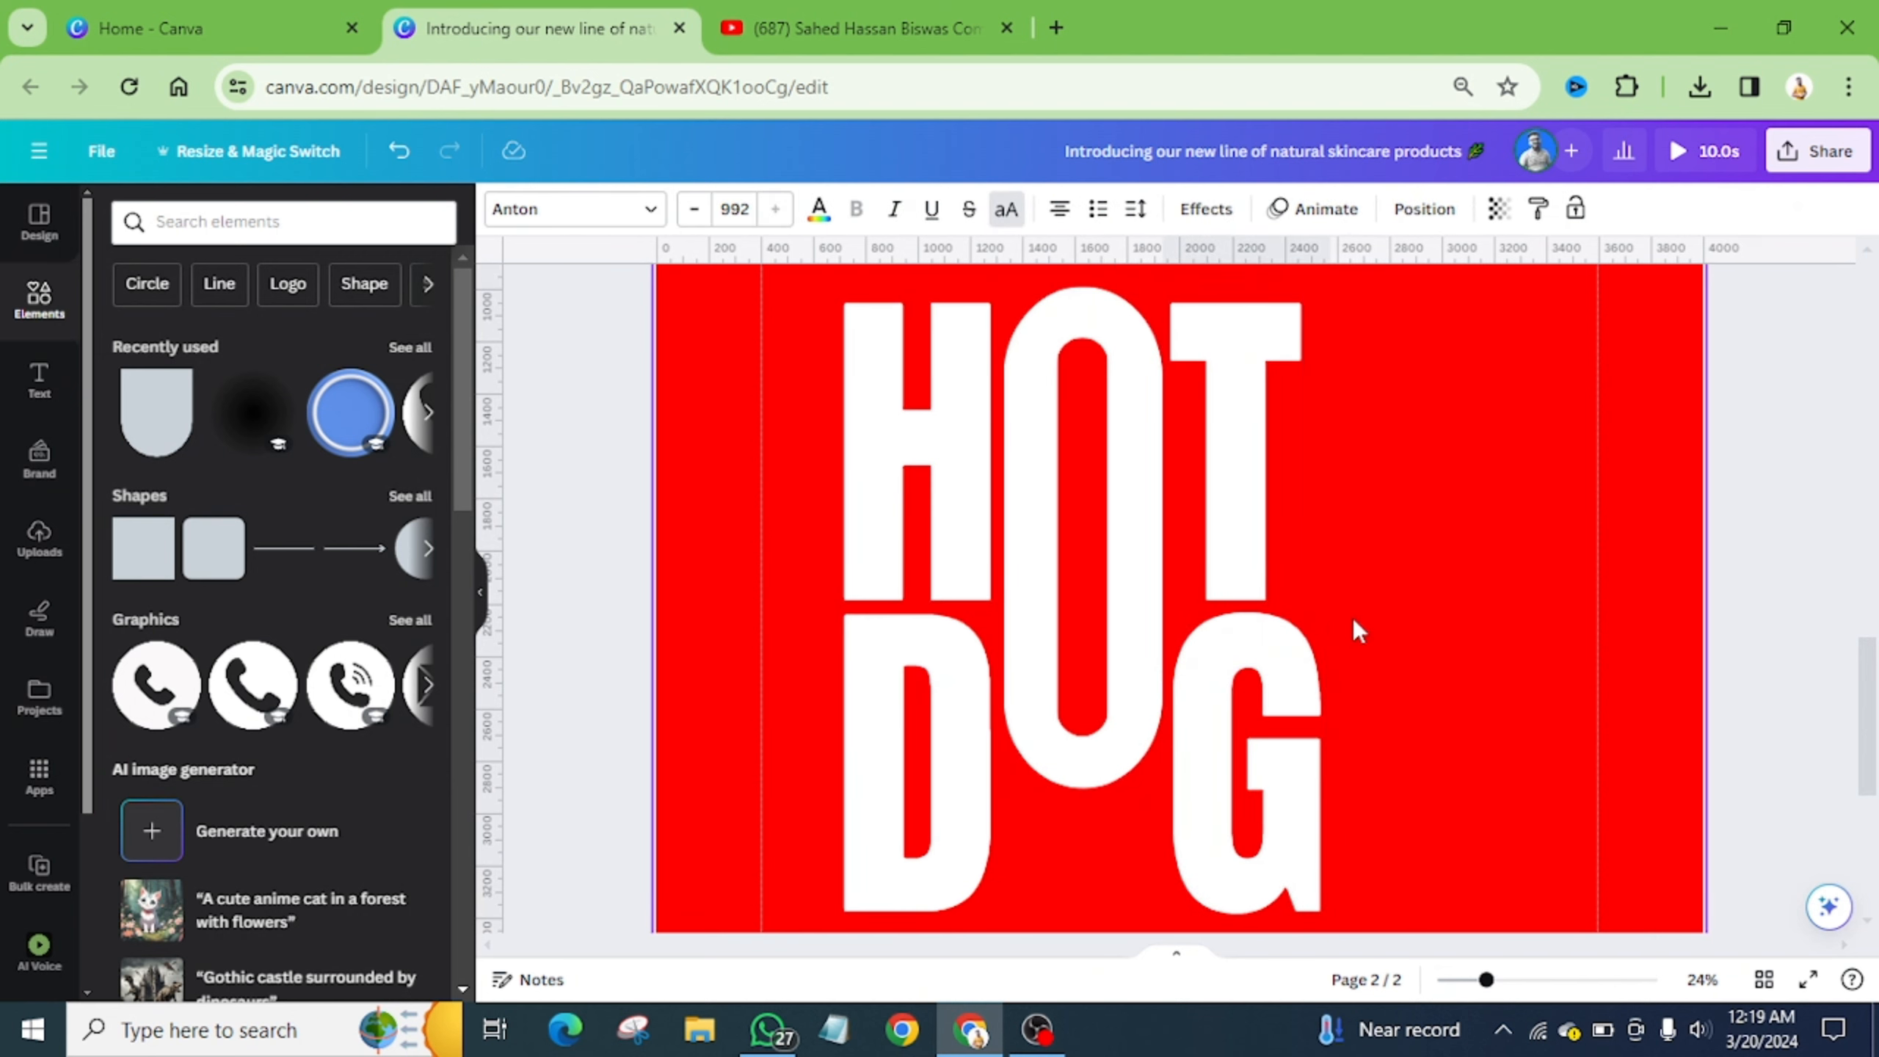
key(Left)
key(Left)
key(Left)
key(Left)
key(Left)
key(Left)
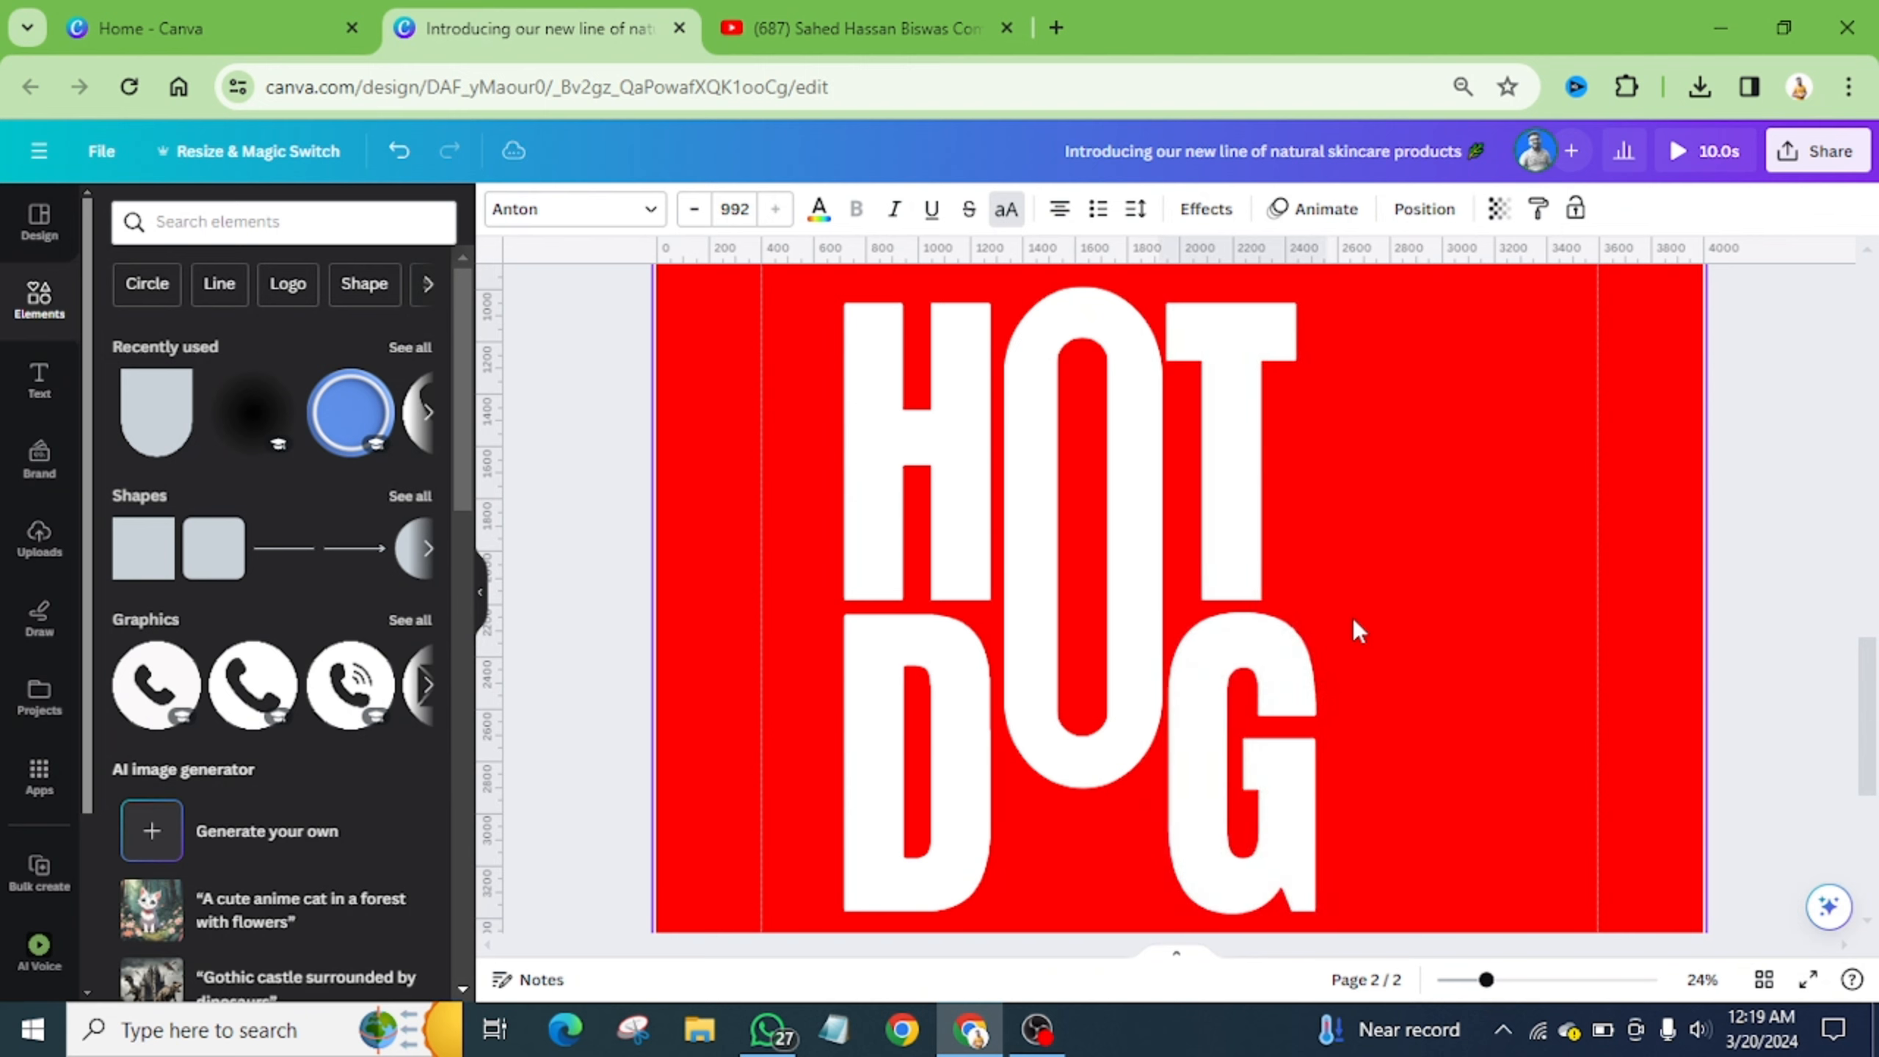
key(ctrl+minus)
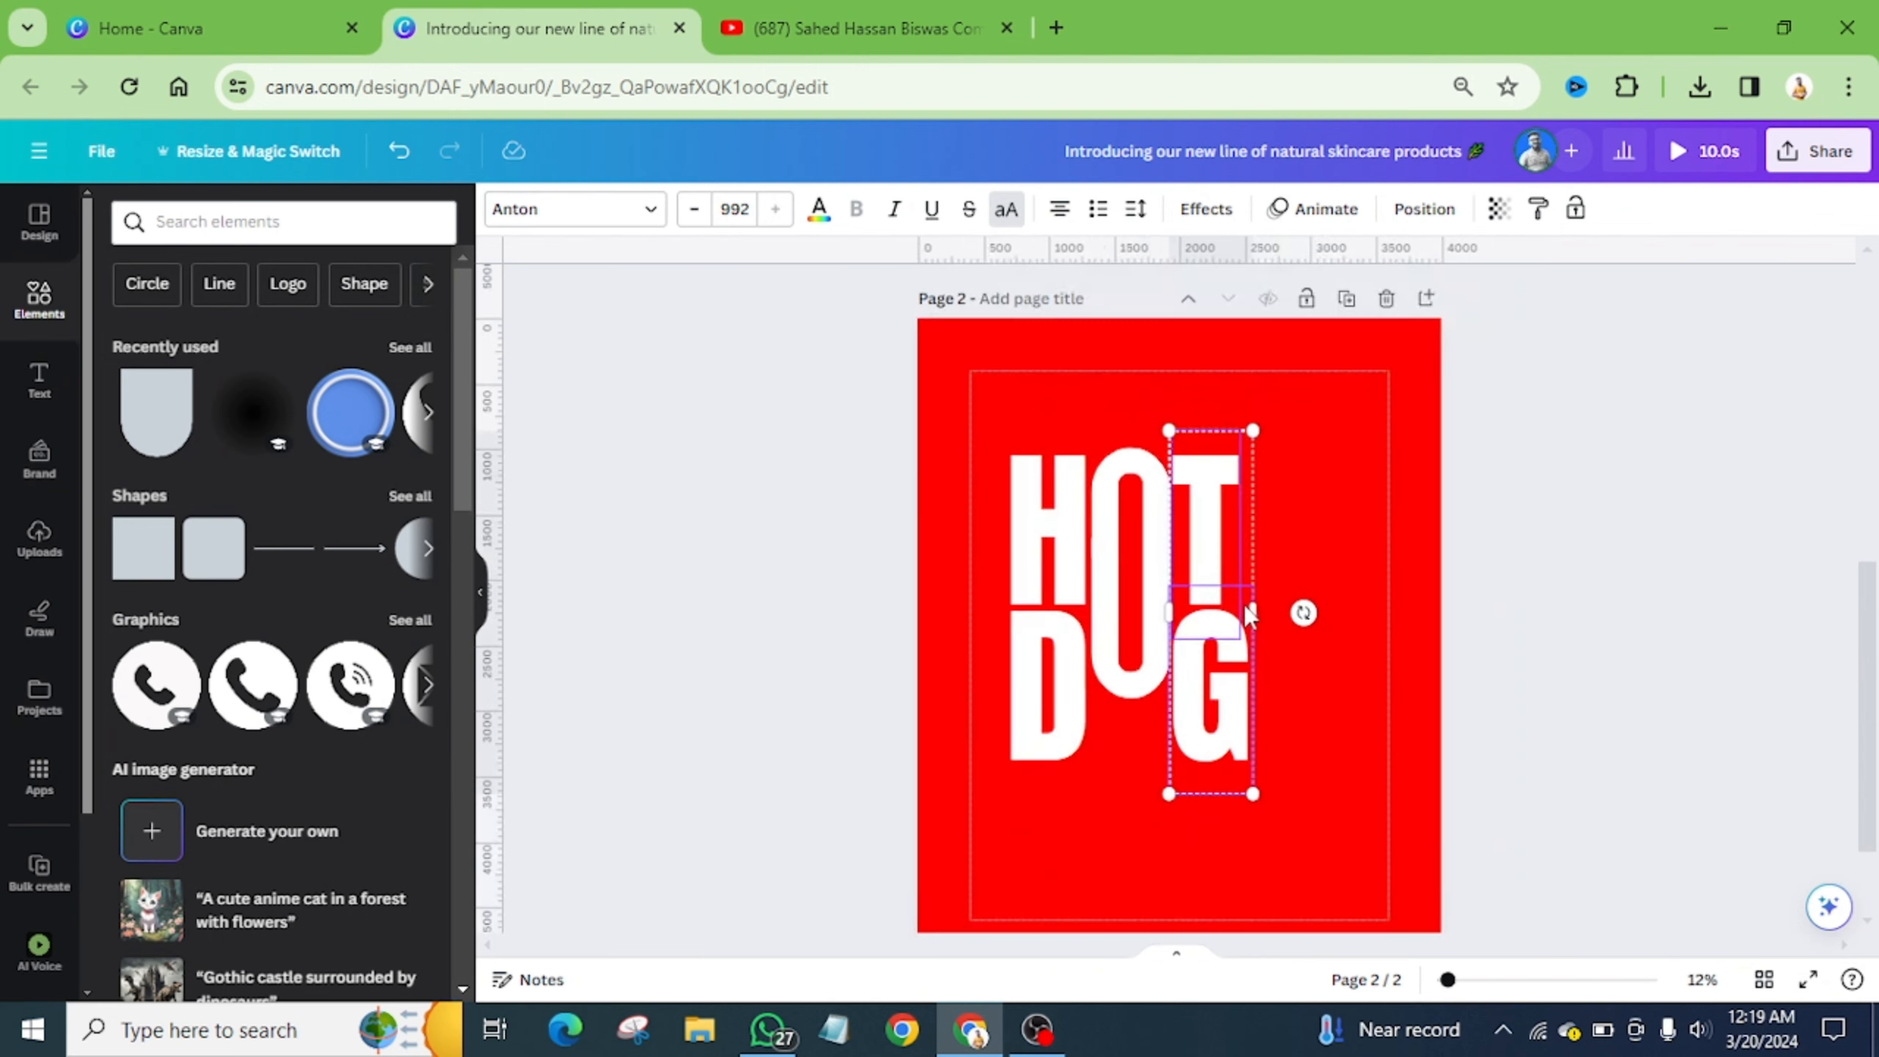
- Move the entire HOT DOG lettering up and left, then compare page 2 with page 1
click(1303, 581)
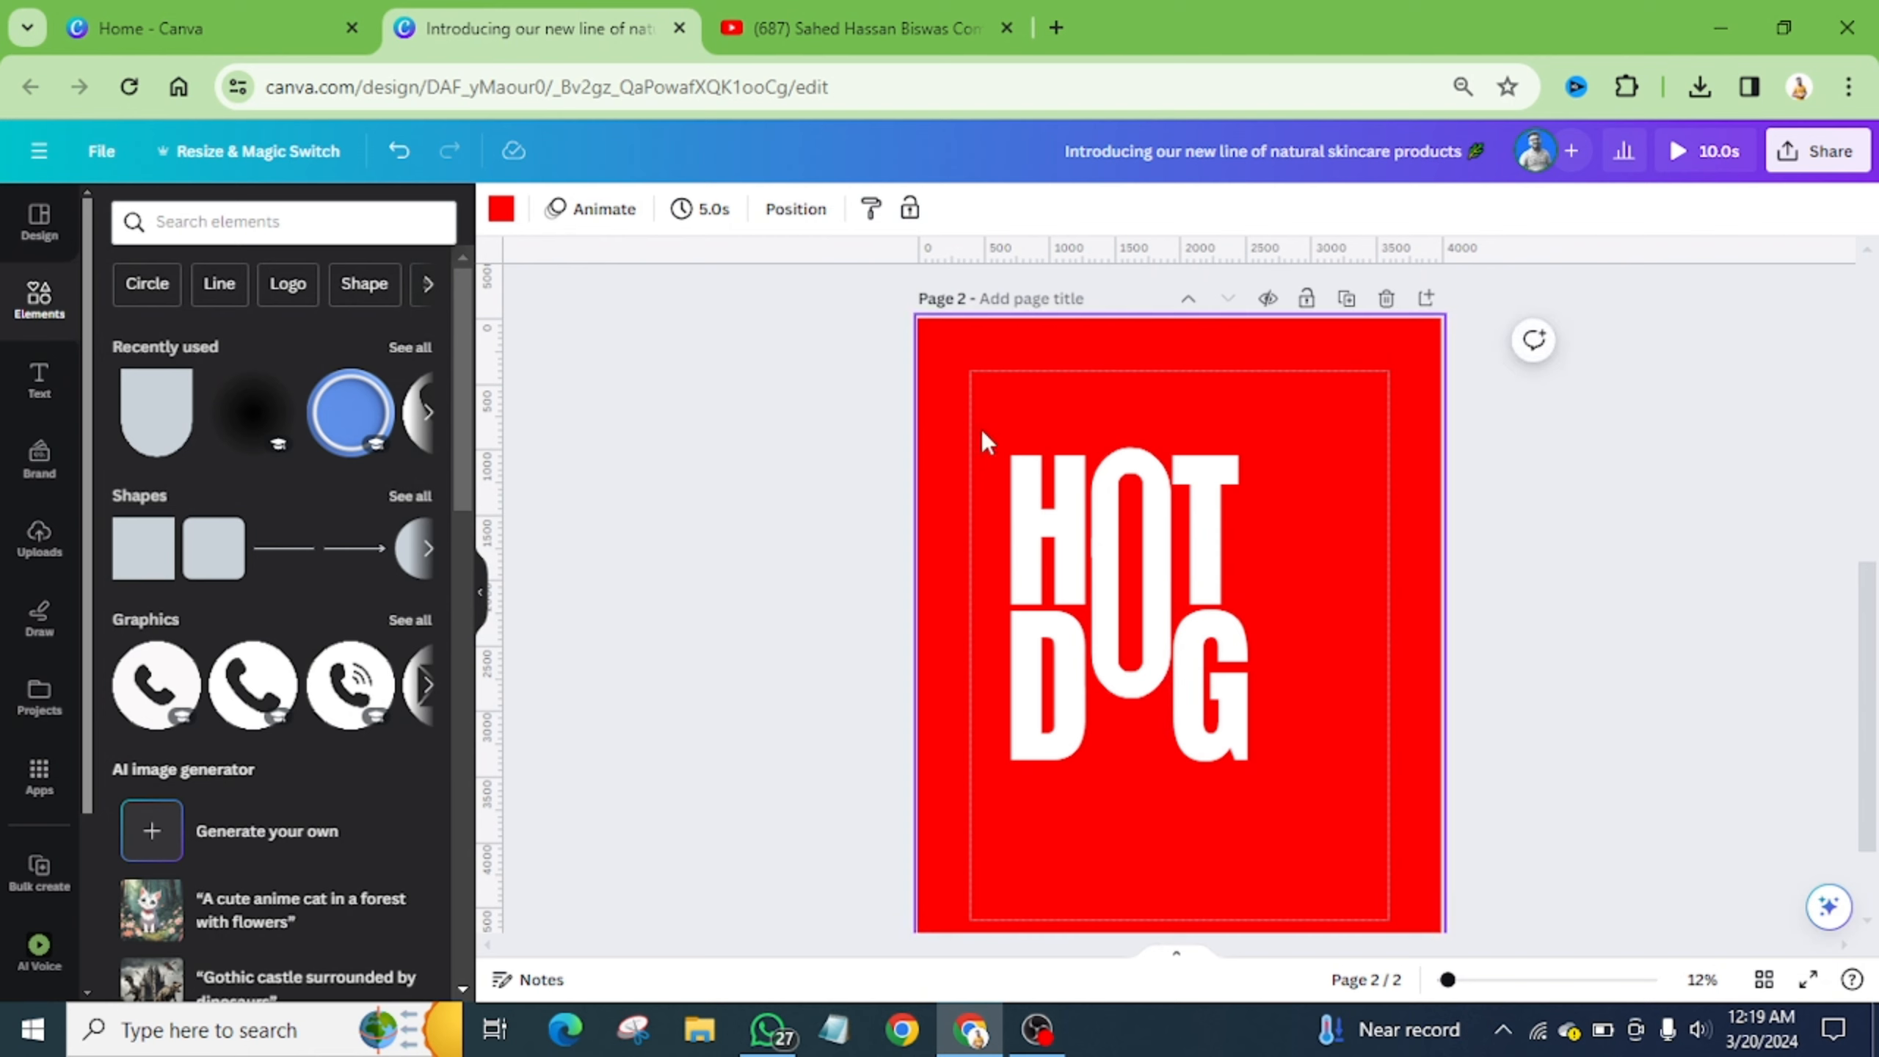
drag(980, 428, 1250, 739)
drag(1103, 607, 1065, 522)
click(1269, 593)
scroll(1267, 626, up, 8)
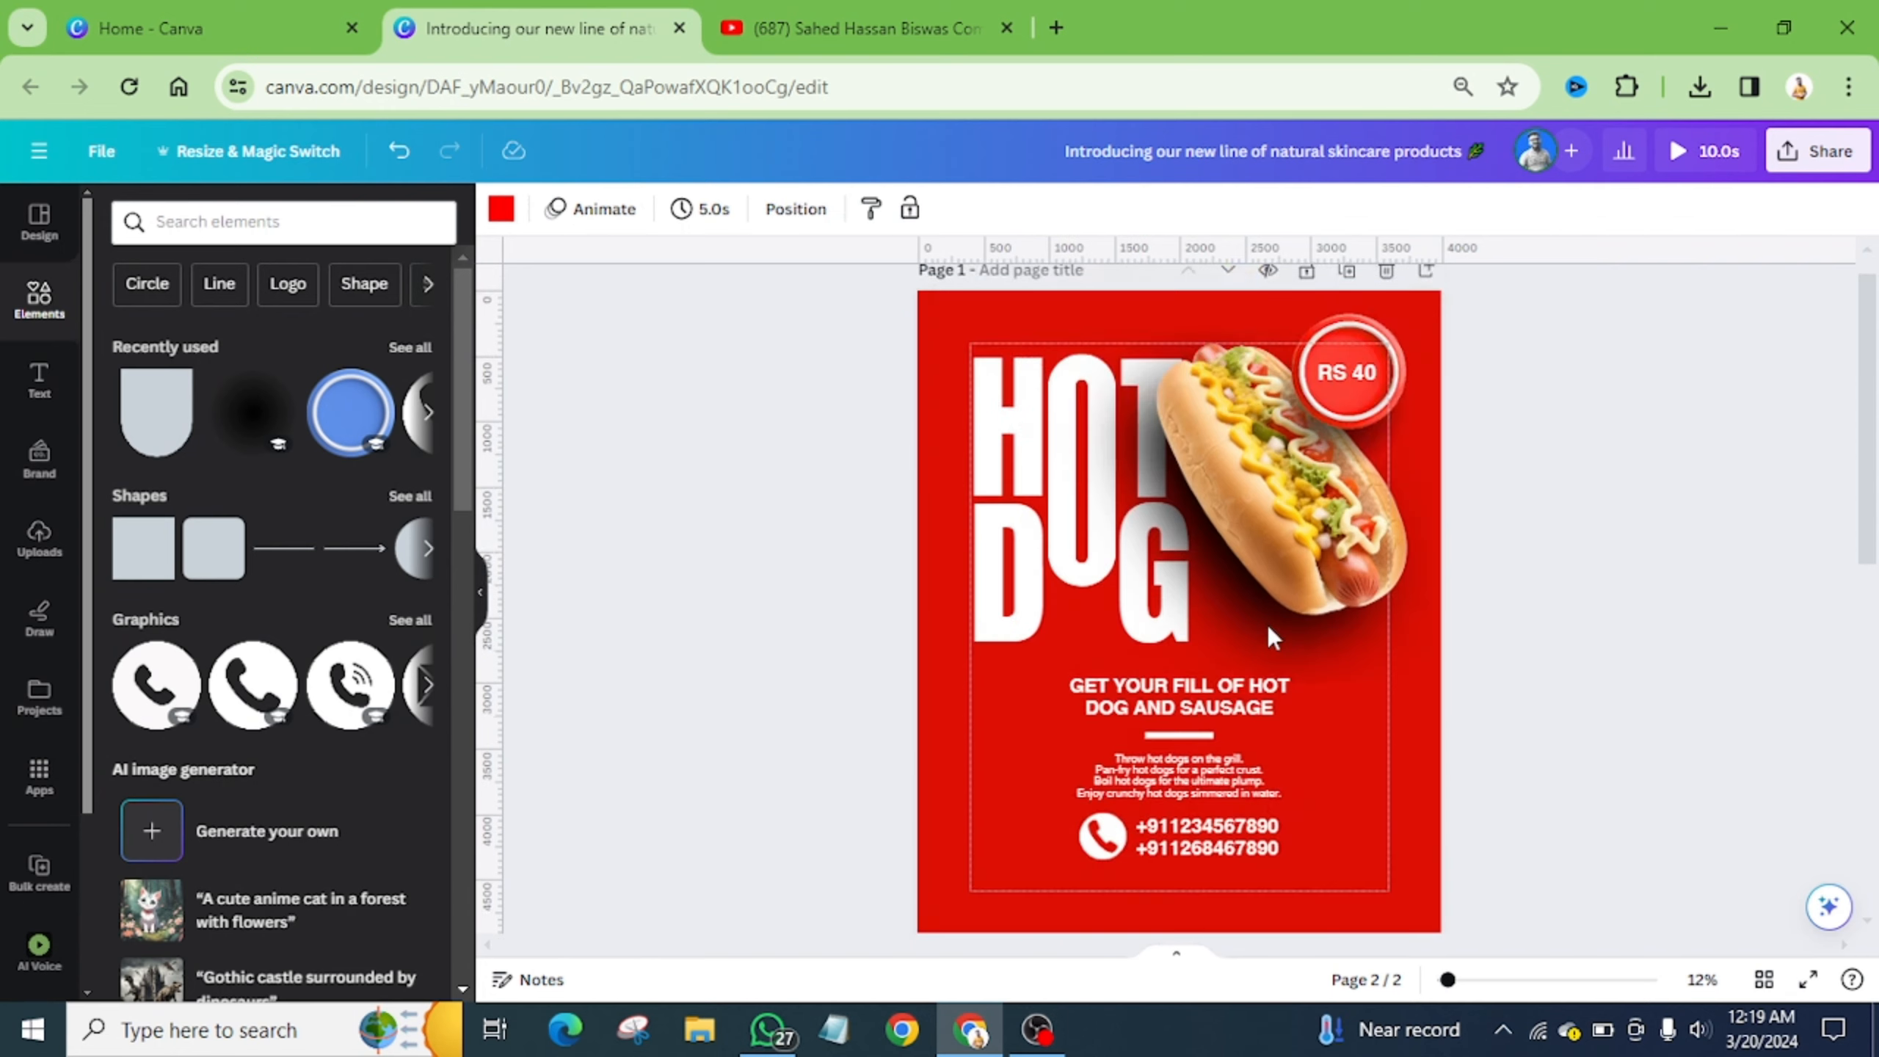
scroll(1267, 625, up, 1)
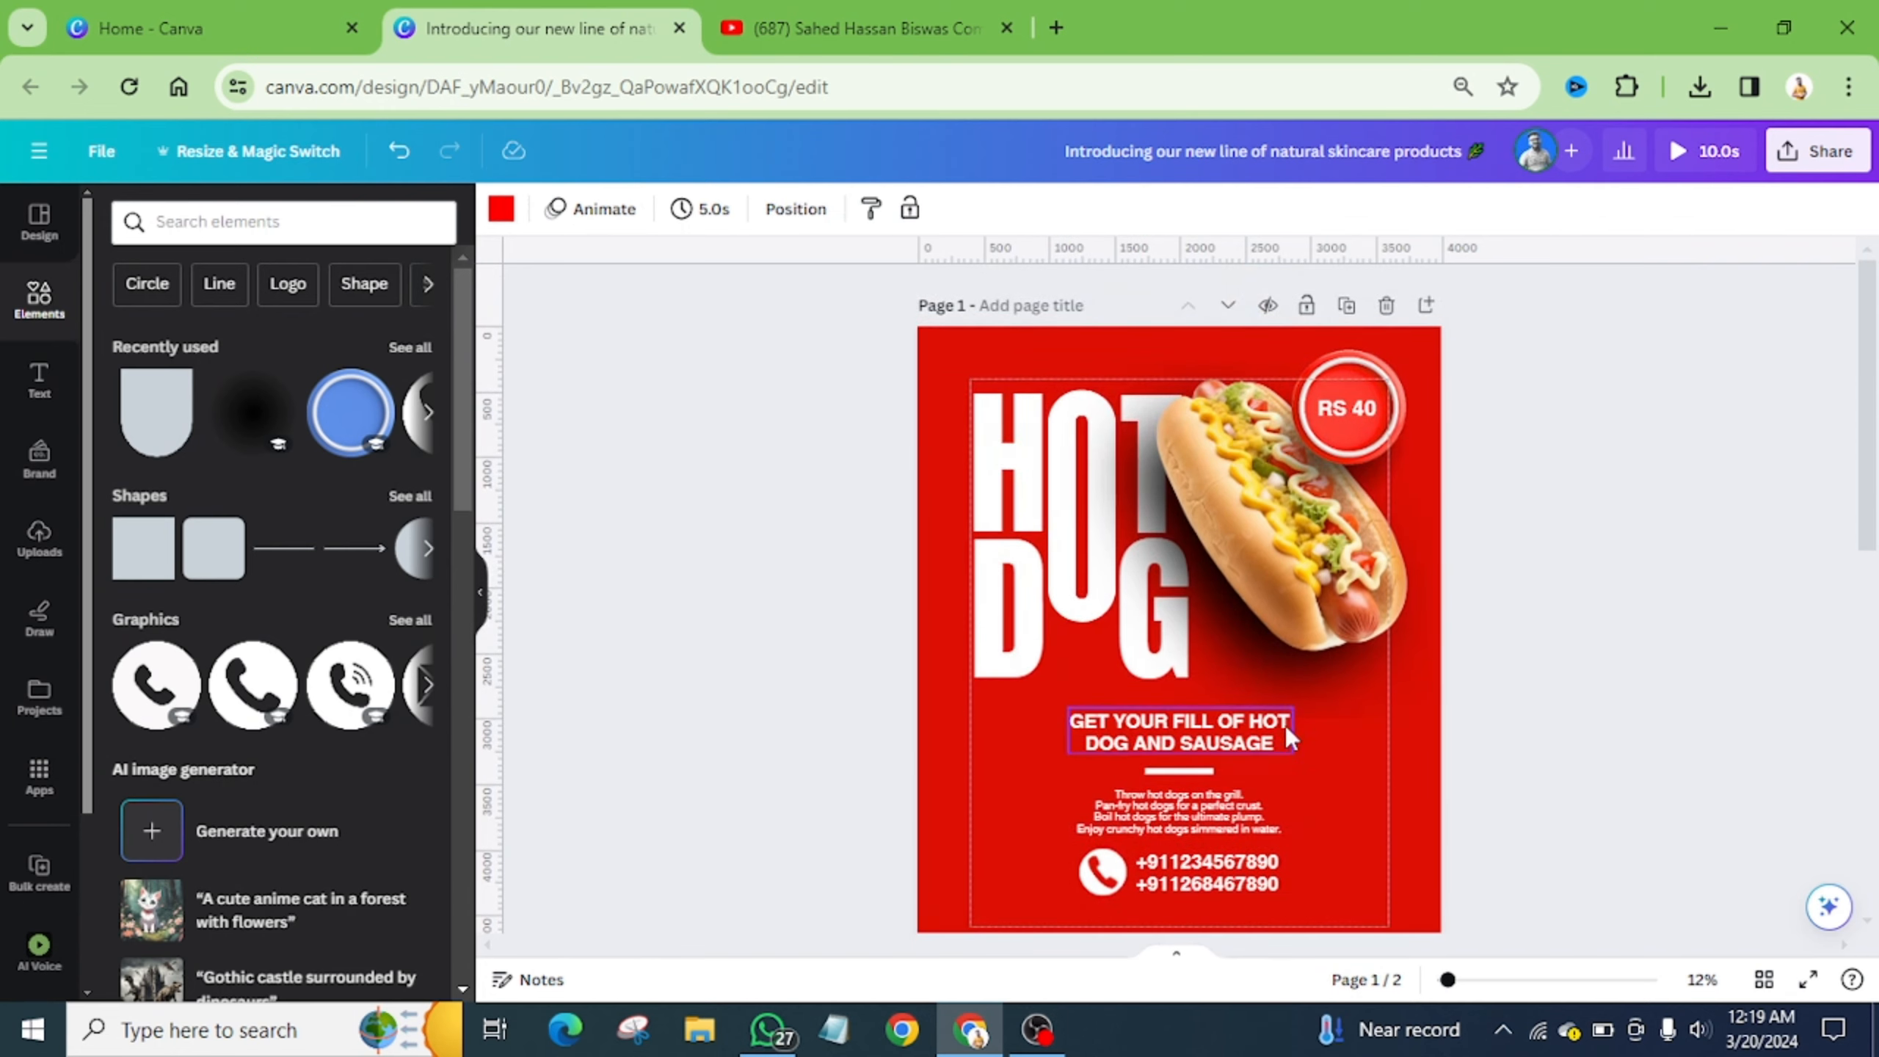
scroll(1286, 725, down, 10)
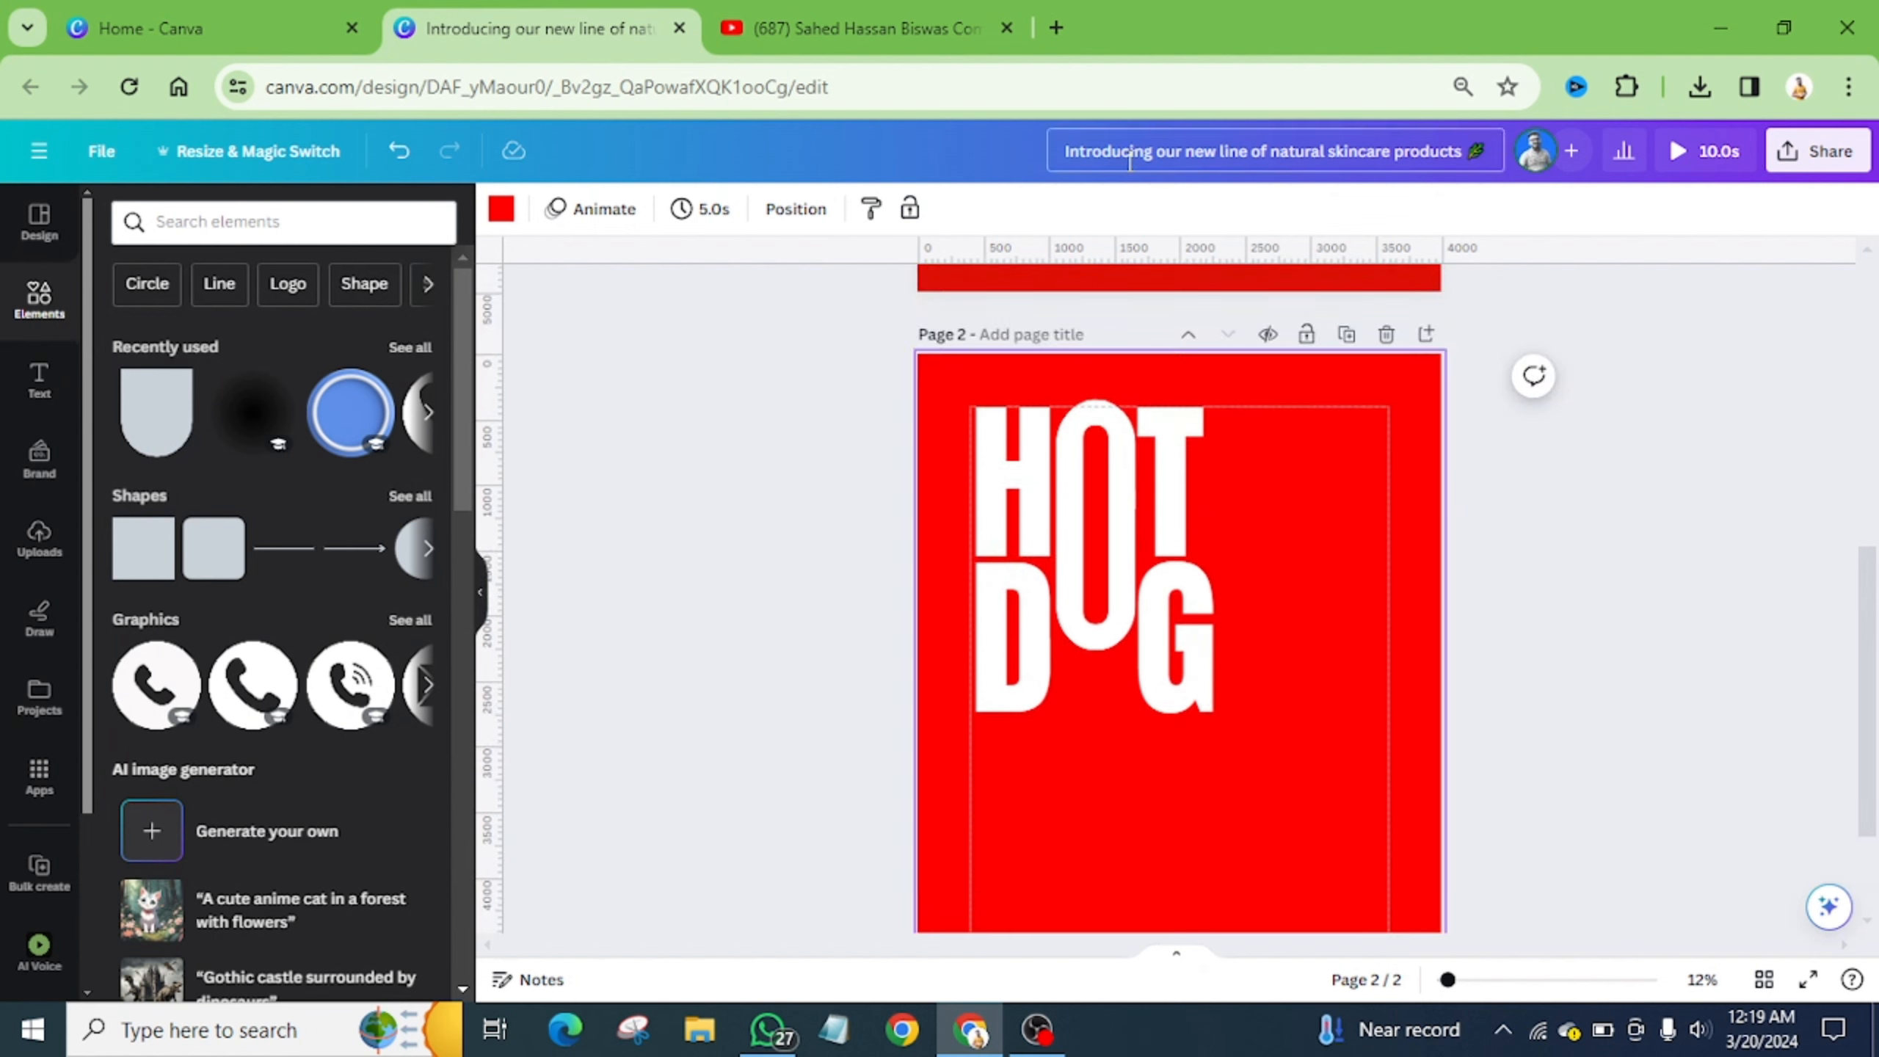
scroll(1256, 390, up, 10)
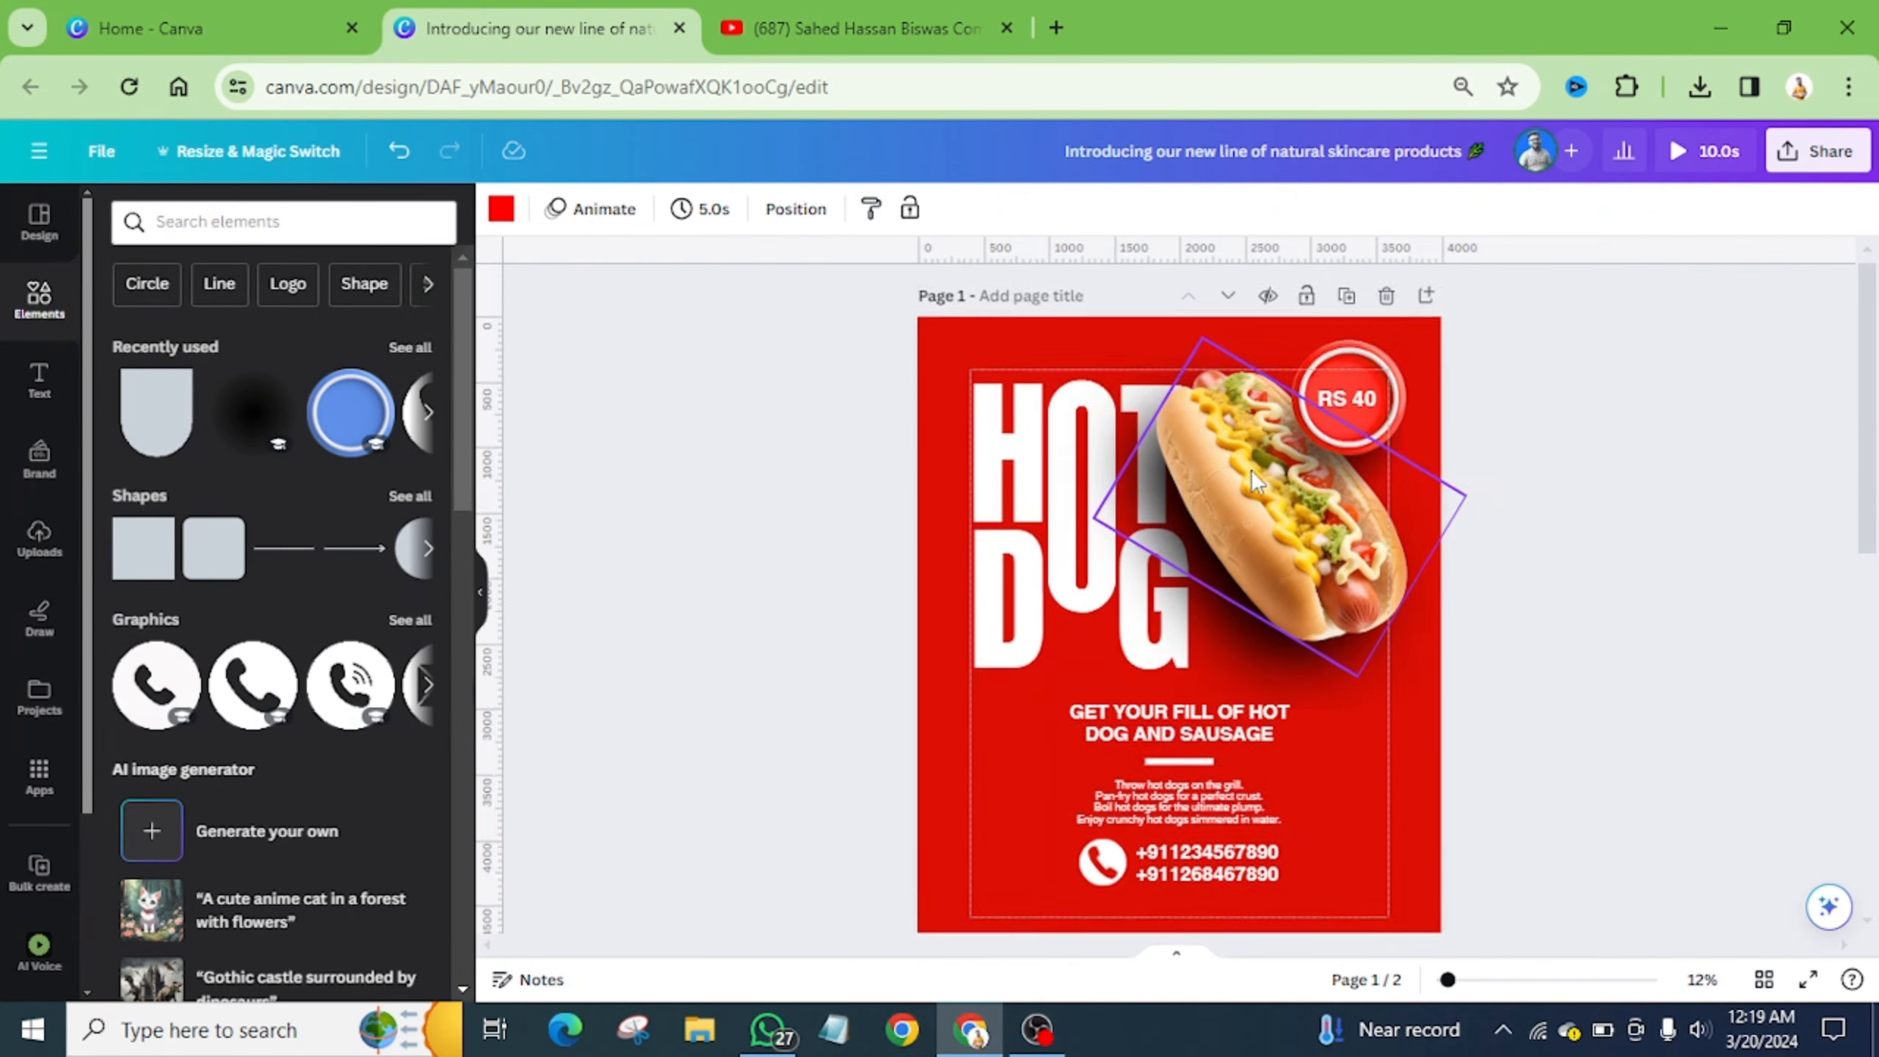
scroll(1251, 470, down, 5)
- Add the uploaded hot dog photo to page 2 and place it up-right over the title
click(41, 540)
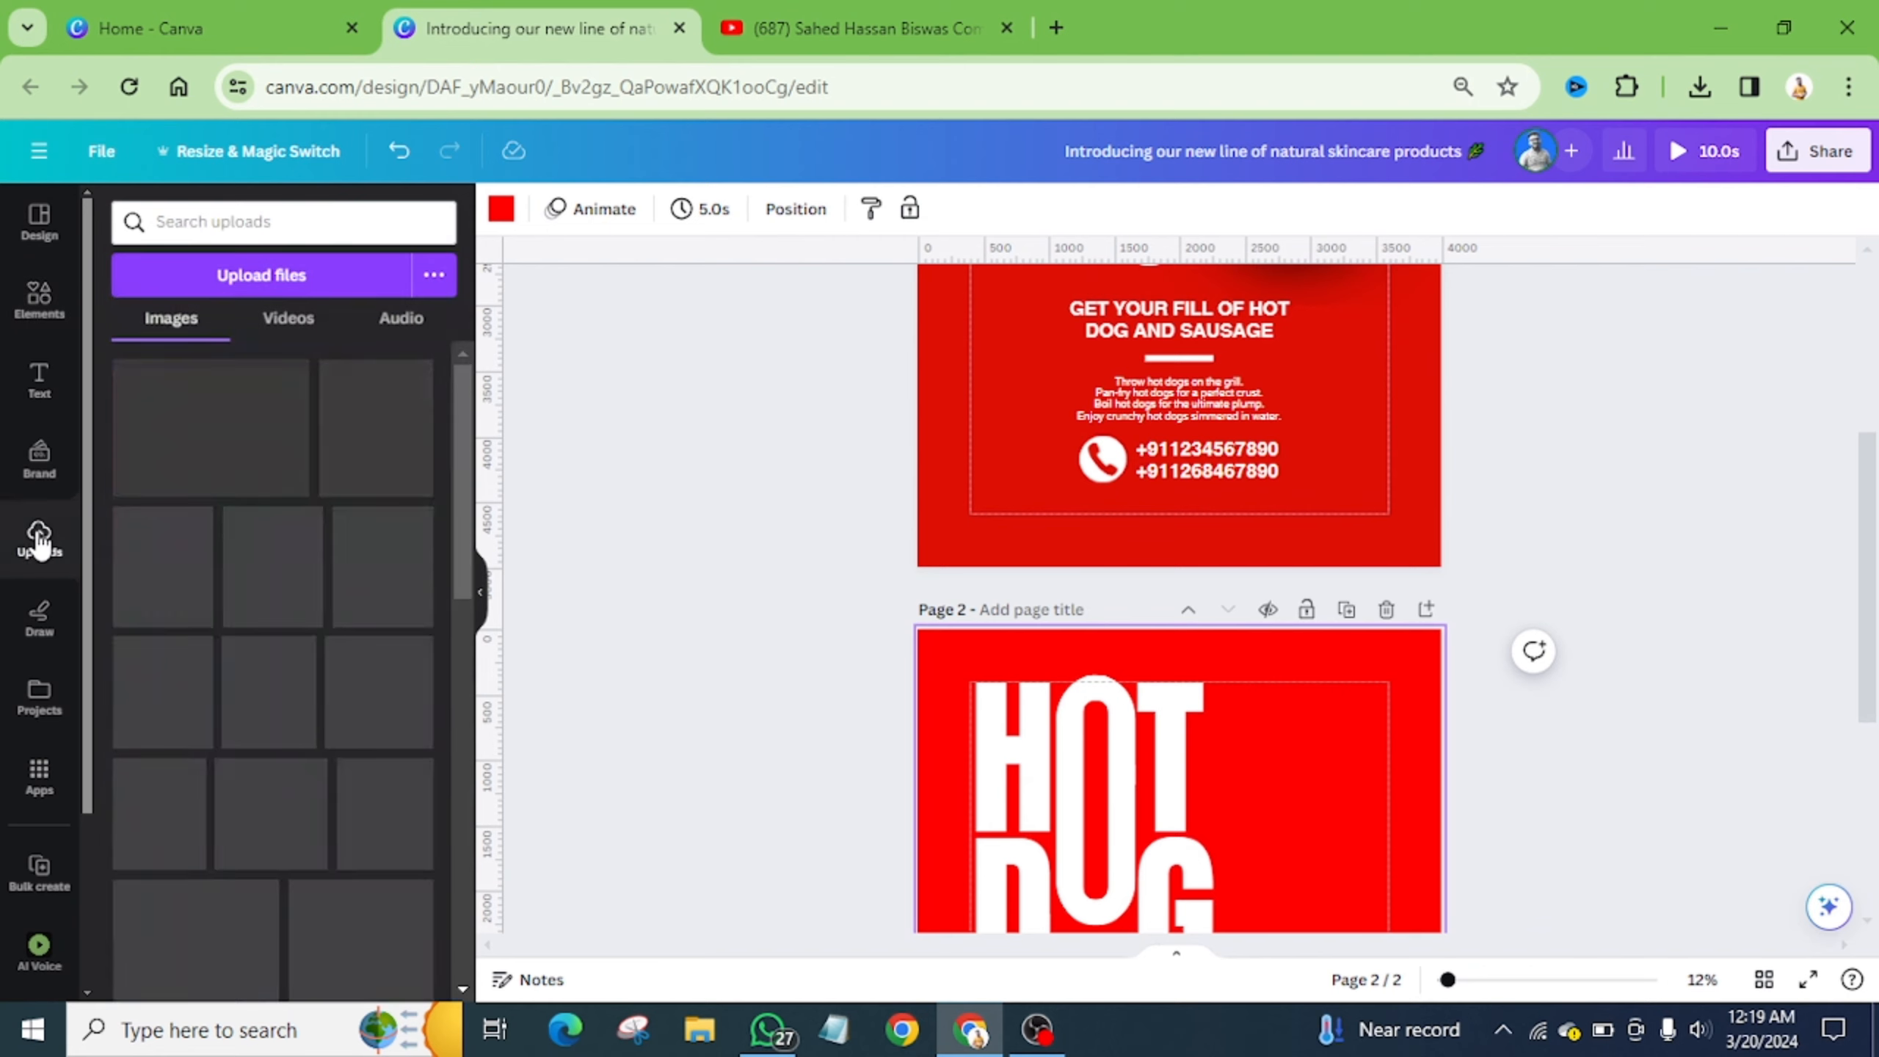
click(236, 280)
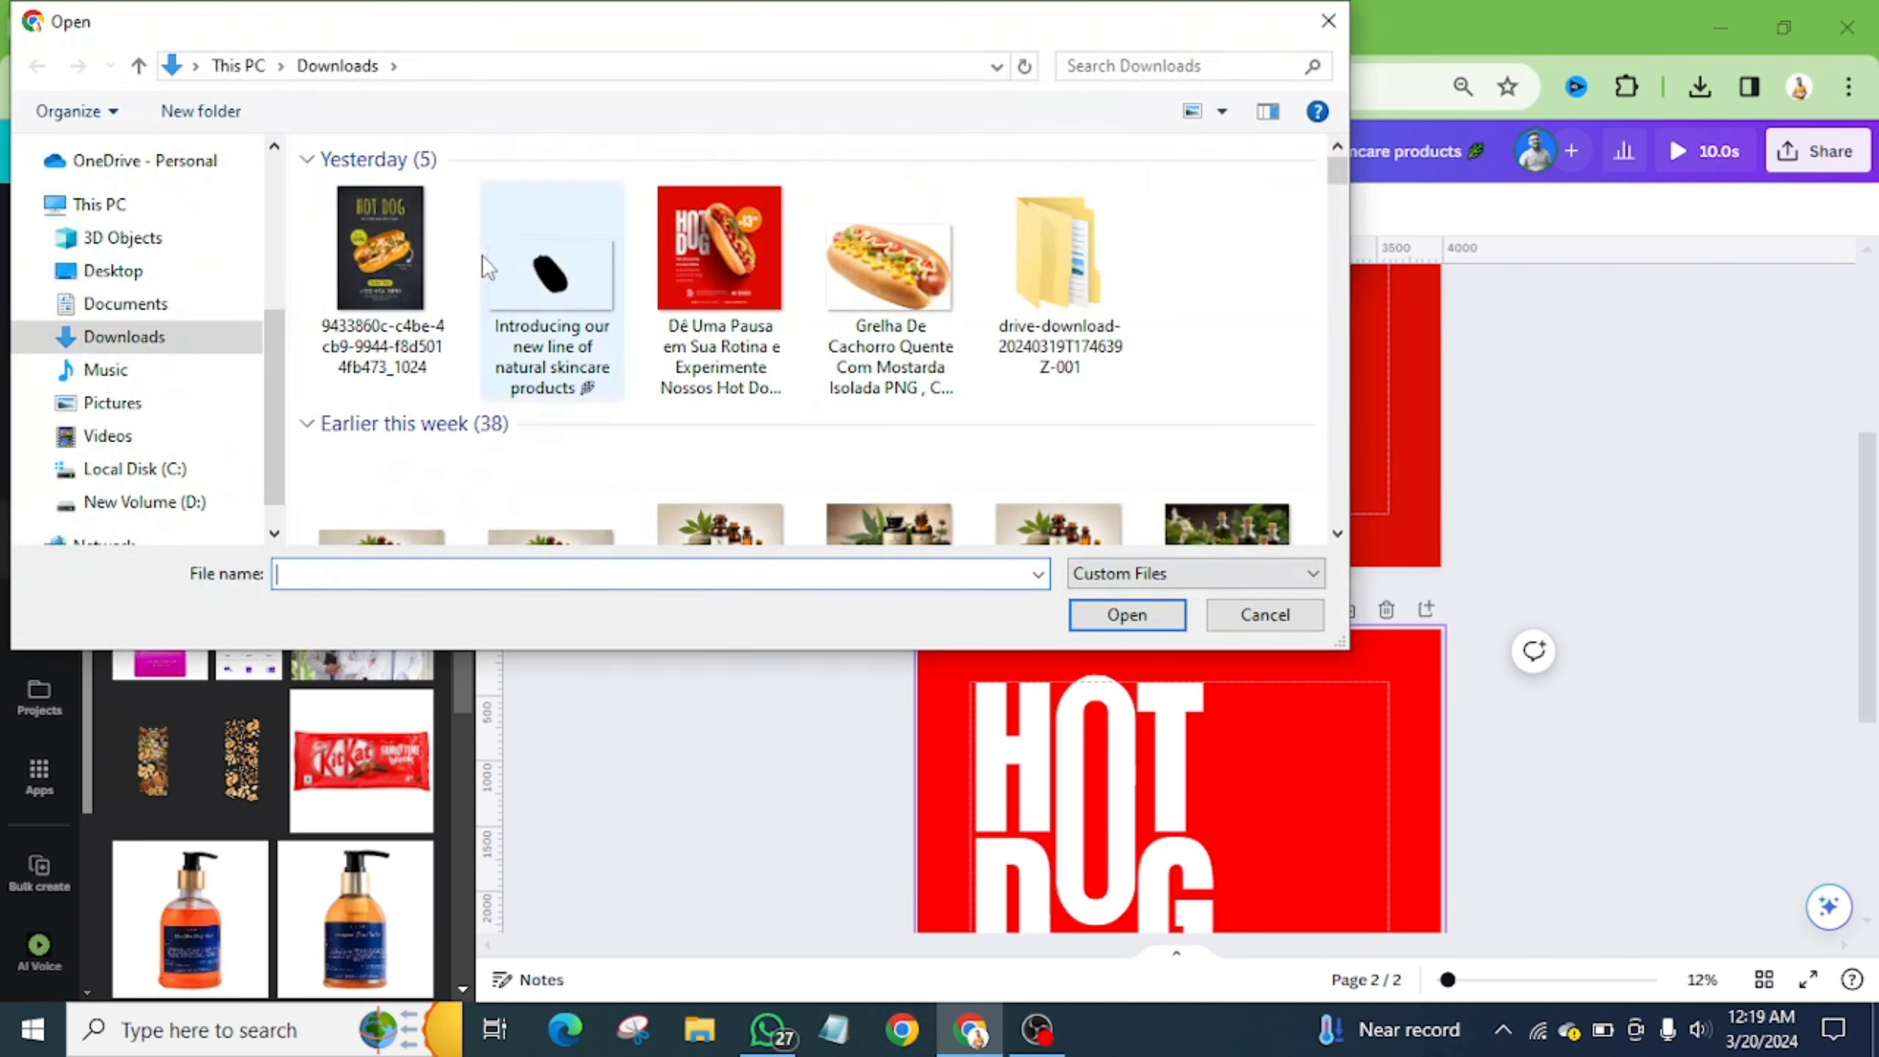
click(1329, 21)
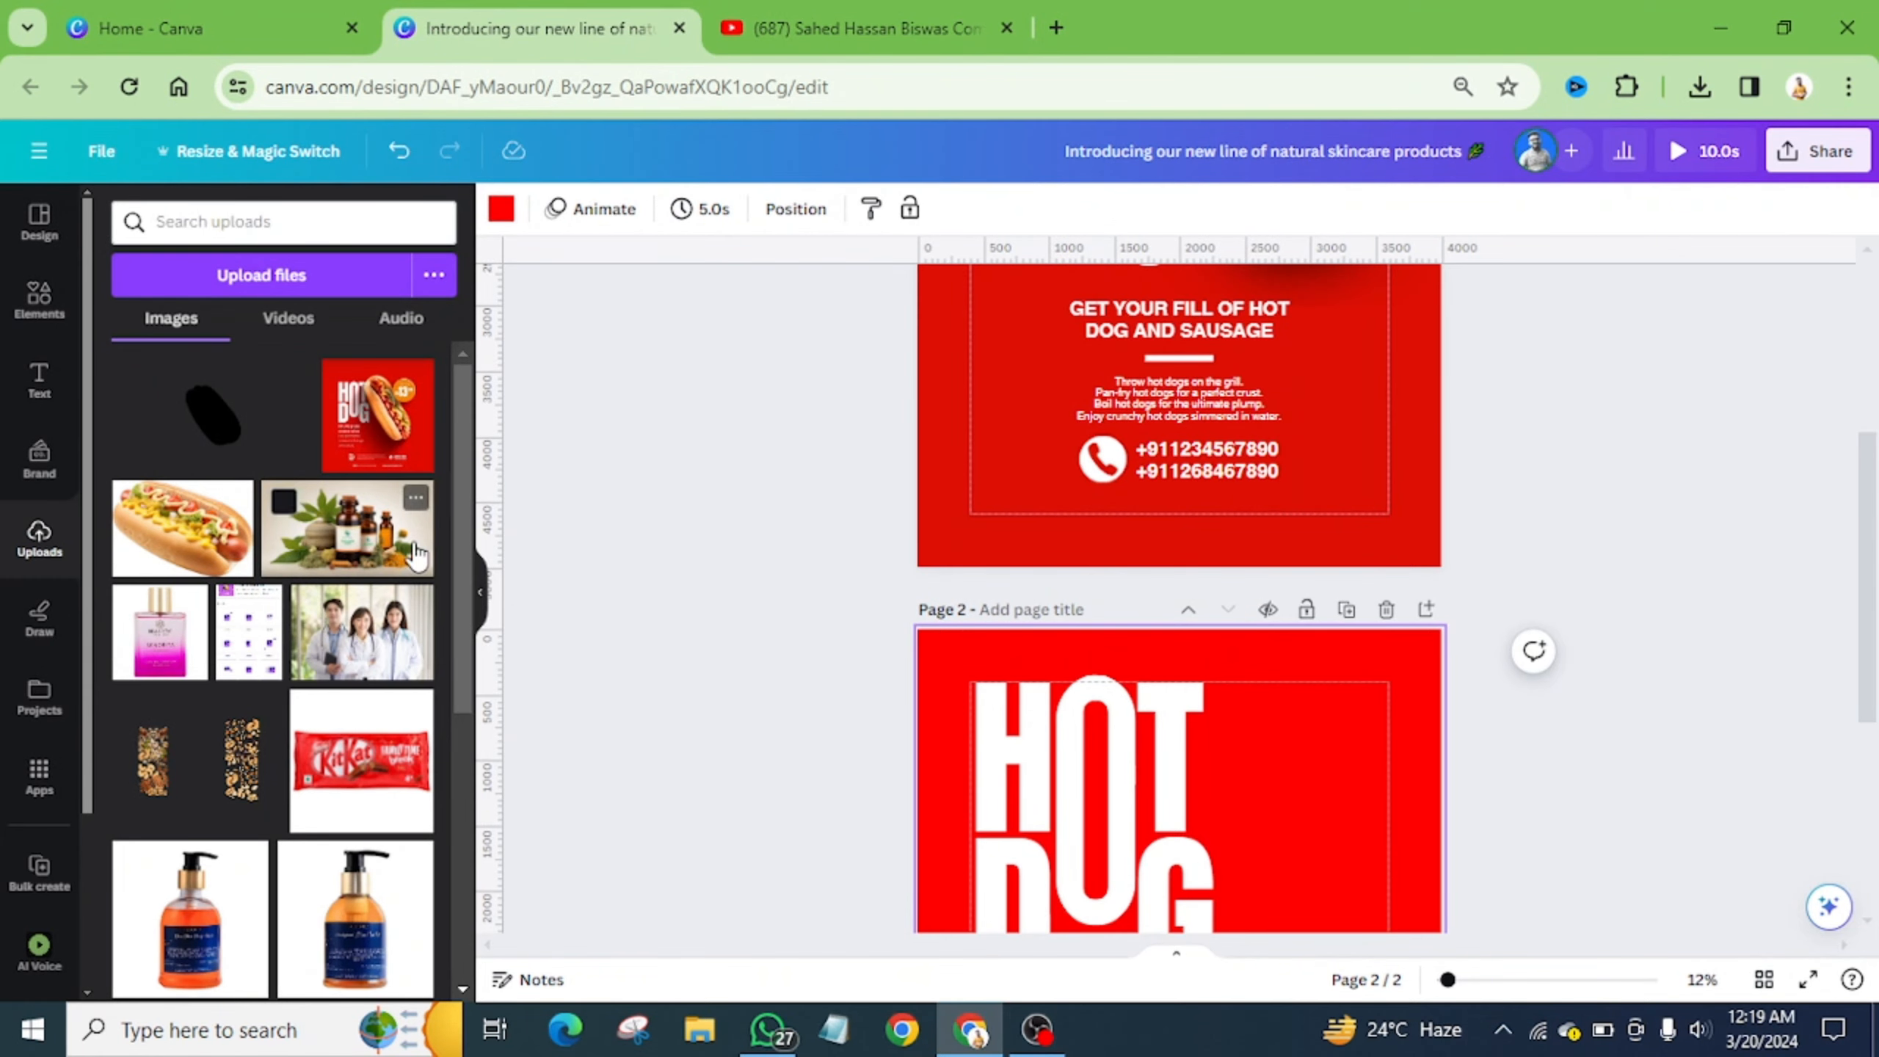
scroll(301, 442, down, 2)
scroll(1262, 667, down, 4)
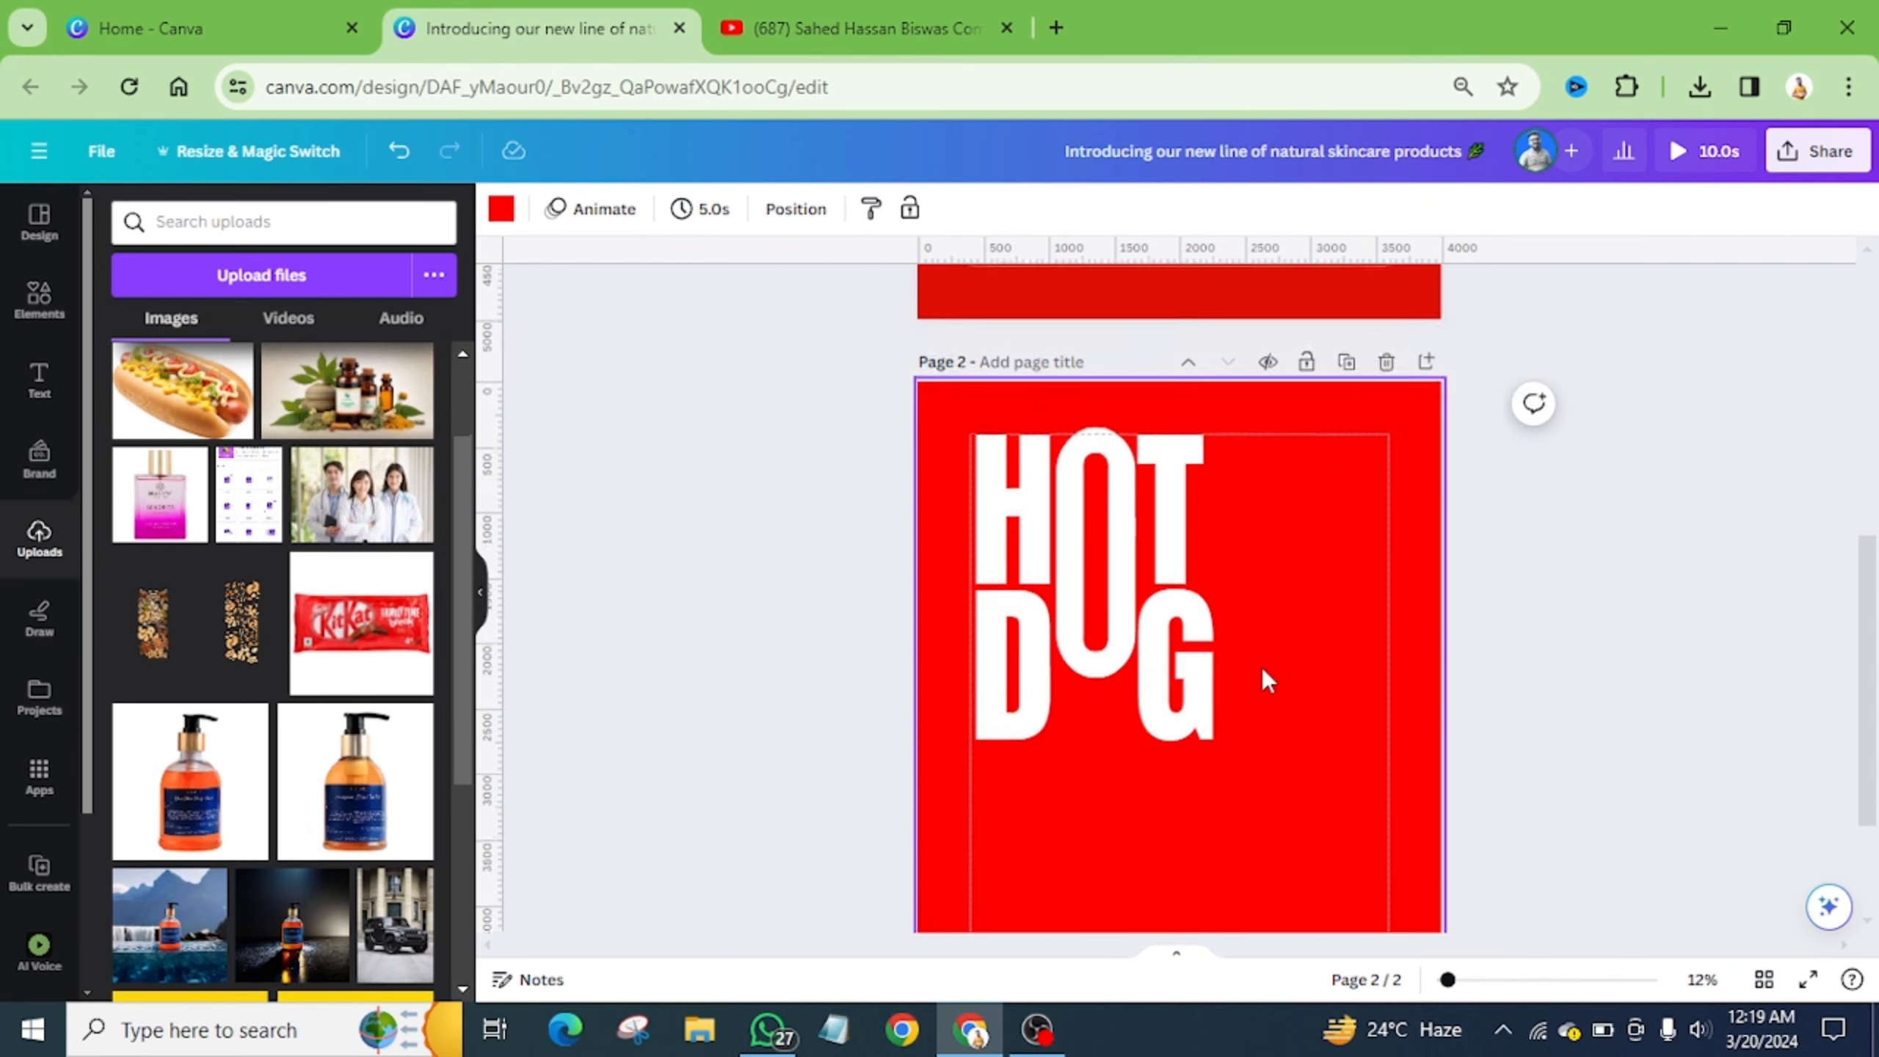
click(159, 411)
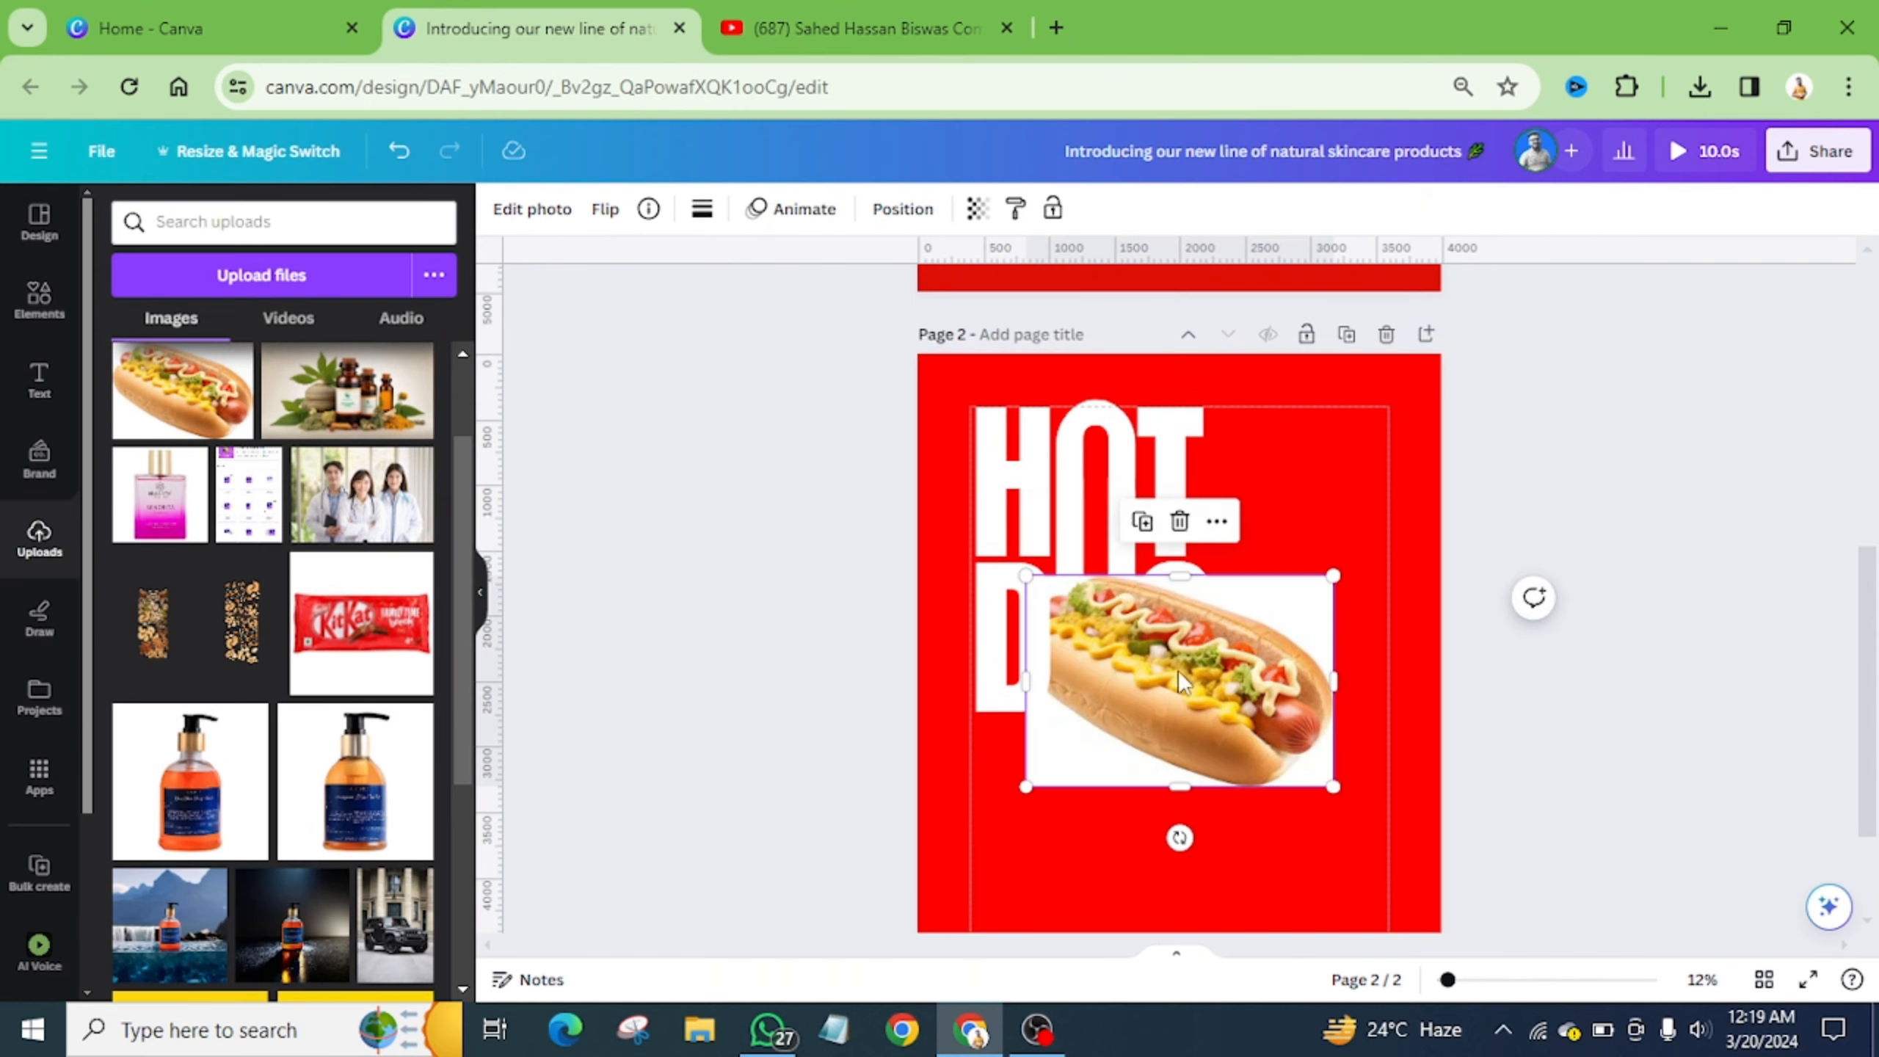
drag(1180, 673, 1248, 724)
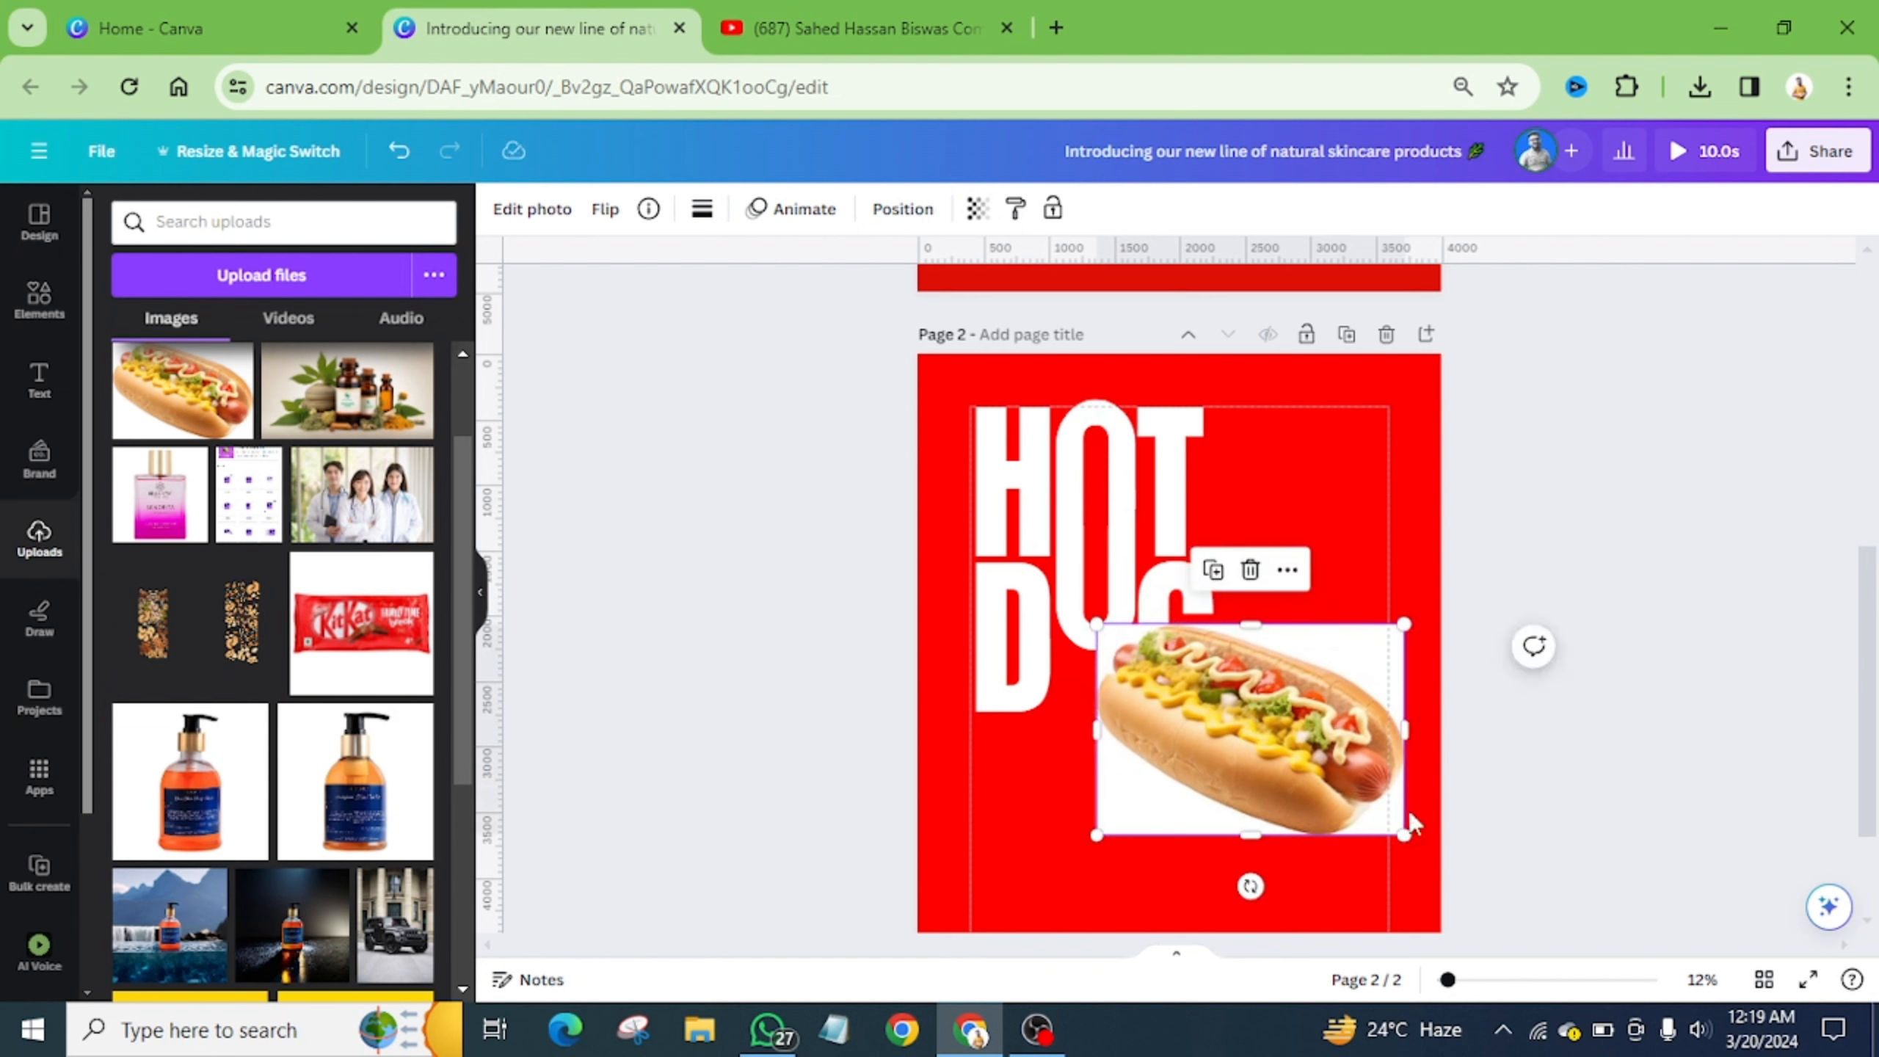
- Remove the hot dog photo's white background with BG Remover
click(531, 208)
click(160, 372)
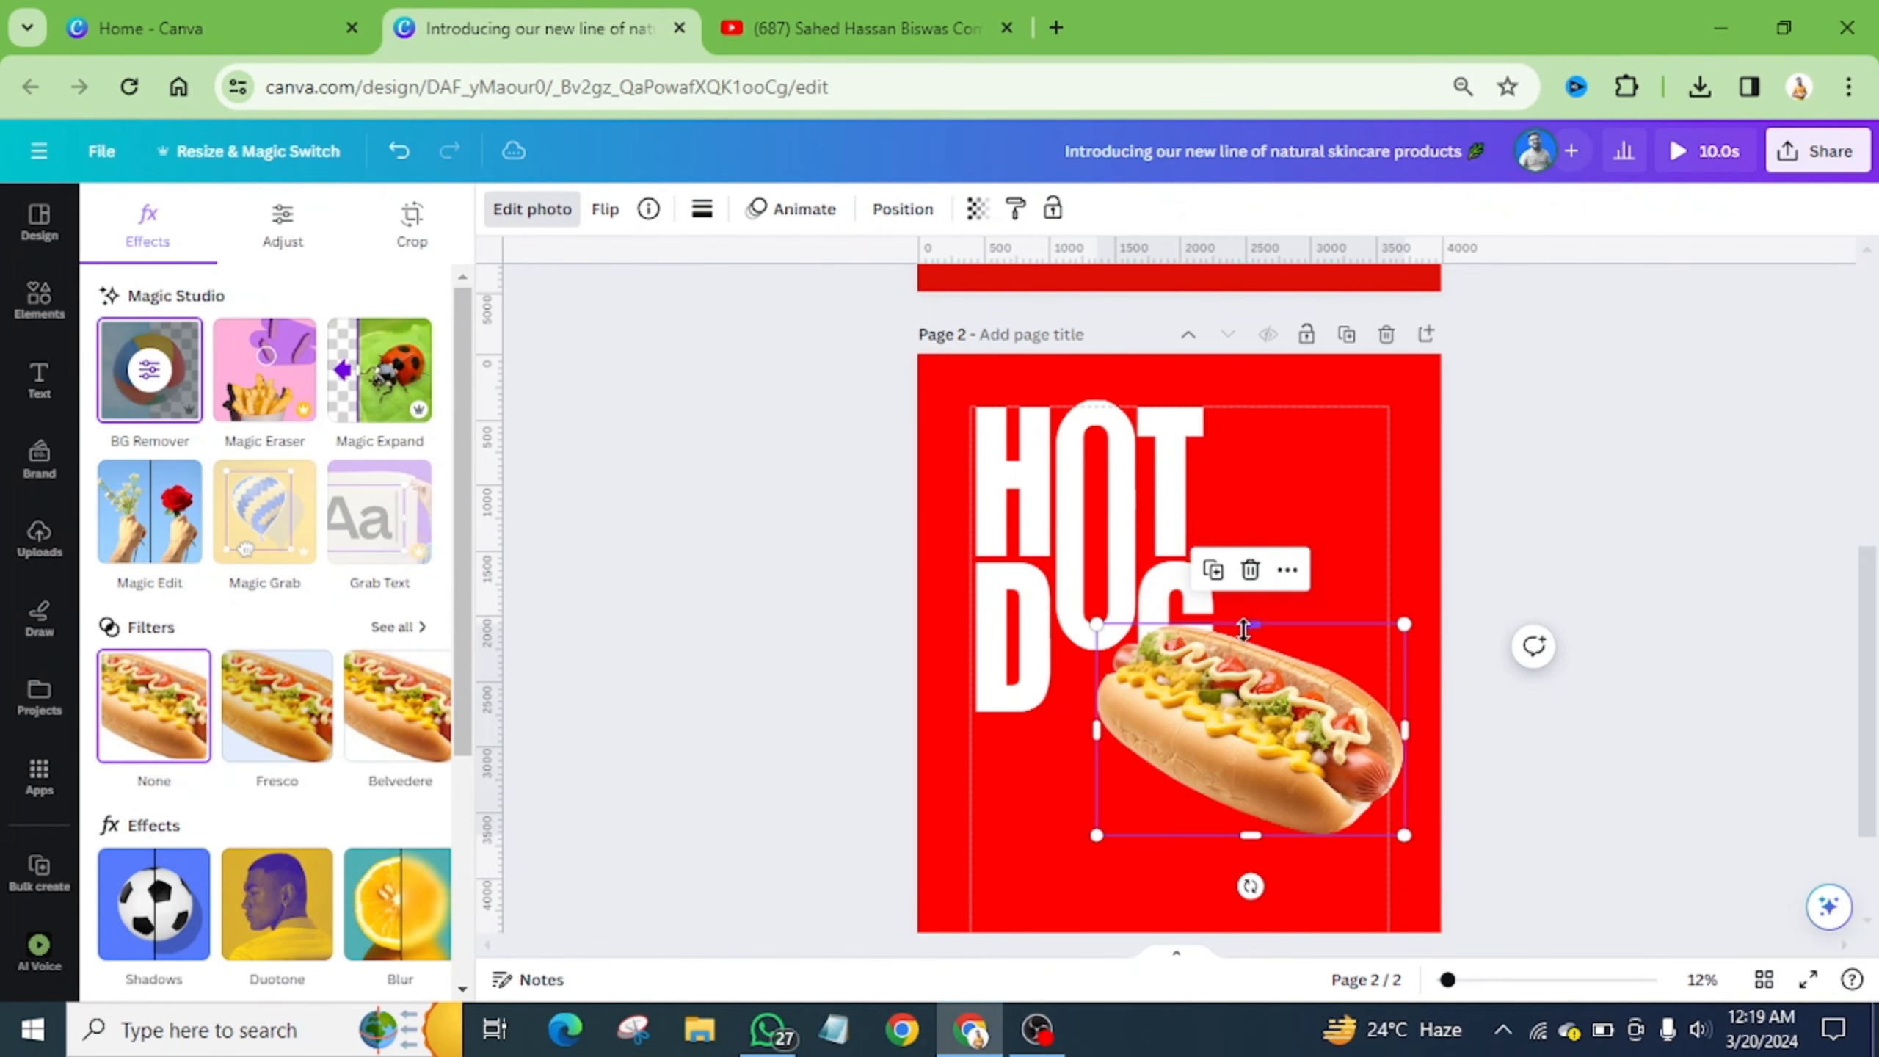
scroll(1245, 631, down, 2)
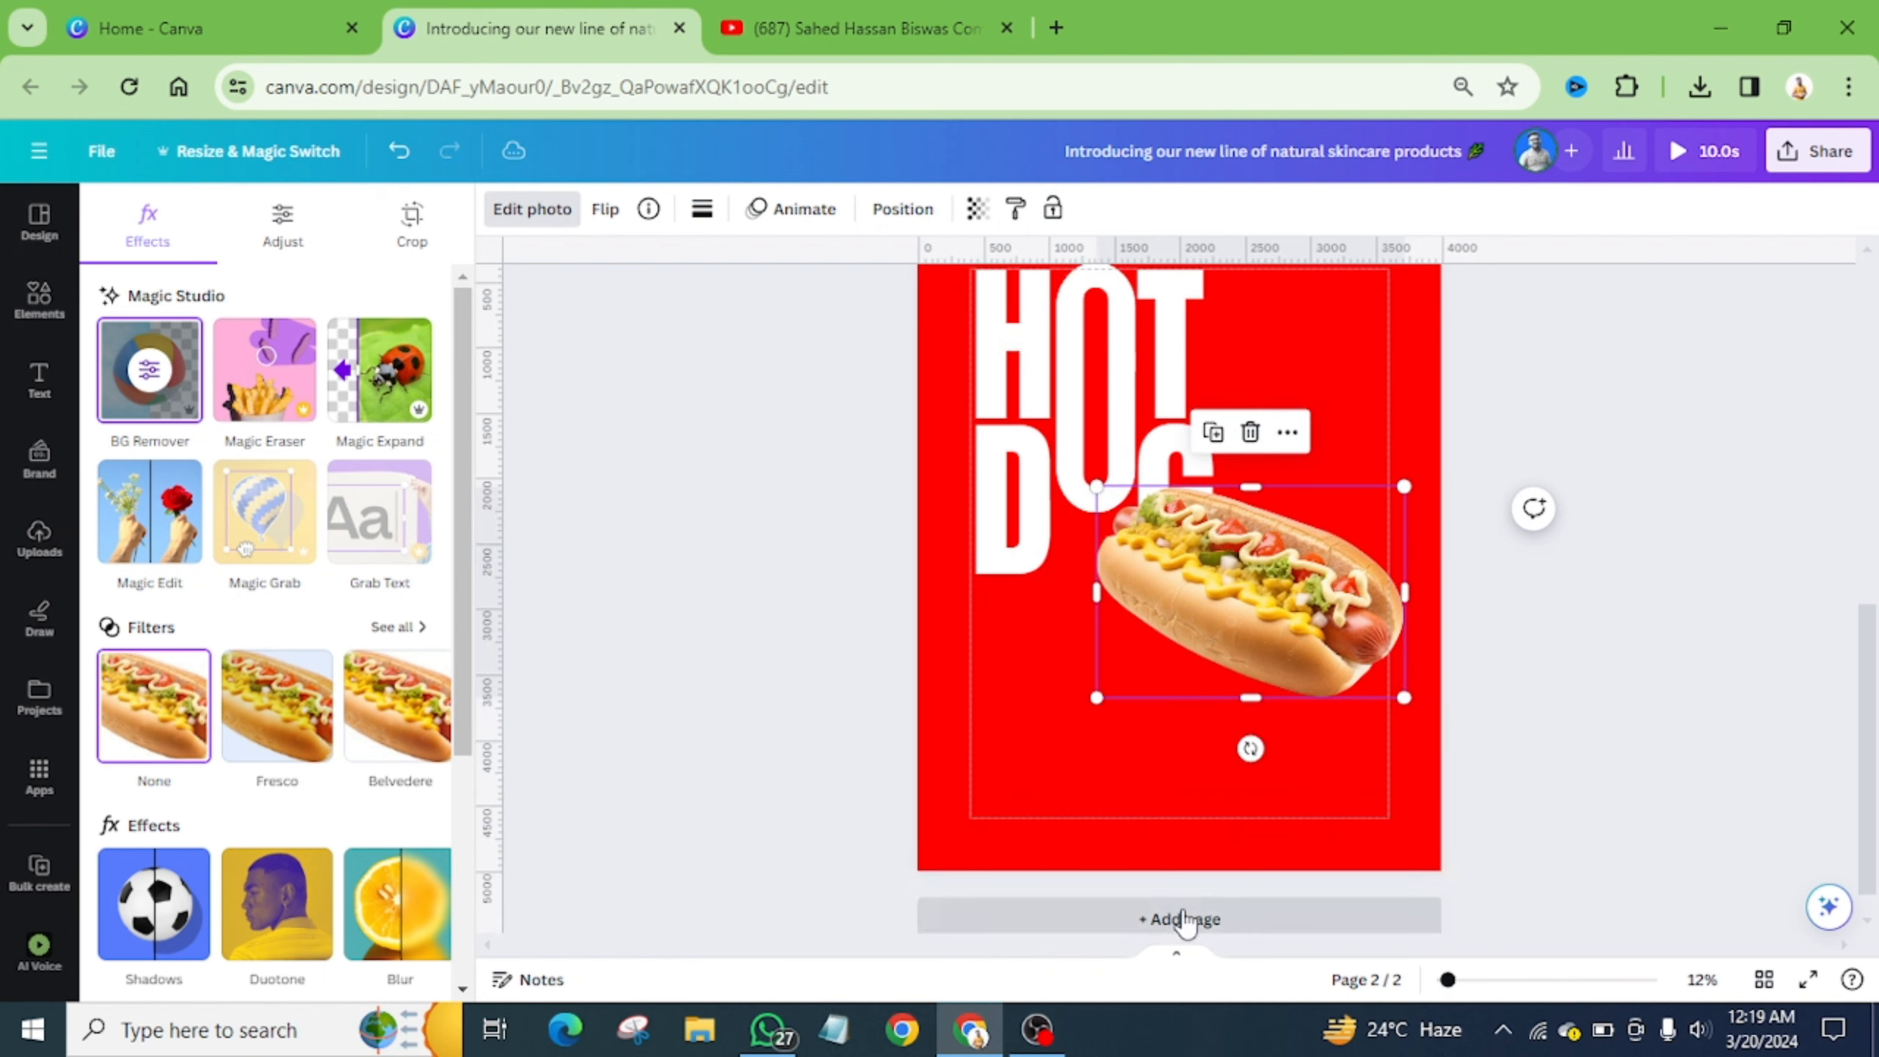
- Add a blank page 3 and paste a copy of page 2's hot dog onto it, centred
click(1184, 918)
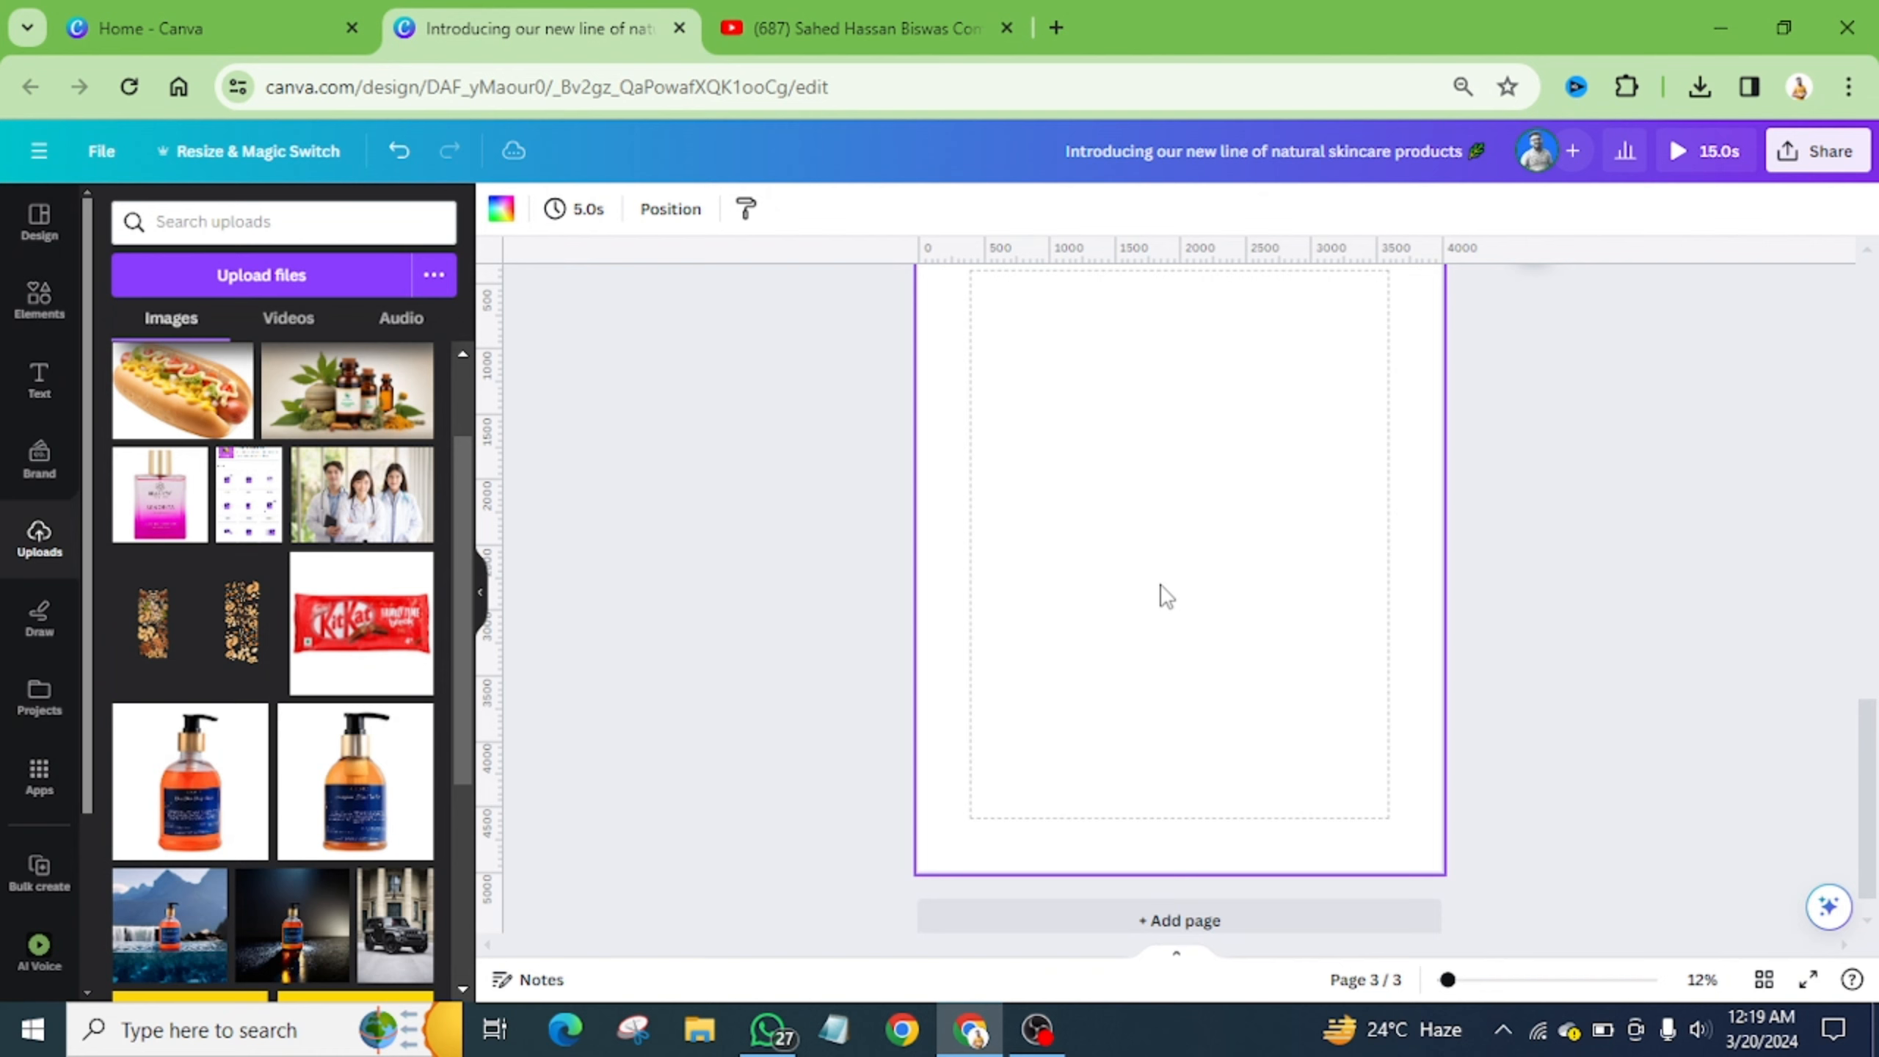
scroll(1138, 437, up, 5)
scroll(1198, 414, up, 3)
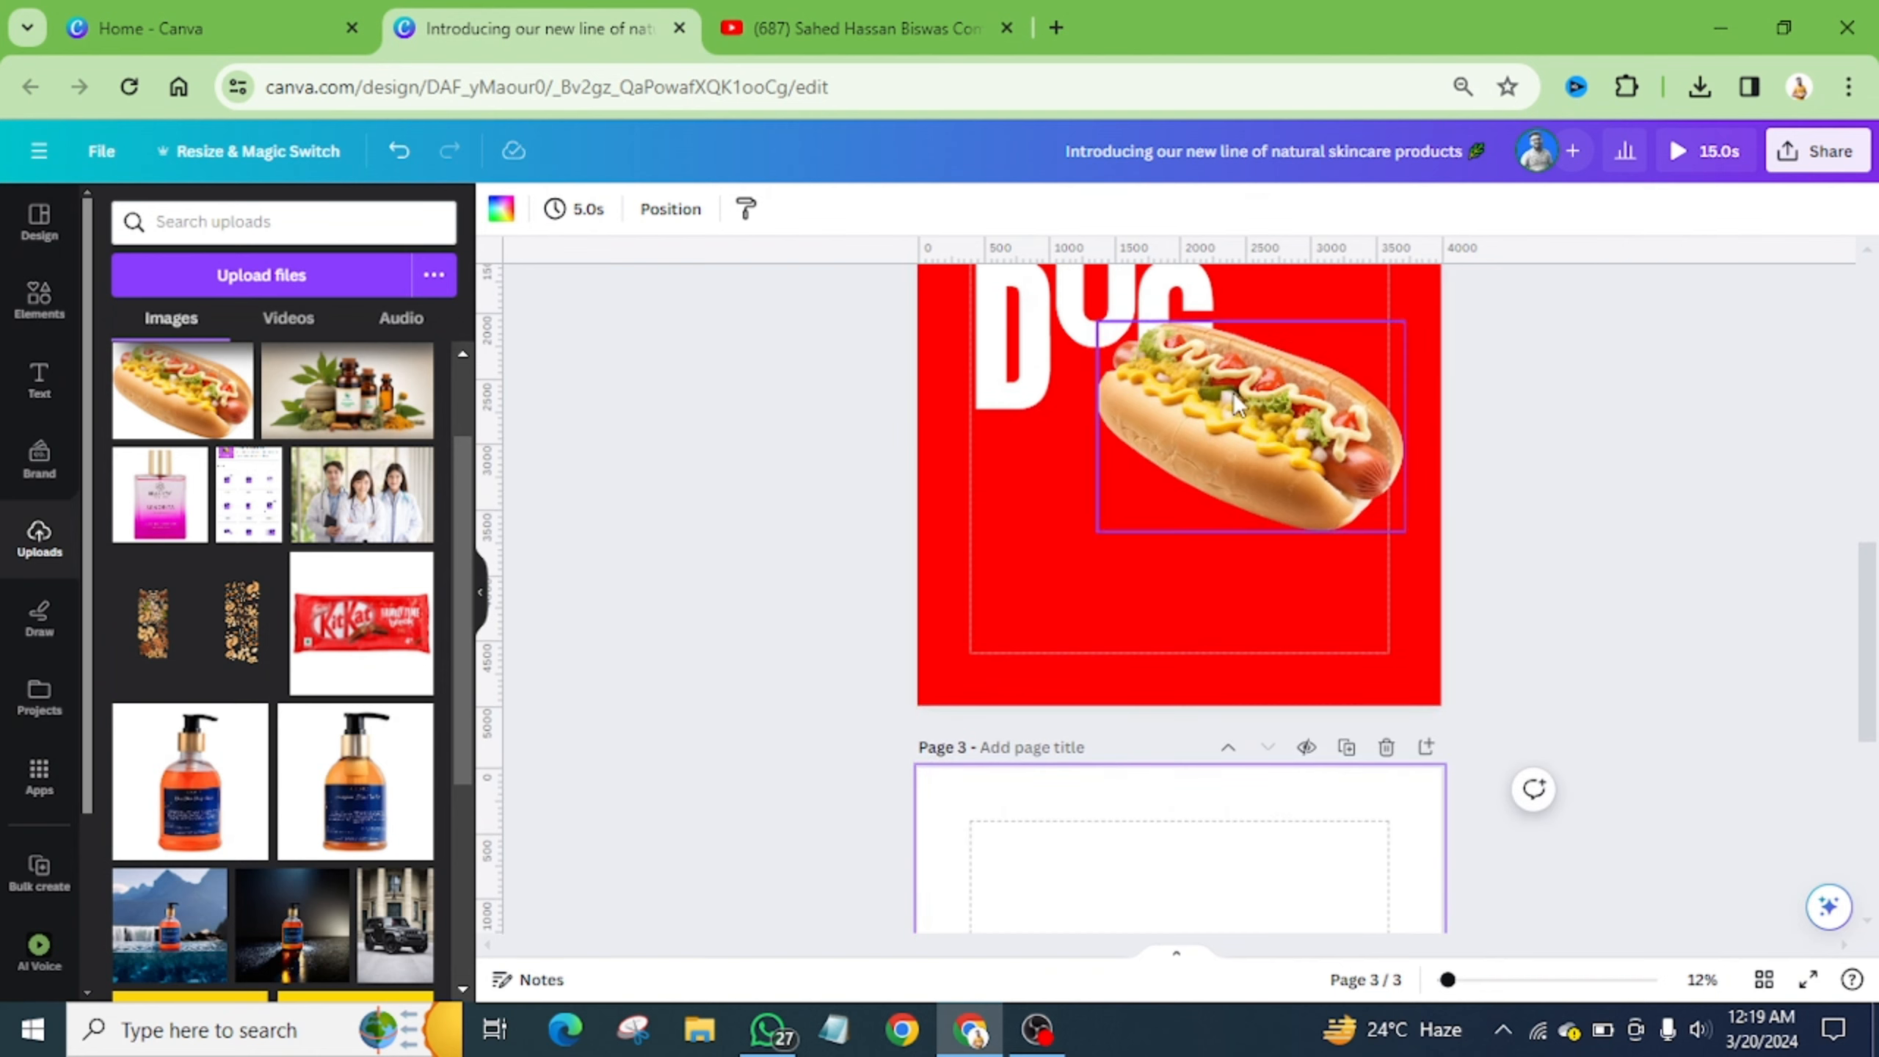
click(1233, 392)
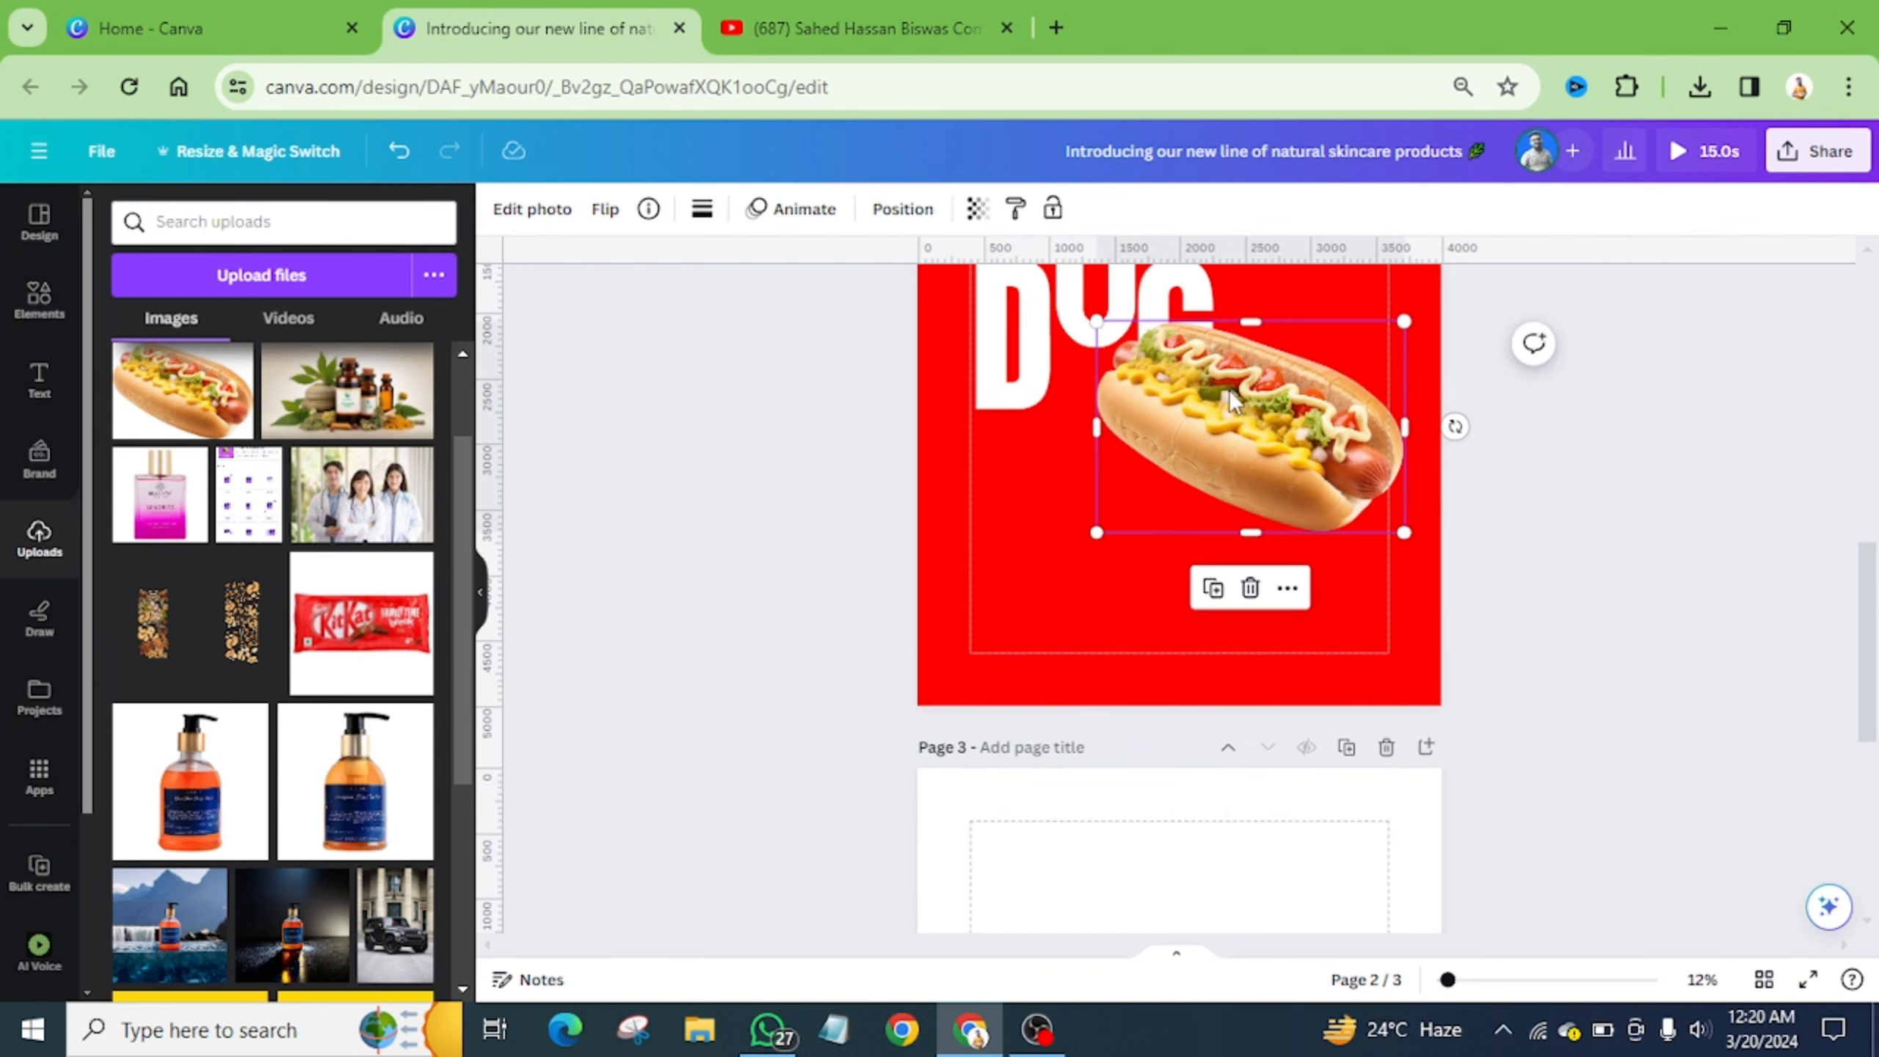
right_click(1228, 400)
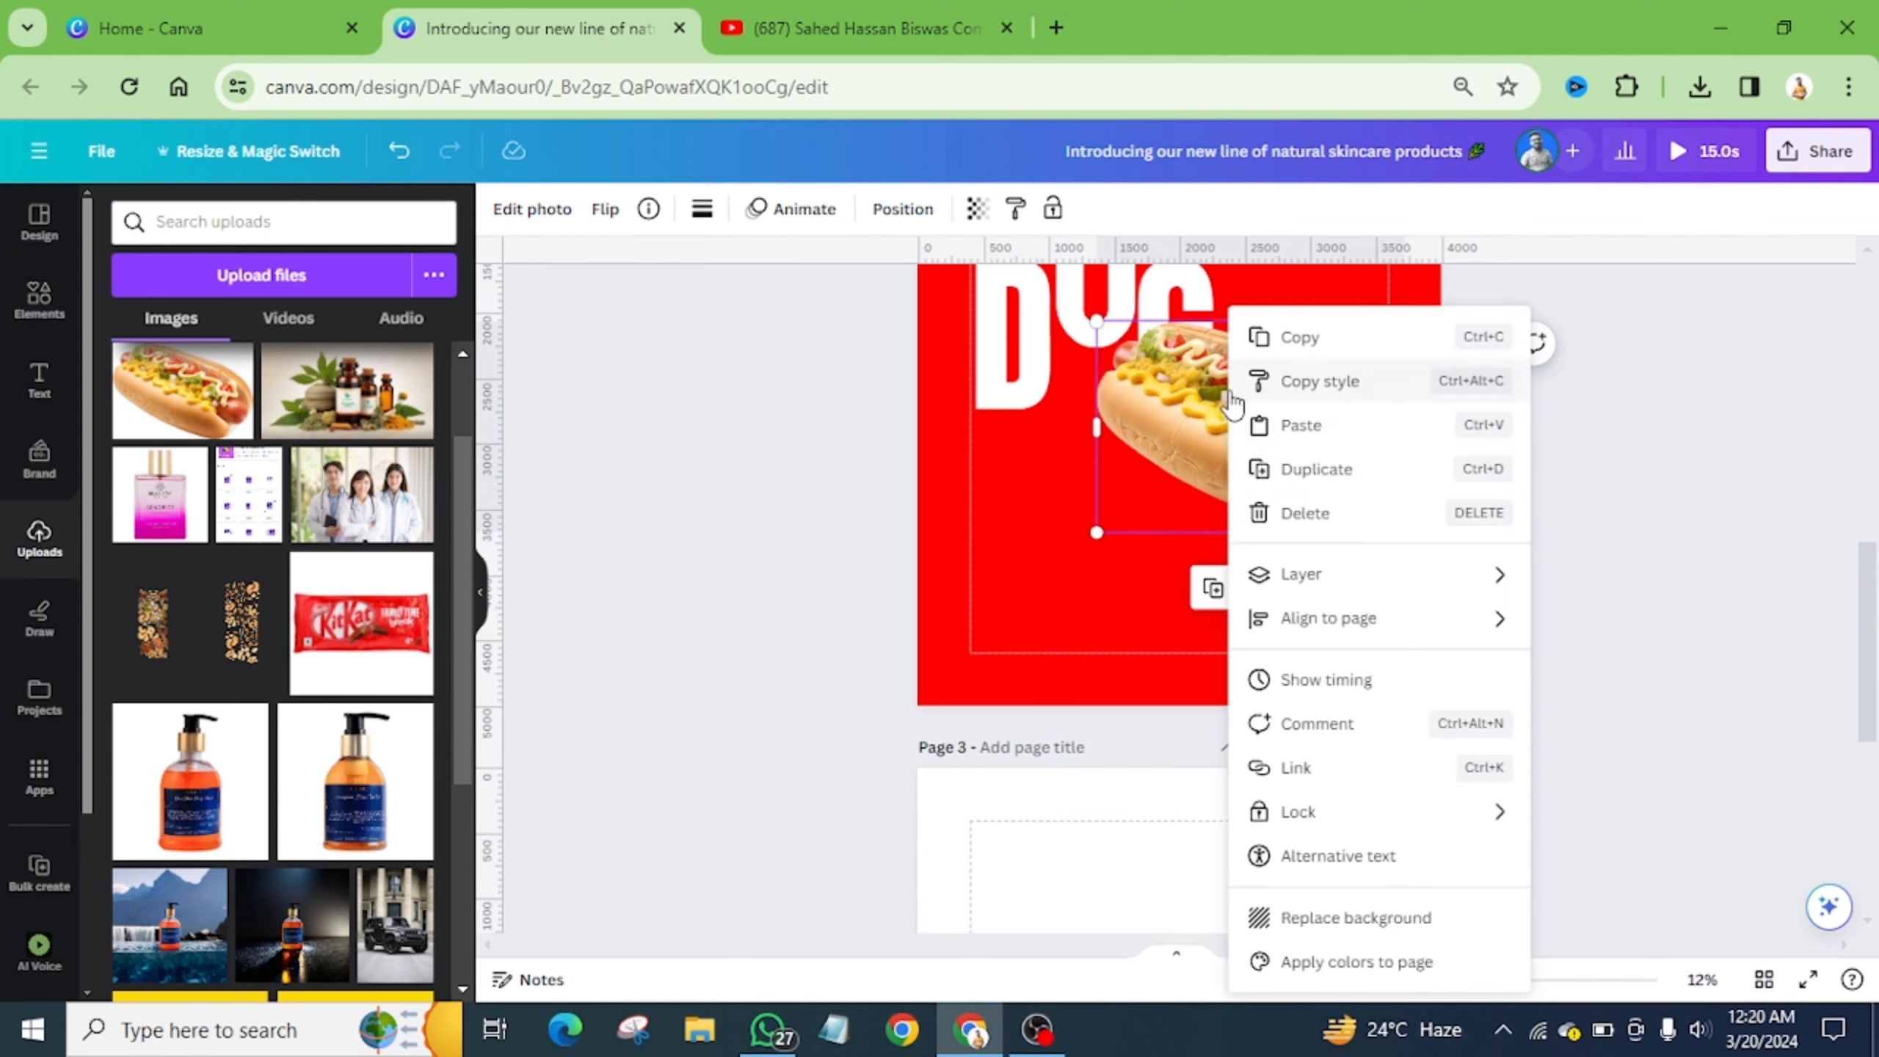
click(1259, 339)
scroll(1200, 480, down, 5)
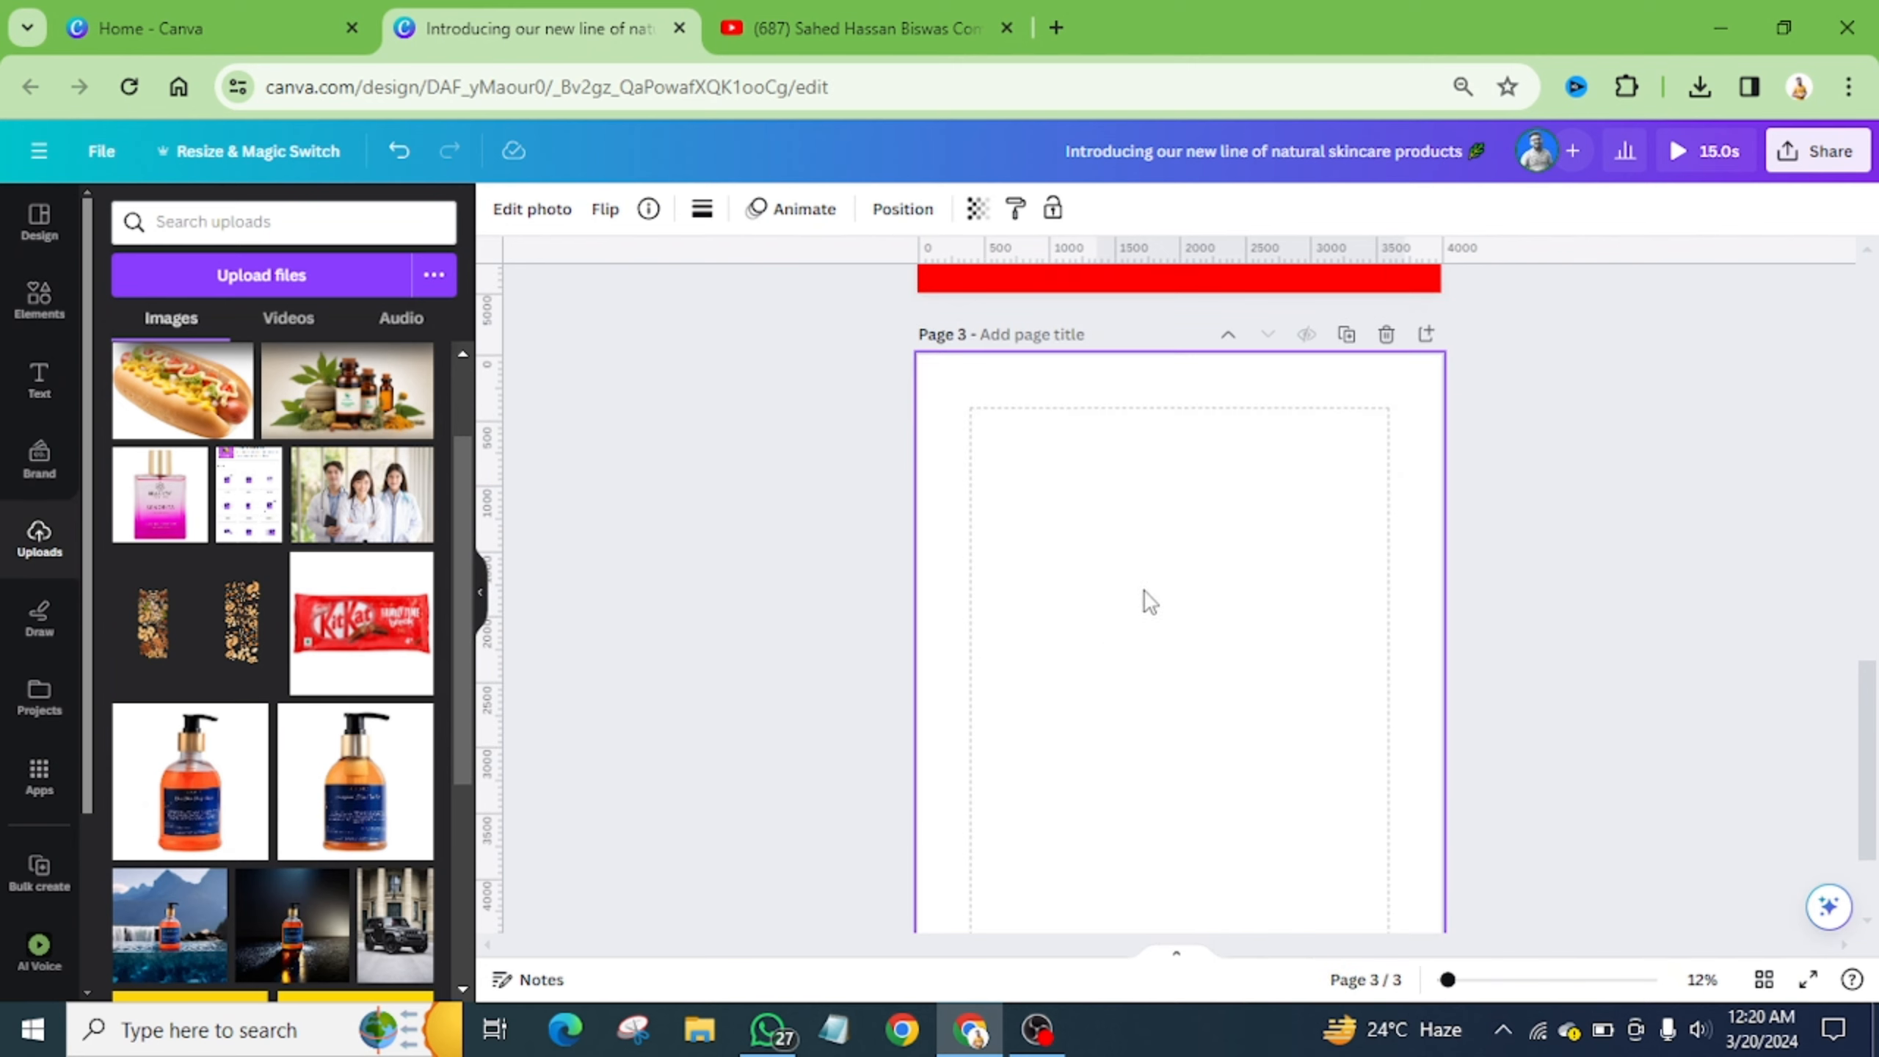
right_click(1123, 581)
click(1210, 696)
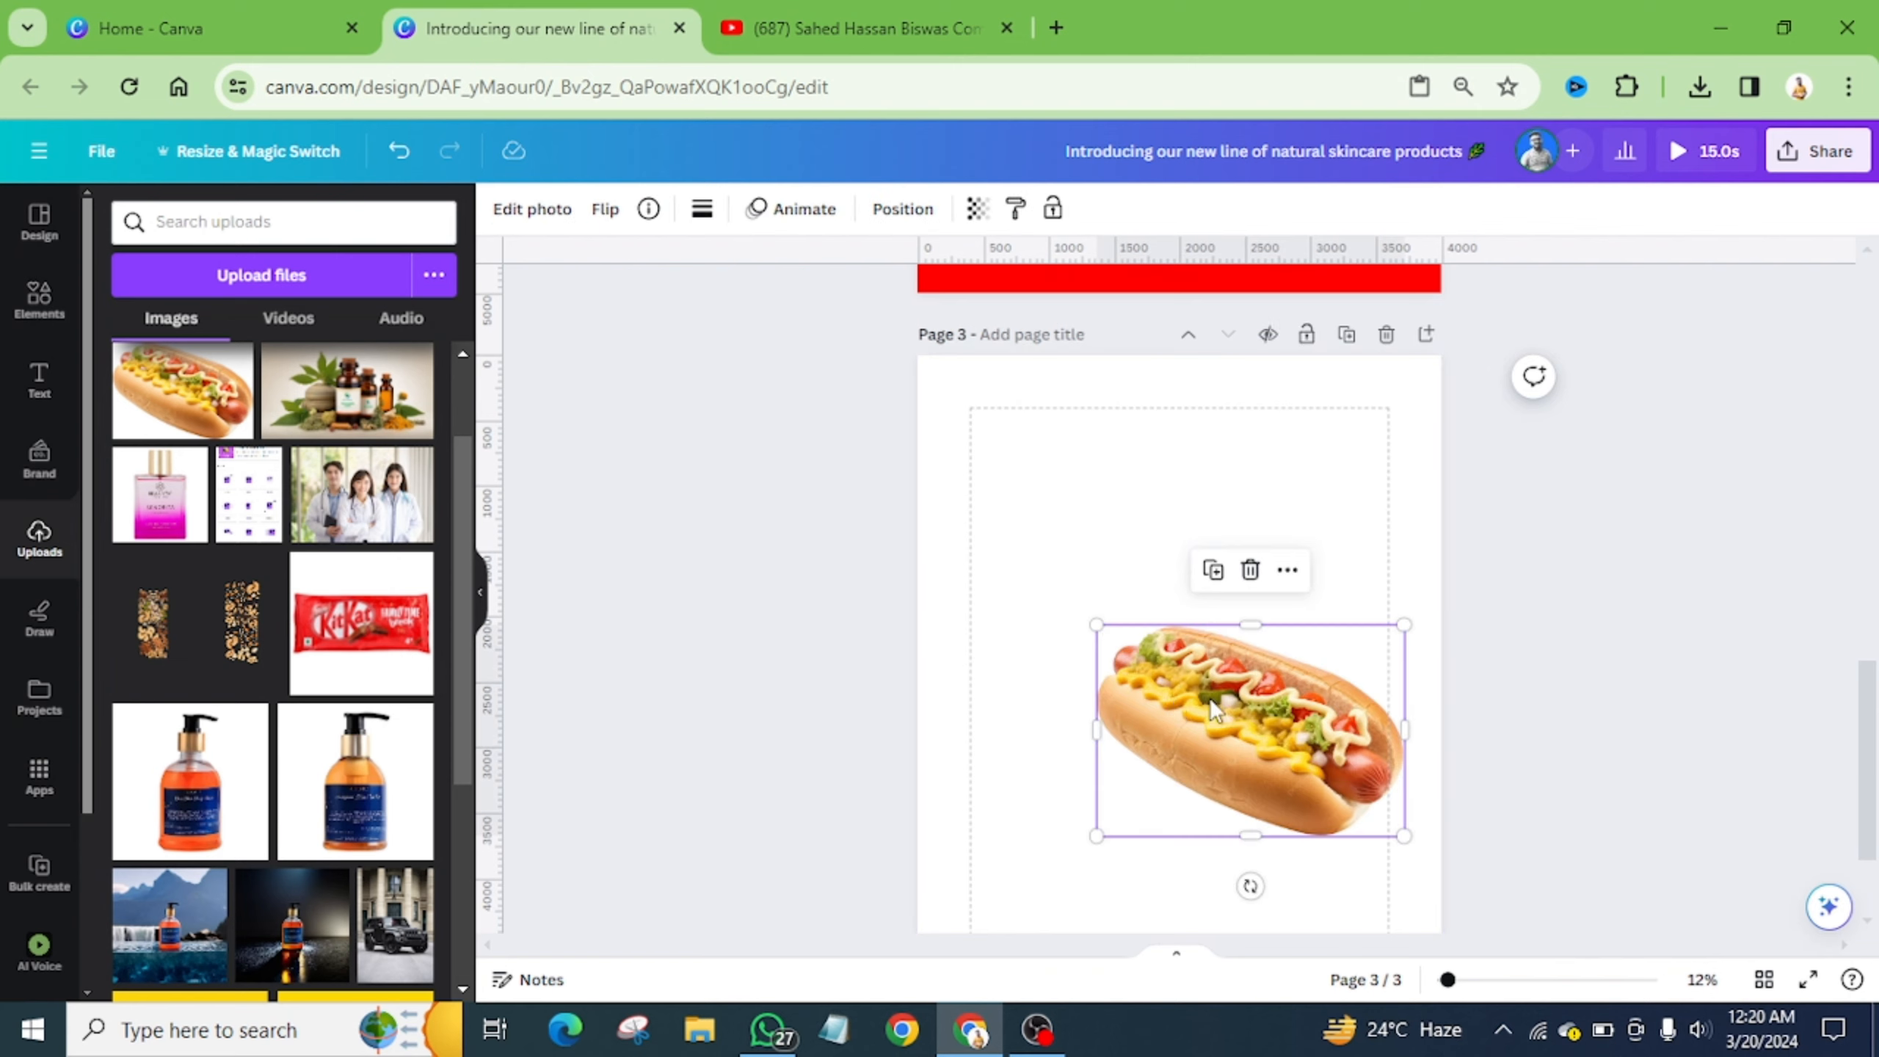
drag(1219, 690, 1157, 637)
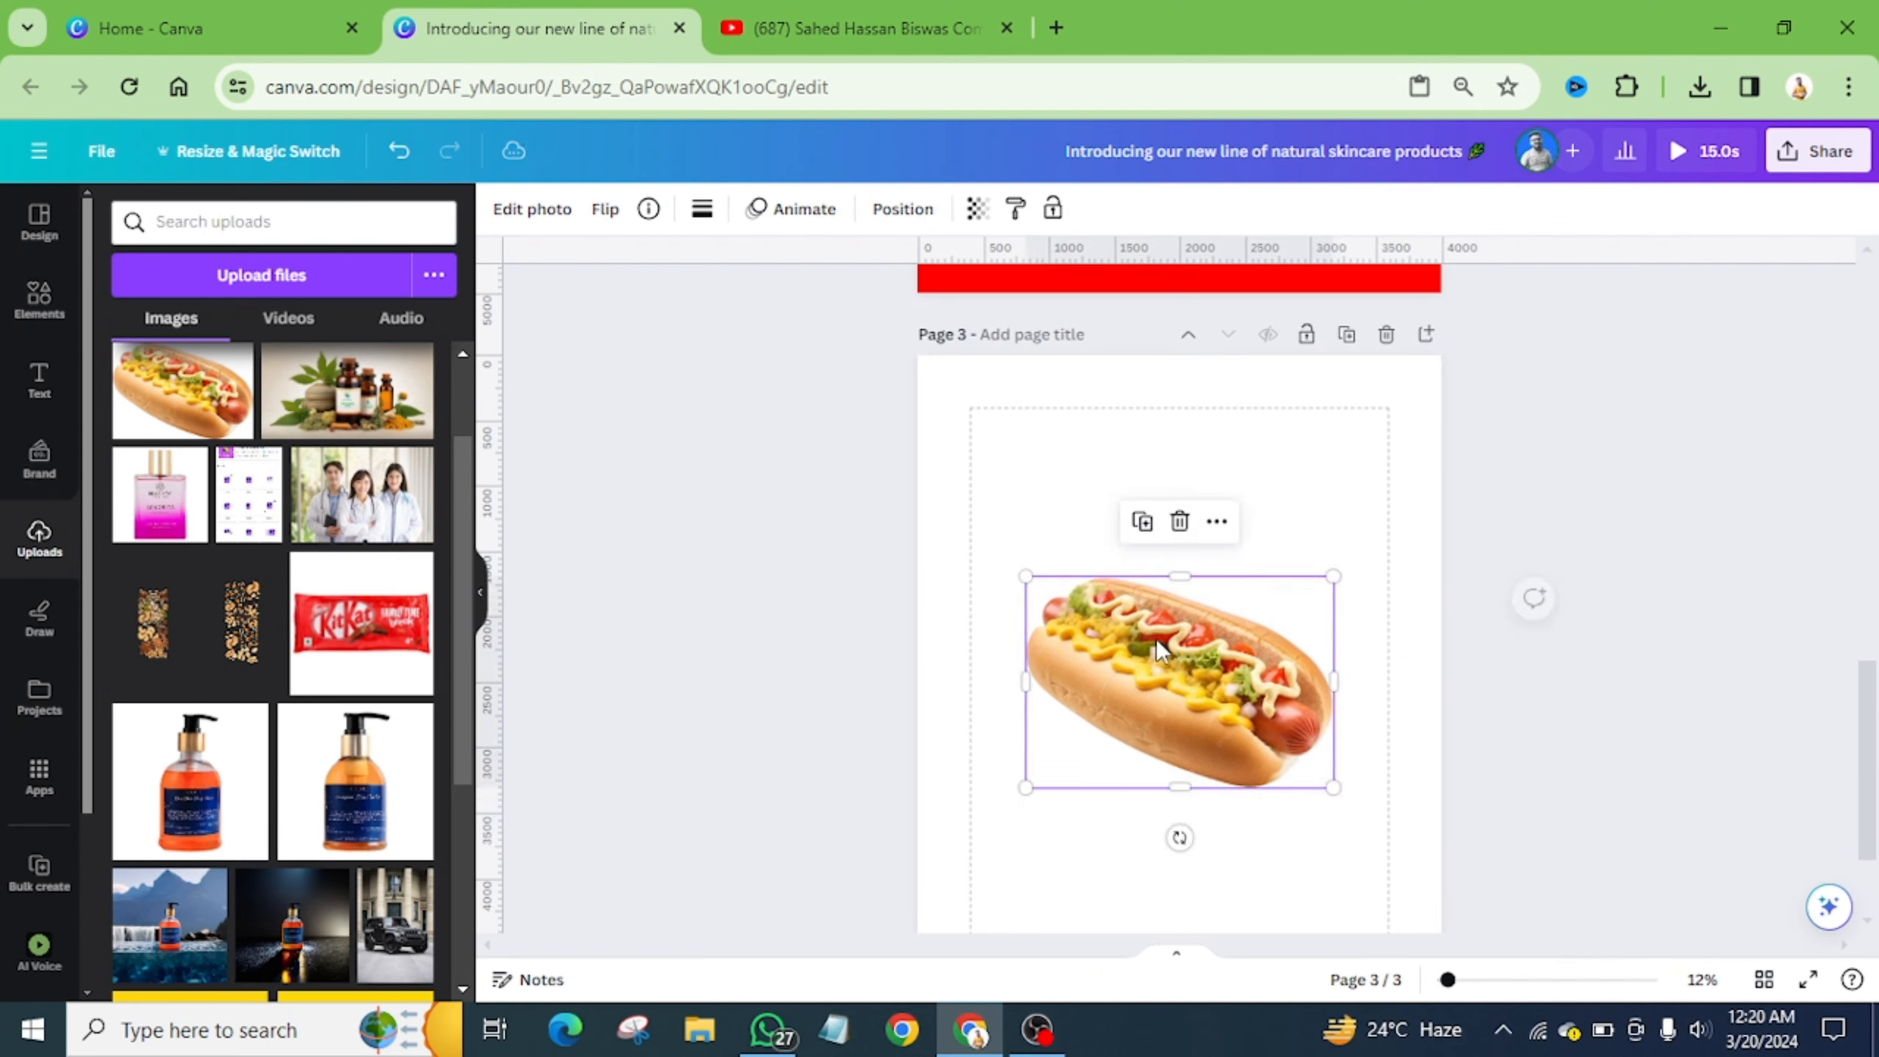
- Apply a custom Duotone with black highlights to turn the copy into a black silhouette
click(535, 216)
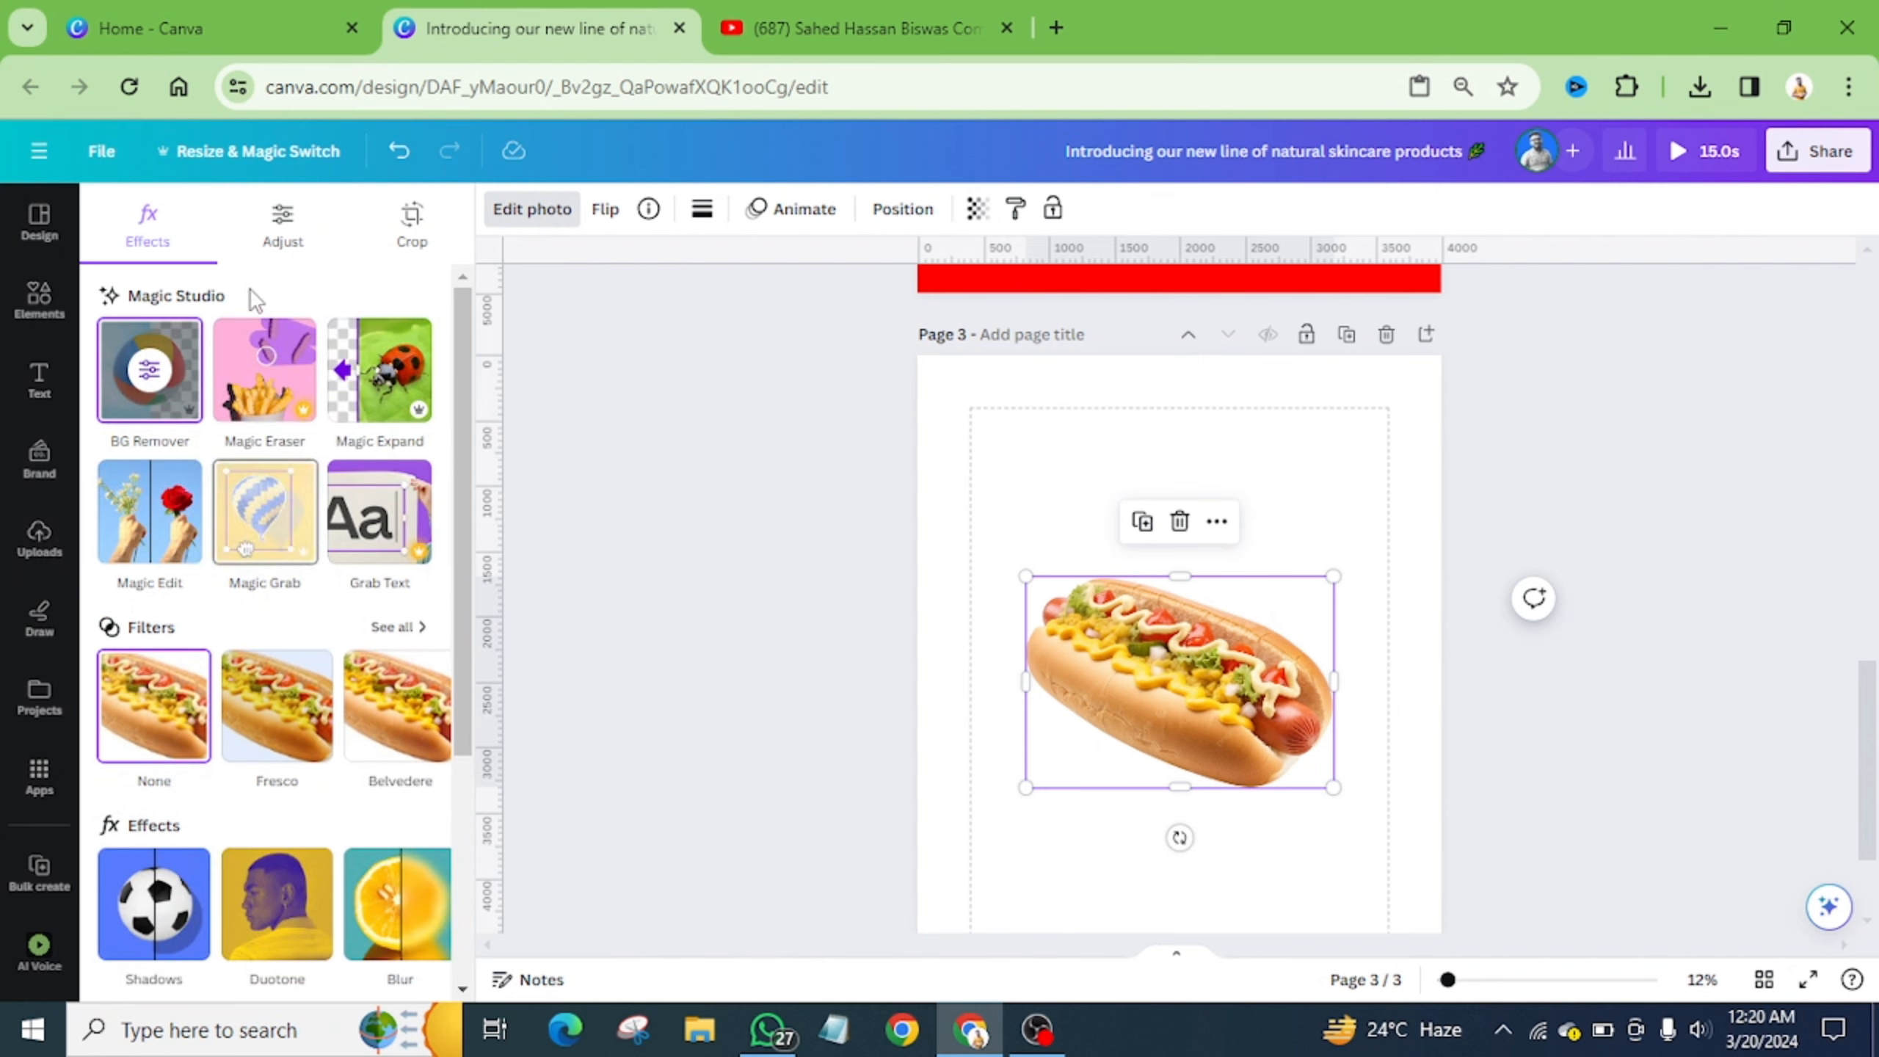
scroll(334, 666, down, 4)
click(265, 662)
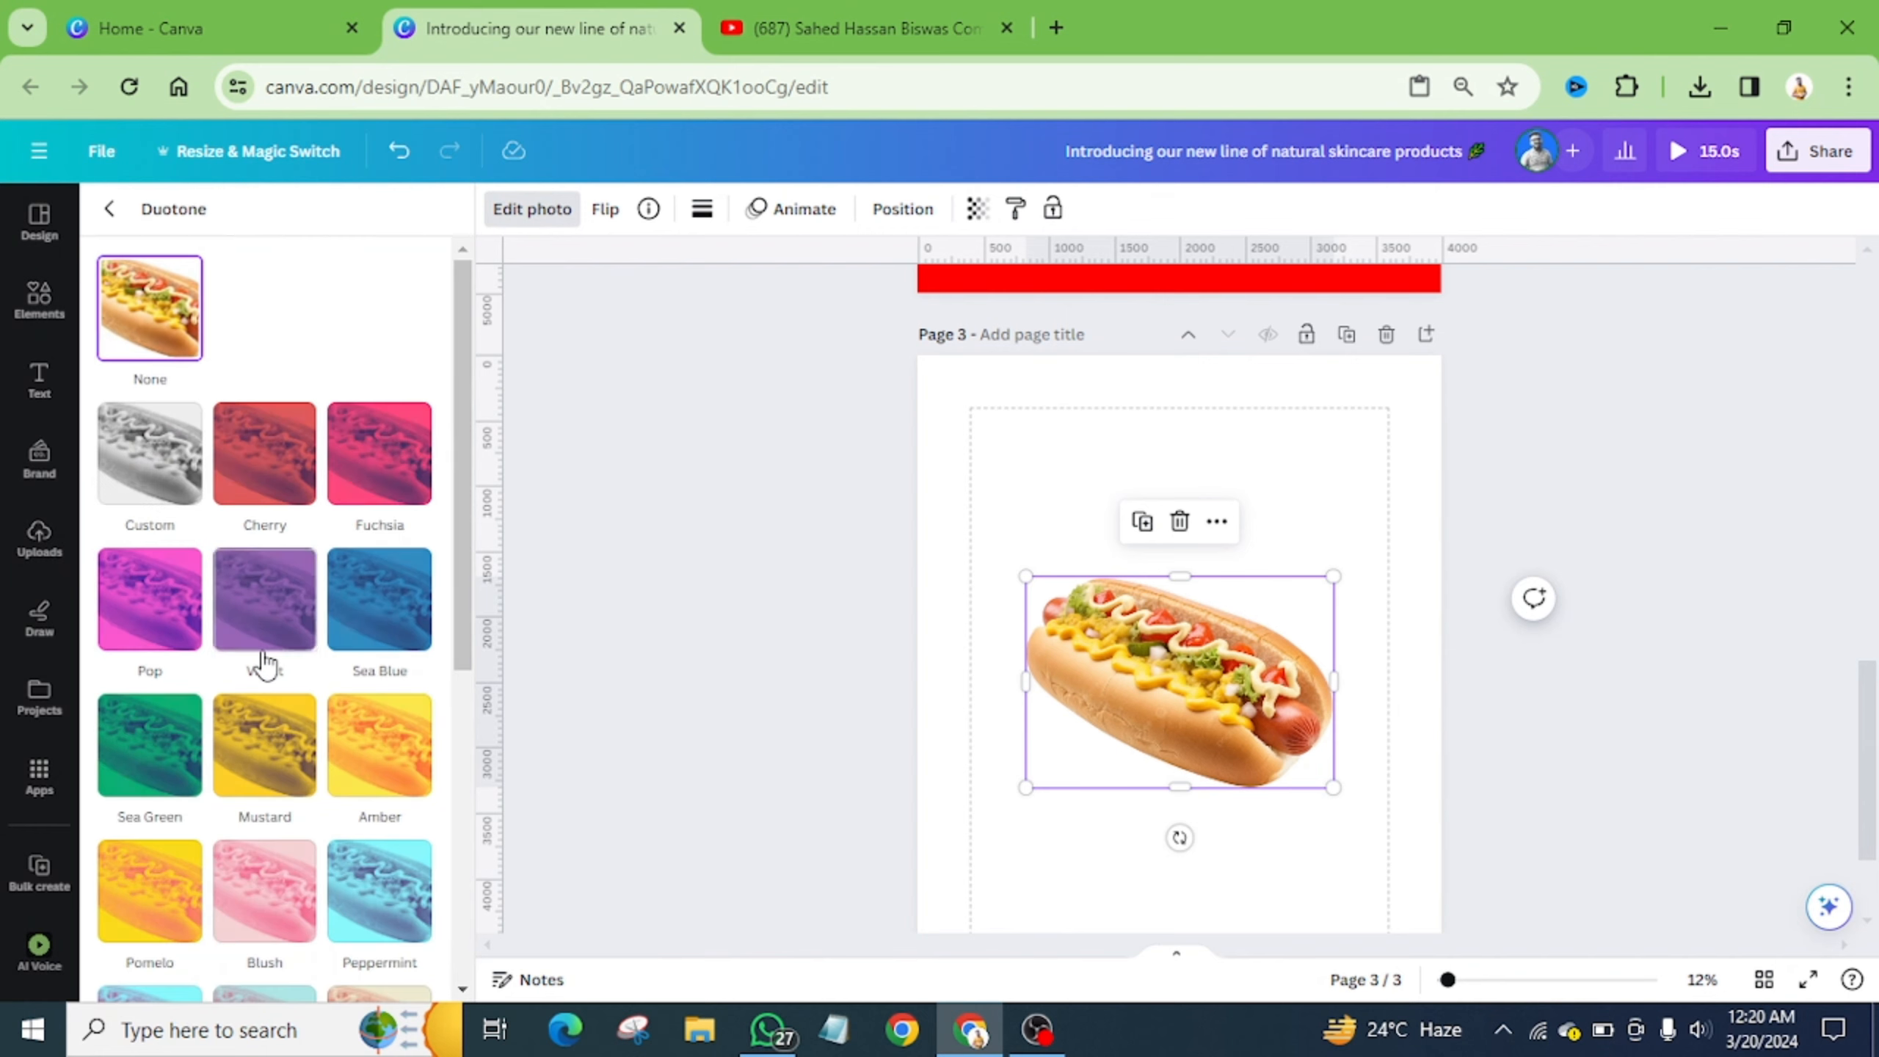
click(156, 487)
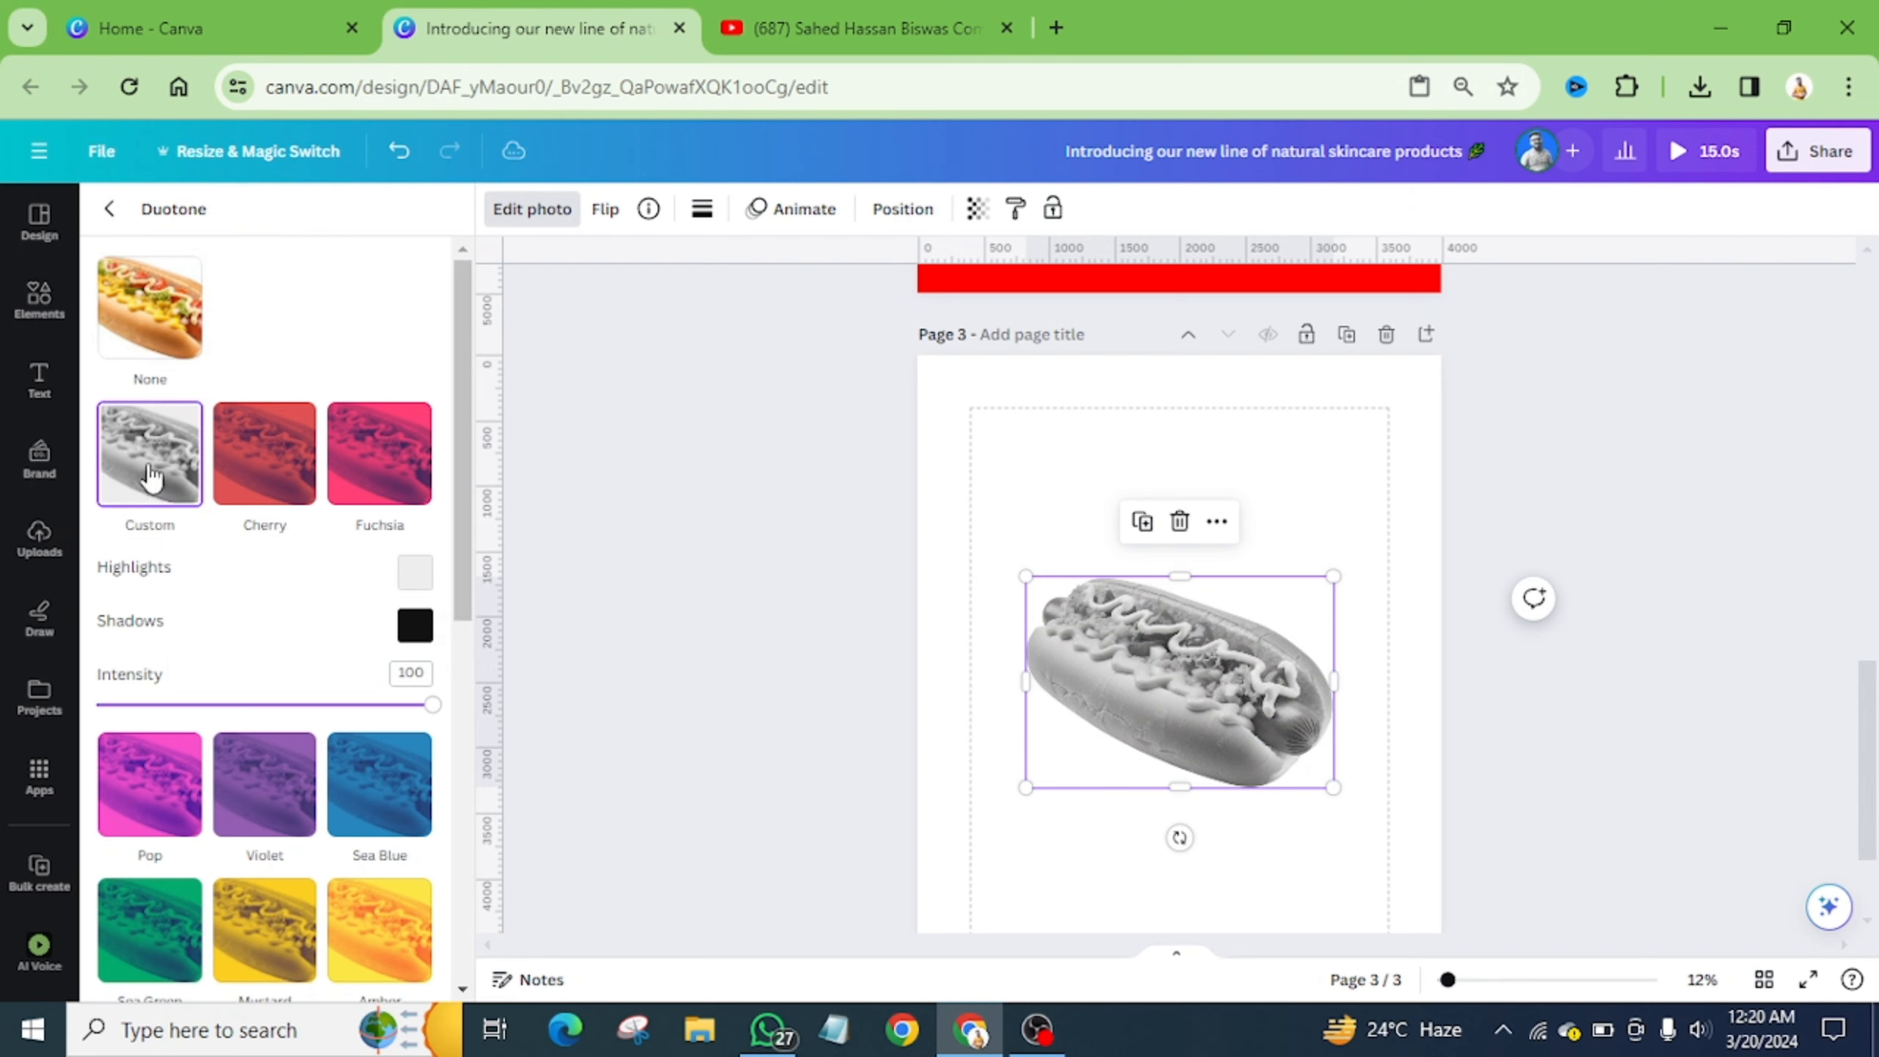
click(414, 626)
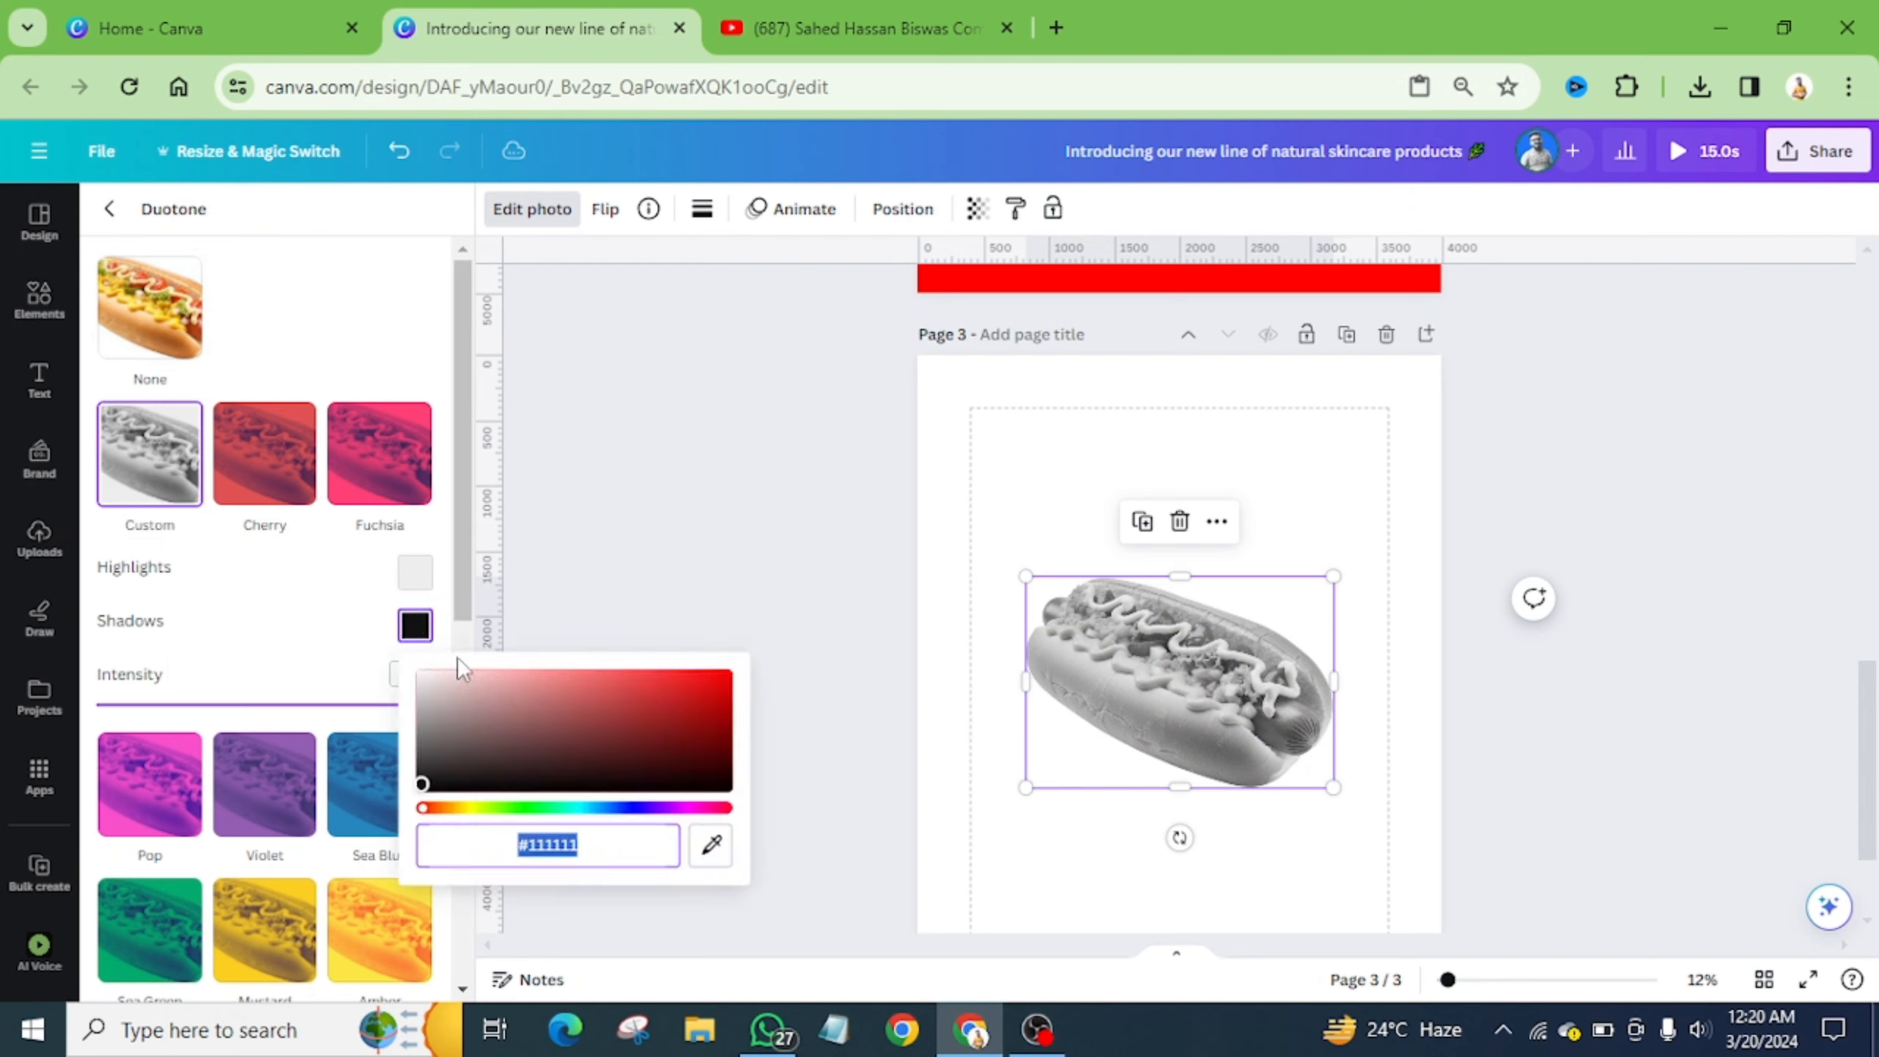
click(417, 580)
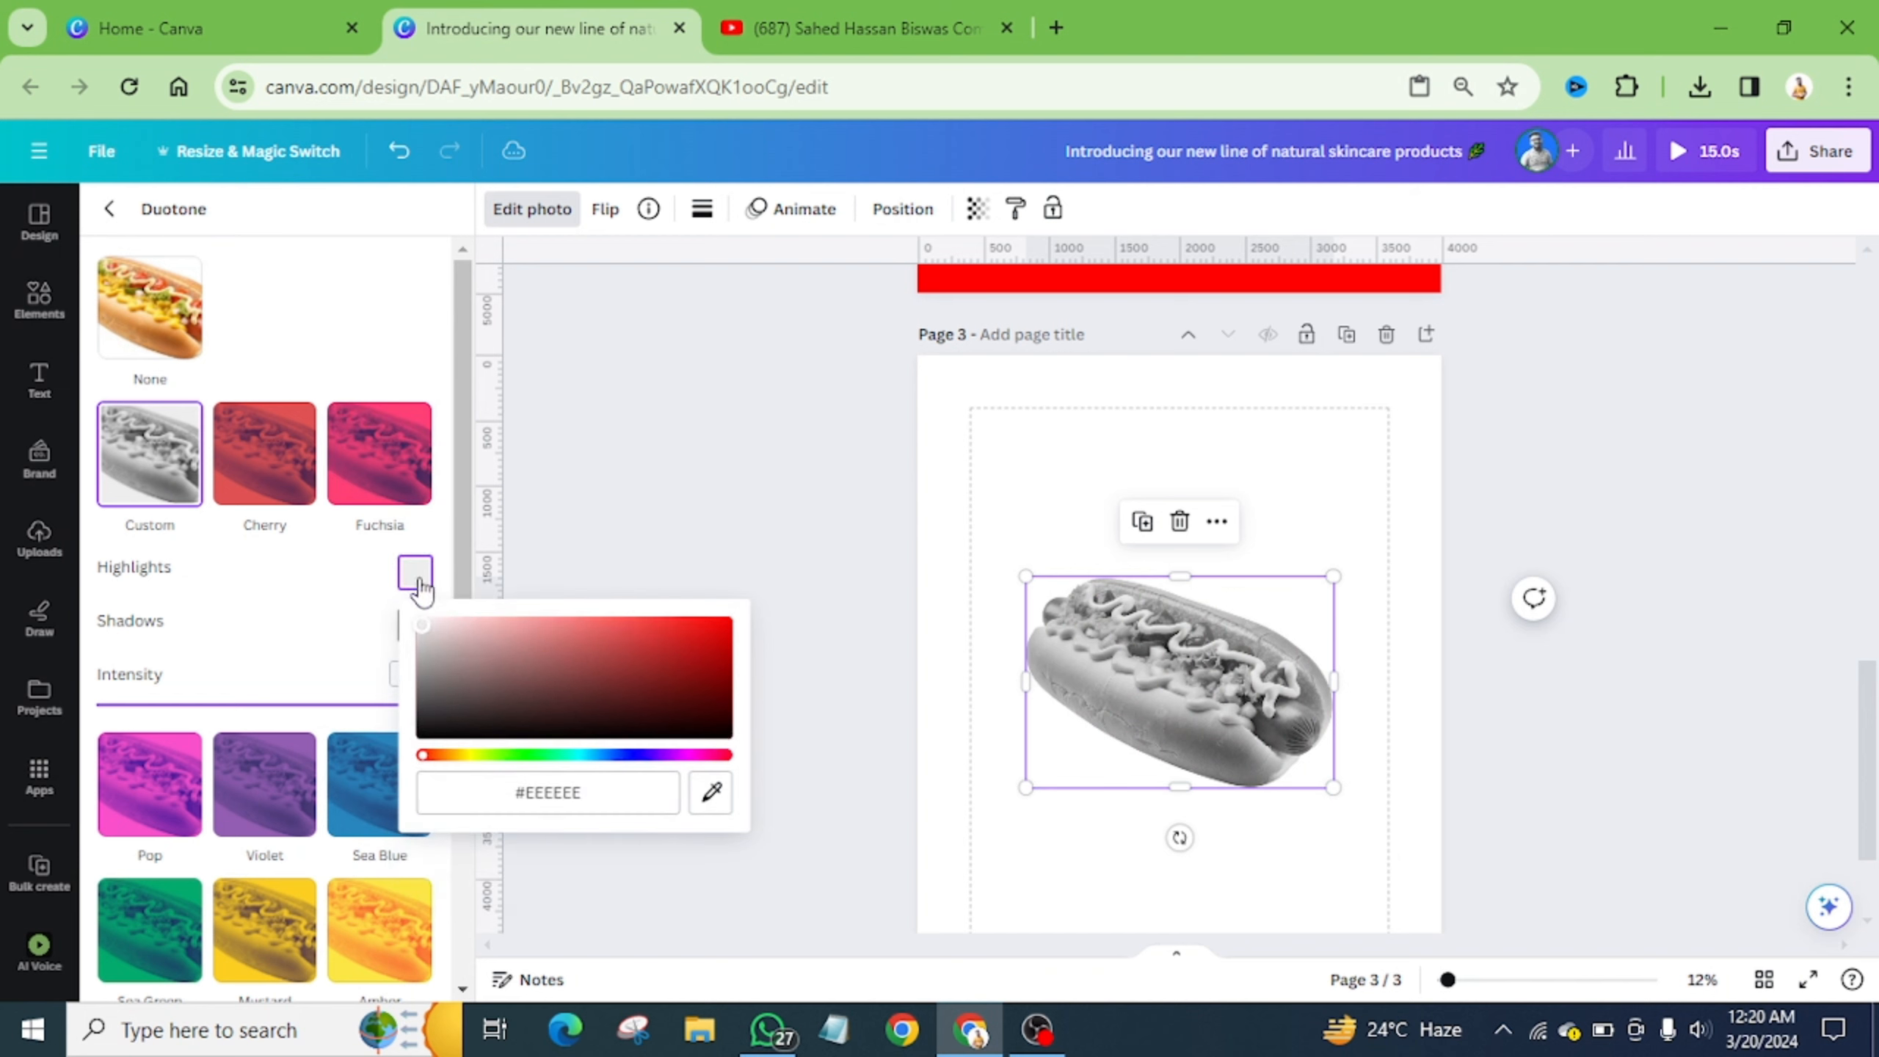
drag(505, 710, 300, 779)
click(1100, 498)
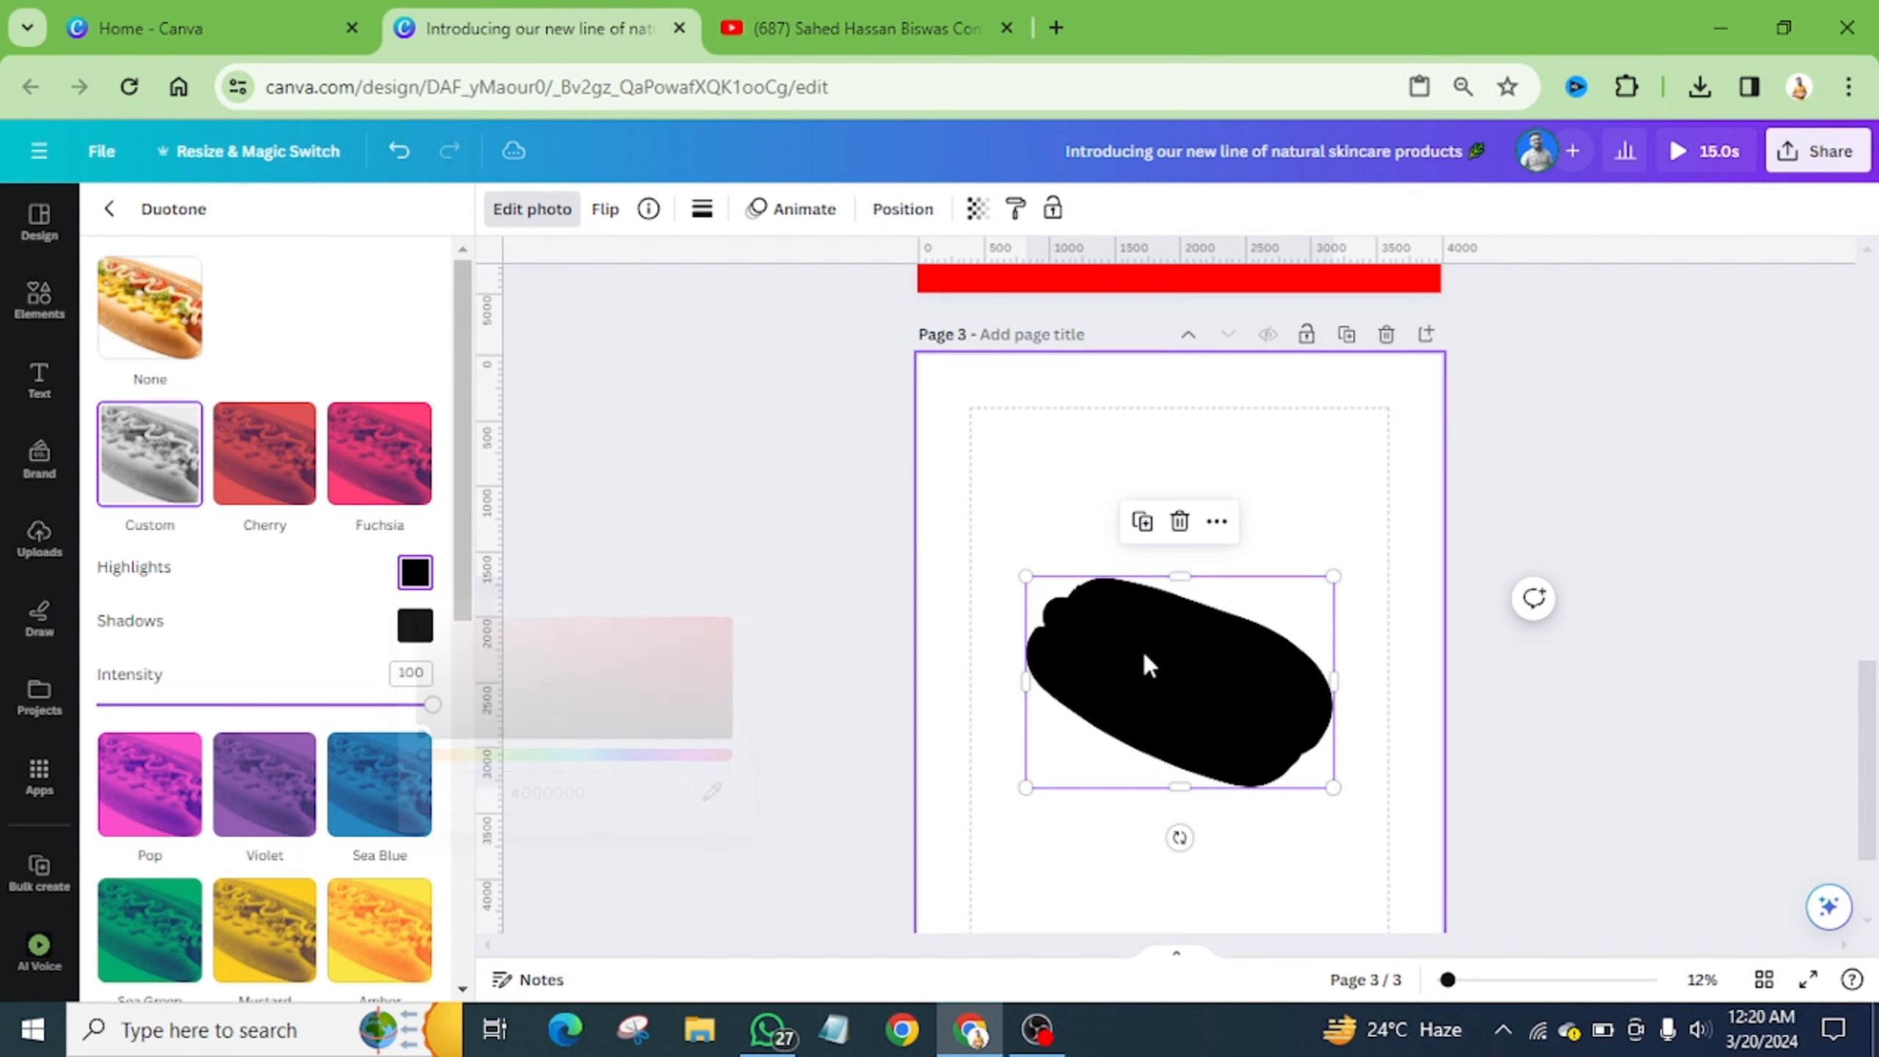
- Download only page 3 as a transparent PNG and save it to Downloads
click(1819, 156)
click(1552, 700)
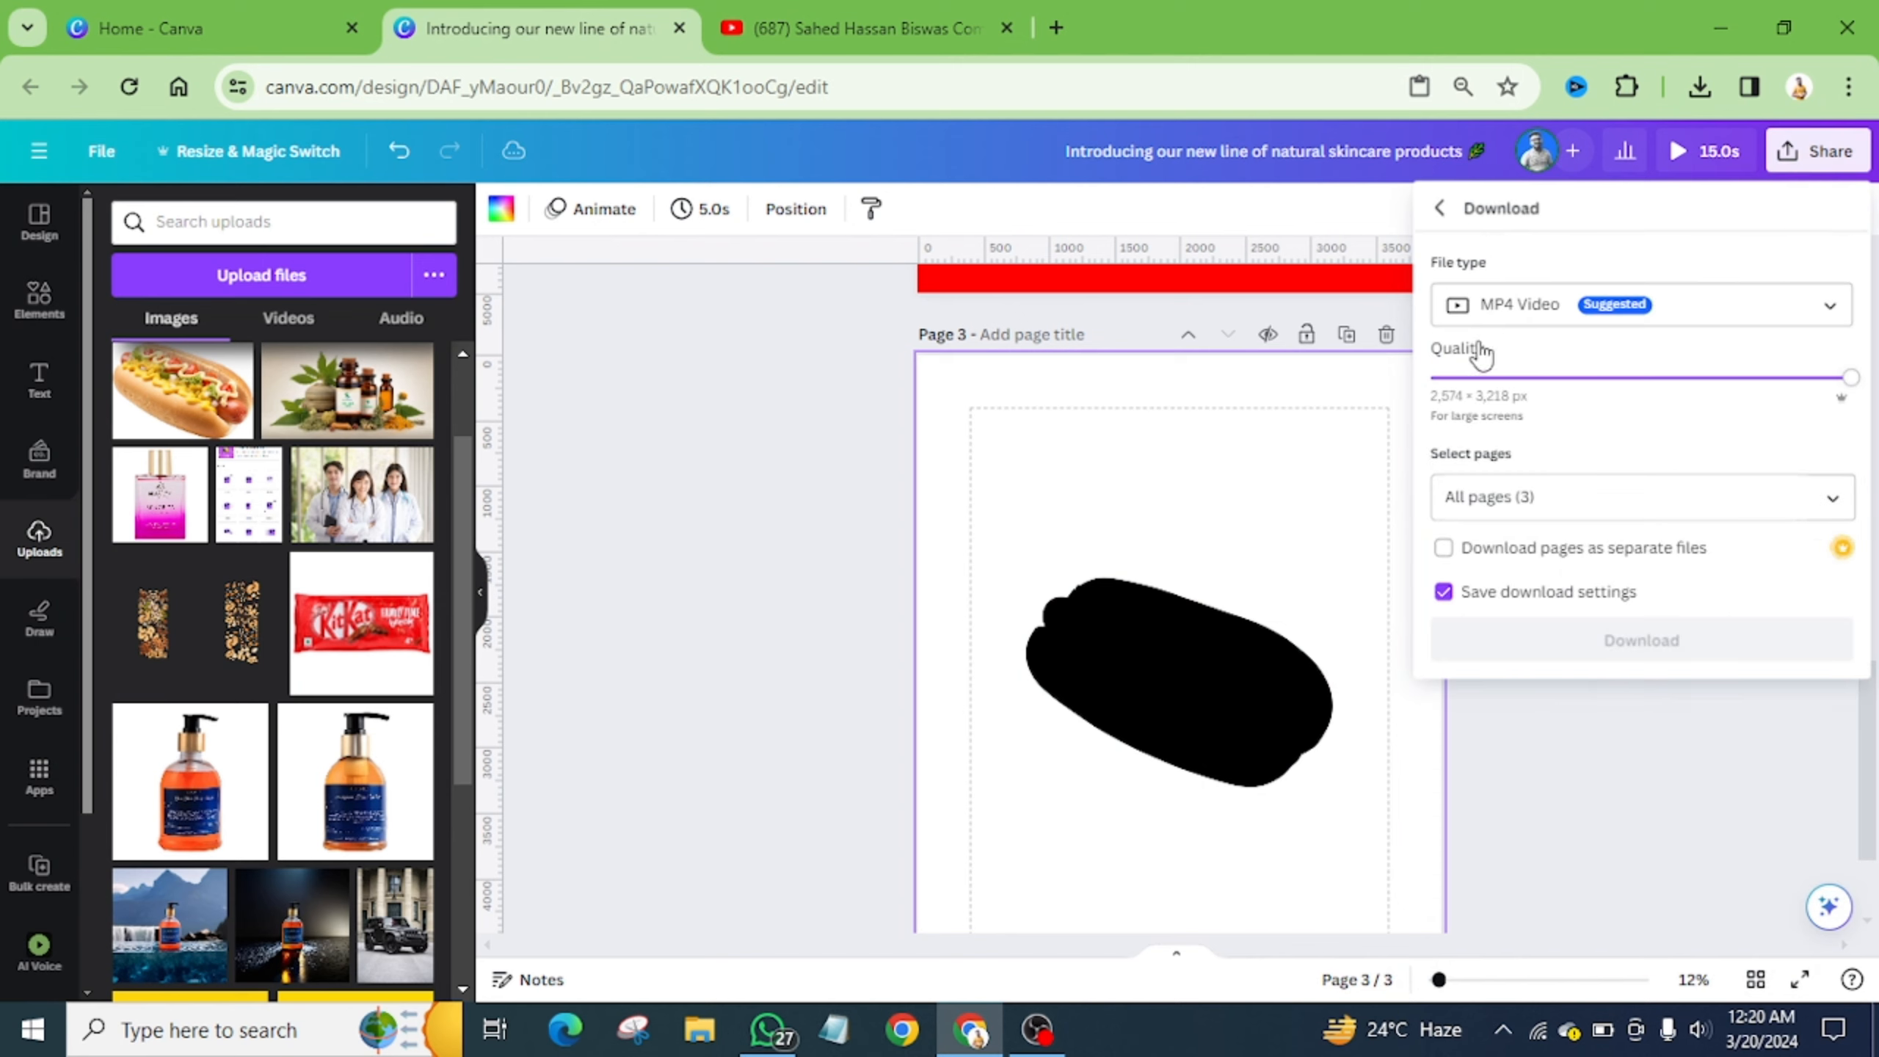
click(1490, 306)
click(1552, 437)
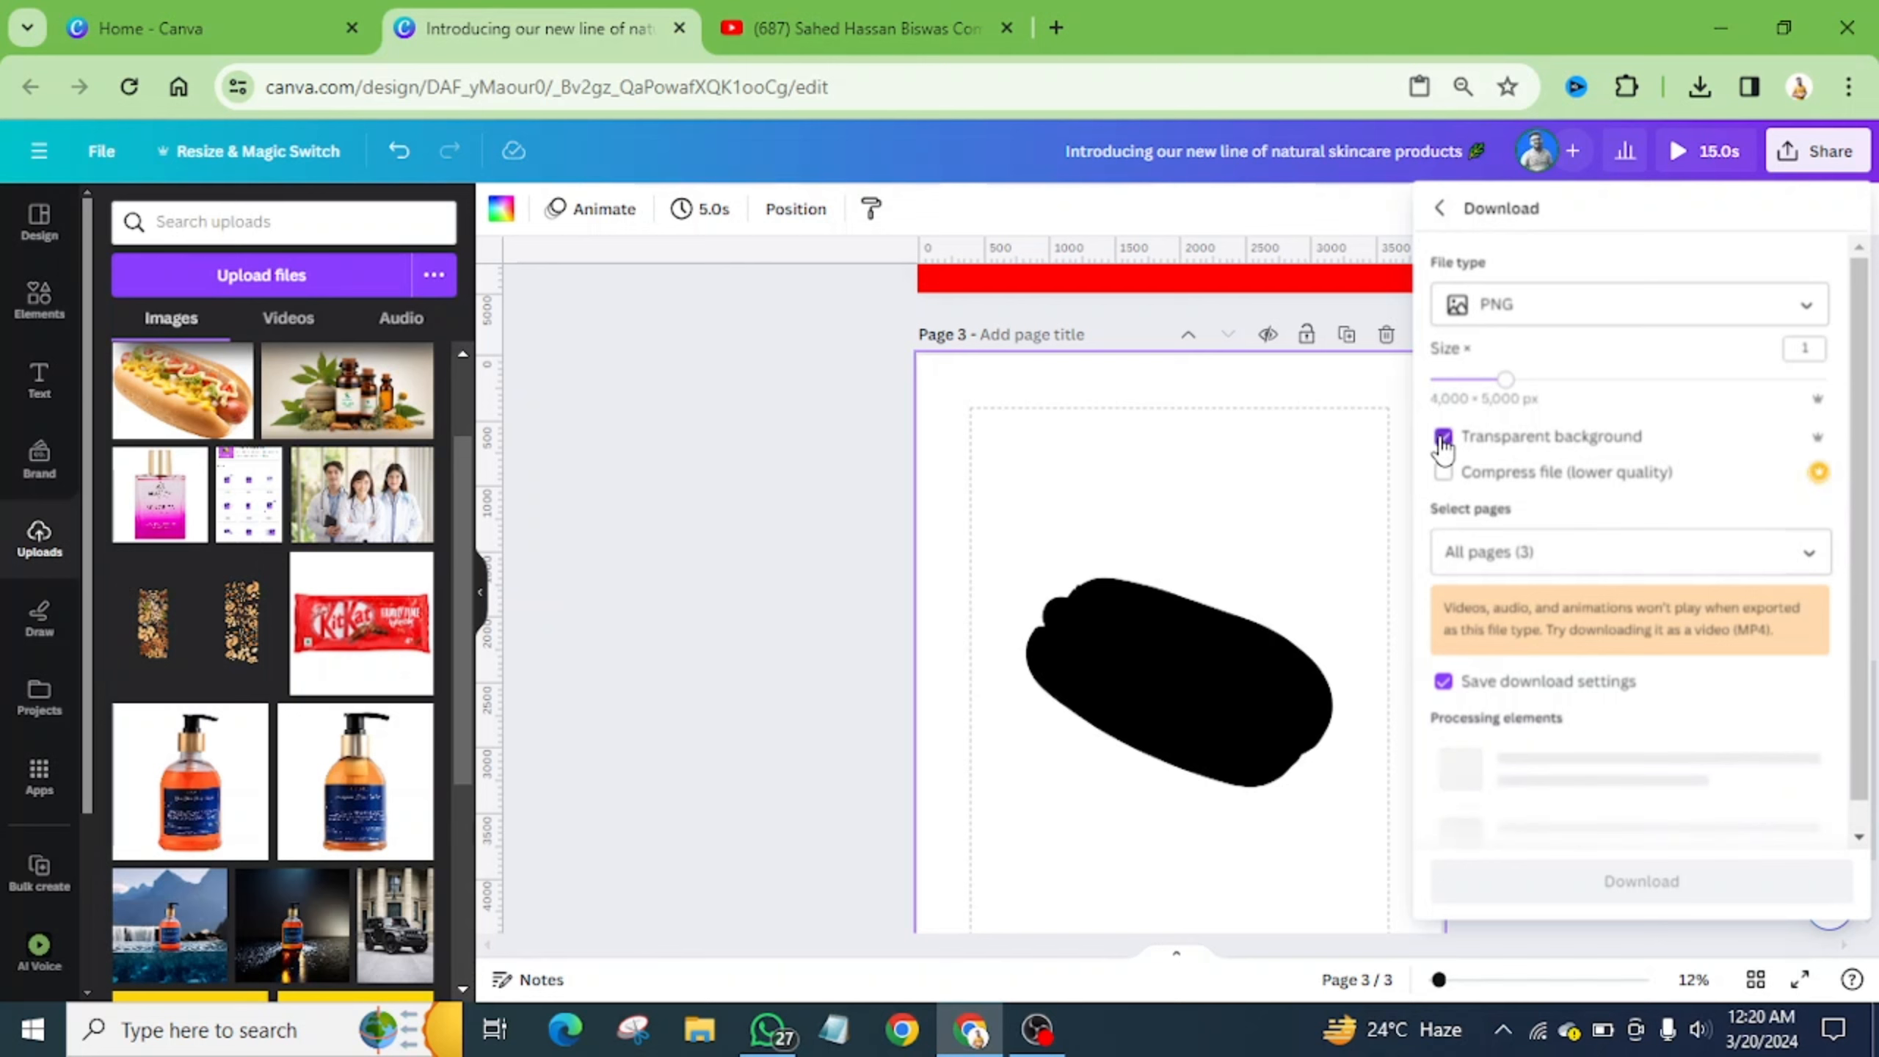
click(1813, 560)
click(1793, 618)
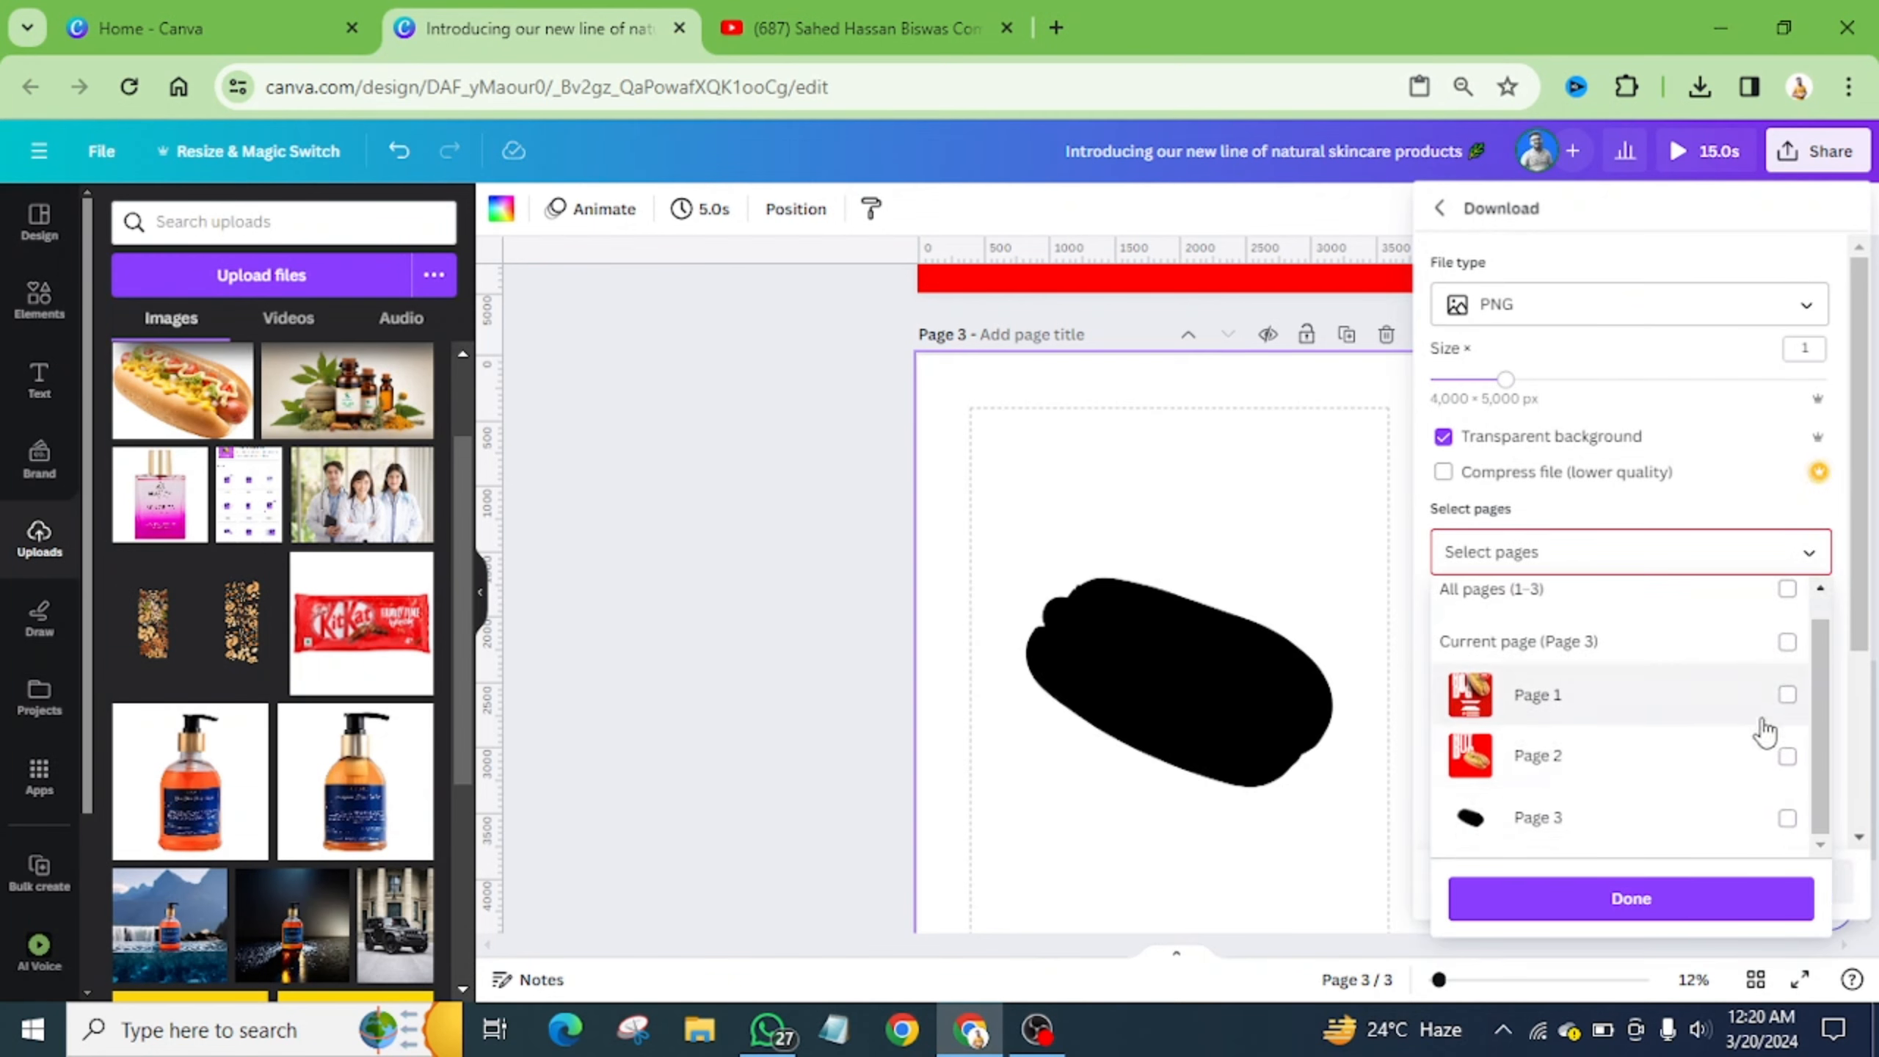
click(1785, 818)
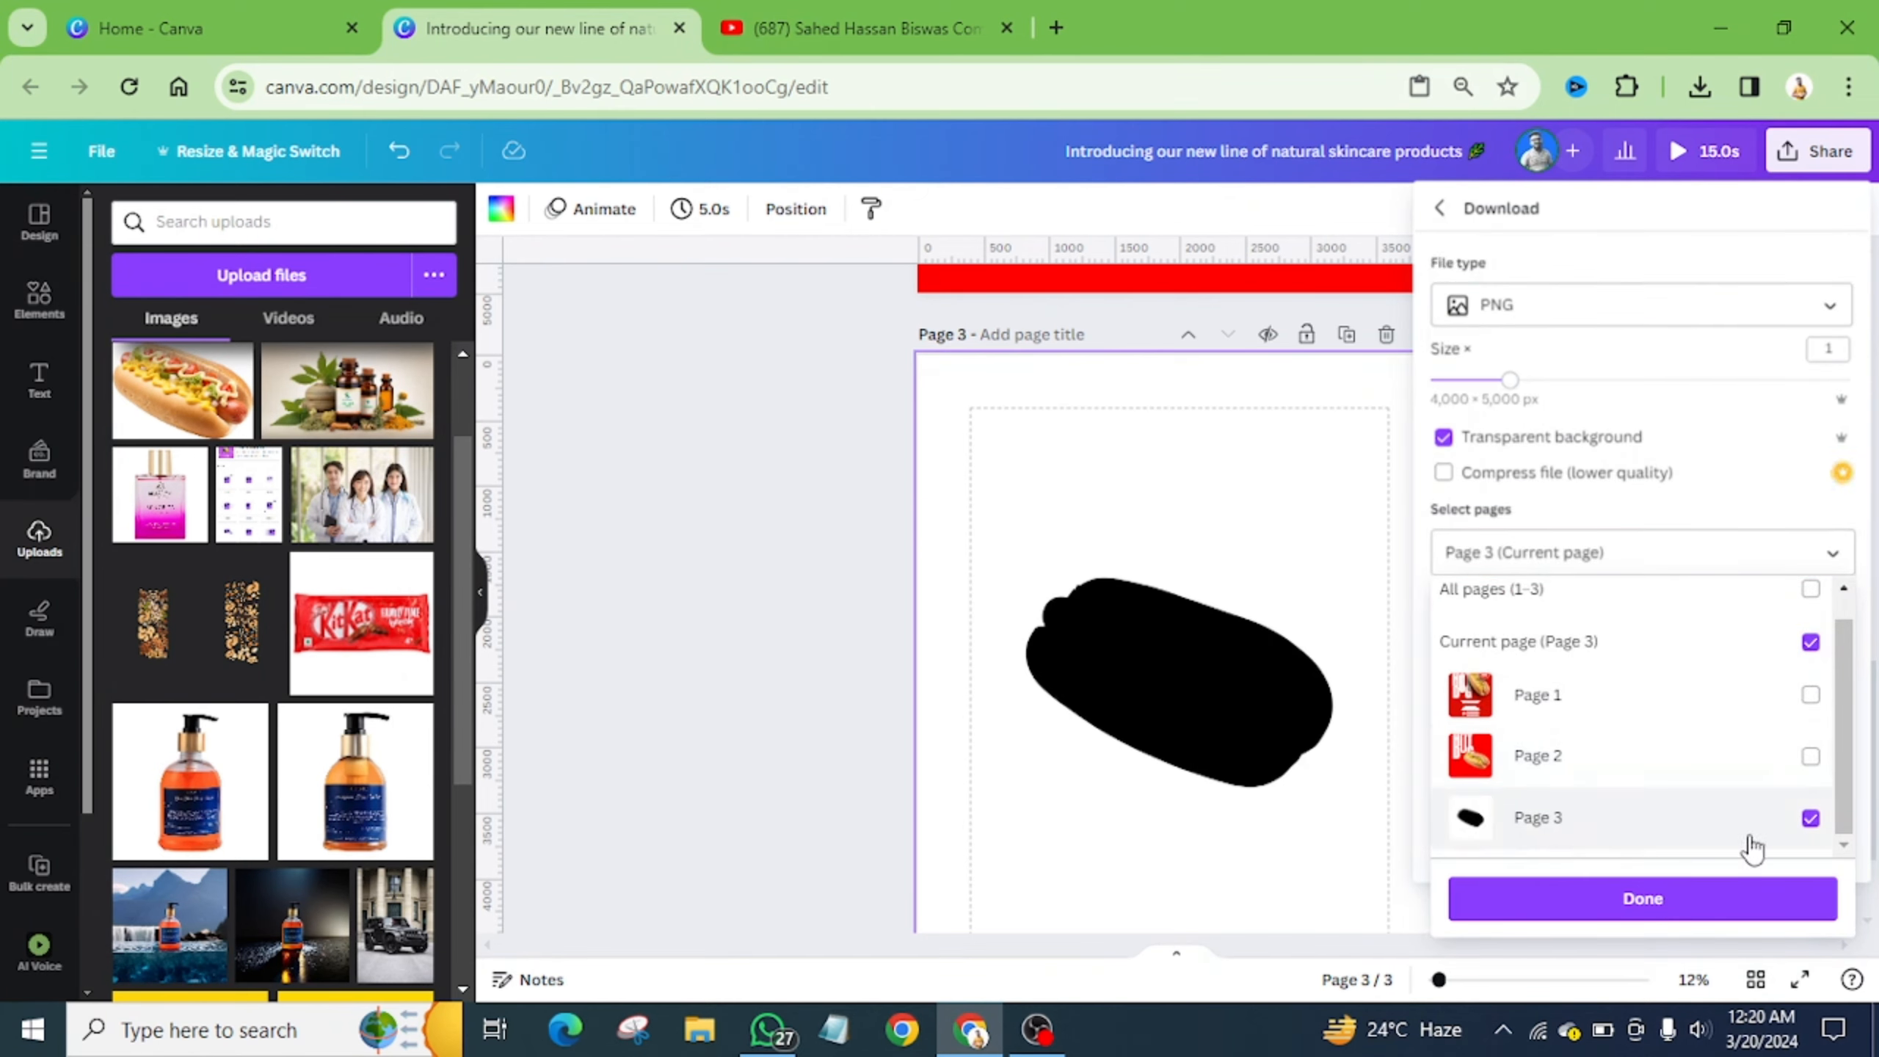
click(1710, 882)
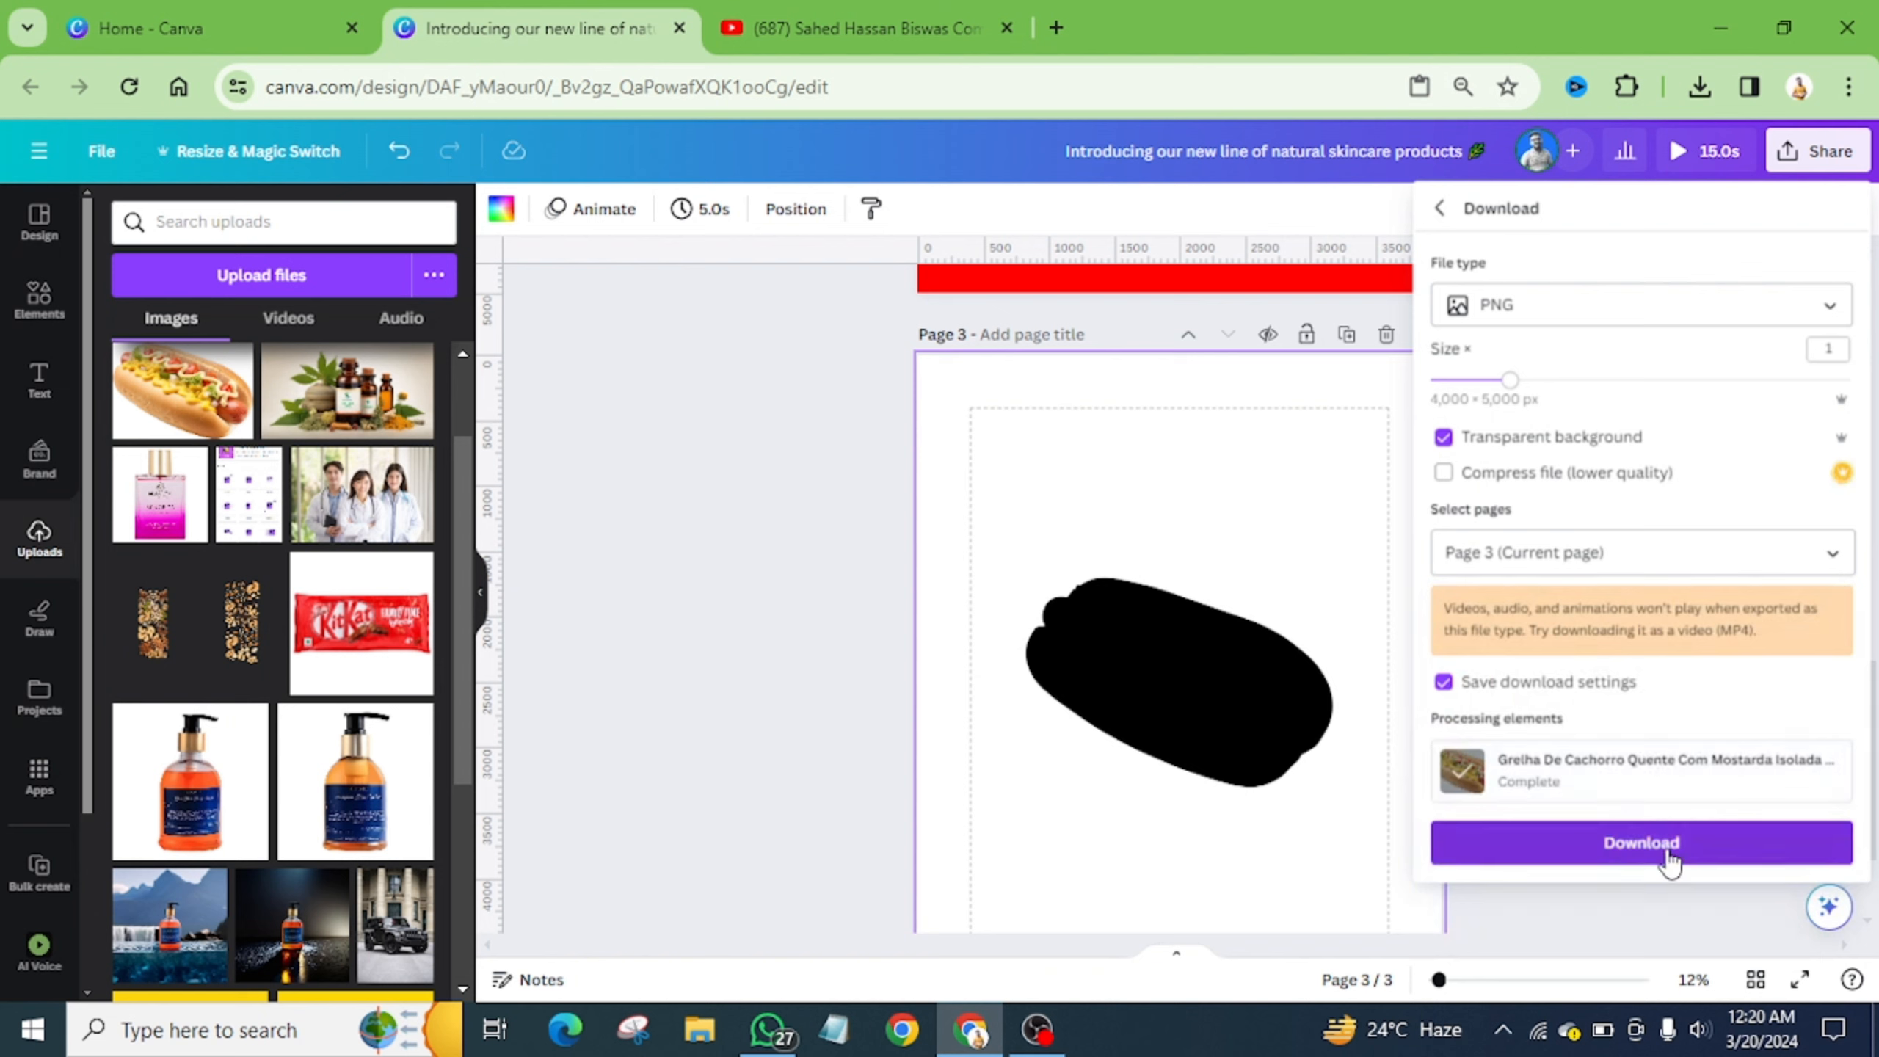
click(1640, 844)
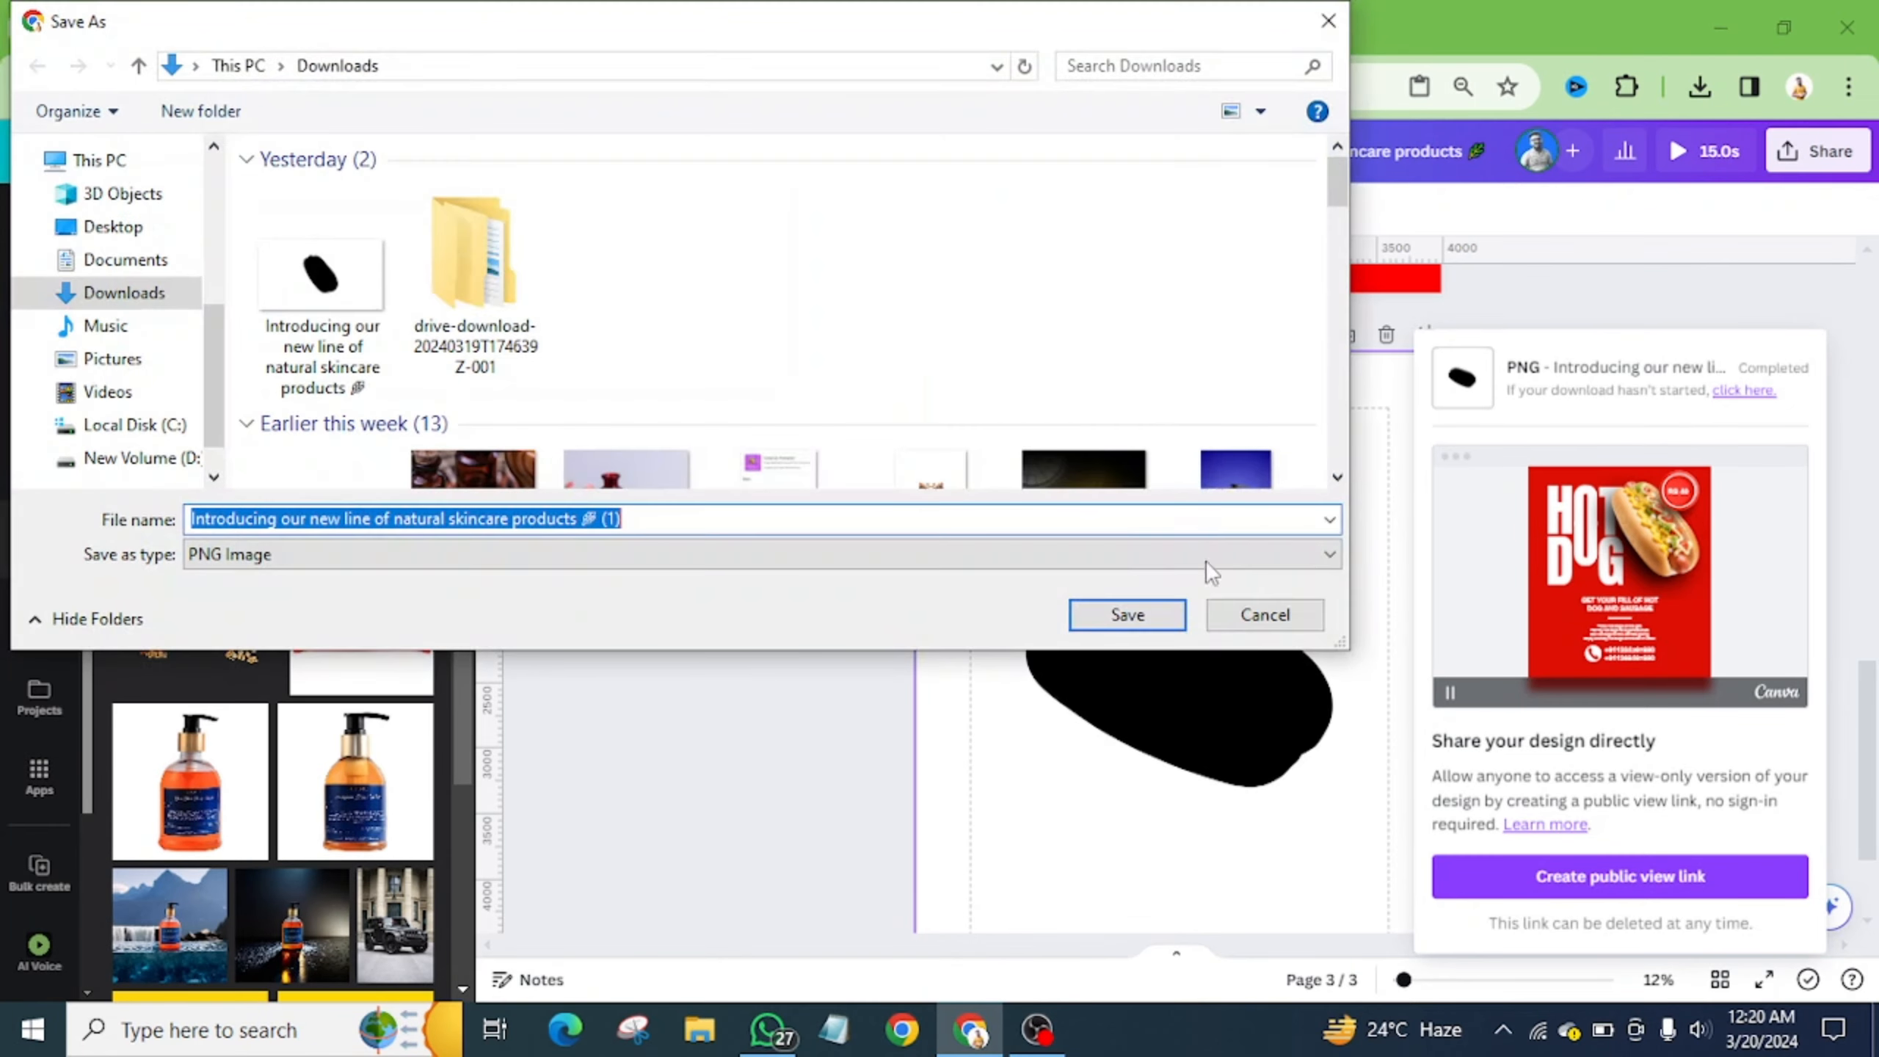
click(1127, 614)
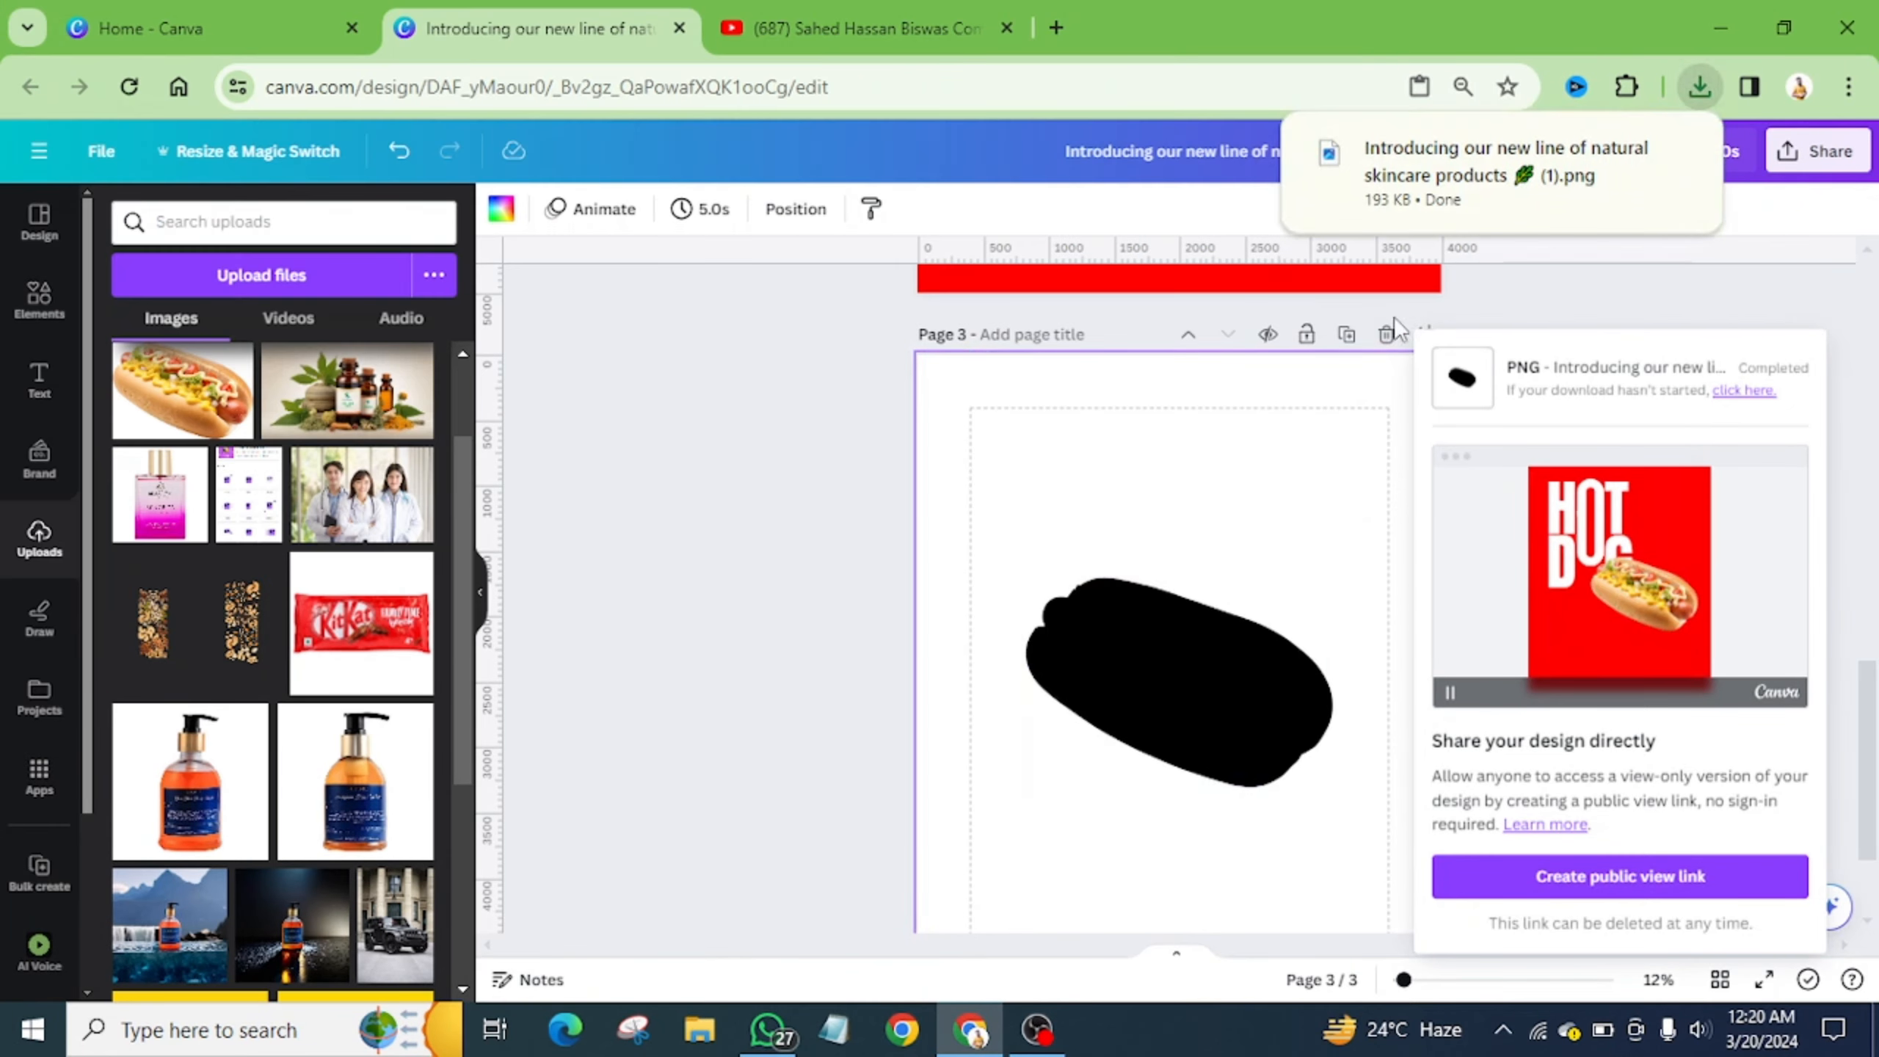
- Delete page 3, upload the silhouette PNG, and tilt page 2's hot dog to 16.9°
click(1387, 337)
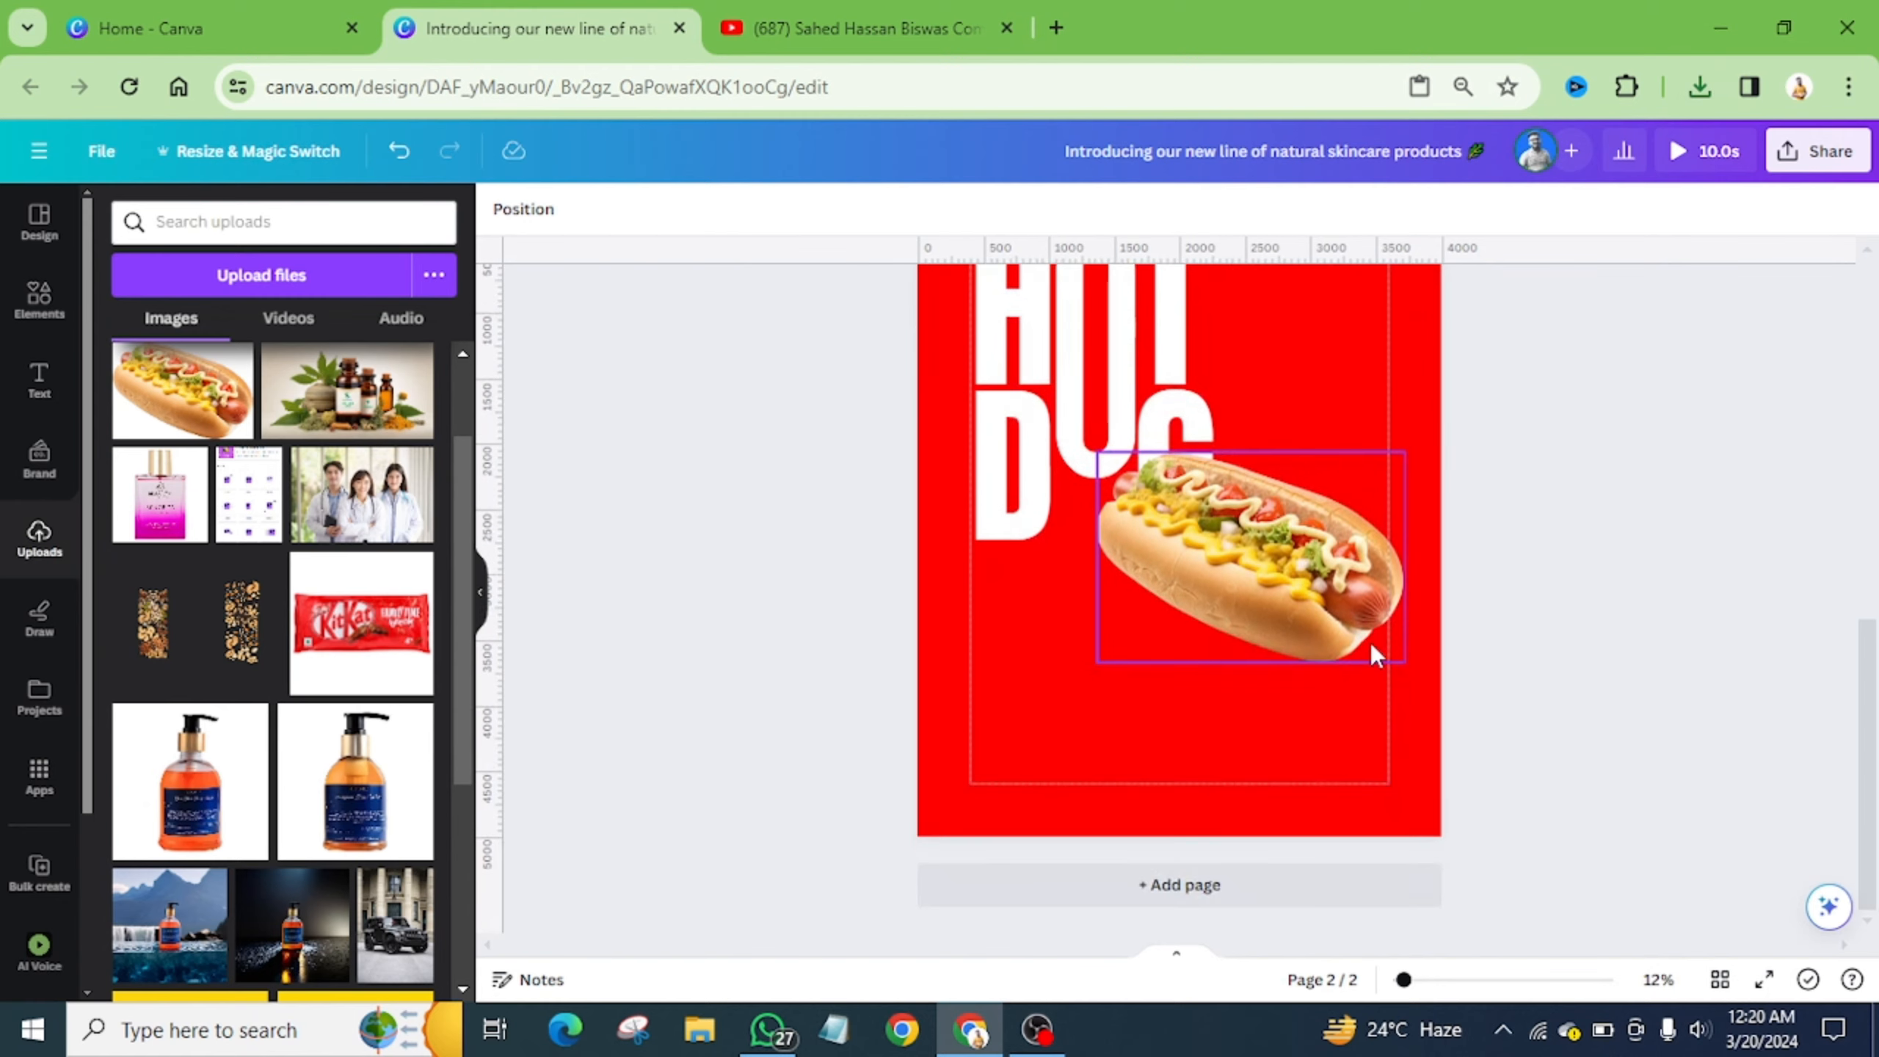
click(1371, 643)
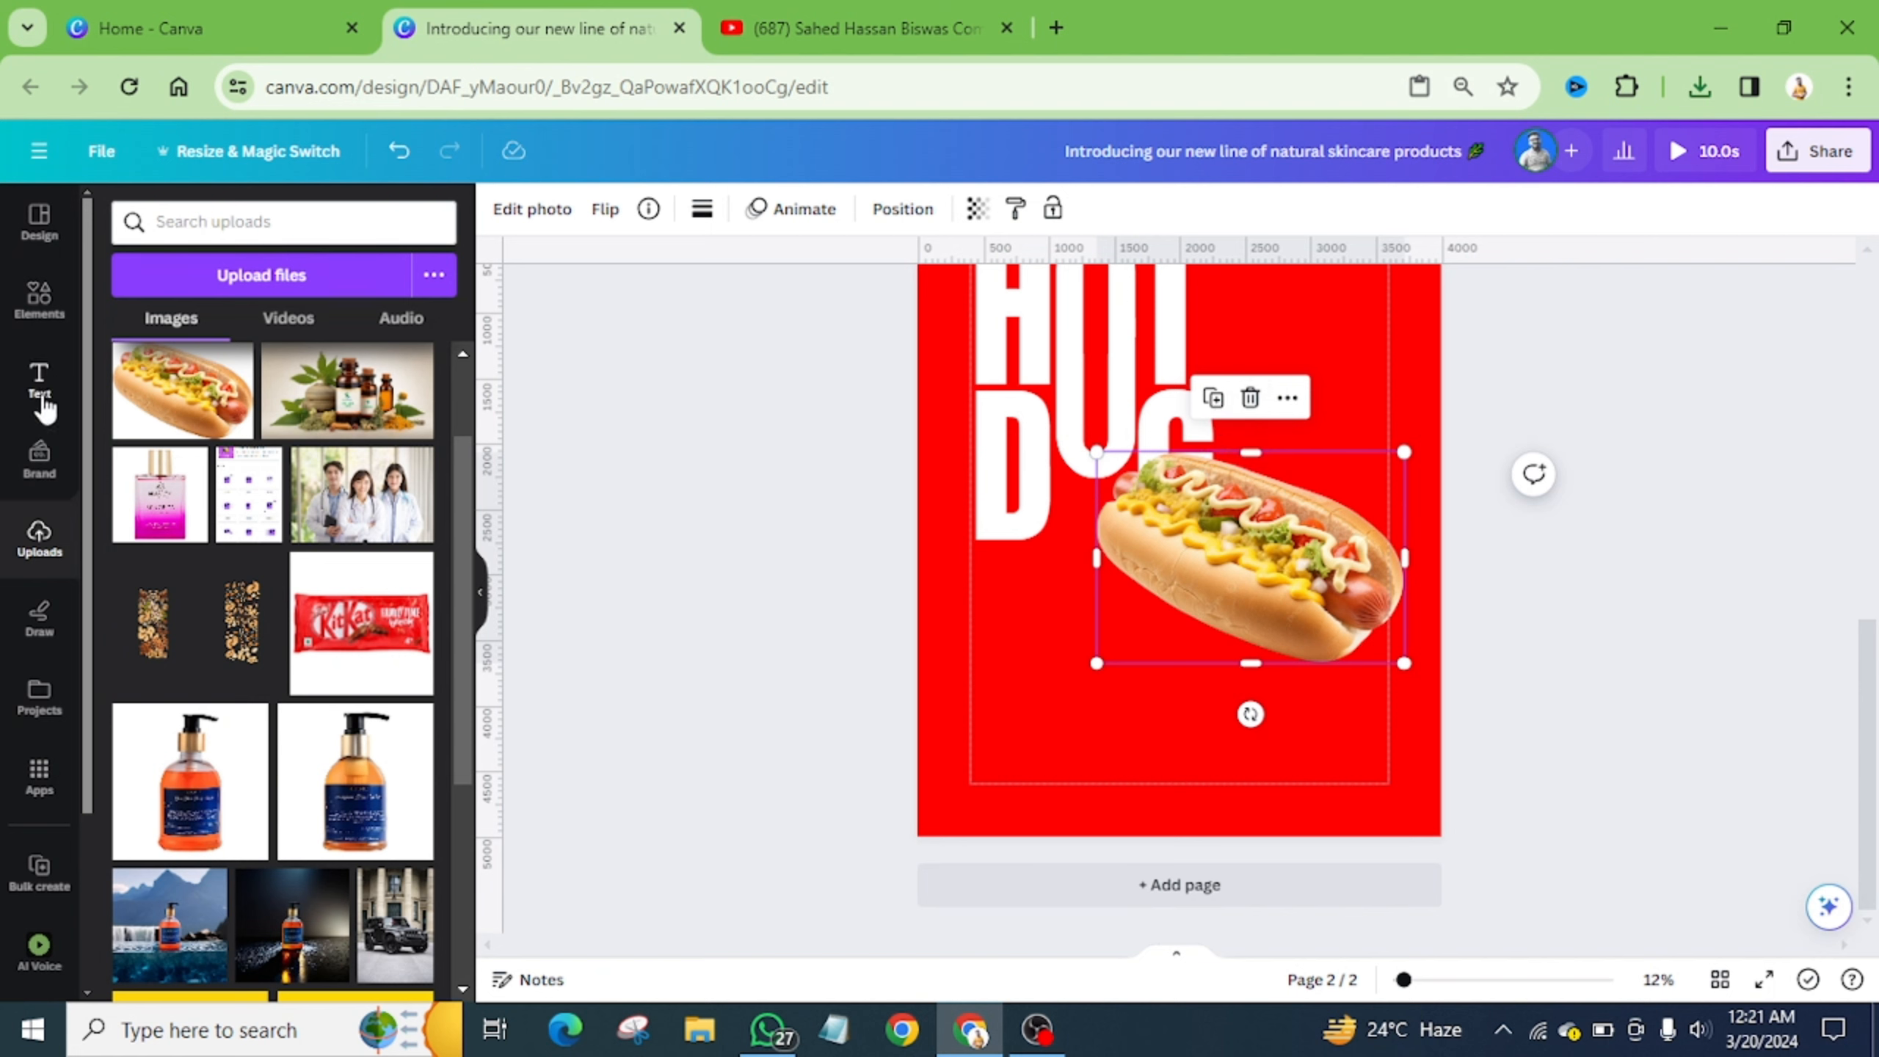
click(260, 279)
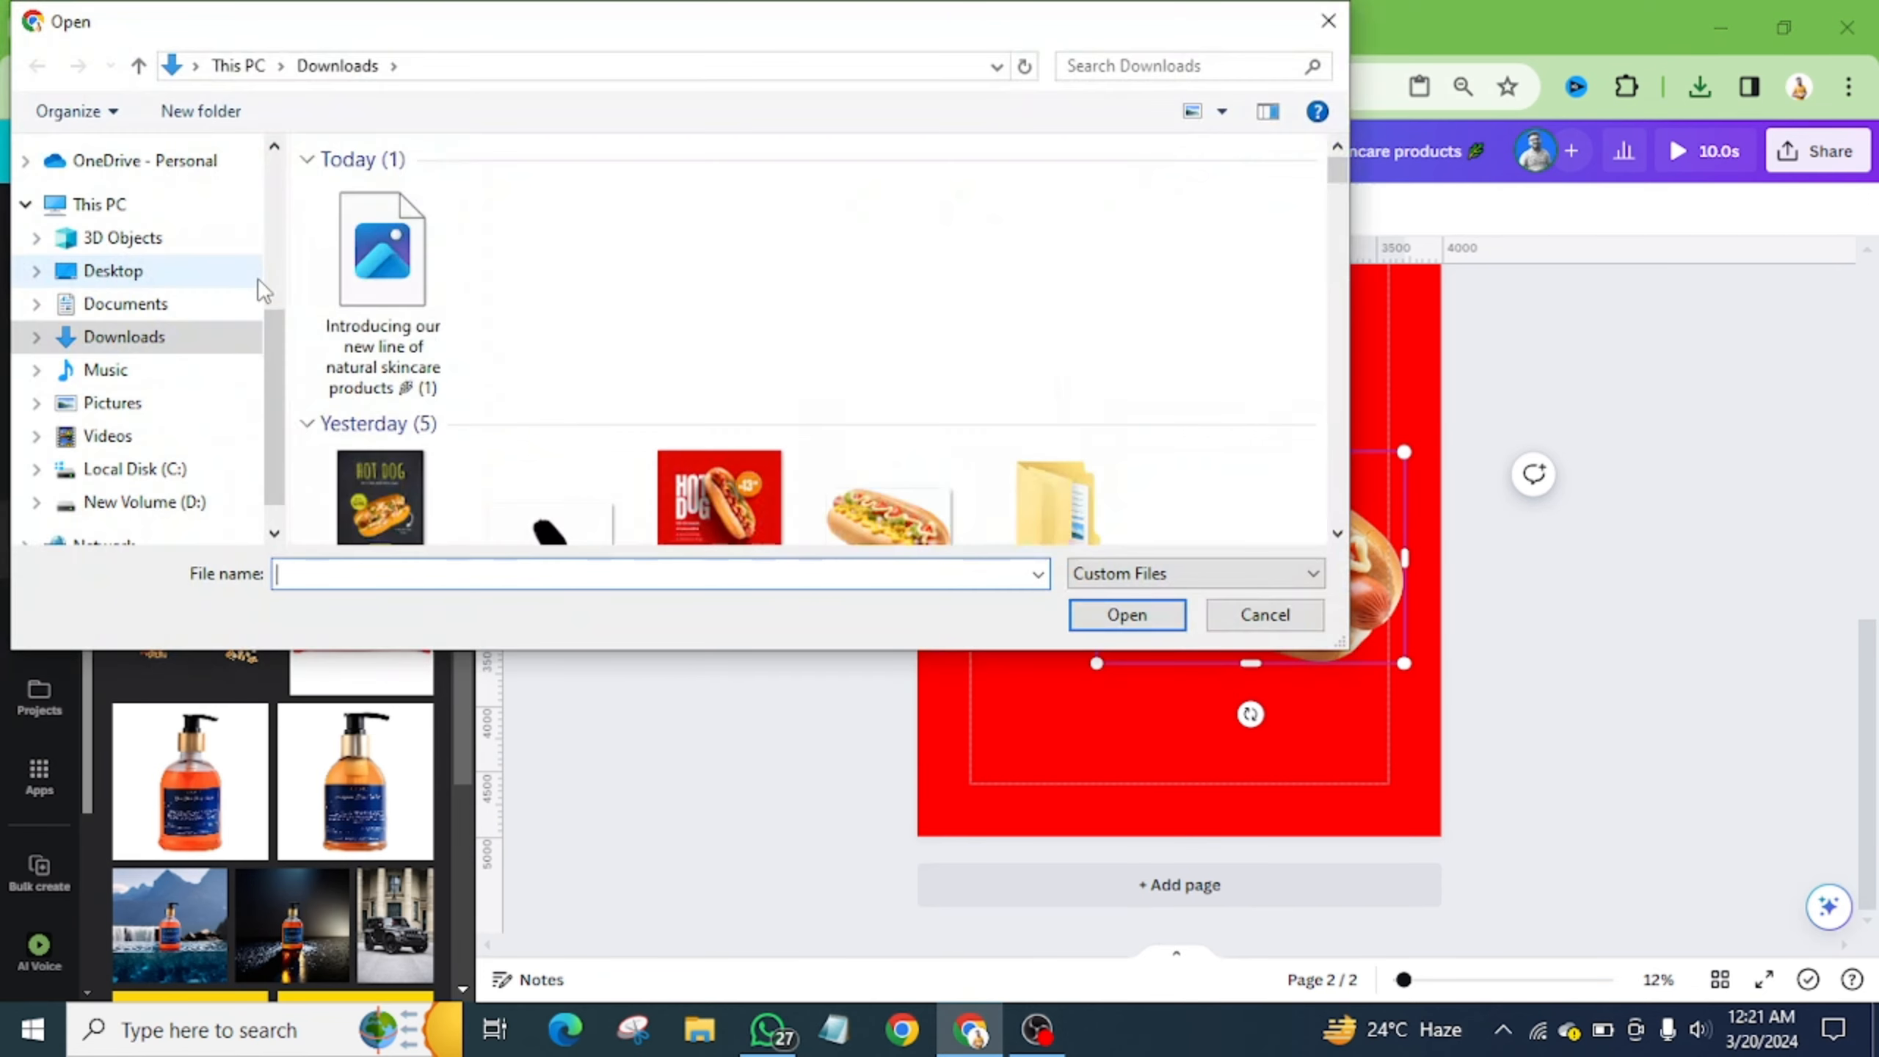
click(382, 267)
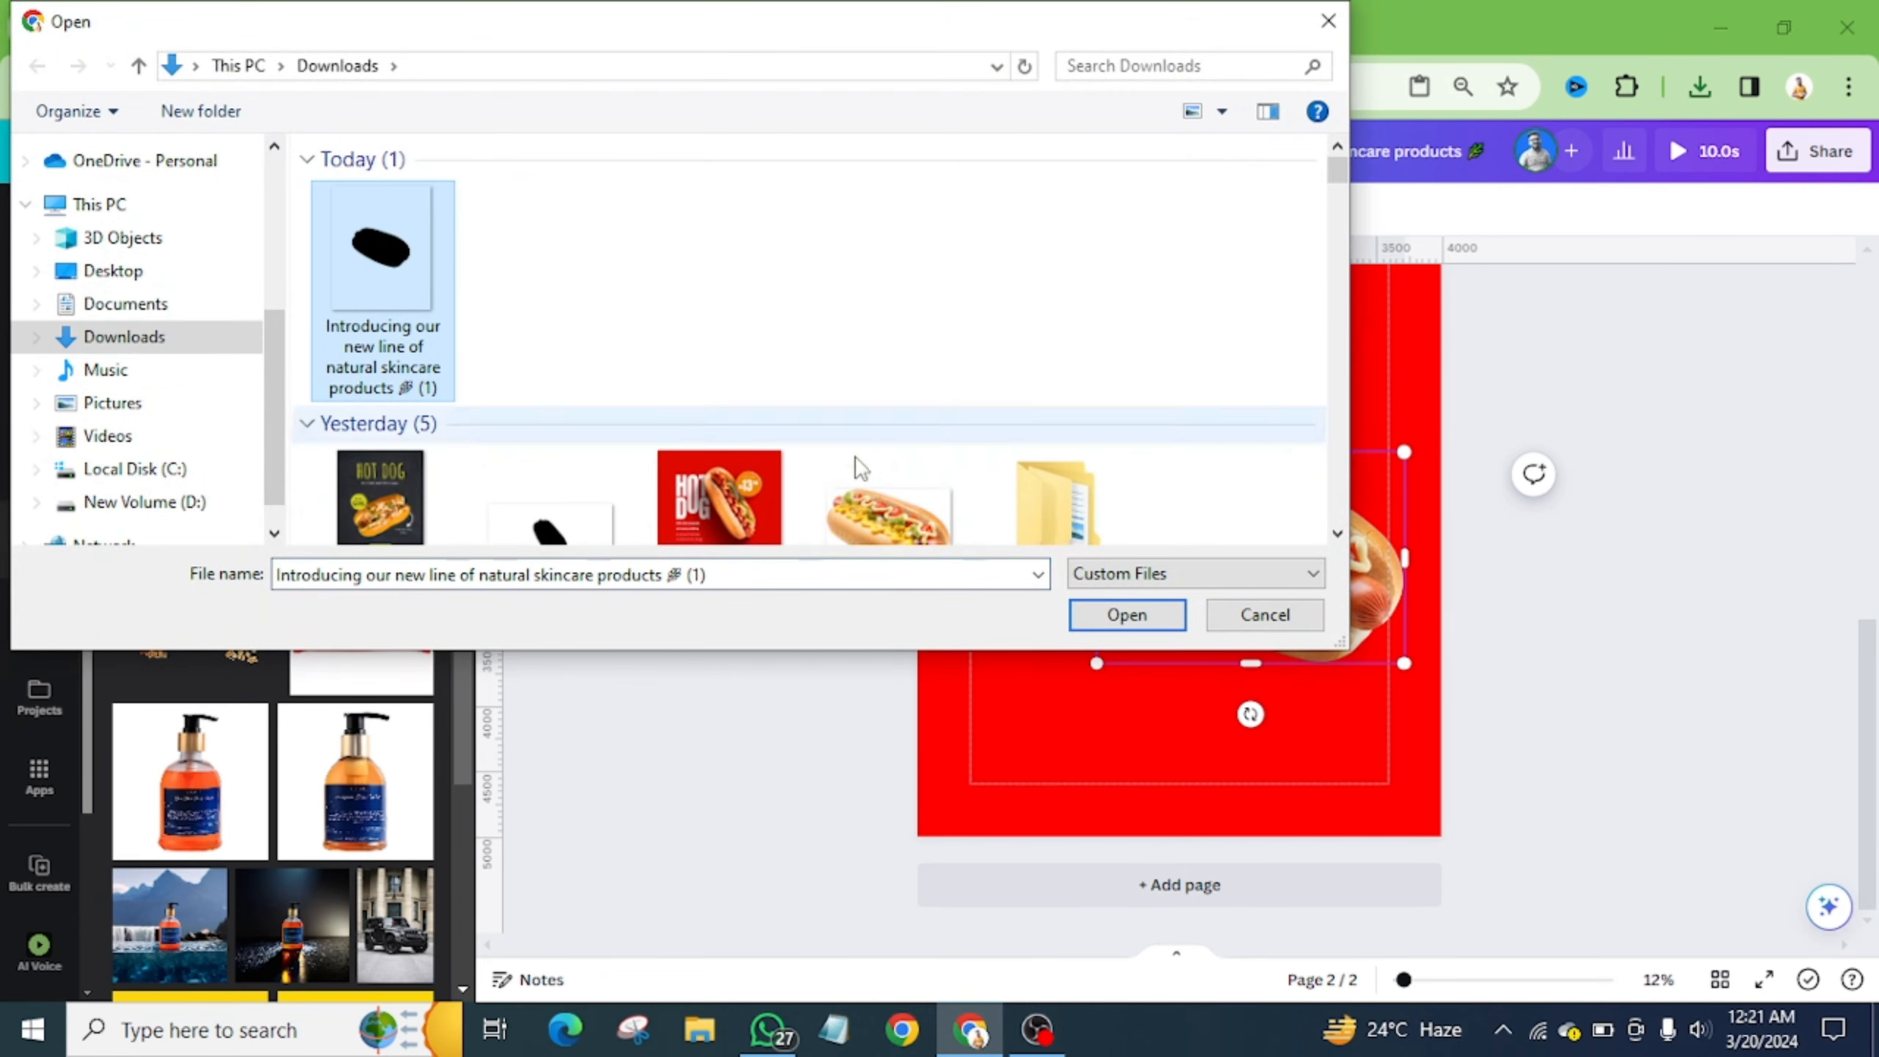
click(1126, 614)
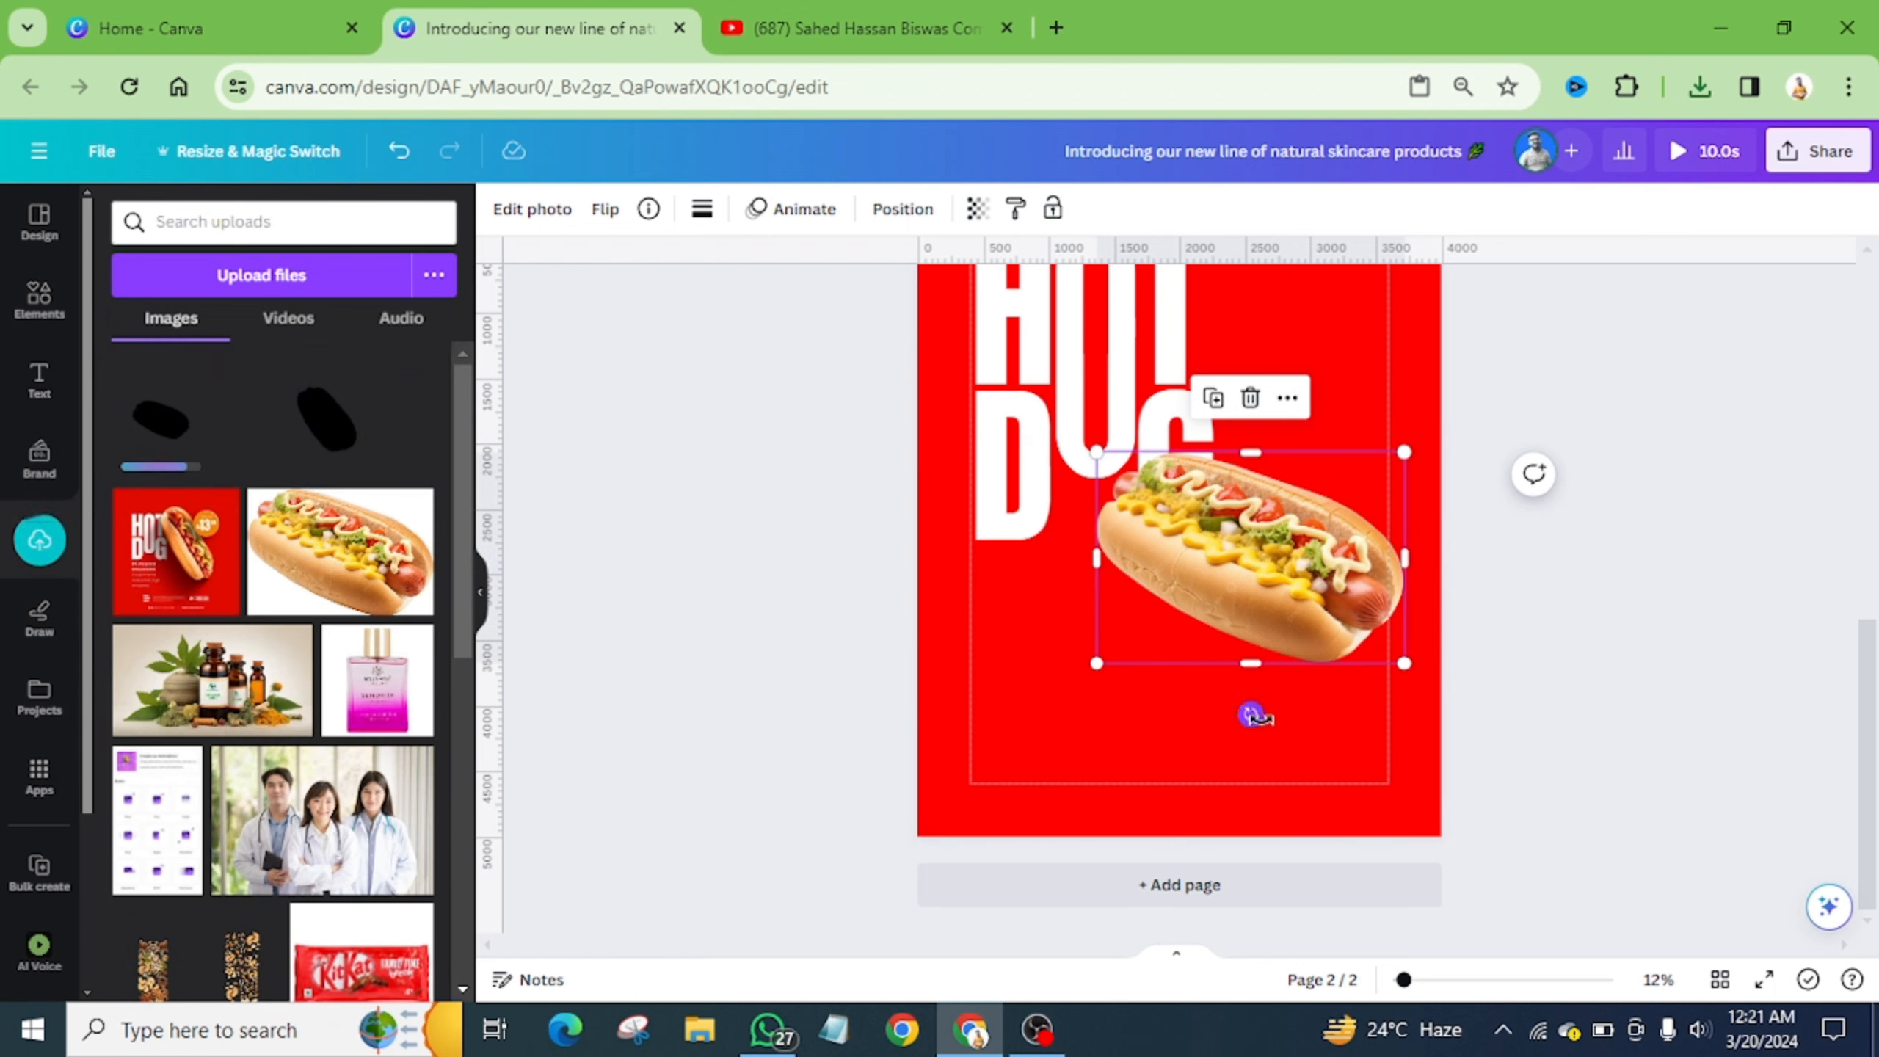
drag(1250, 714, 1191, 780)
- Bring the hot dog in front of the title, tilt it to about 31.7° and lower it slightly
scroll(1262, 793, up, 1)
drag(1294, 744, 1324, 543)
click(903, 210)
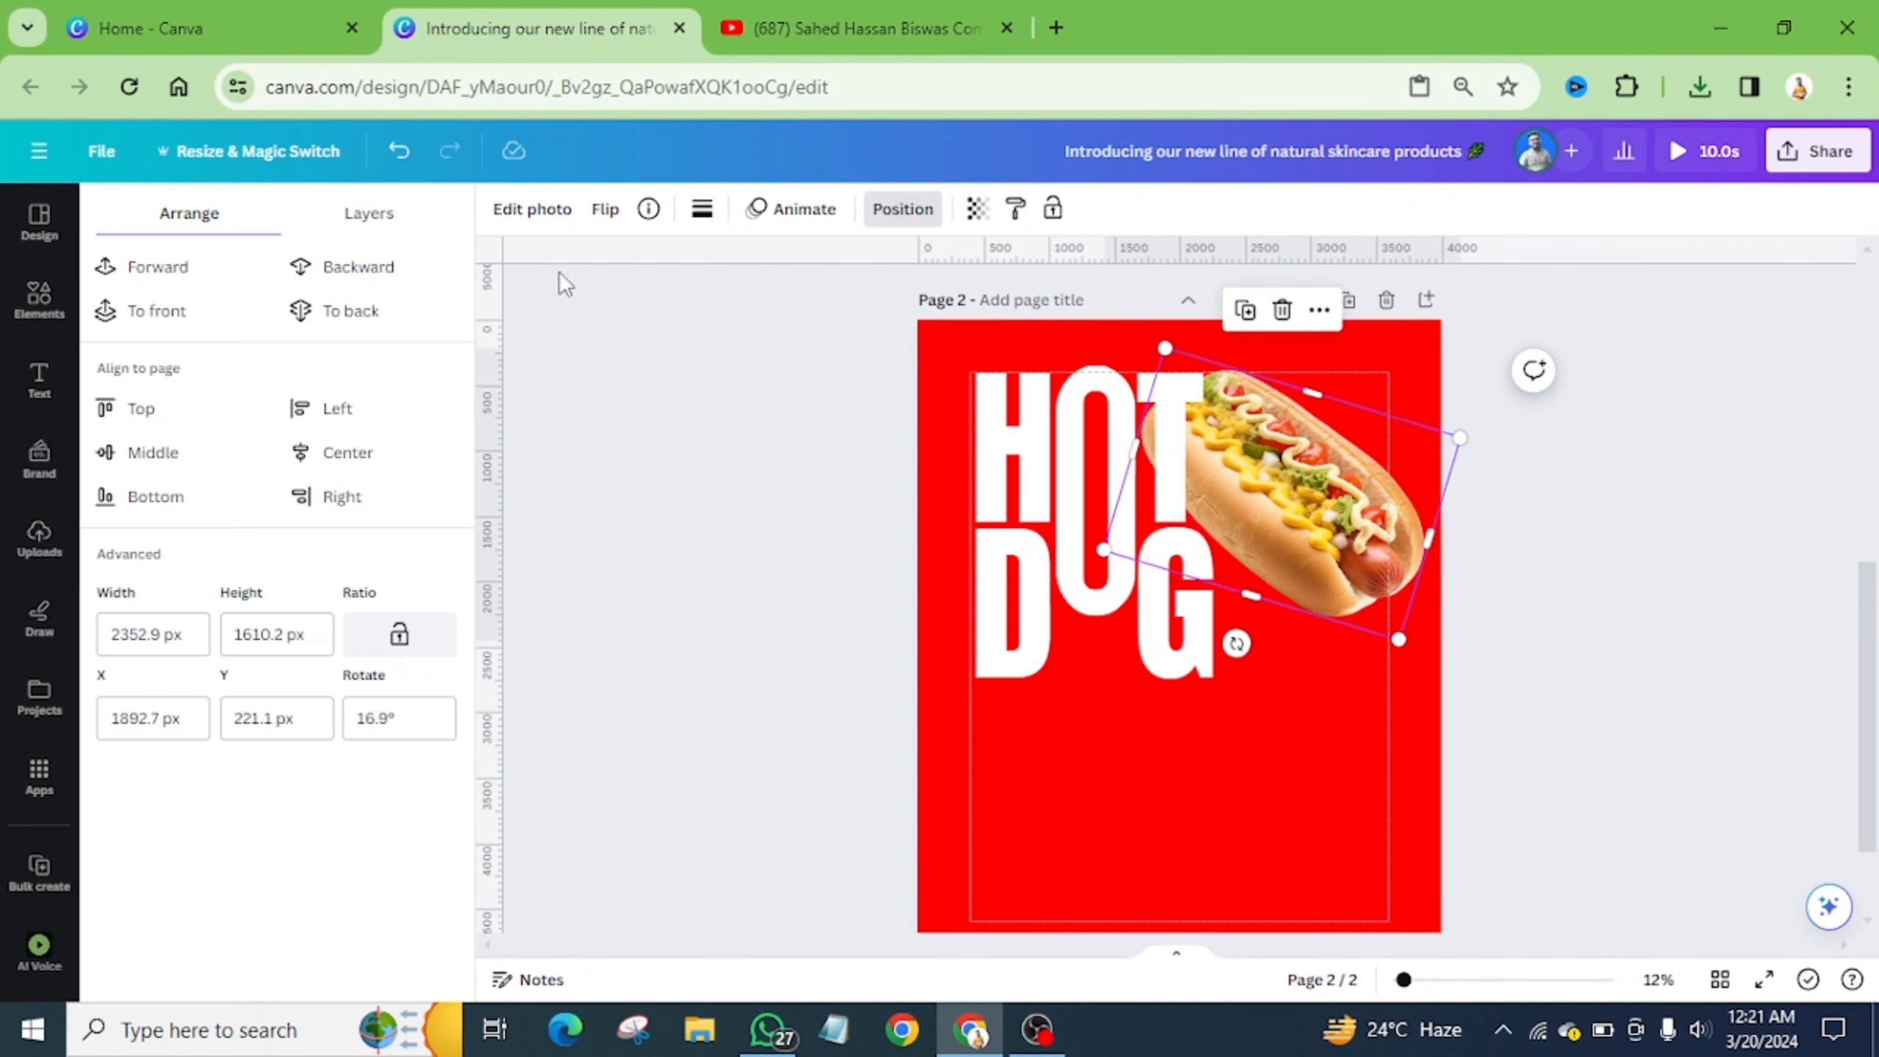
click(167, 312)
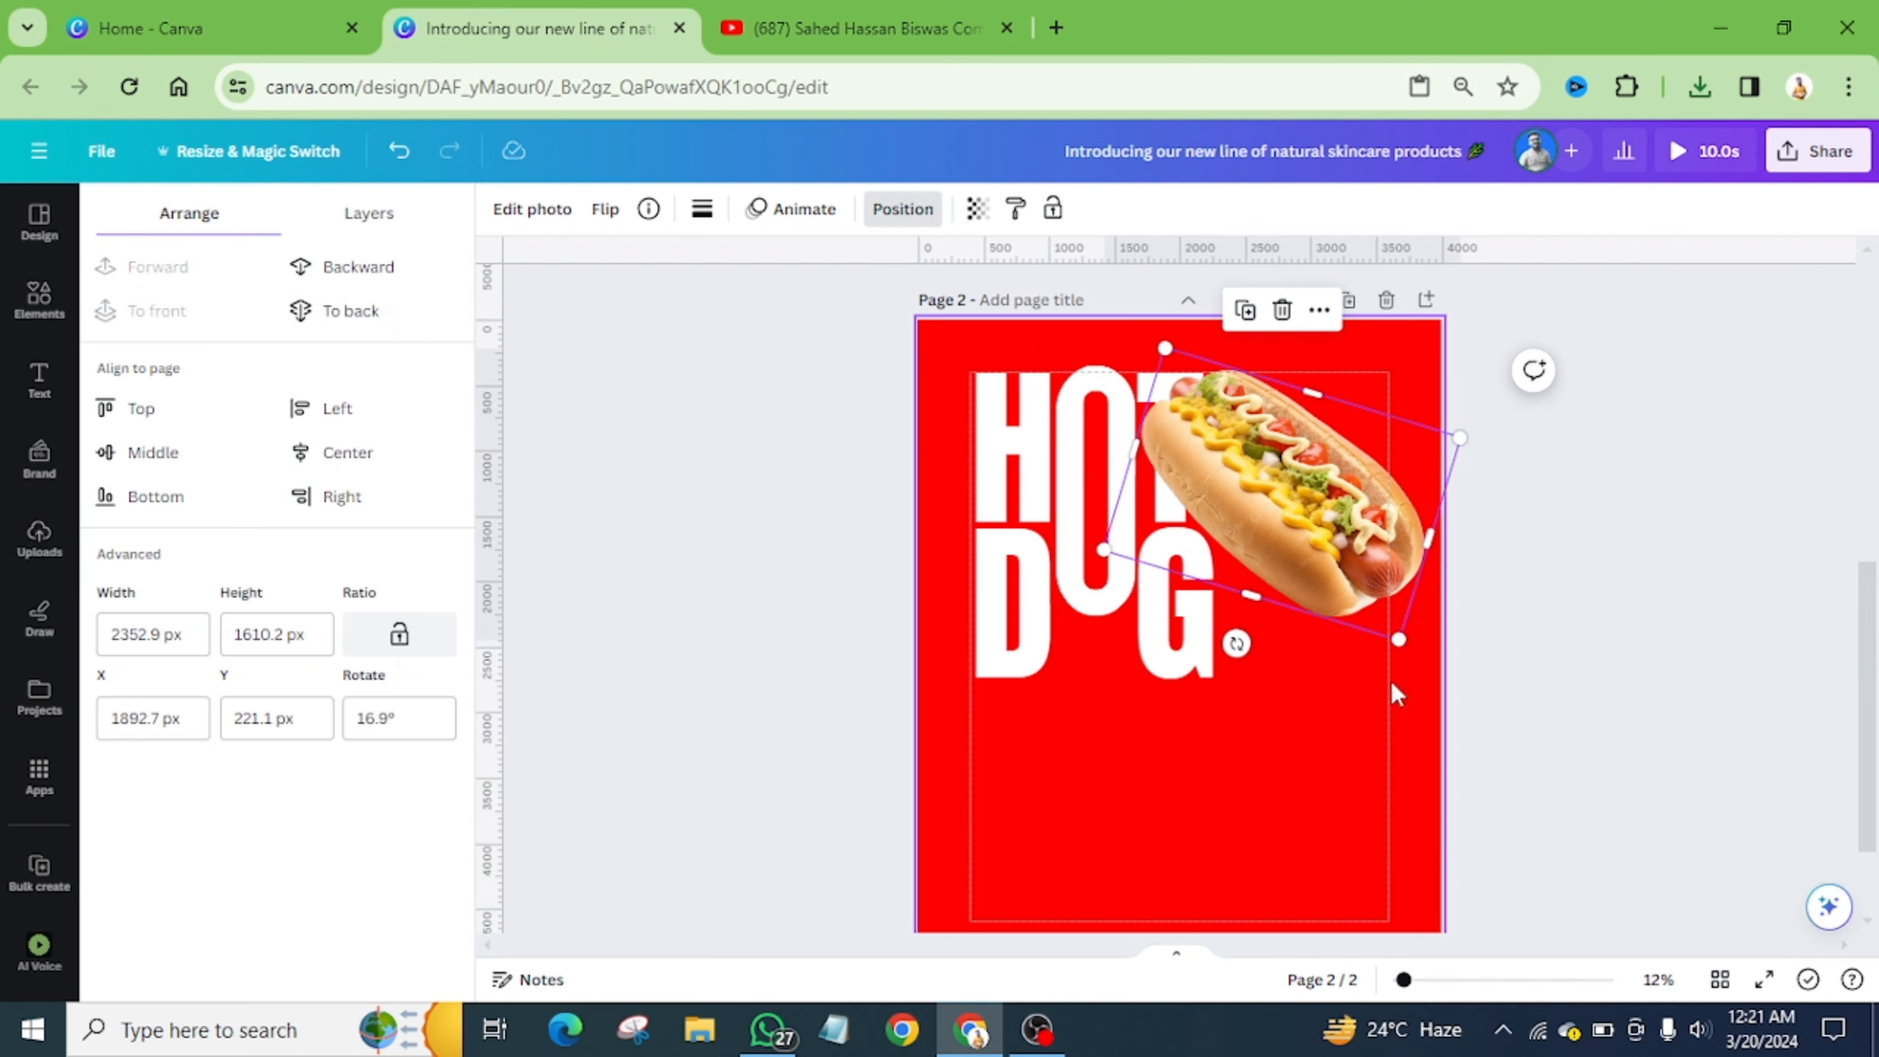
drag(1236, 642, 1176, 710)
drag(1288, 577, 1290, 601)
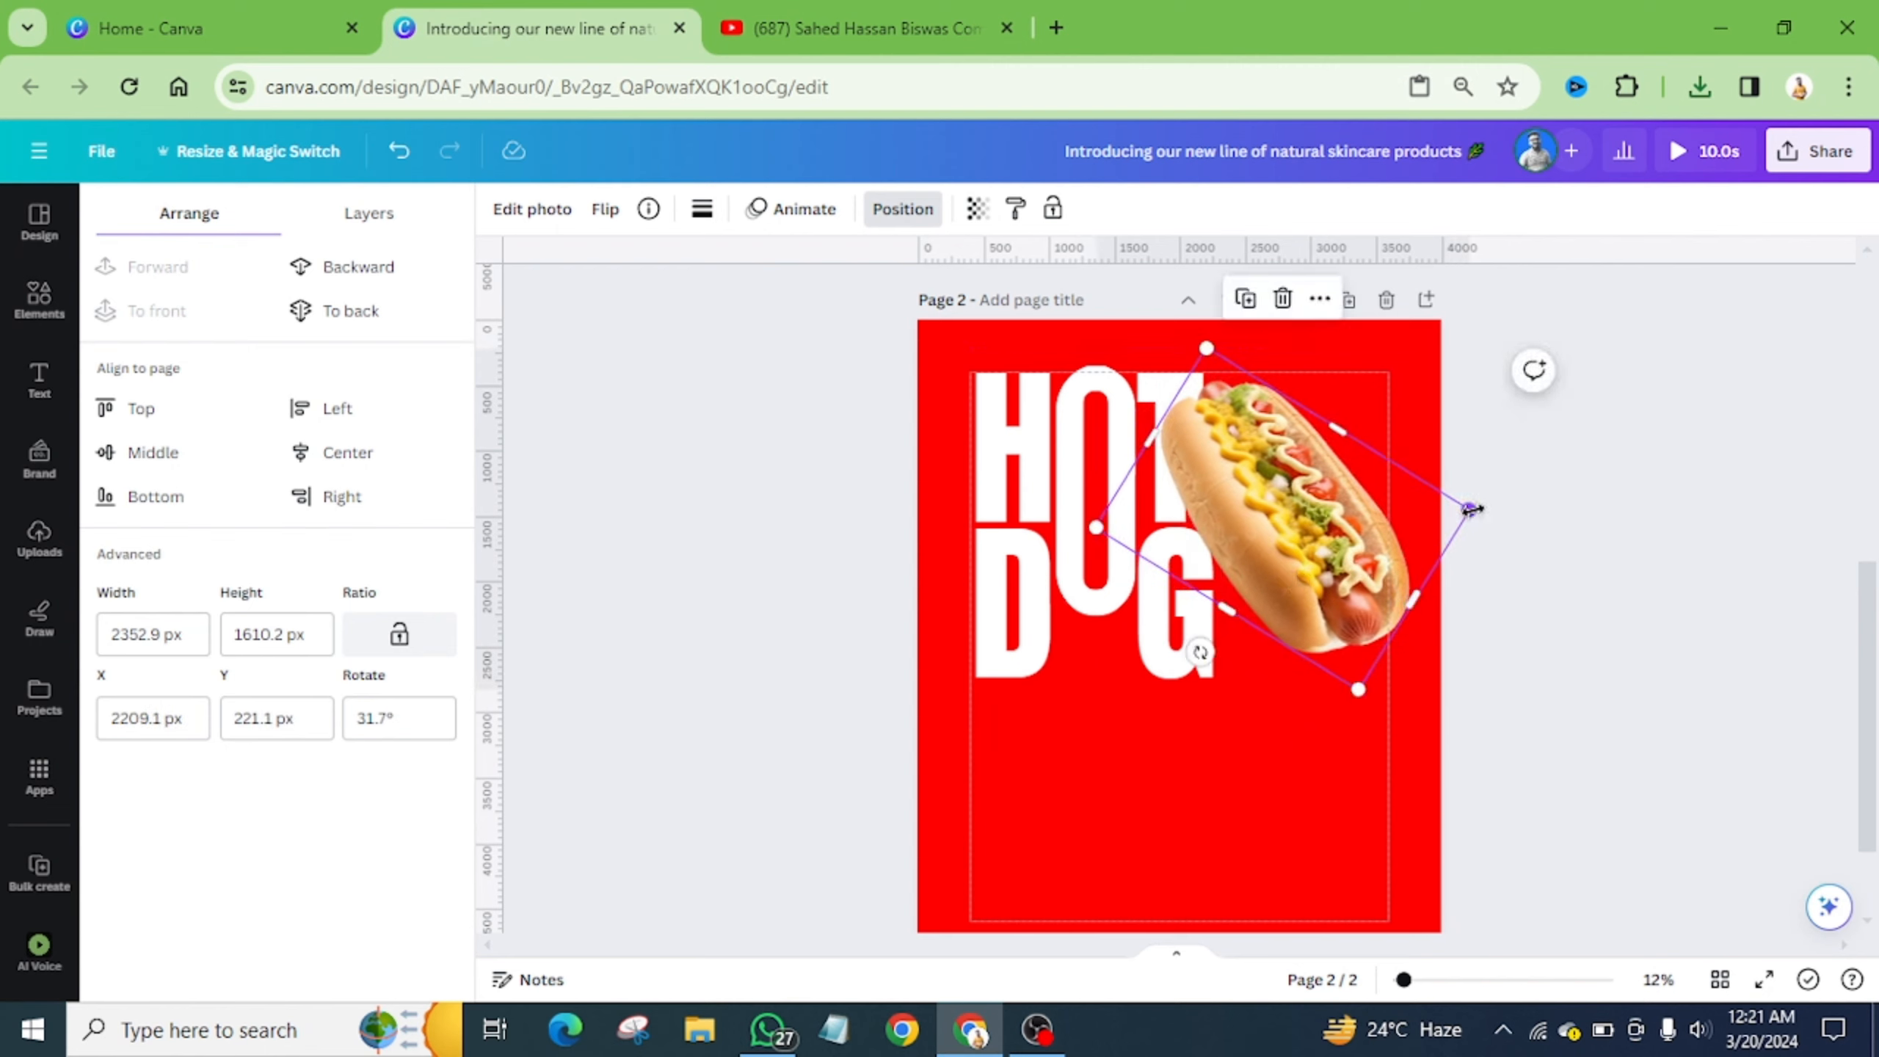
- Reposition the hot dog at the upper right so it overlaps the T of HOT
drag(1352, 477, 1490, 478)
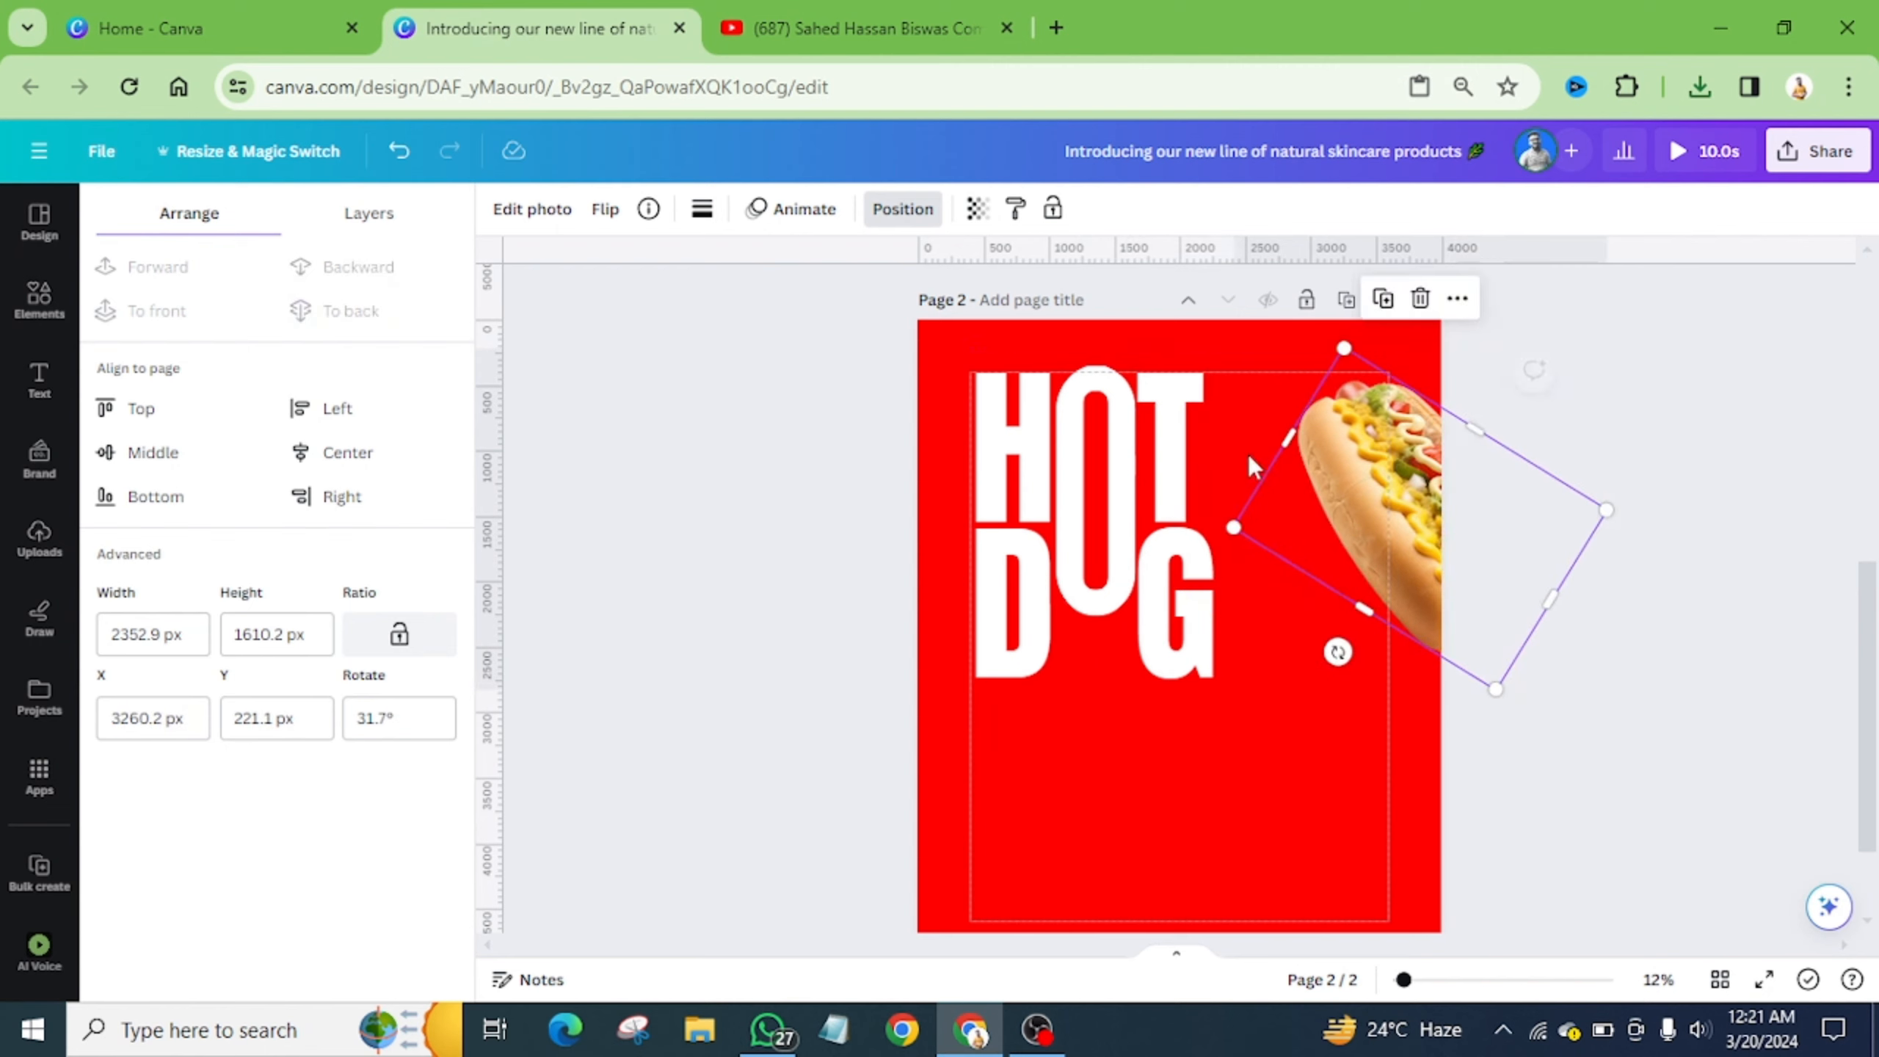
drag(968, 370, 1167, 655)
drag(1360, 523, 1204, 505)
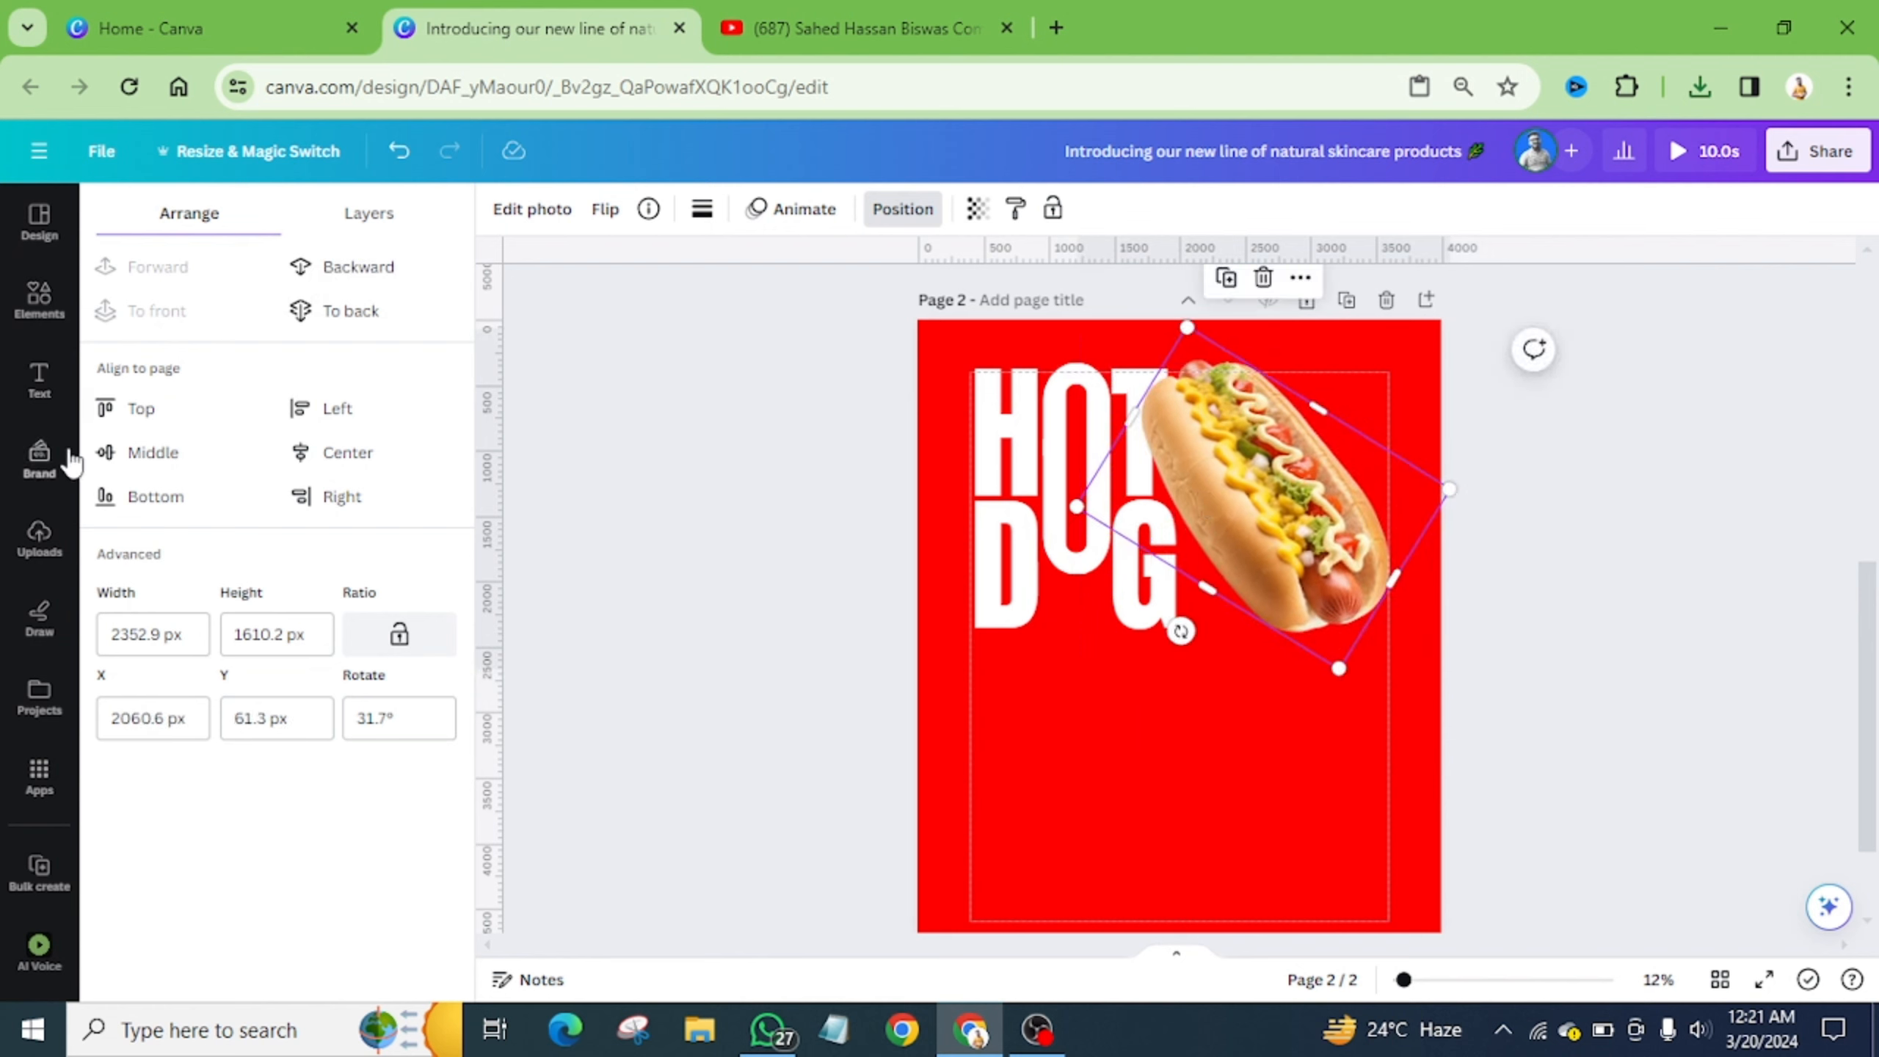
- Add the black silhouette upload below the hot dog and blur the whole image at intensity 100
click(39, 537)
click(167, 443)
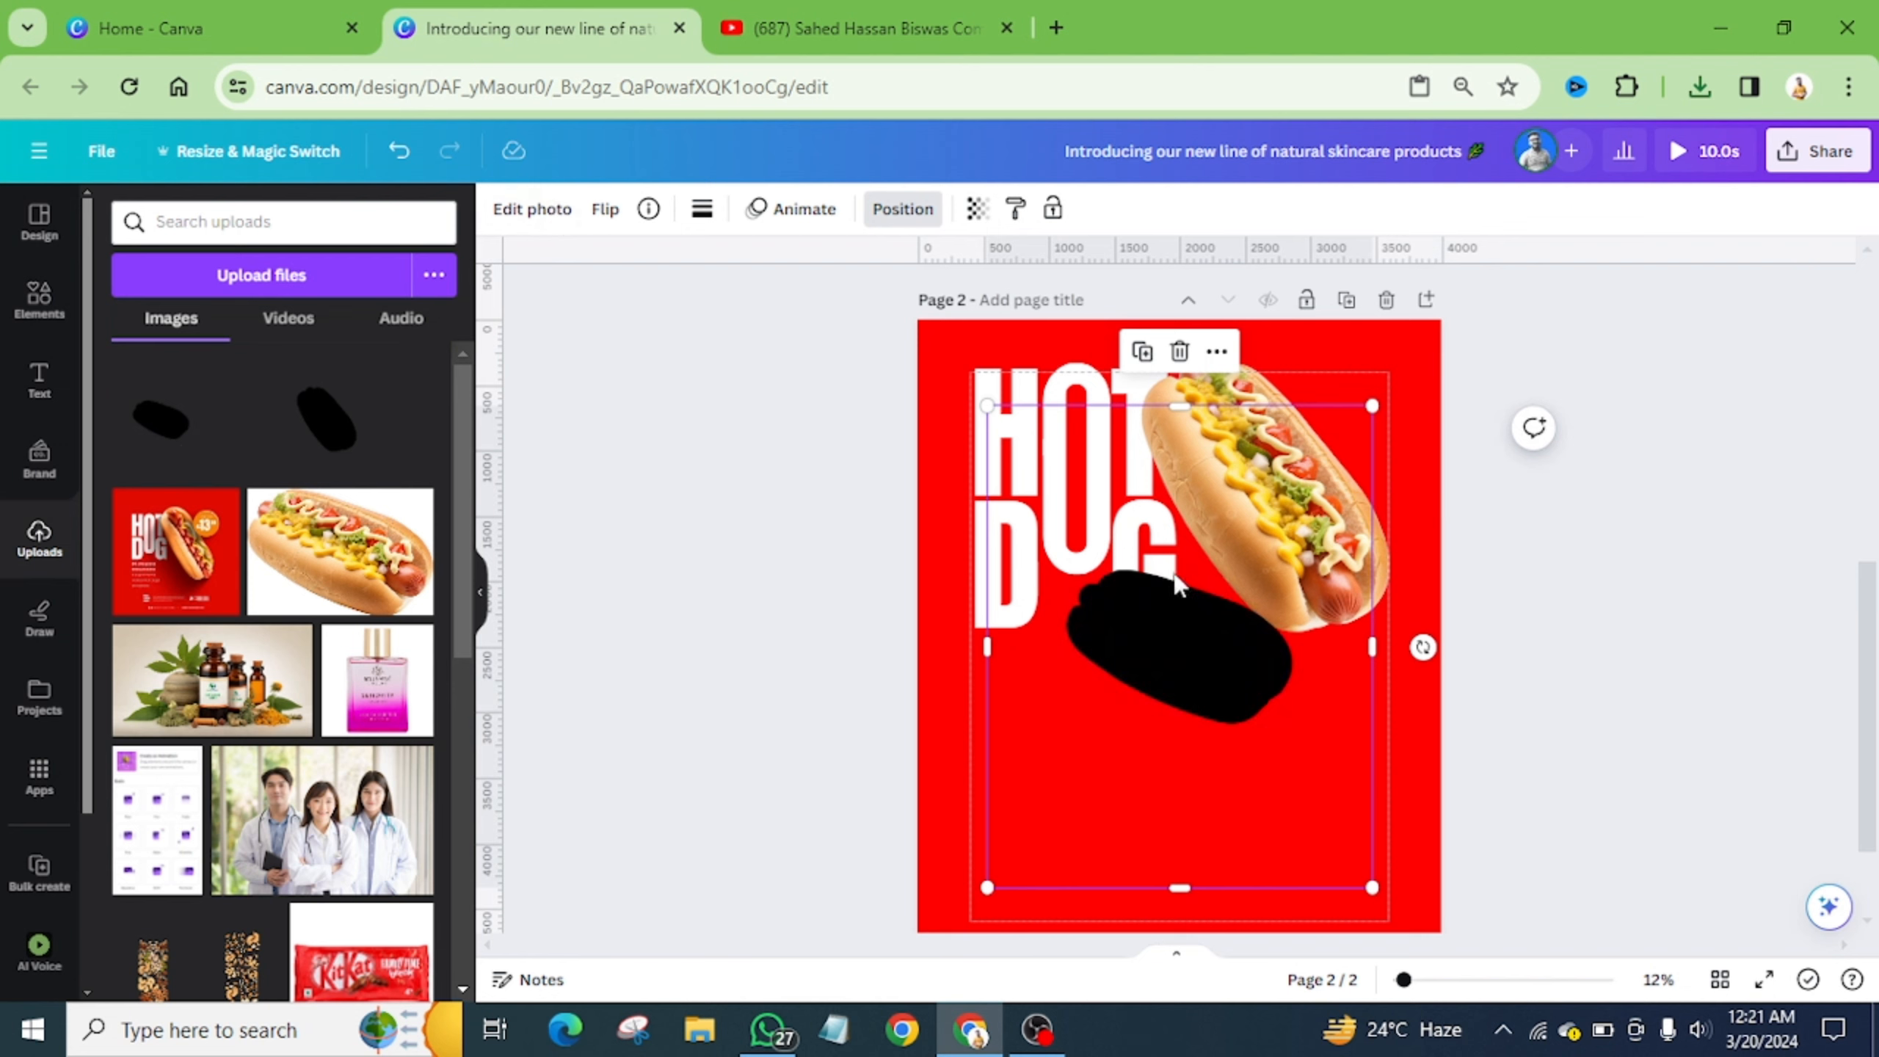
click(530, 211)
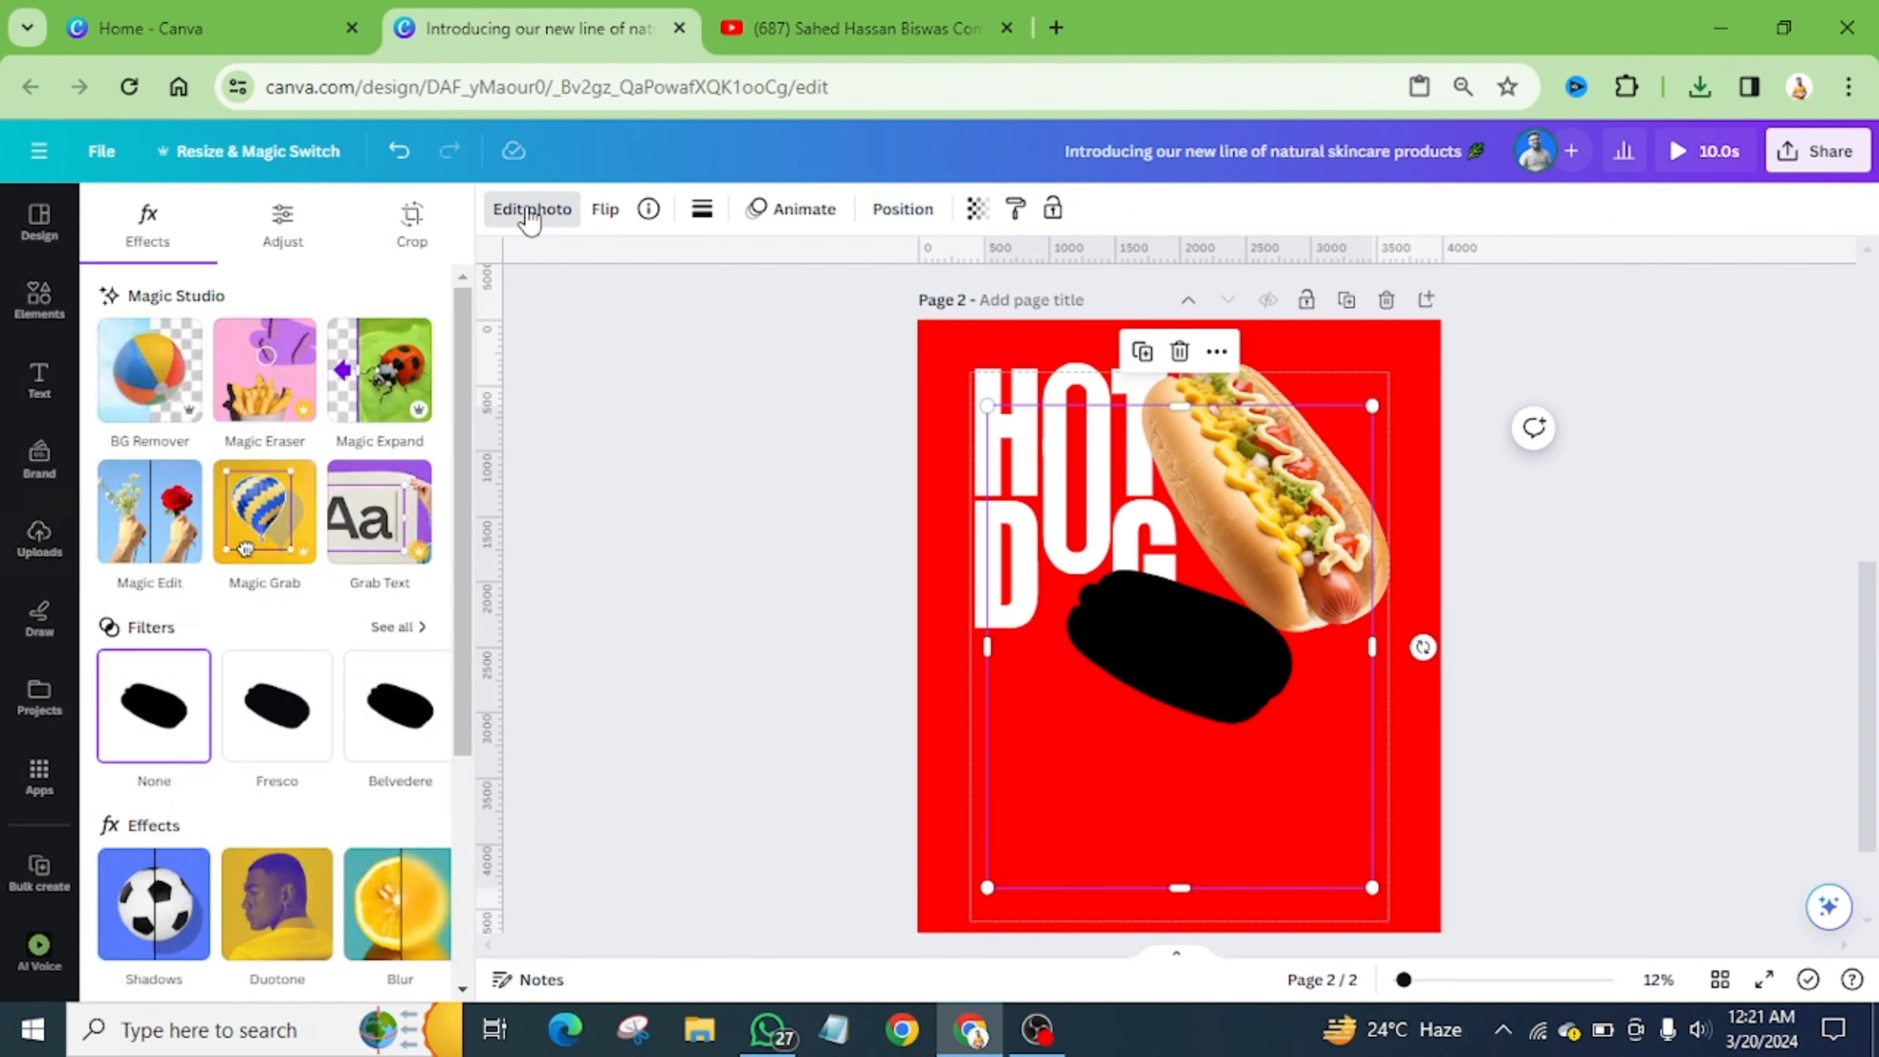
scroll(370, 554, down, 3)
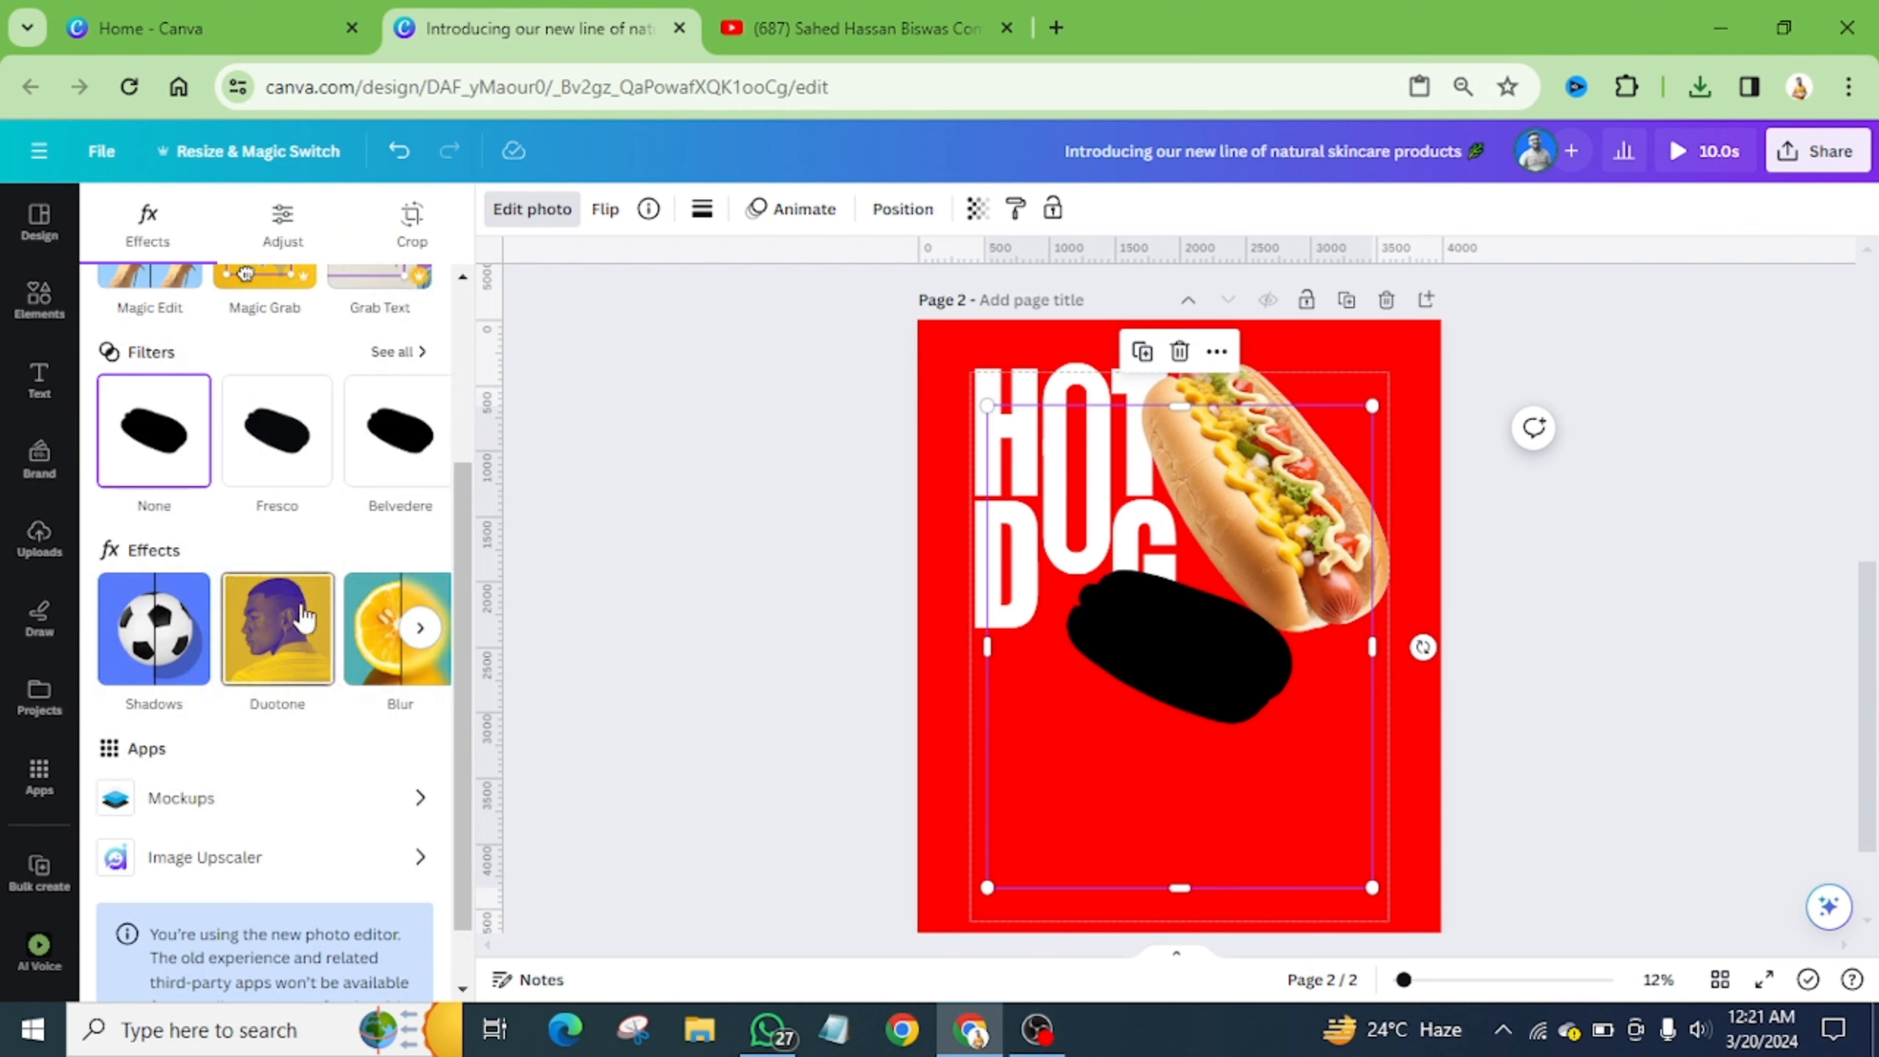
click(374, 668)
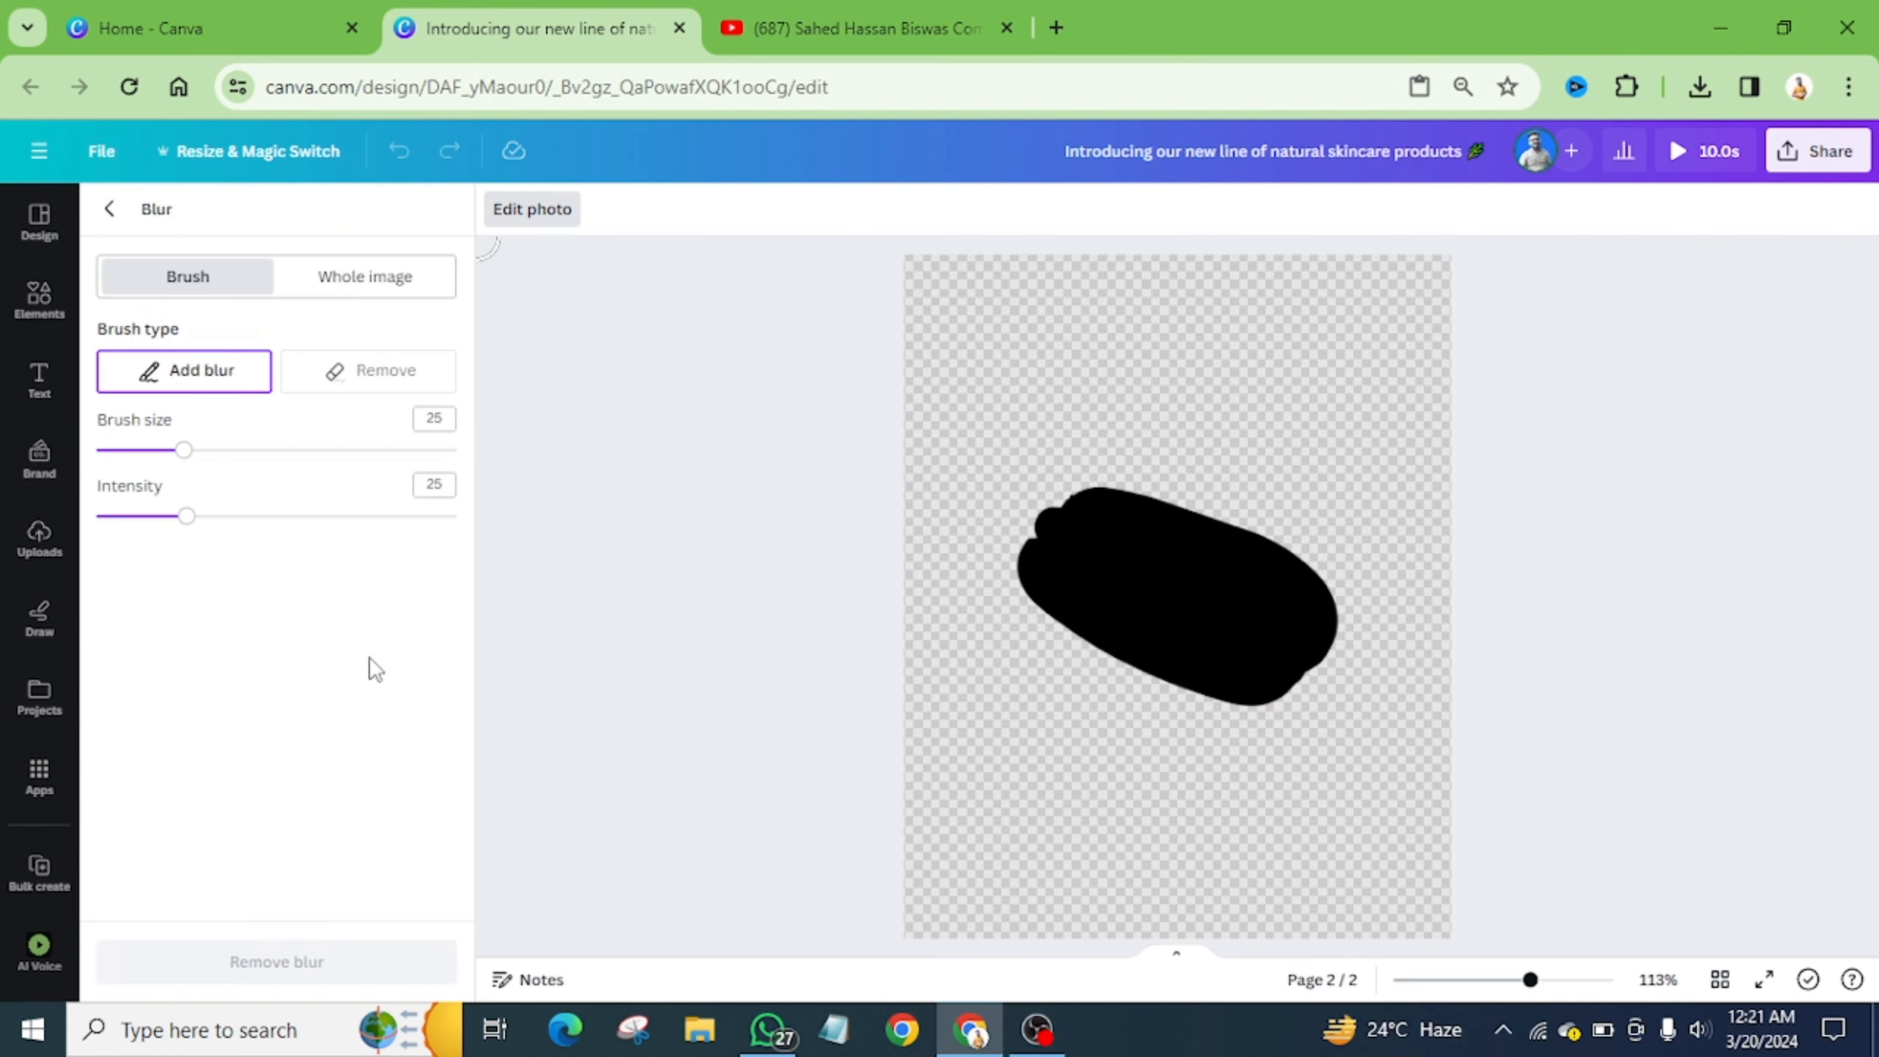
click(366, 276)
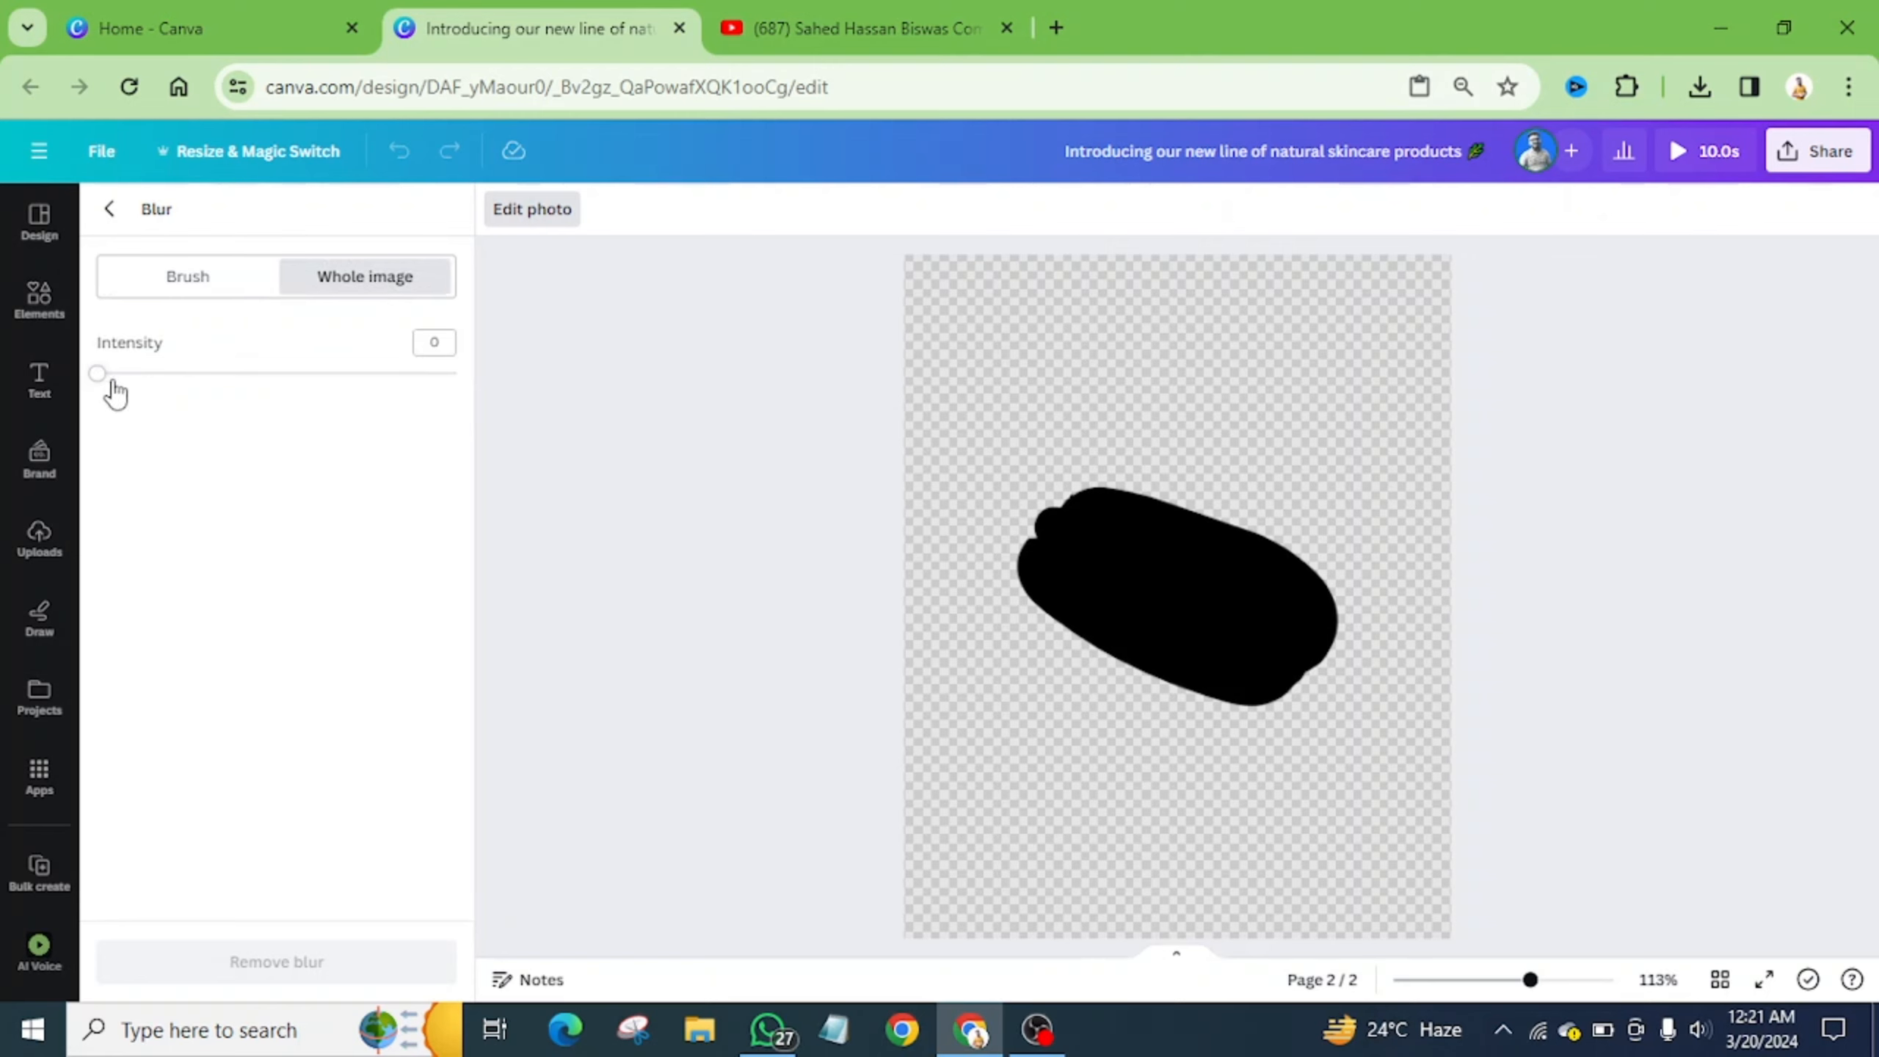
drag(103, 381, 510, 427)
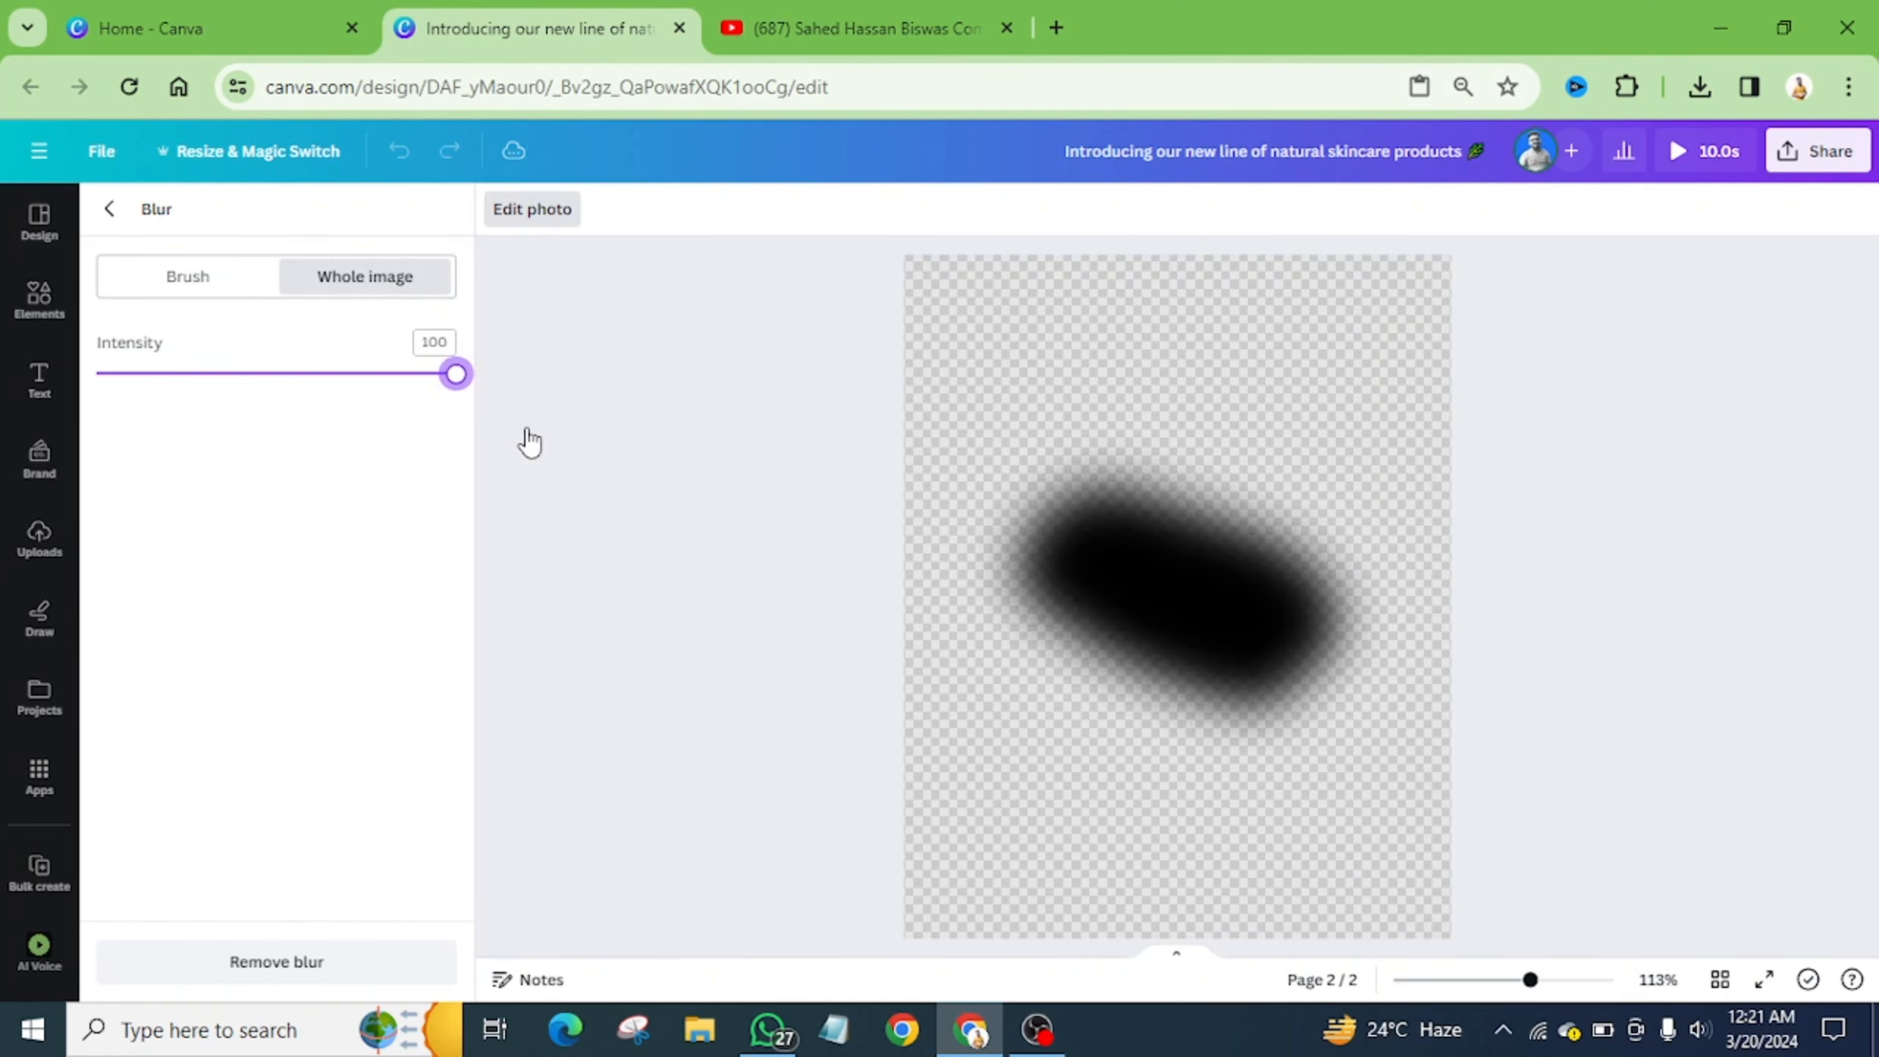
click(109, 209)
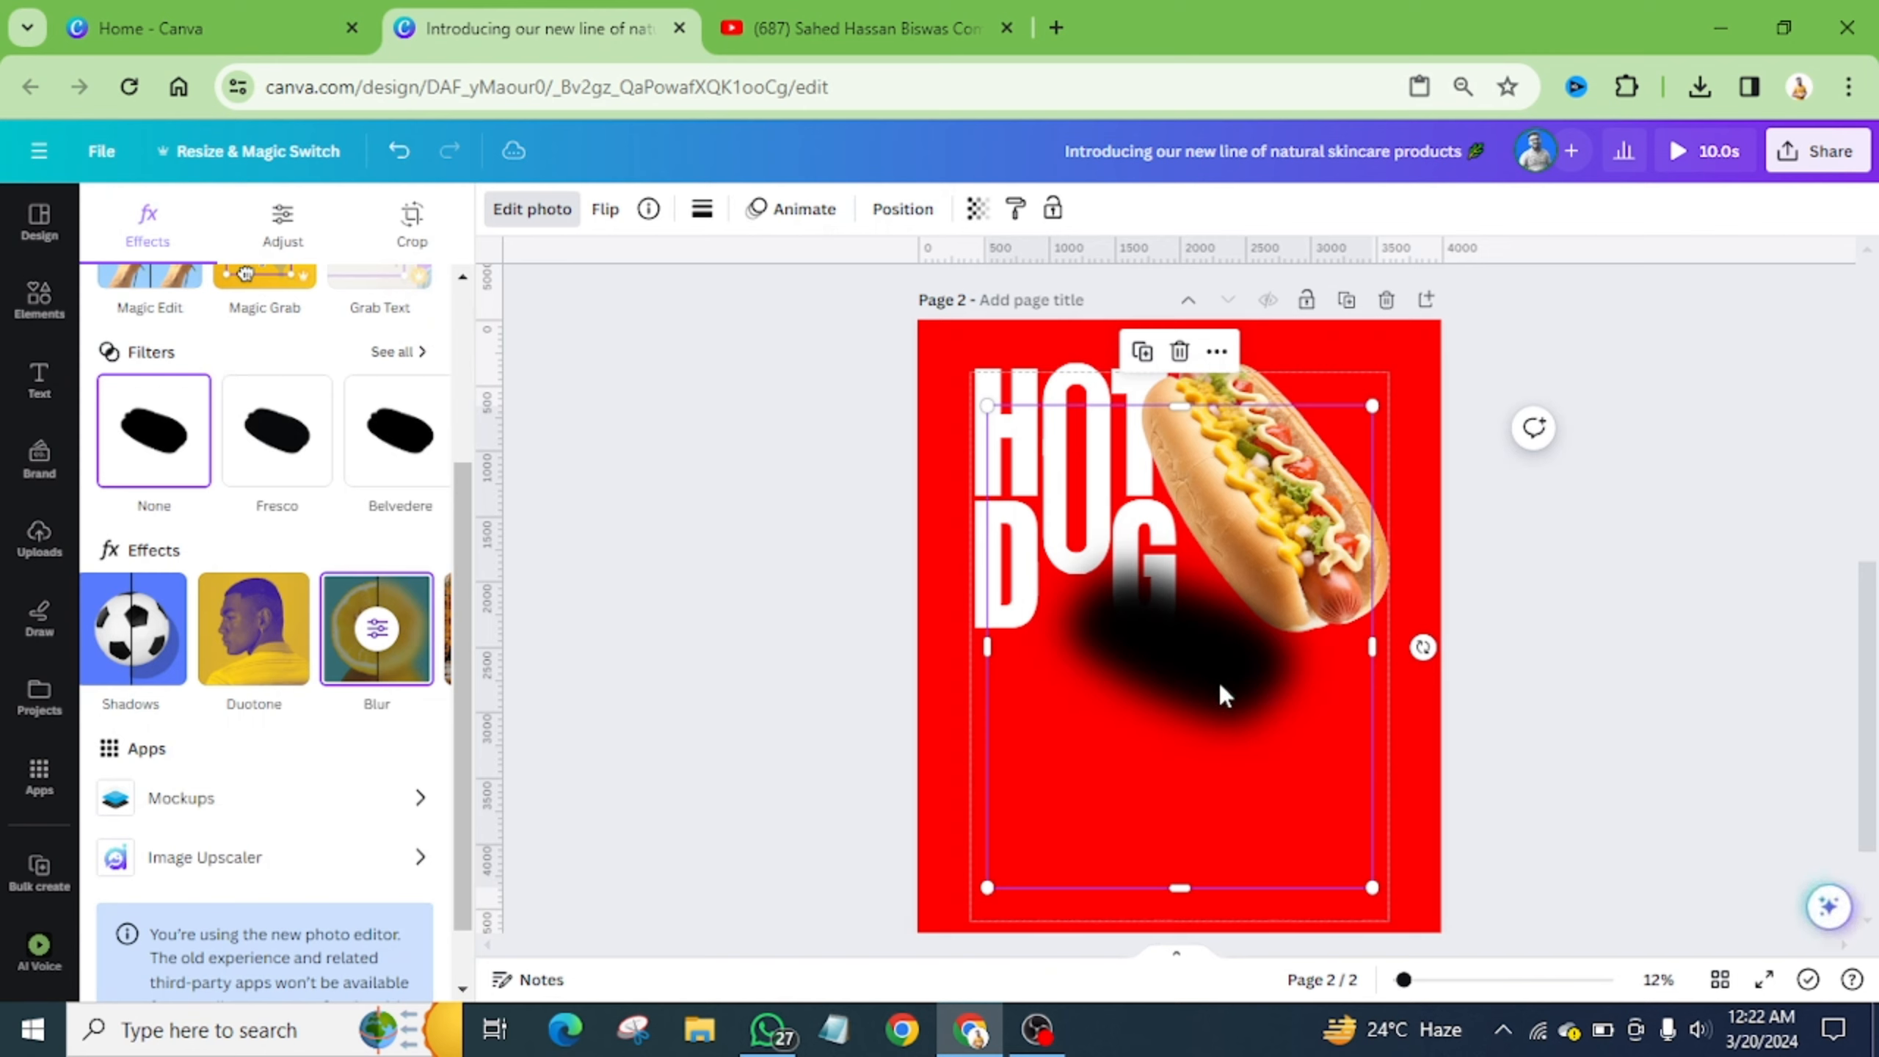
- Tilt the blurred shape to match the hot dog, enlarge it and shift it up-right
drag(1421, 645, 1258, 604)
drag(960, 634, 813, 761)
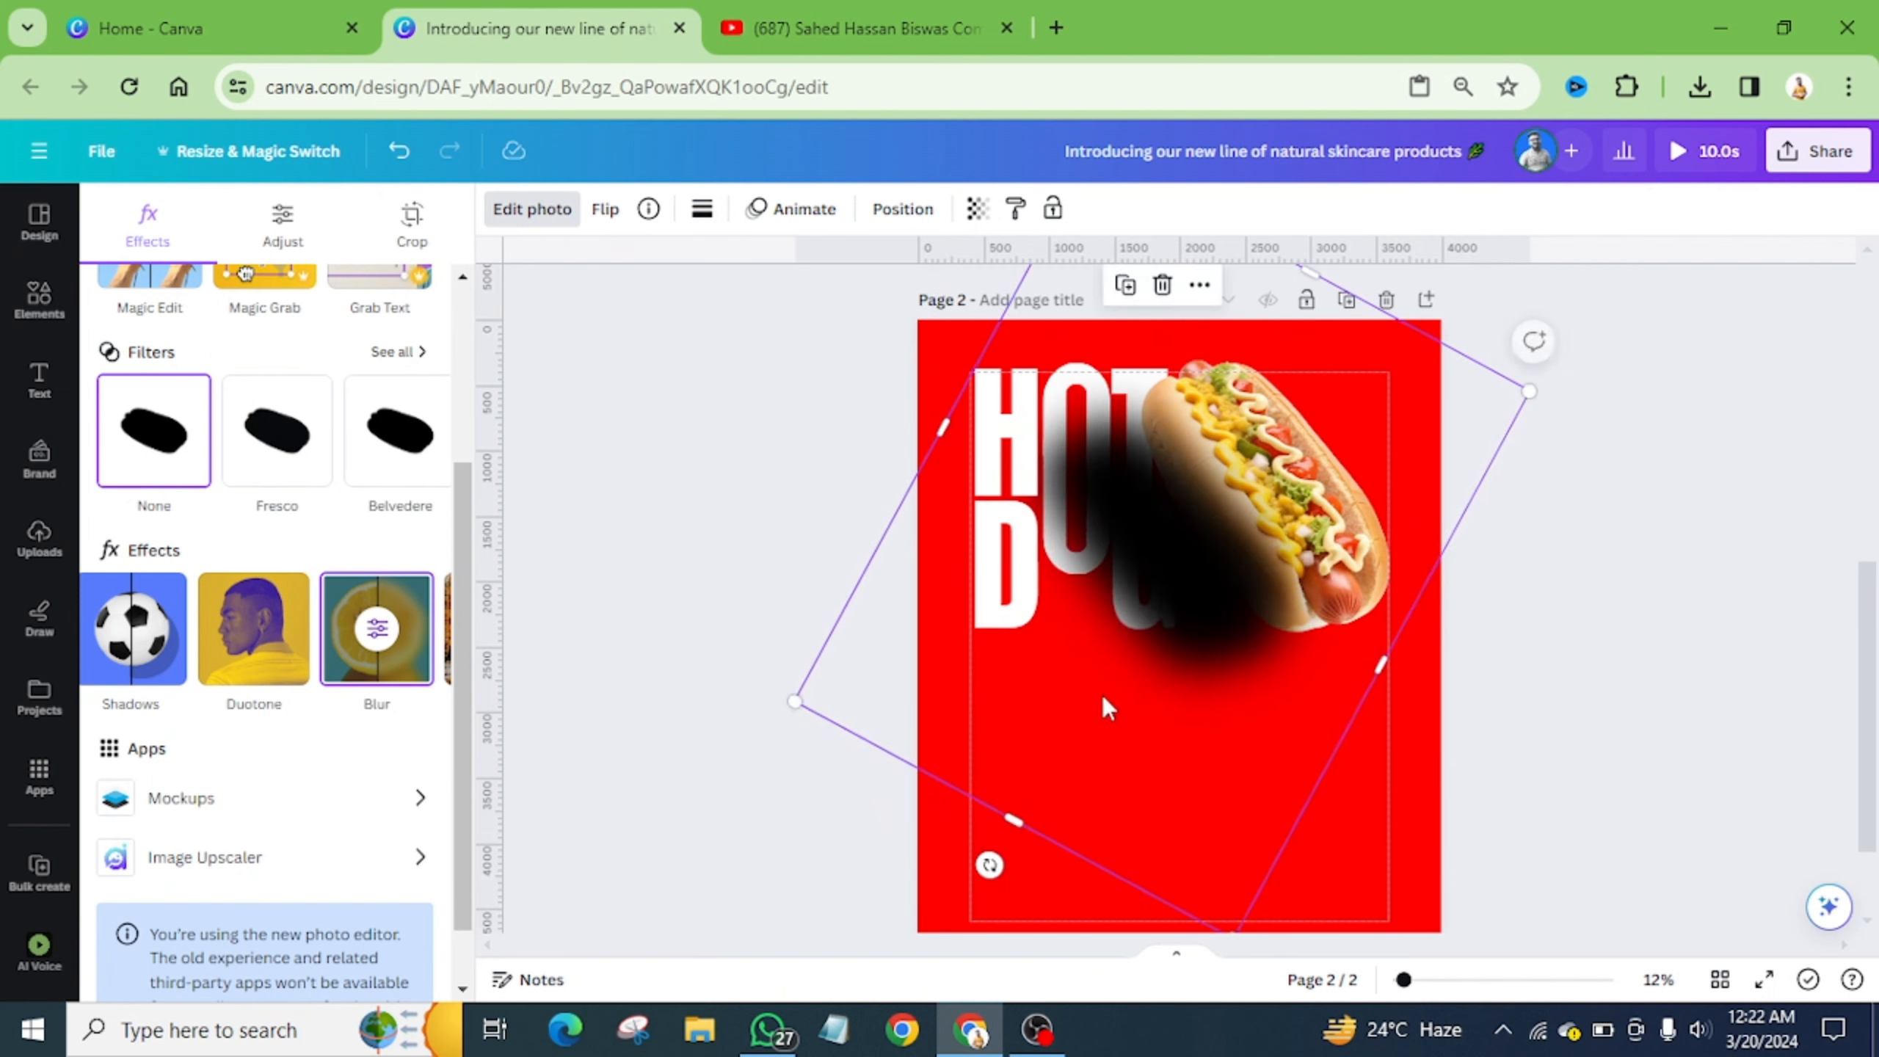
drag(1103, 709, 1192, 675)
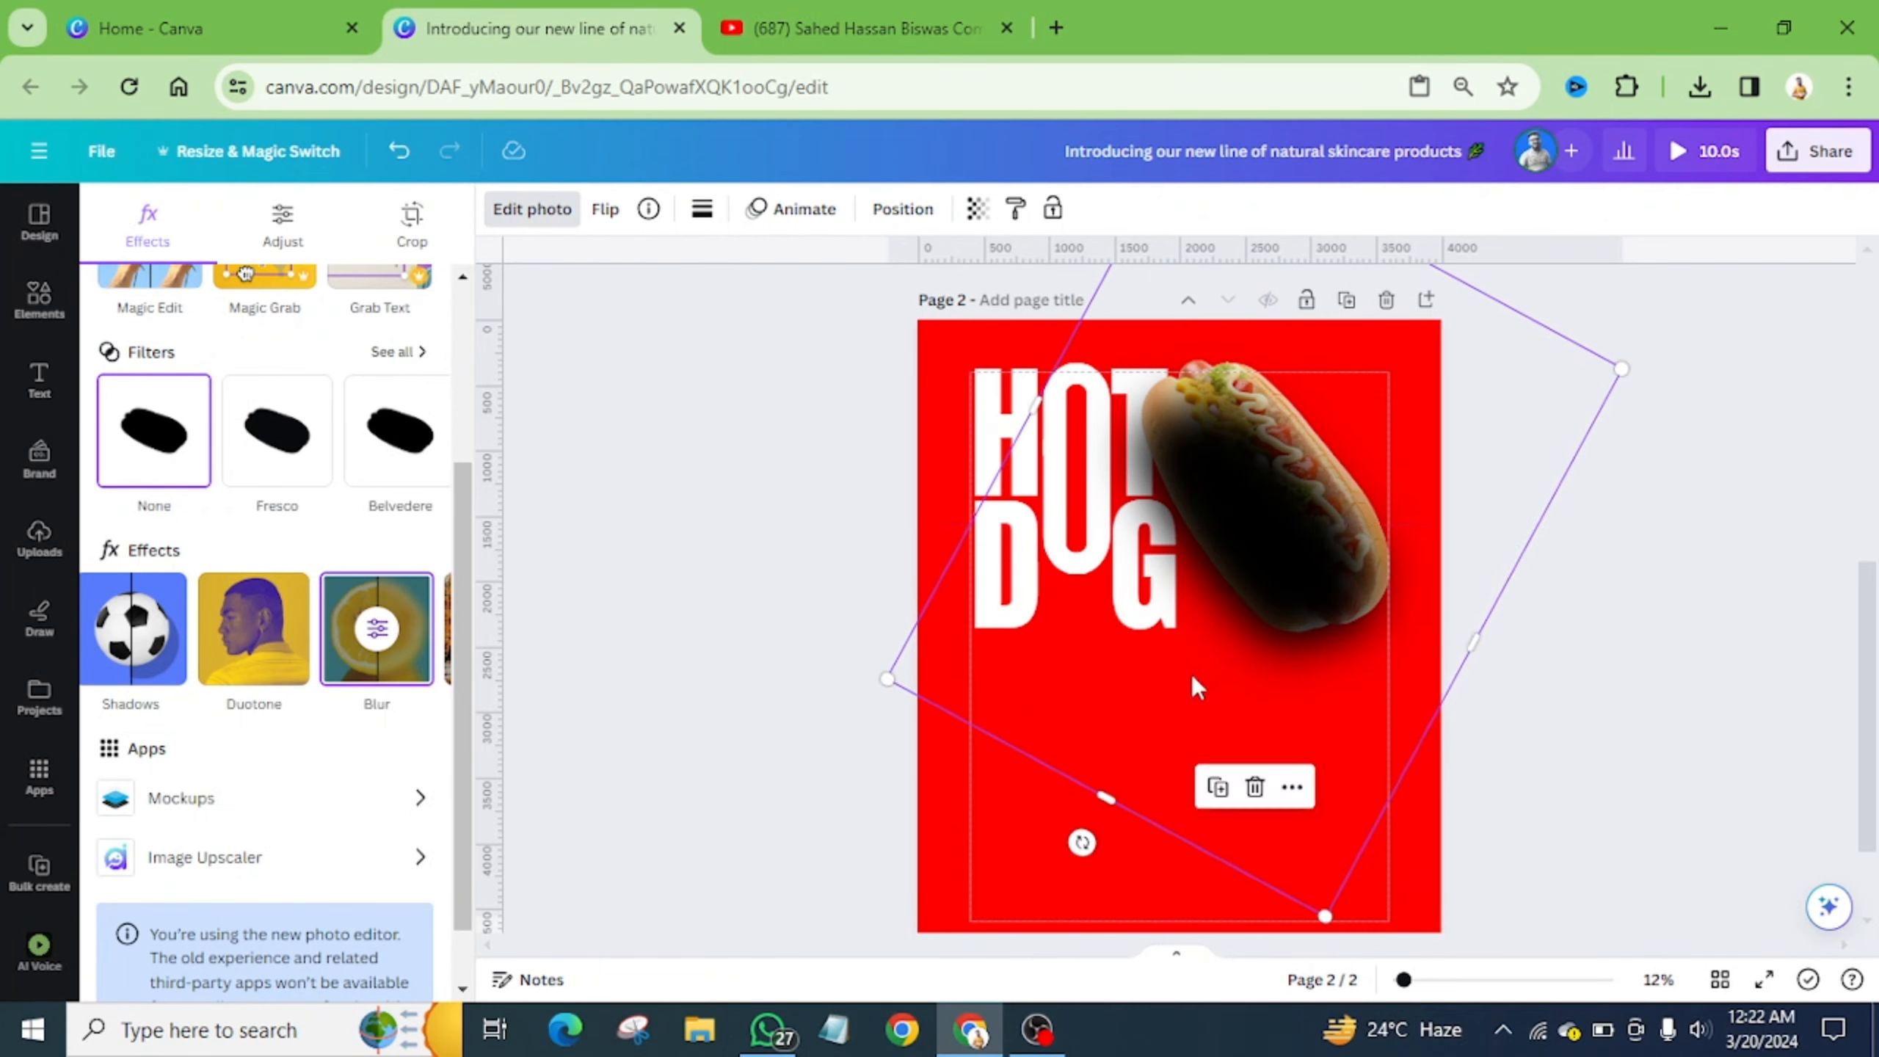
drag(874, 692, 804, 721)
drag(1216, 647, 1253, 629)
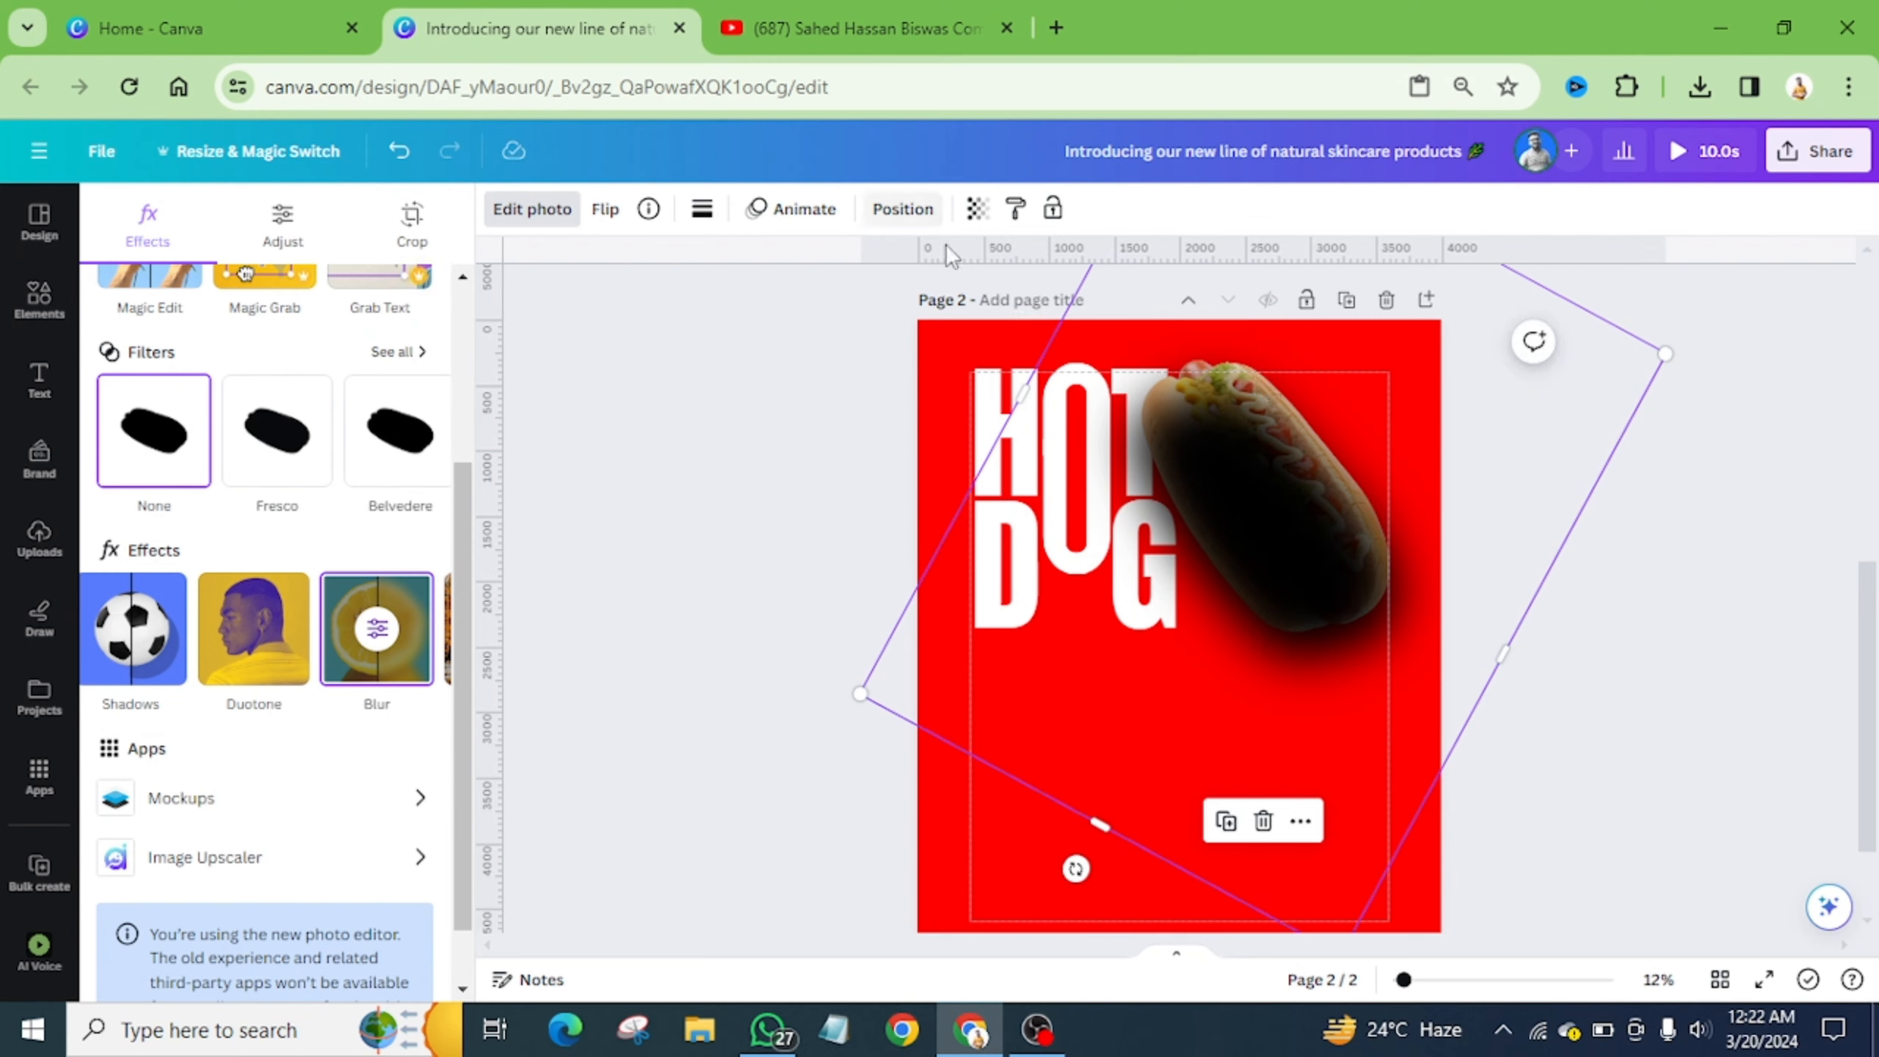
- Send the shadow behind the hot dog and trim it to about 2,779 by 2,236
click(902, 210)
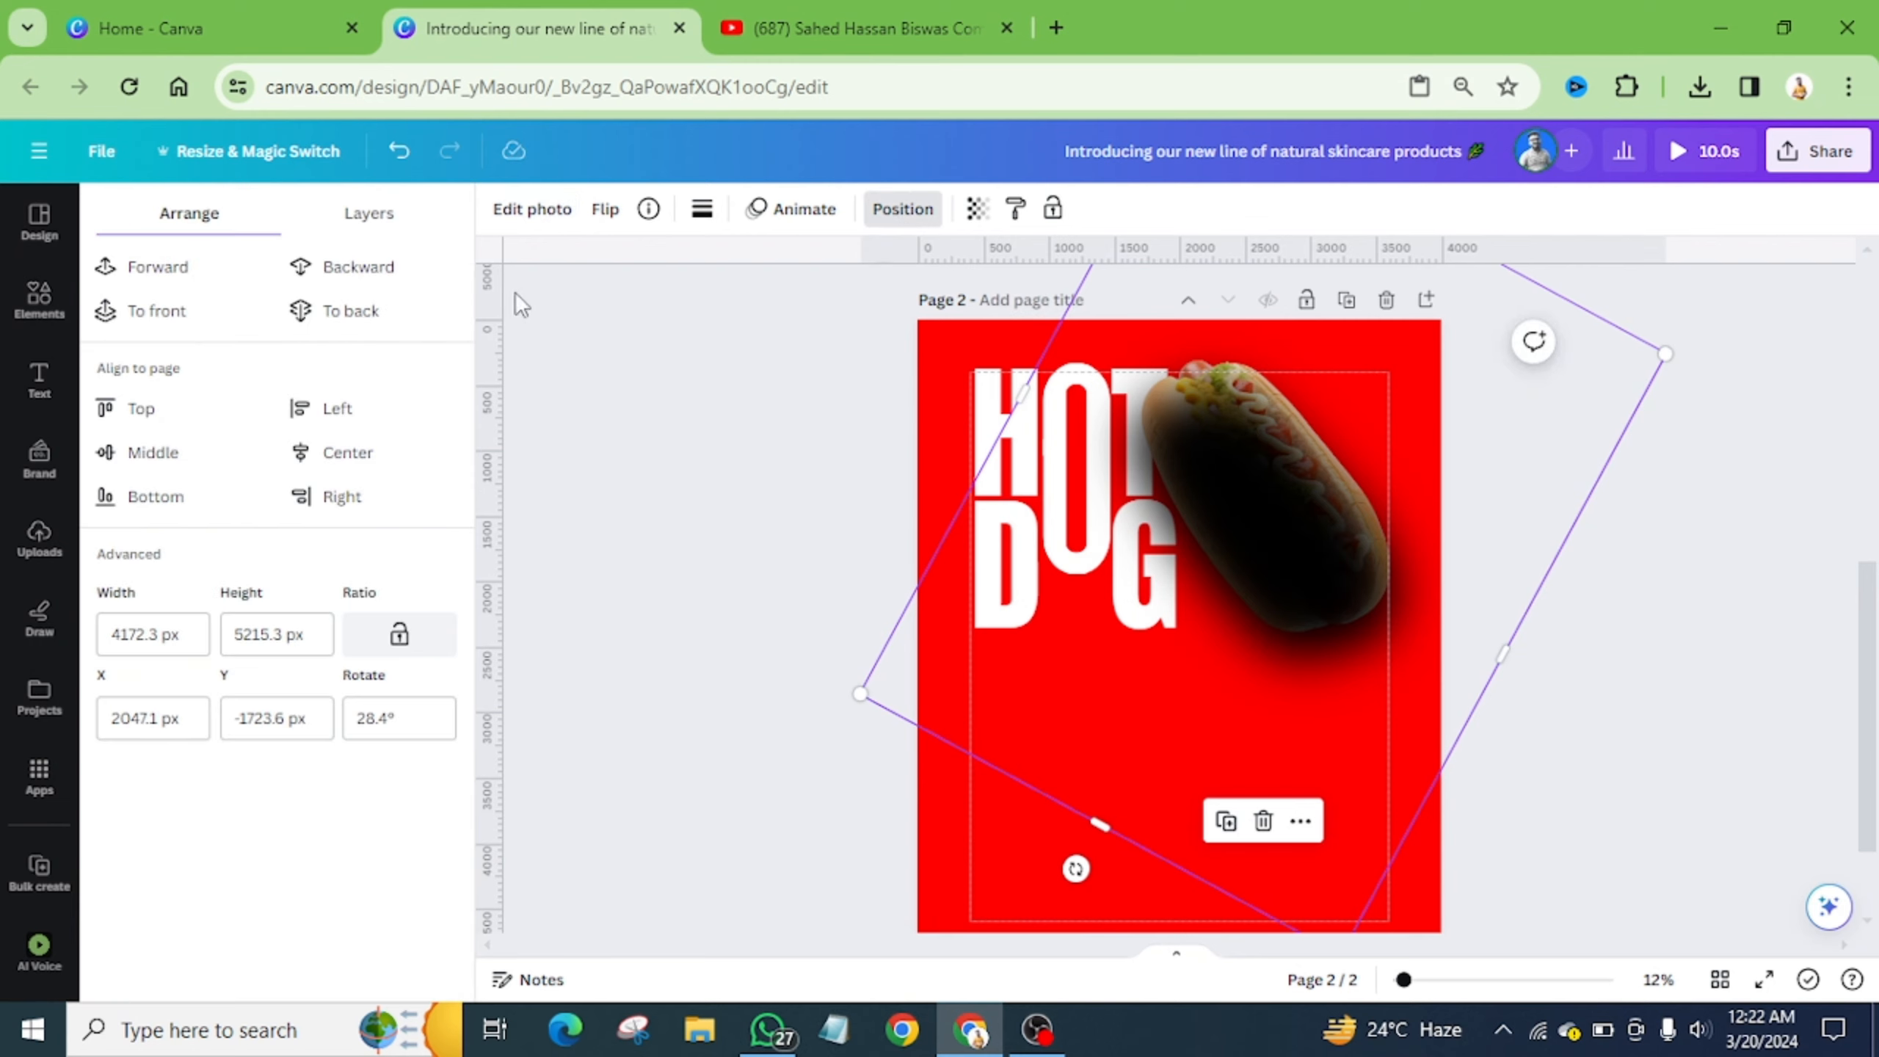
click(357, 280)
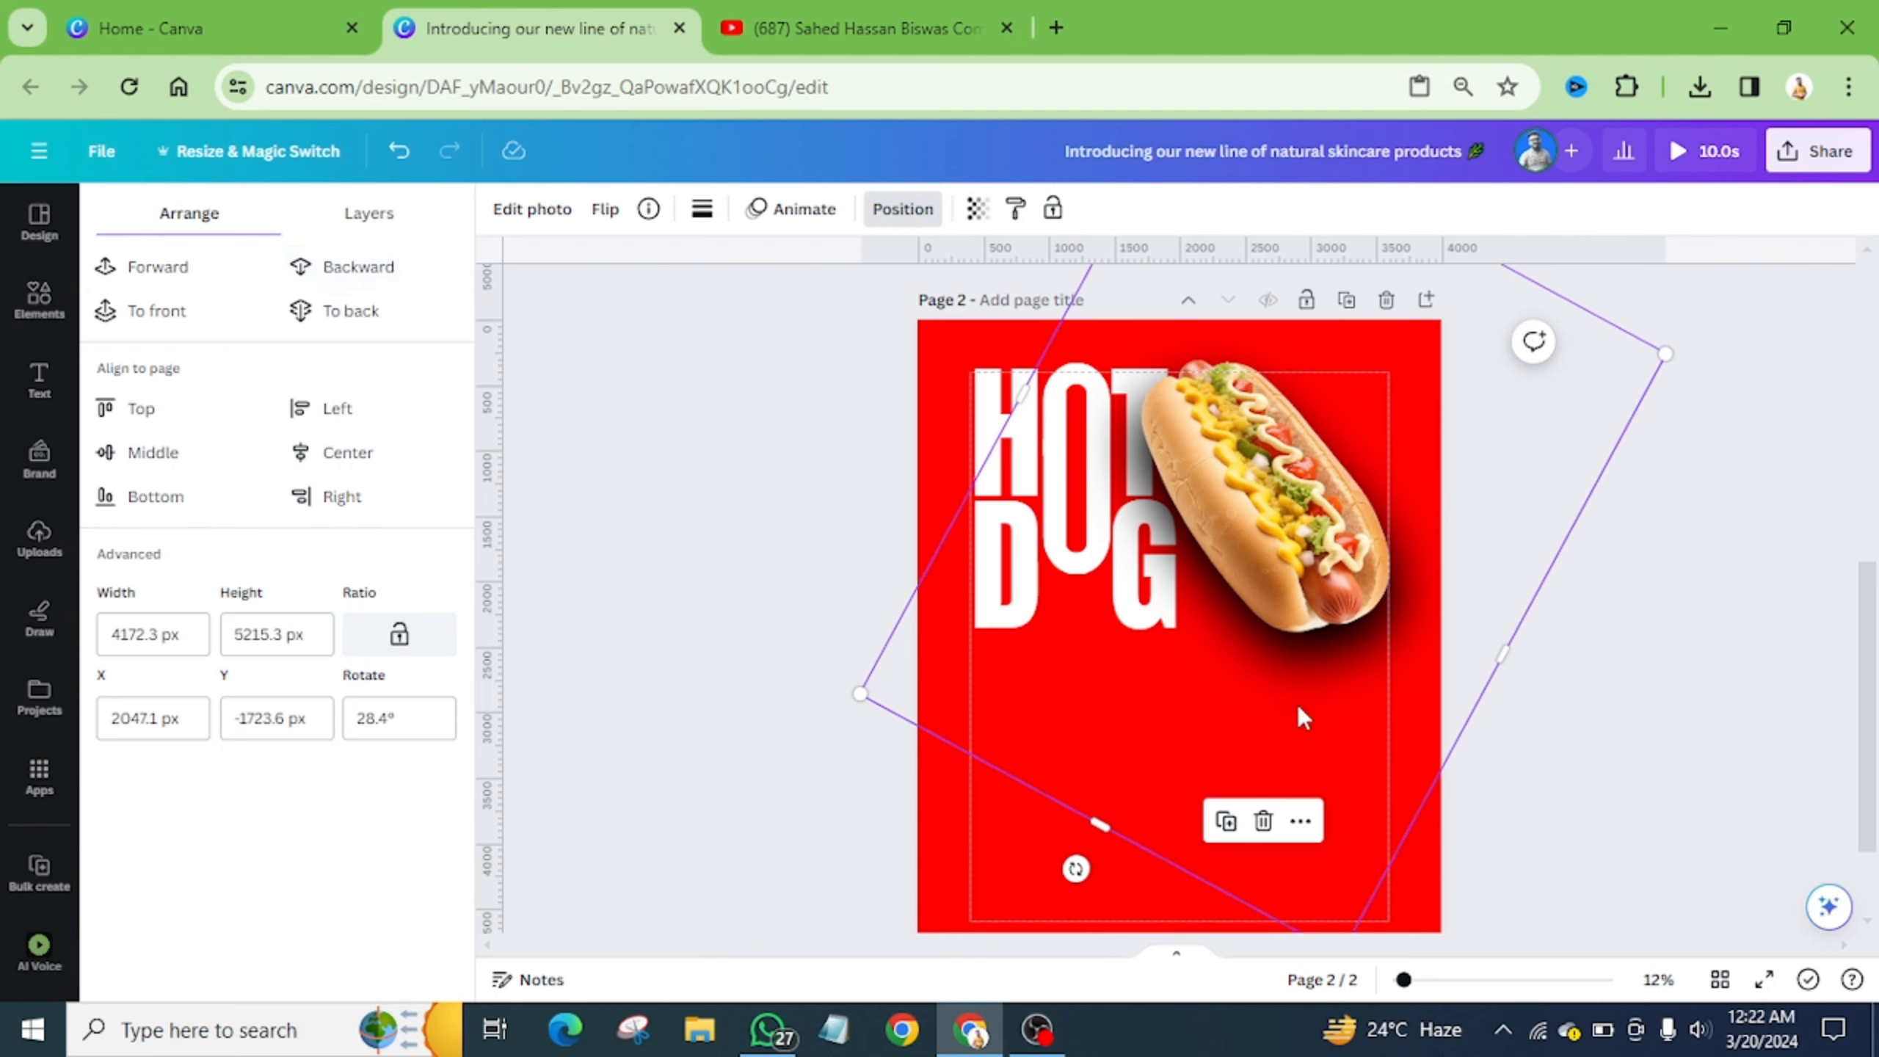
mouse_move(1297, 704)
mouse_down()
mouse_move(1288, 717)
mouse_move(1292, 691)
mouse_up()
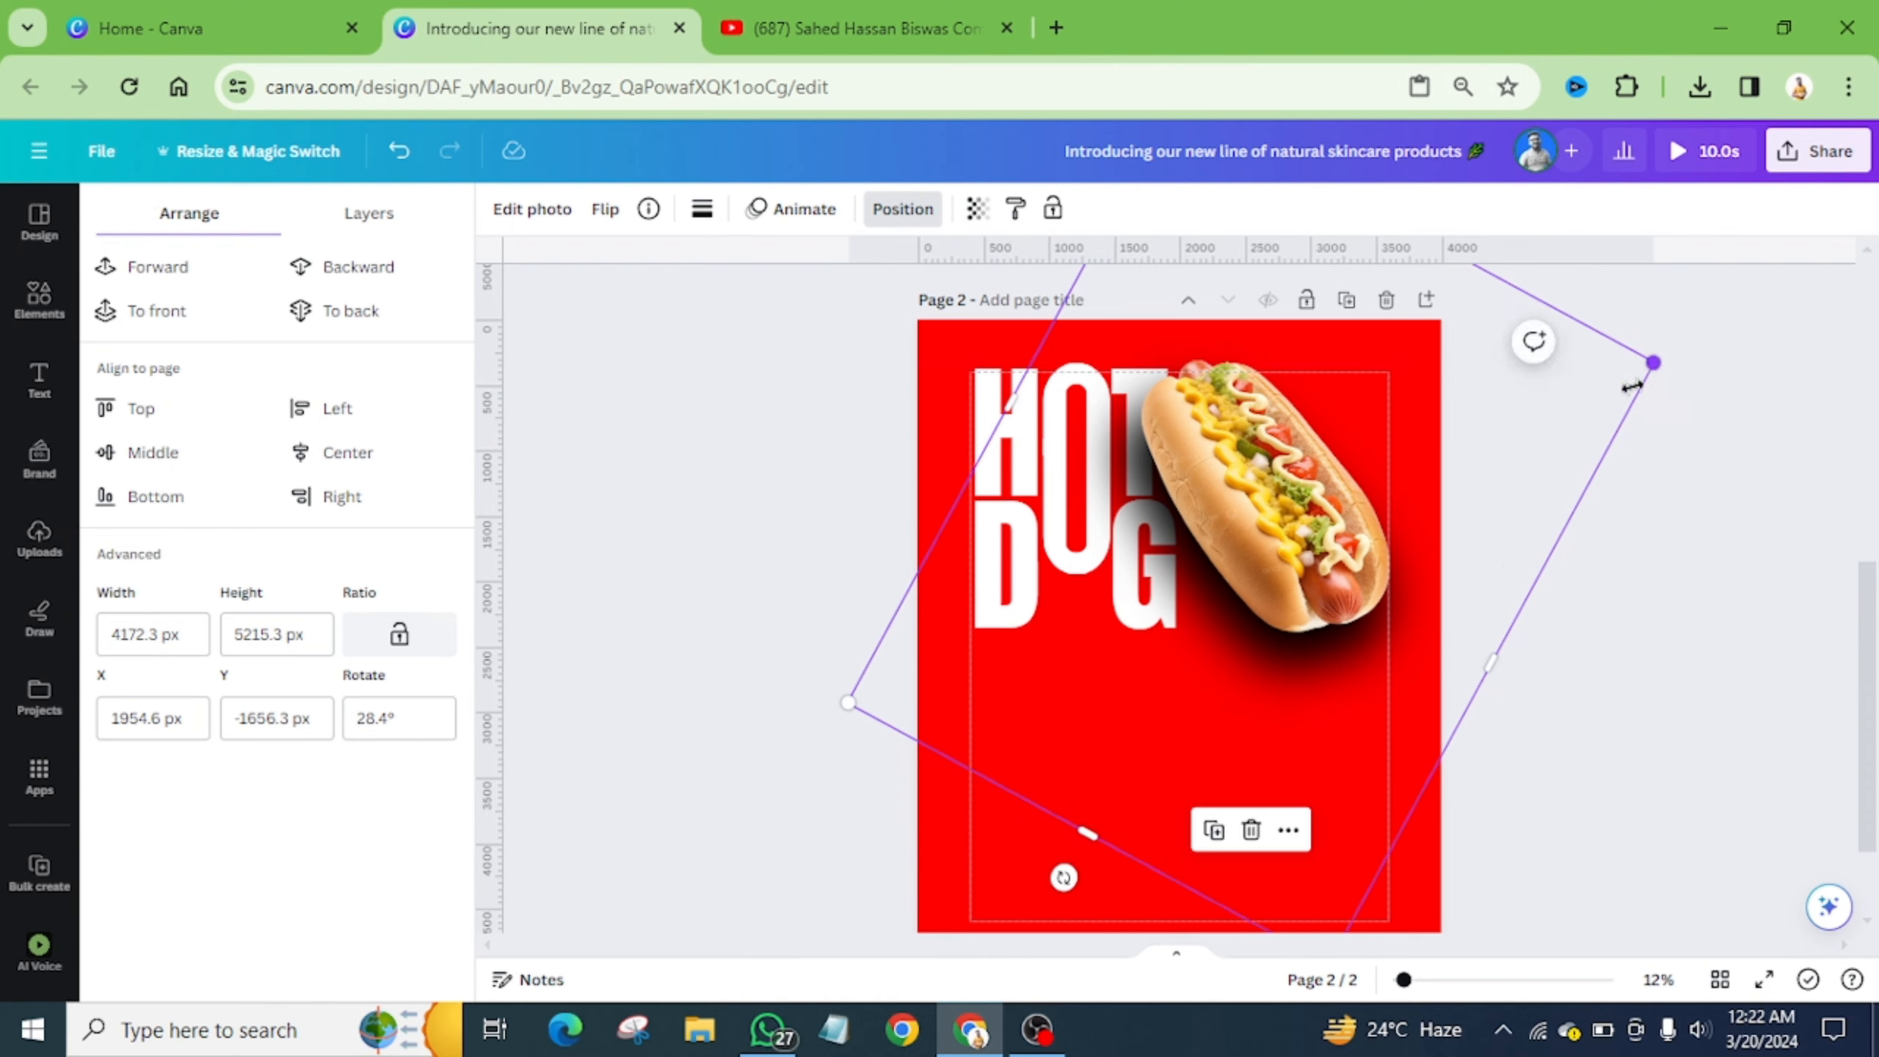
drag(1631, 385, 1552, 419)
drag(1303, 762, 1232, 715)
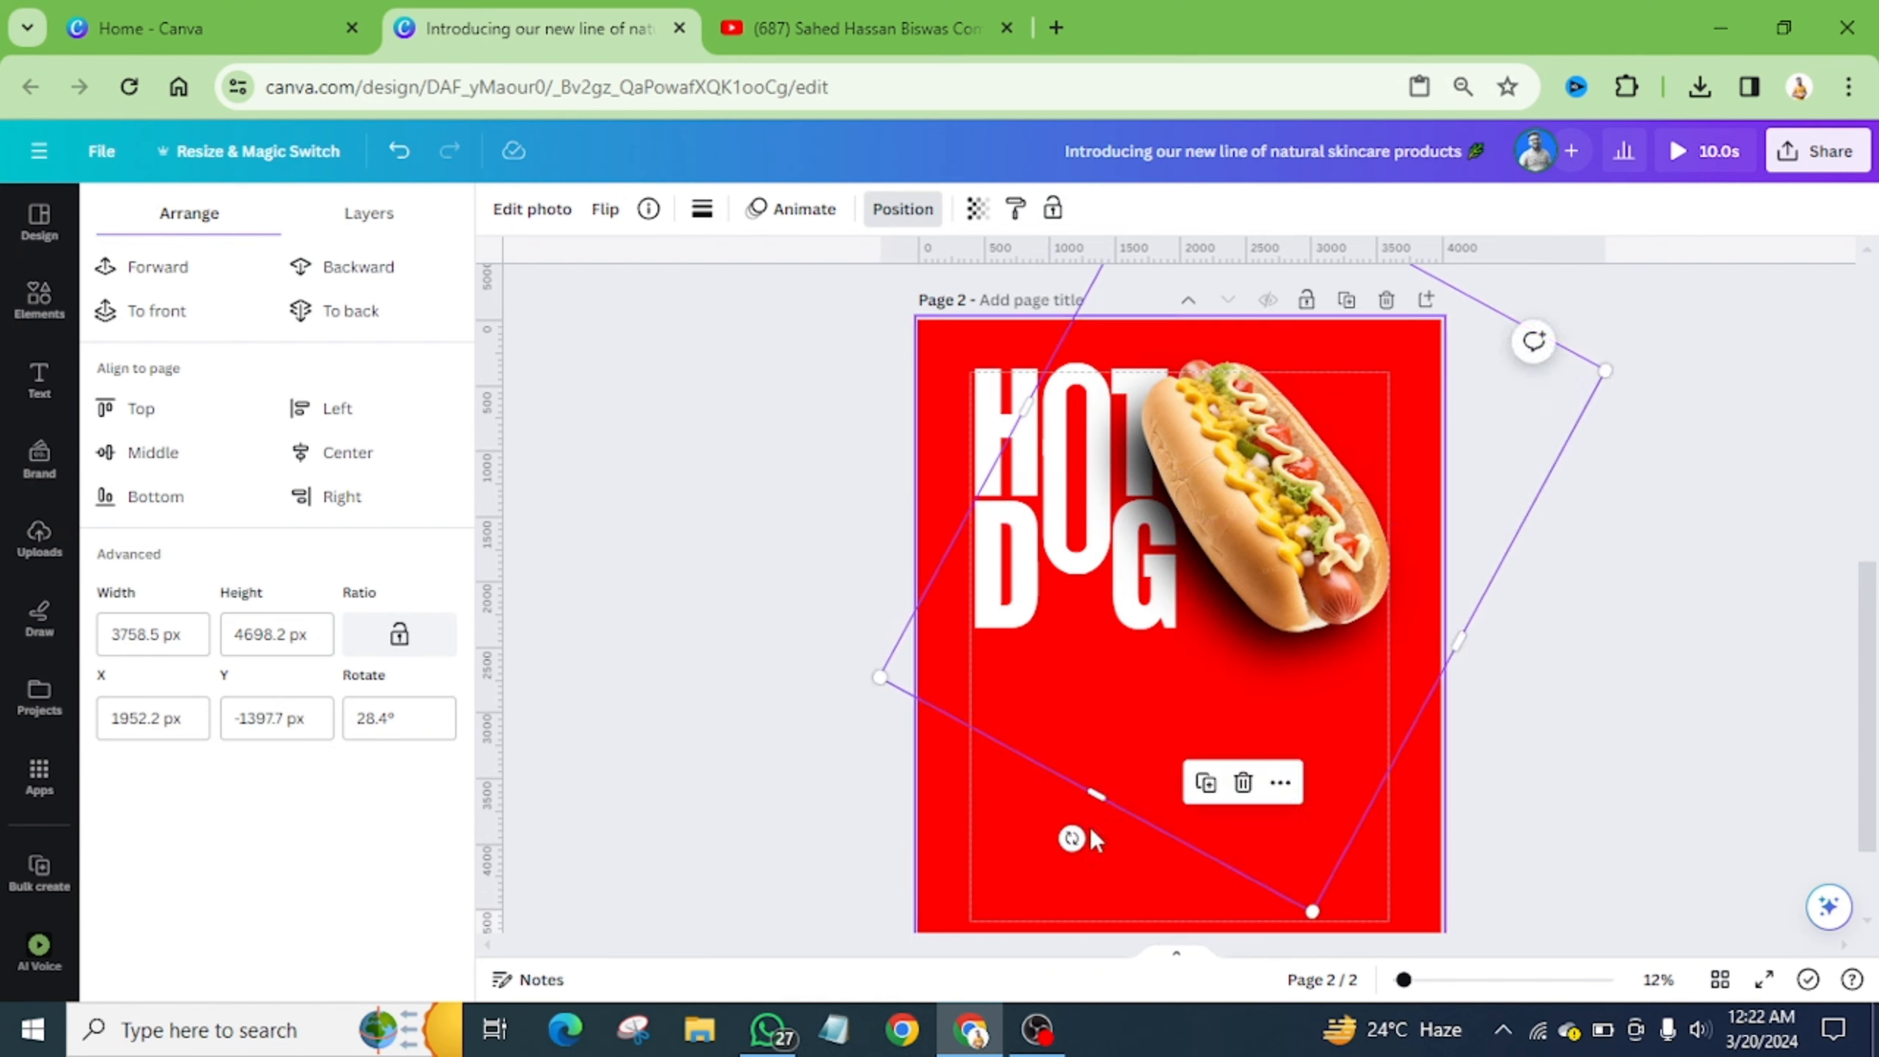
drag(1110, 762, 1180, 640)
drag(1424, 270, 1317, 523)
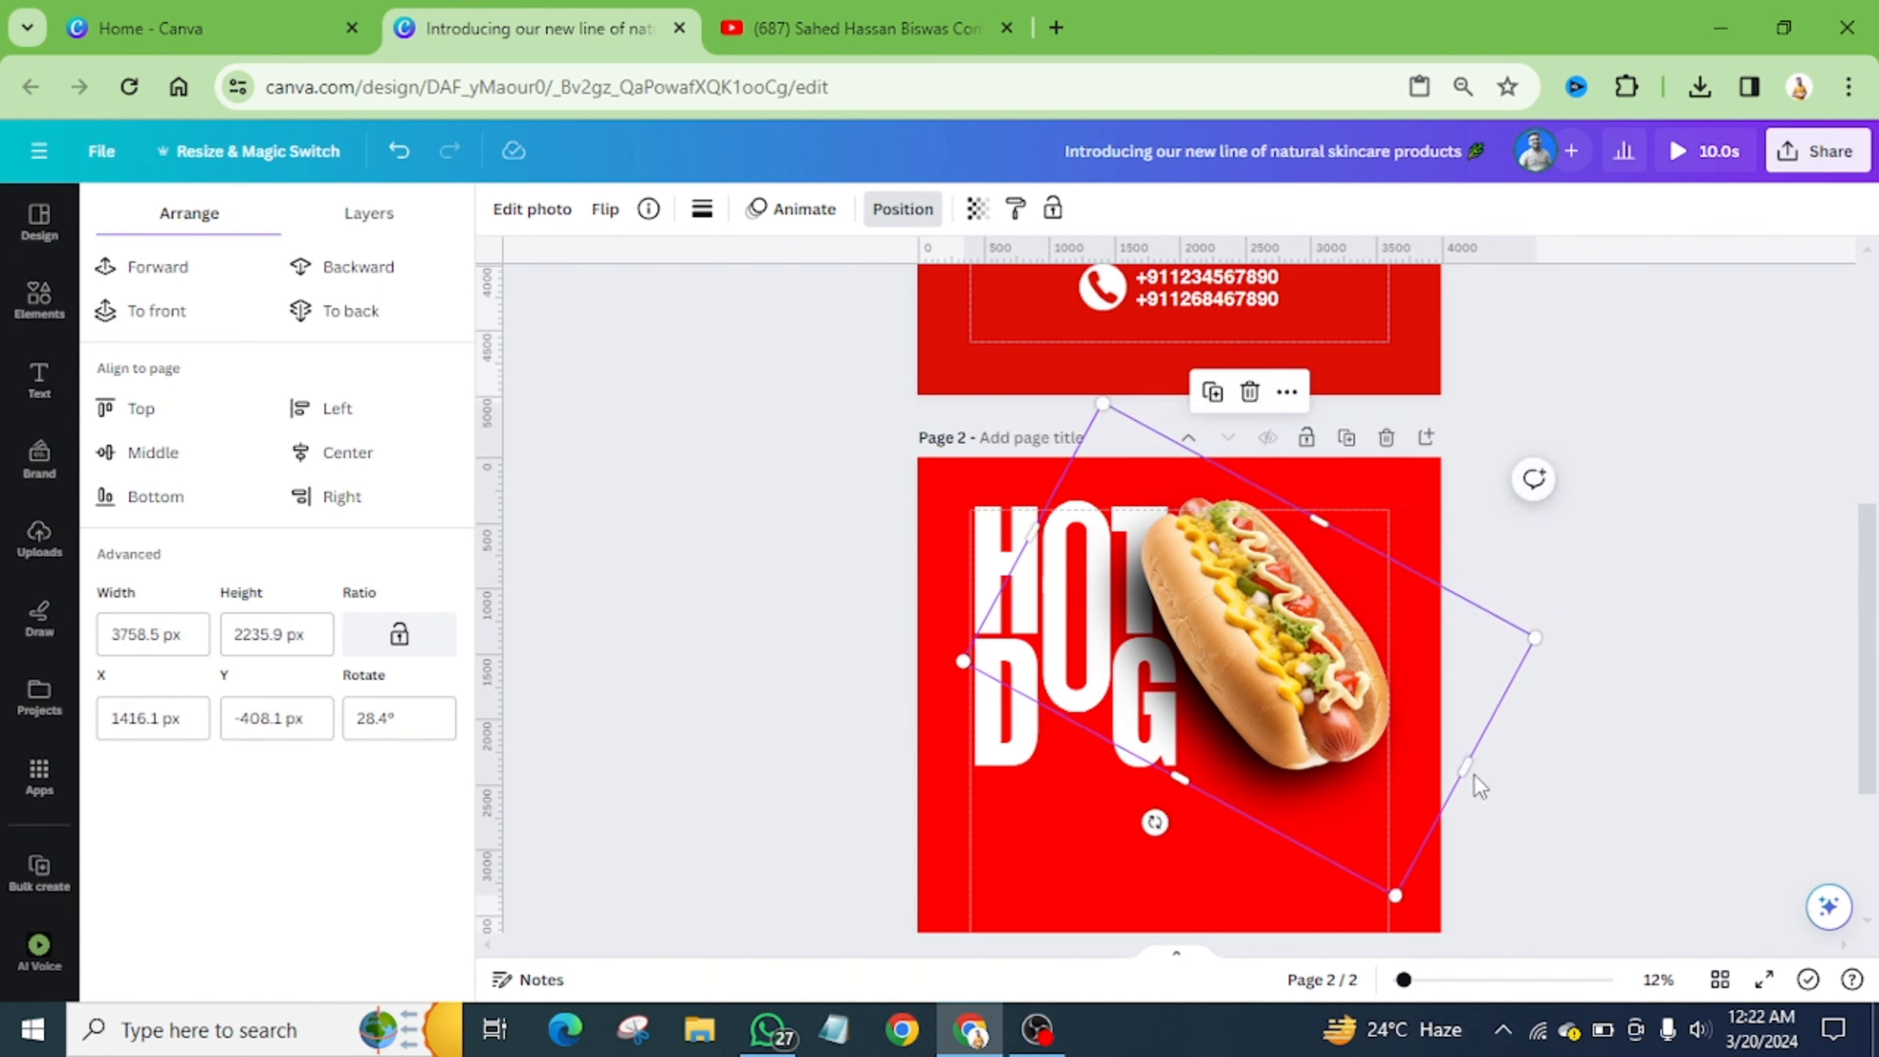
drag(1461, 766, 1402, 752)
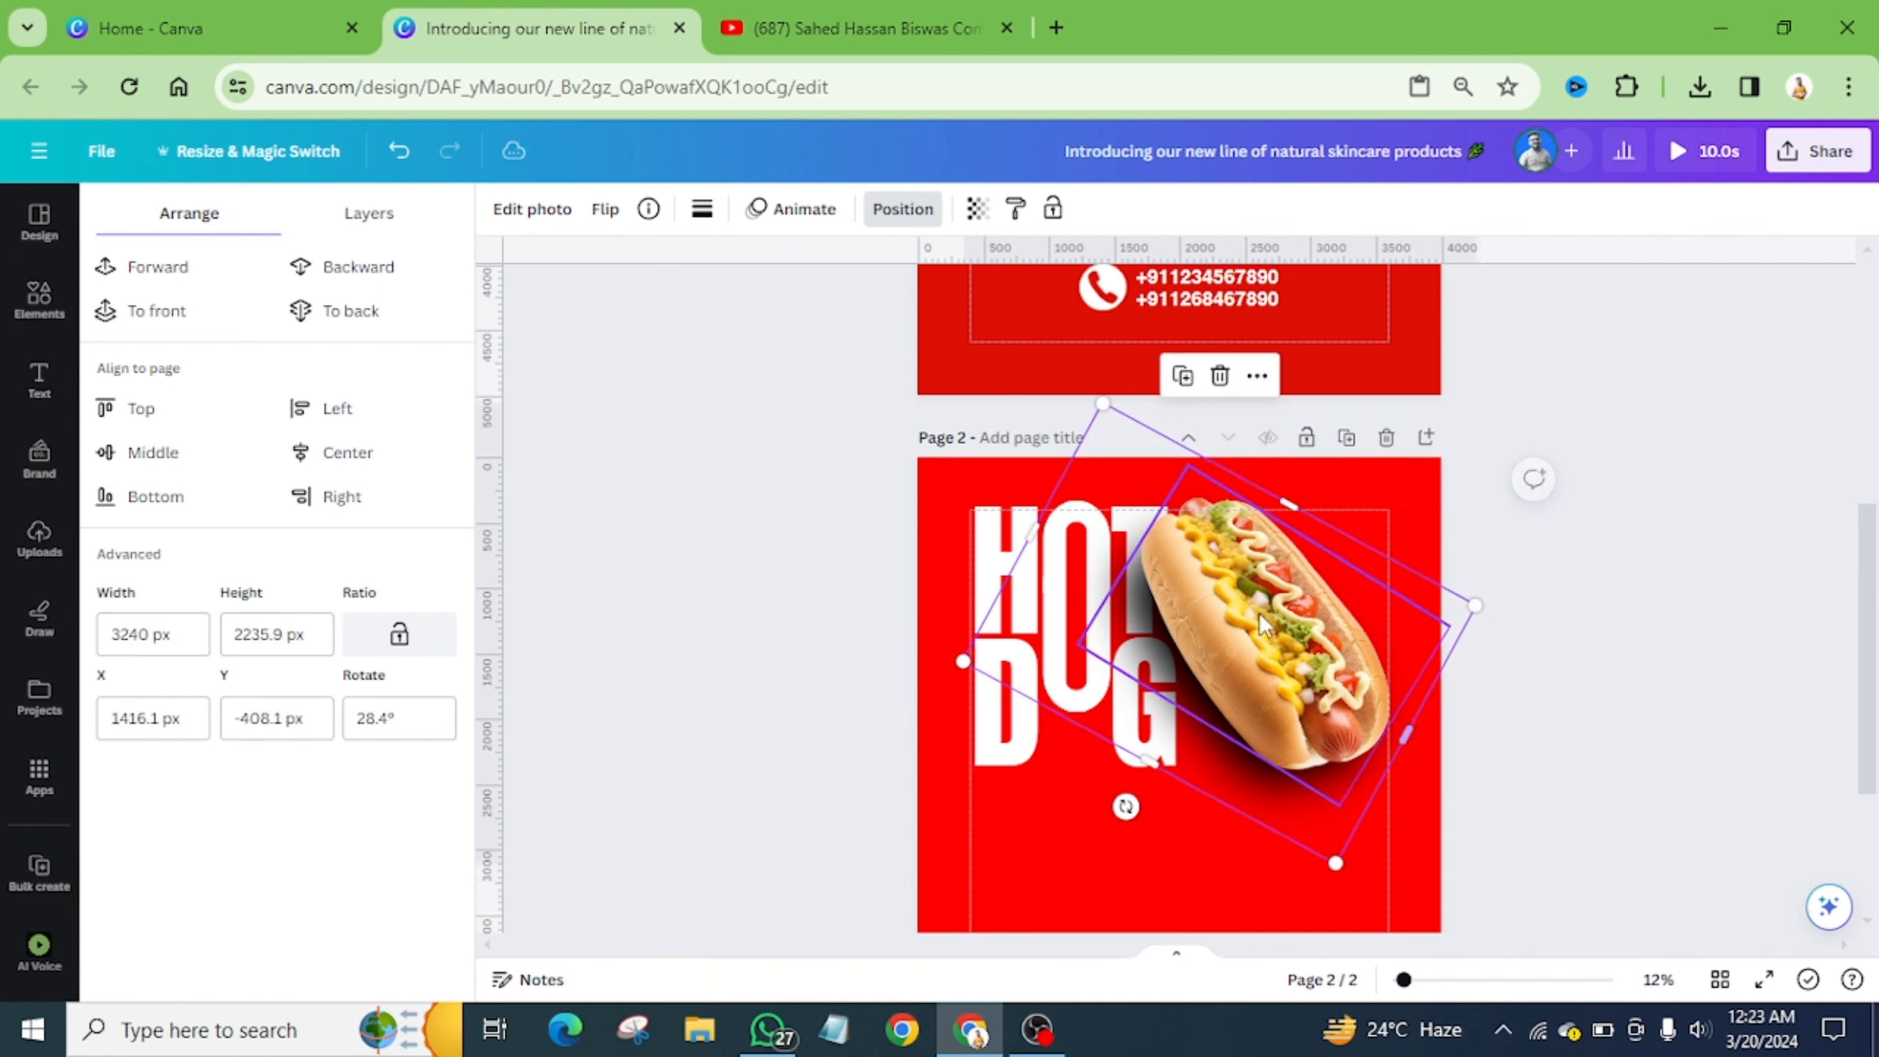
drag(1035, 529, 1080, 570)
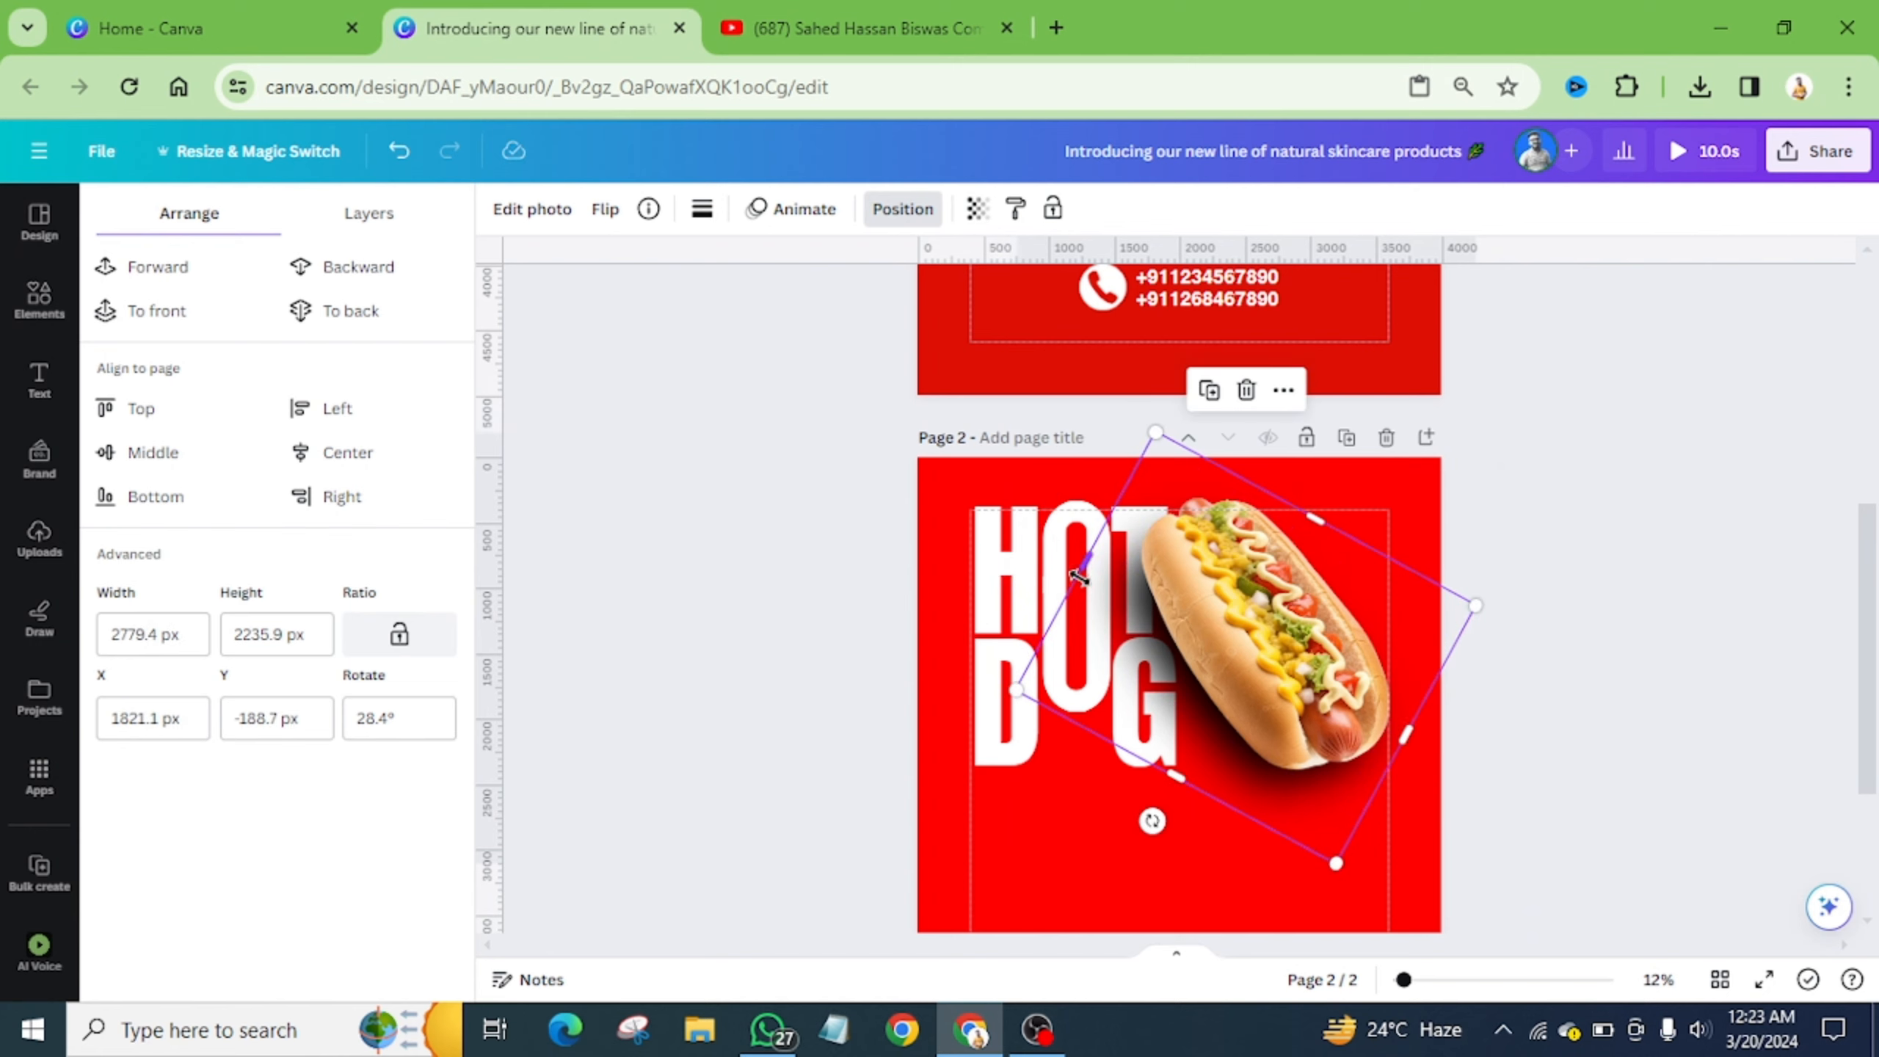
click(1400, 475)
- Search Elements for '3d circle' and filter the results to Graphics
scroll(1415, 494, up, 5)
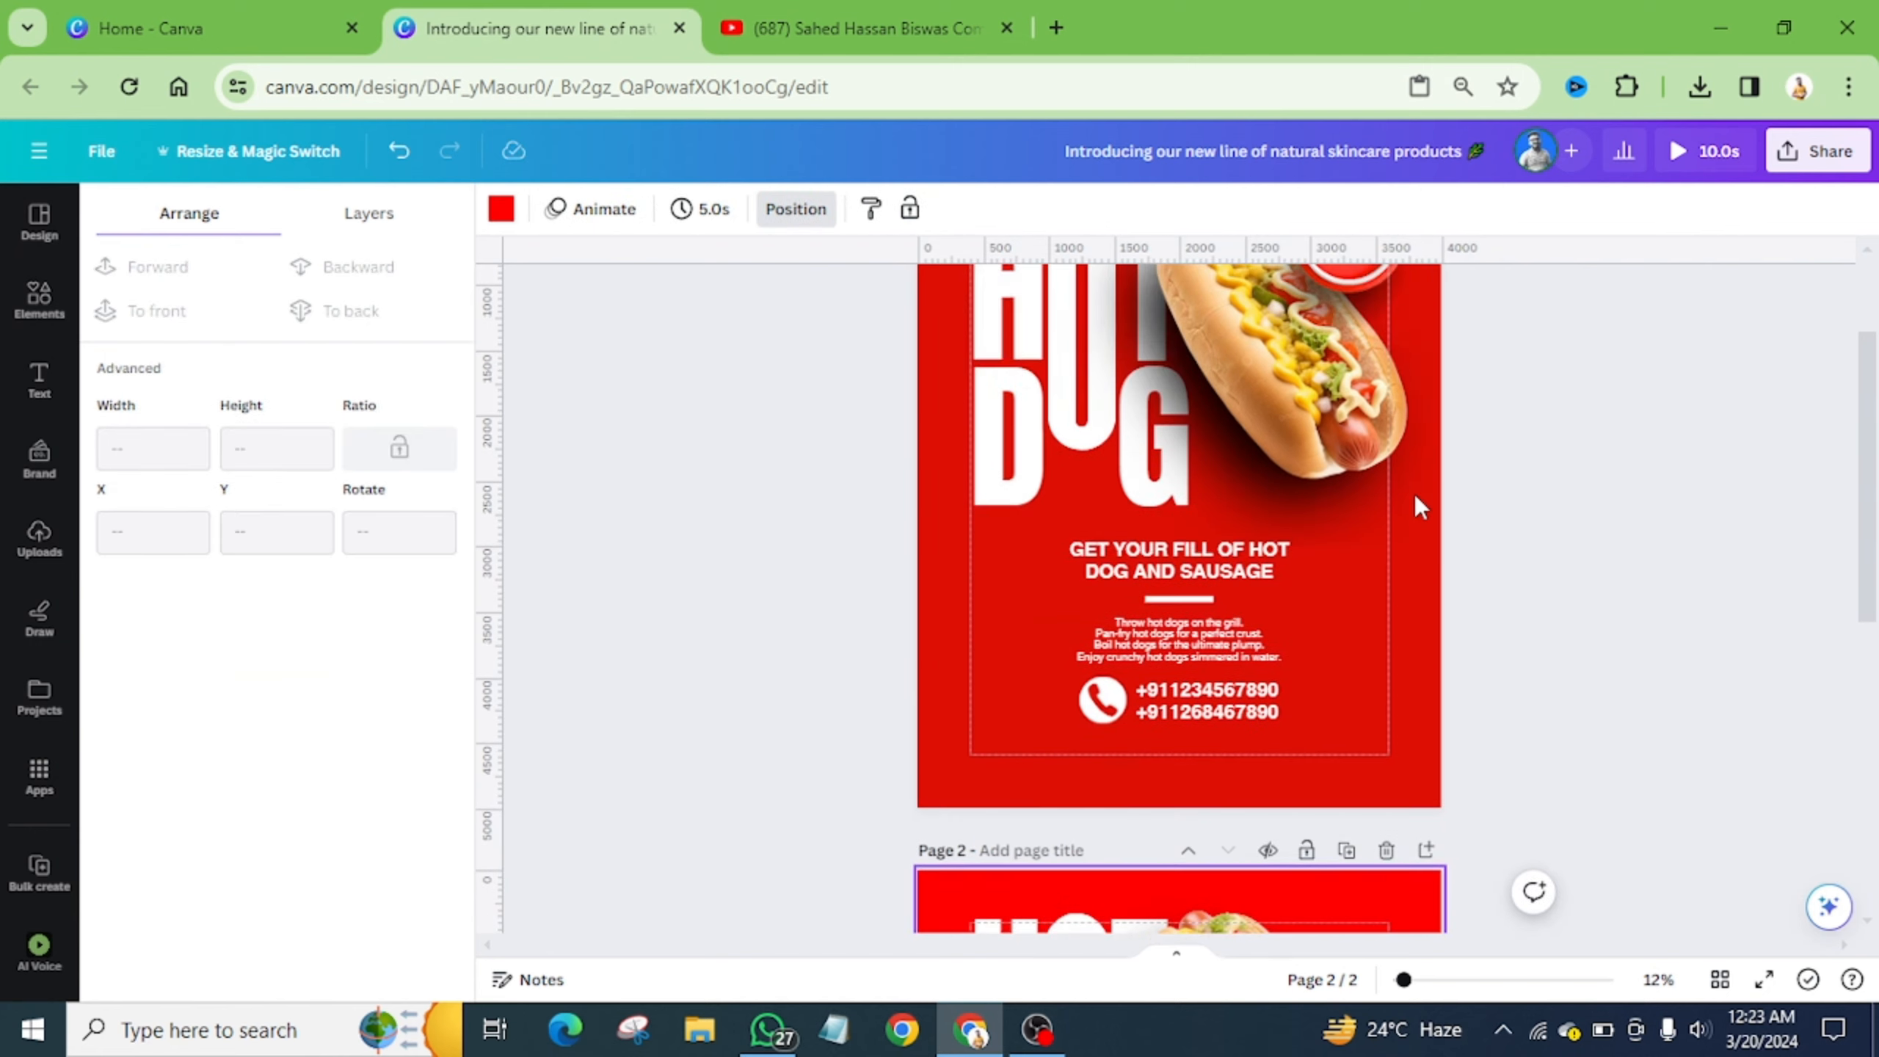
scroll(1405, 370, up, 2)
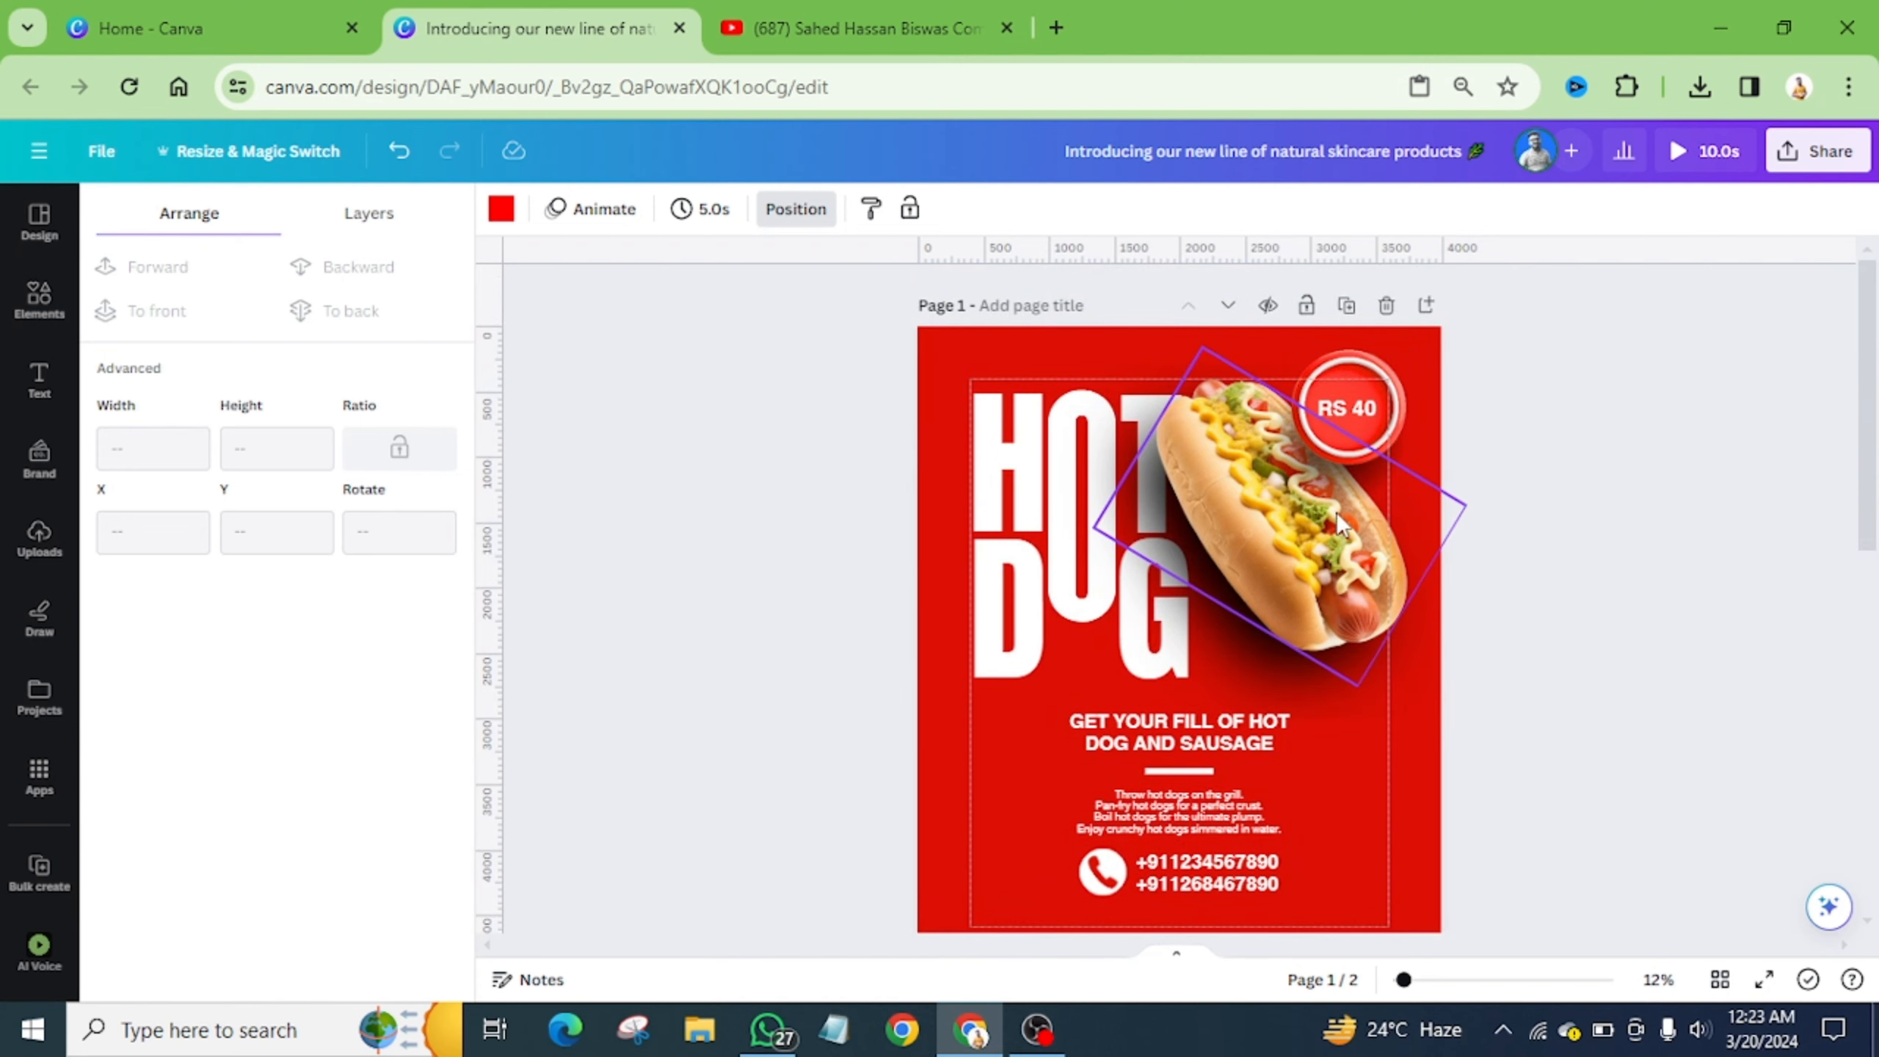
scroll(1336, 517, down, 10)
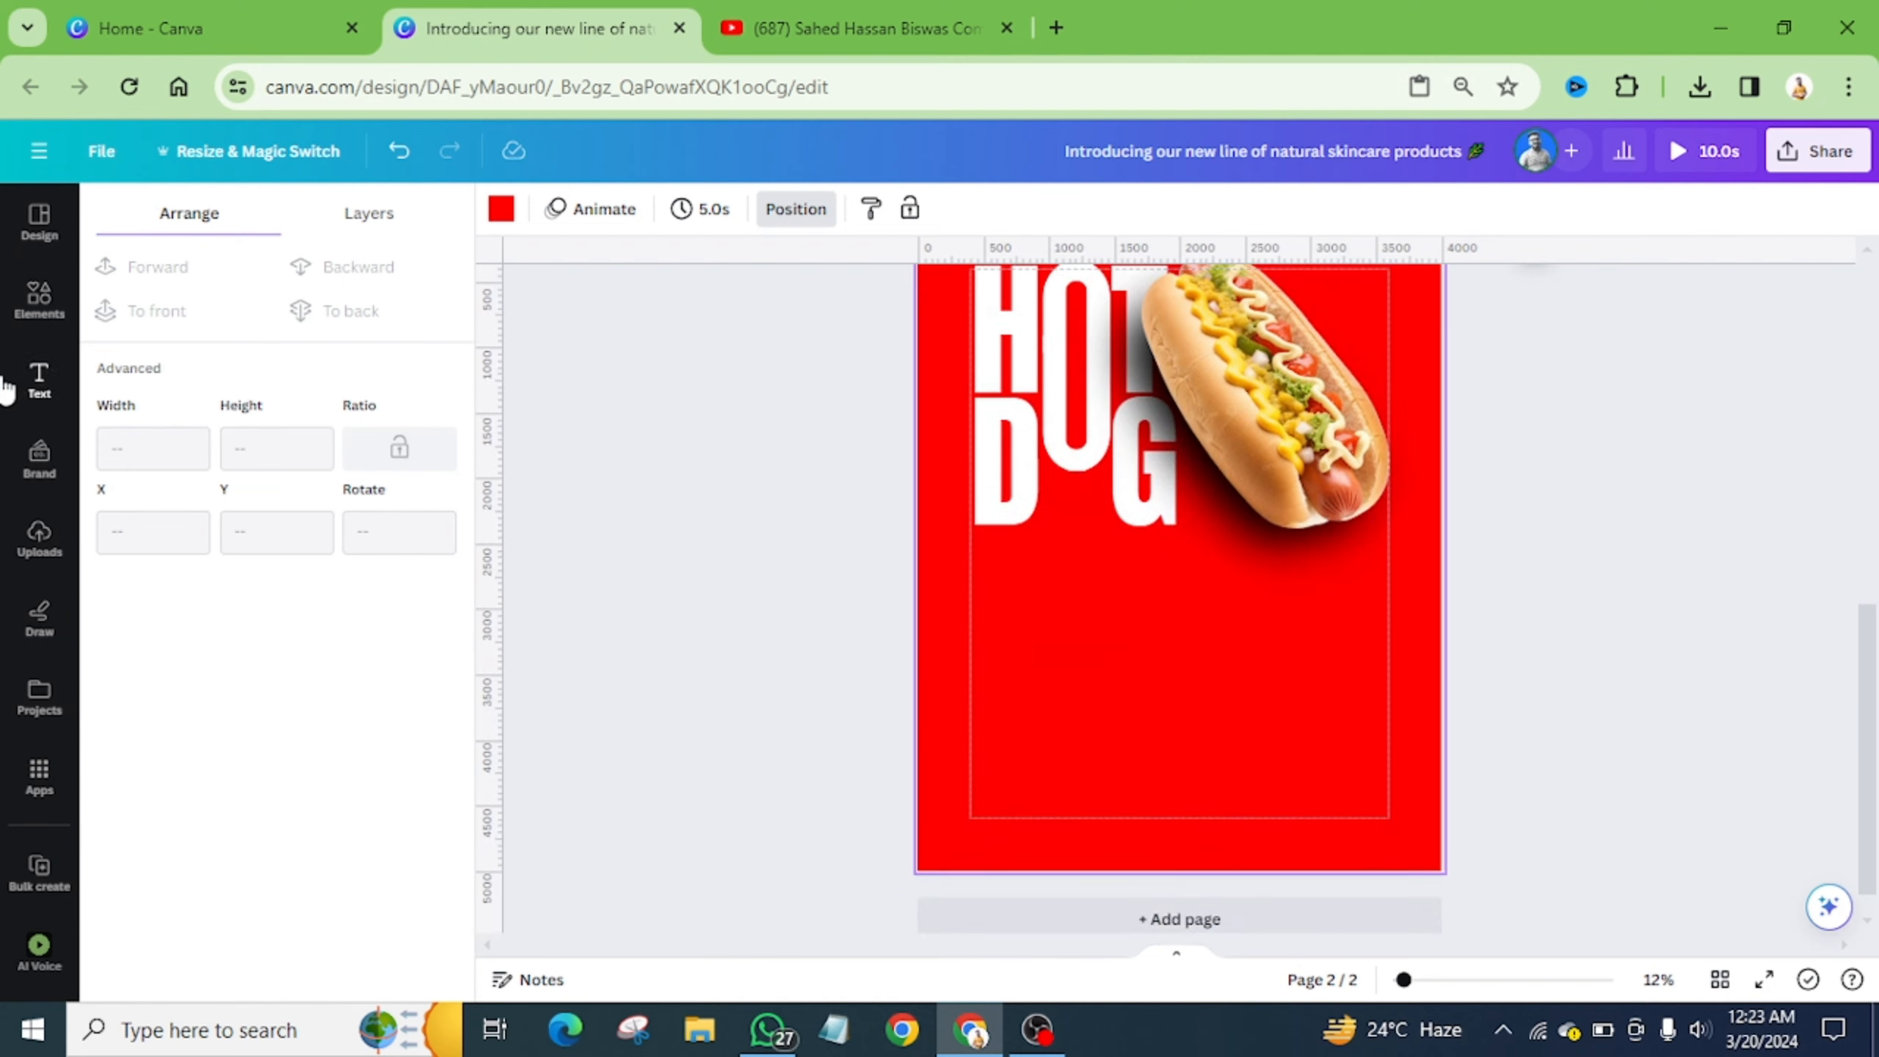
click(37, 296)
click(285, 223)
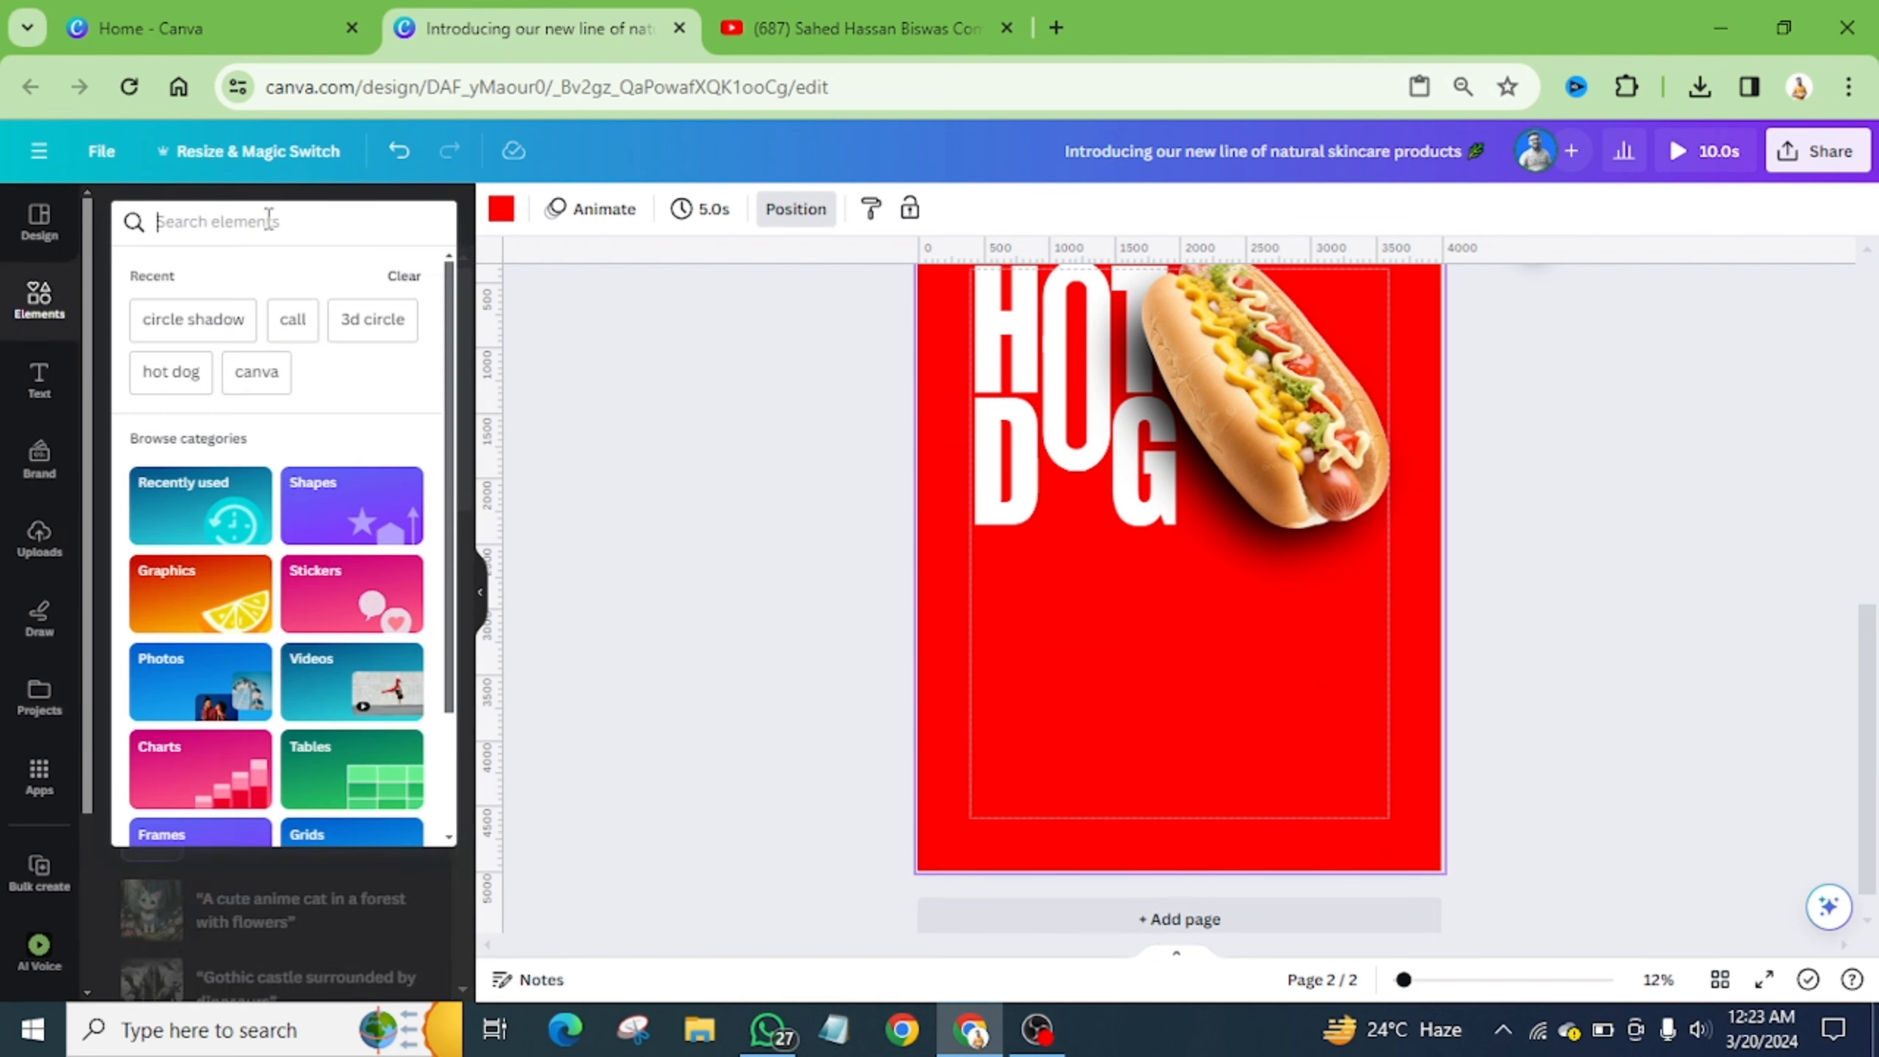
click(372, 325)
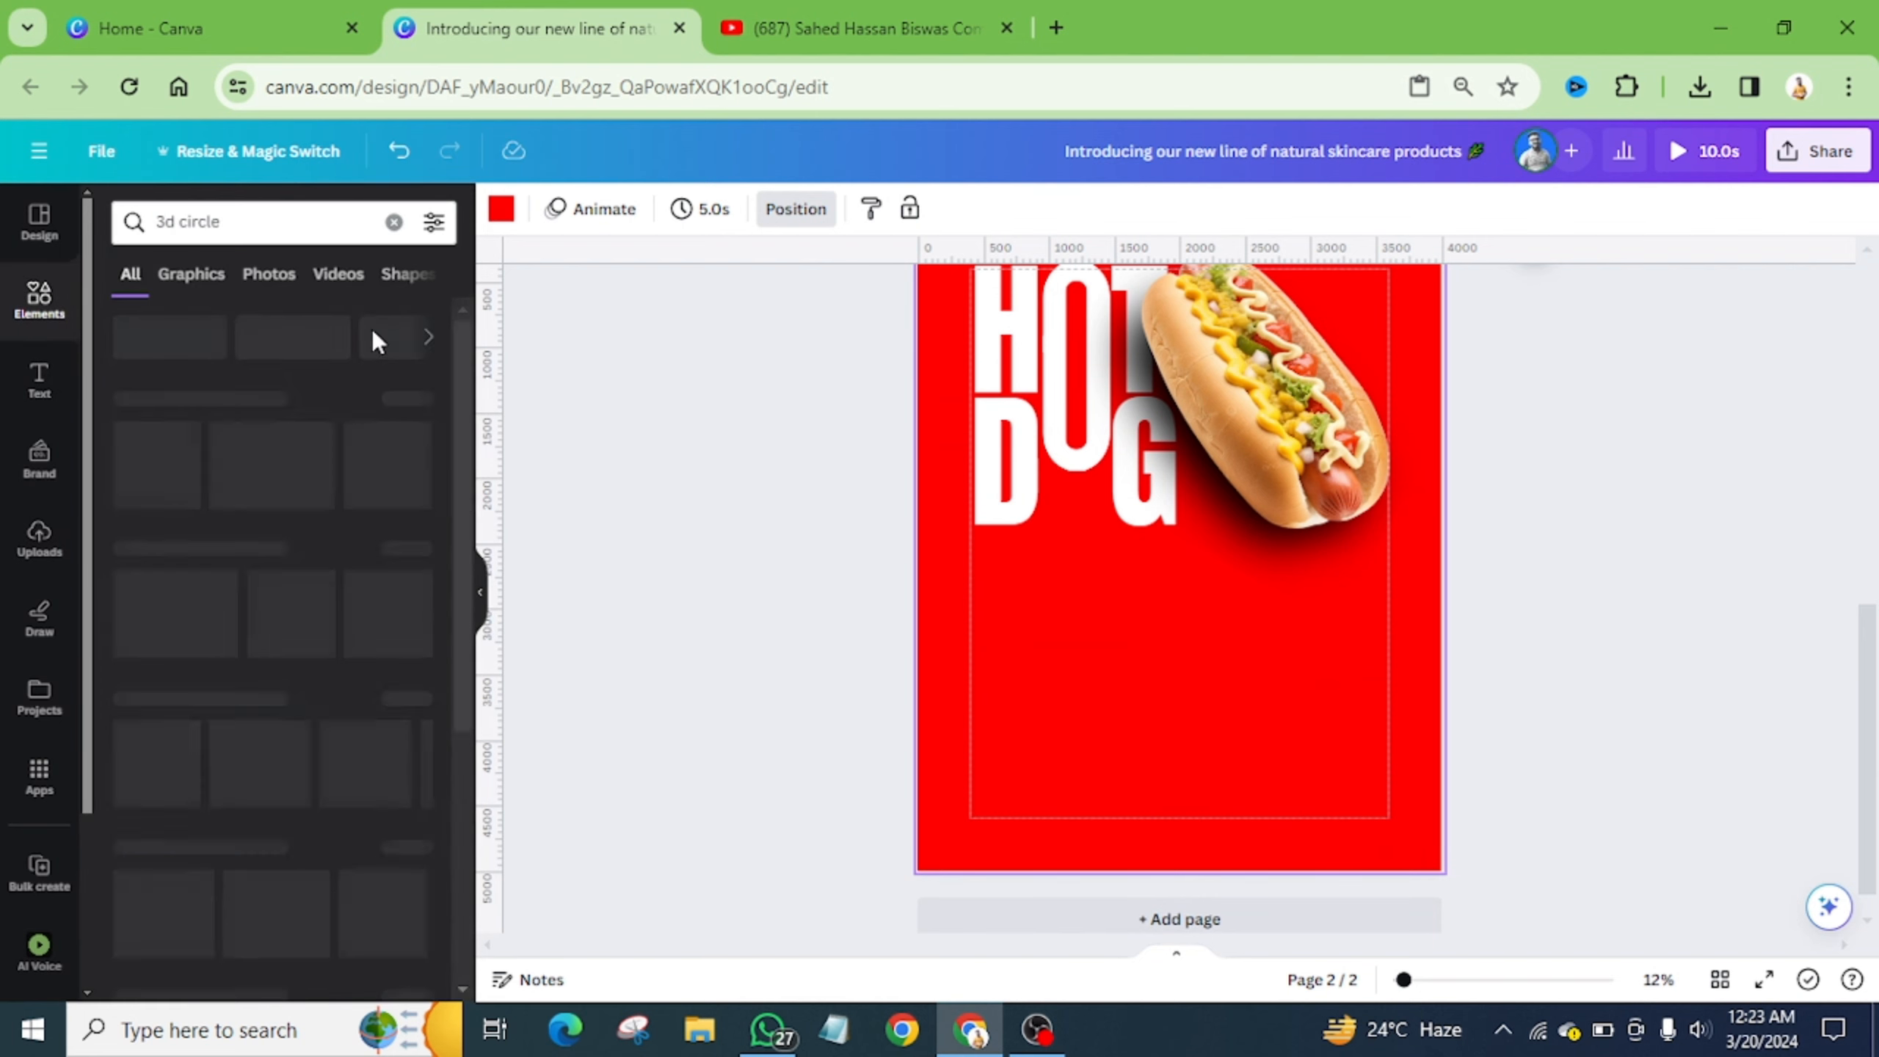
click(194, 275)
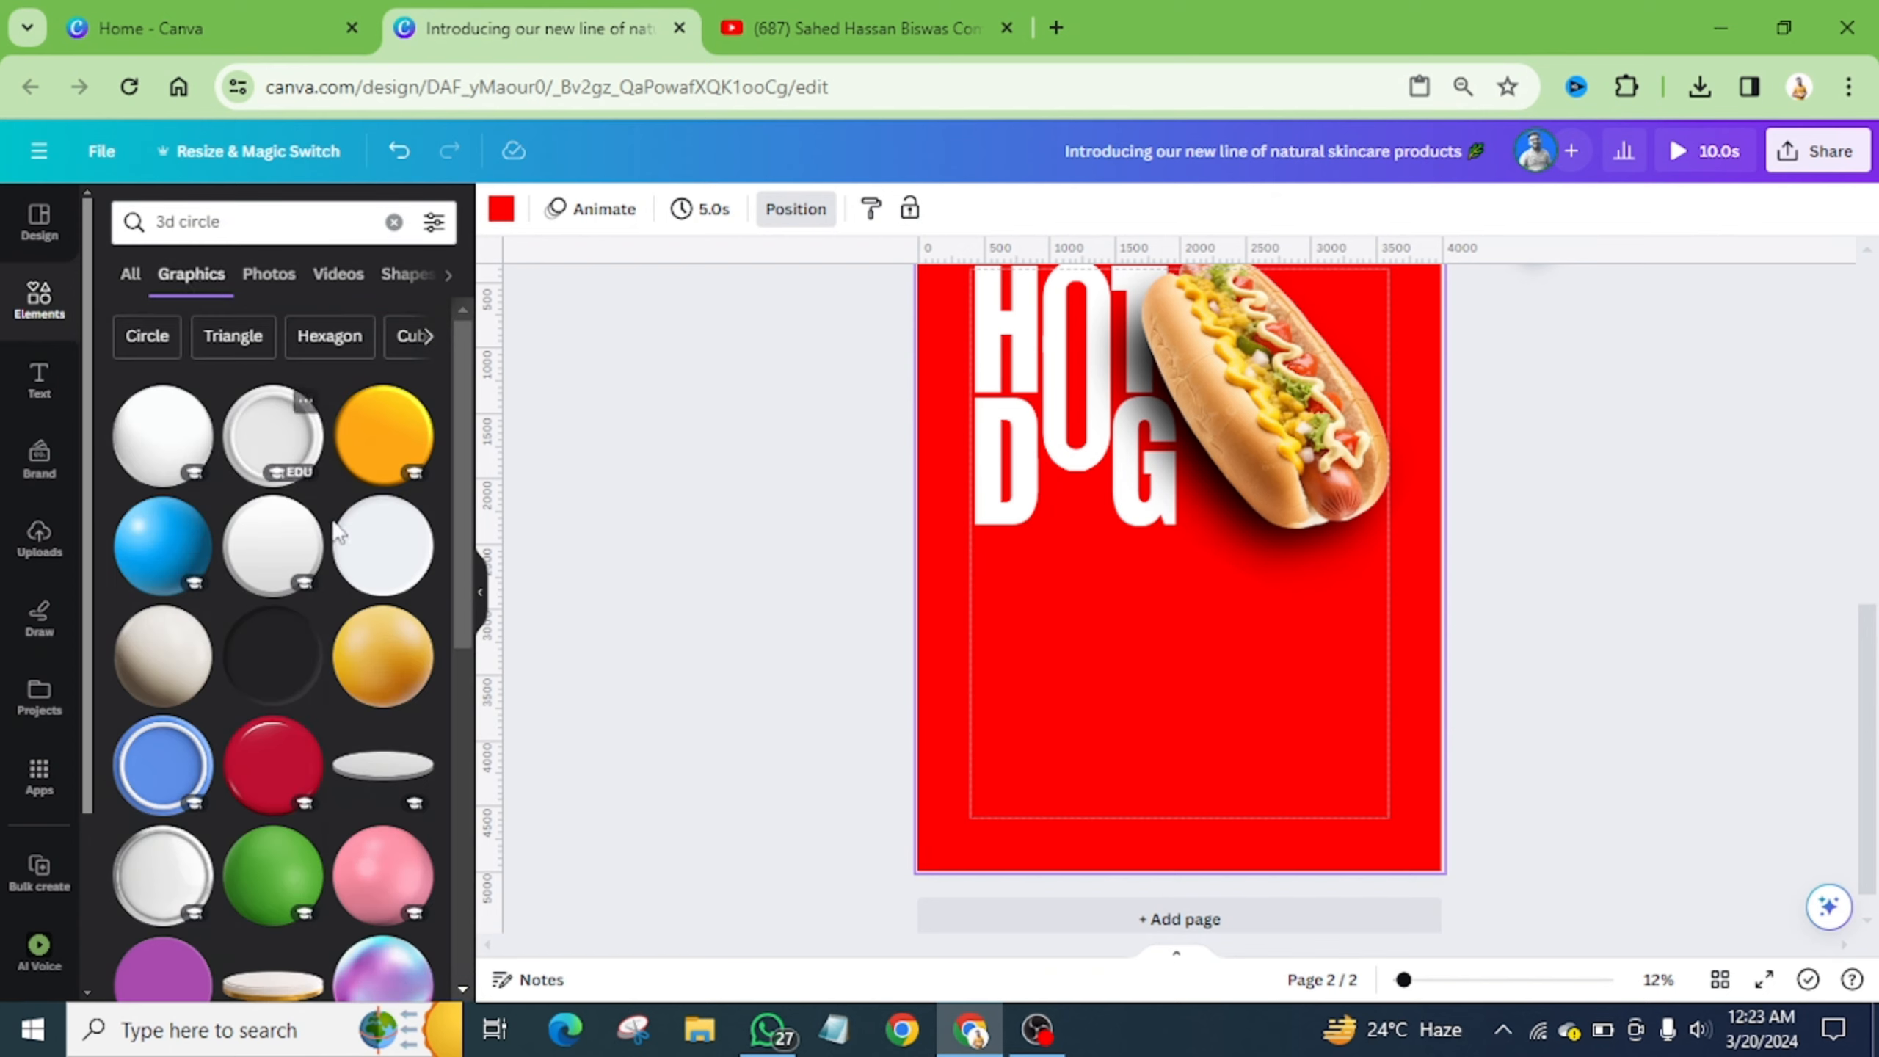
- Add the red 3D ring below the hot dog and resize it to about 1,468 px square
scroll(339, 576, down, 3)
scroll(339, 576, down, 3)
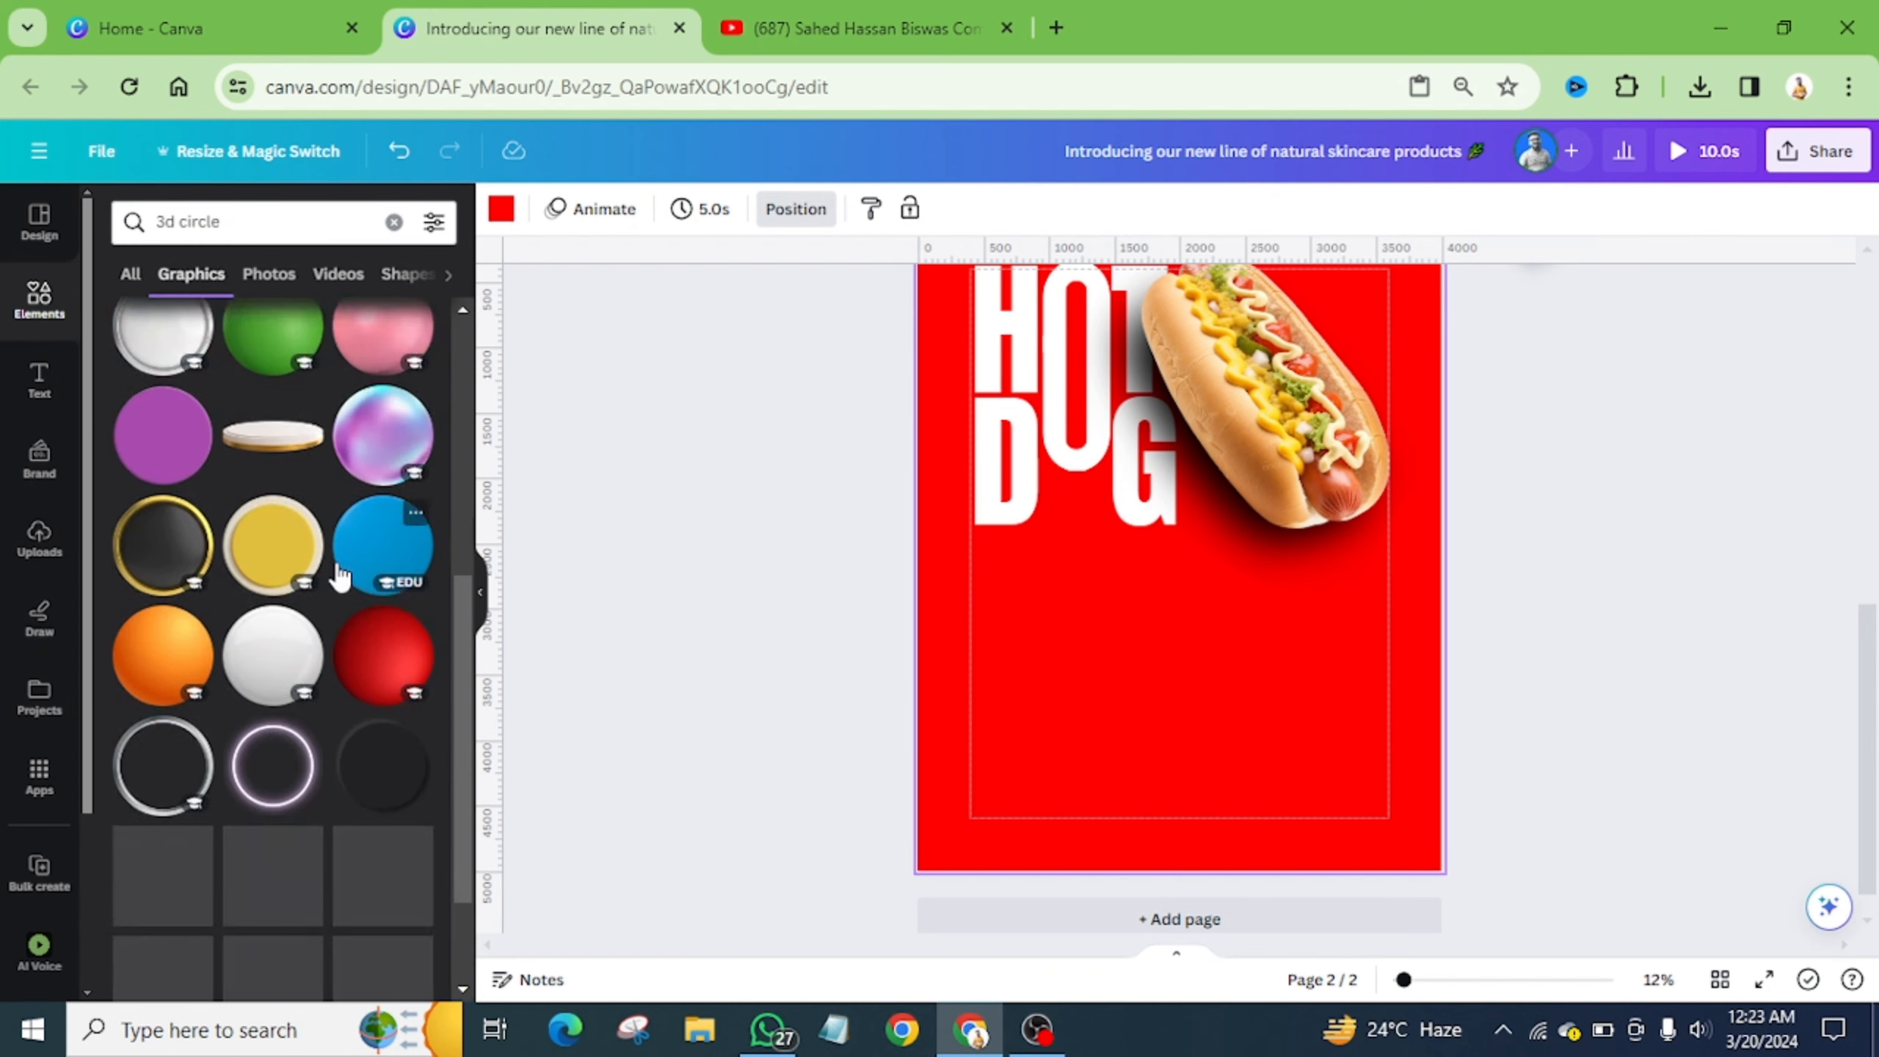
scroll(339, 576, down, 5)
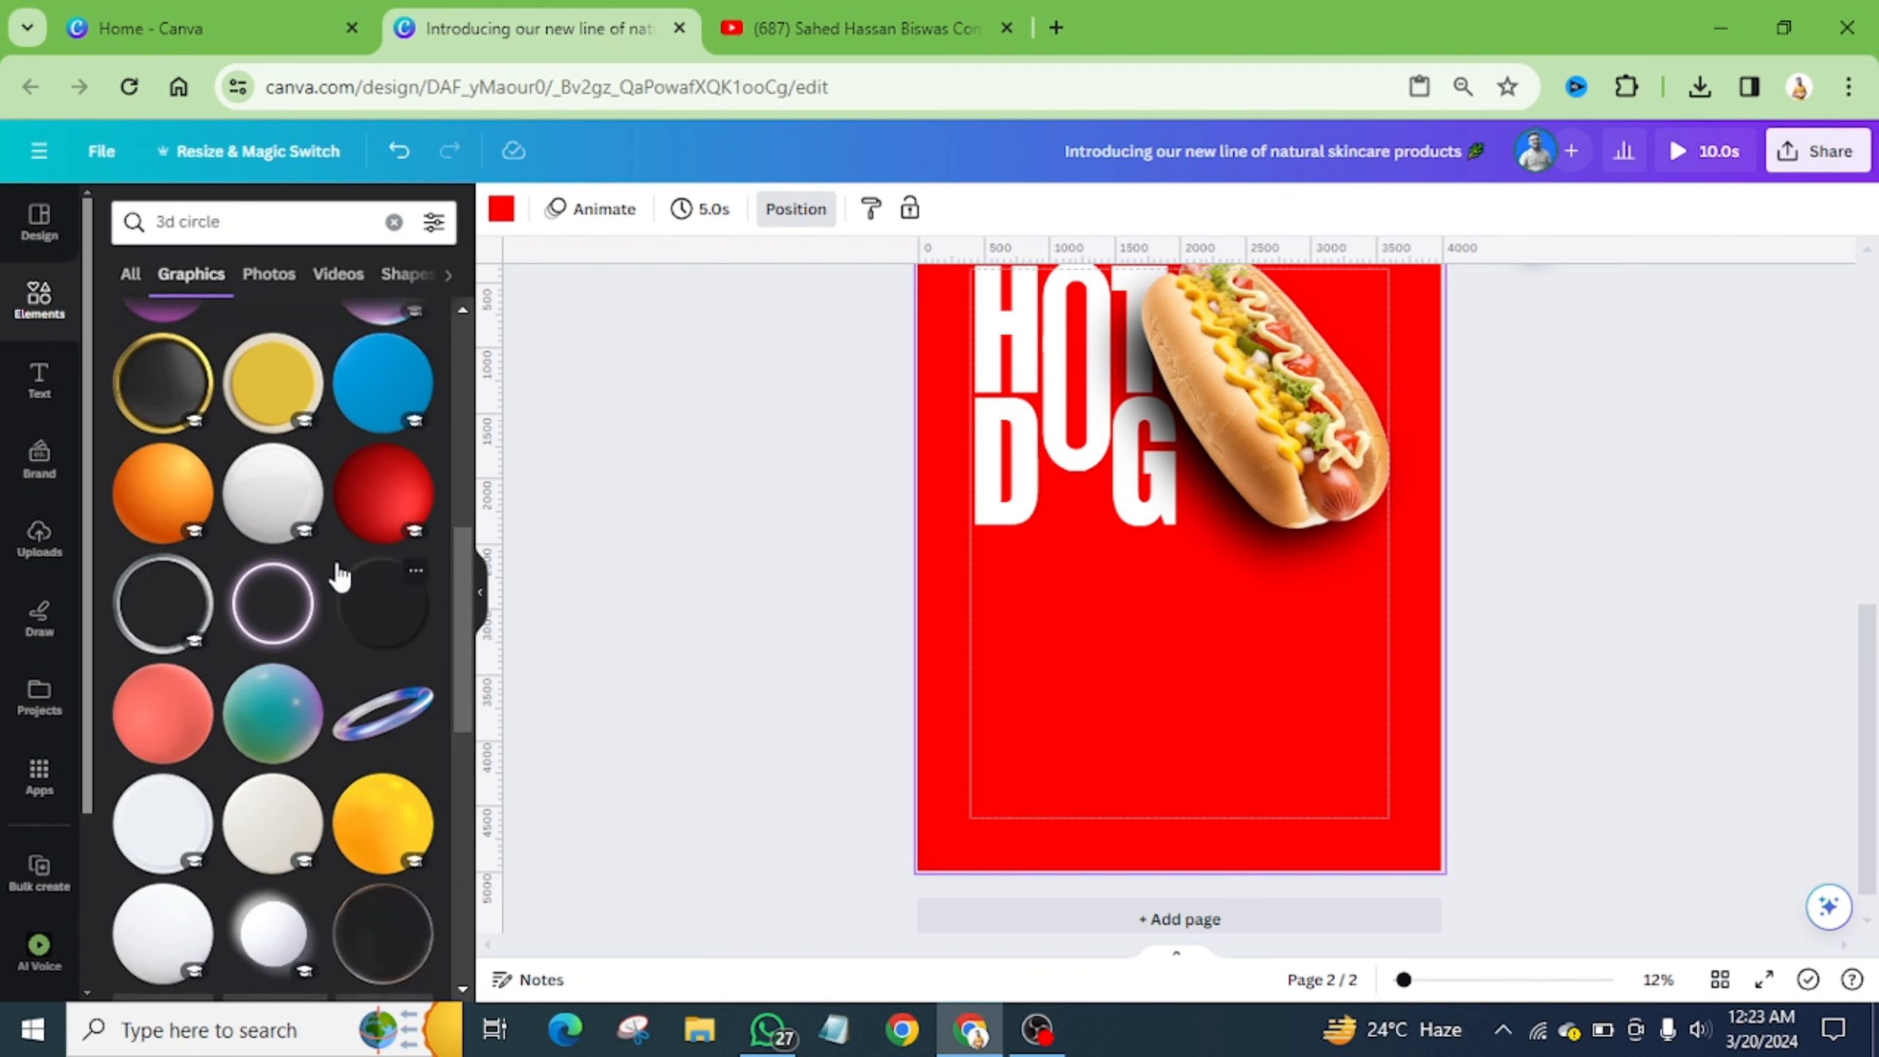
scroll(339, 576, down, 3)
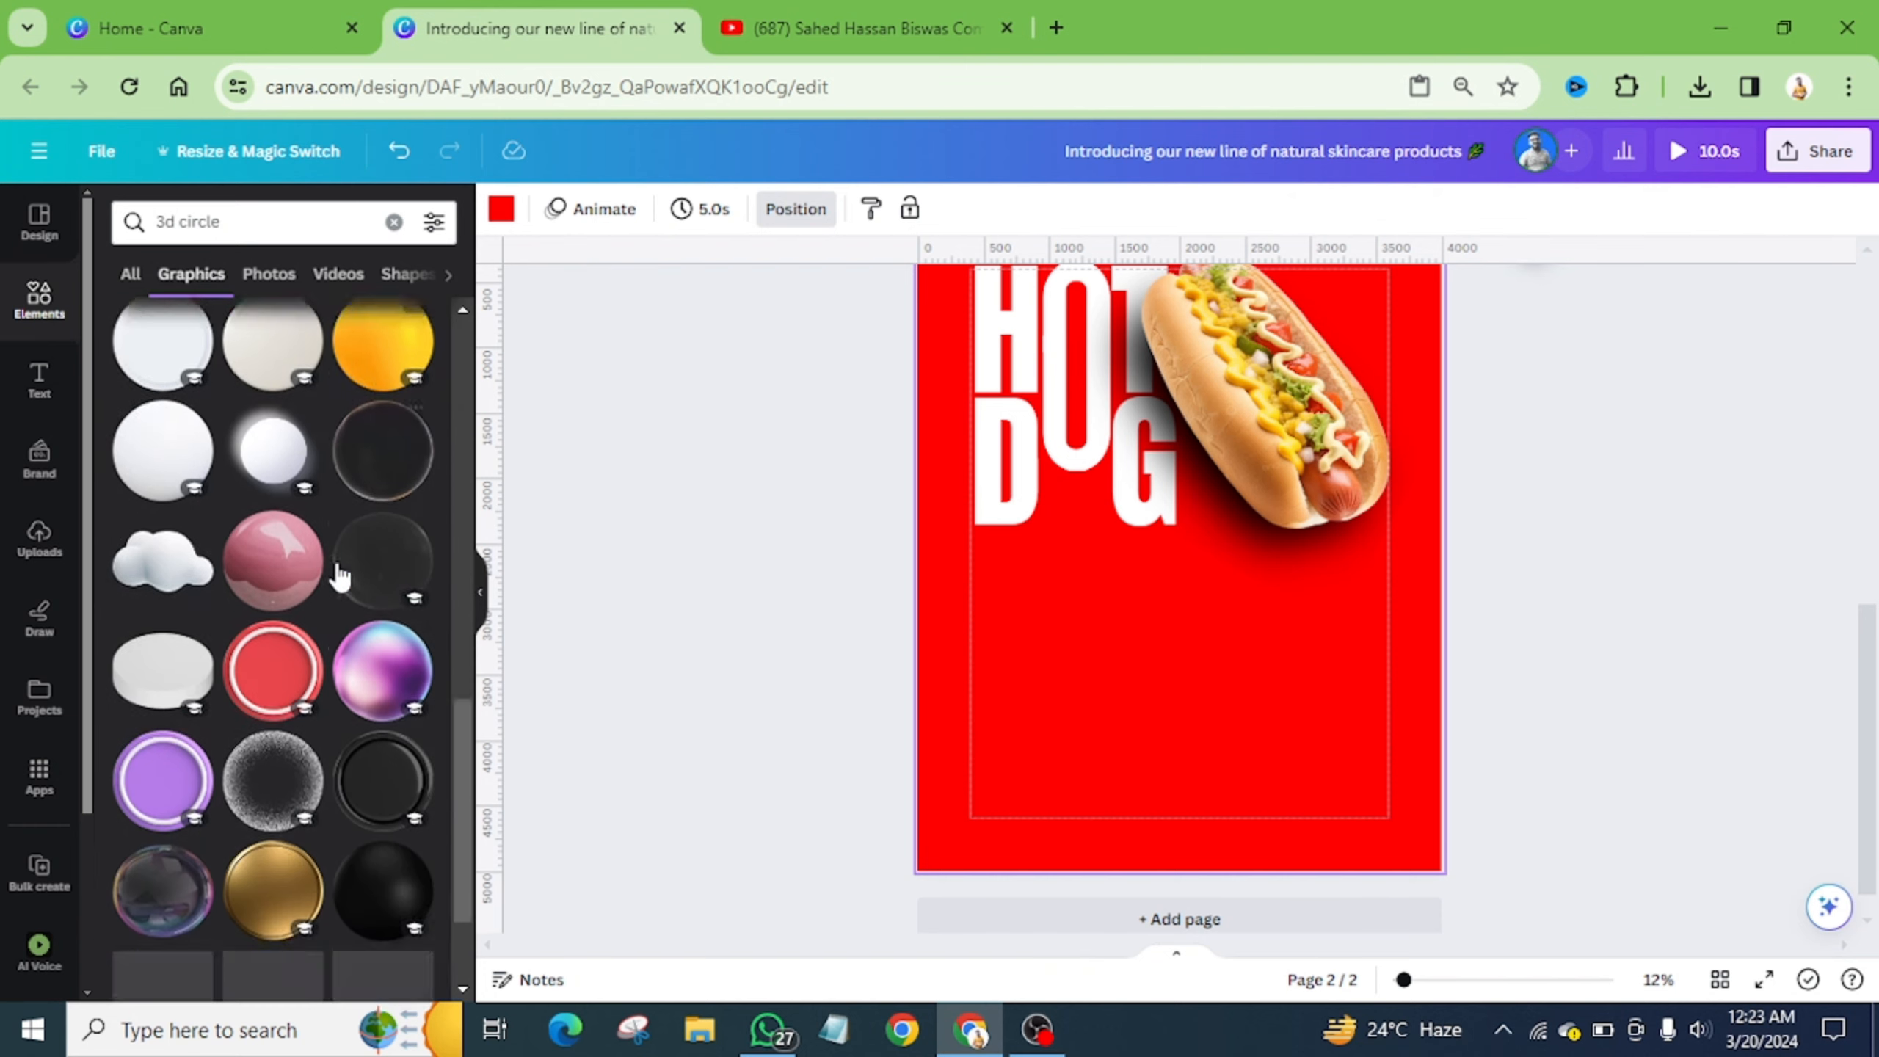
click(274, 602)
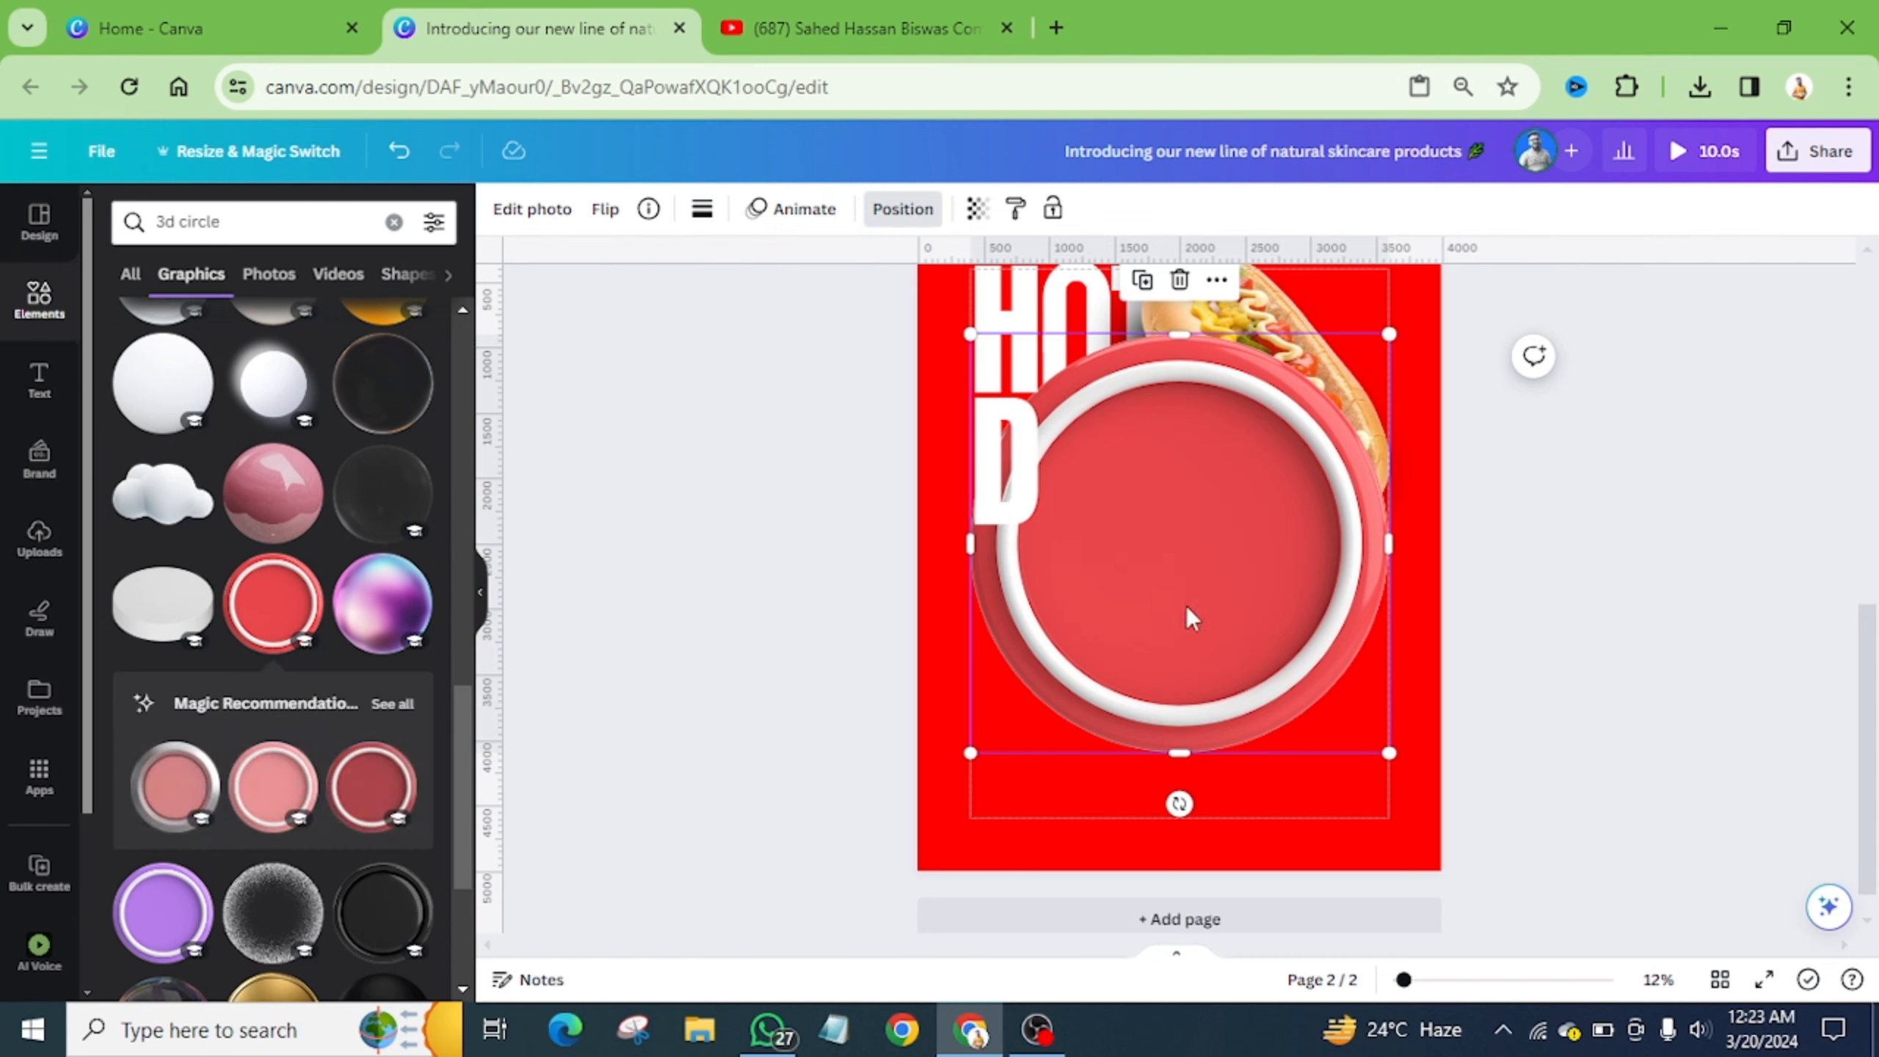
drag(1186, 605, 1238, 626)
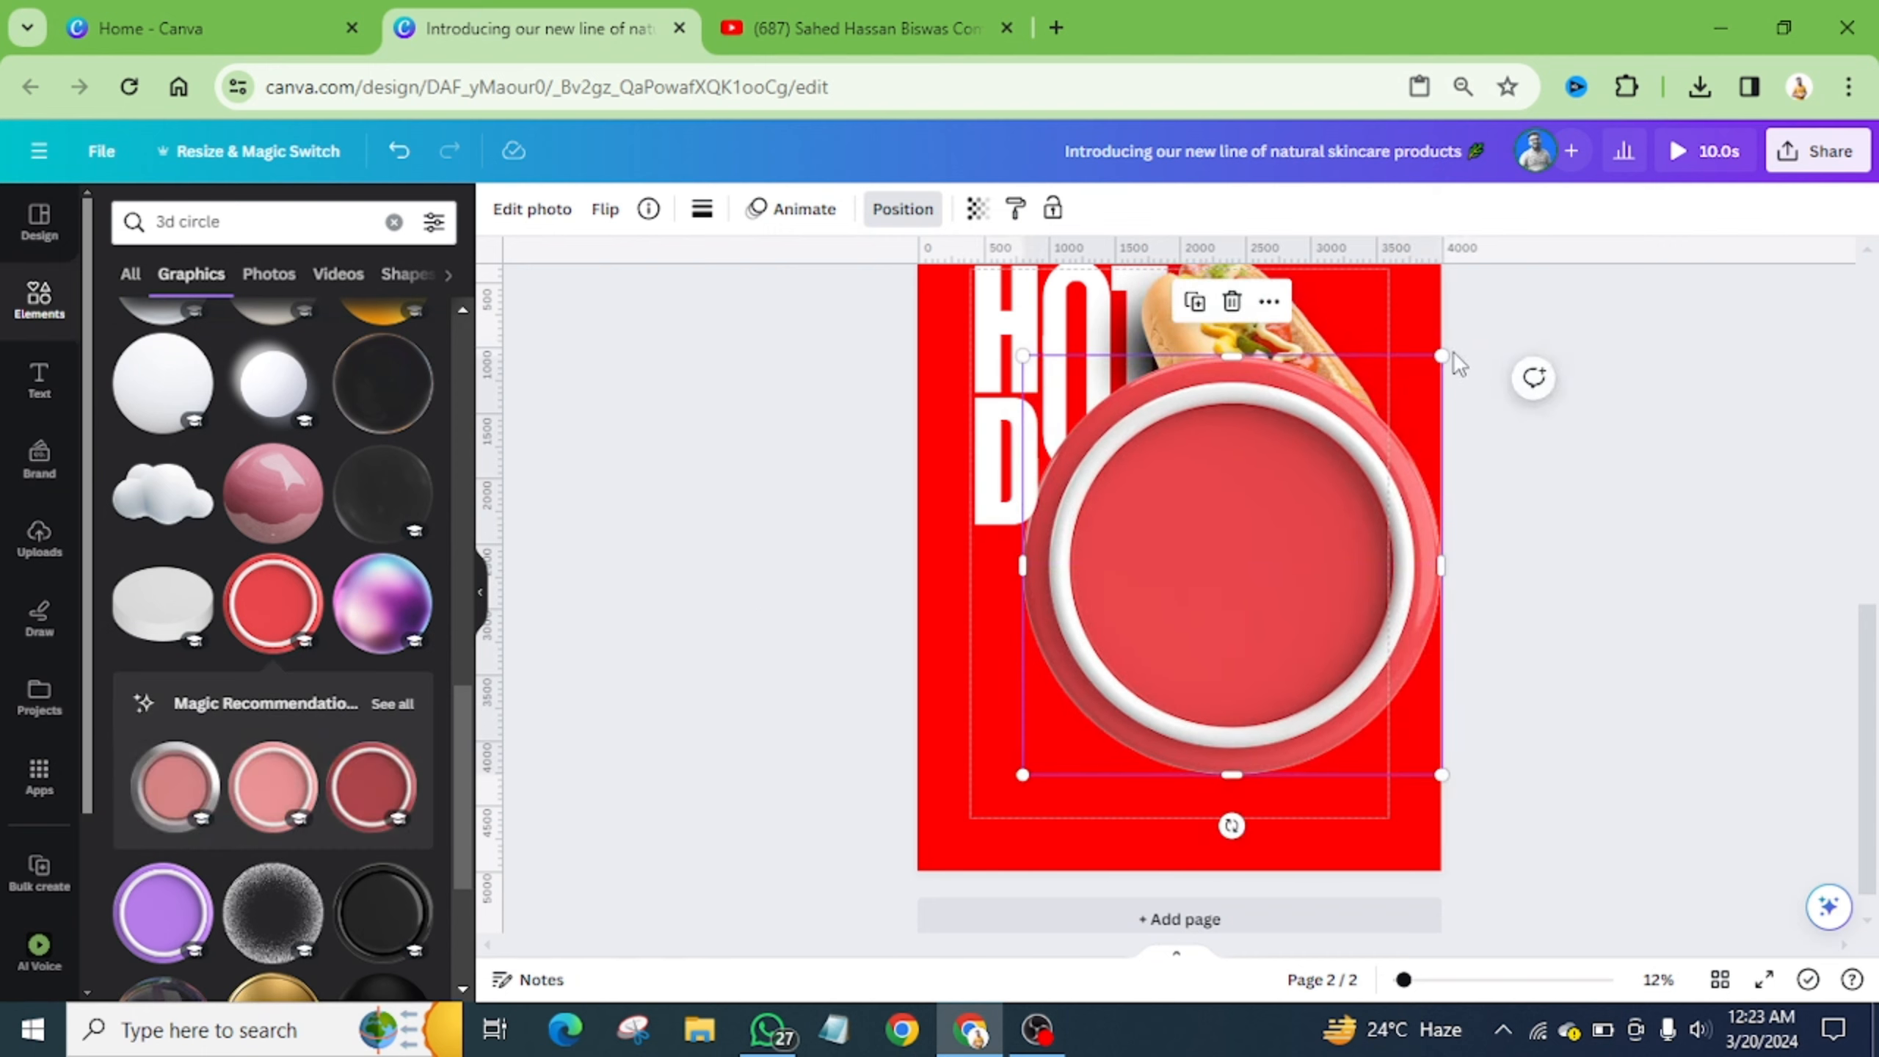
drag(1441, 357, 1206, 576)
- Raise the 3D circle's saturation to 62 and vibrance to 15
click(506, 214)
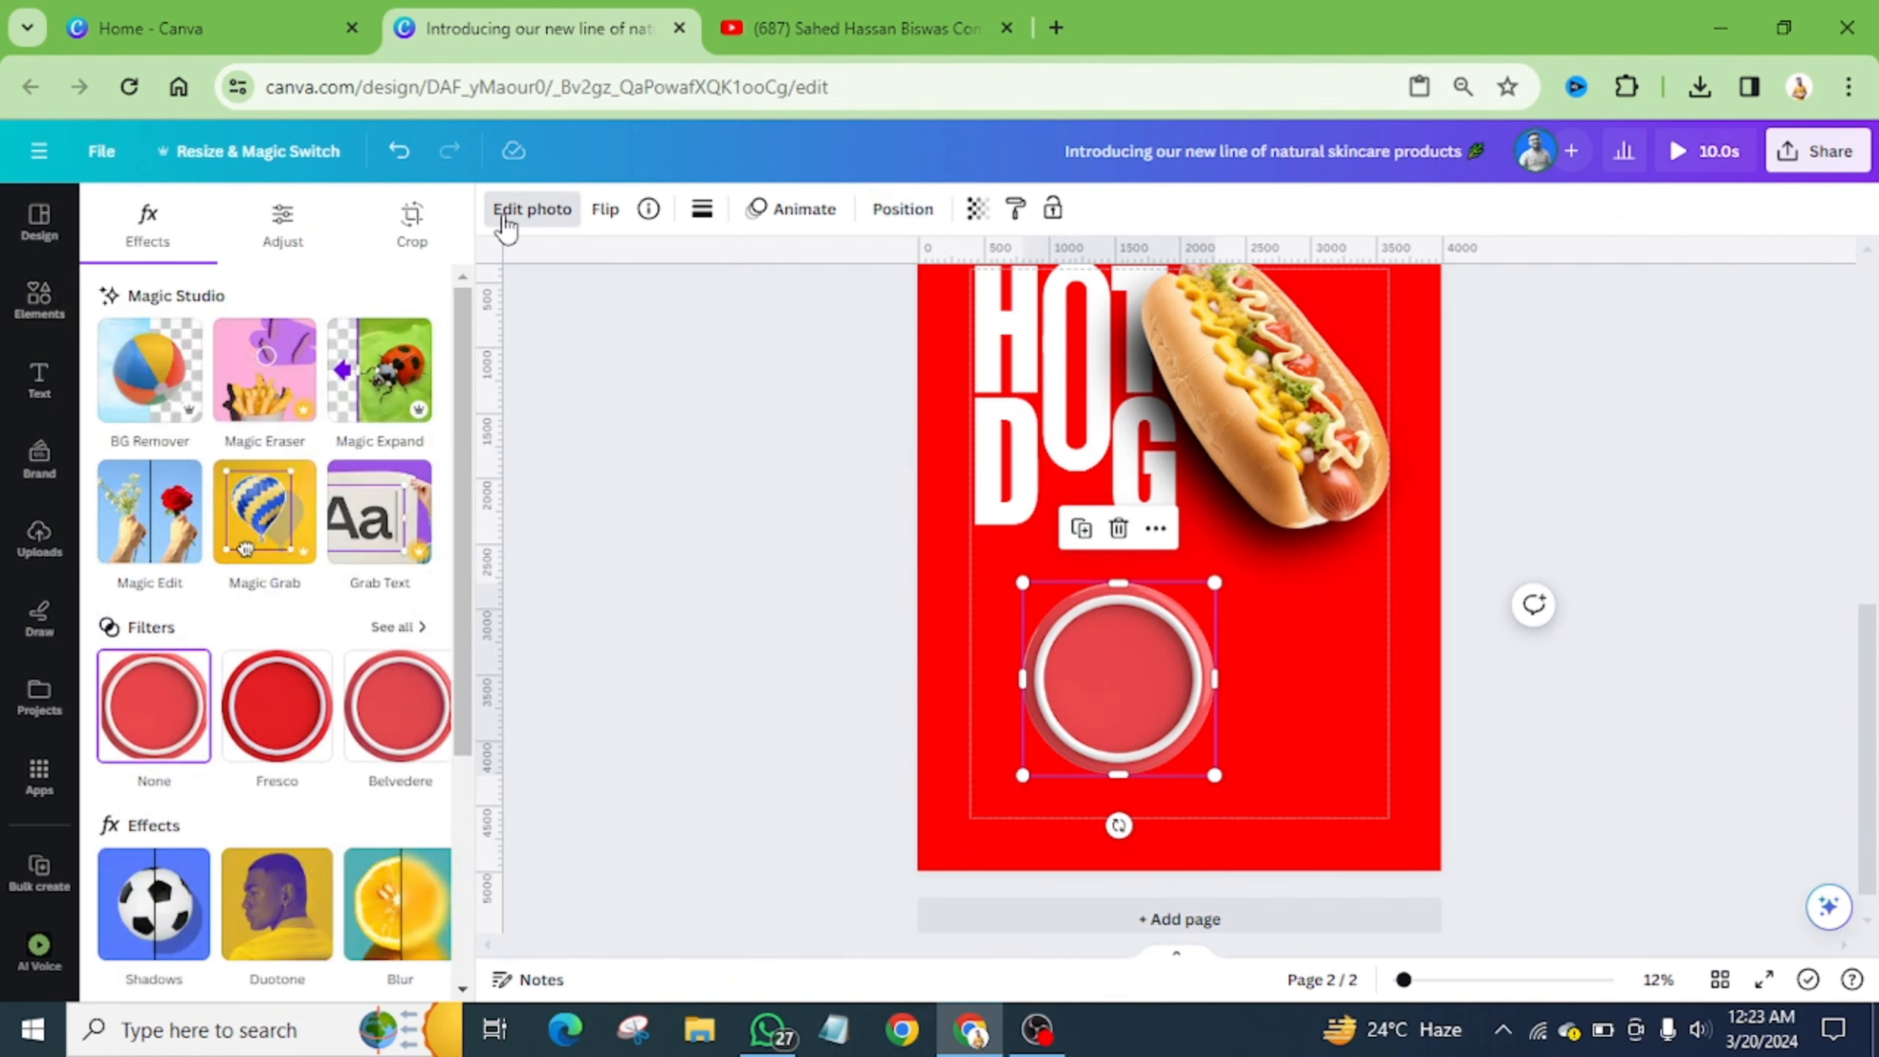
click(282, 226)
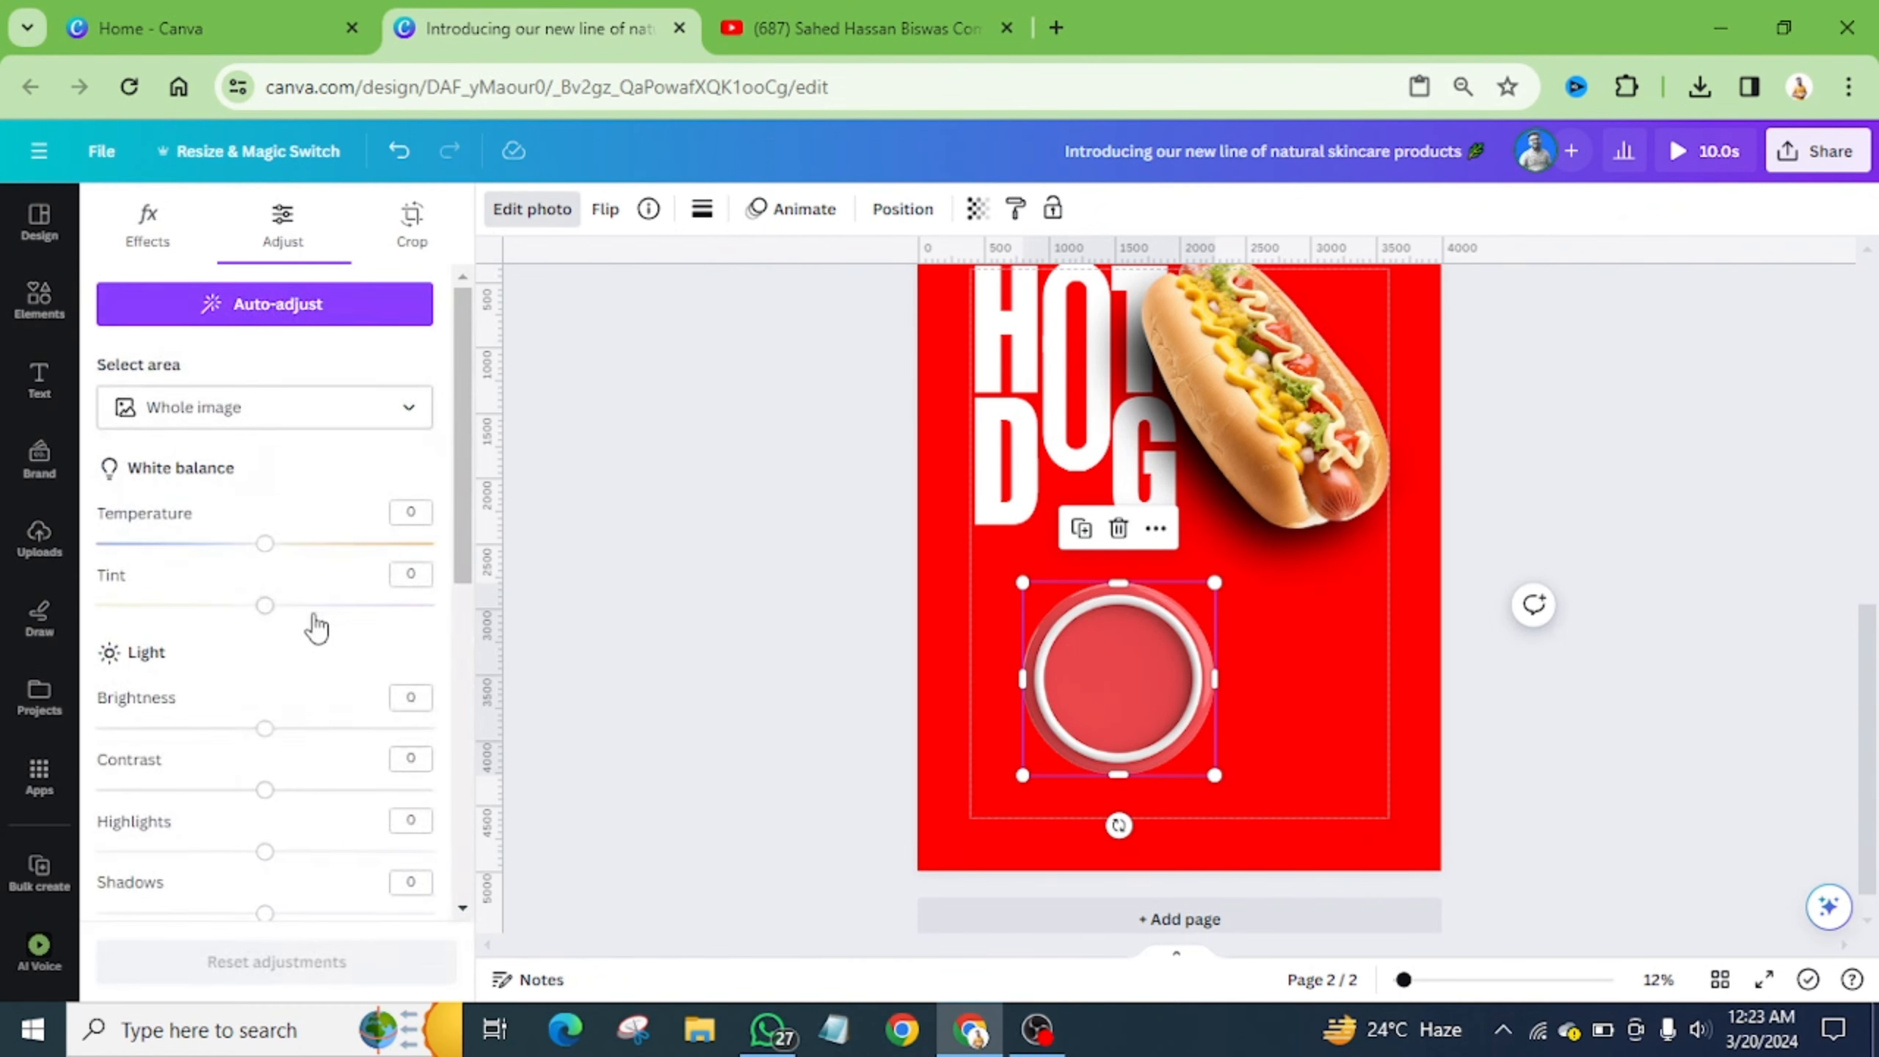
scroll(318, 627, down, 7)
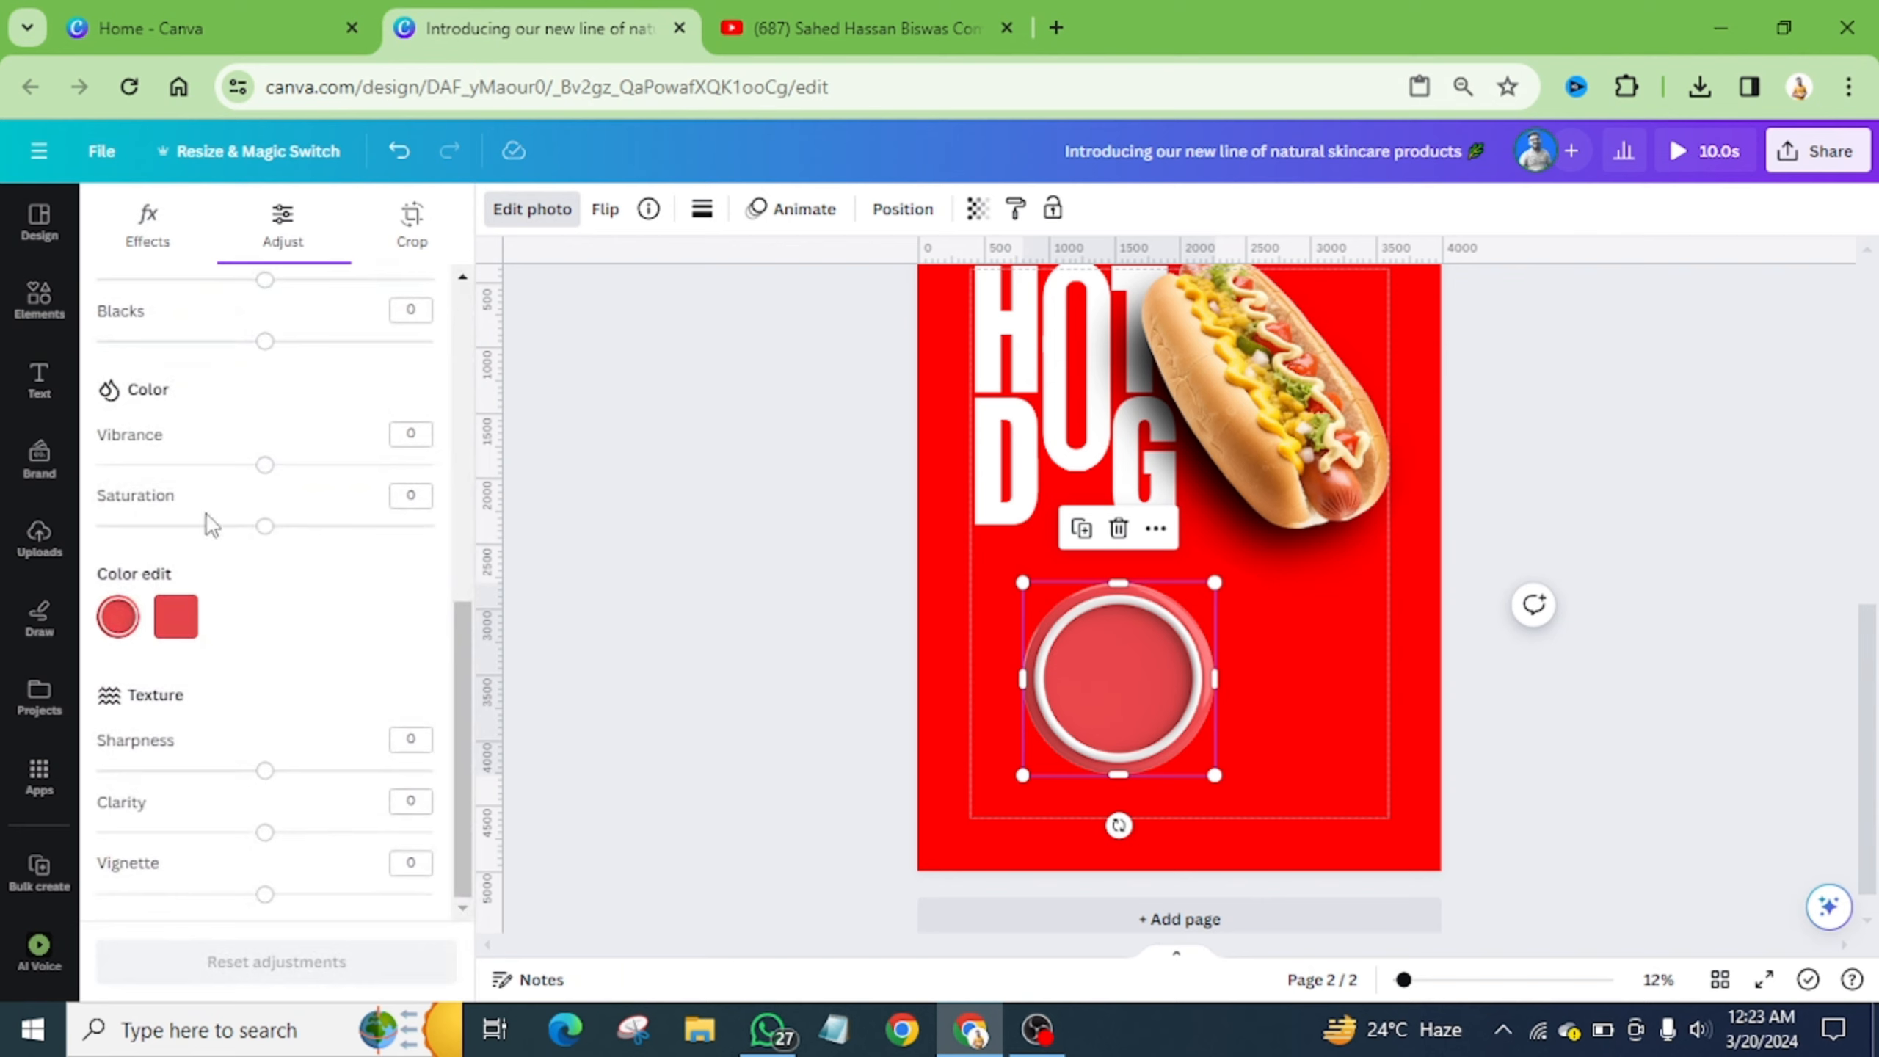
drag(265, 530, 369, 531)
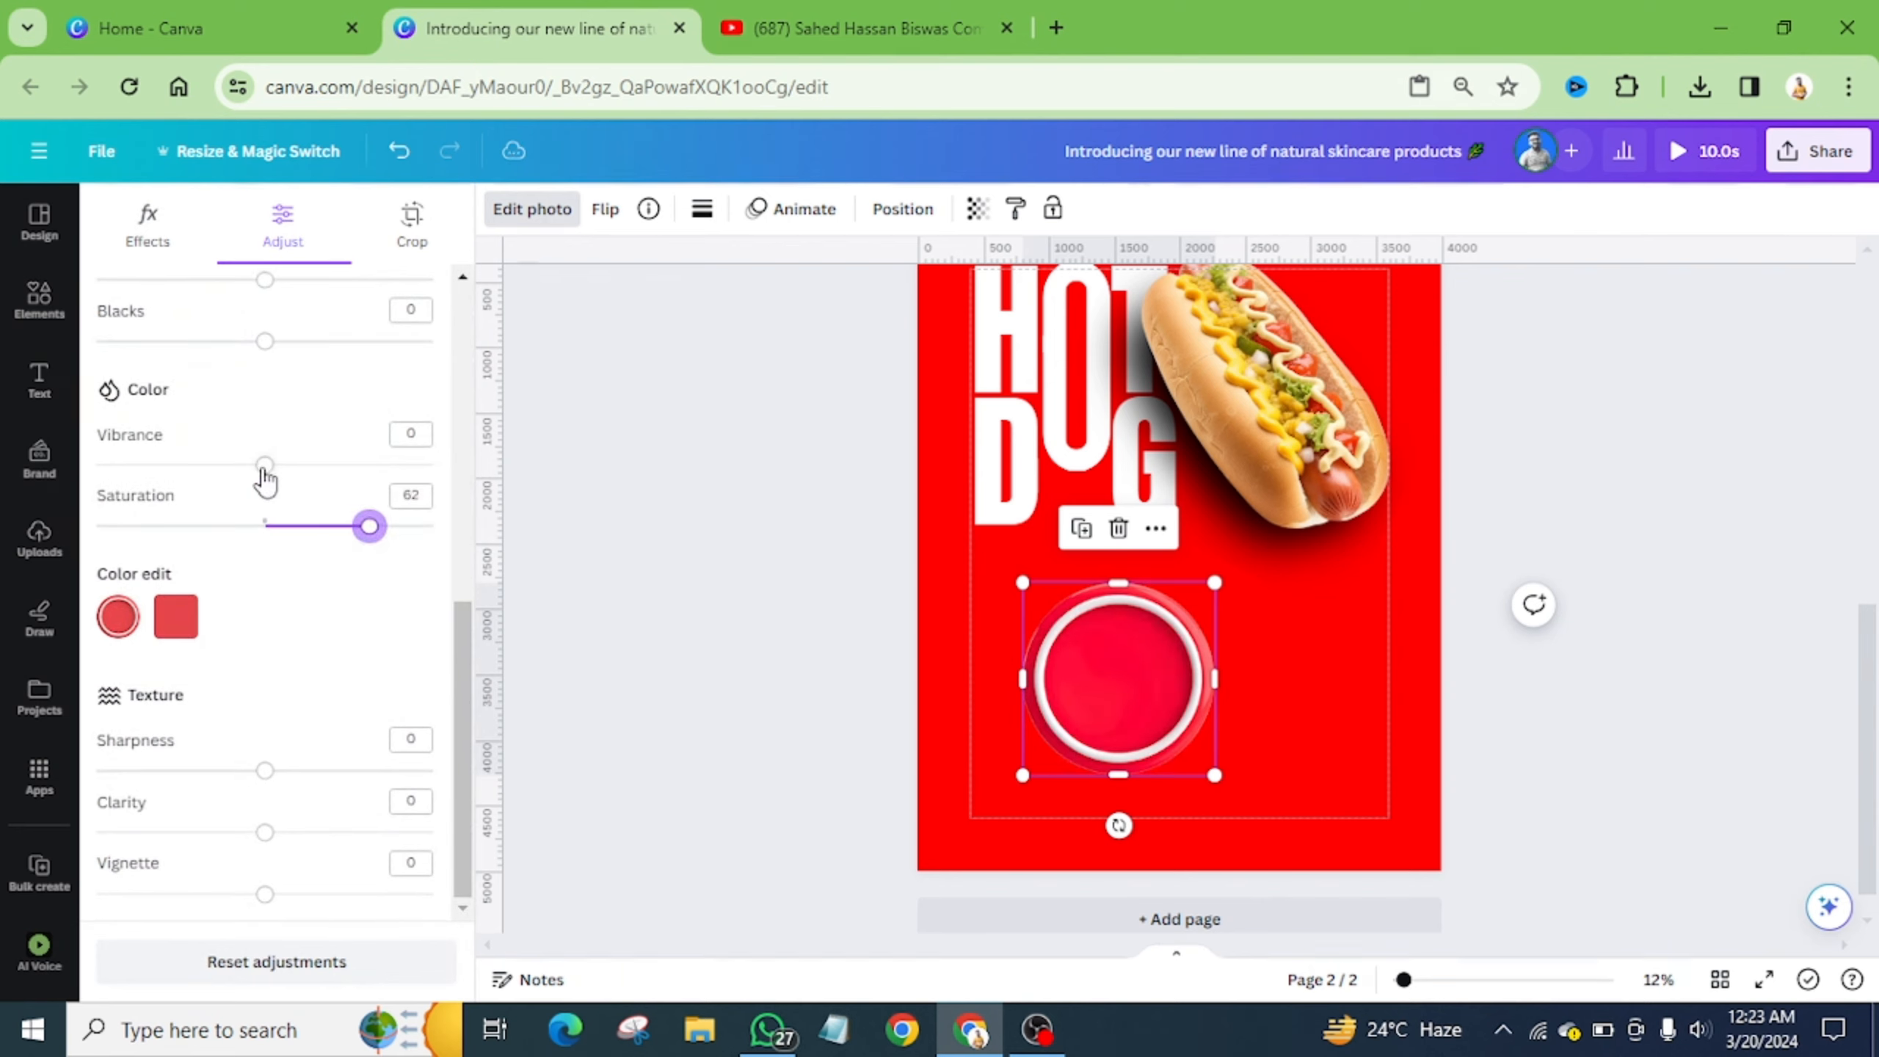
mouse_move(264, 466)
mouse_down()
mouse_move(390, 465)
mouse_move(289, 465)
mouse_up()
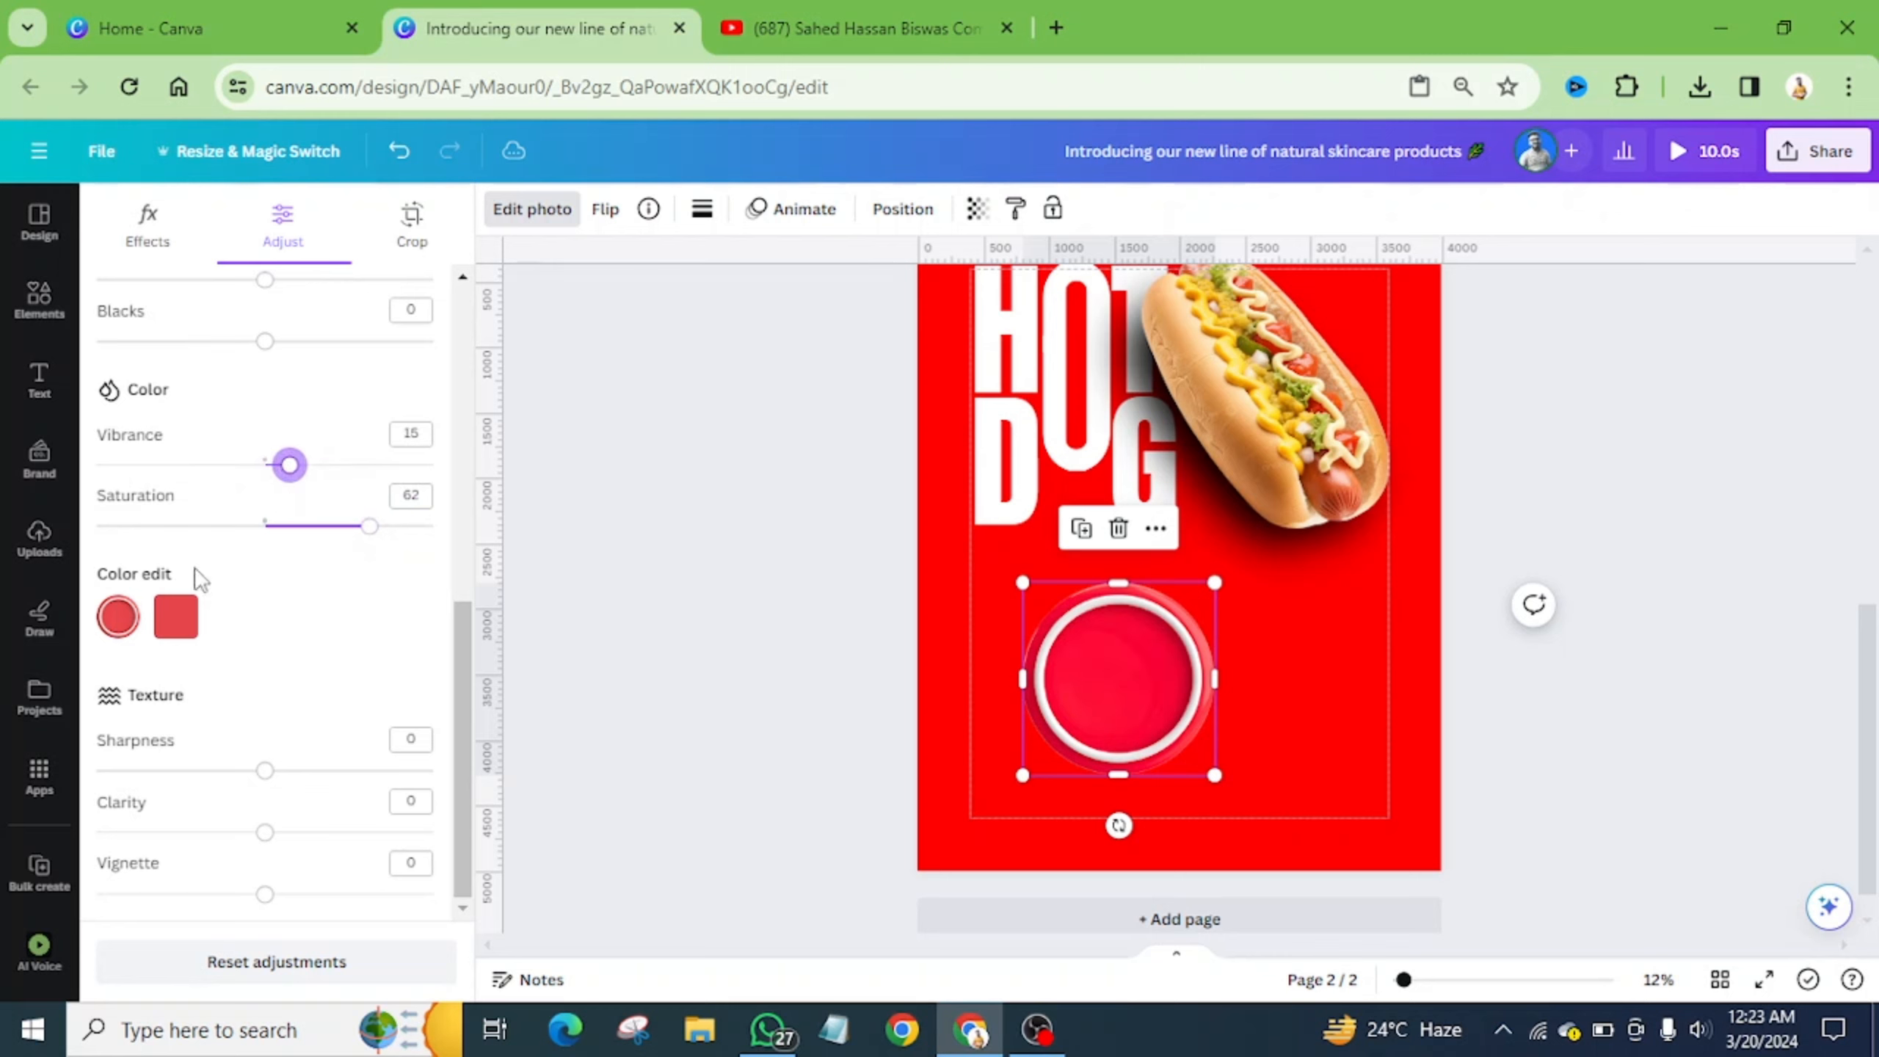
- Shift the circle's second colour hue to 3 for a more orange-red tone
click(176, 617)
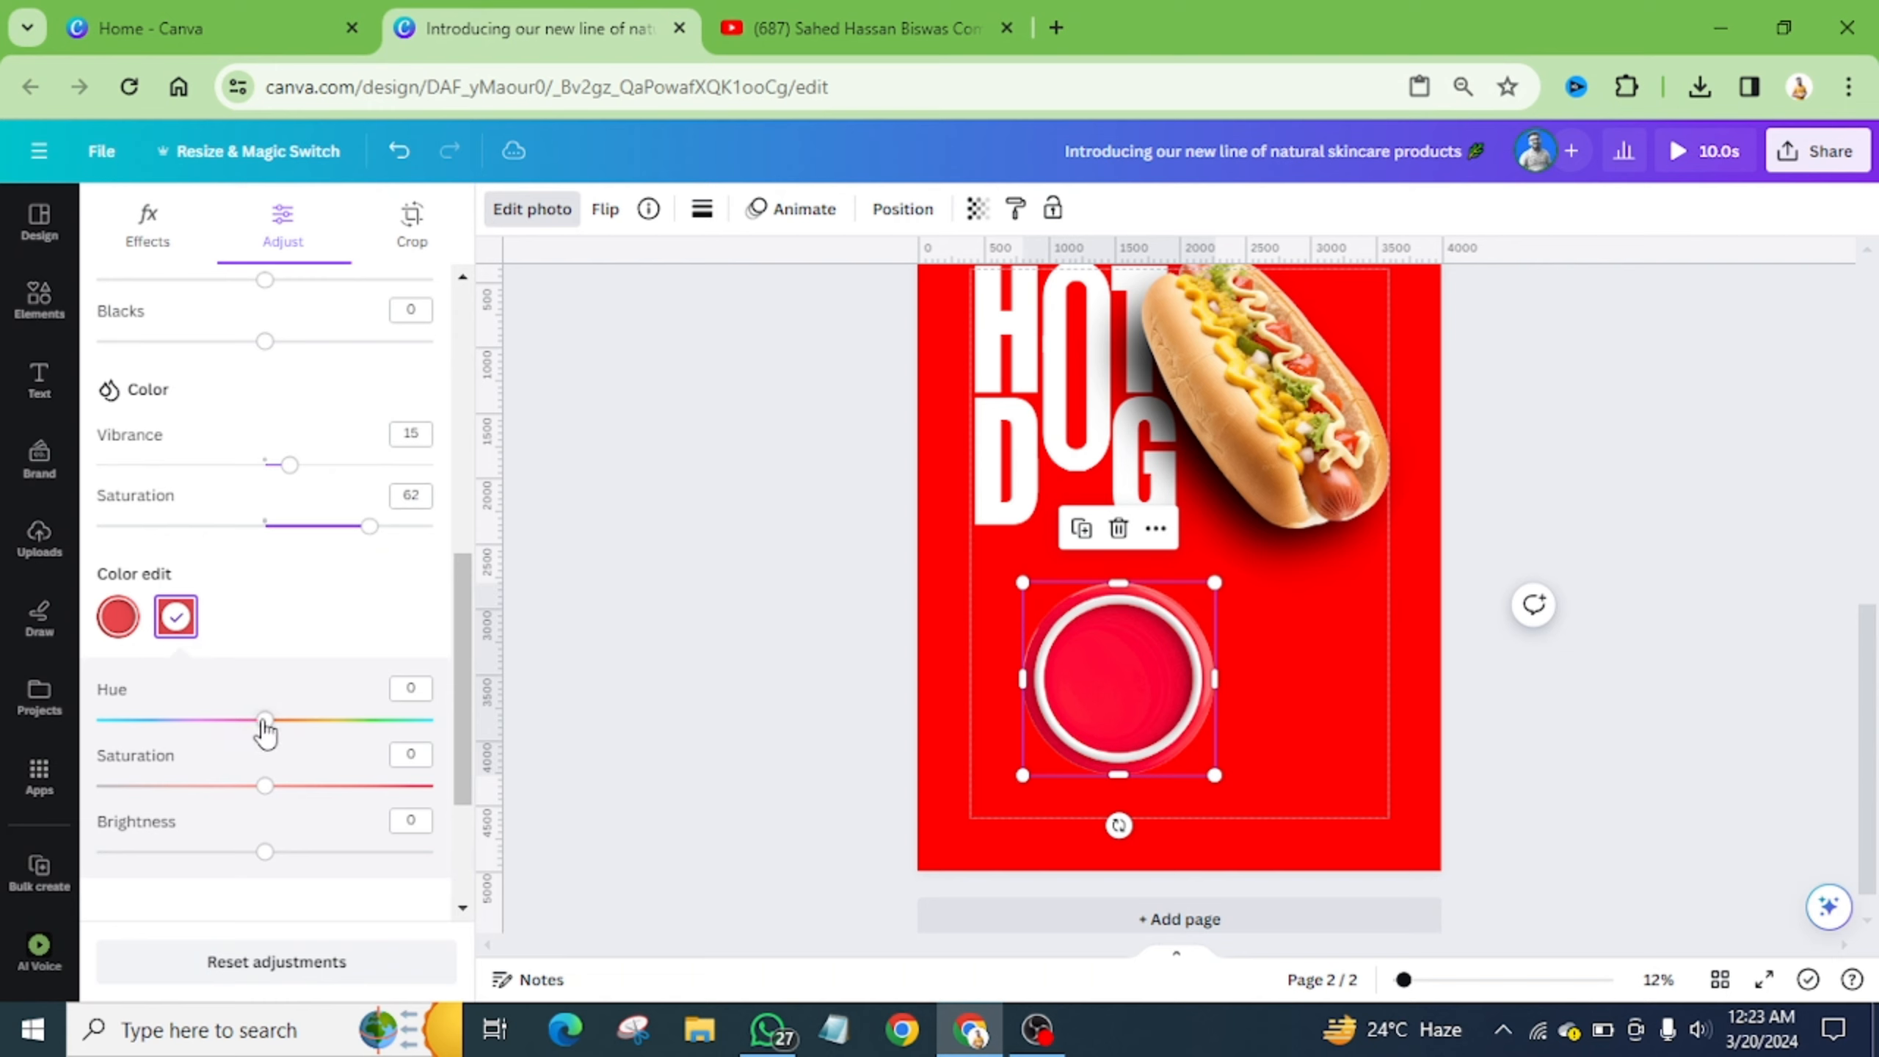
mouse_move(266, 719)
mouse_down()
mouse_move(297, 719)
mouse_move(271, 721)
mouse_up()
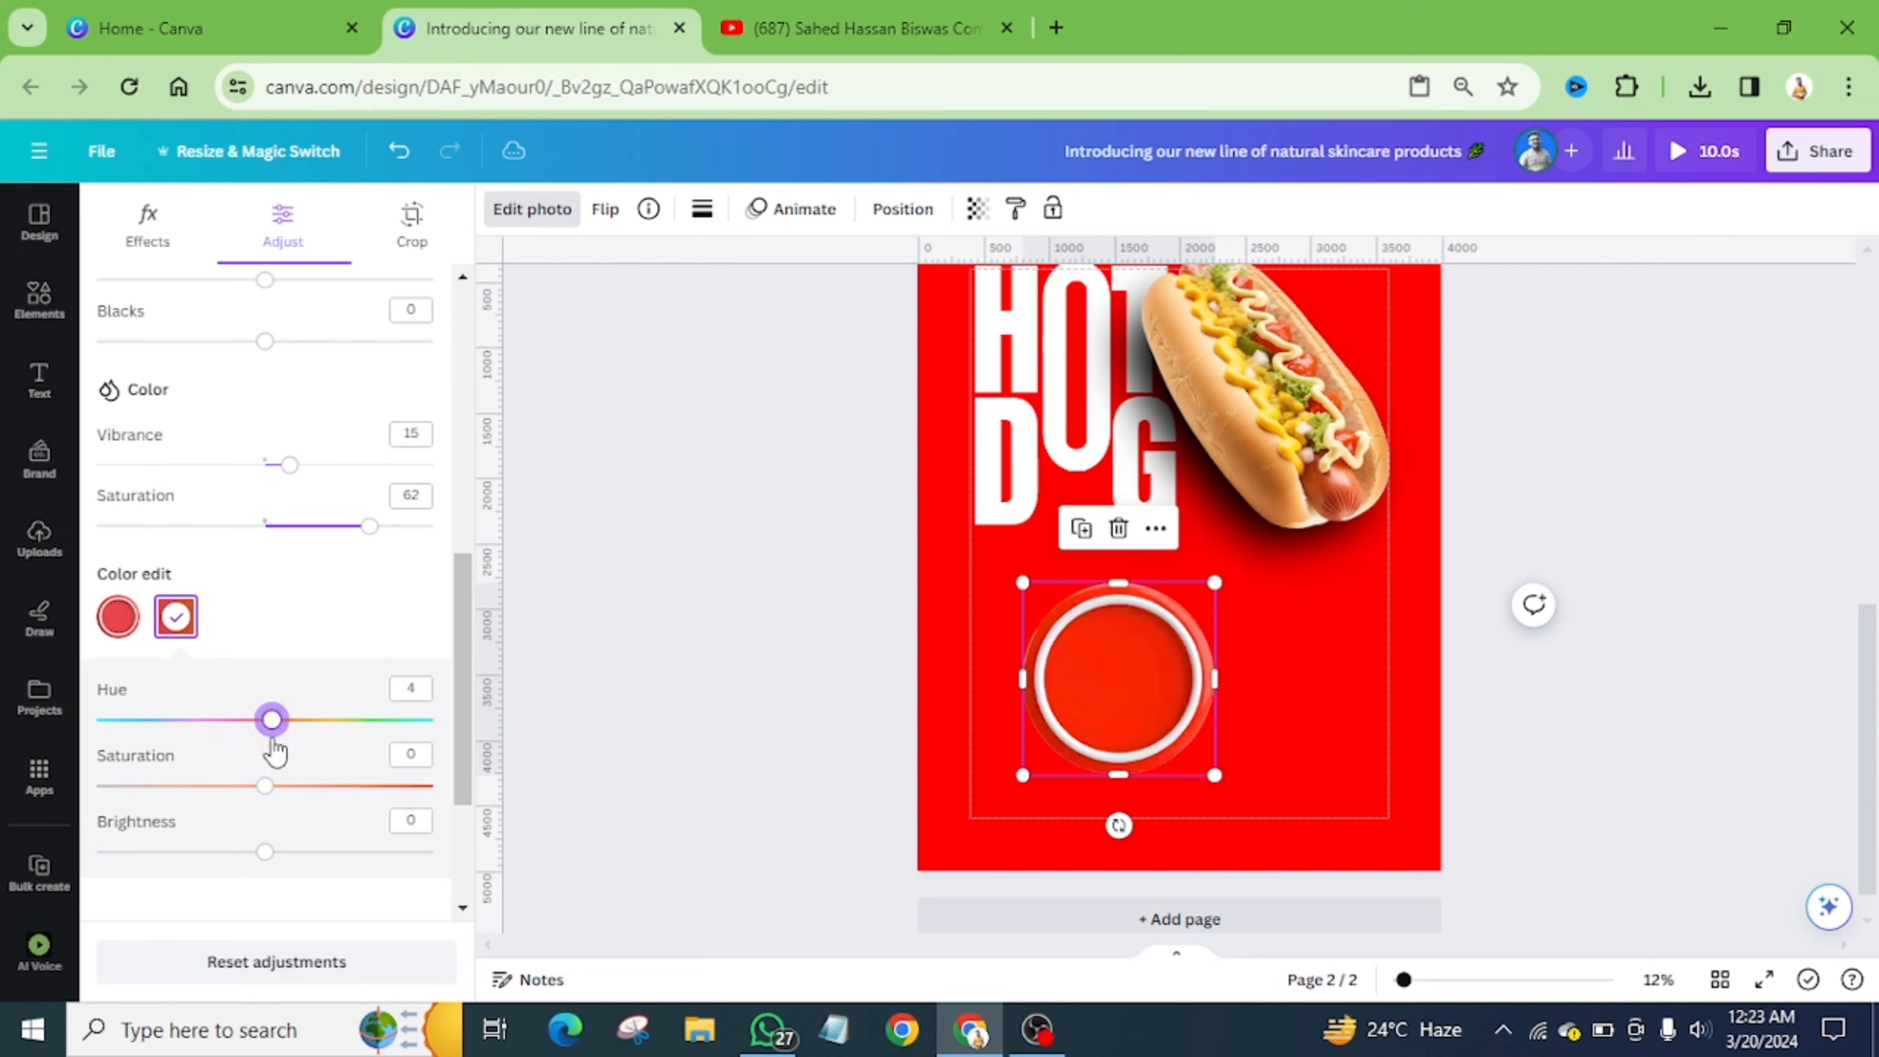
click(273, 749)
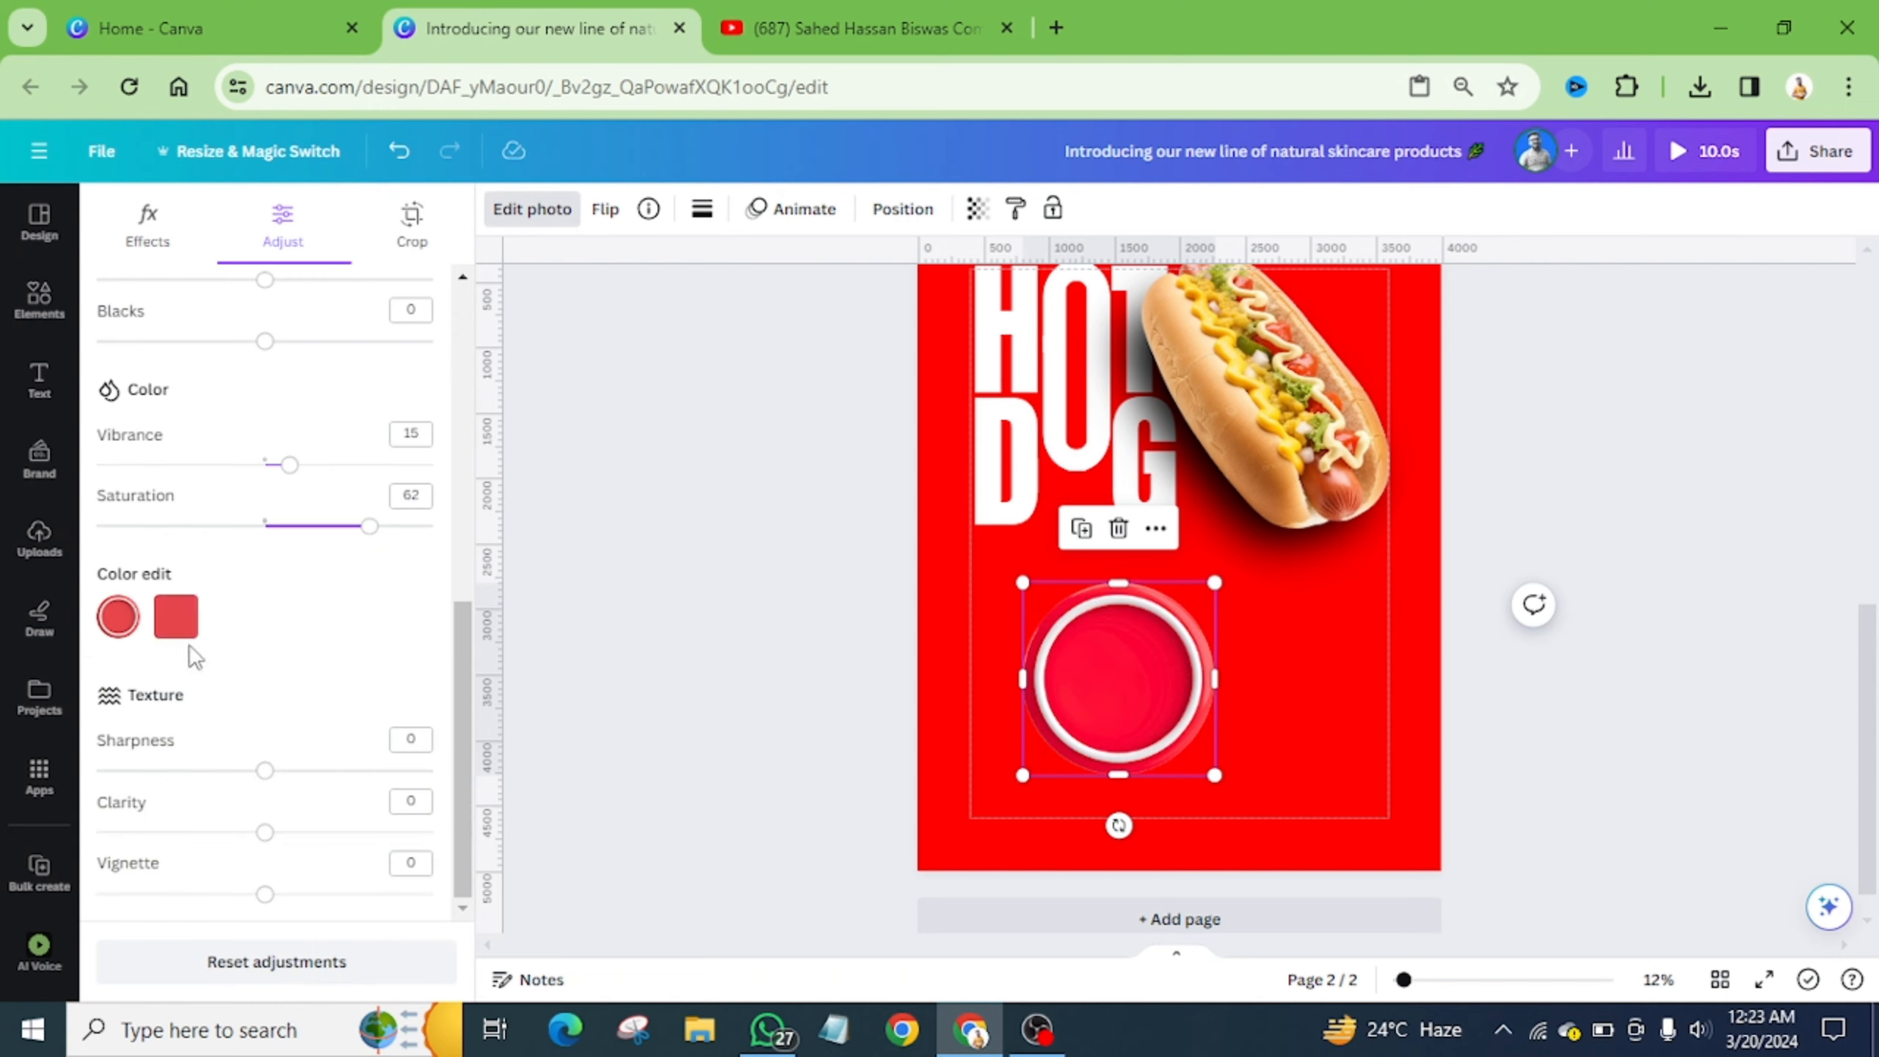
click(176, 615)
mouse_move(265, 719)
mouse_down()
mouse_move(297, 719)
mouse_move(270, 719)
mouse_up()
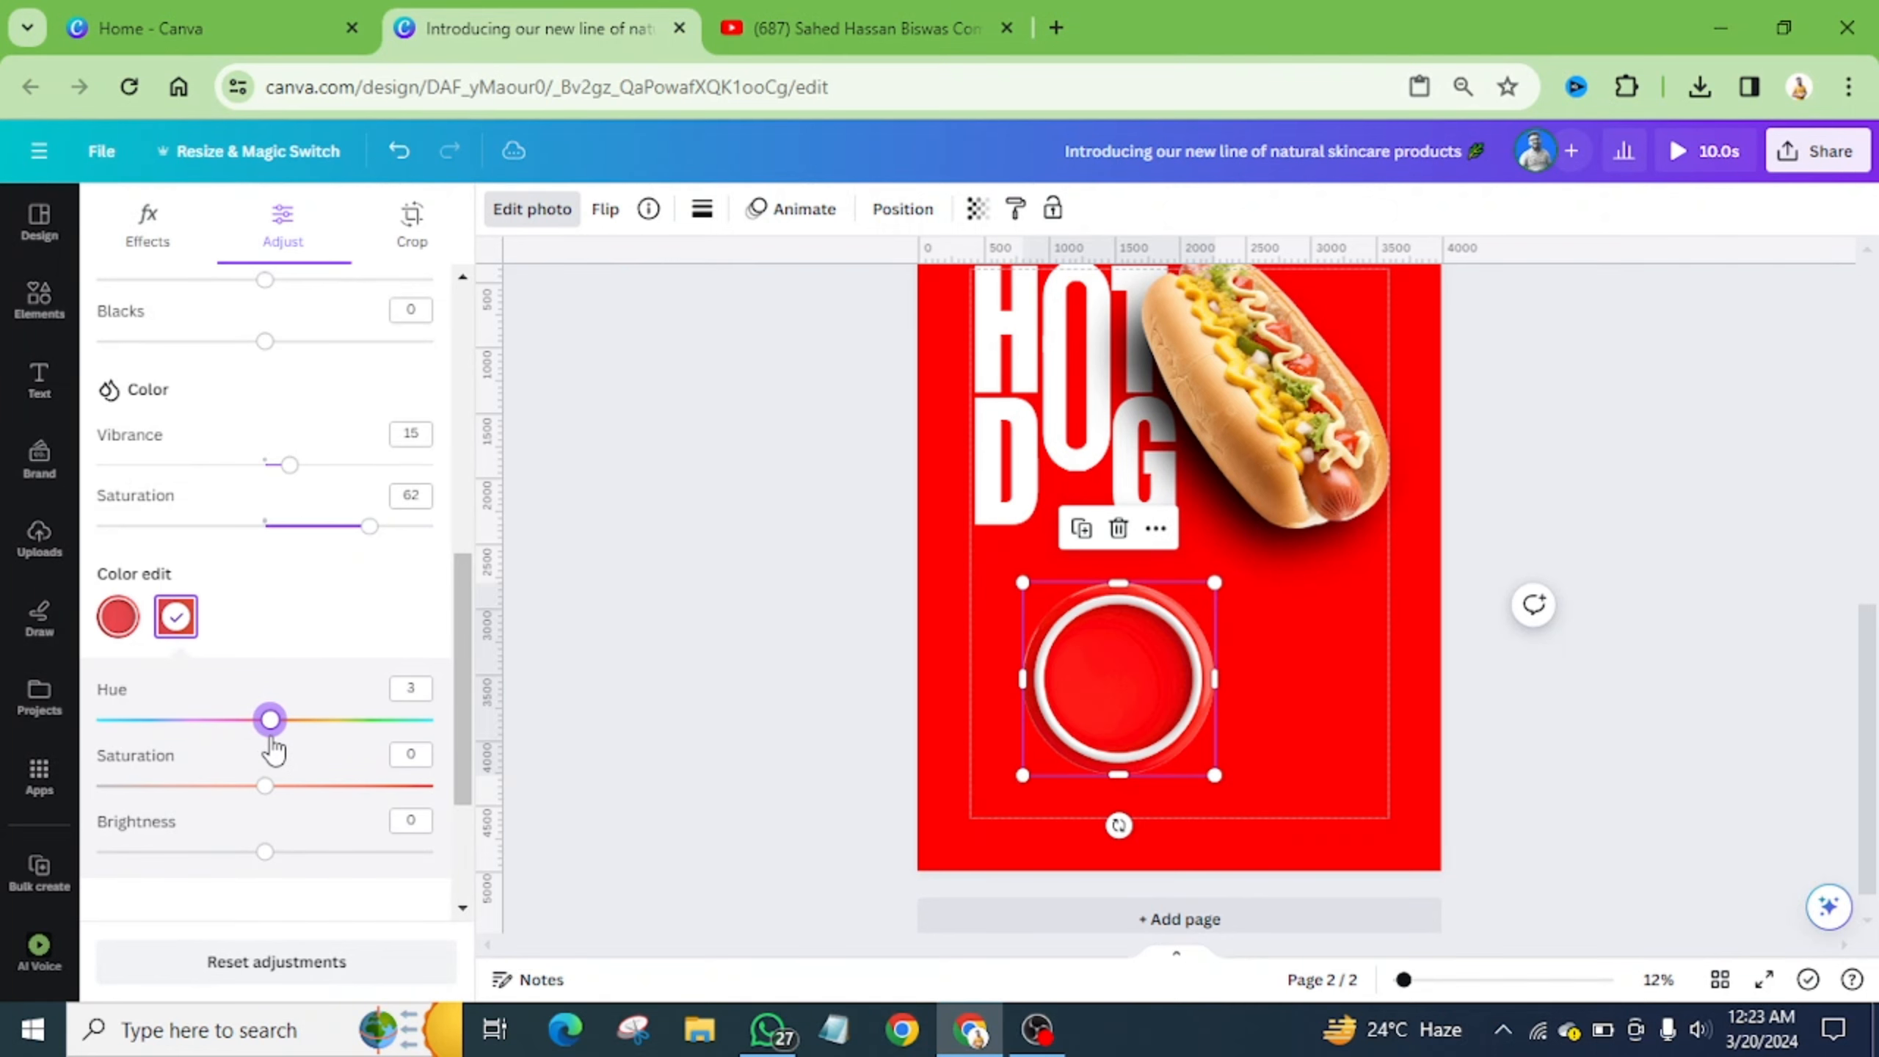
click(1318, 719)
click(1186, 700)
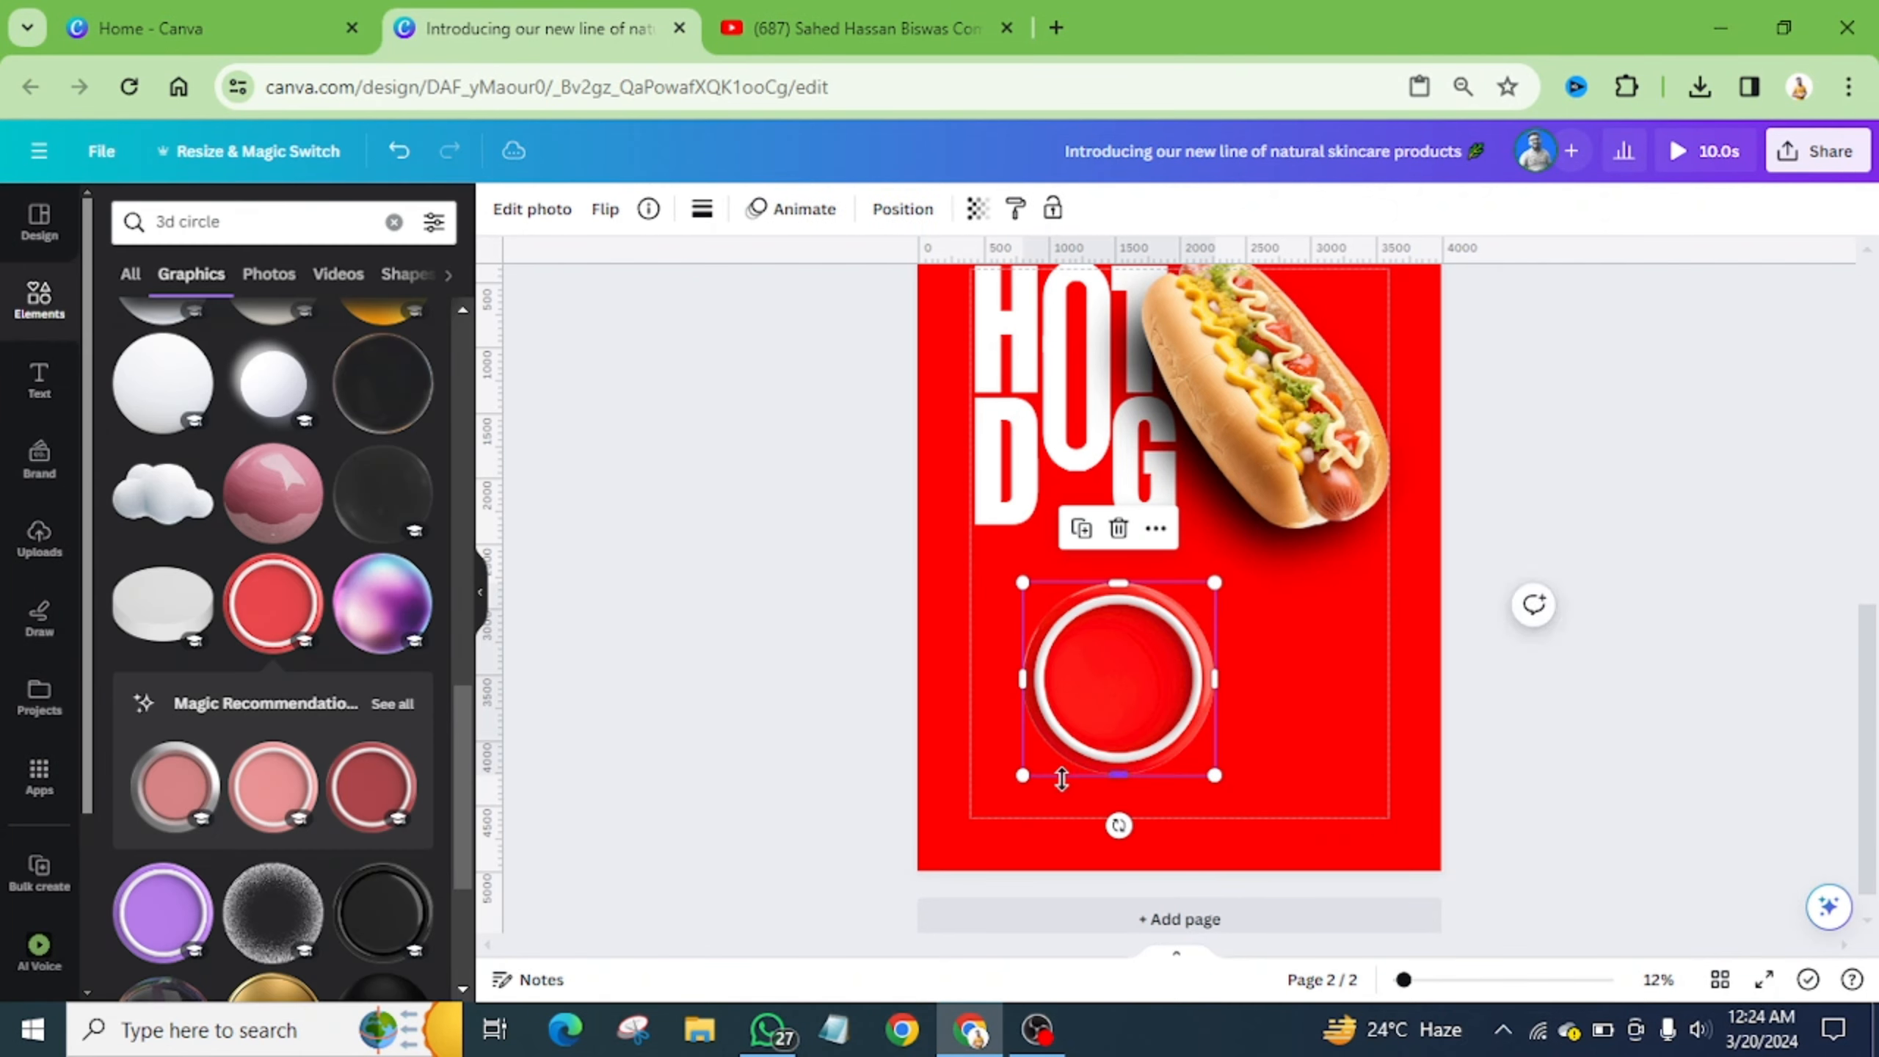
- Shrink the red ring and place it over the hot dog's top-right end, like page 1's badge
drag(1022, 775, 1076, 720)
scroll(1334, 766, up, 2)
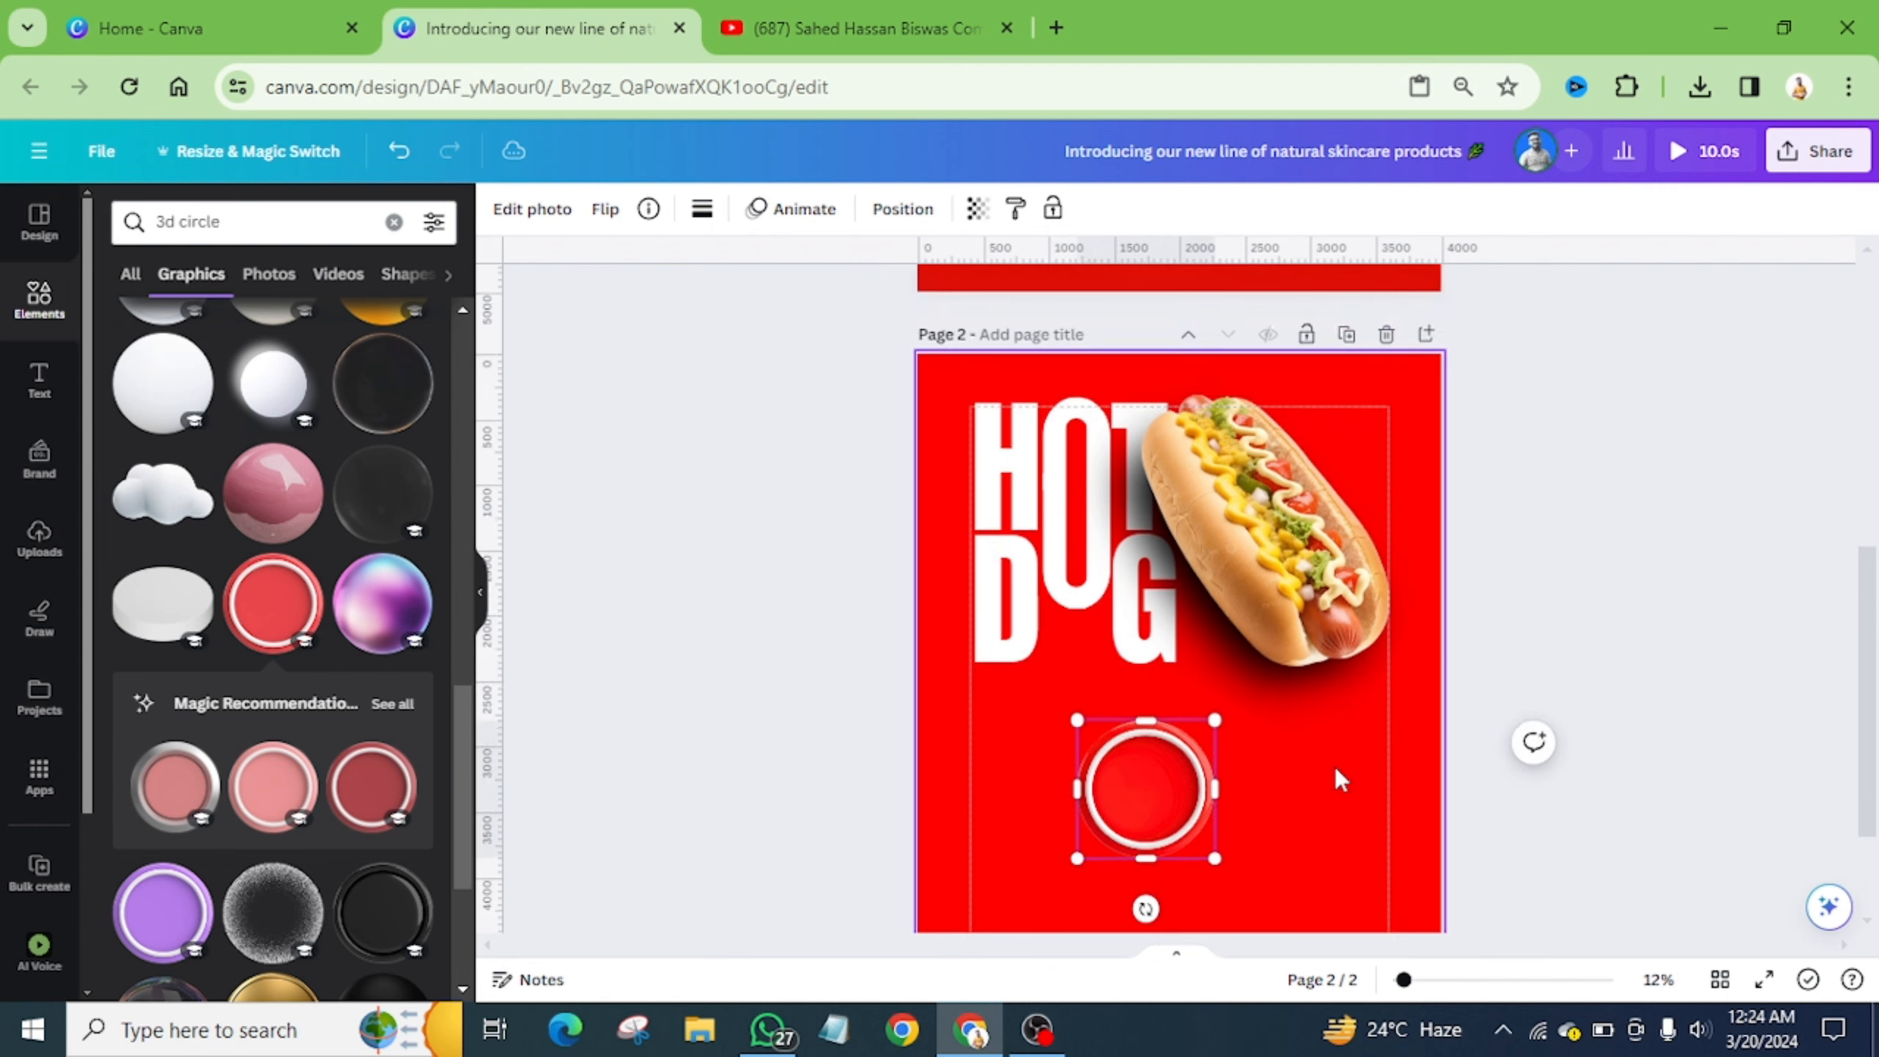
drag(1145, 786, 1333, 452)
drag(1267, 511, 1288, 496)
drag(1371, 432, 1359, 440)
scroll(1371, 524, up, 5)
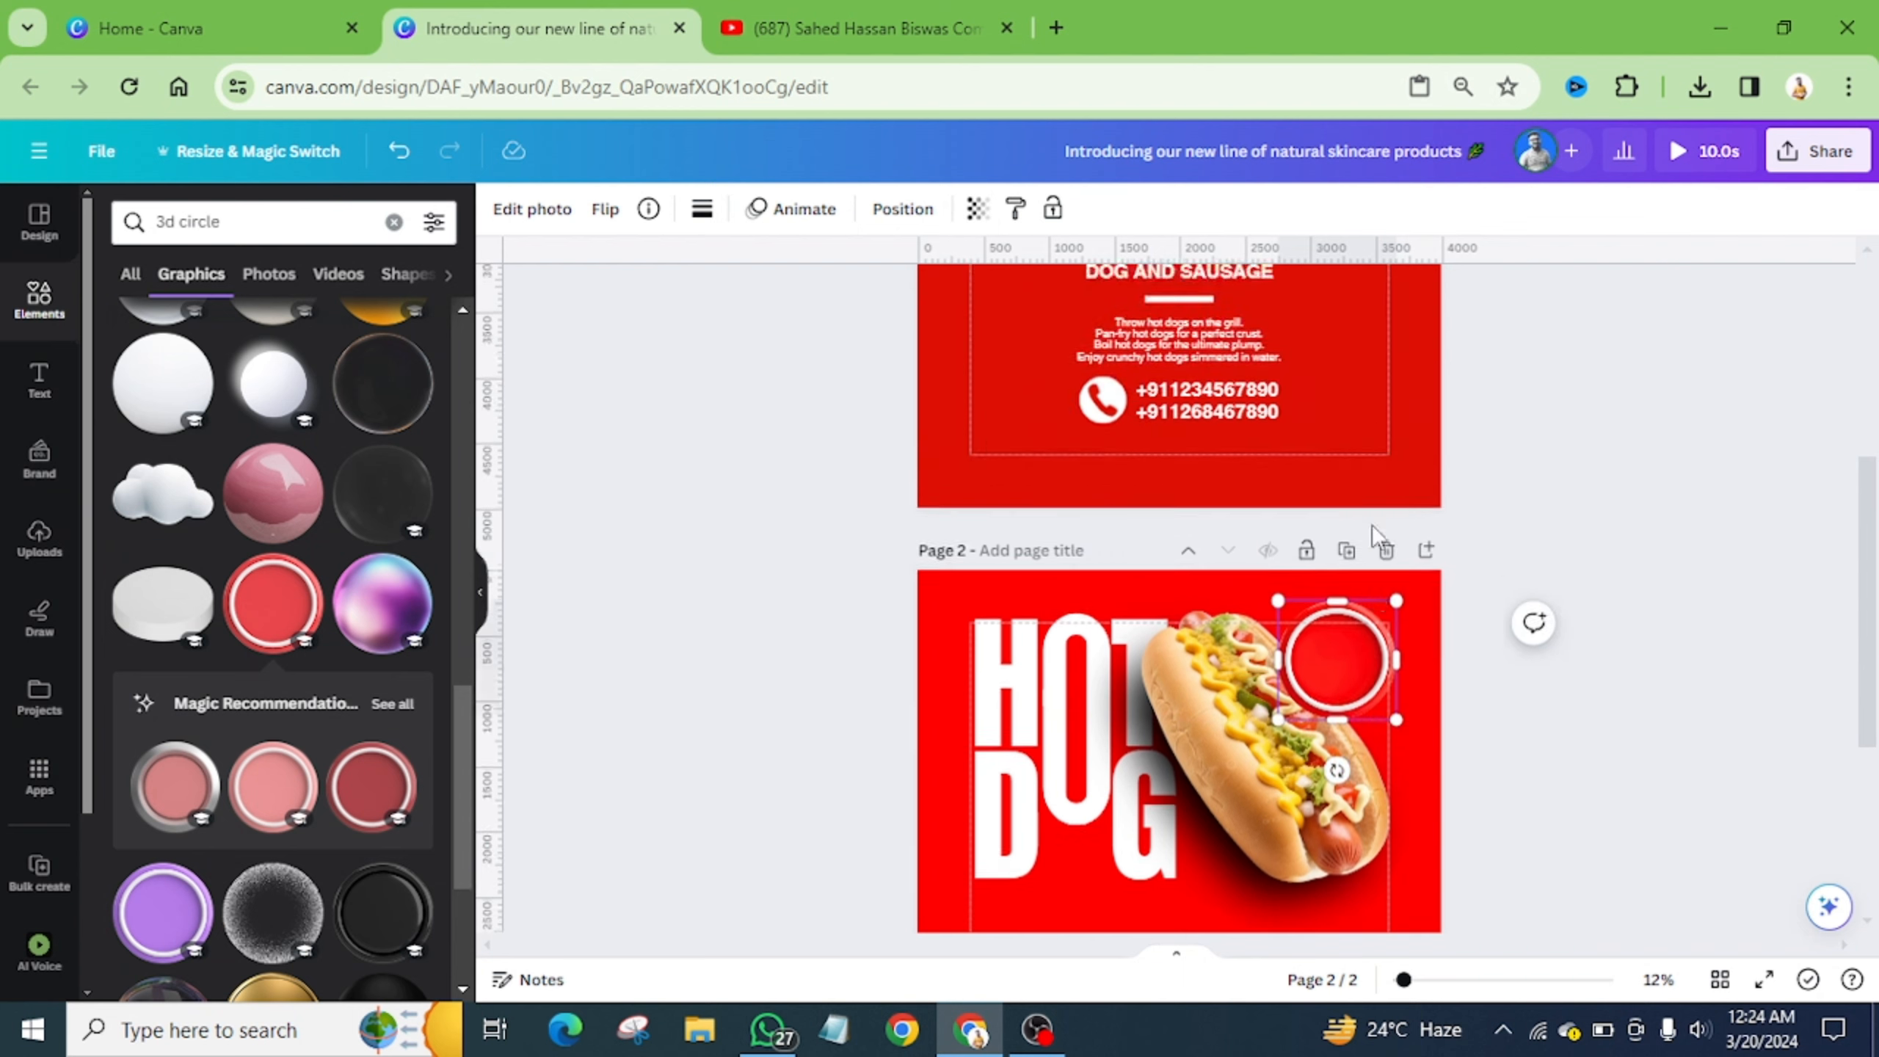
scroll(1347, 371, up, 1)
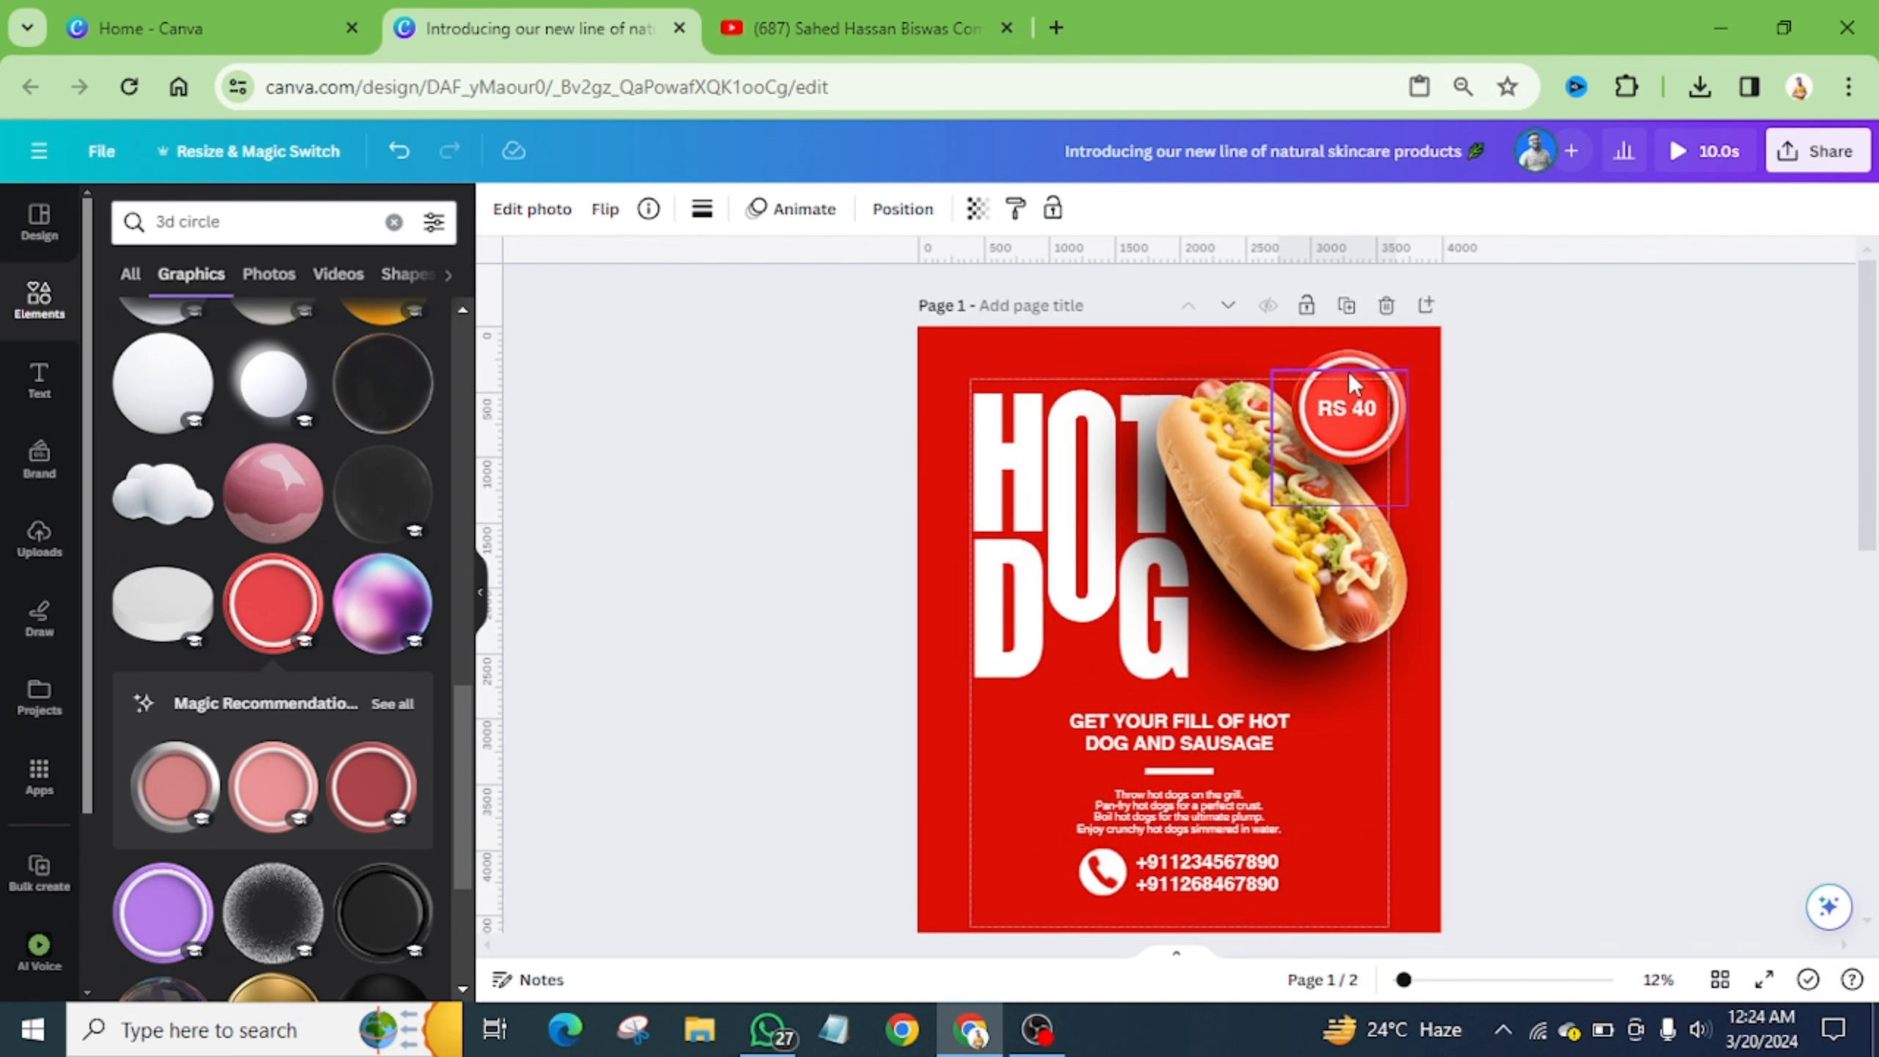
scroll(1347, 372, down, 5)
scroll(1342, 447, down, 3)
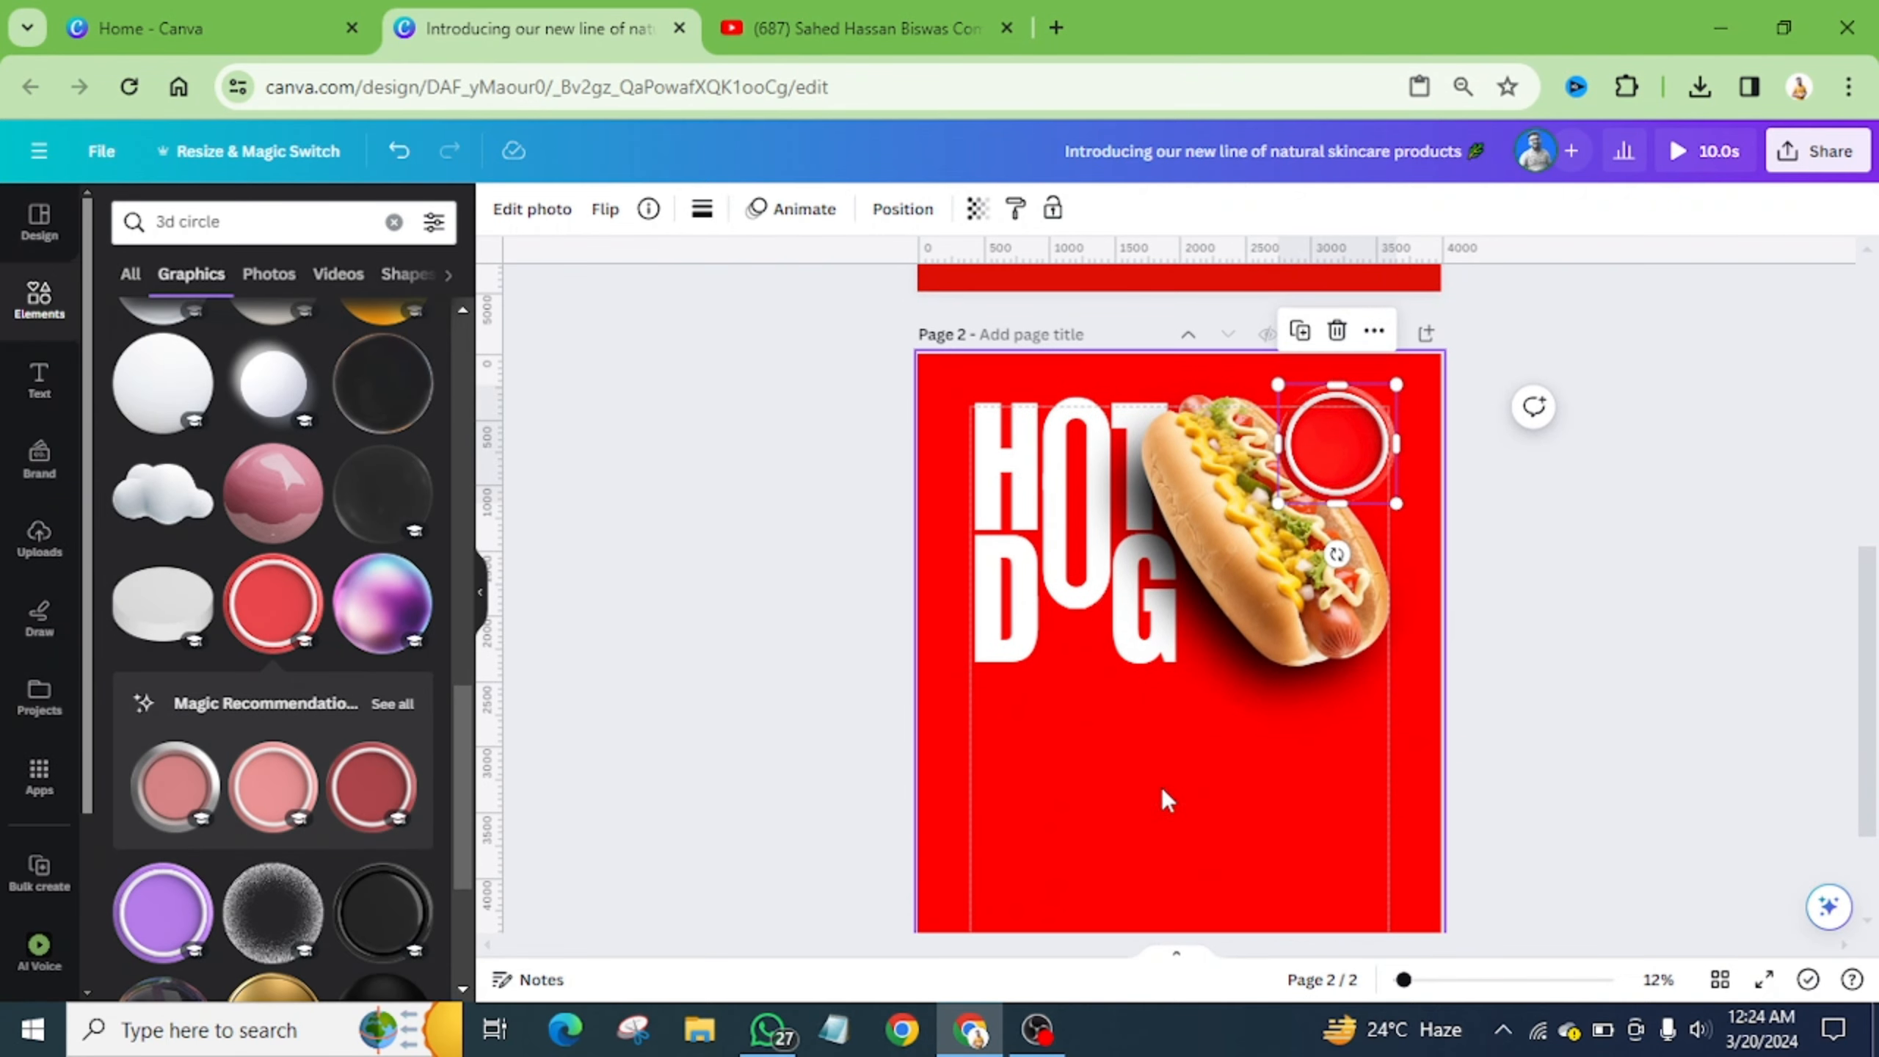
click(1161, 787)
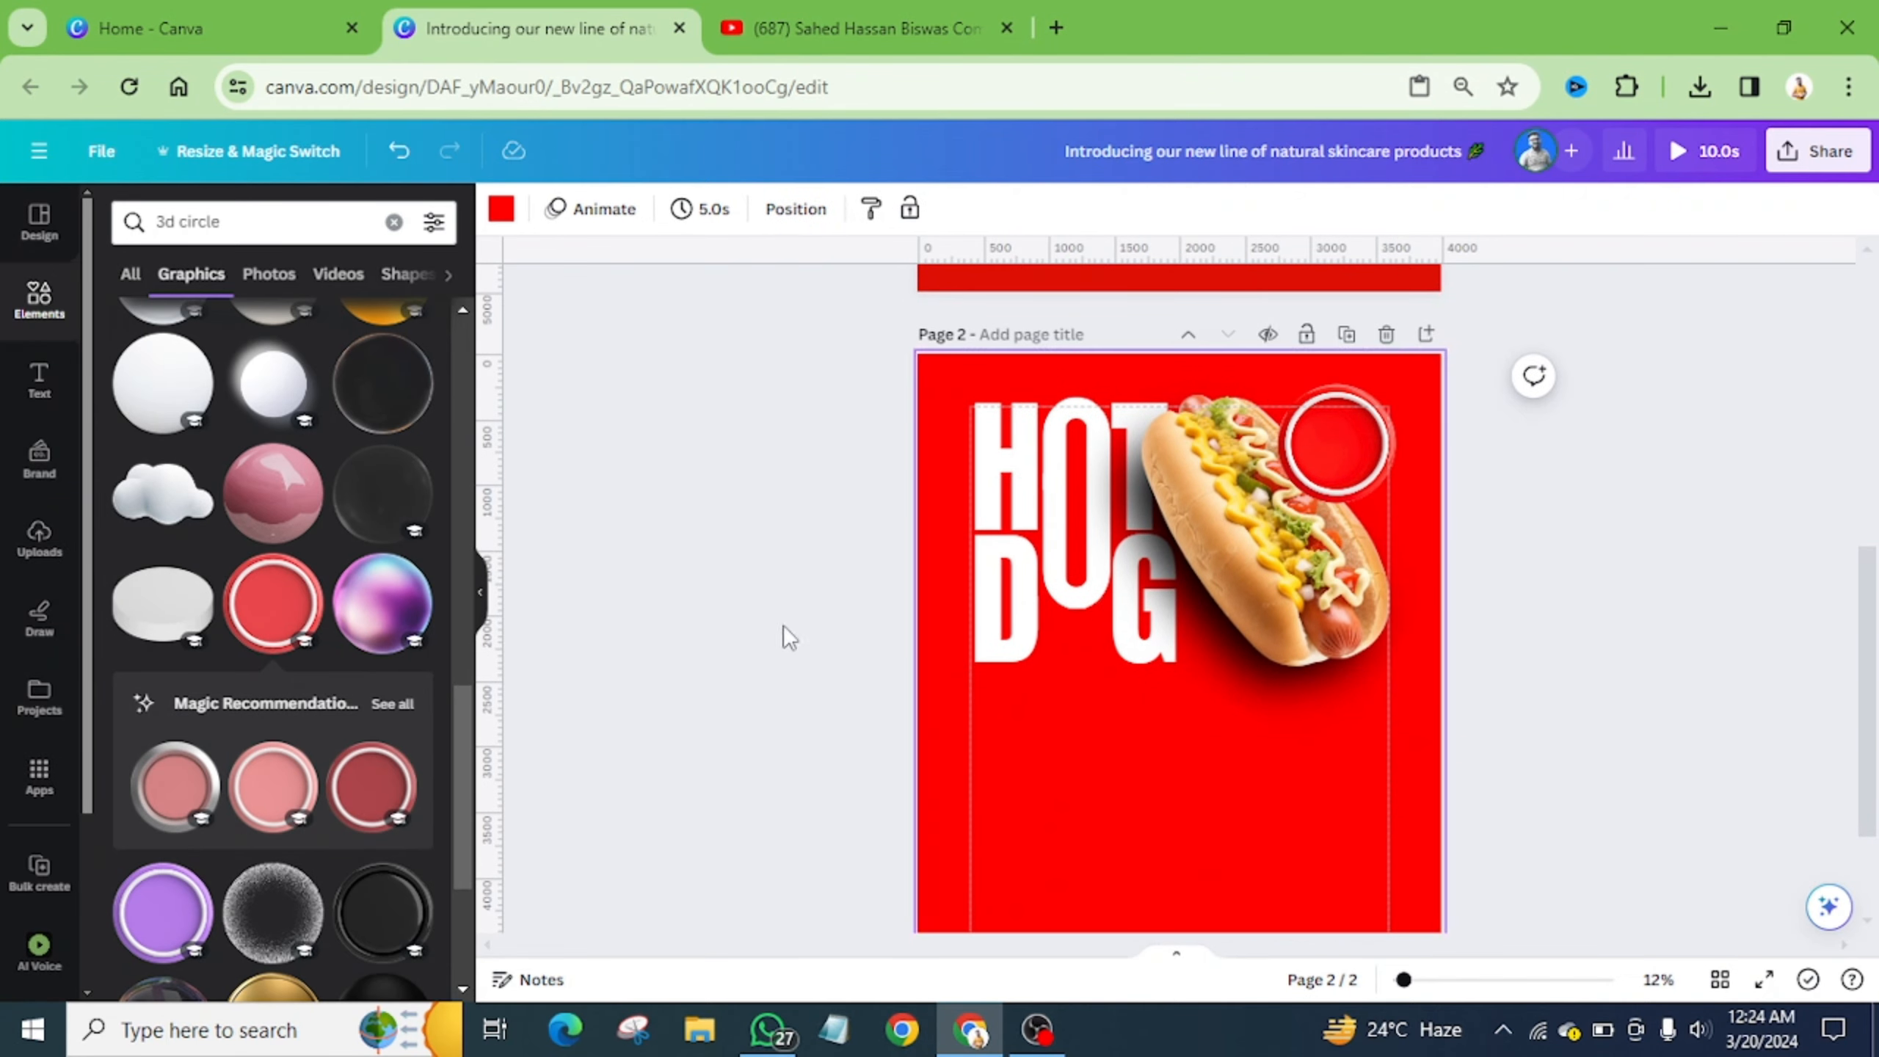
- Add a text box on page 2 reading 'rs 40'
click(37, 398)
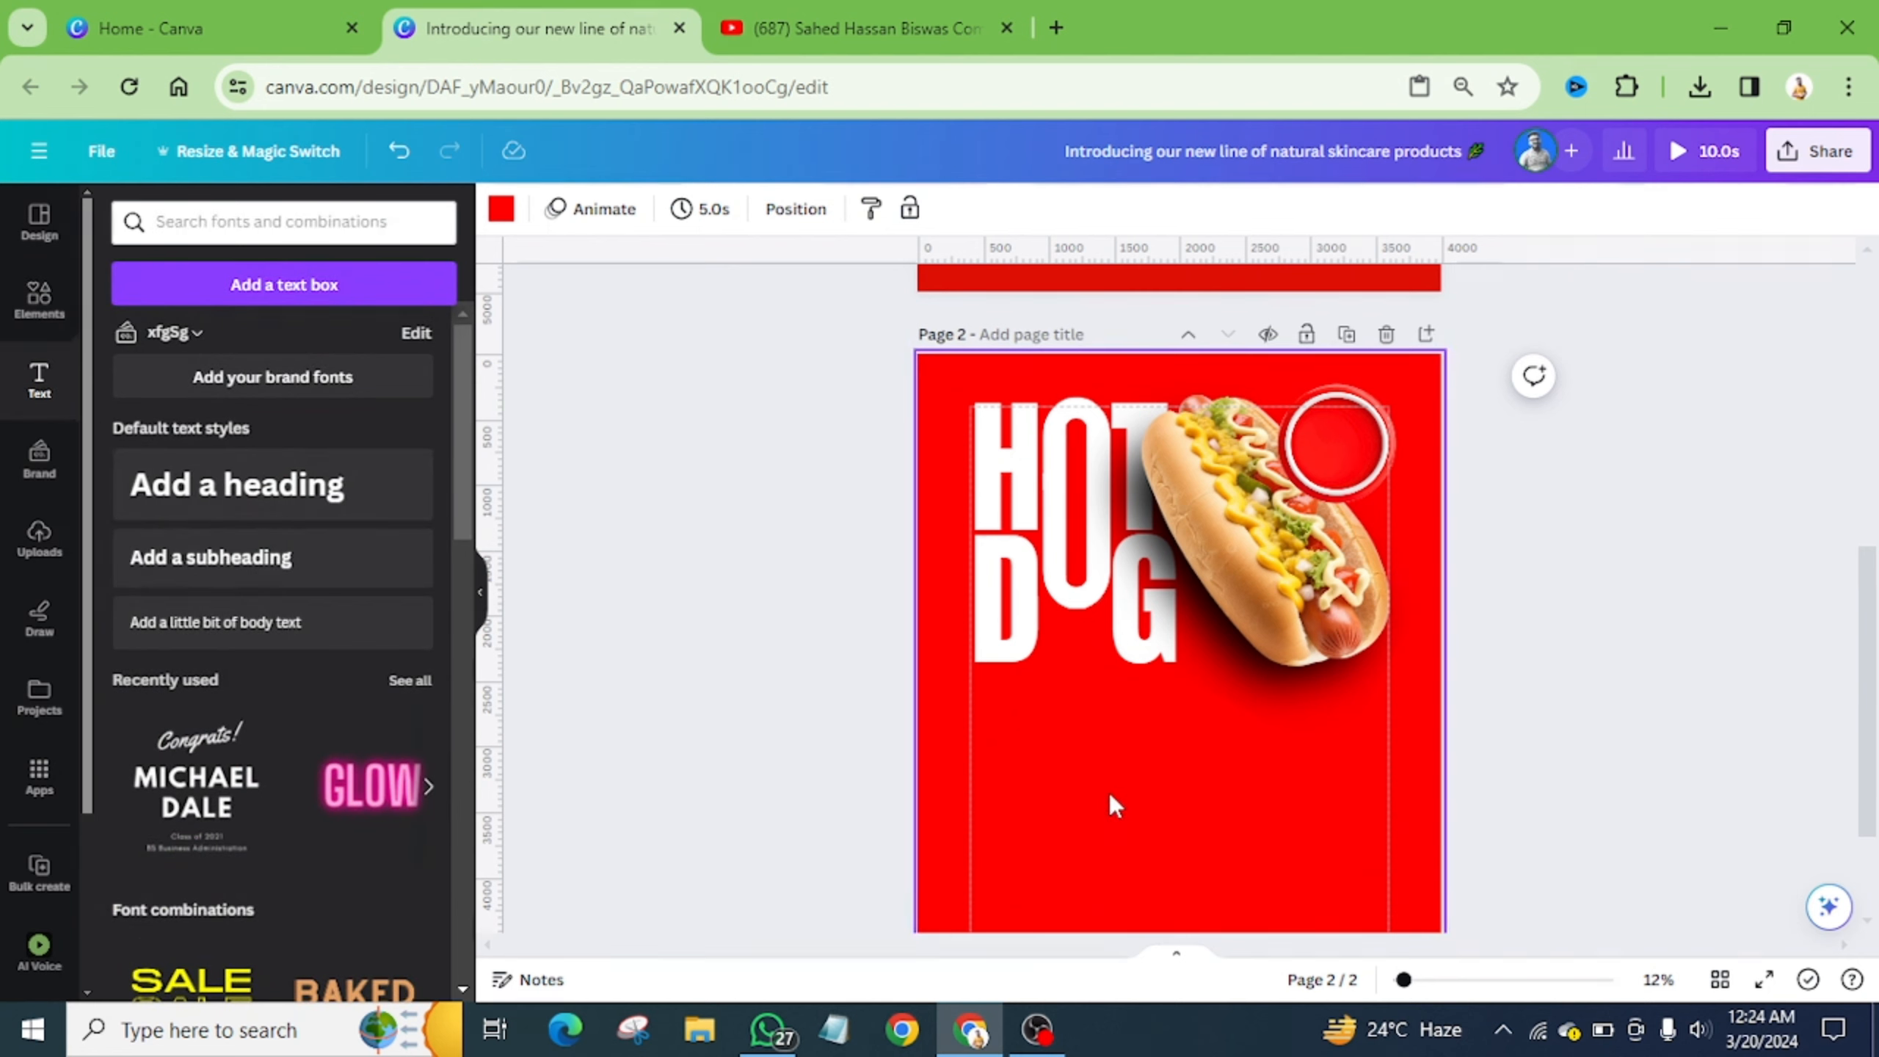
key(t)
drag(1203, 703, 1163, 818)
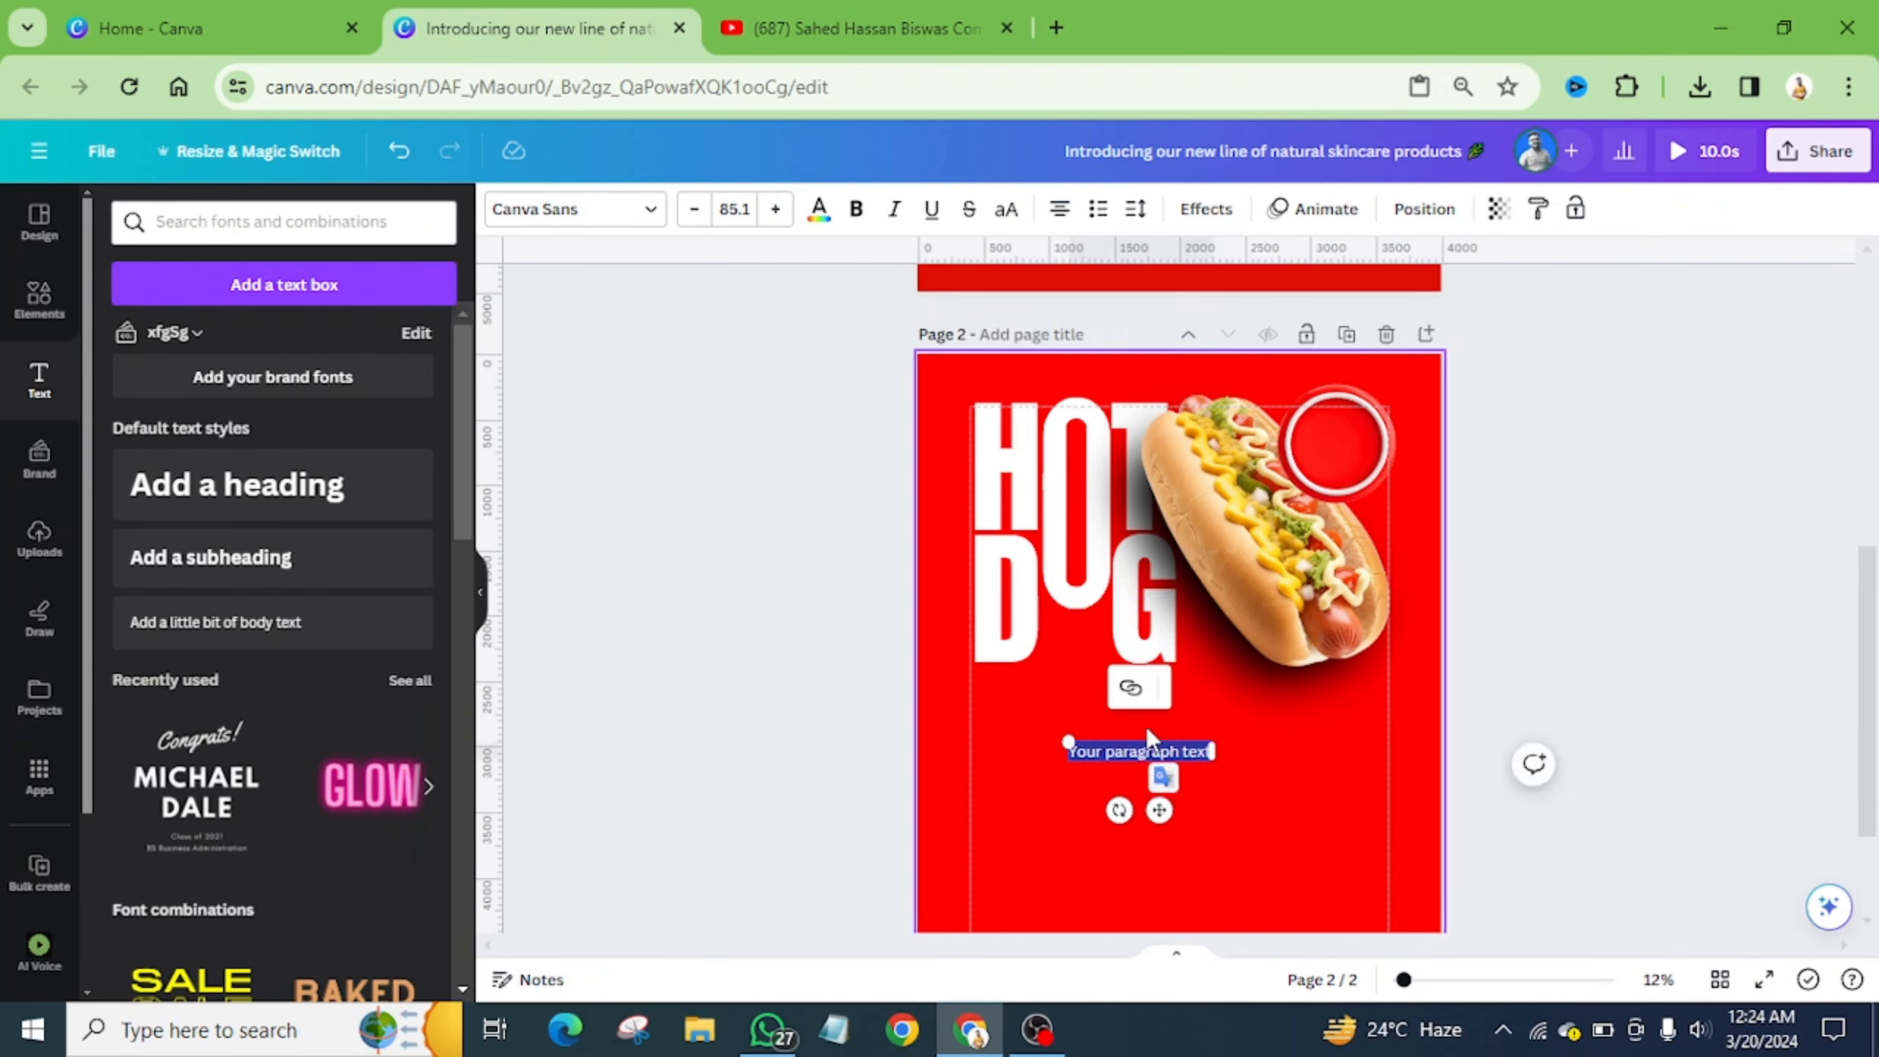
key(BackSpace)
text(rs)
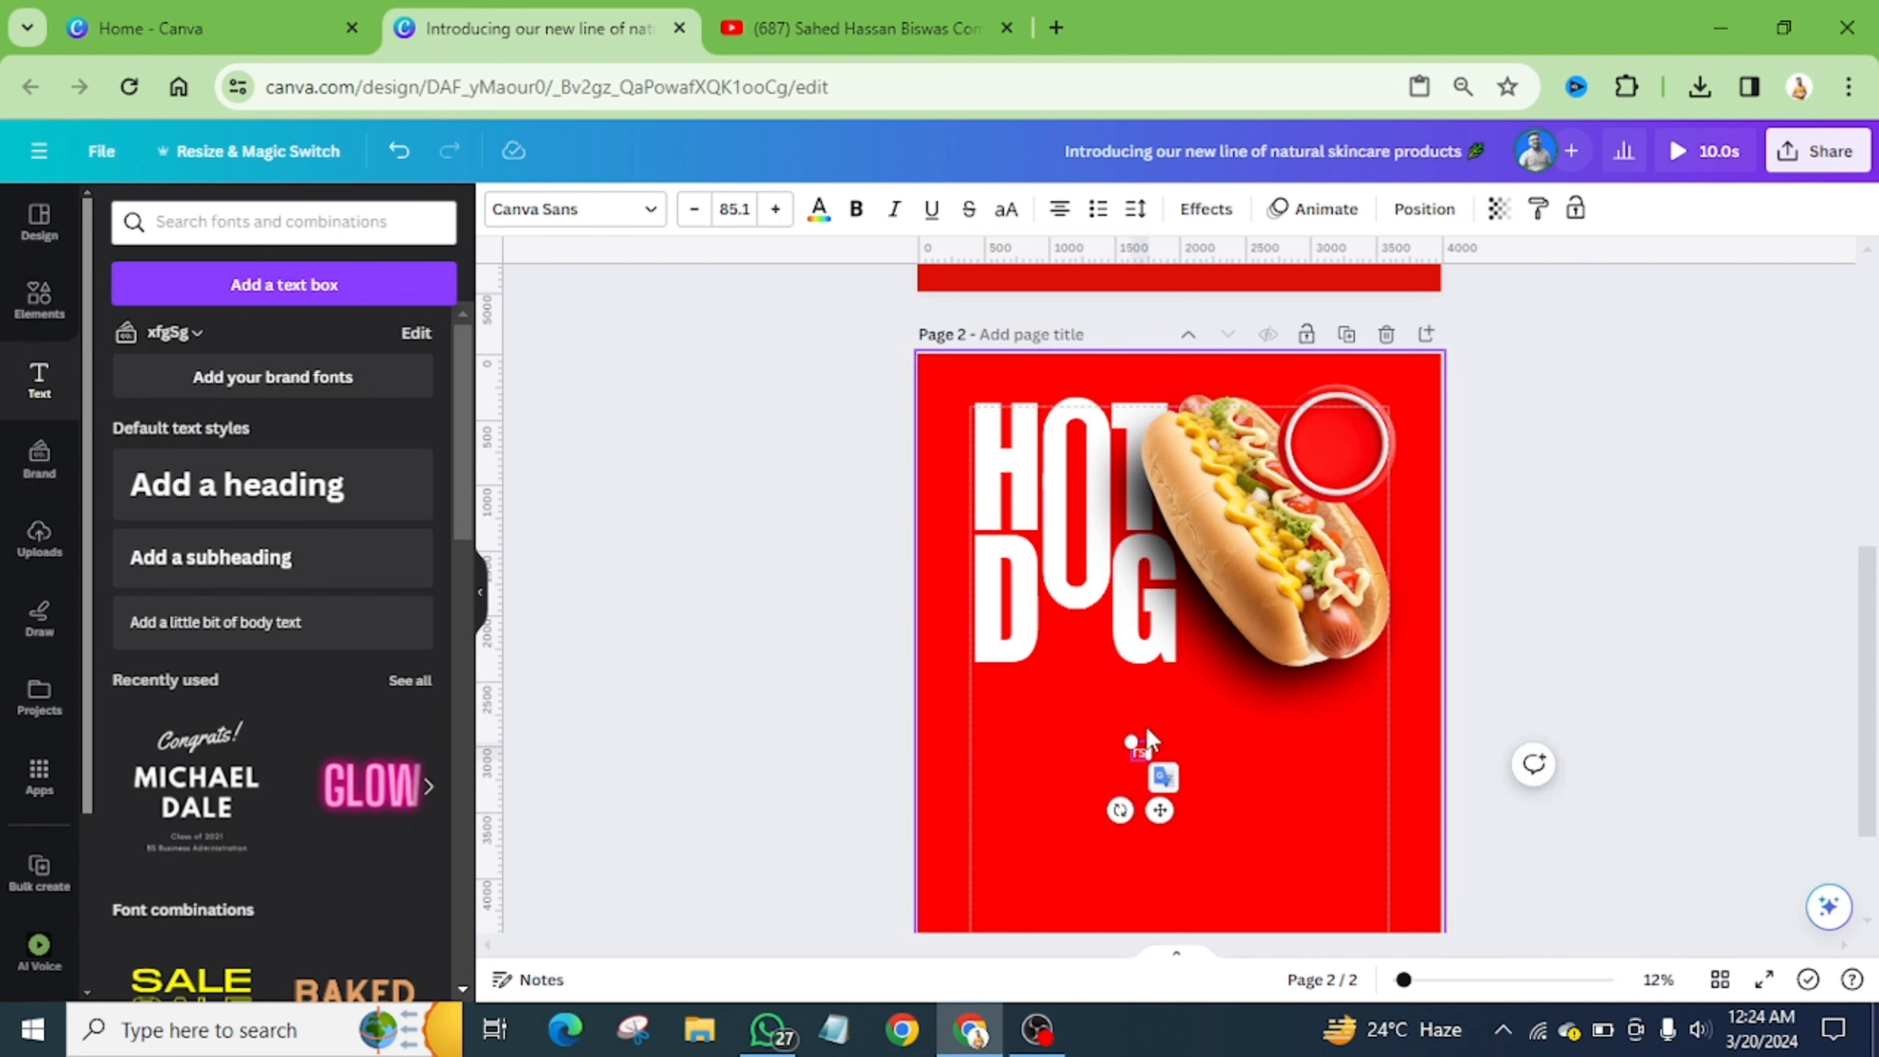
text( 40)
click(1218, 799)
click(1141, 758)
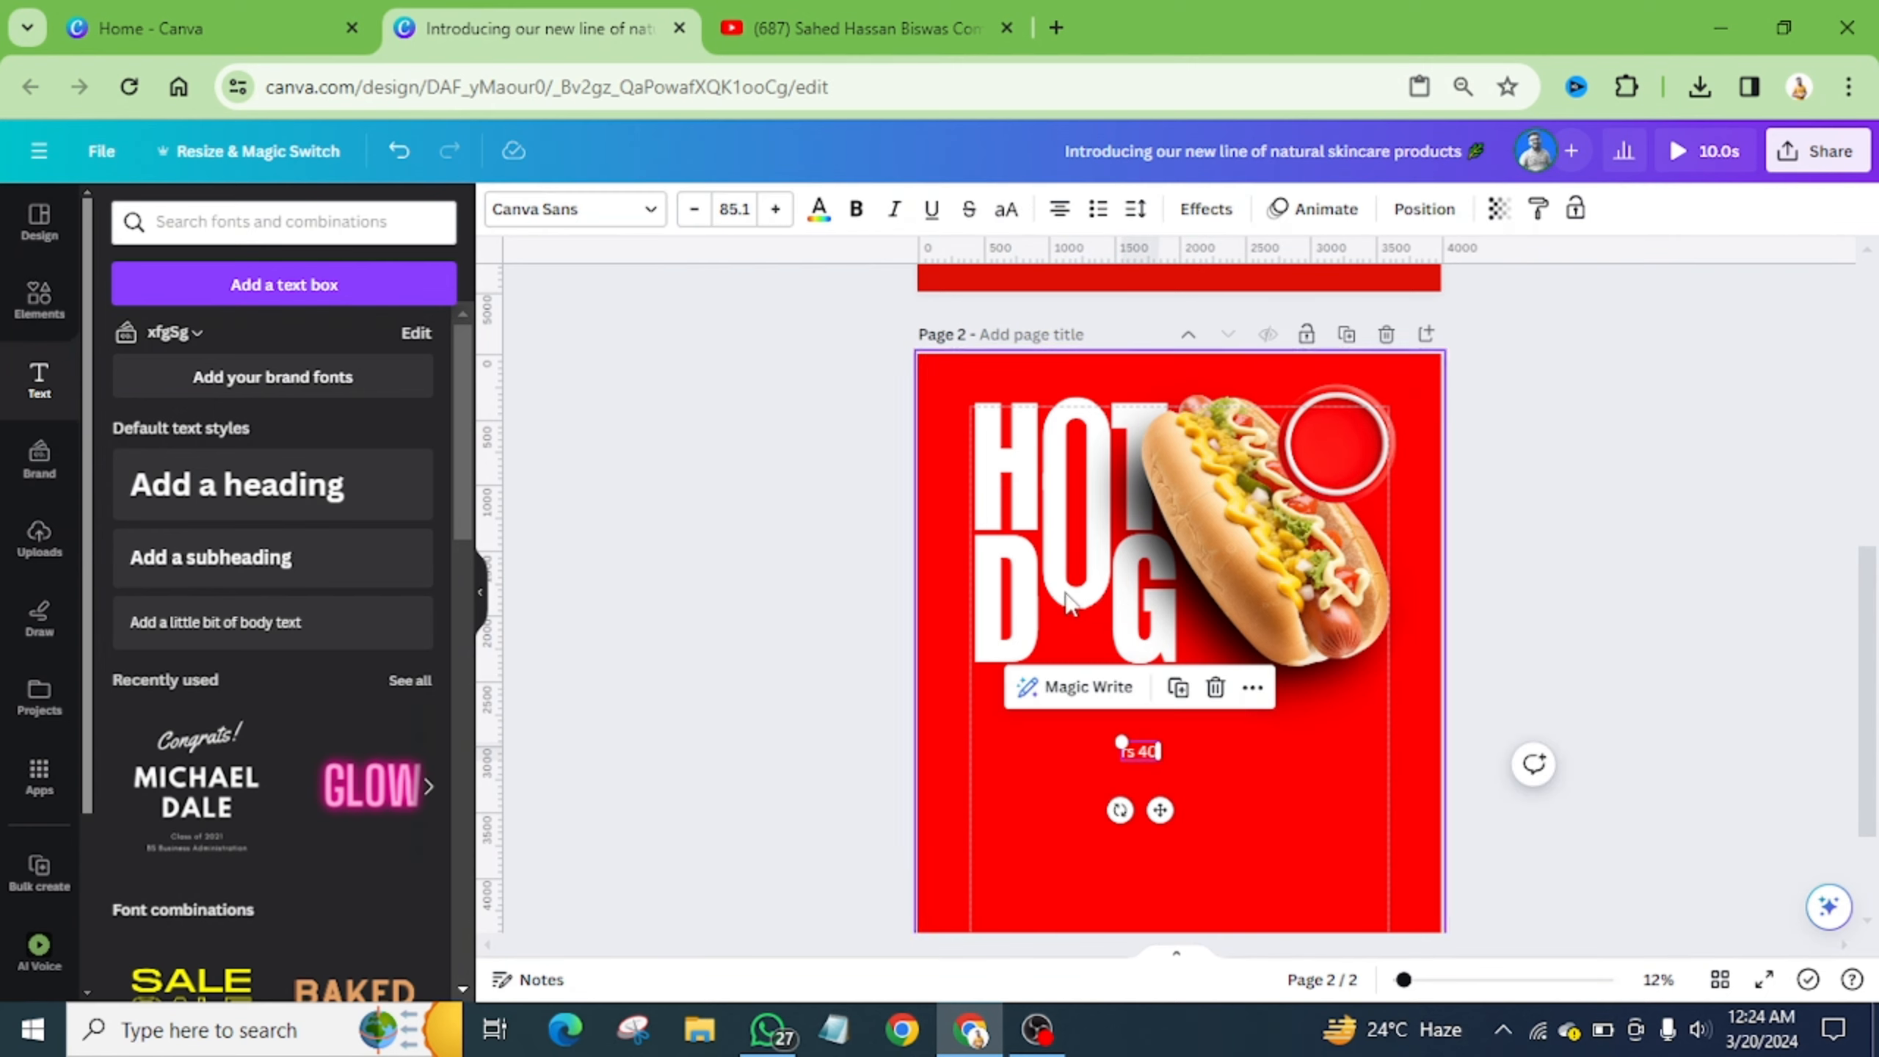
- Make the RS 40 text uppercase, bold, larger, in Helvetica World
click(1006, 211)
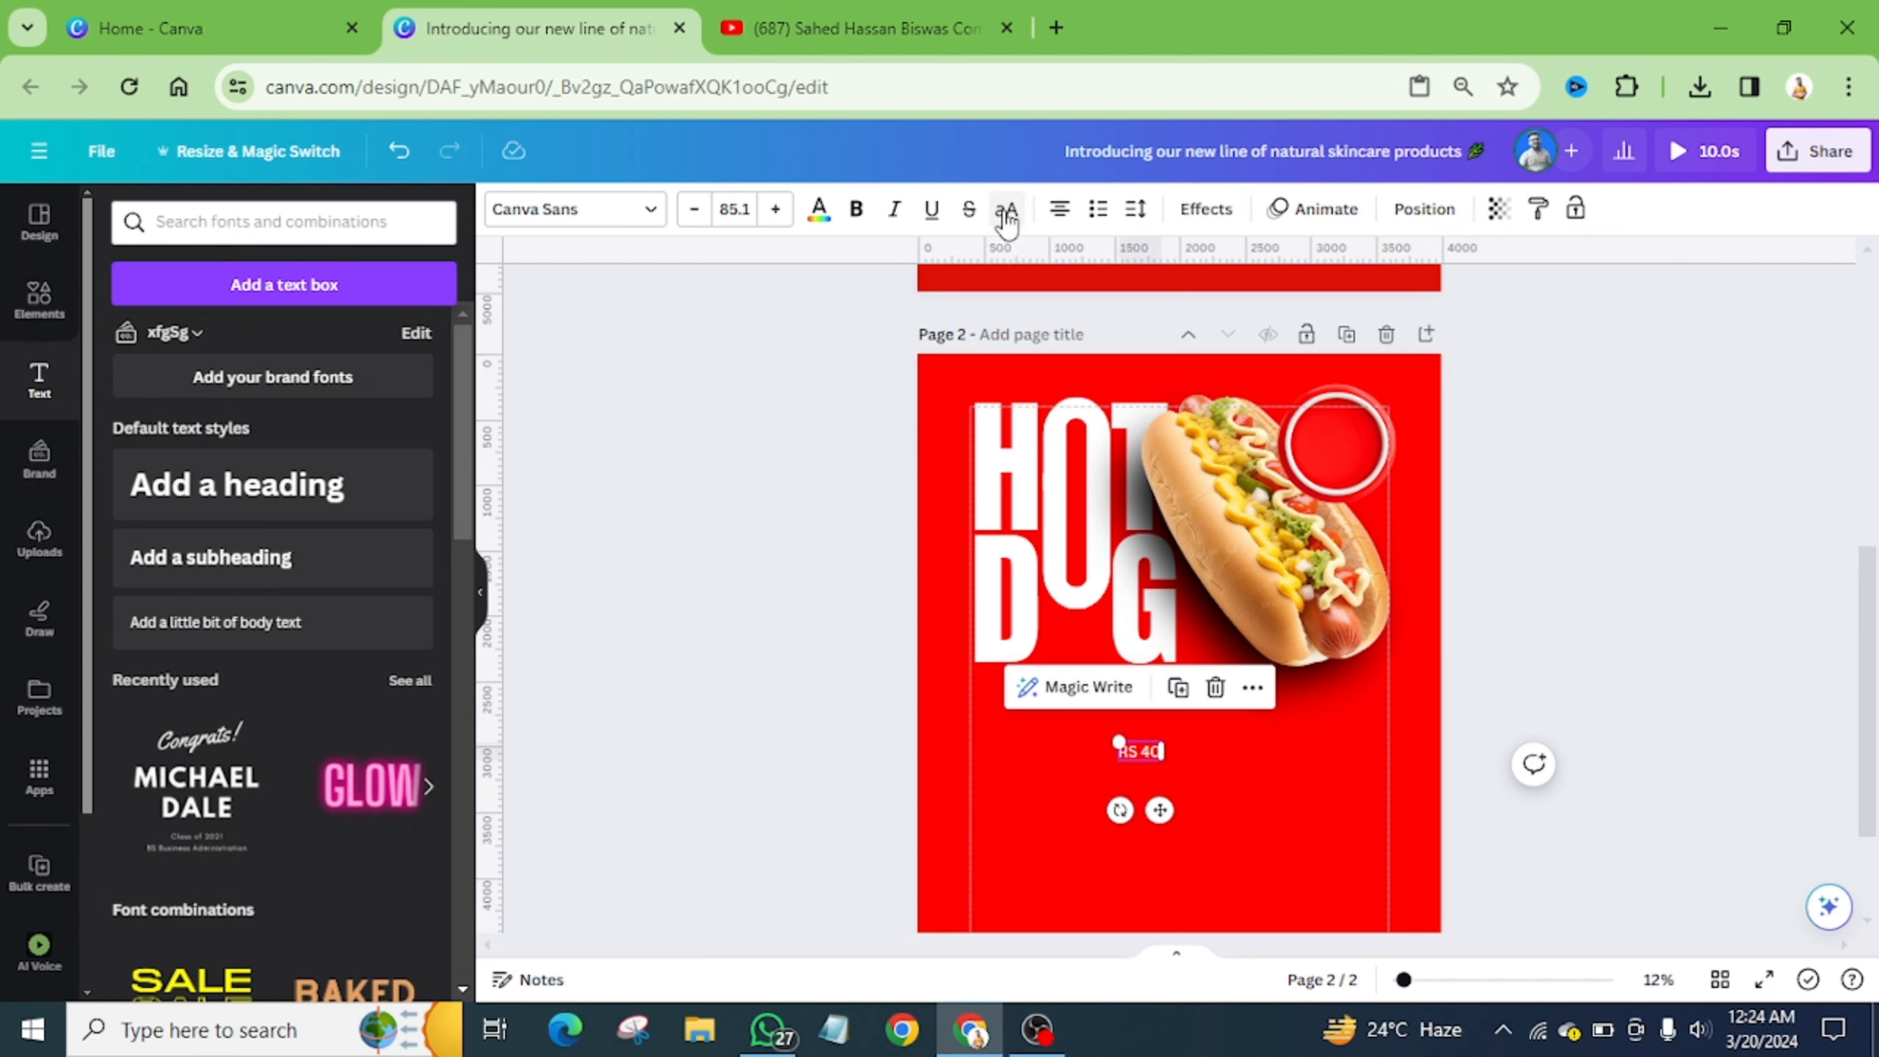
click(855, 209)
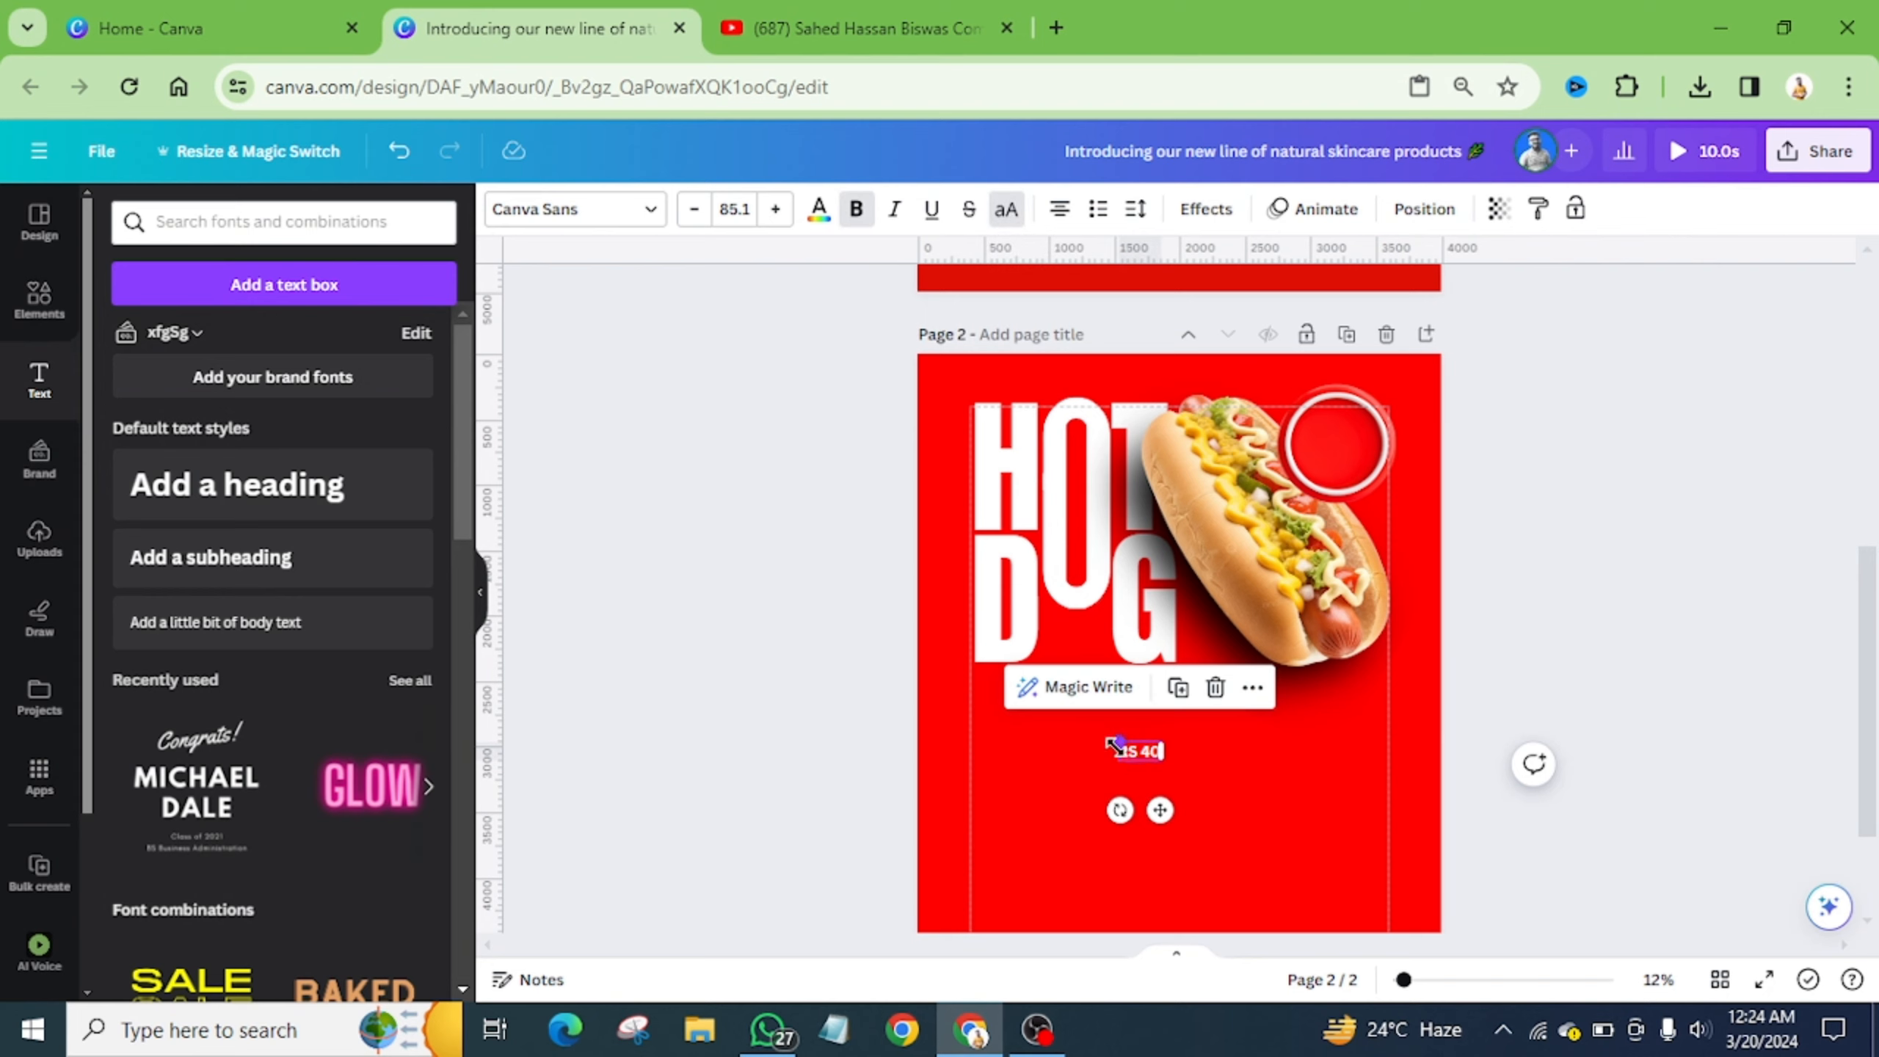
drag(1111, 743, 1071, 728)
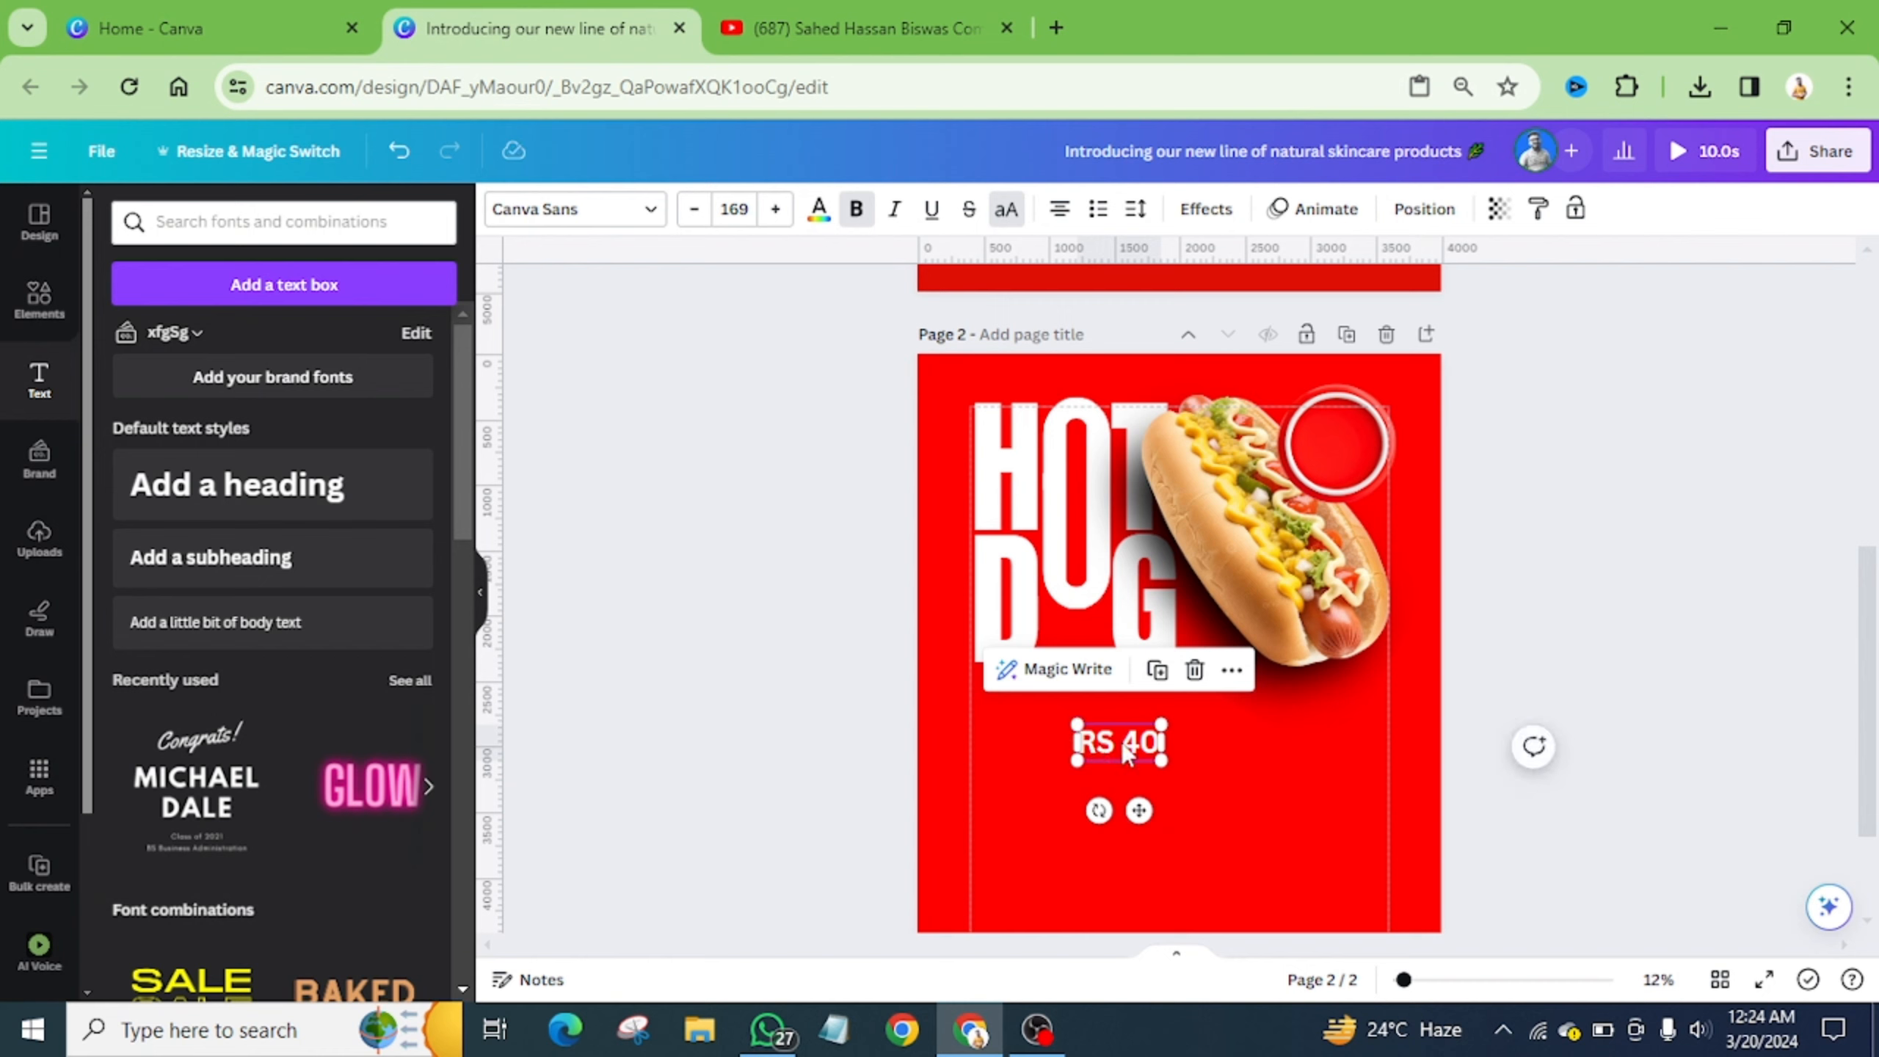
click(648, 215)
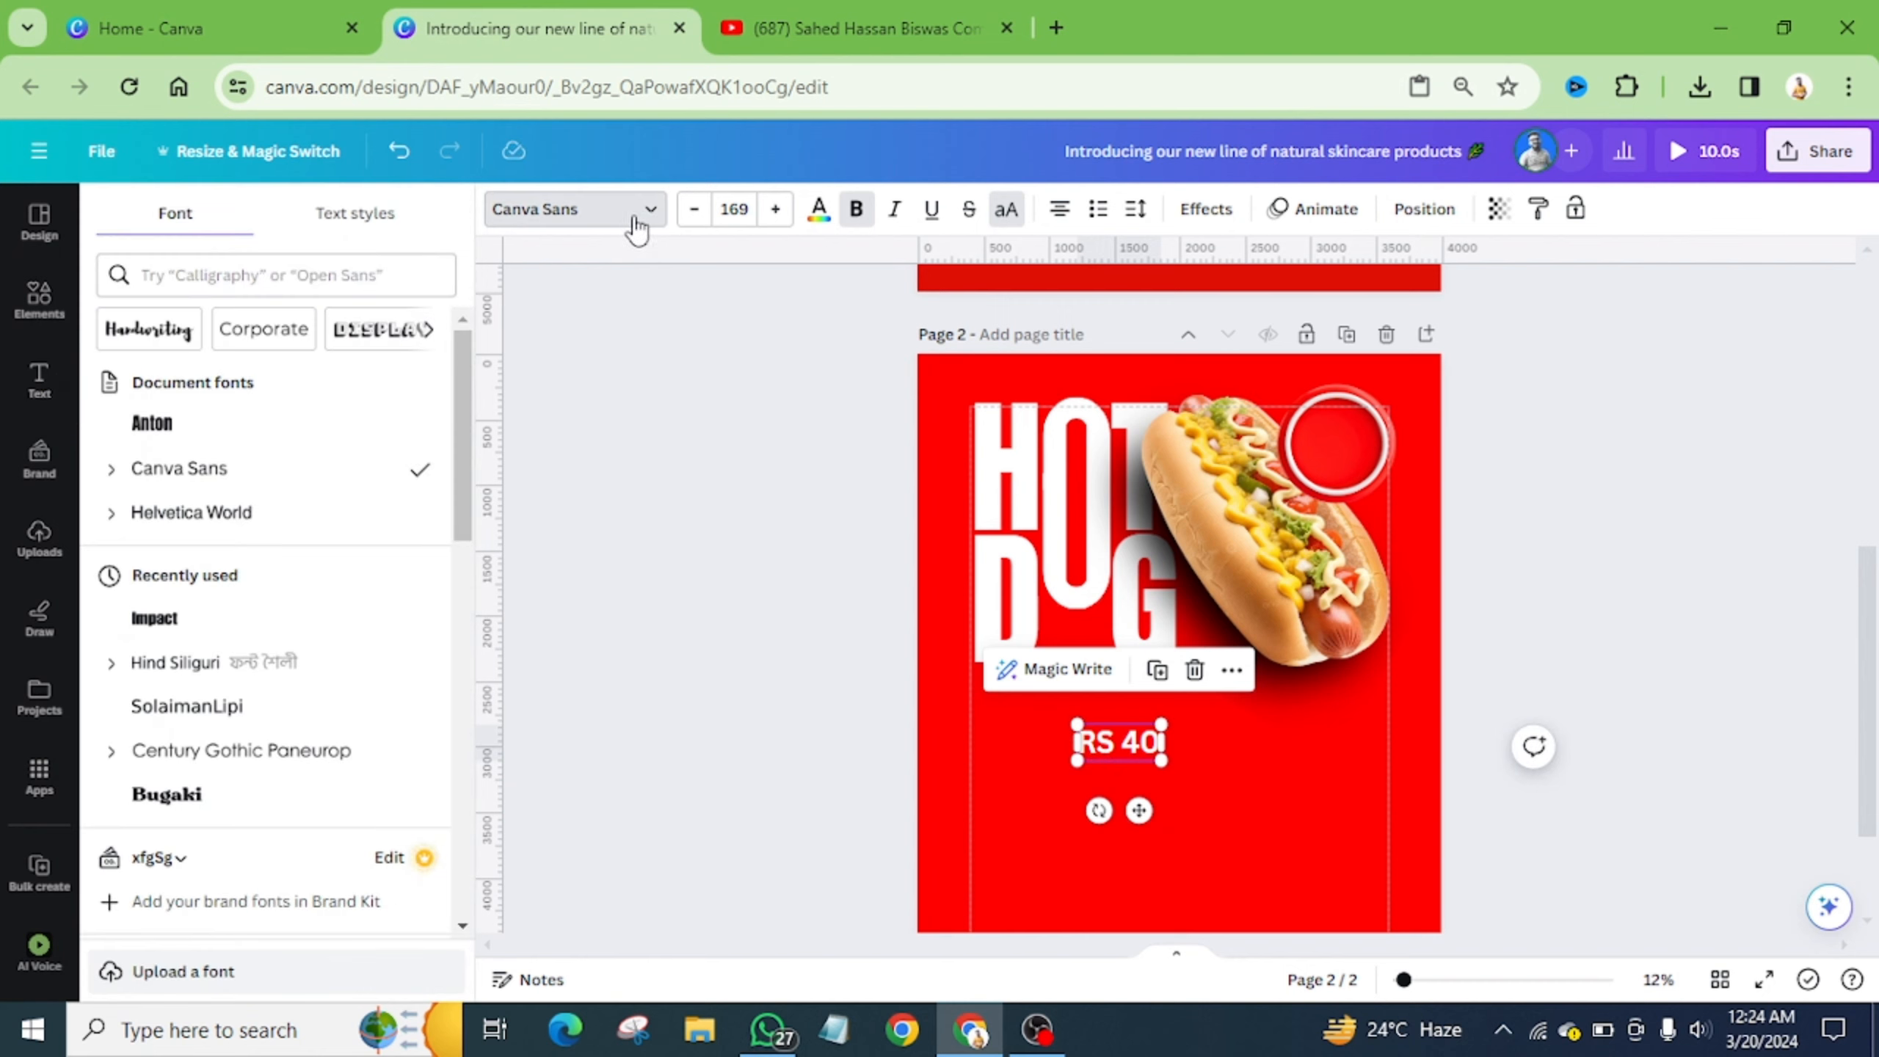
click(213, 513)
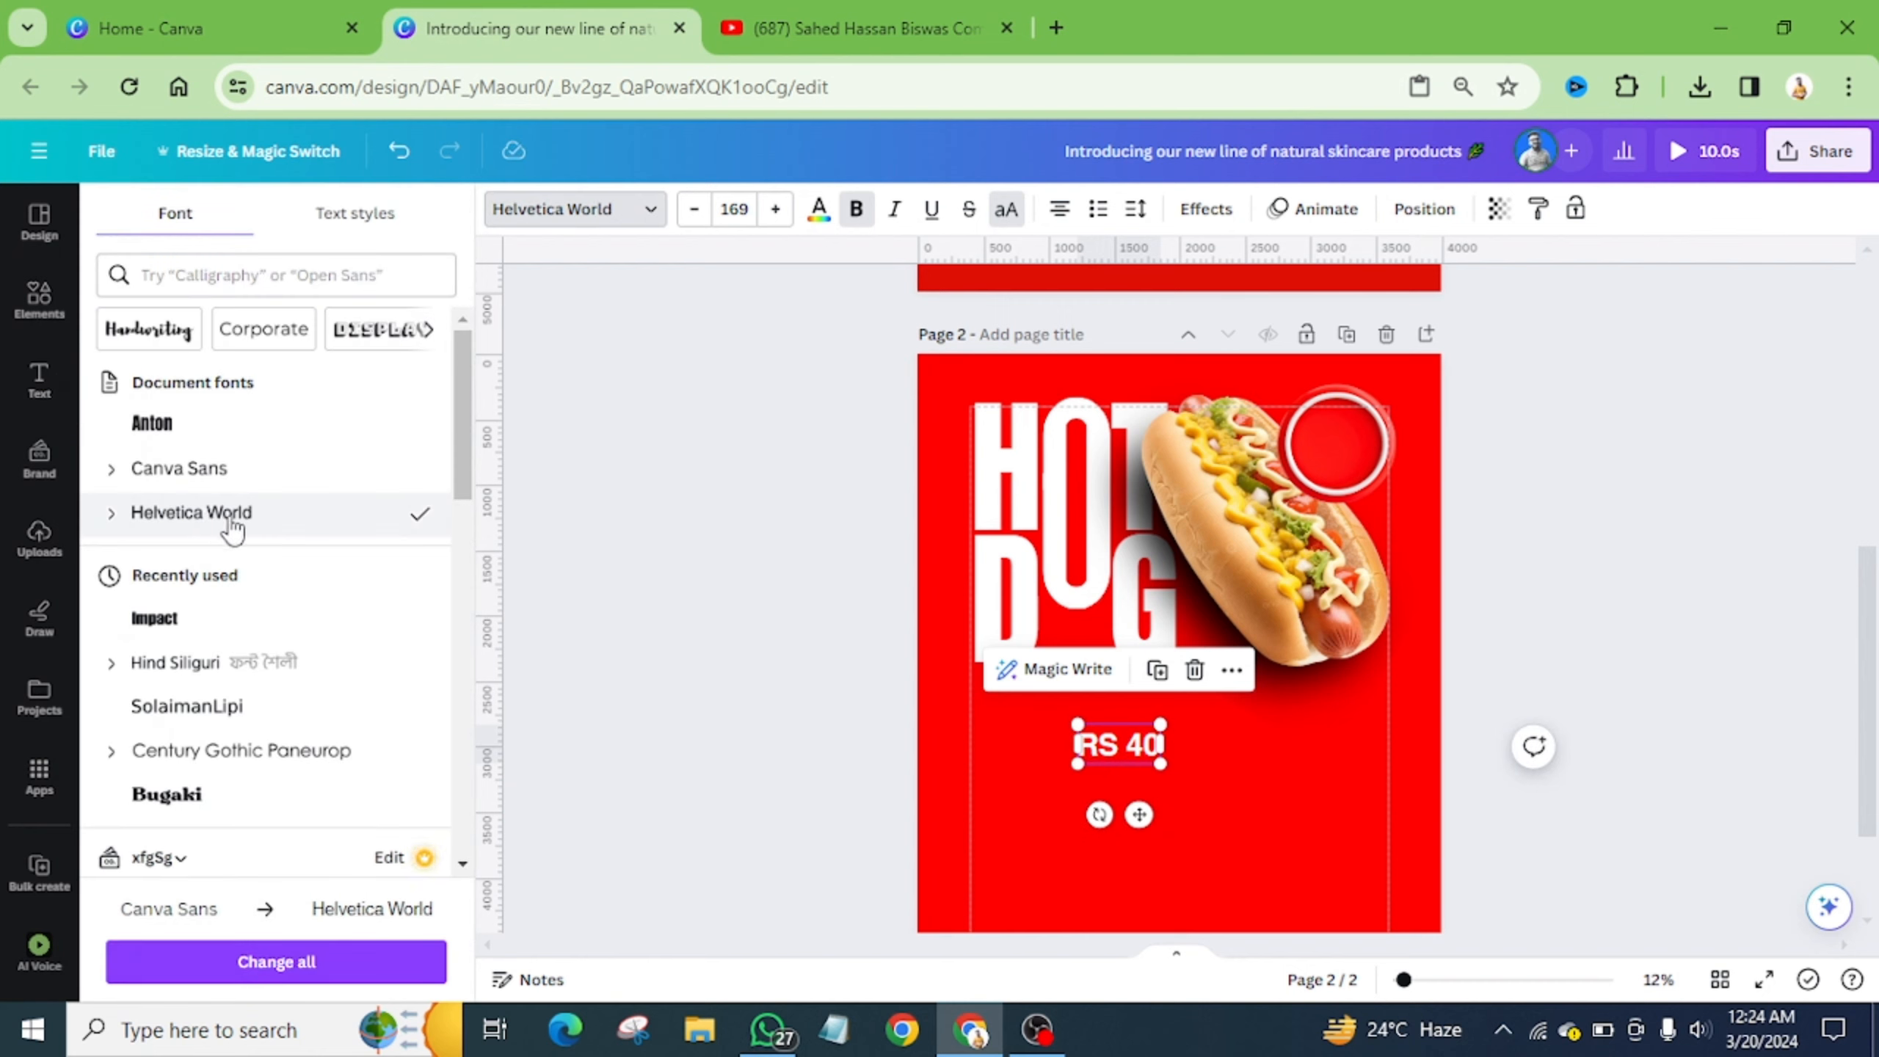
- Move RS 40 into the red circle, resize to 134 and centre it
drag(1137, 815, 1356, 518)
scroll(1353, 518, up, 5)
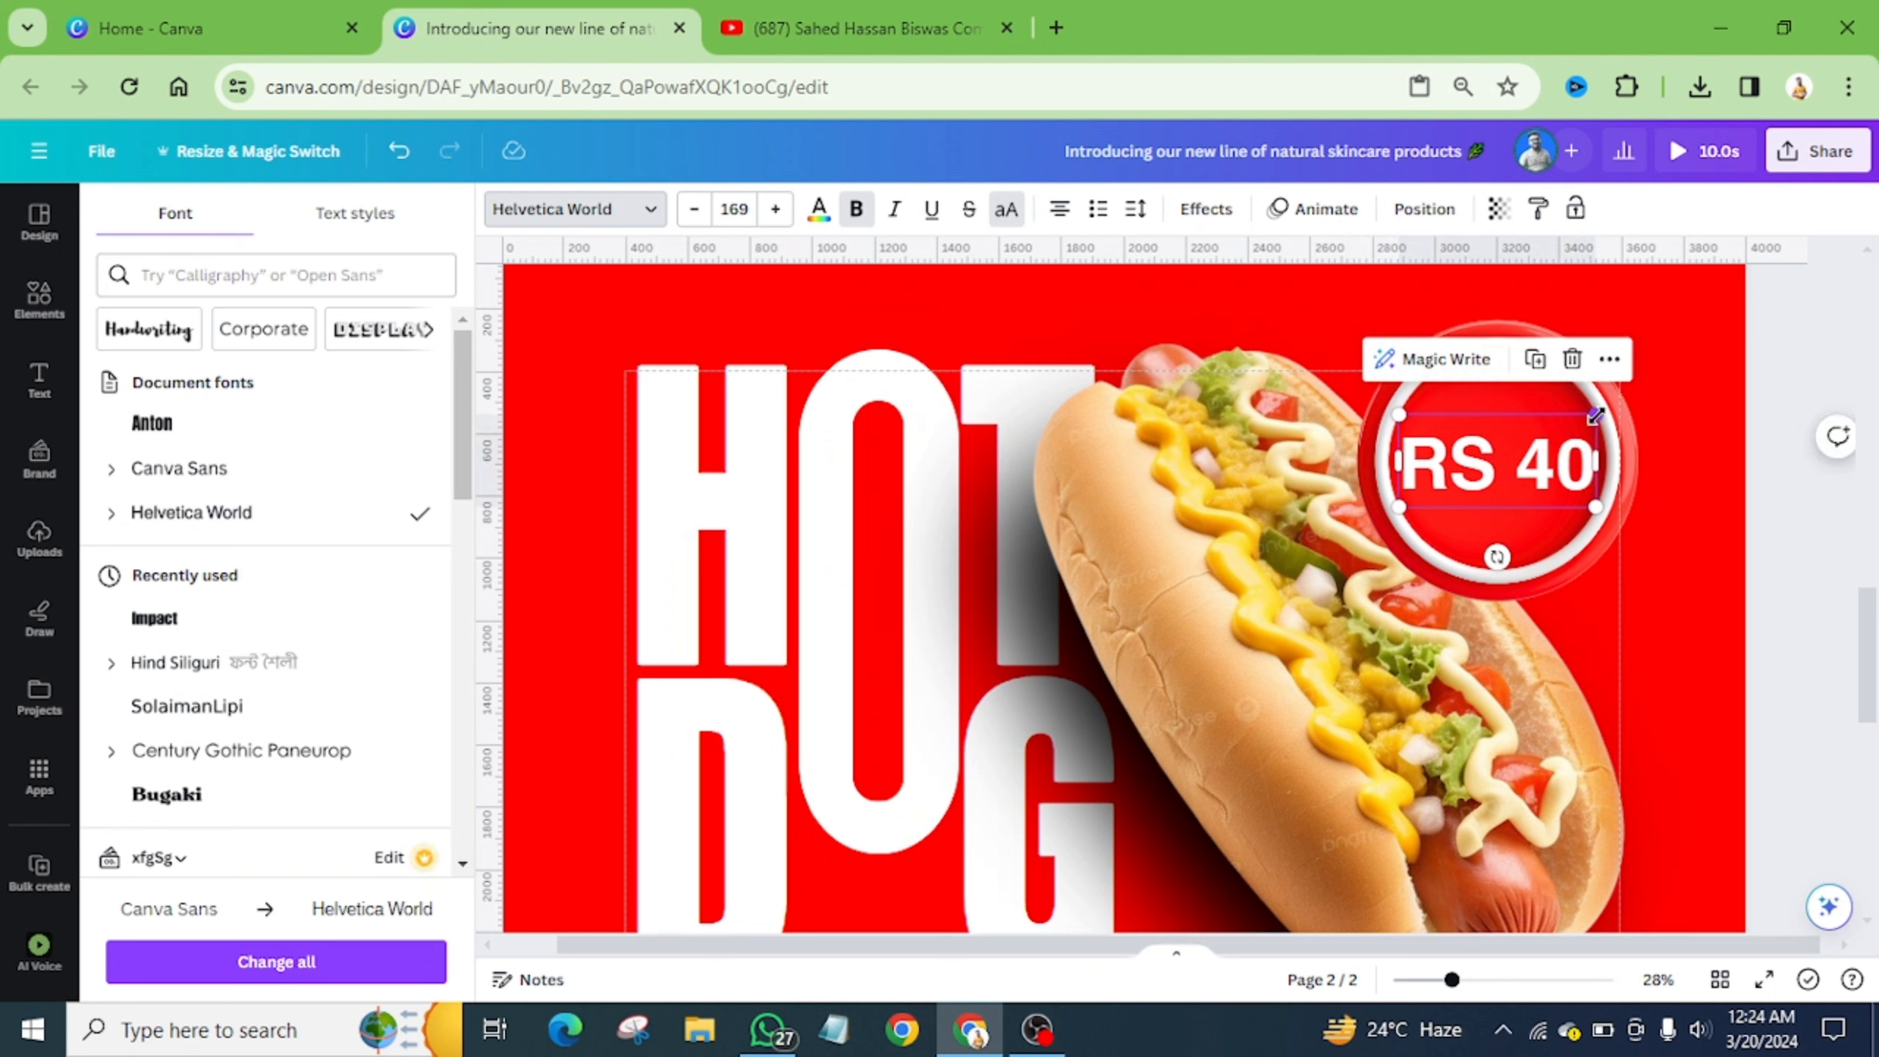
drag(1594, 416, 1536, 455)
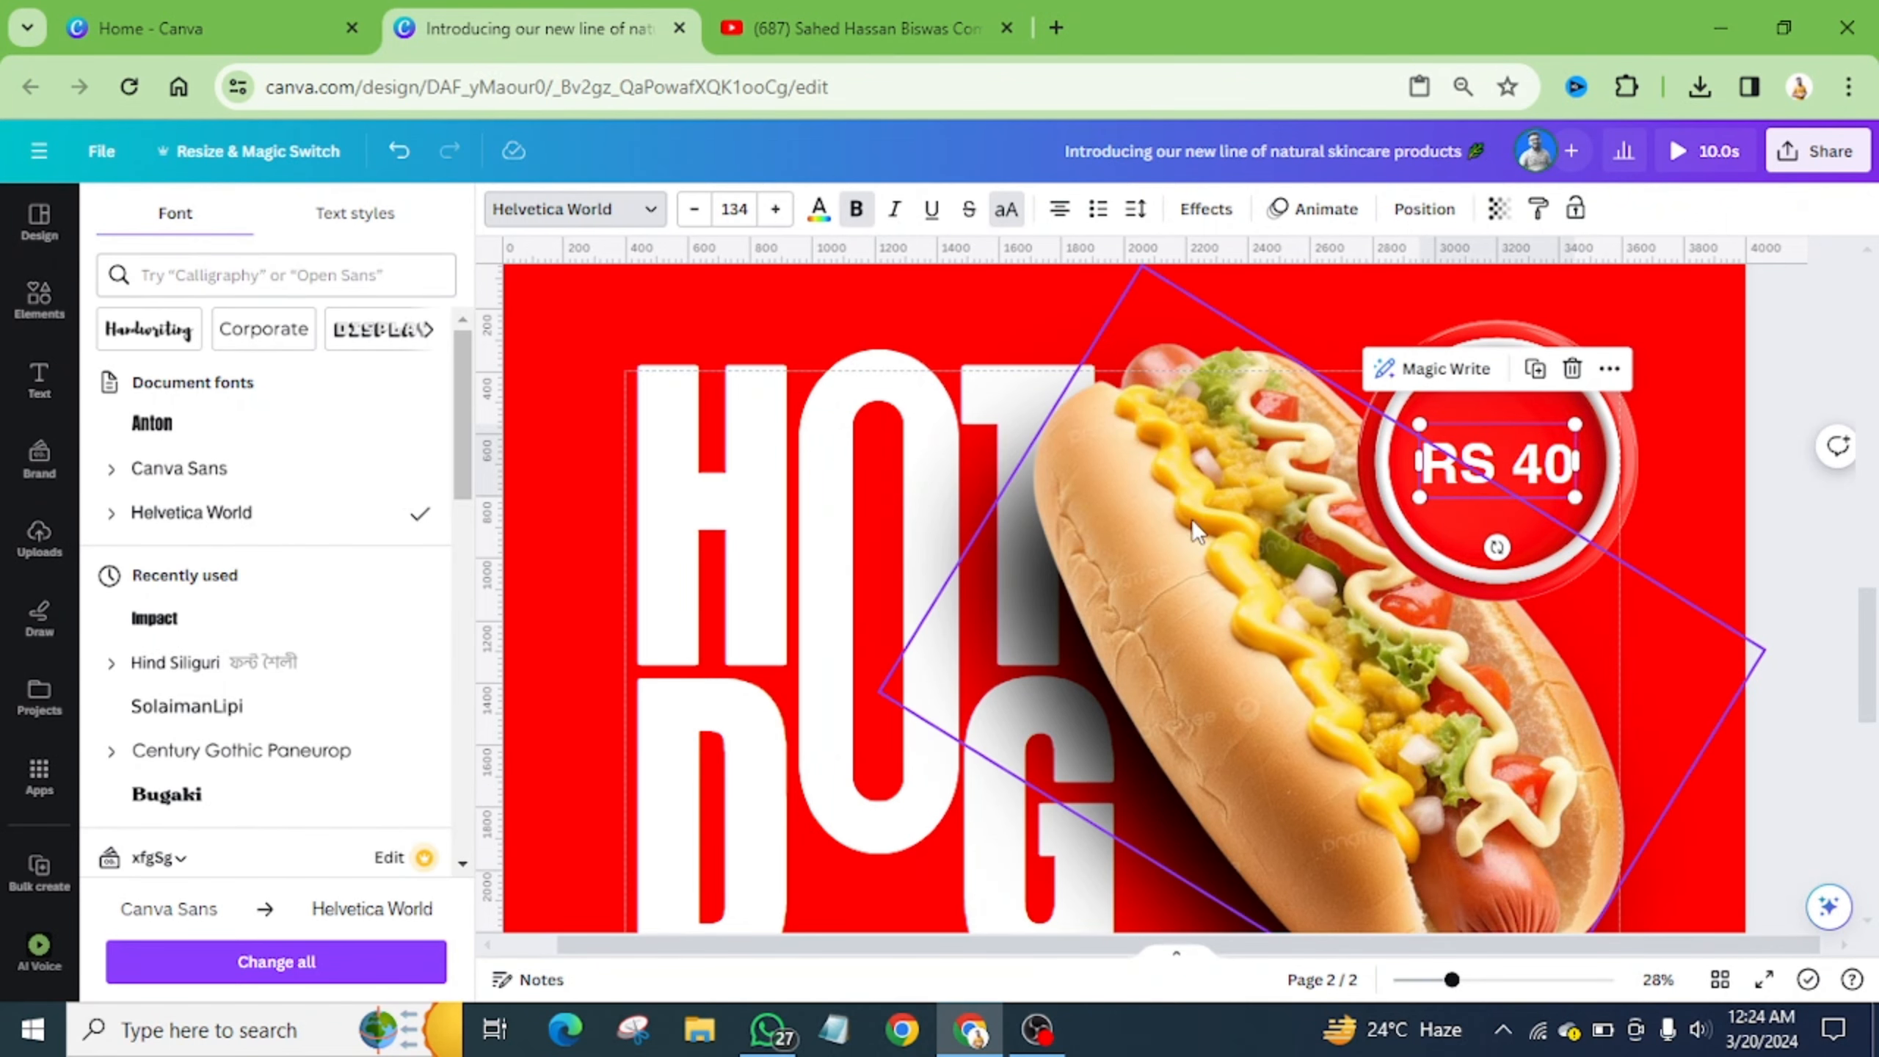
scroll(1183, 517, down, 4)
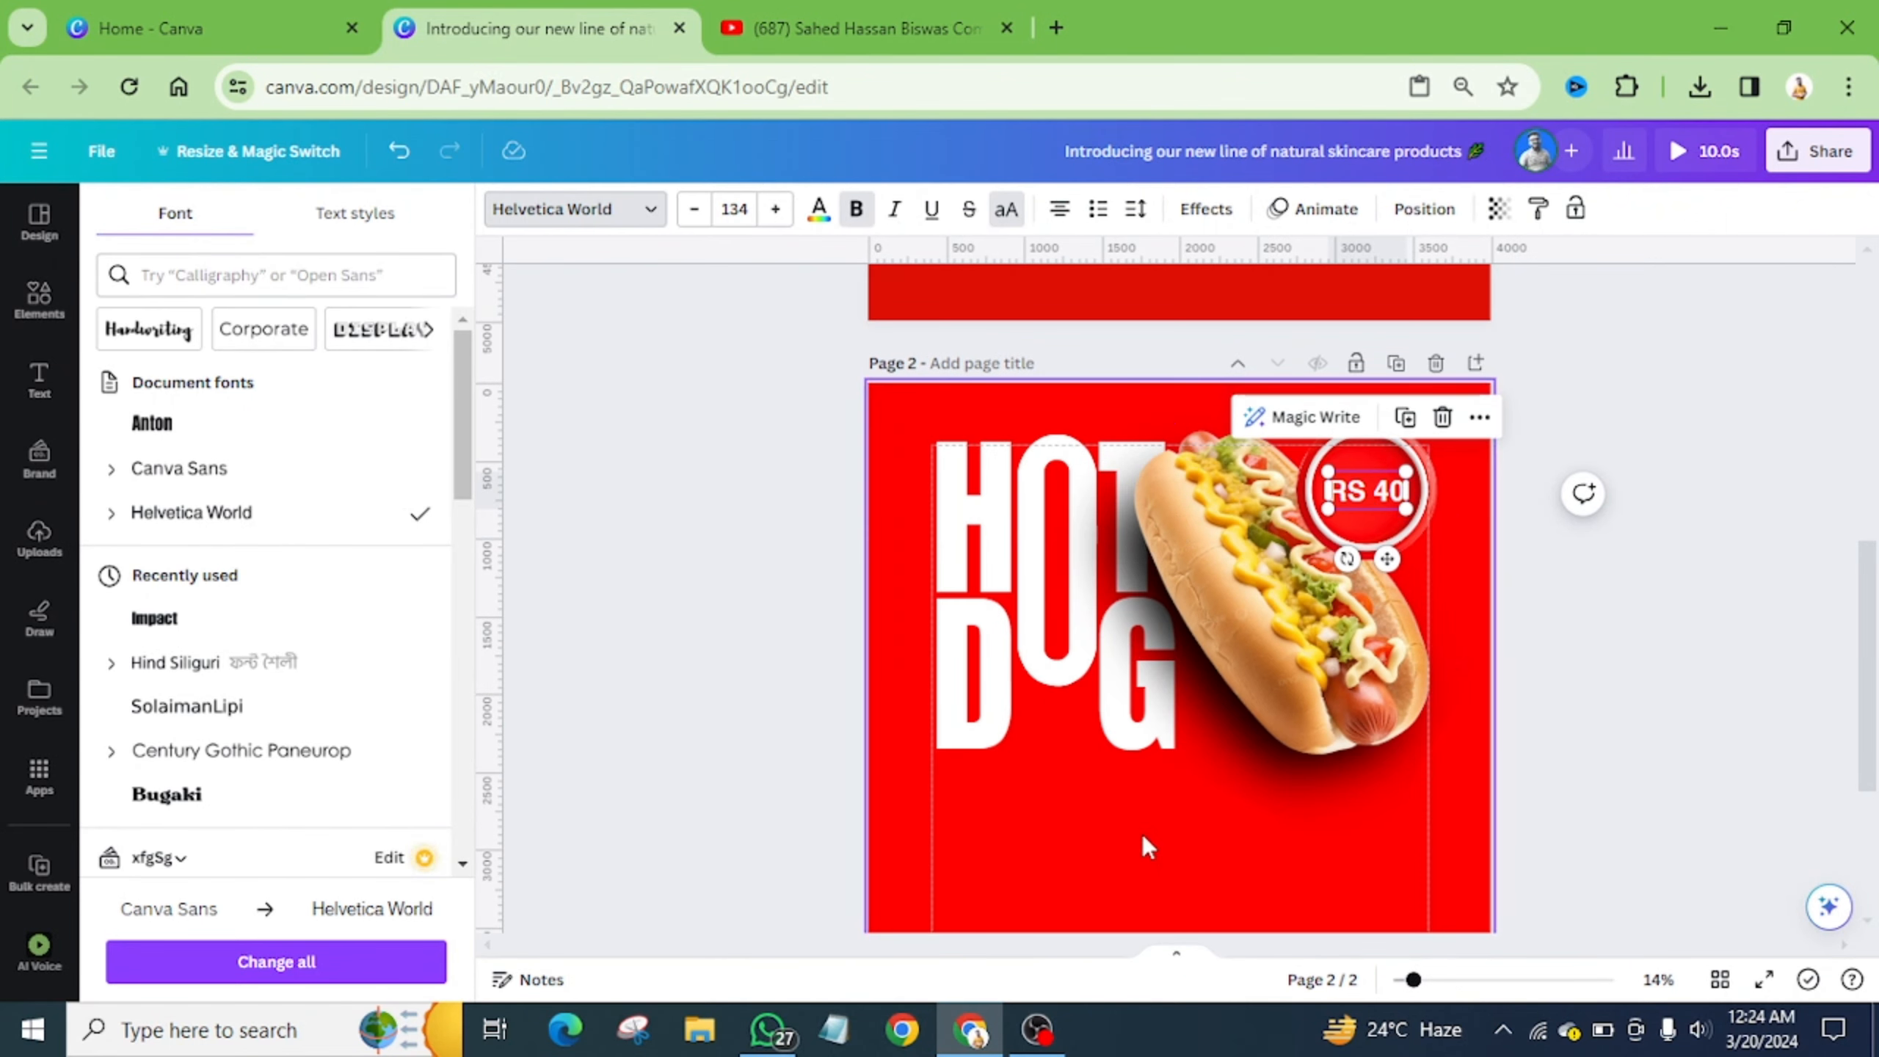
click(1142, 833)
scroll(1137, 775, down, 1)
scroll(1188, 776, down, 2)
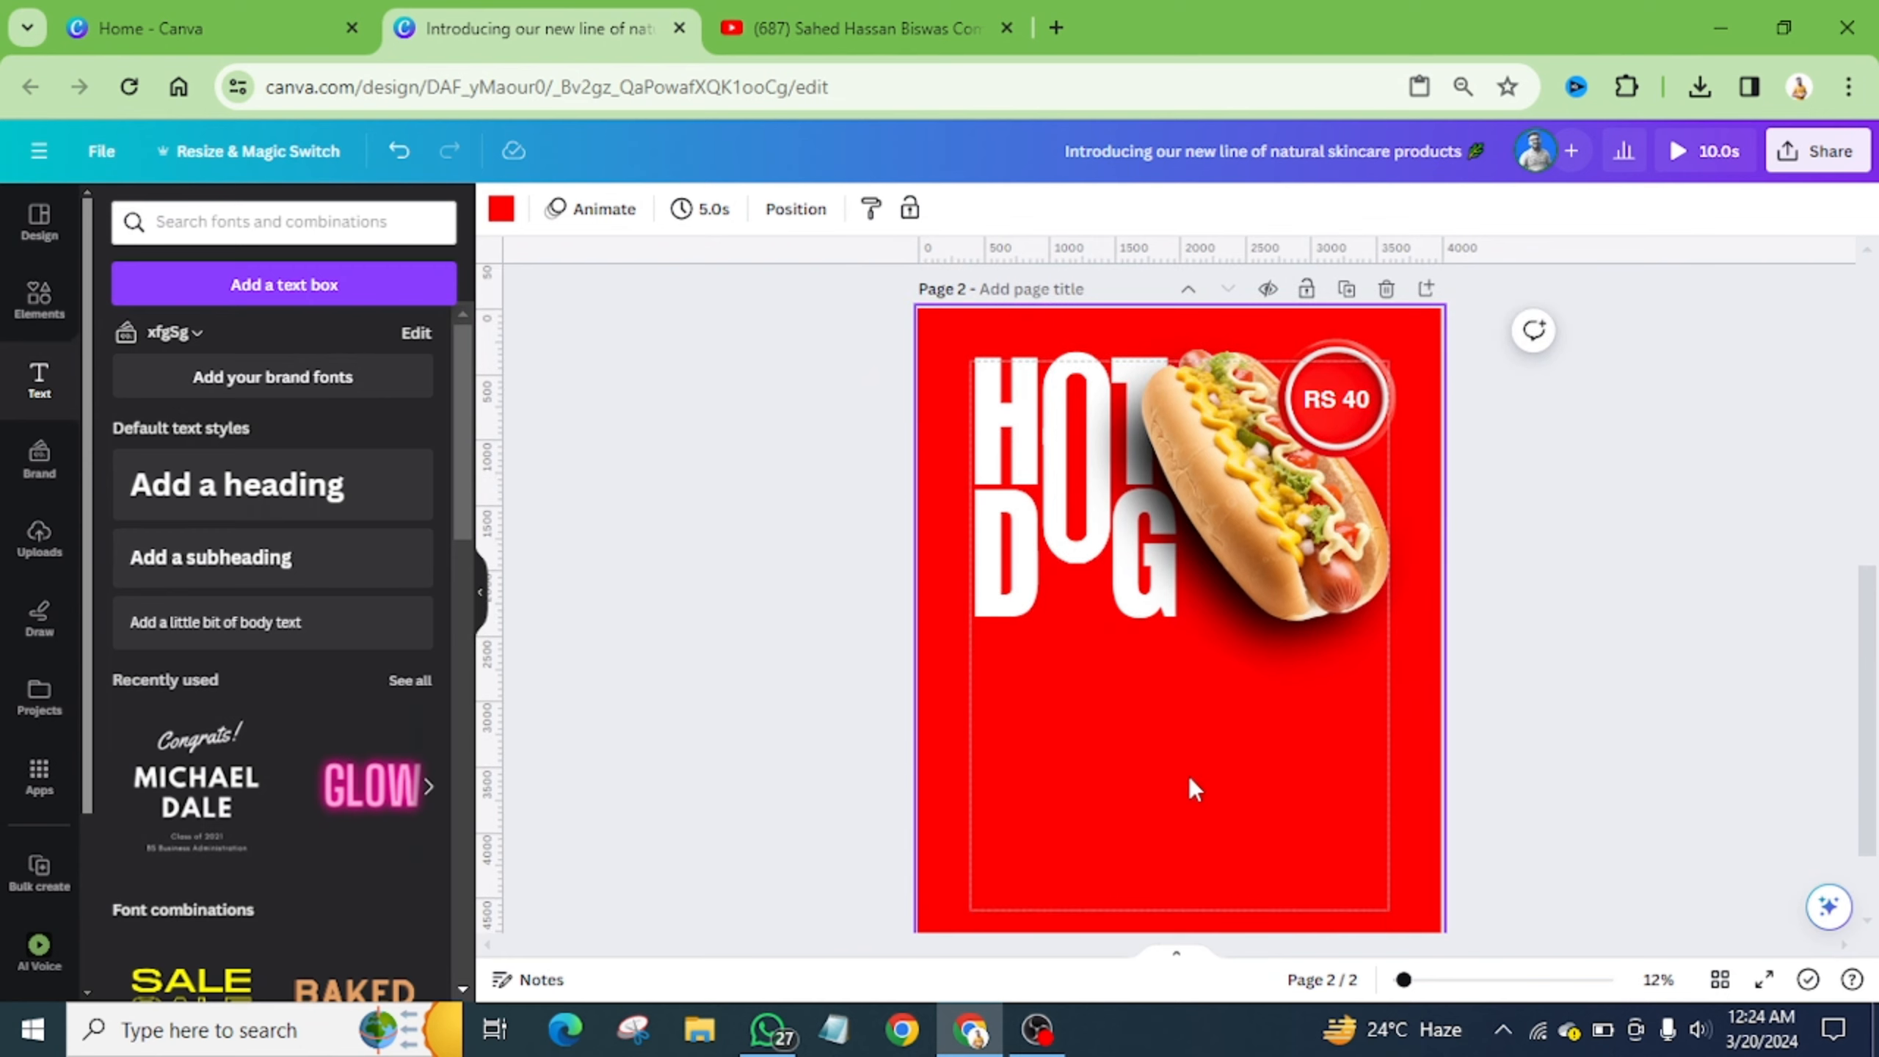
scroll(1189, 776, up, 6)
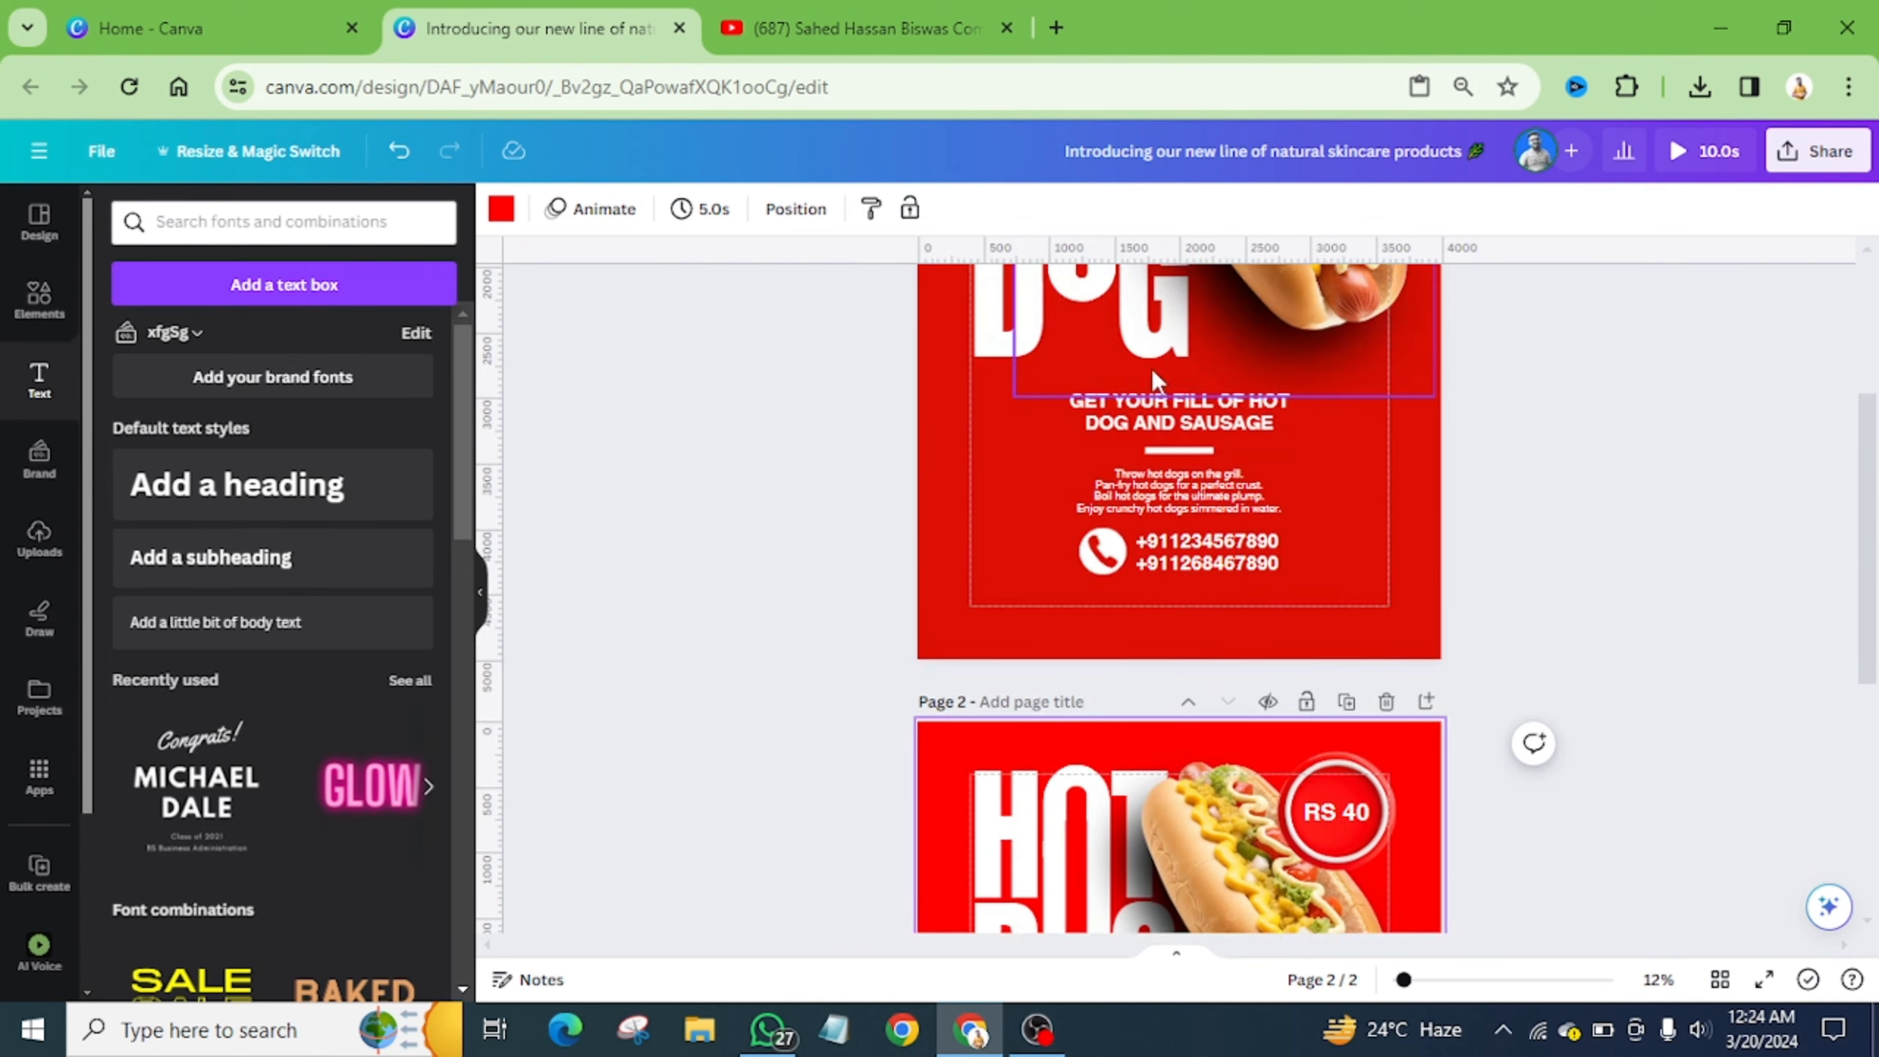
- Add a subheading on page 2 containing the pasted tagline 'GET YOUR FILL OF HOT DOG AND SAUSAGE'
click(1192, 411)
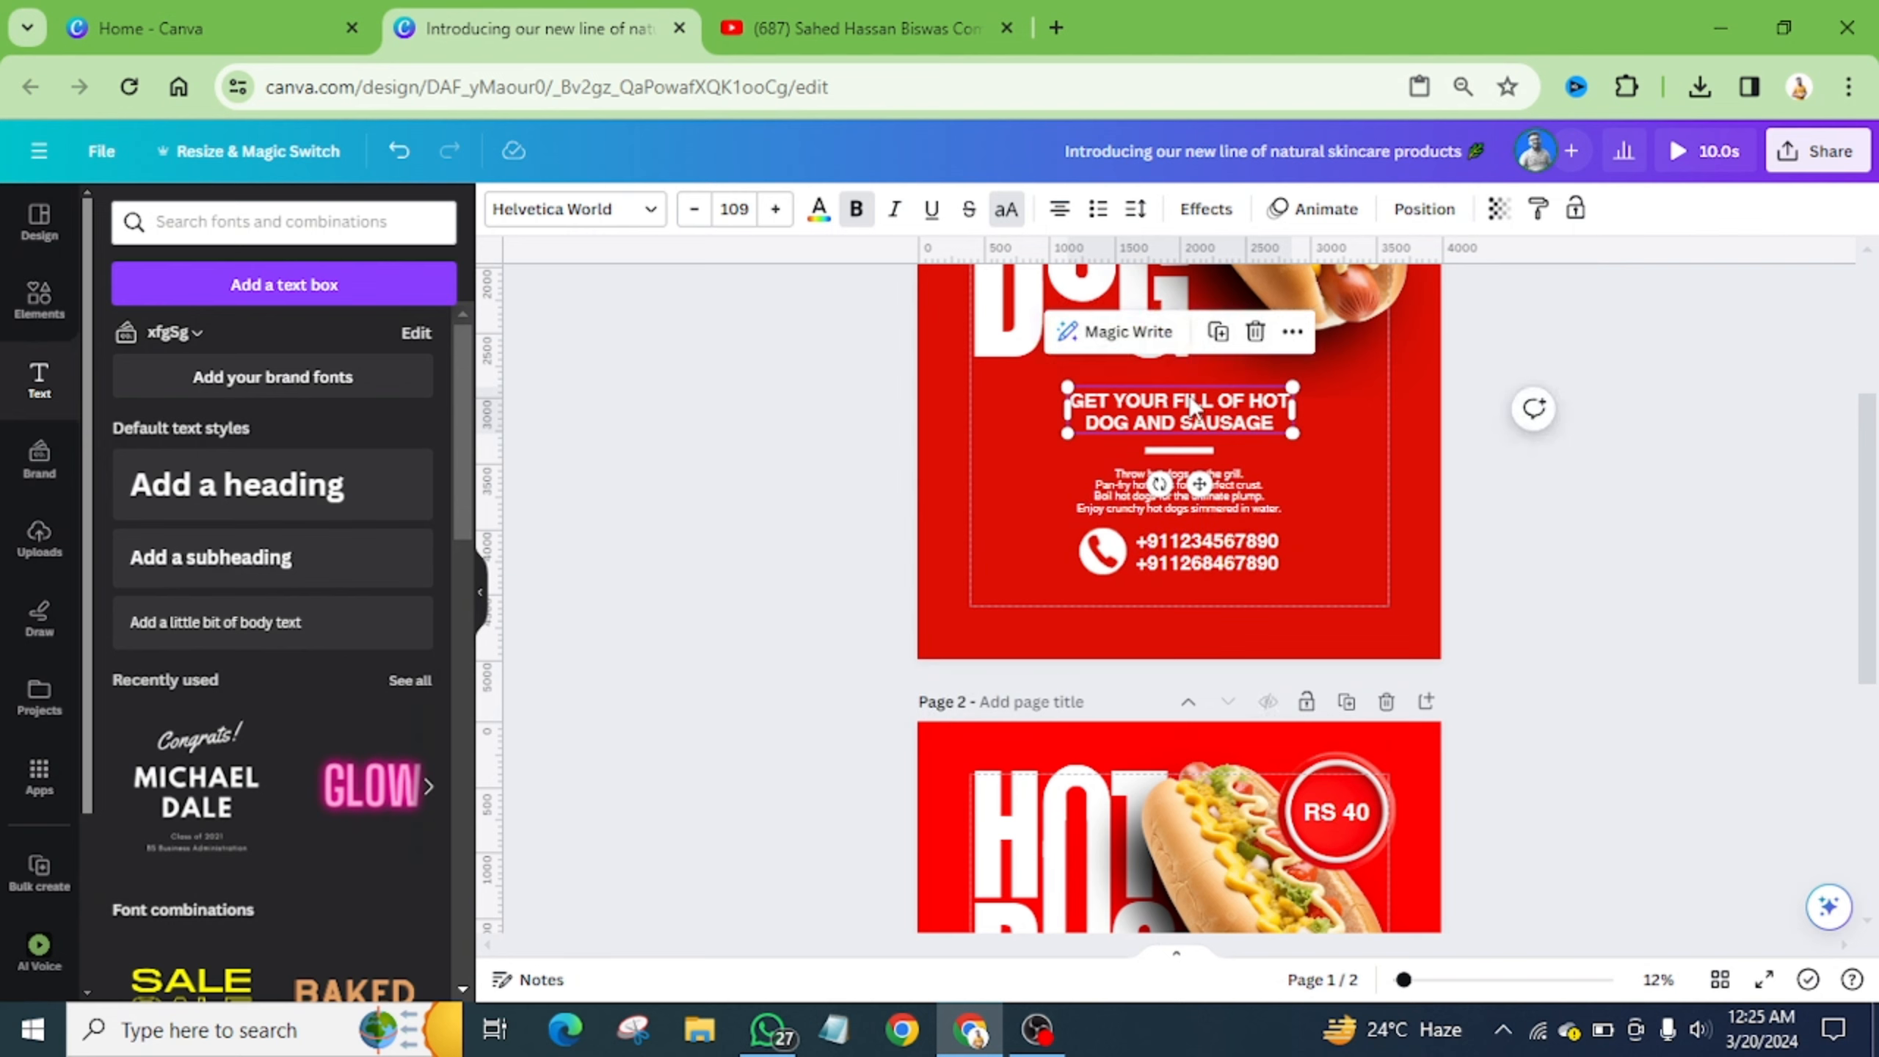
scroll(1189, 397, down, 8)
click(1127, 573)
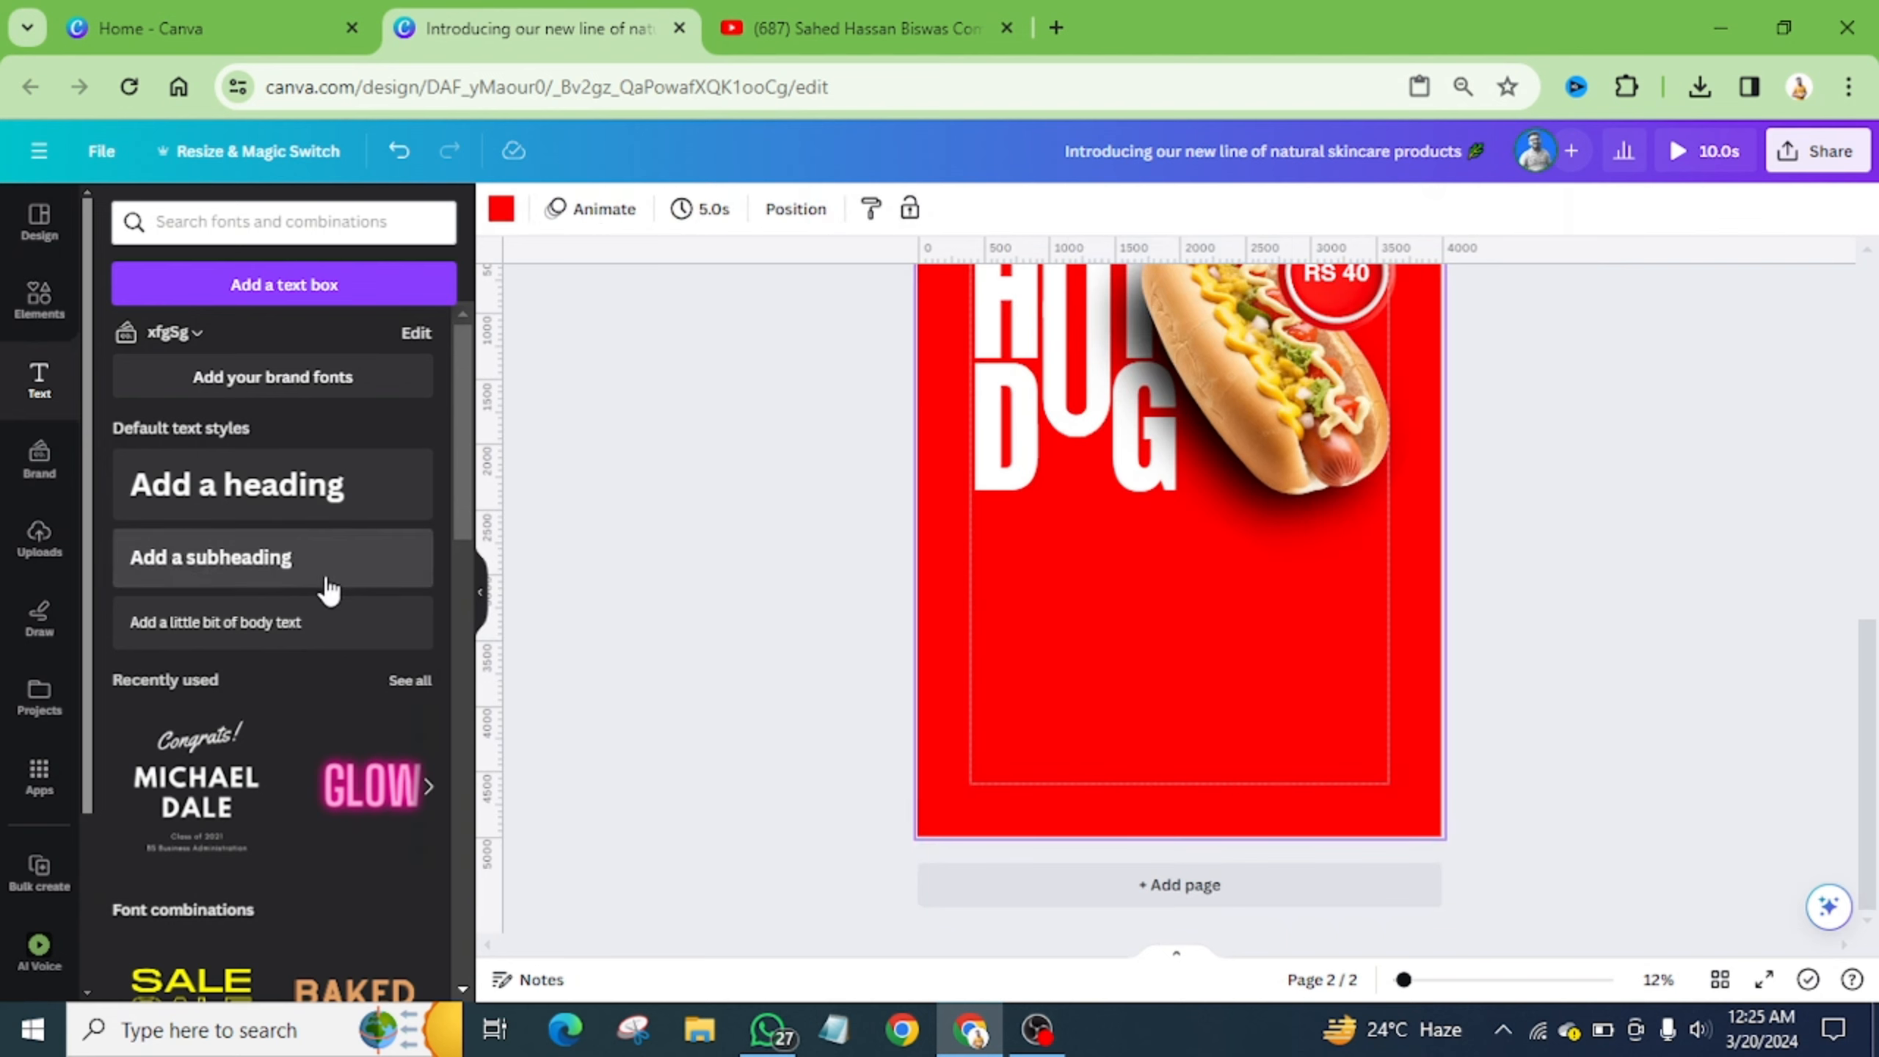
click(256, 585)
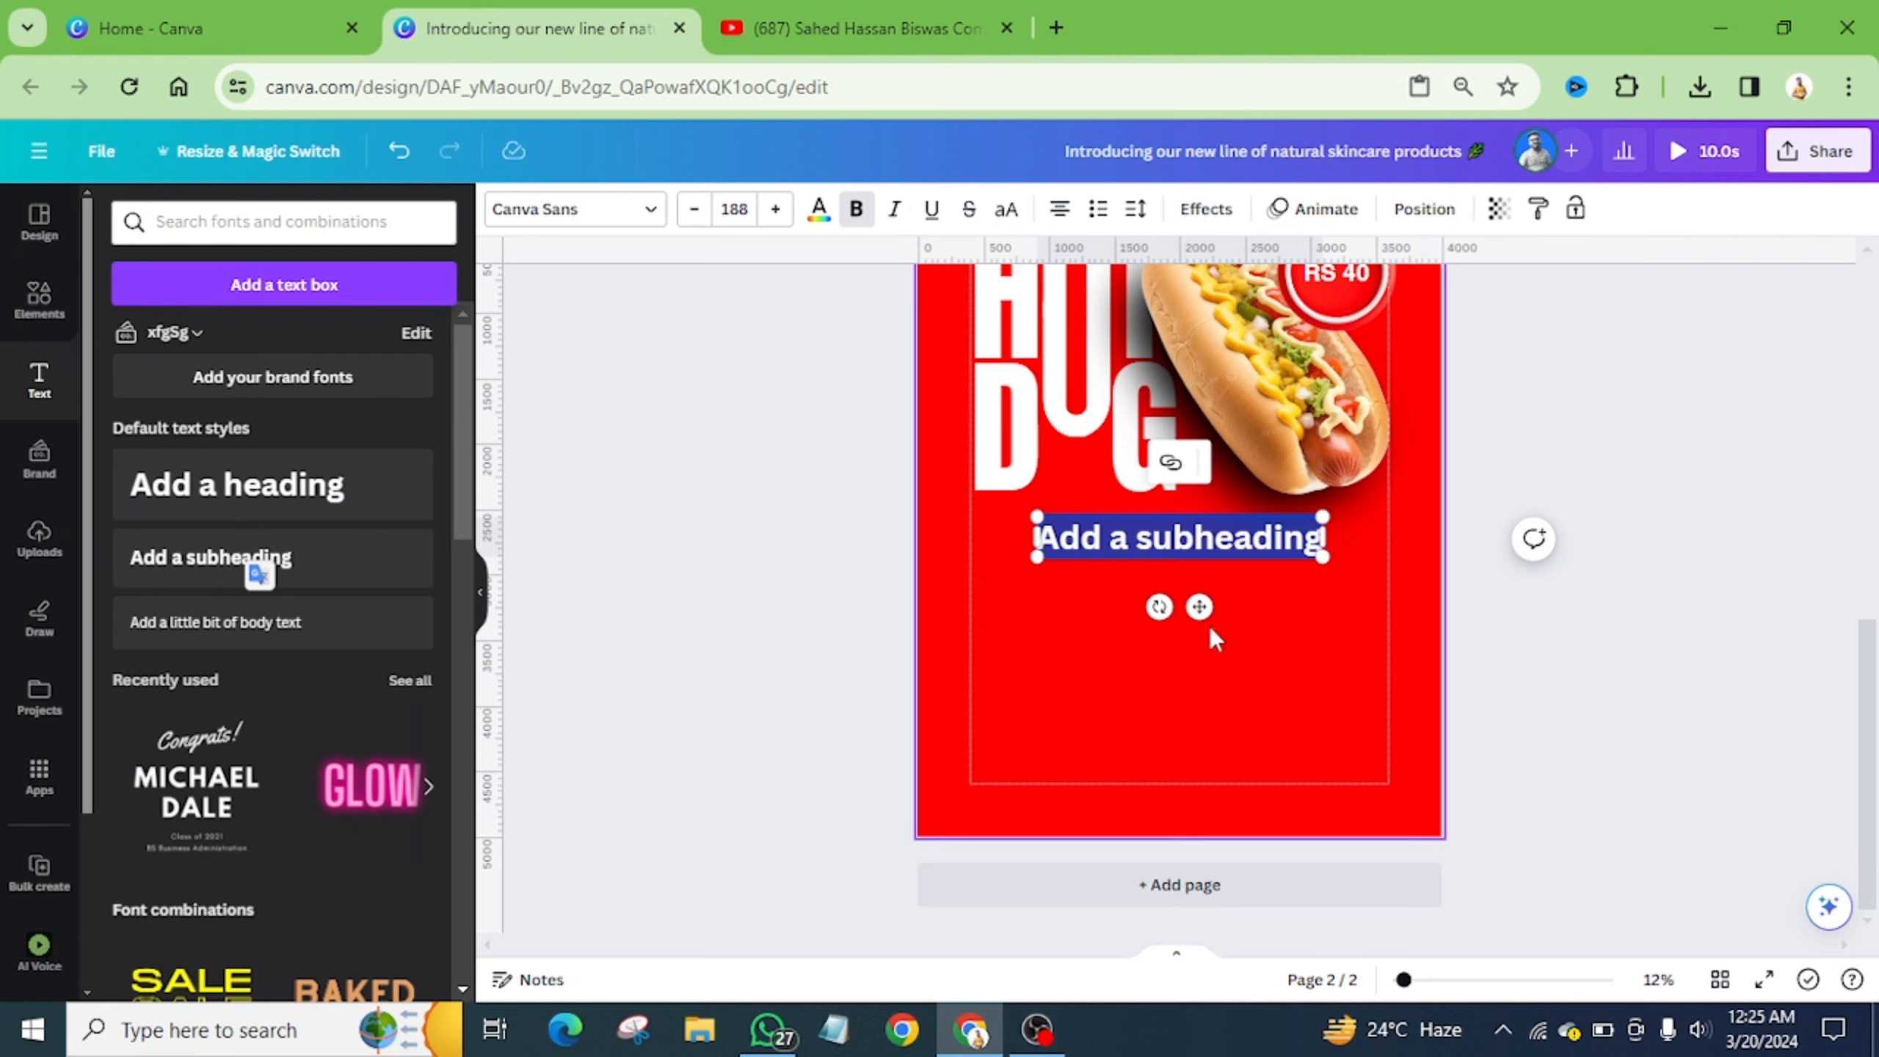
drag(1199, 607, 1195, 664)
scroll(1195, 664, up, 5)
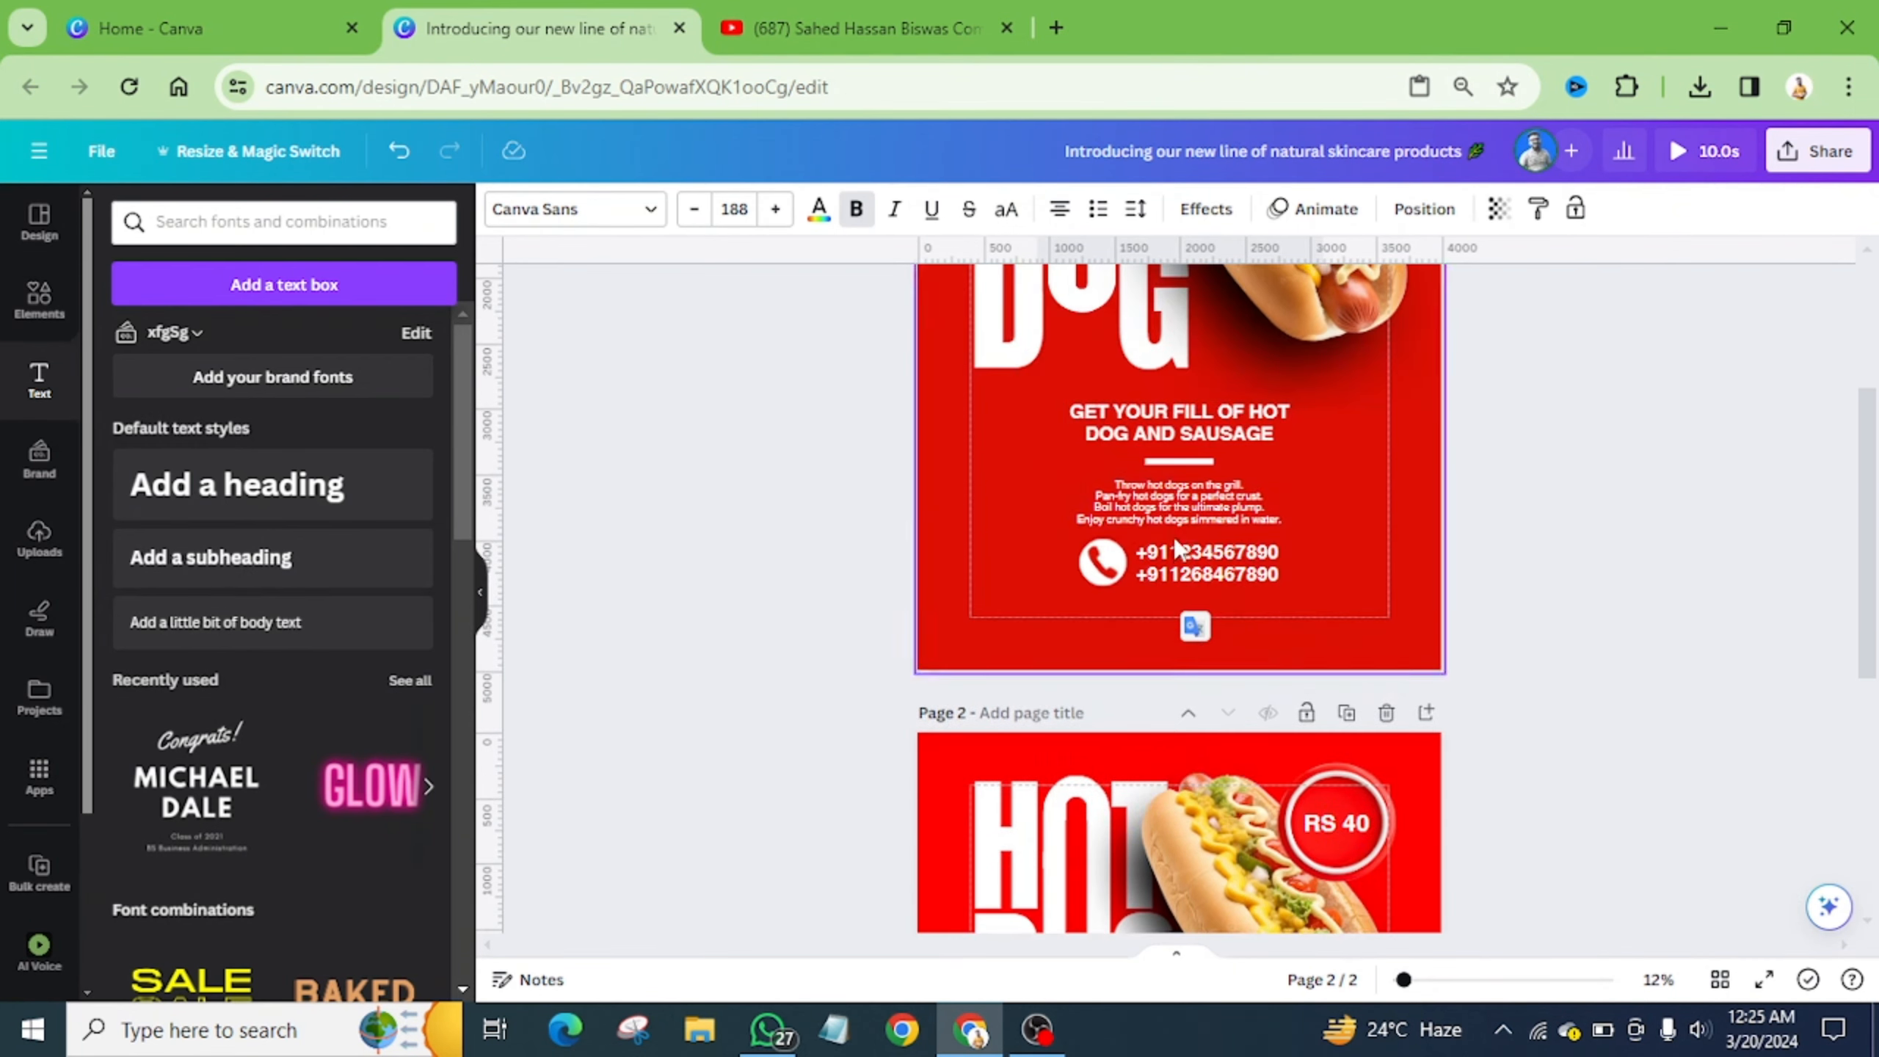
scroll(1186, 543, down, 5)
scroll(1189, 543, down, 2)
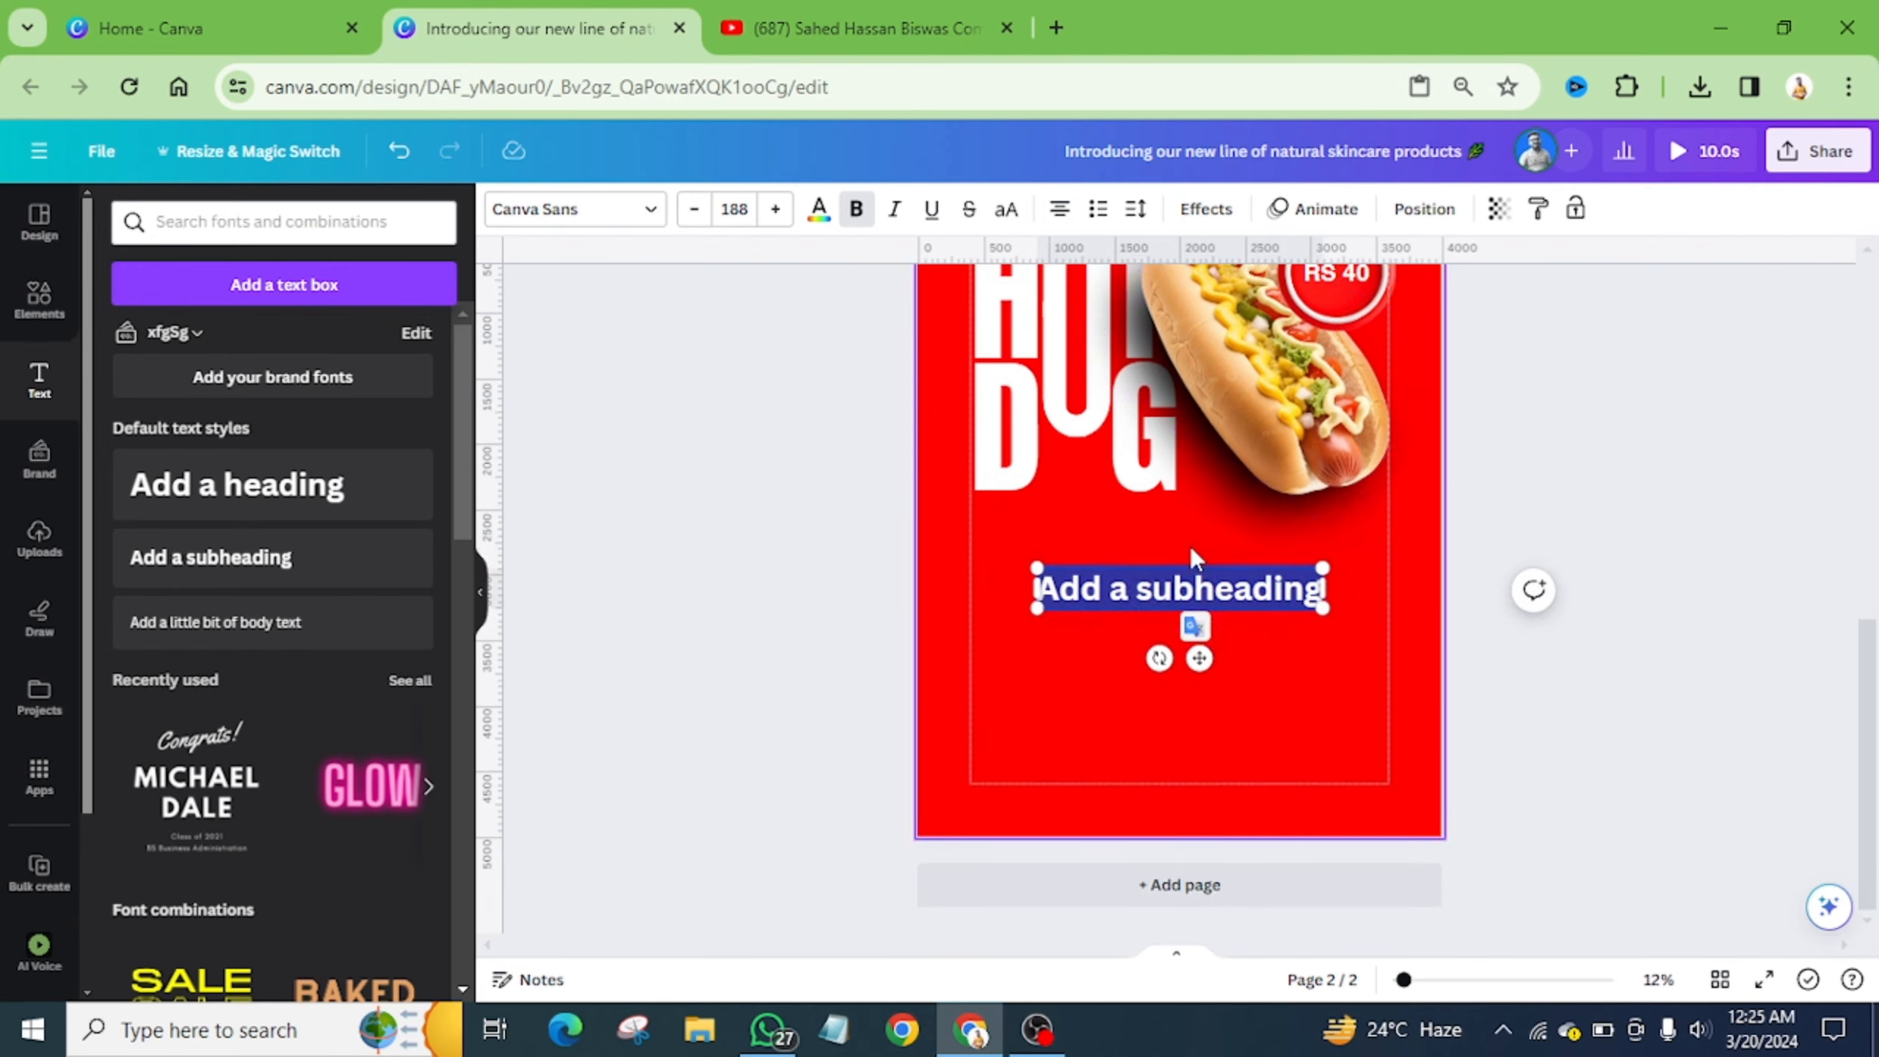
text(Get Your Fill of Hot Dog and Sausage)
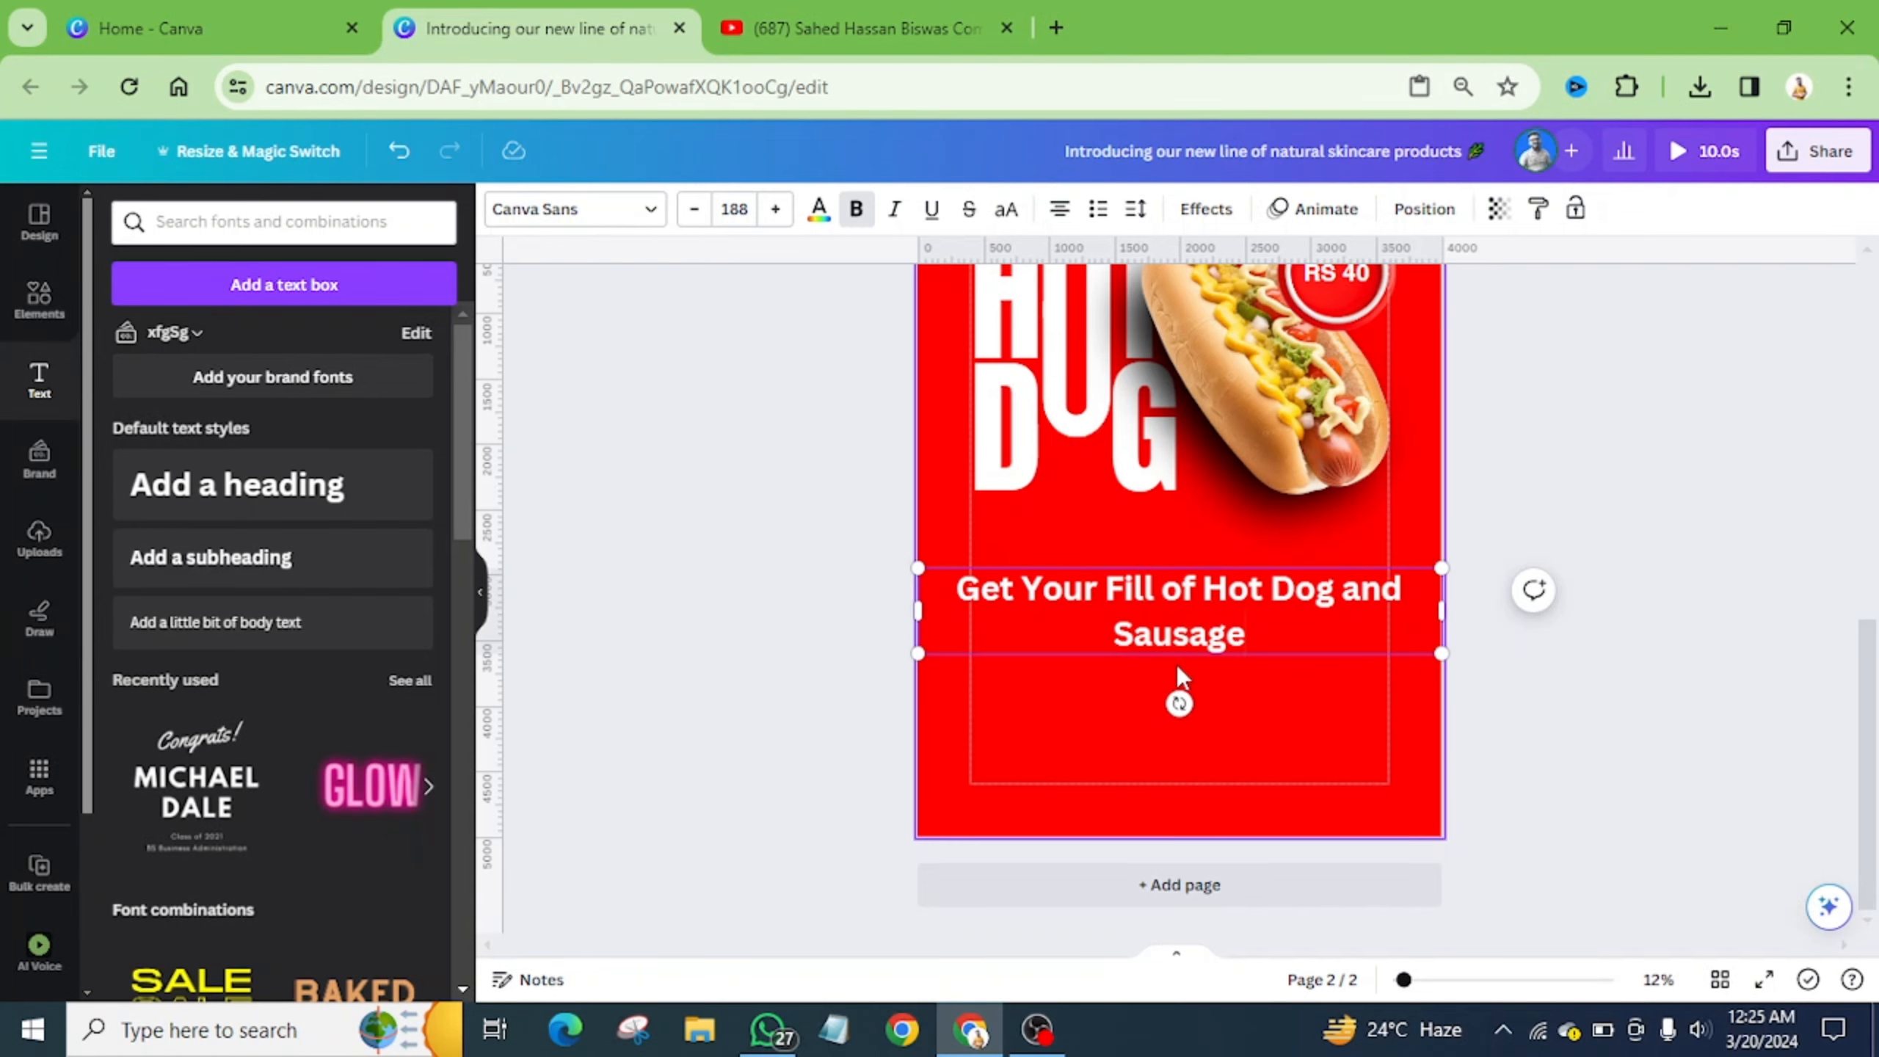
click(1092, 676)
- Make the tagline uppercase Helvetica World with tighter line spacing
click(1138, 603)
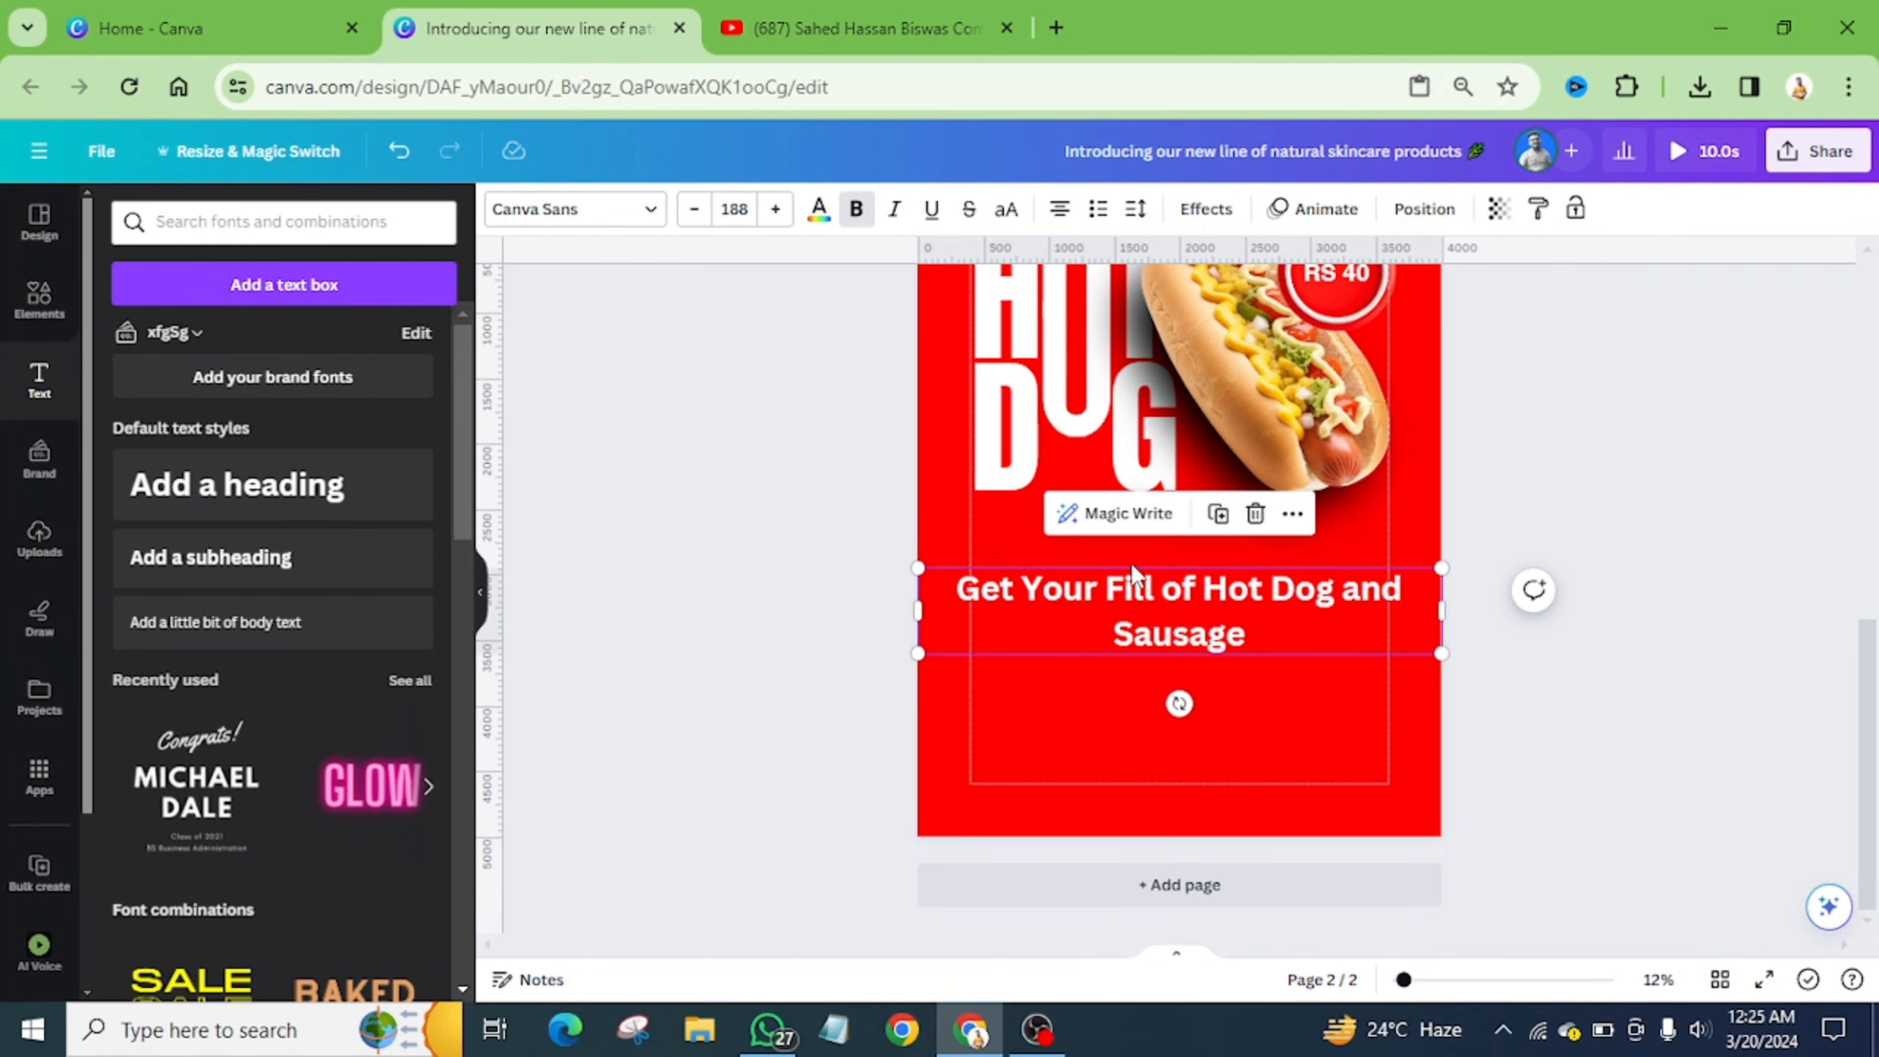
click(1003, 209)
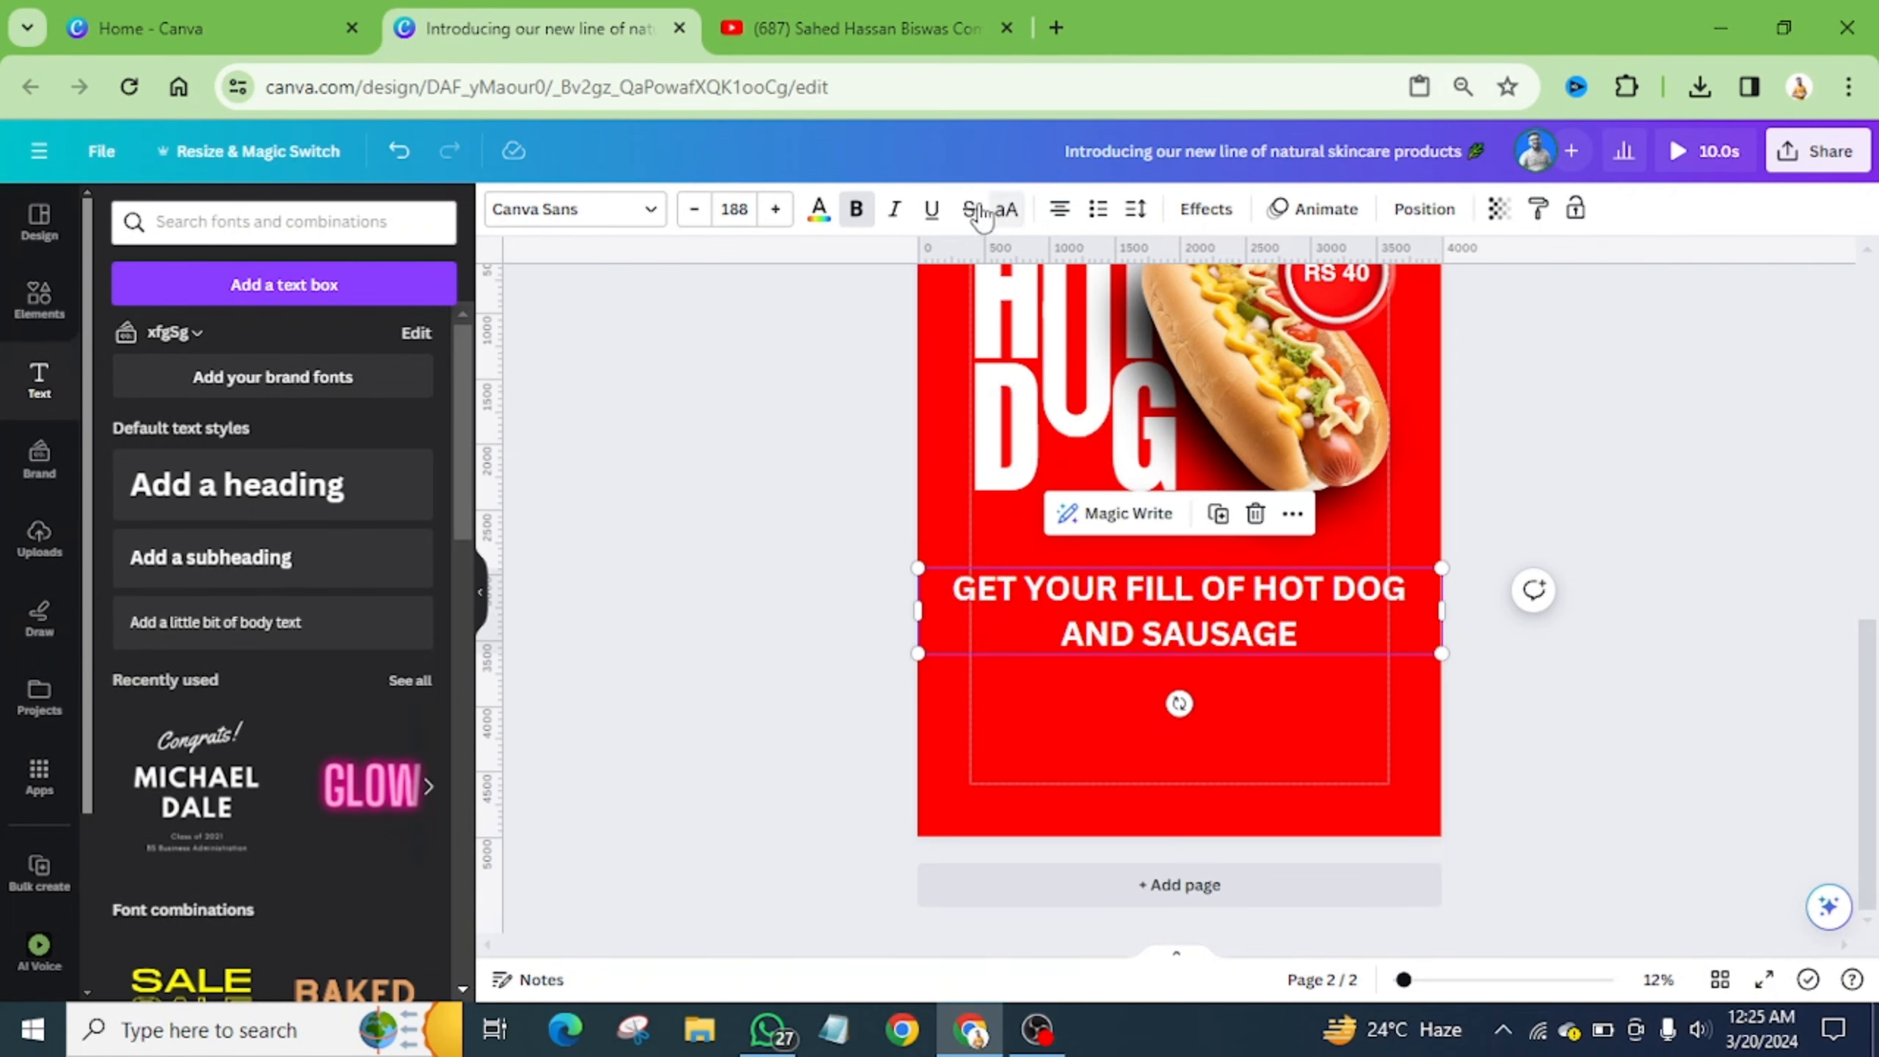
click(639, 224)
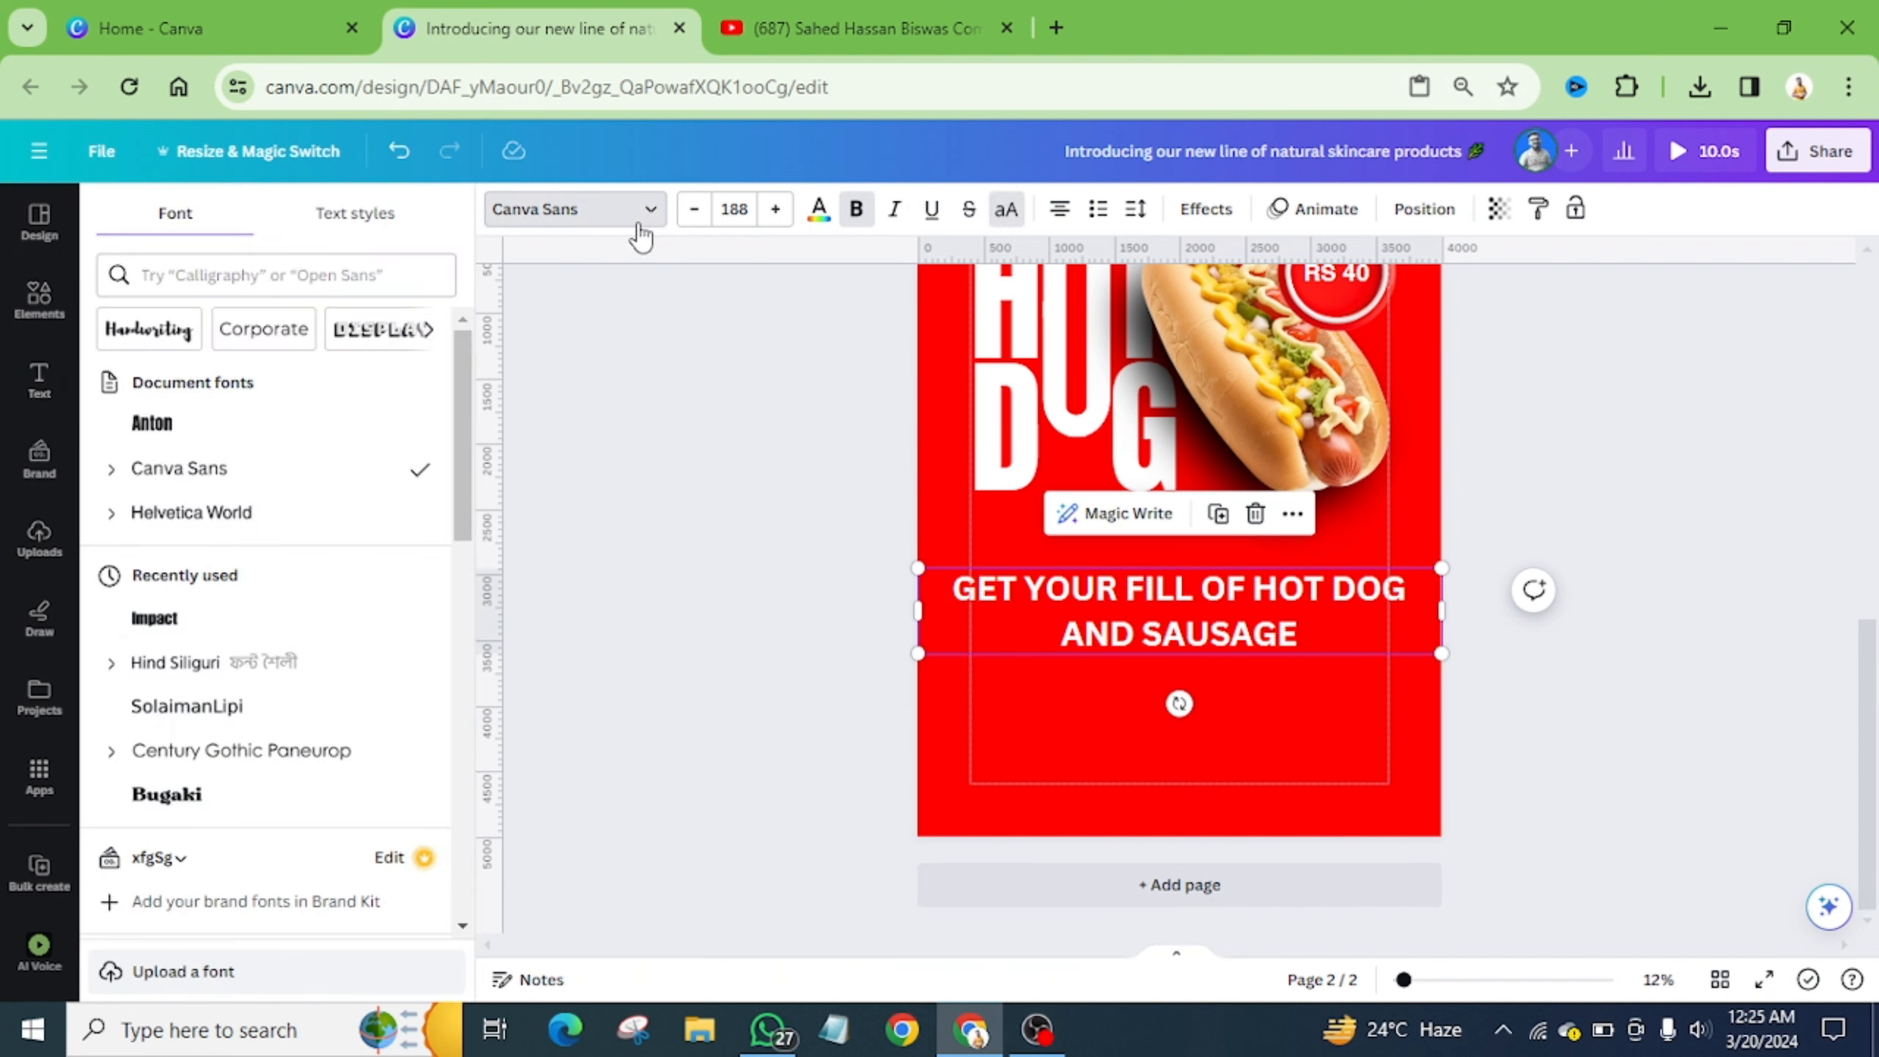
click(292, 511)
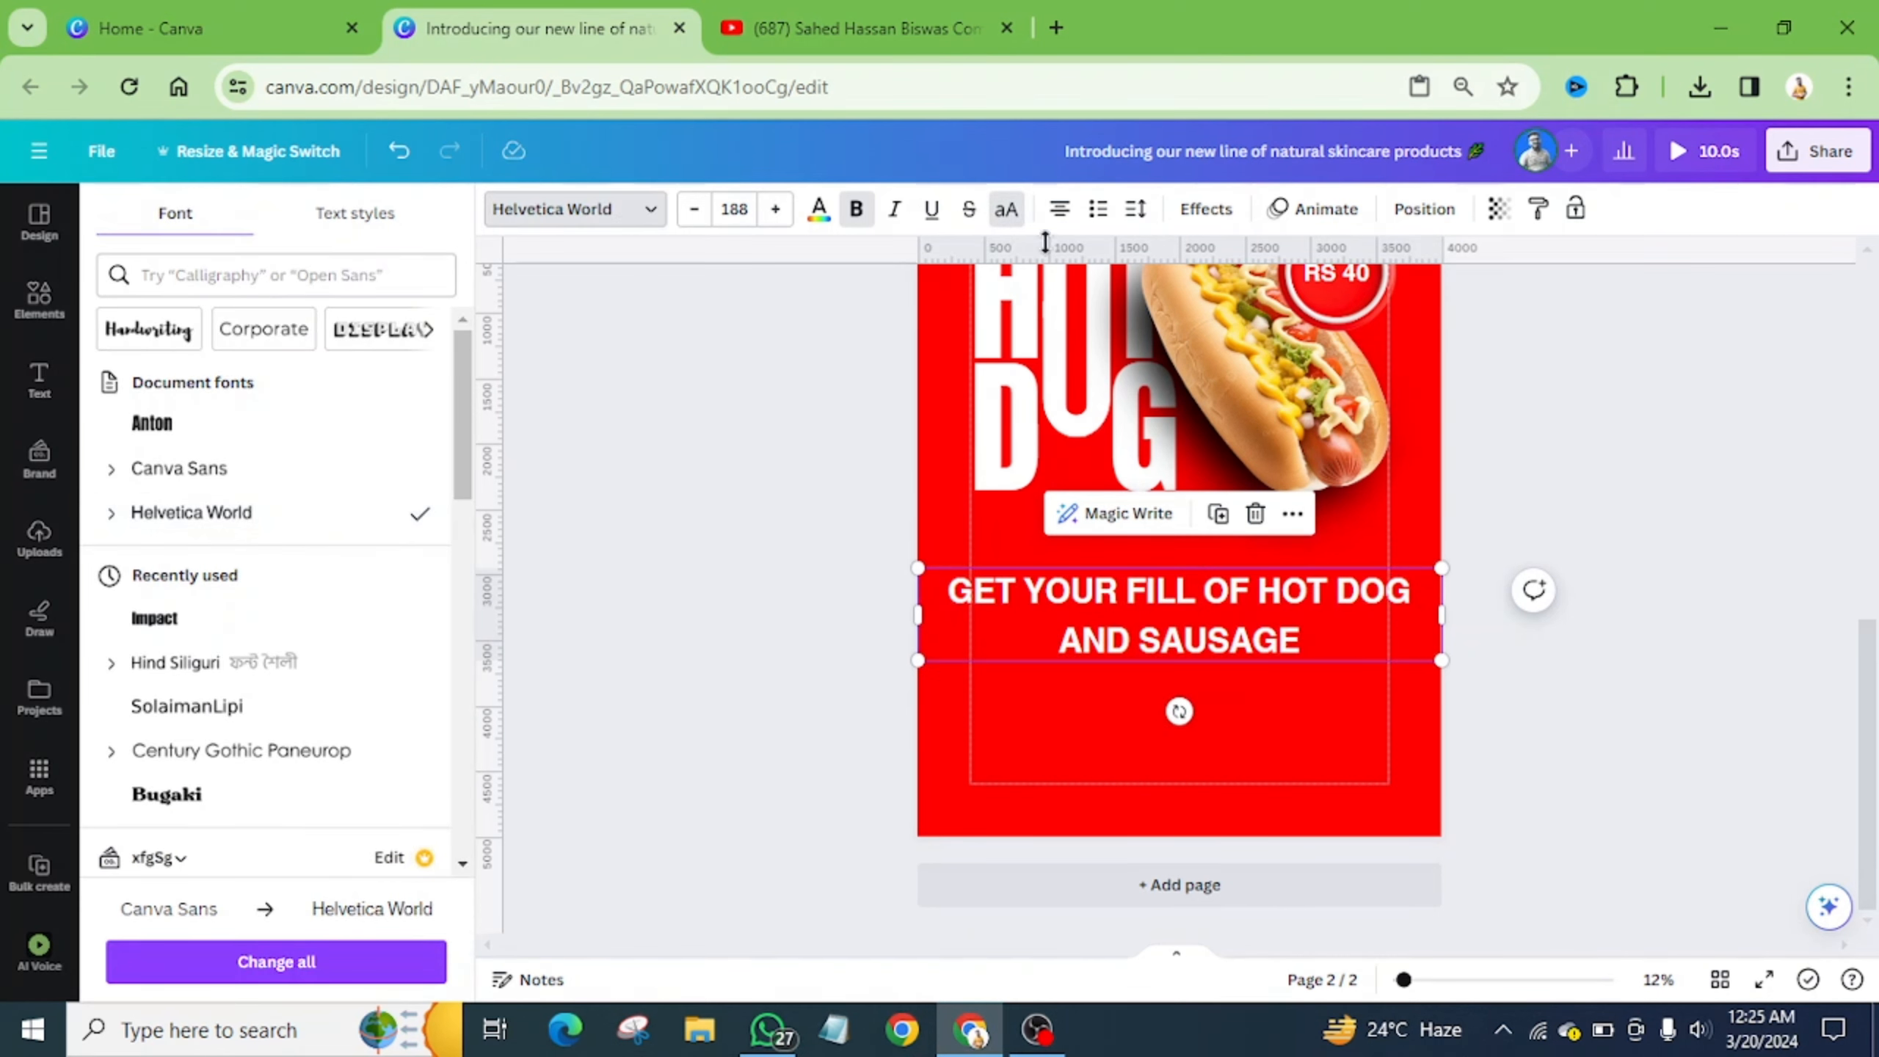
click(1135, 209)
drag(1247, 361, 1190, 382)
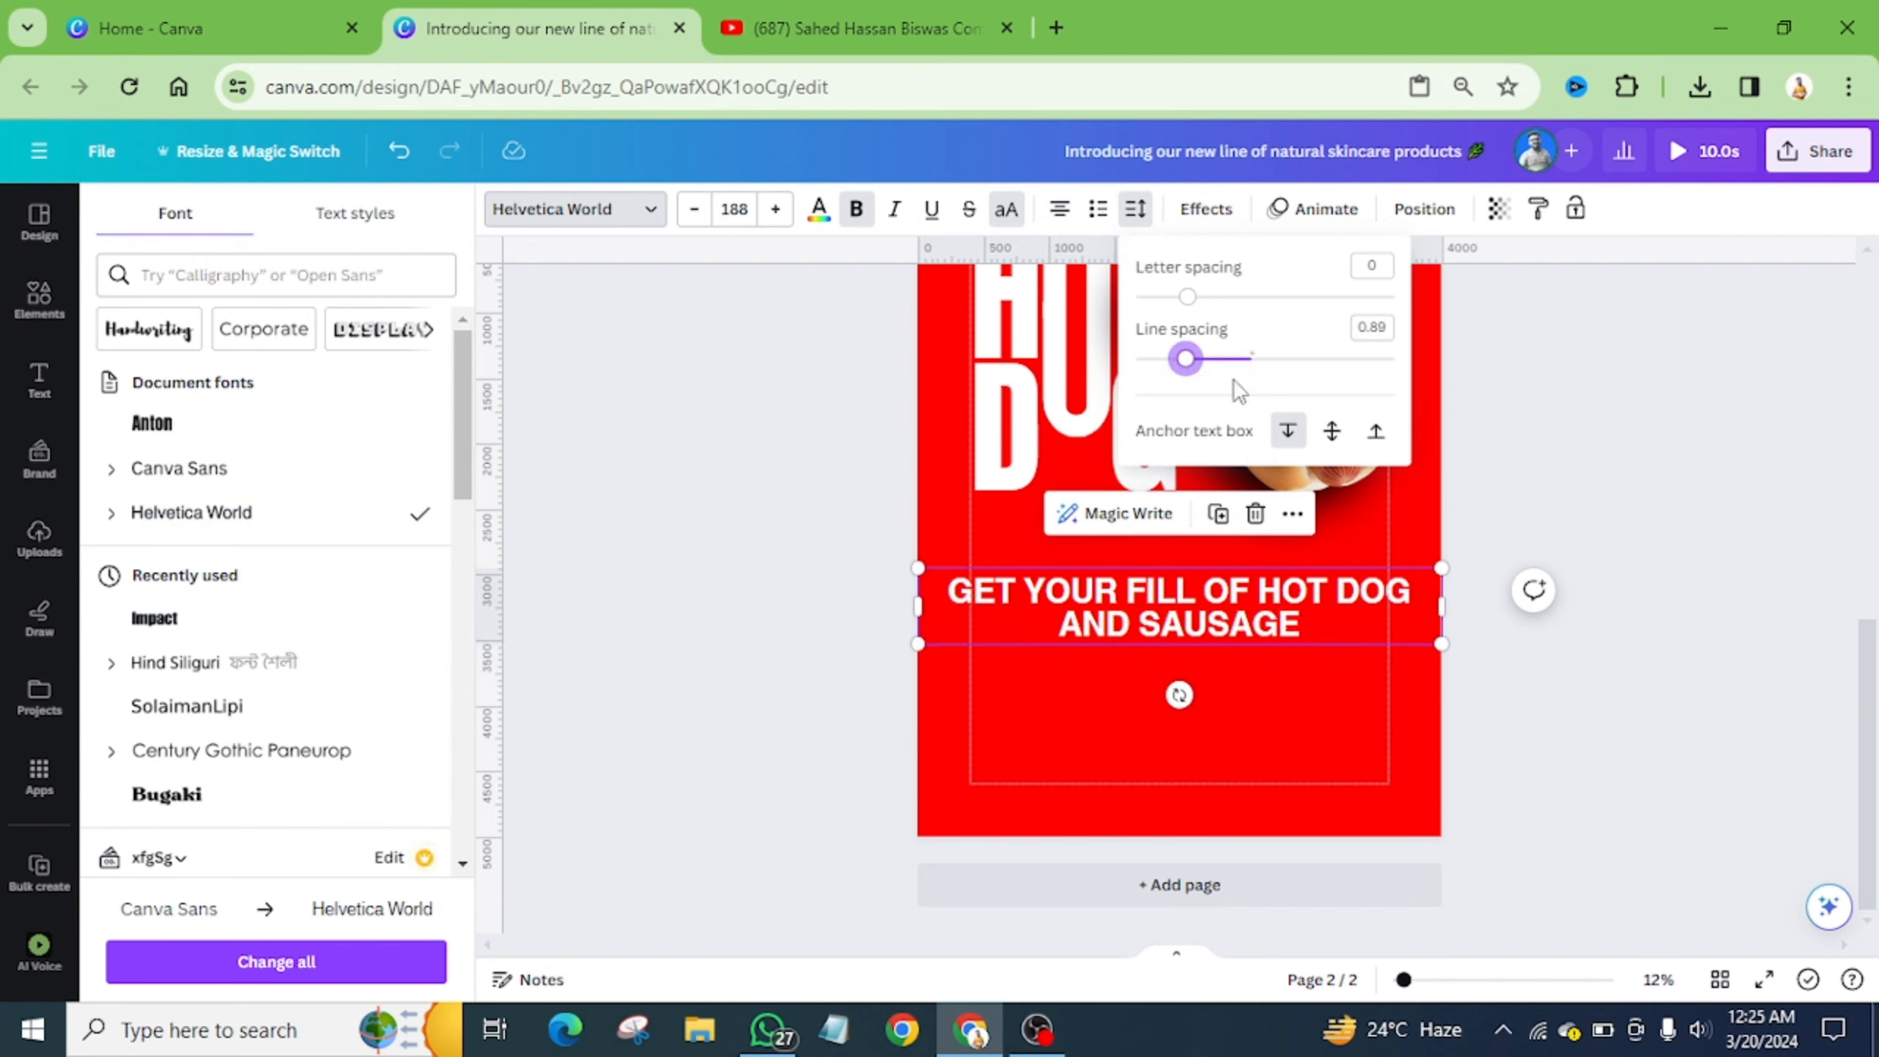
- Shrink the tagline box and centre it beneath the hot dog
drag(1440, 643, 1246, 613)
drag(1107, 597, 1207, 565)
scroll(1231, 606, up, 3)
scroll(1231, 606, up, 3)
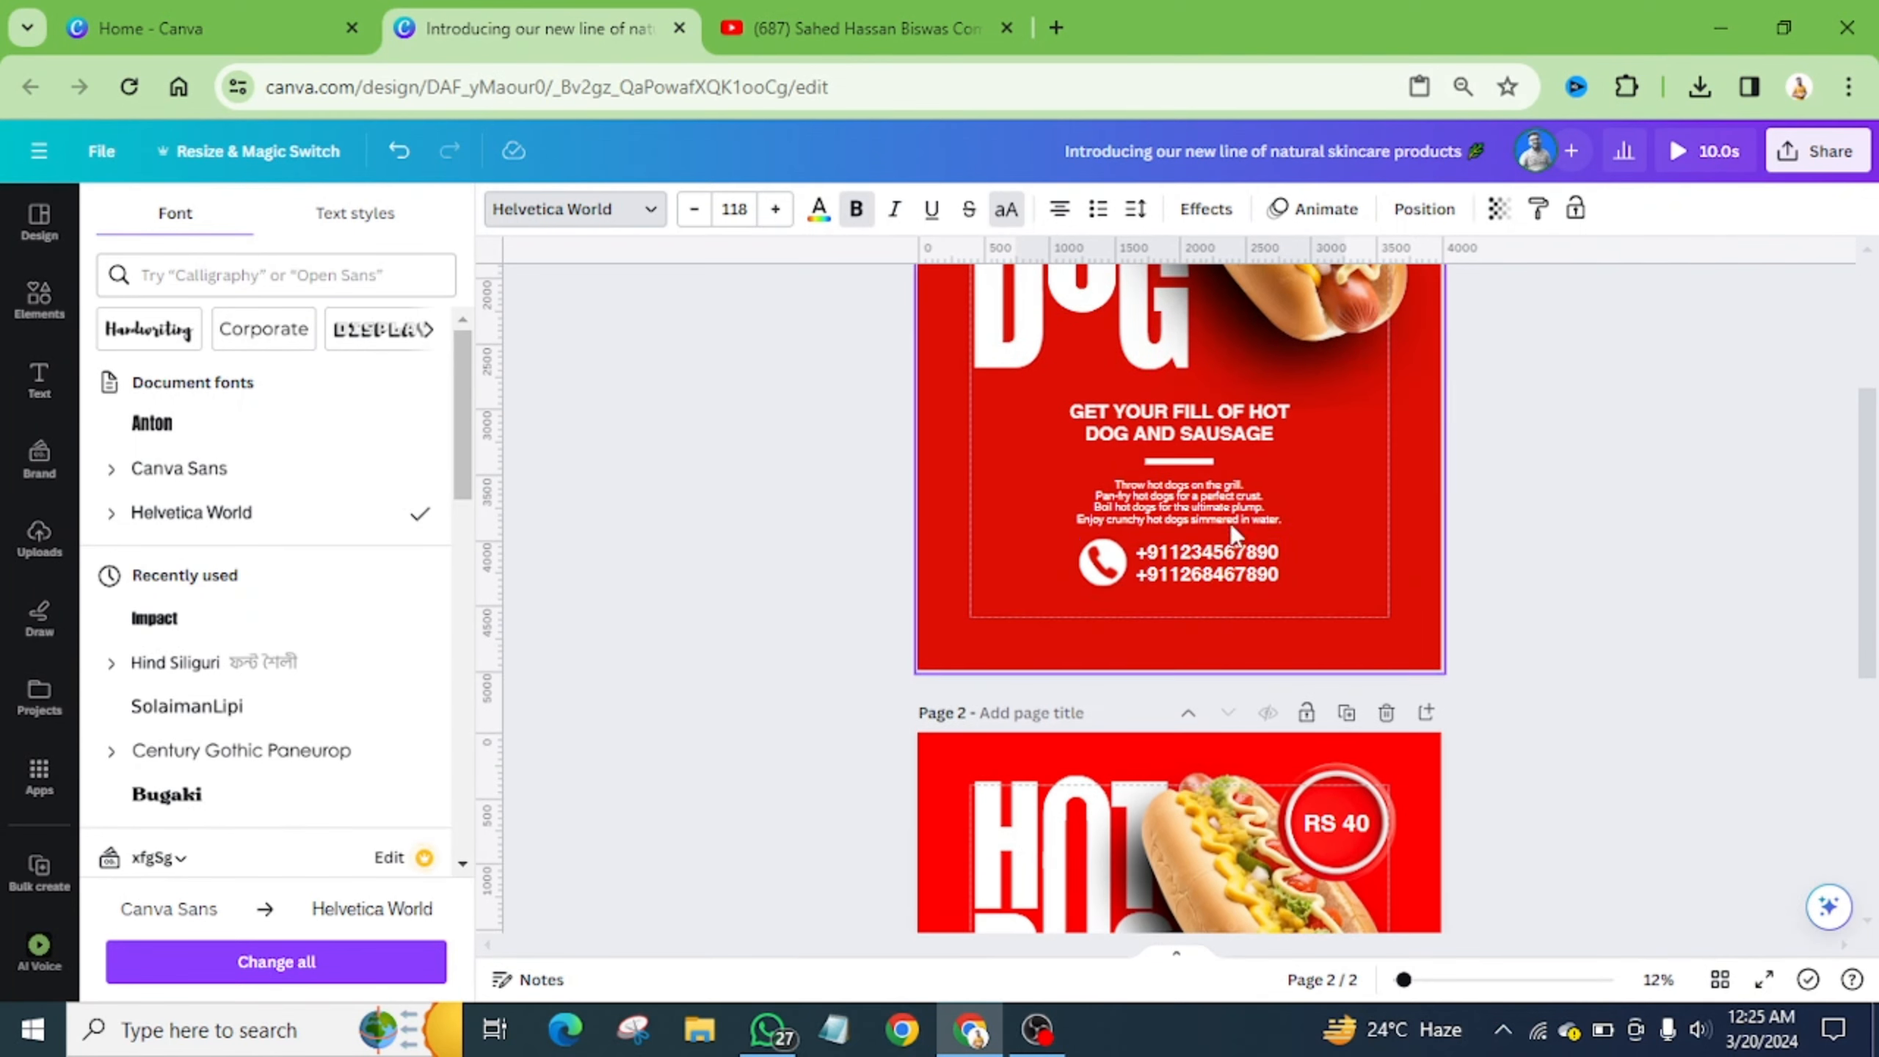
click(1161, 490)
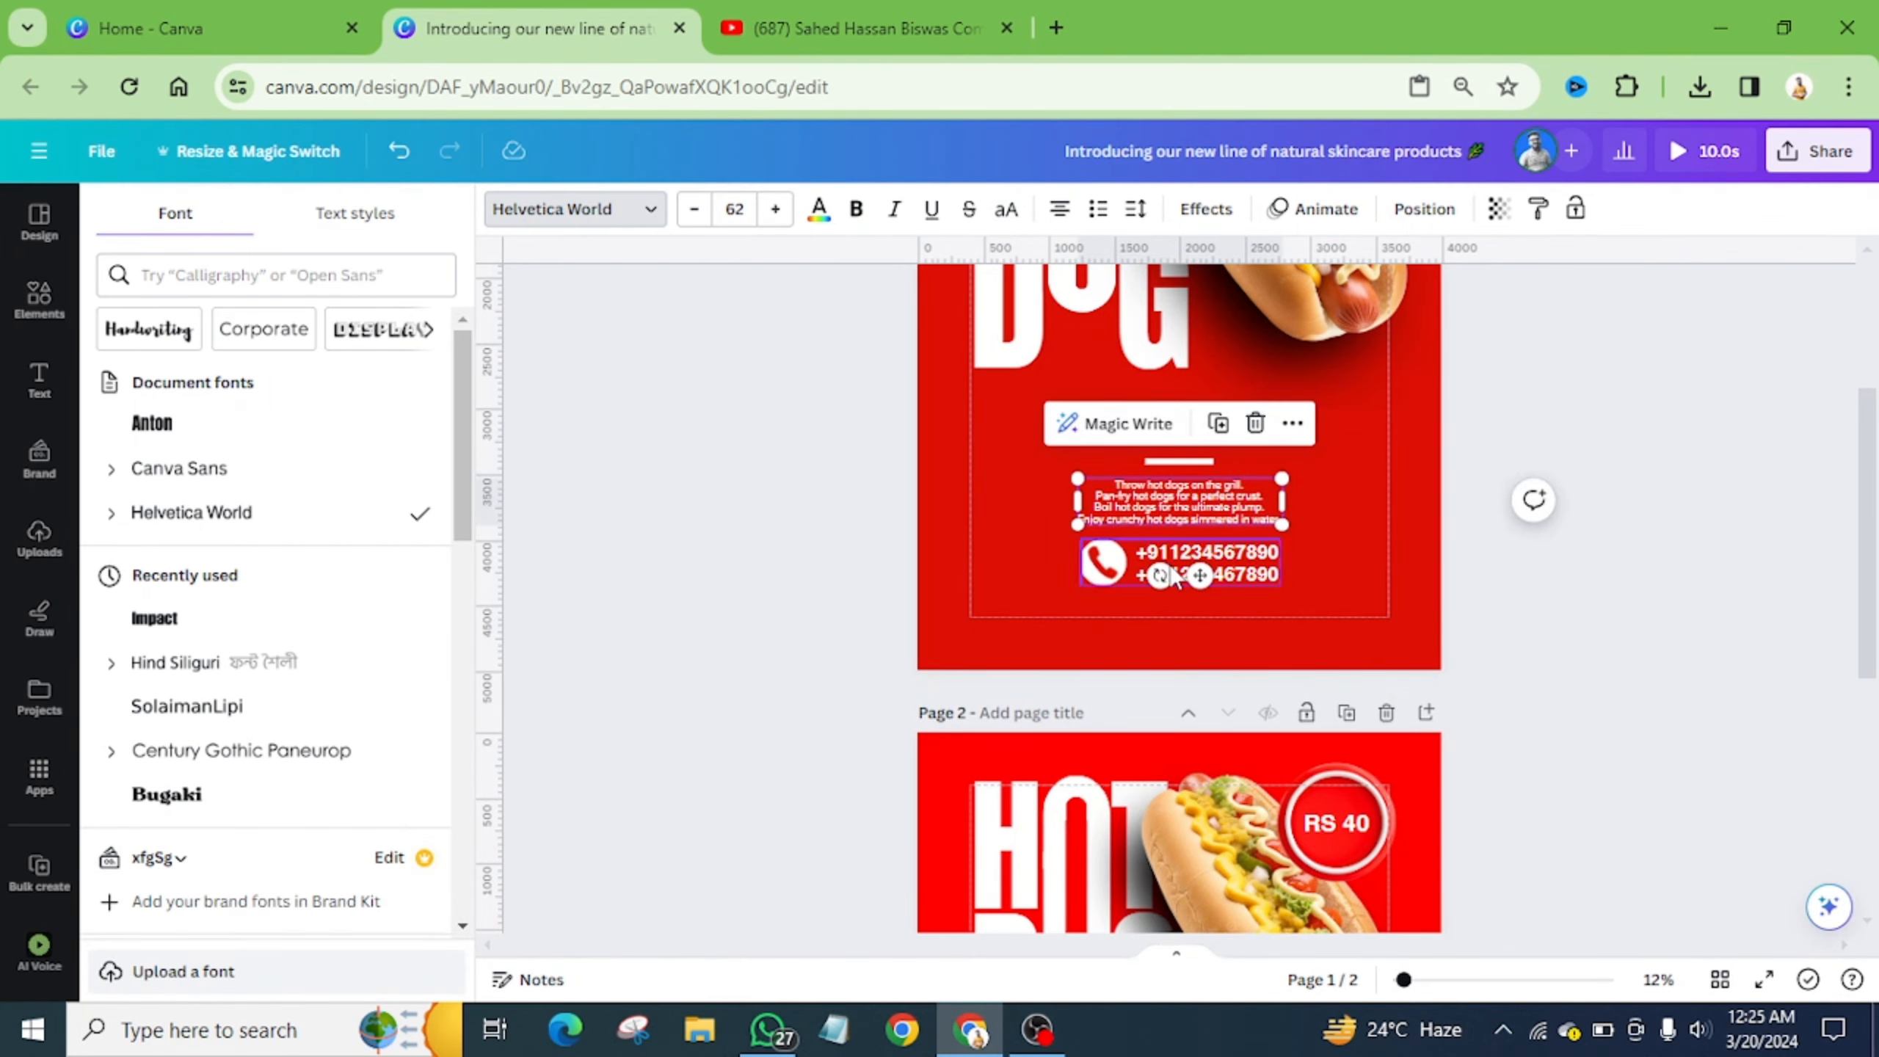
scroll(1241, 530, down, 7)
click(1163, 688)
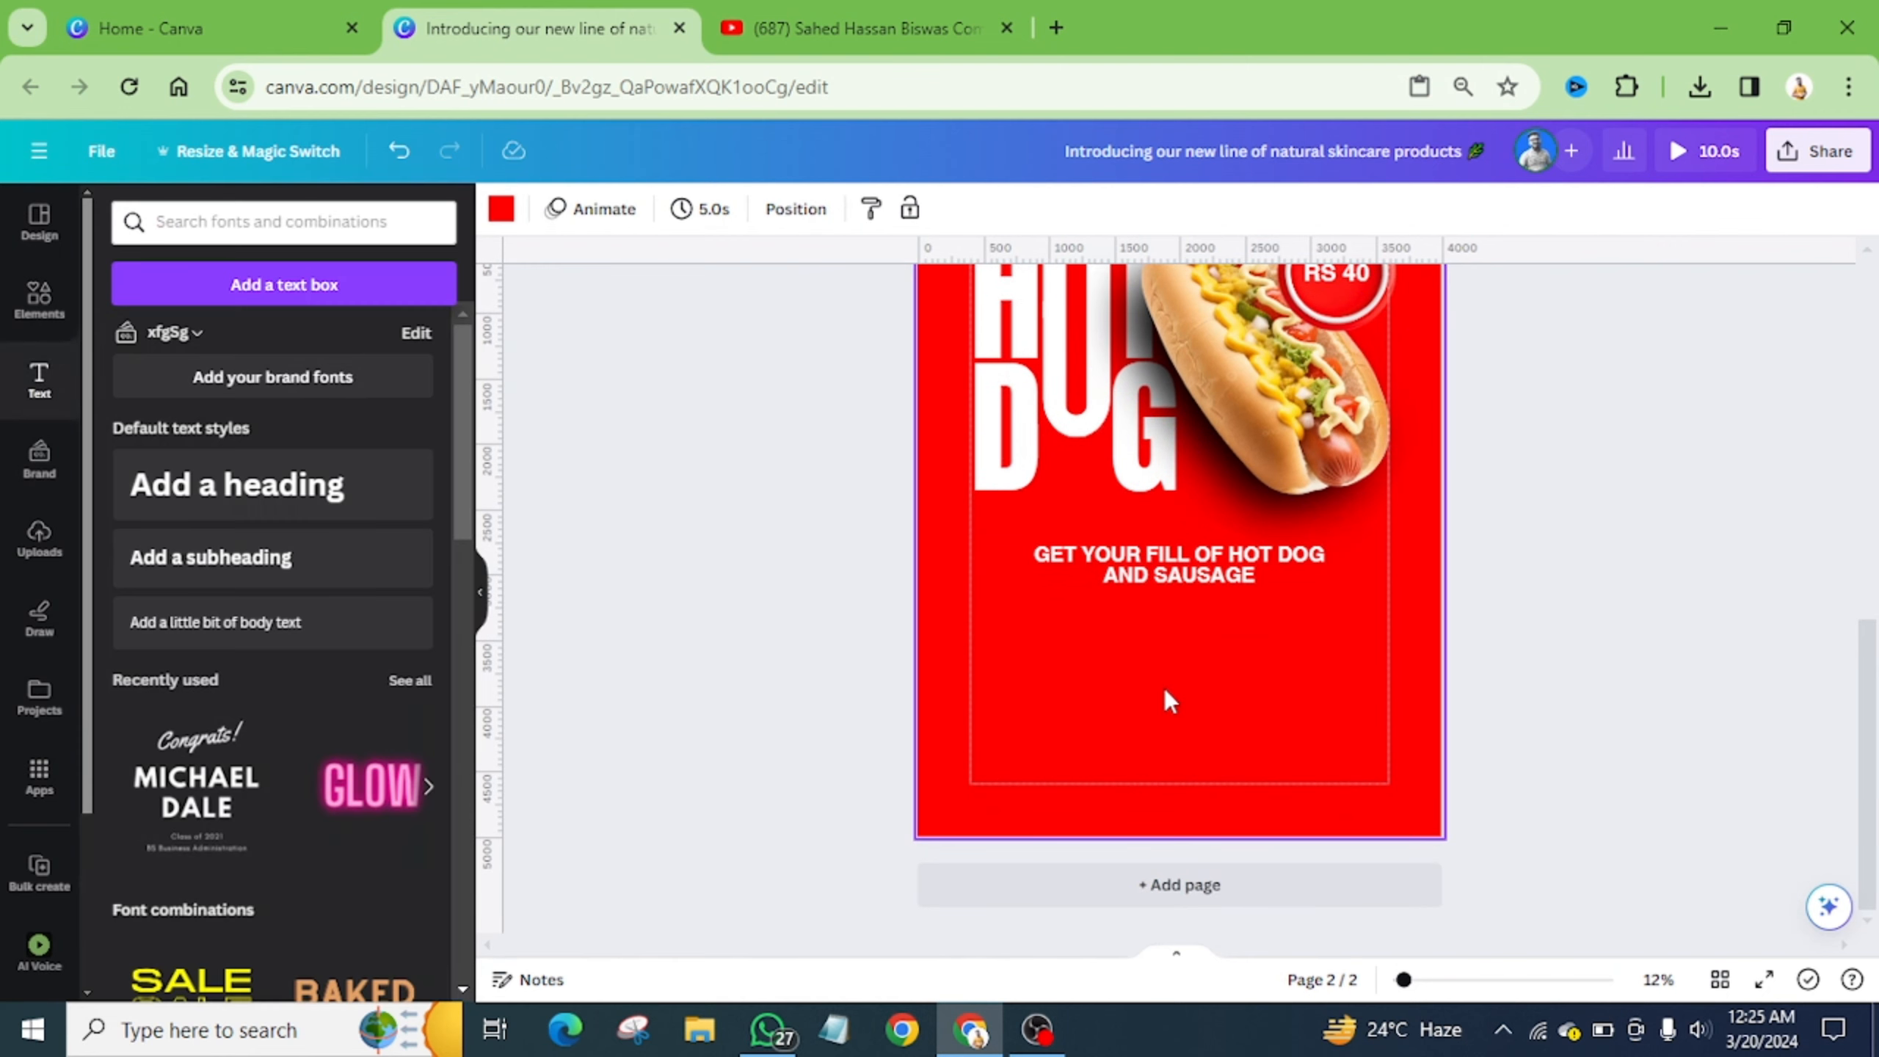
- Add the pasted hot dog cooking paragraph below the tagline in small, centred Helvetica World
click(188, 639)
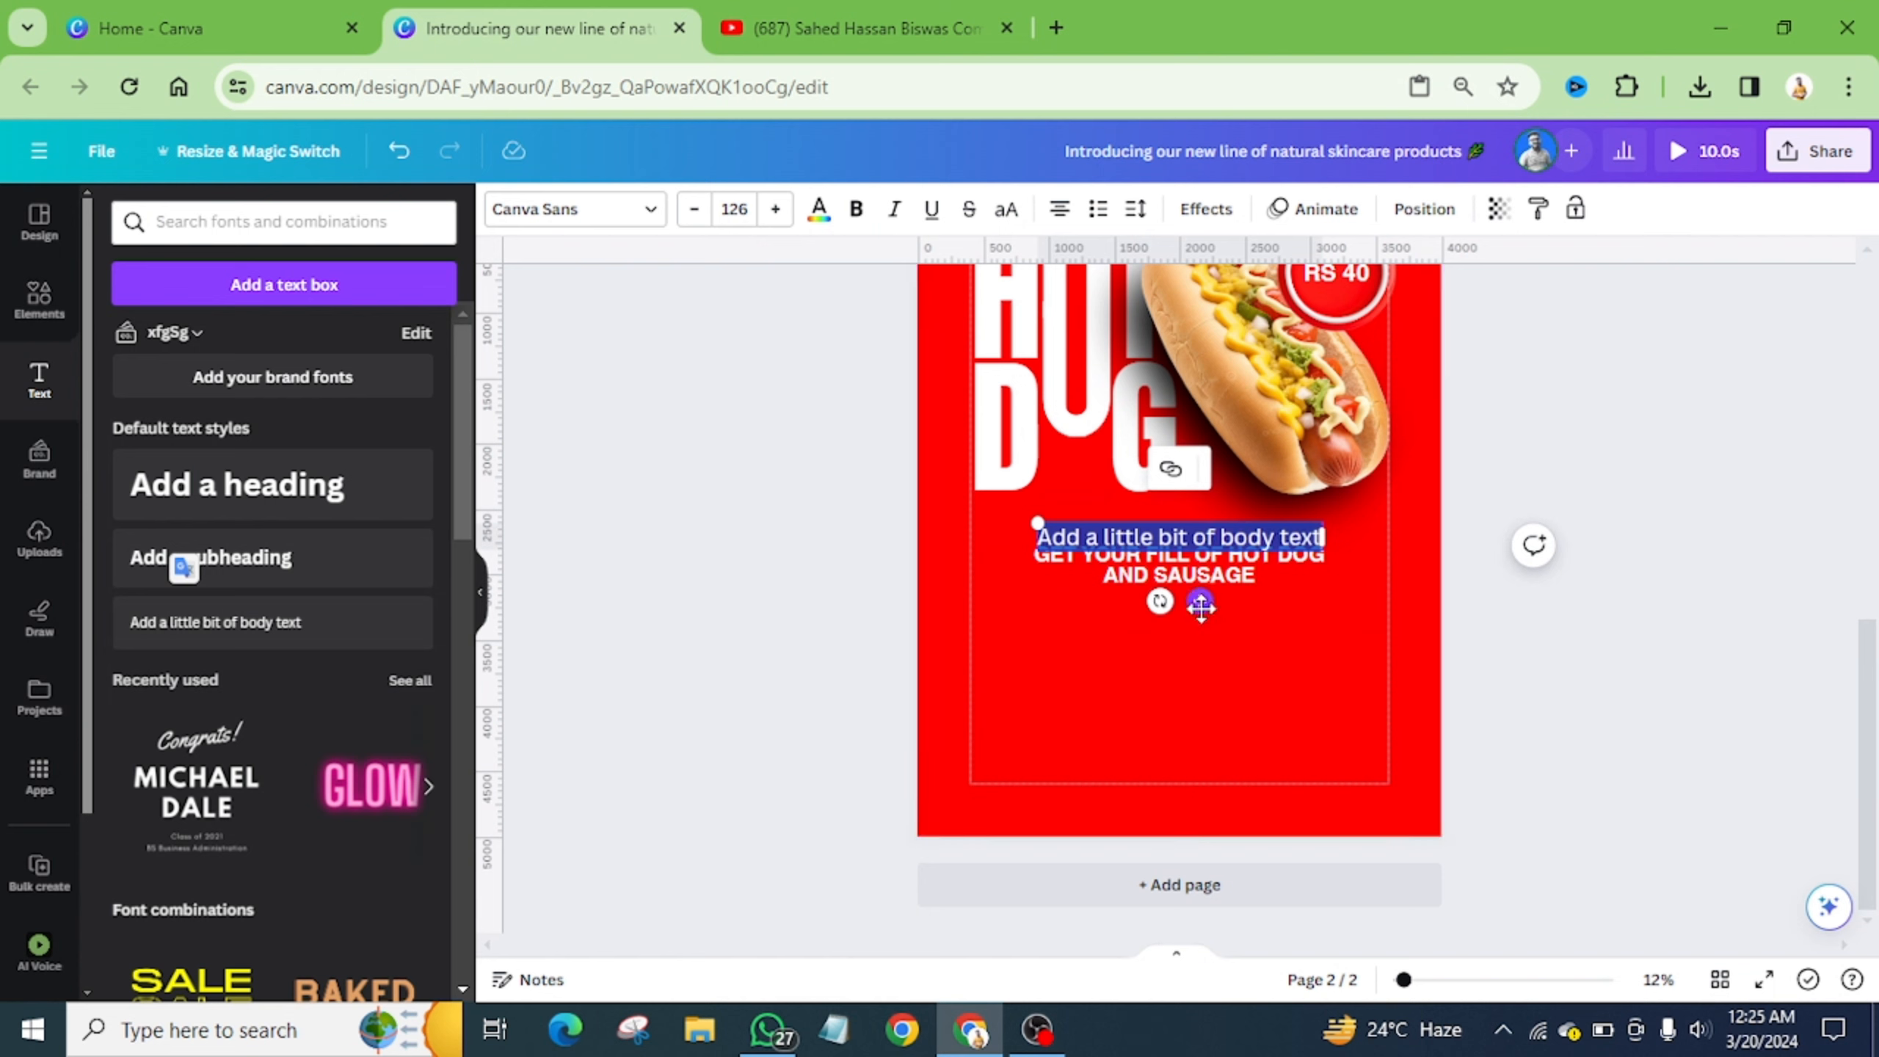
drag(1199, 600, 1200, 702)
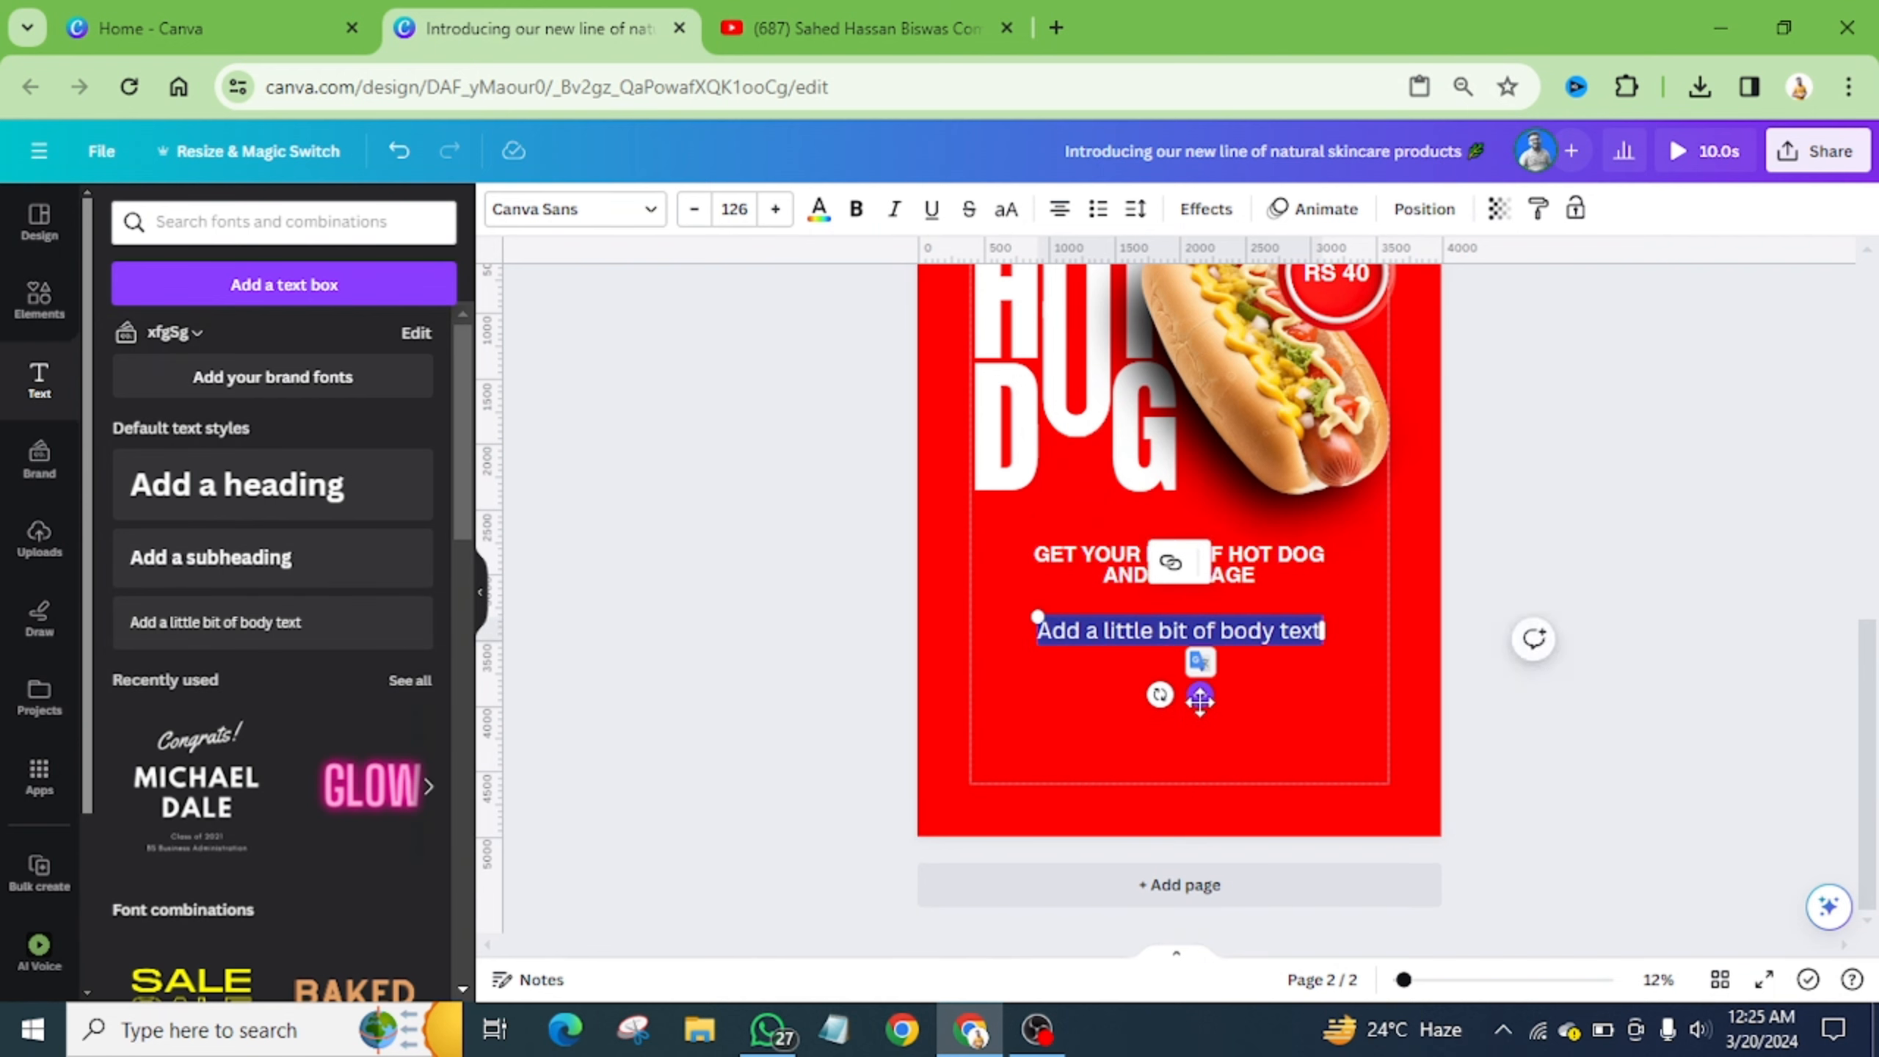
text(Throw hot dogs on the grill. Pan-fry hot dogs for a perfect crust. Boil hot dogs for the ultimate plump. Enjoy crunchy hot dogs simmered in water.)
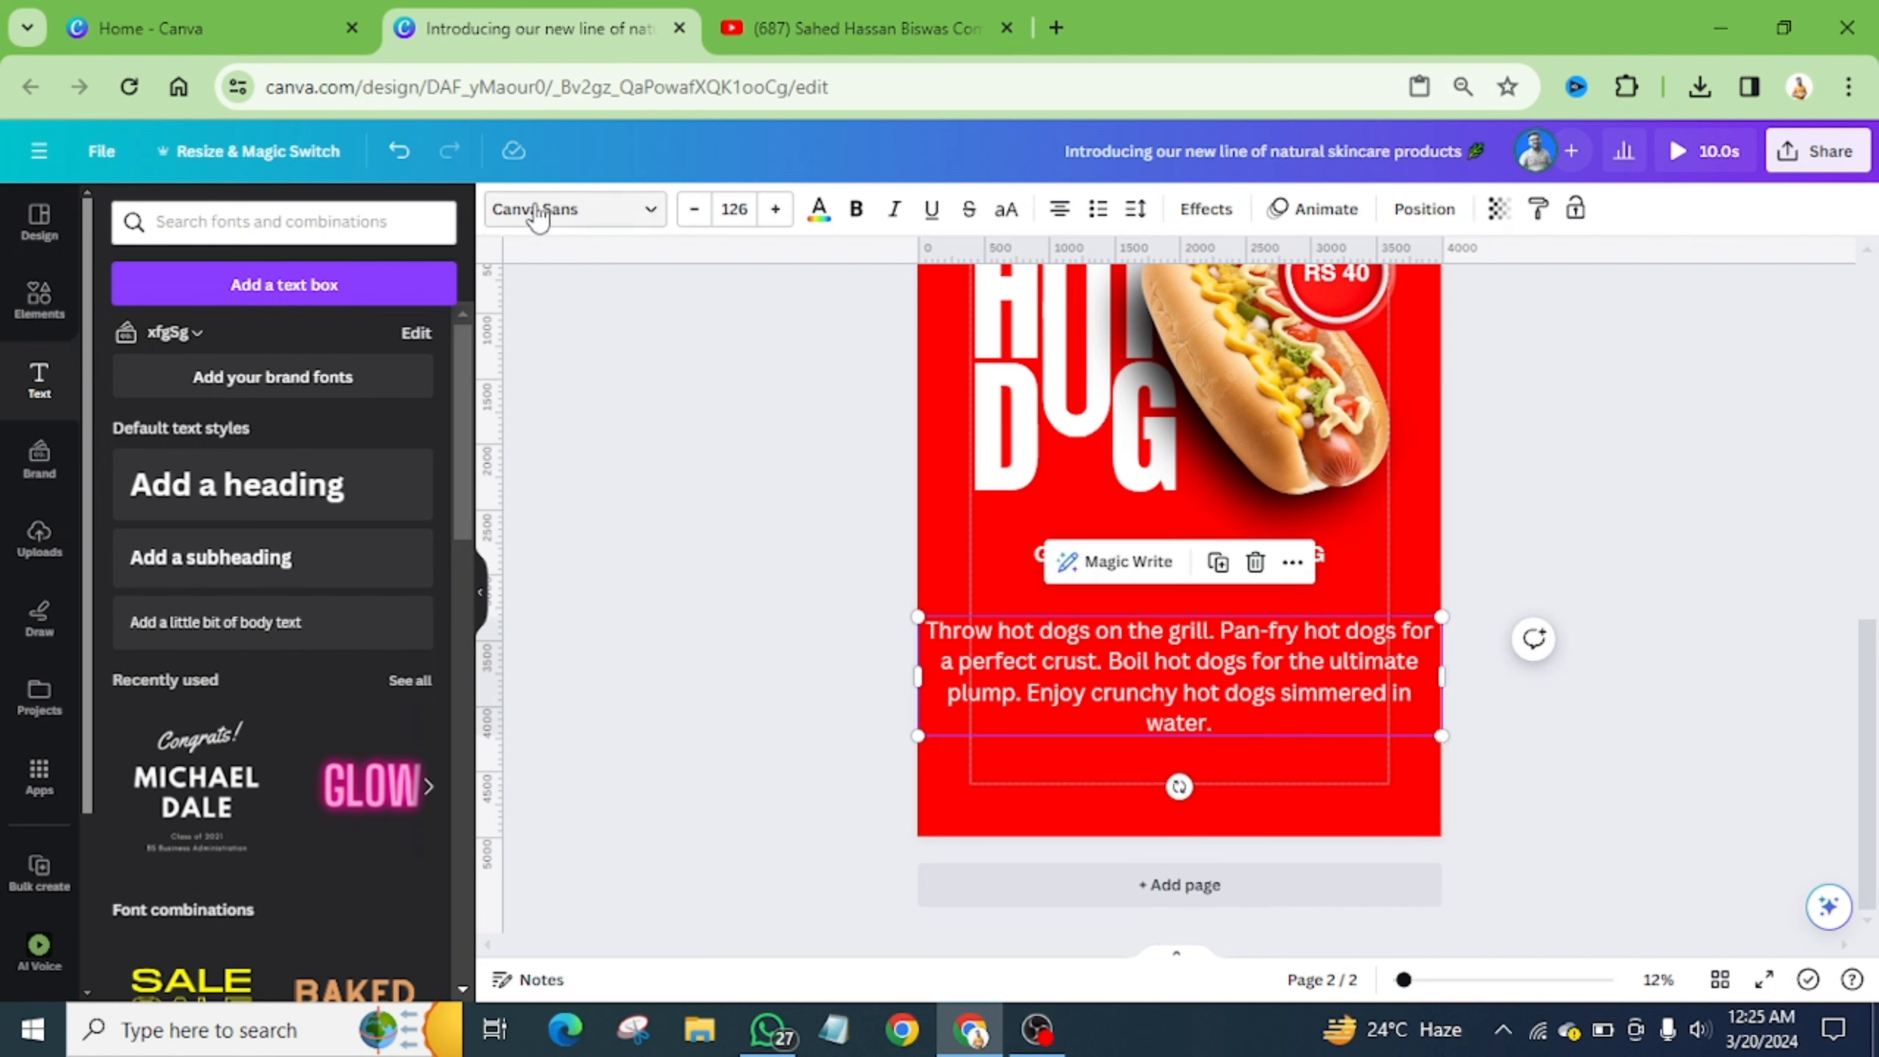
click(584, 215)
click(191, 513)
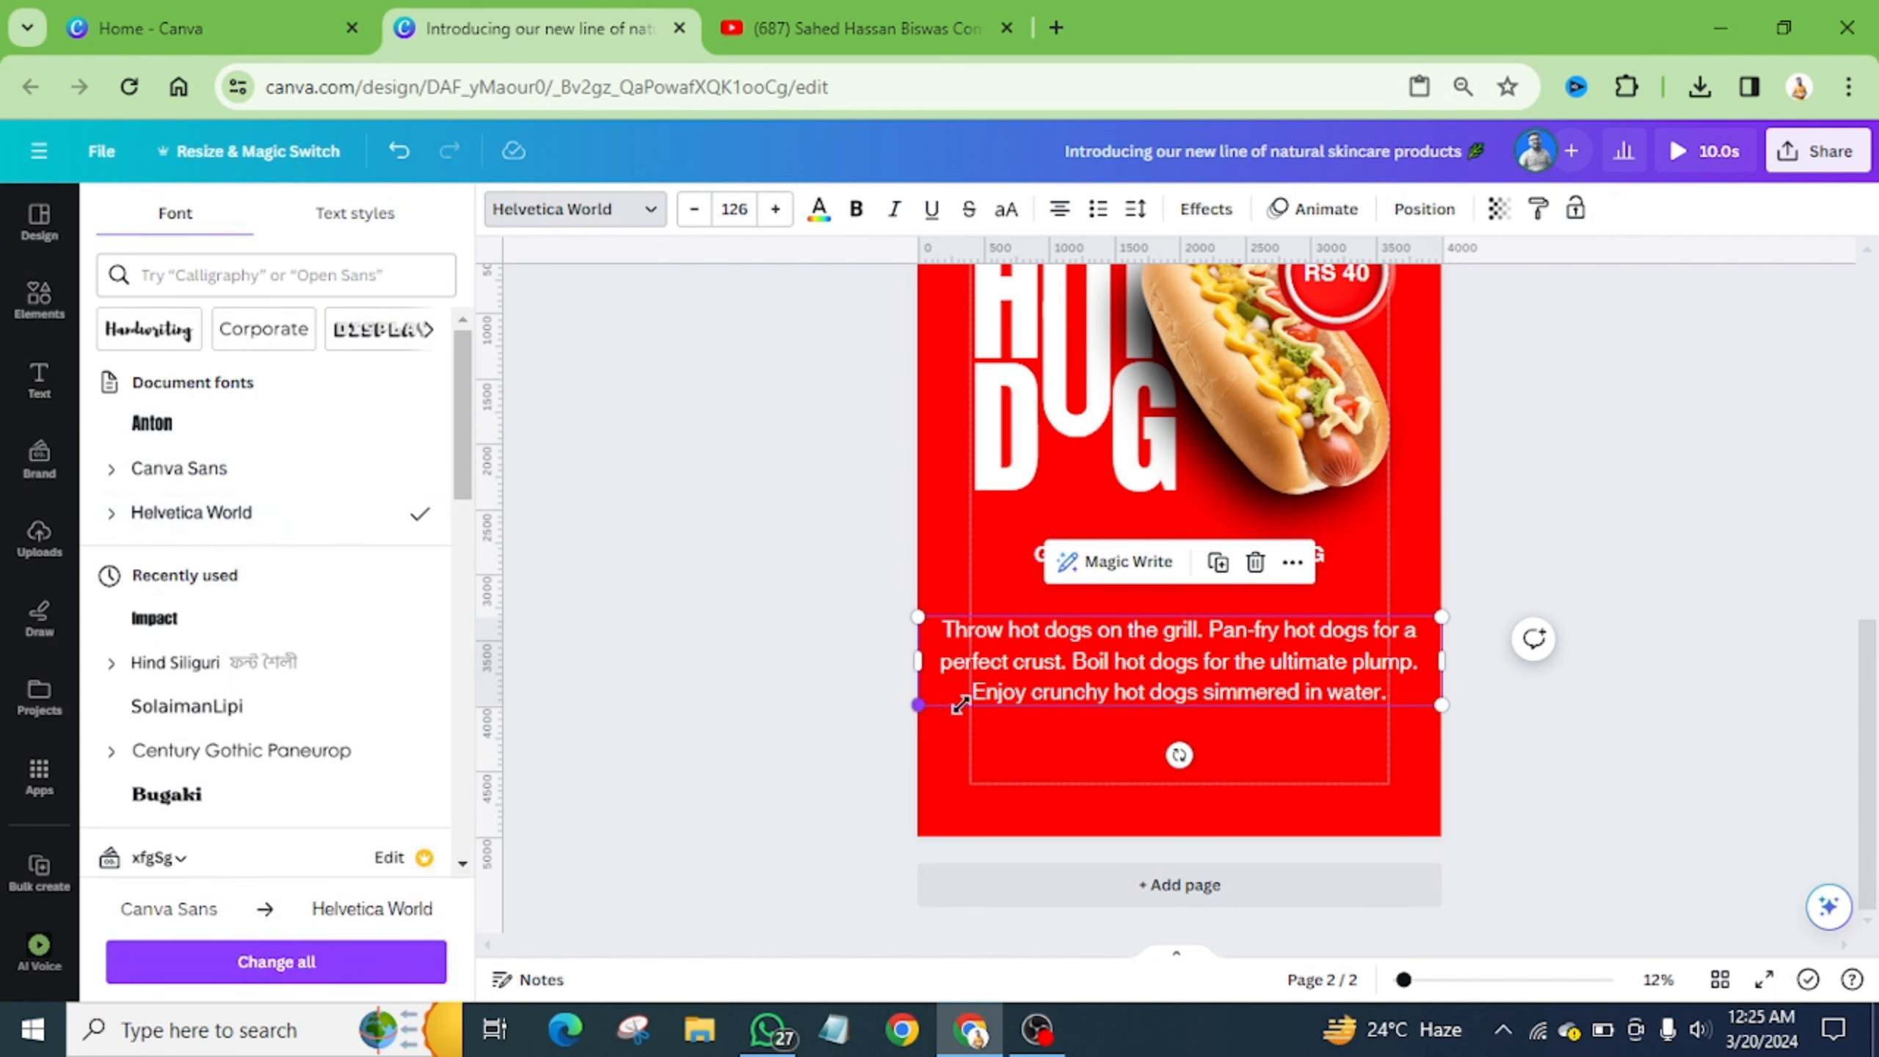
drag(960, 704, 1117, 679)
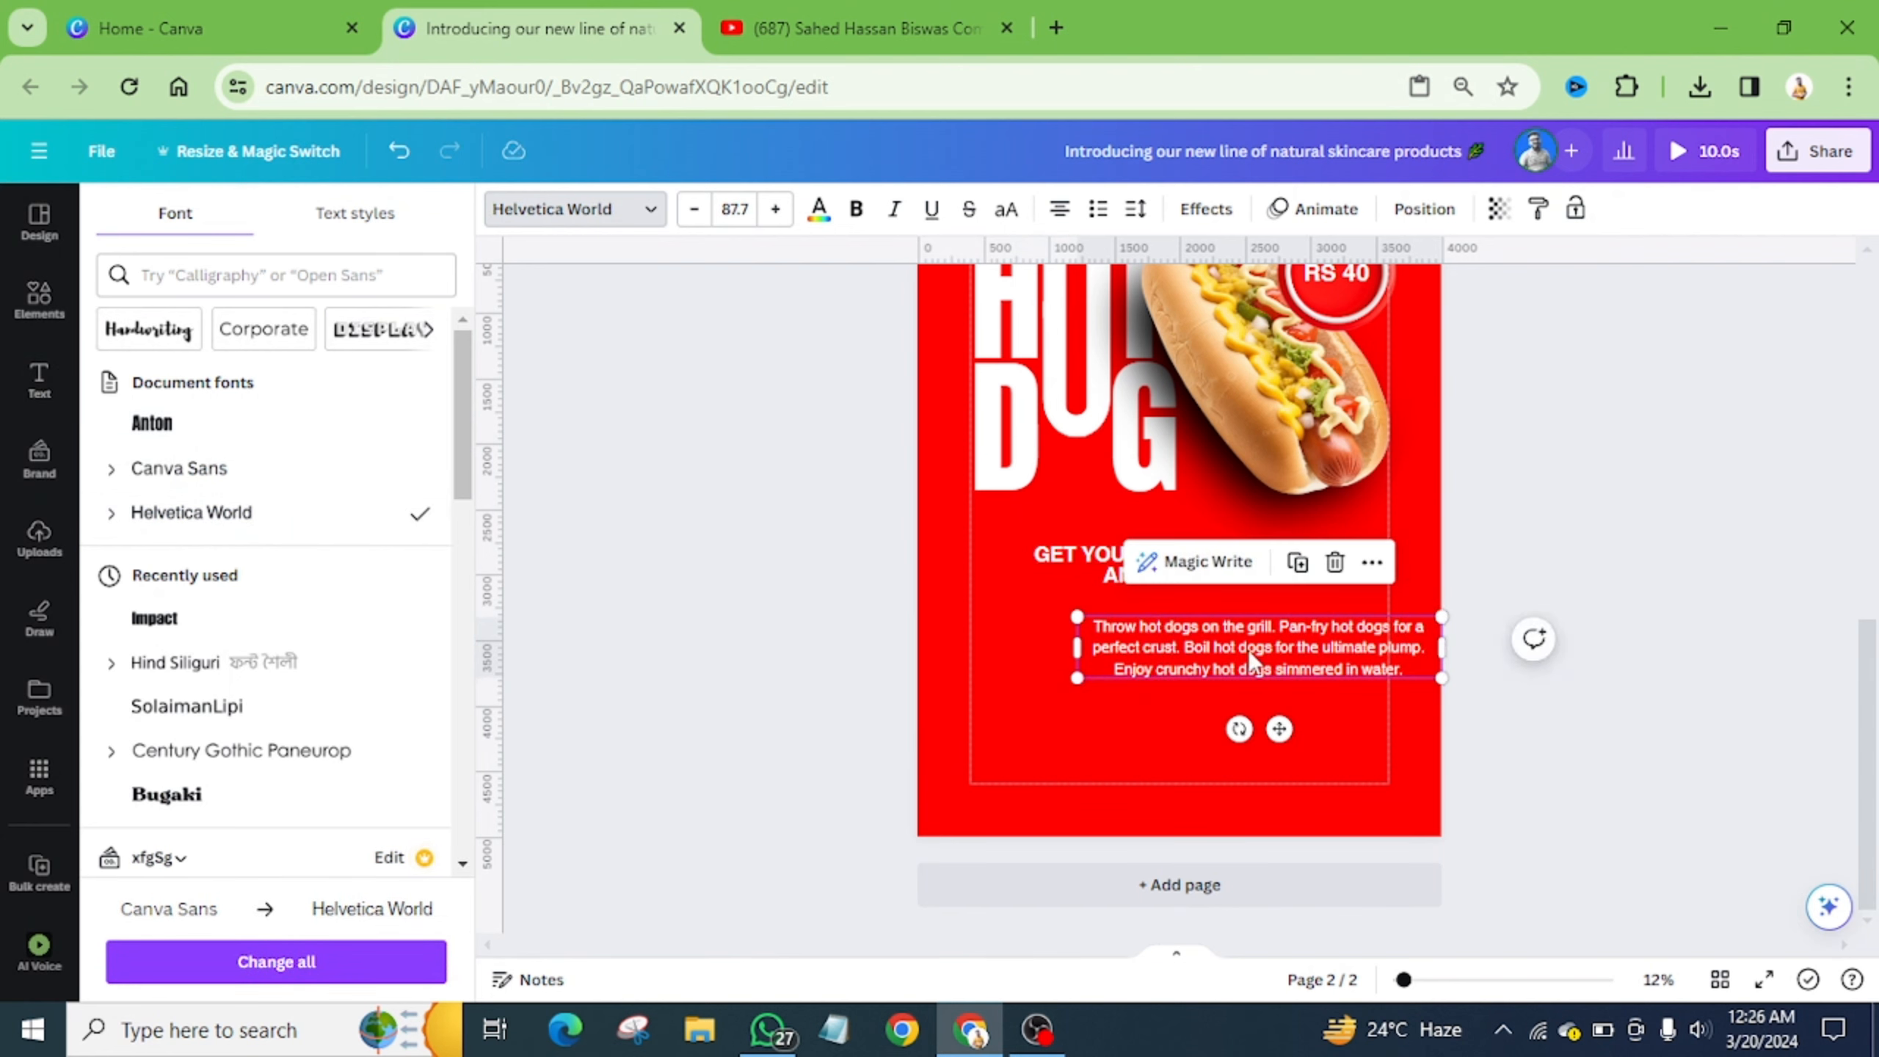
drag(1247, 649, 1167, 664)
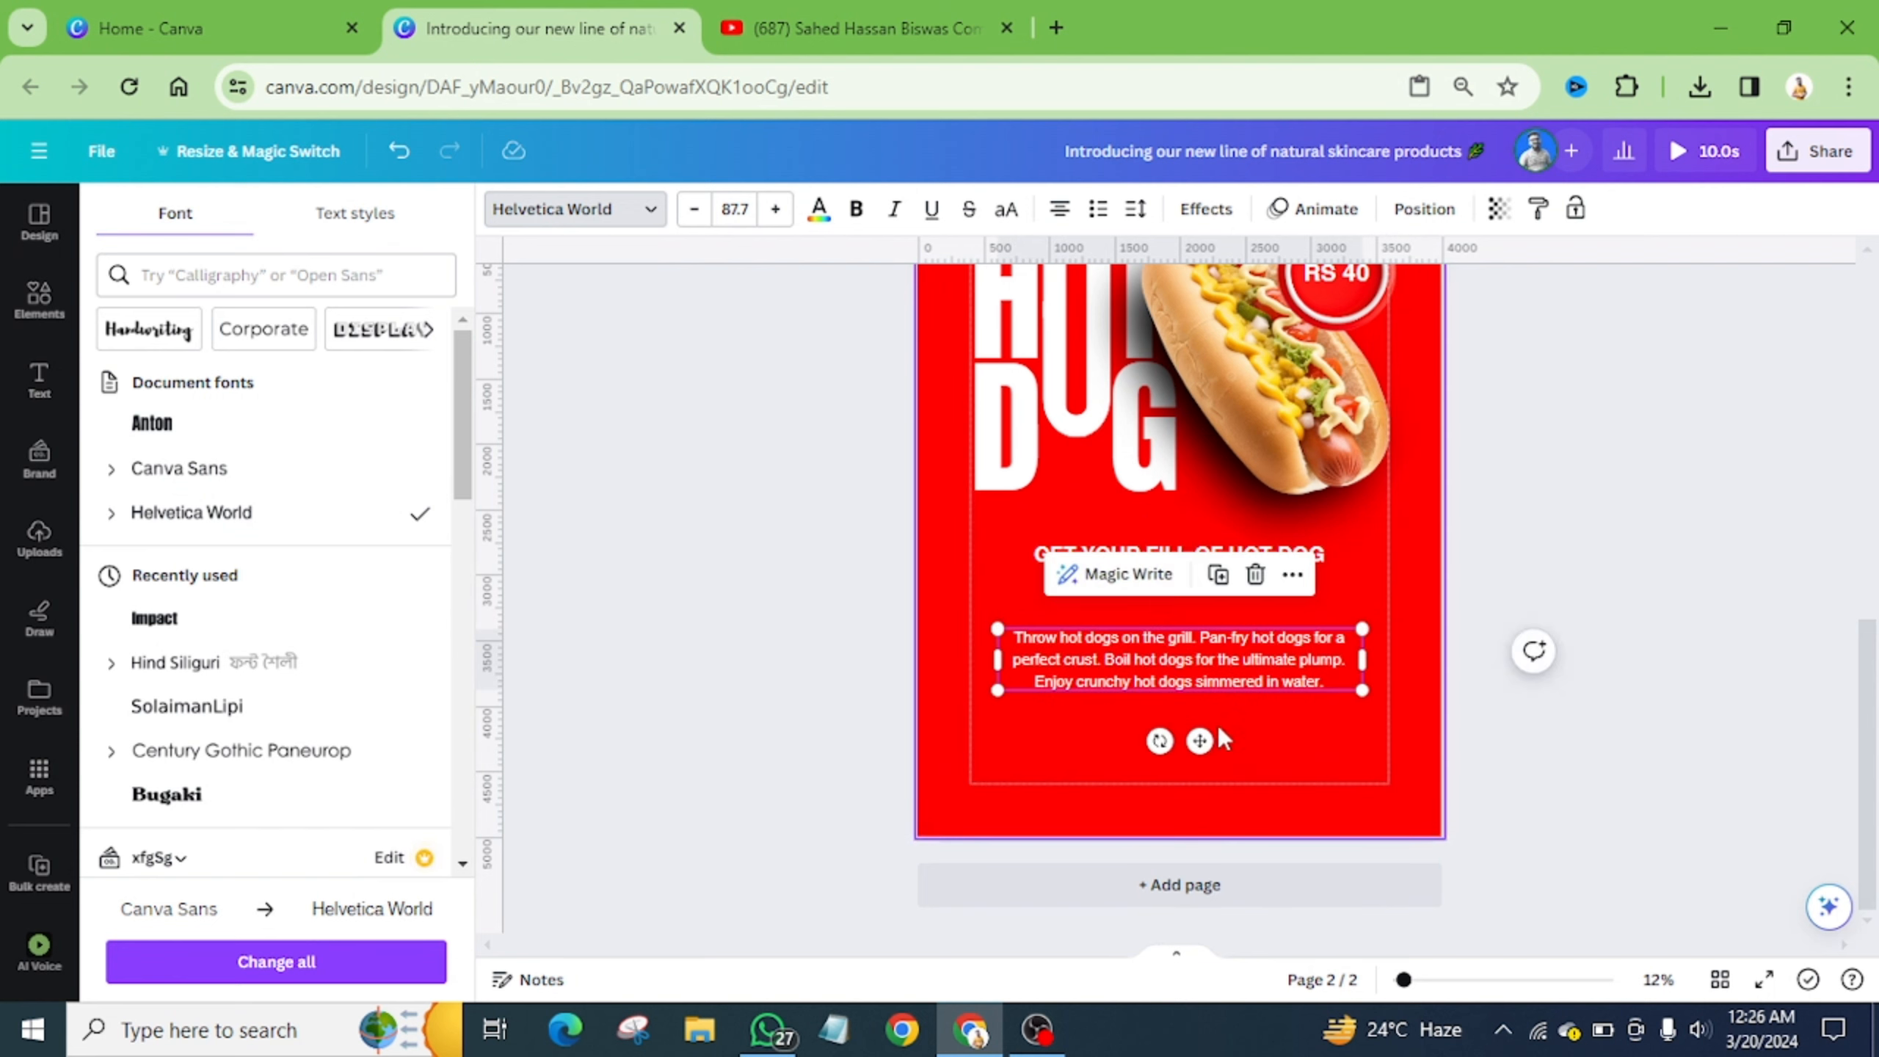
click(1279, 740)
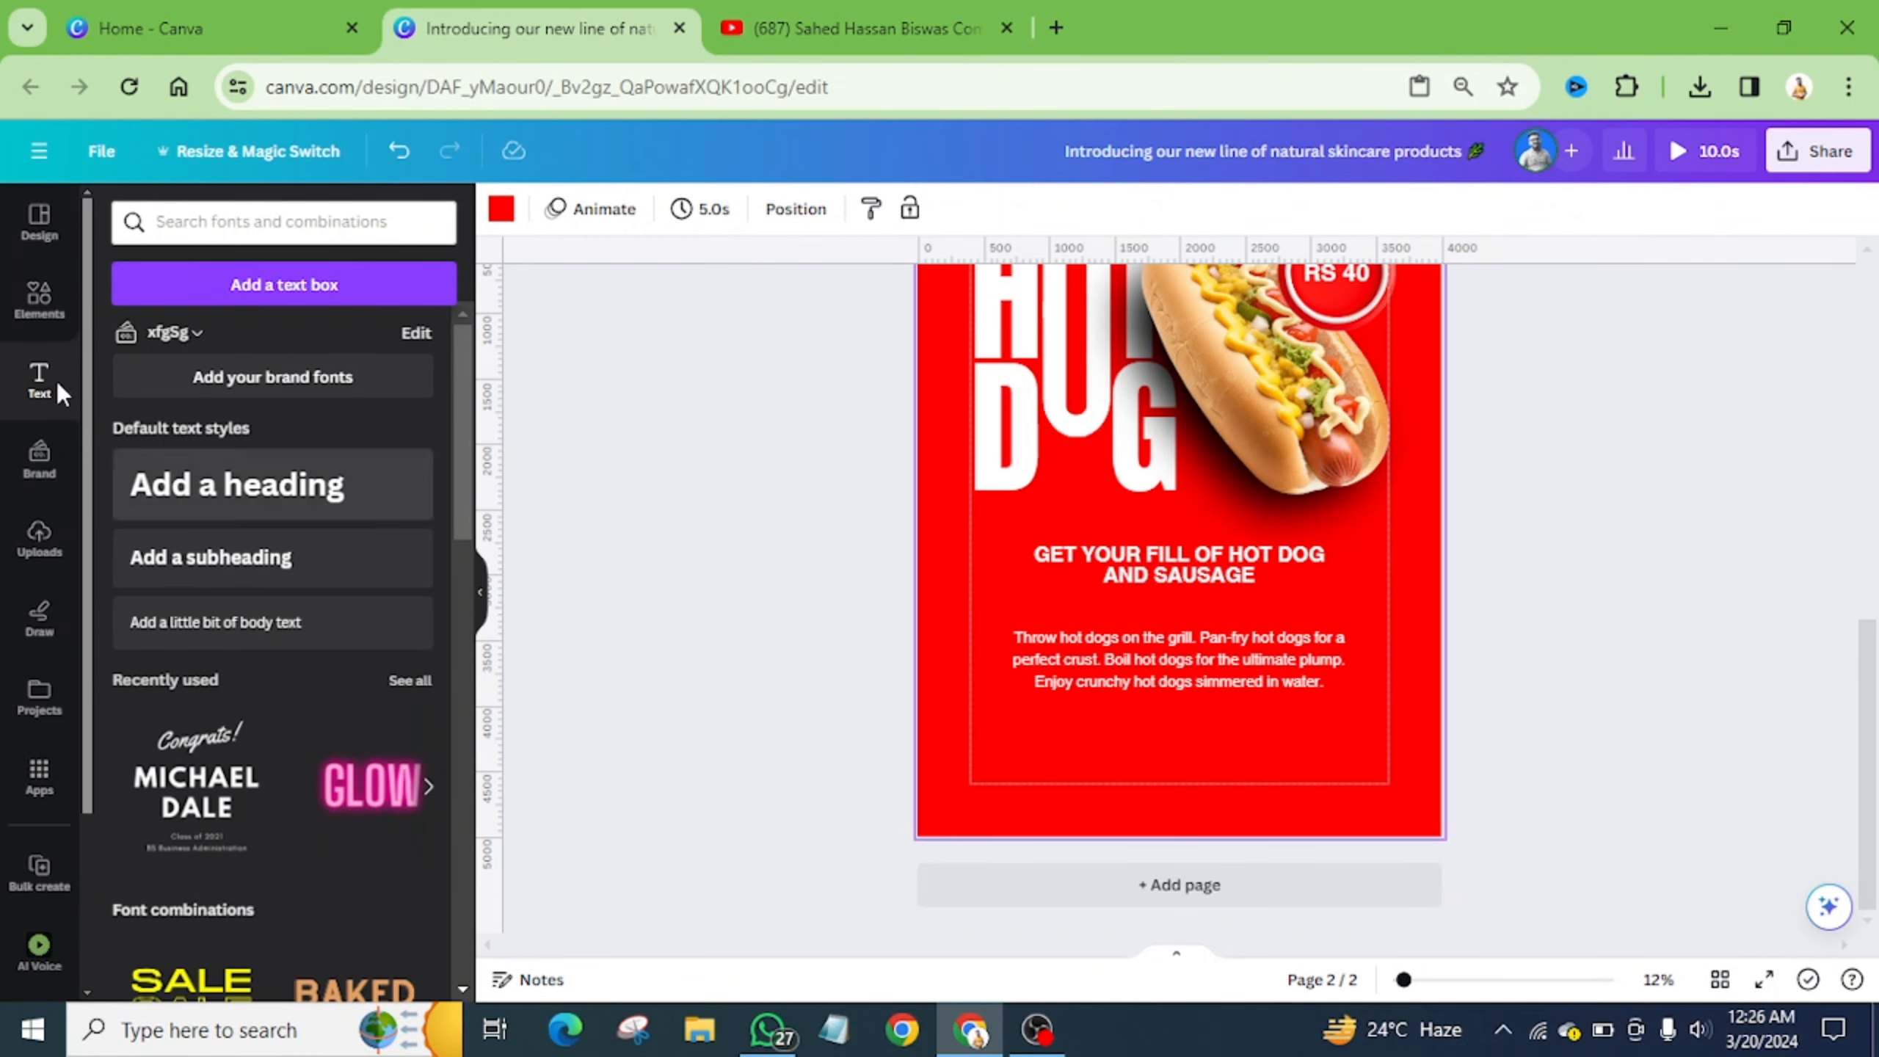
- Add a plain straight line between the tagline and the body text
click(36, 301)
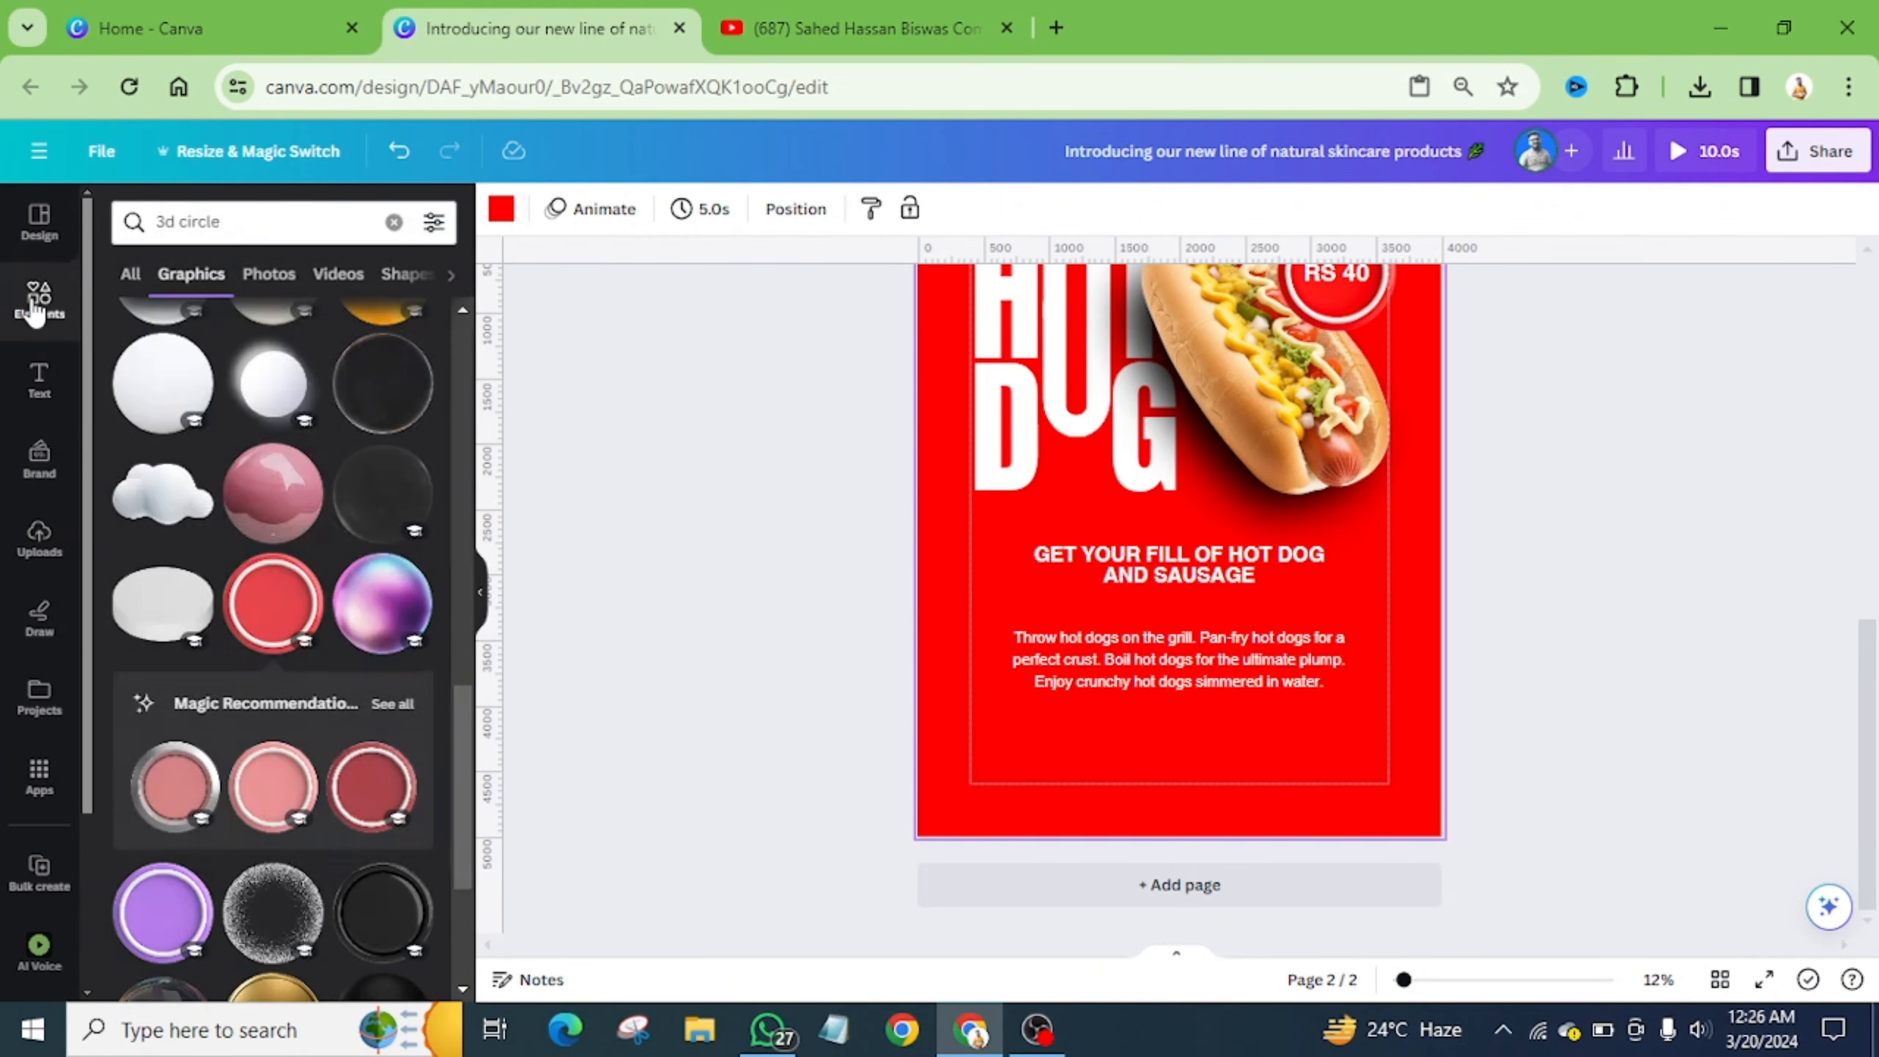
click(393, 221)
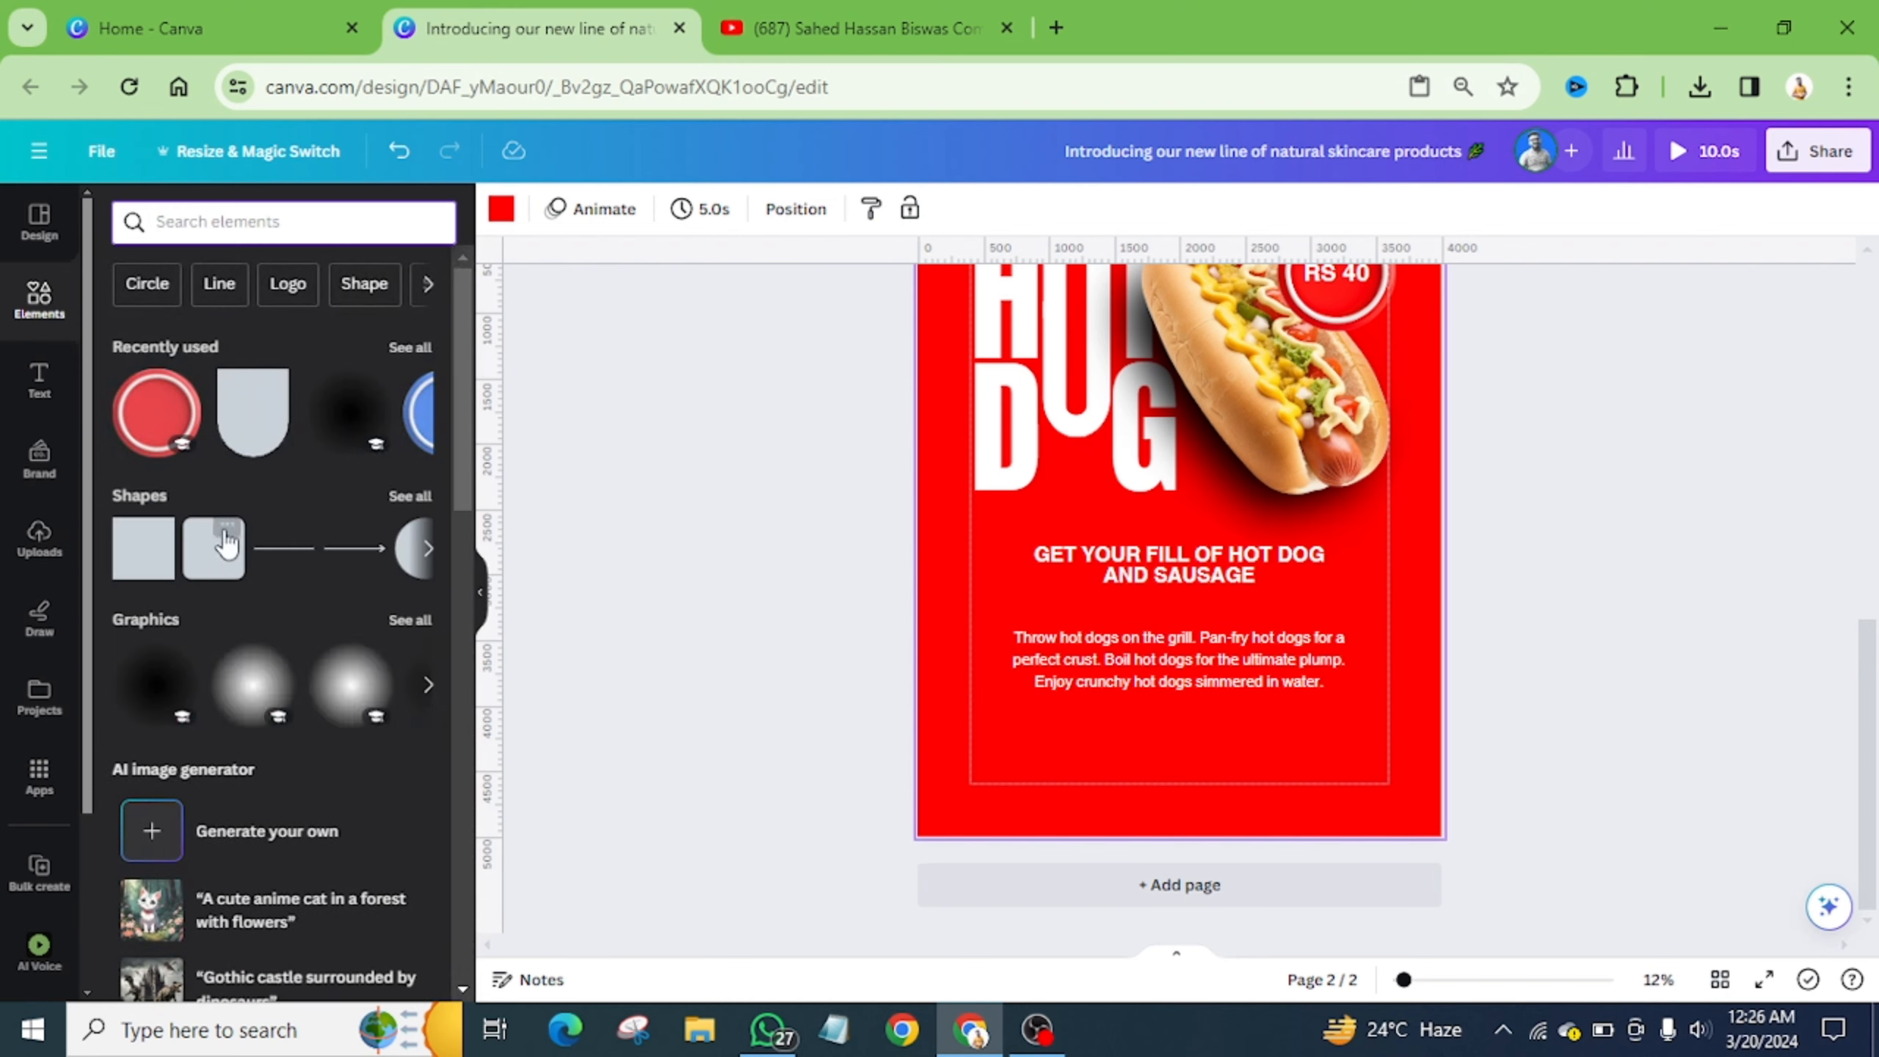
click(409, 496)
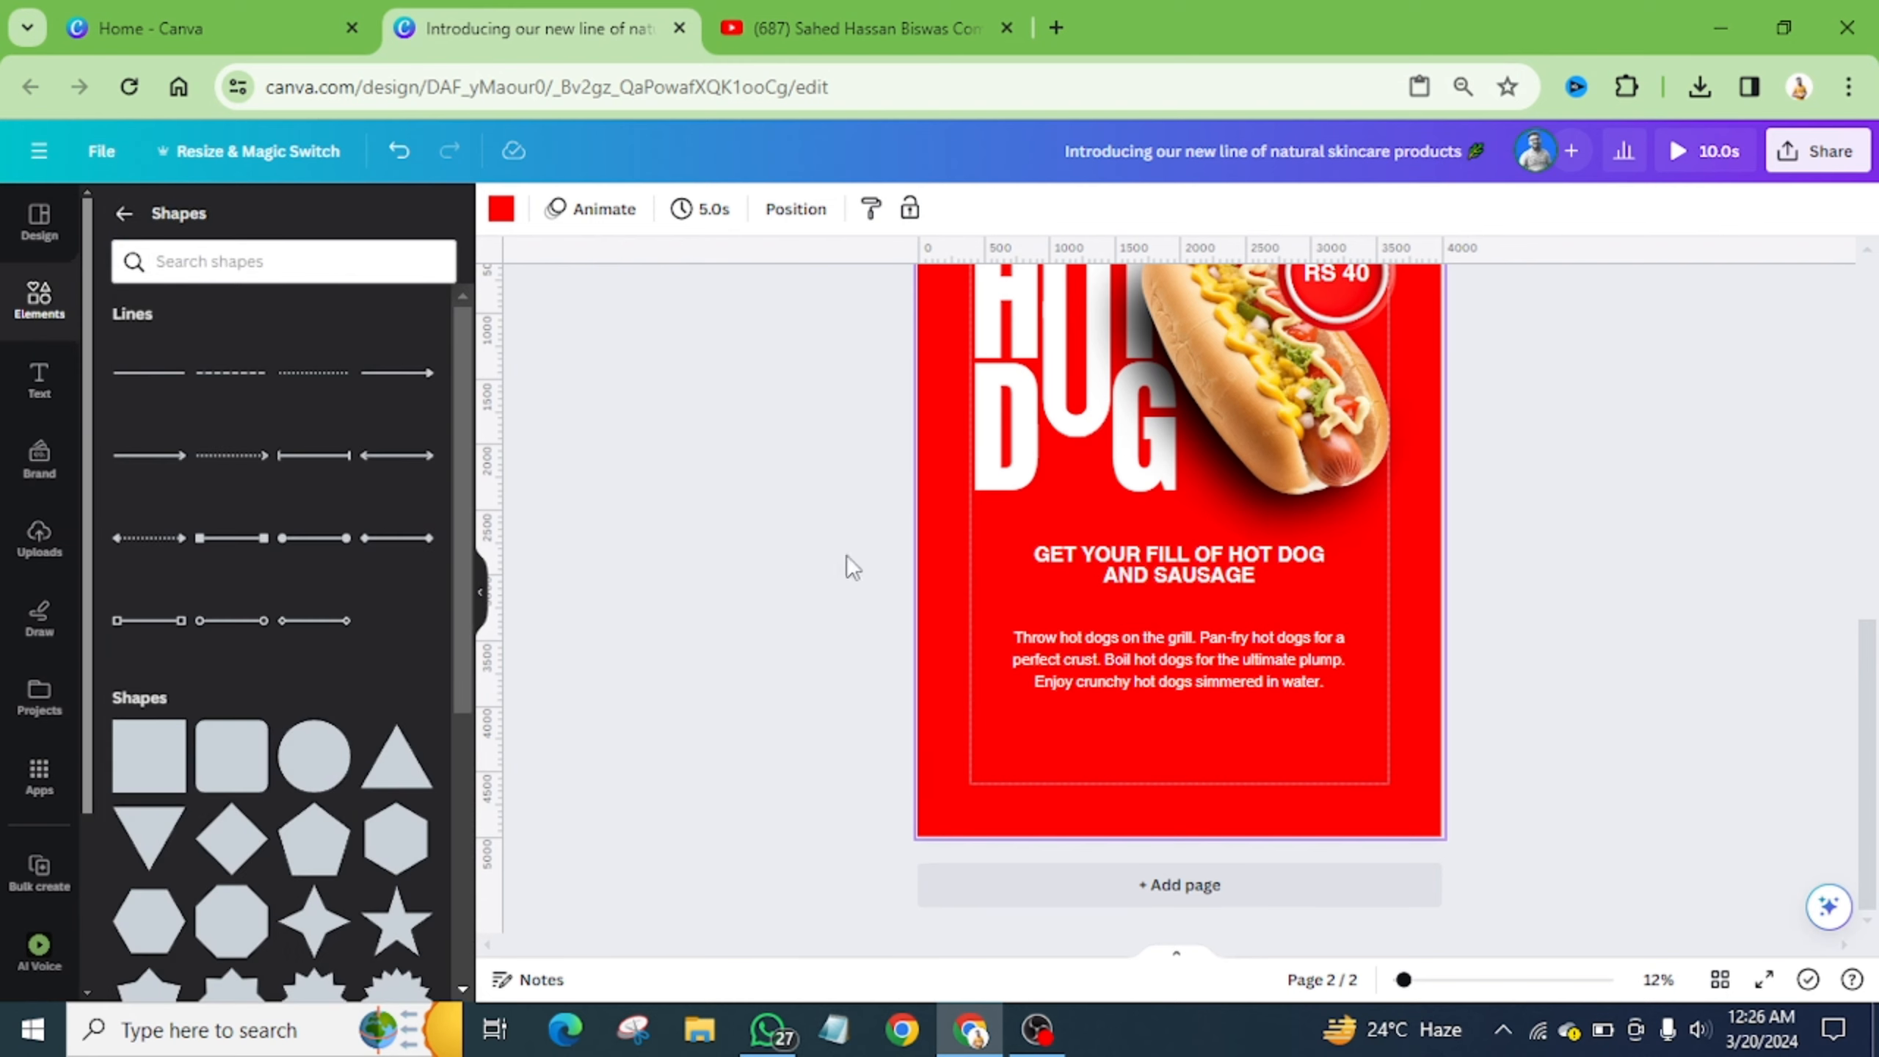
key(l)
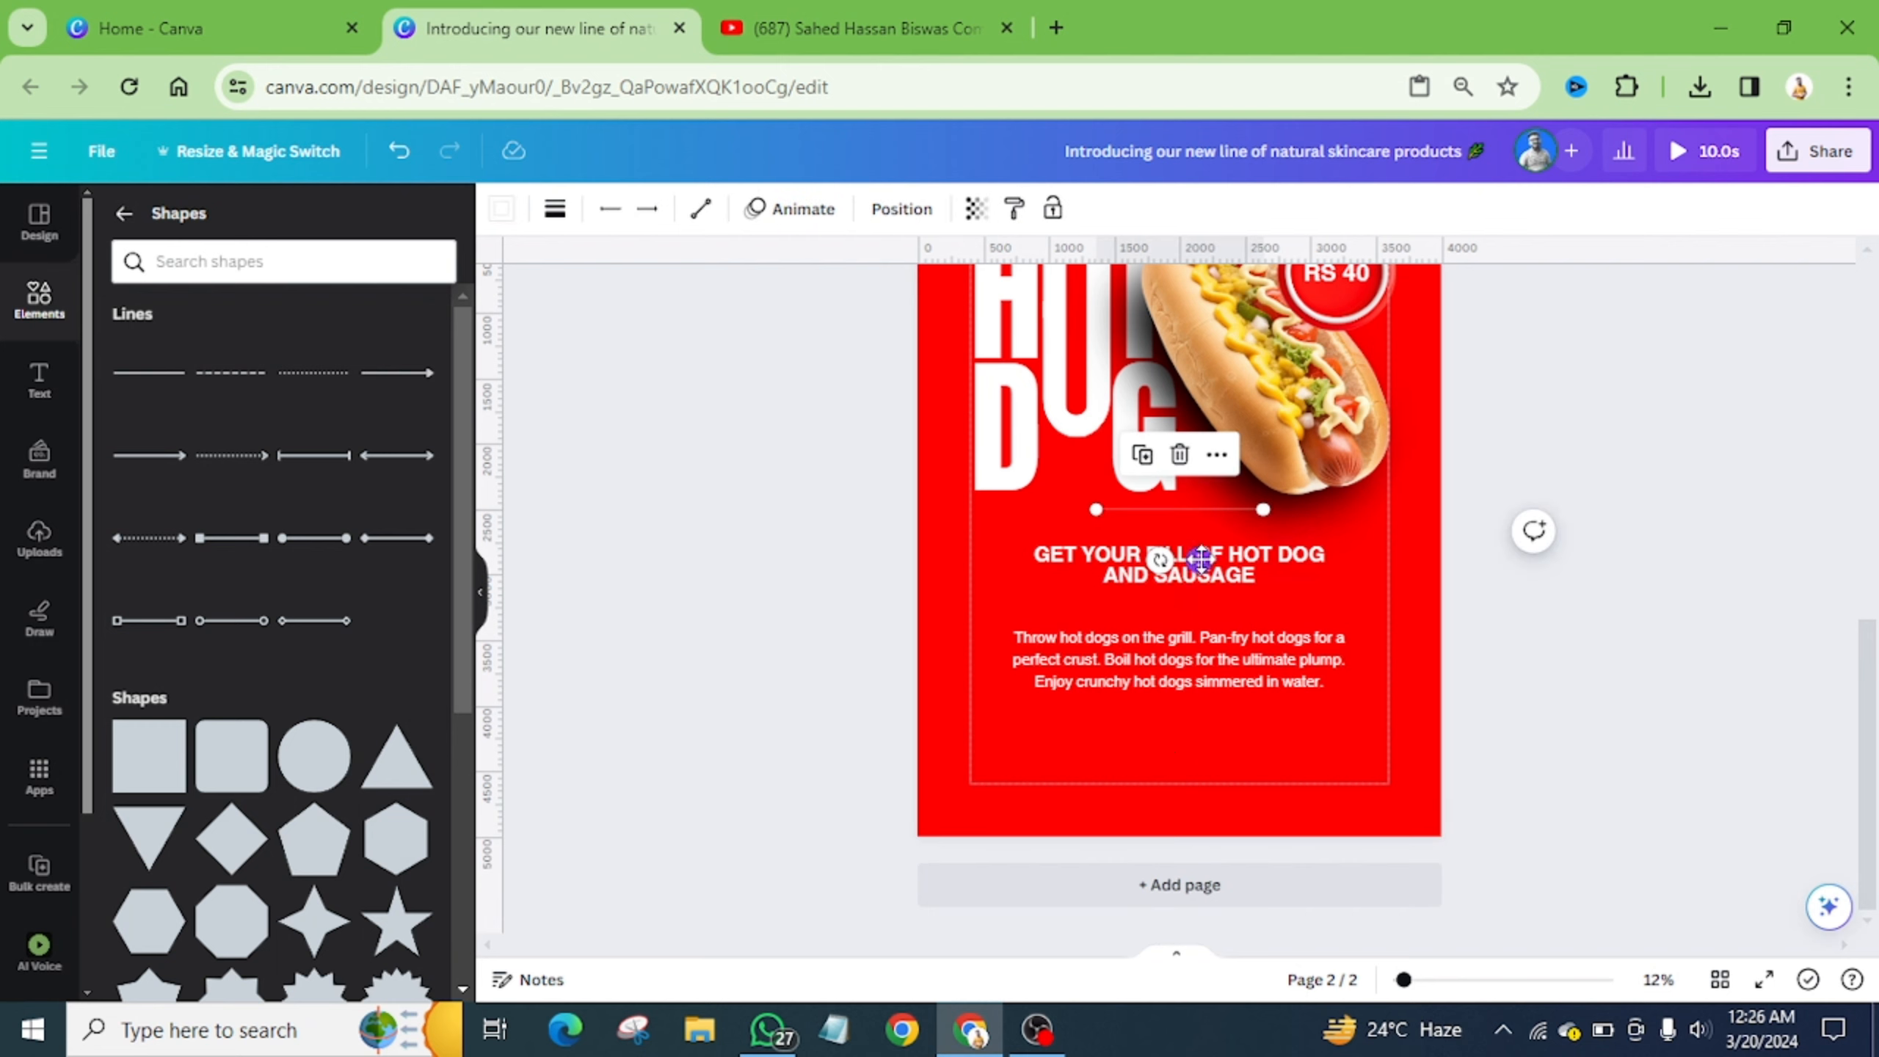
drag(1197, 559, 1189, 663)
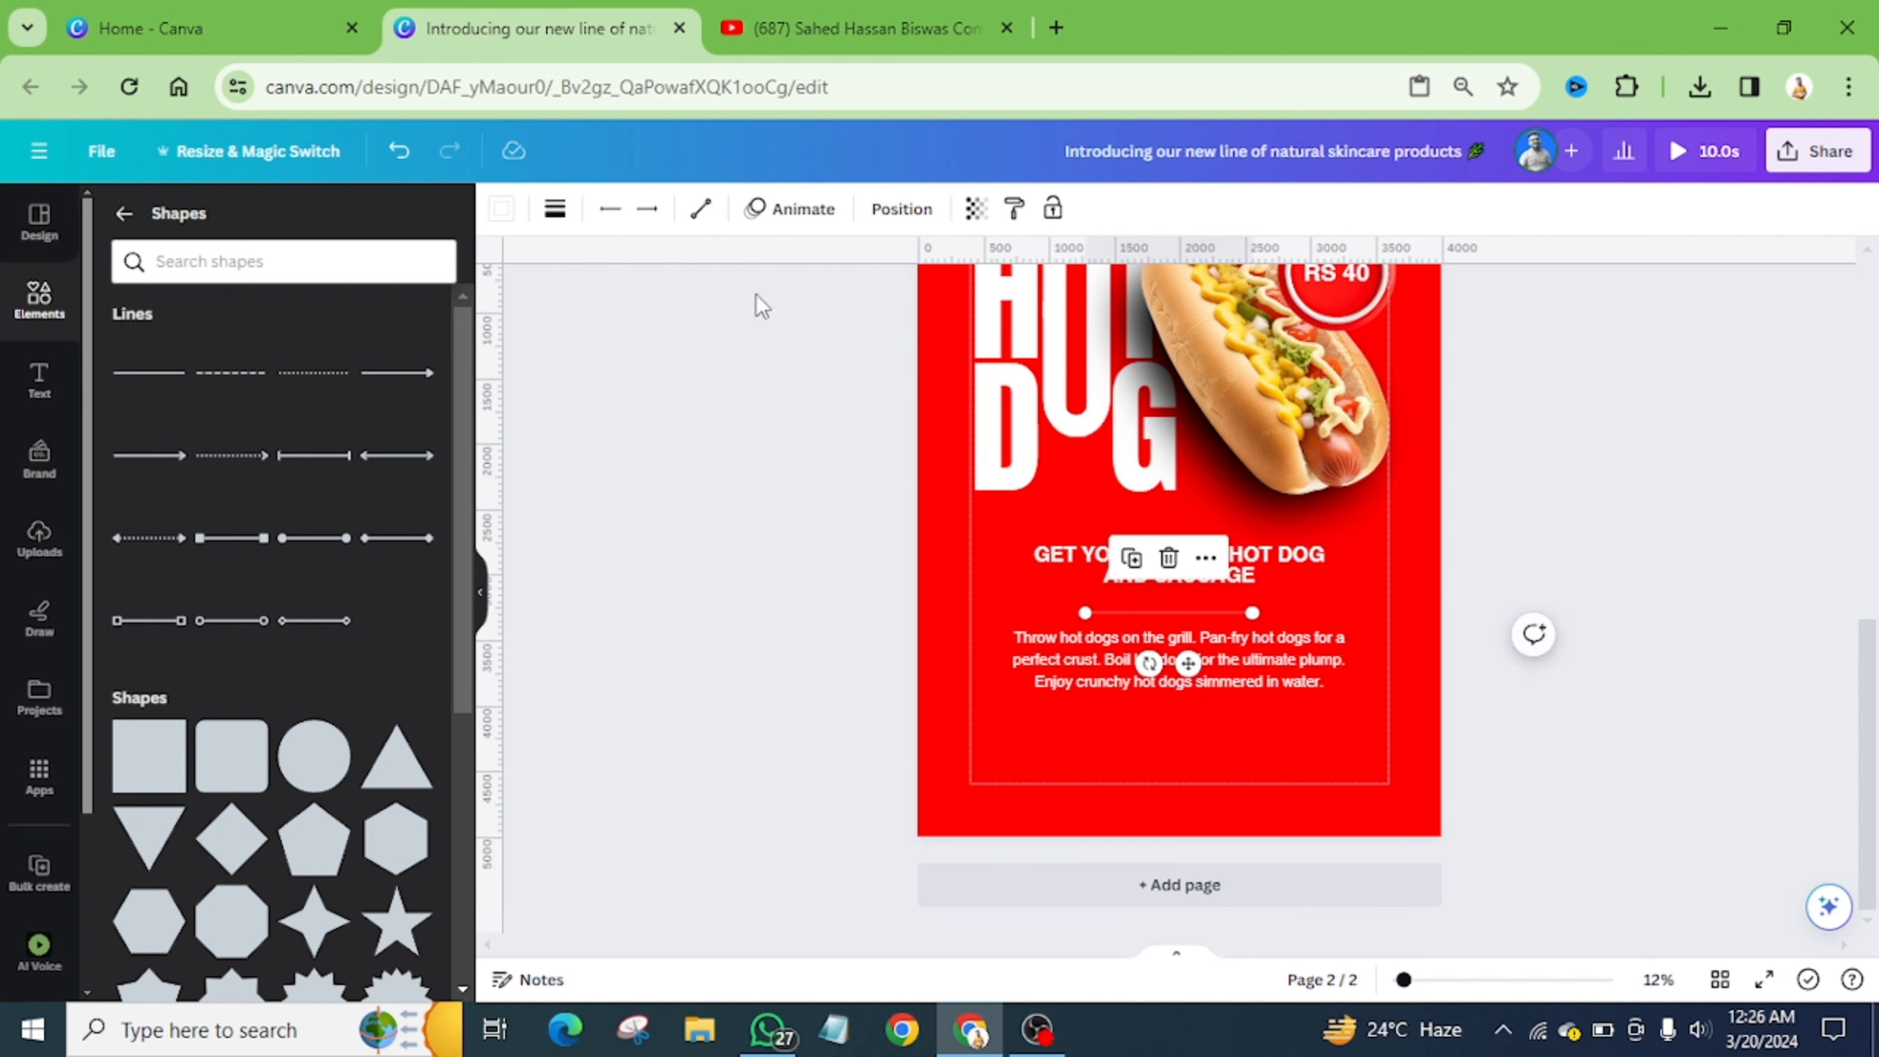
- Make the divider line white with weight 52 and shorten it
click(501, 208)
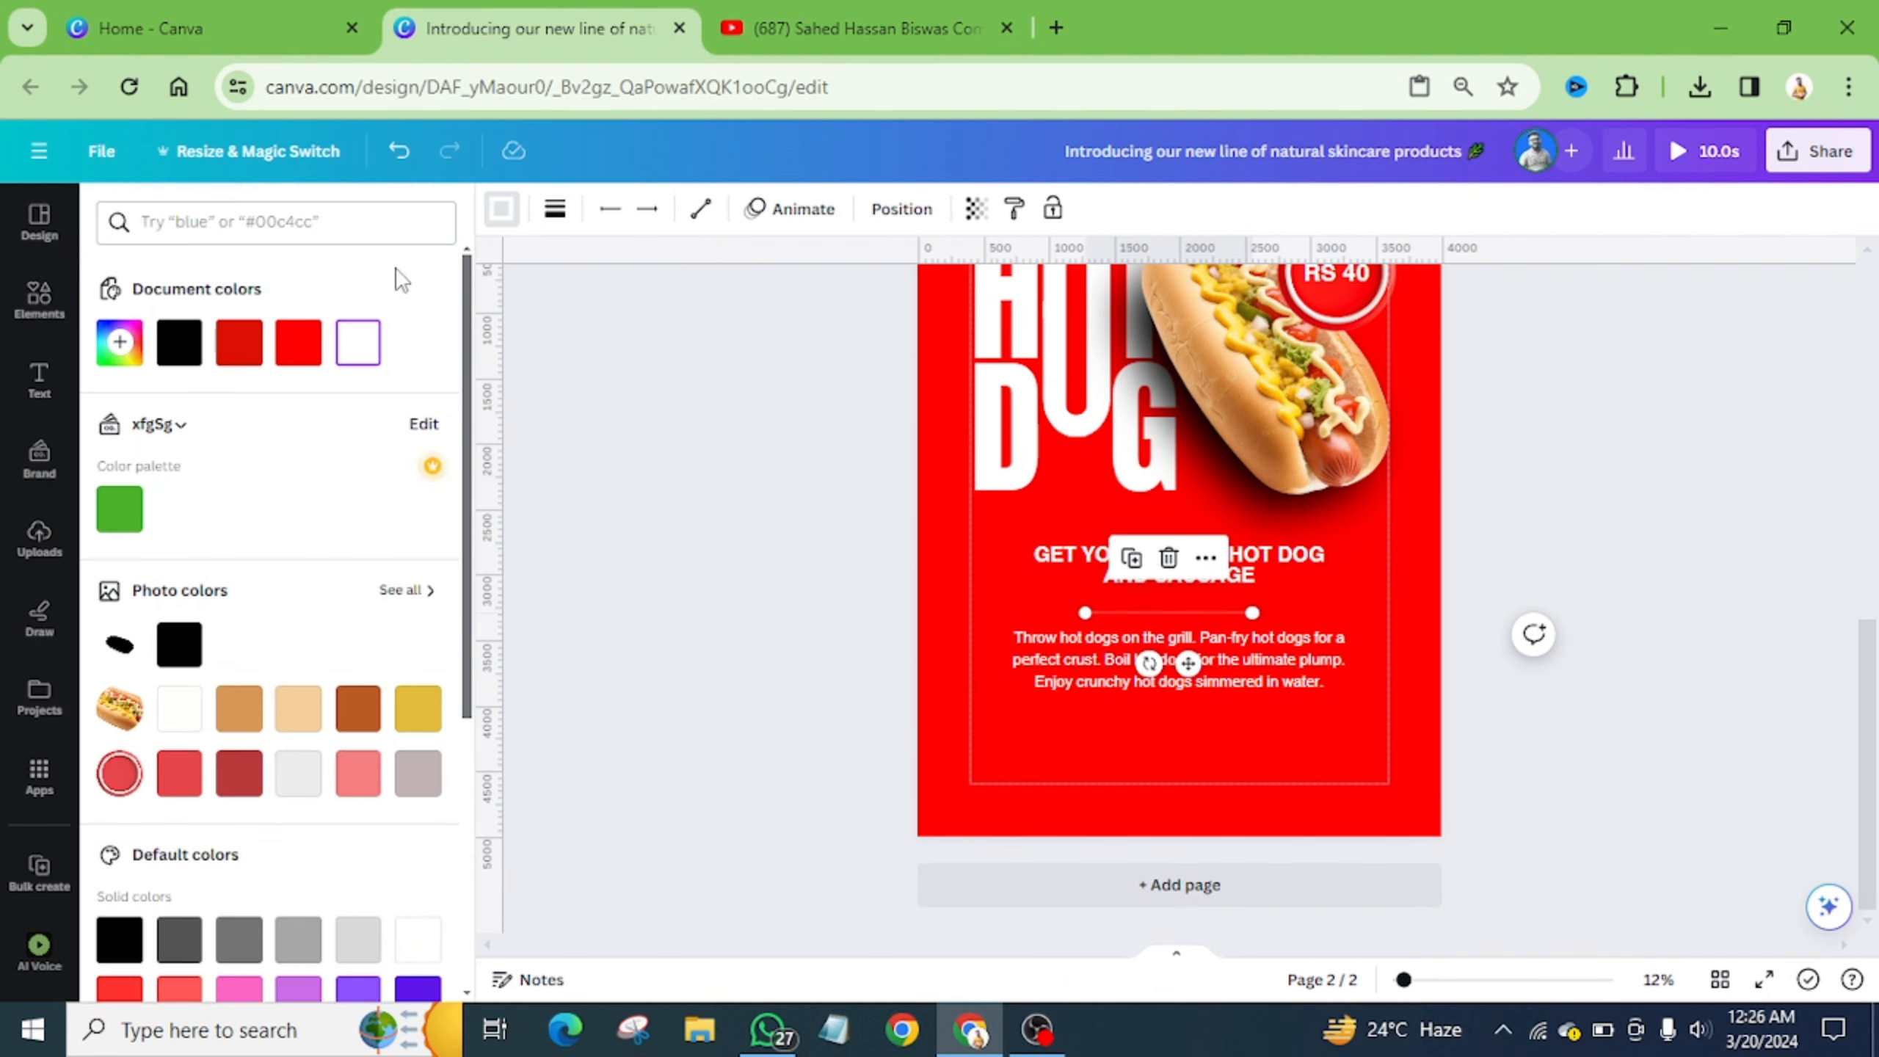
click(554, 214)
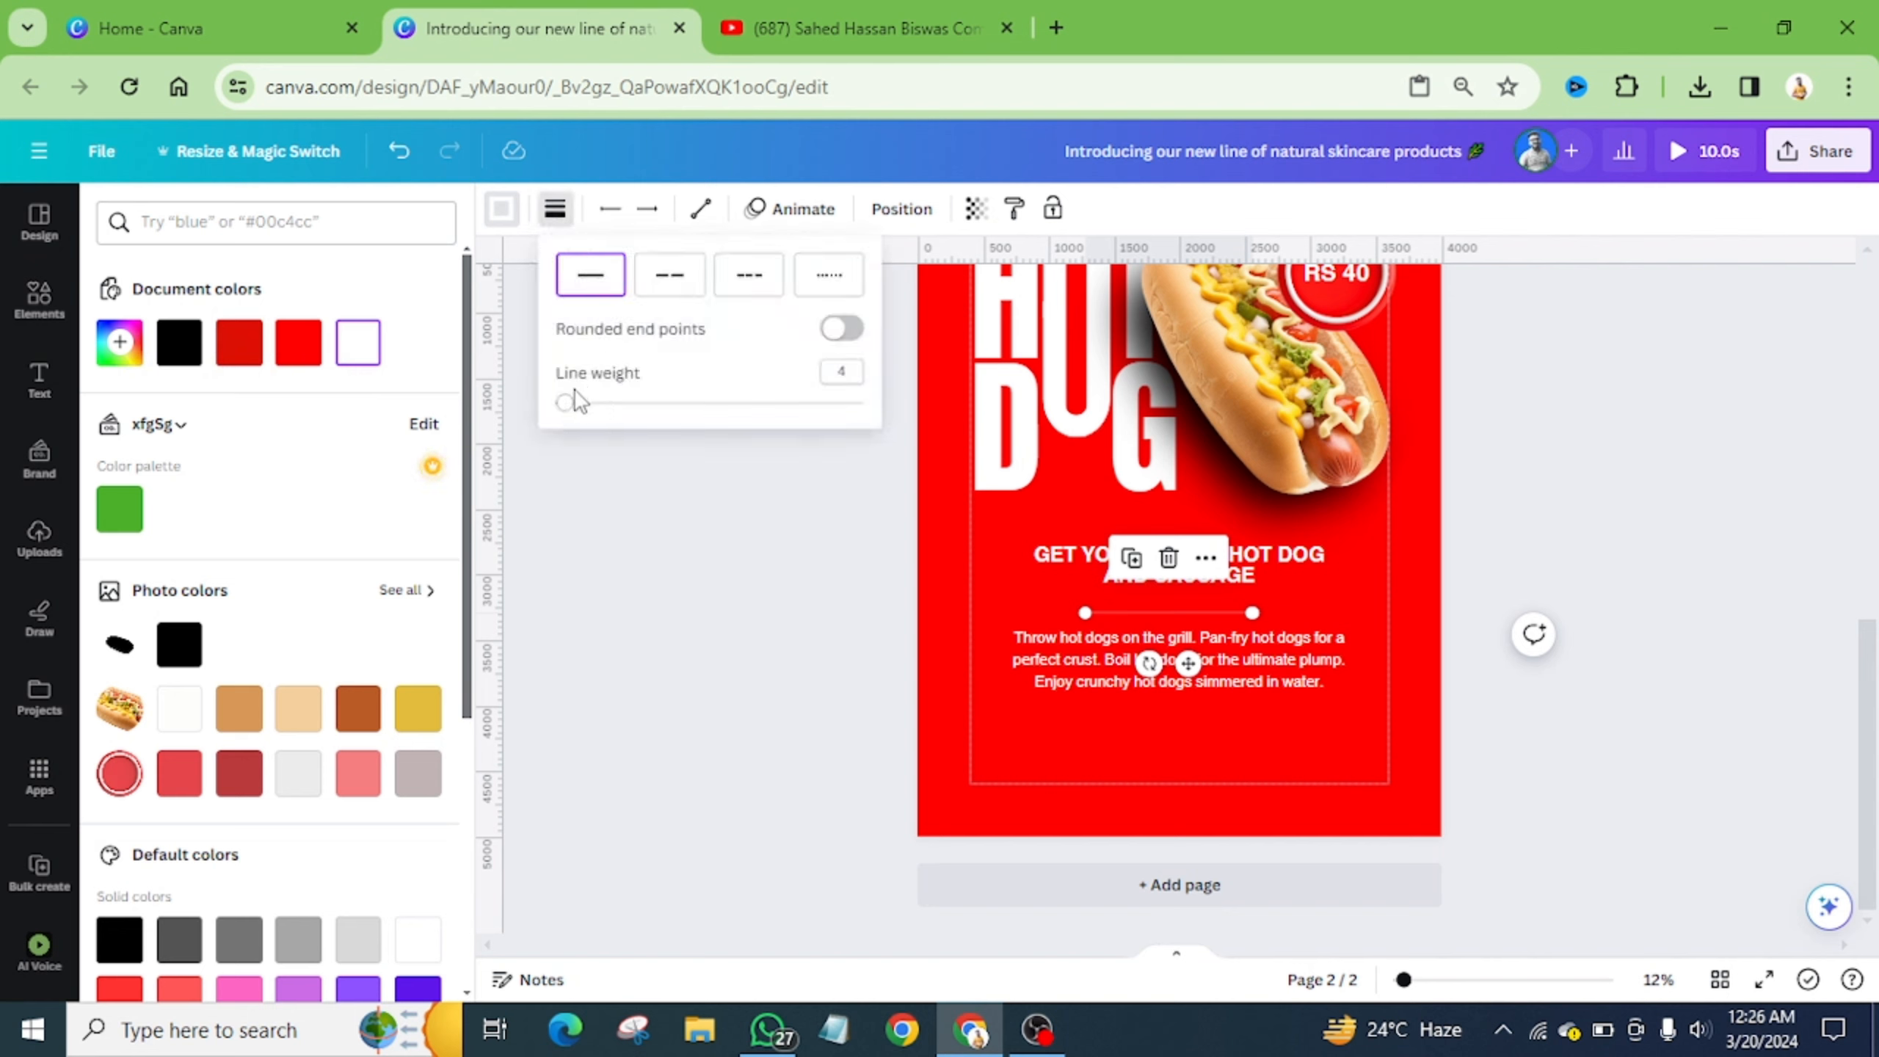
drag(568, 406, 593, 405)
drag(634, 383, 714, 379)
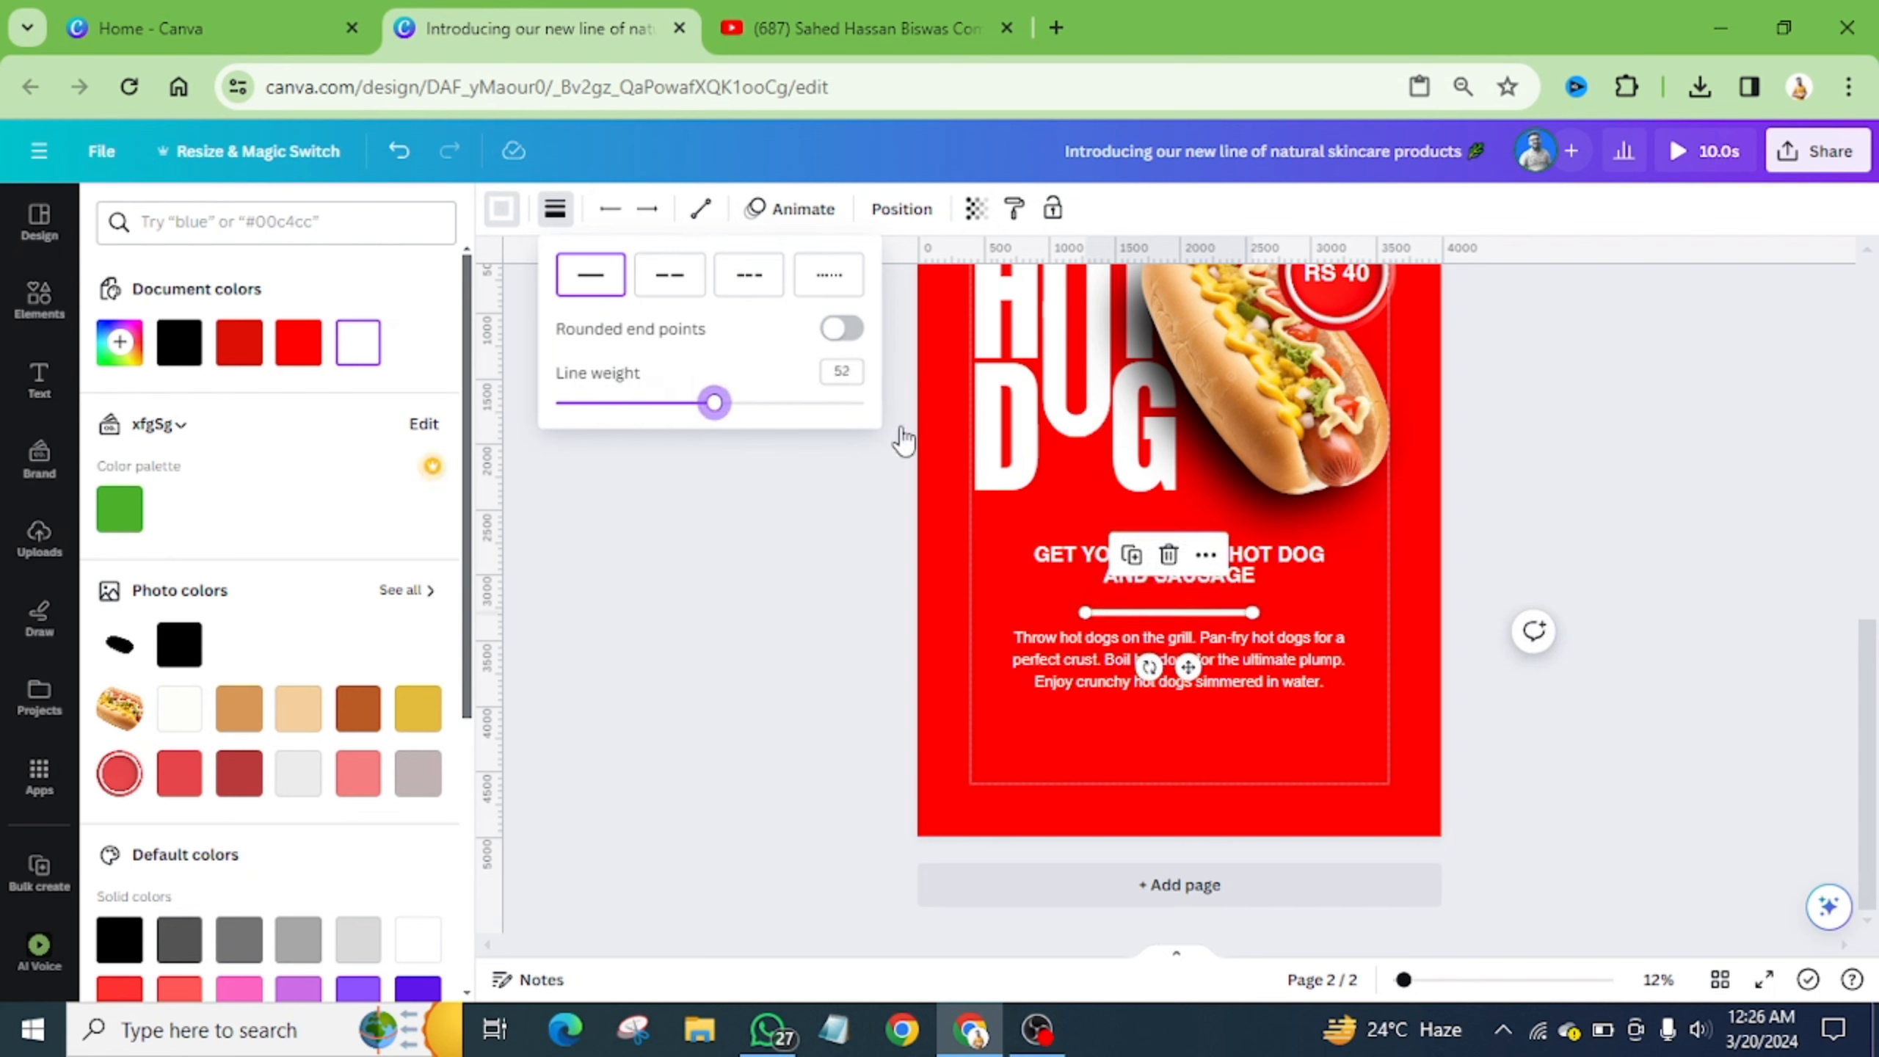
click(1248, 612)
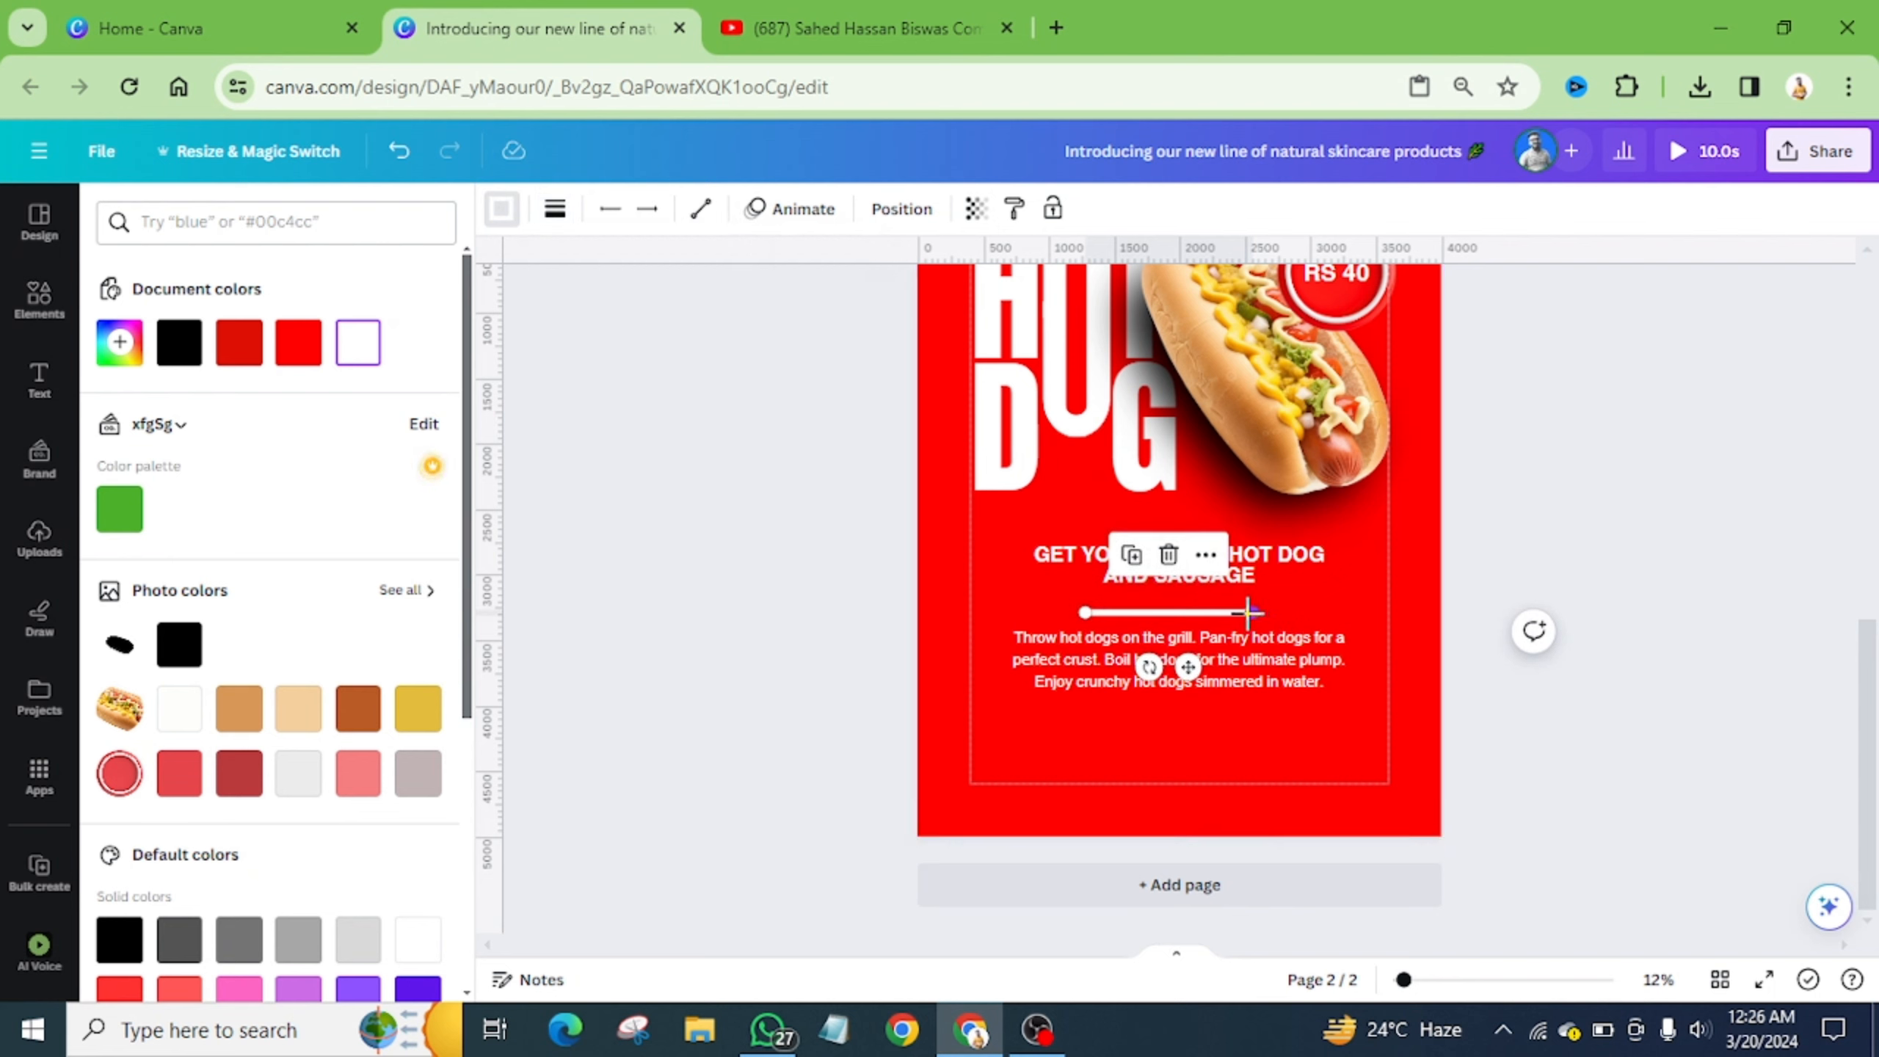
drag(1248, 612, 1199, 666)
click(1271, 728)
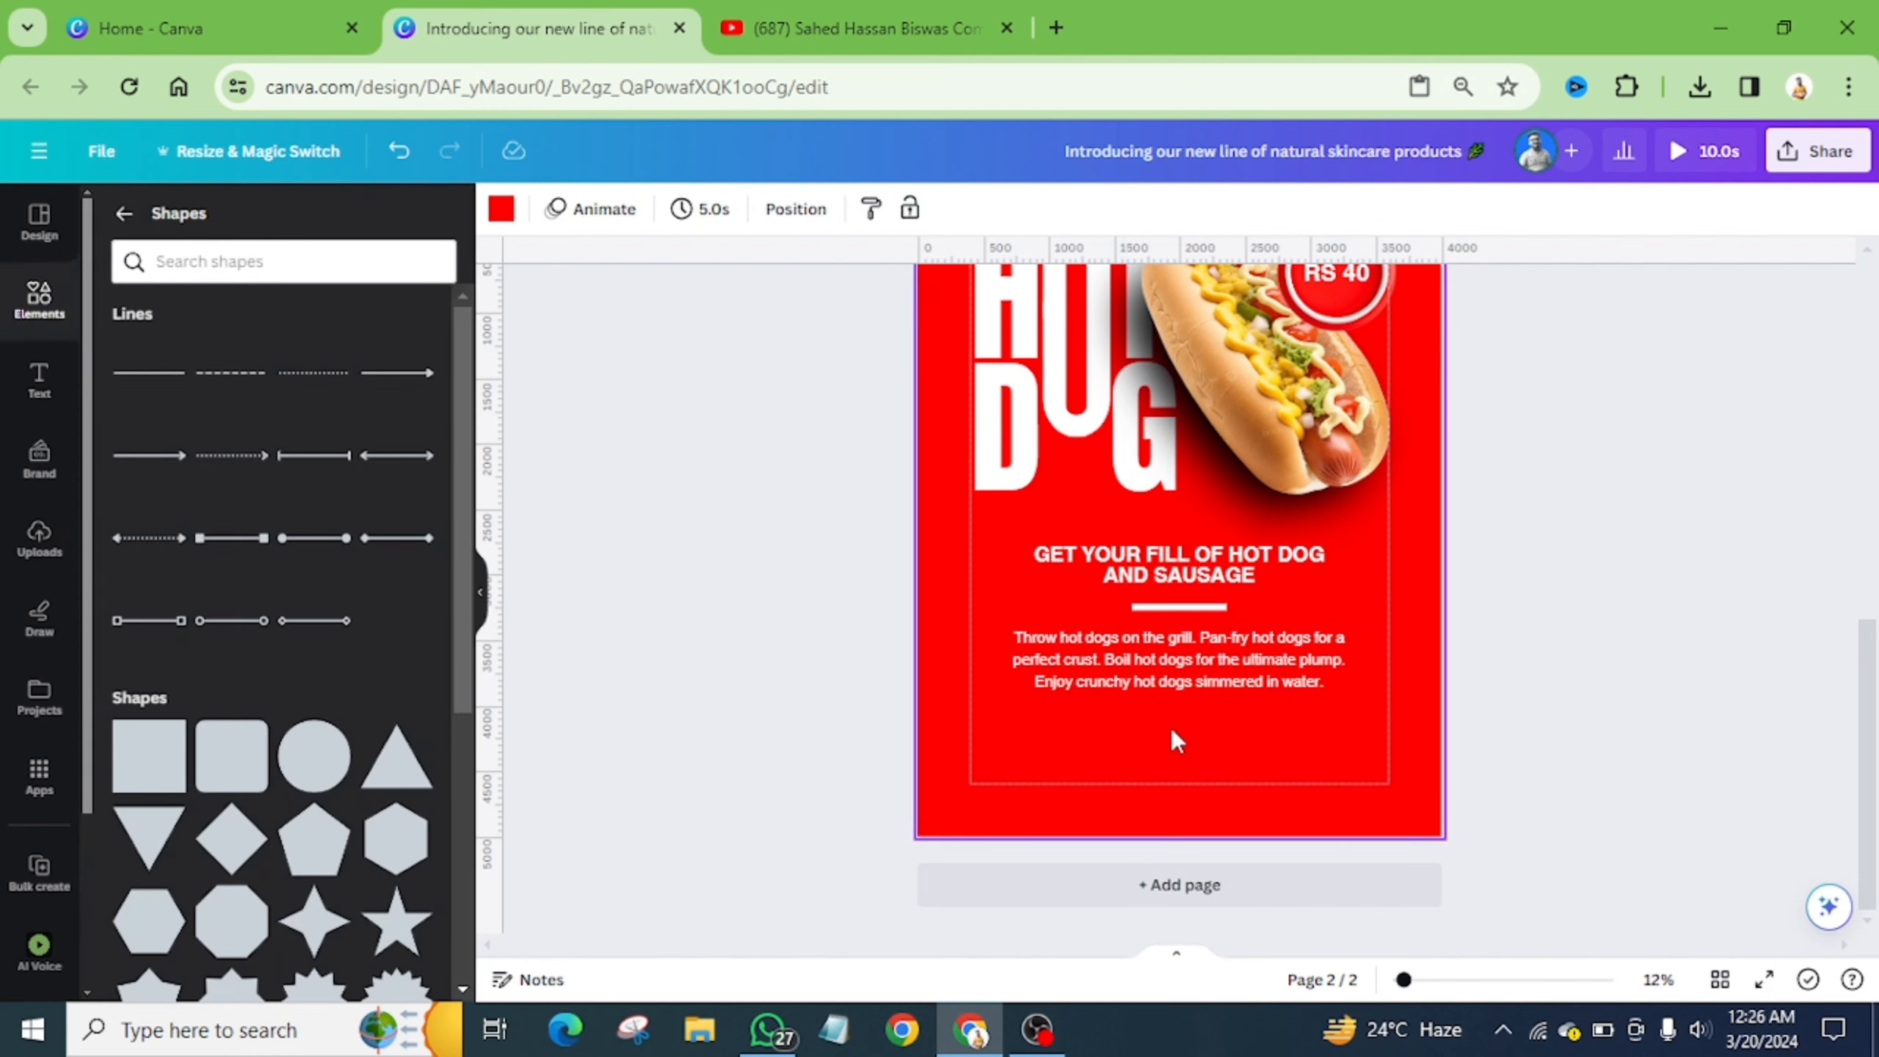
- Search the elements library for 'call' graphics
scroll(1176, 739, up, 5)
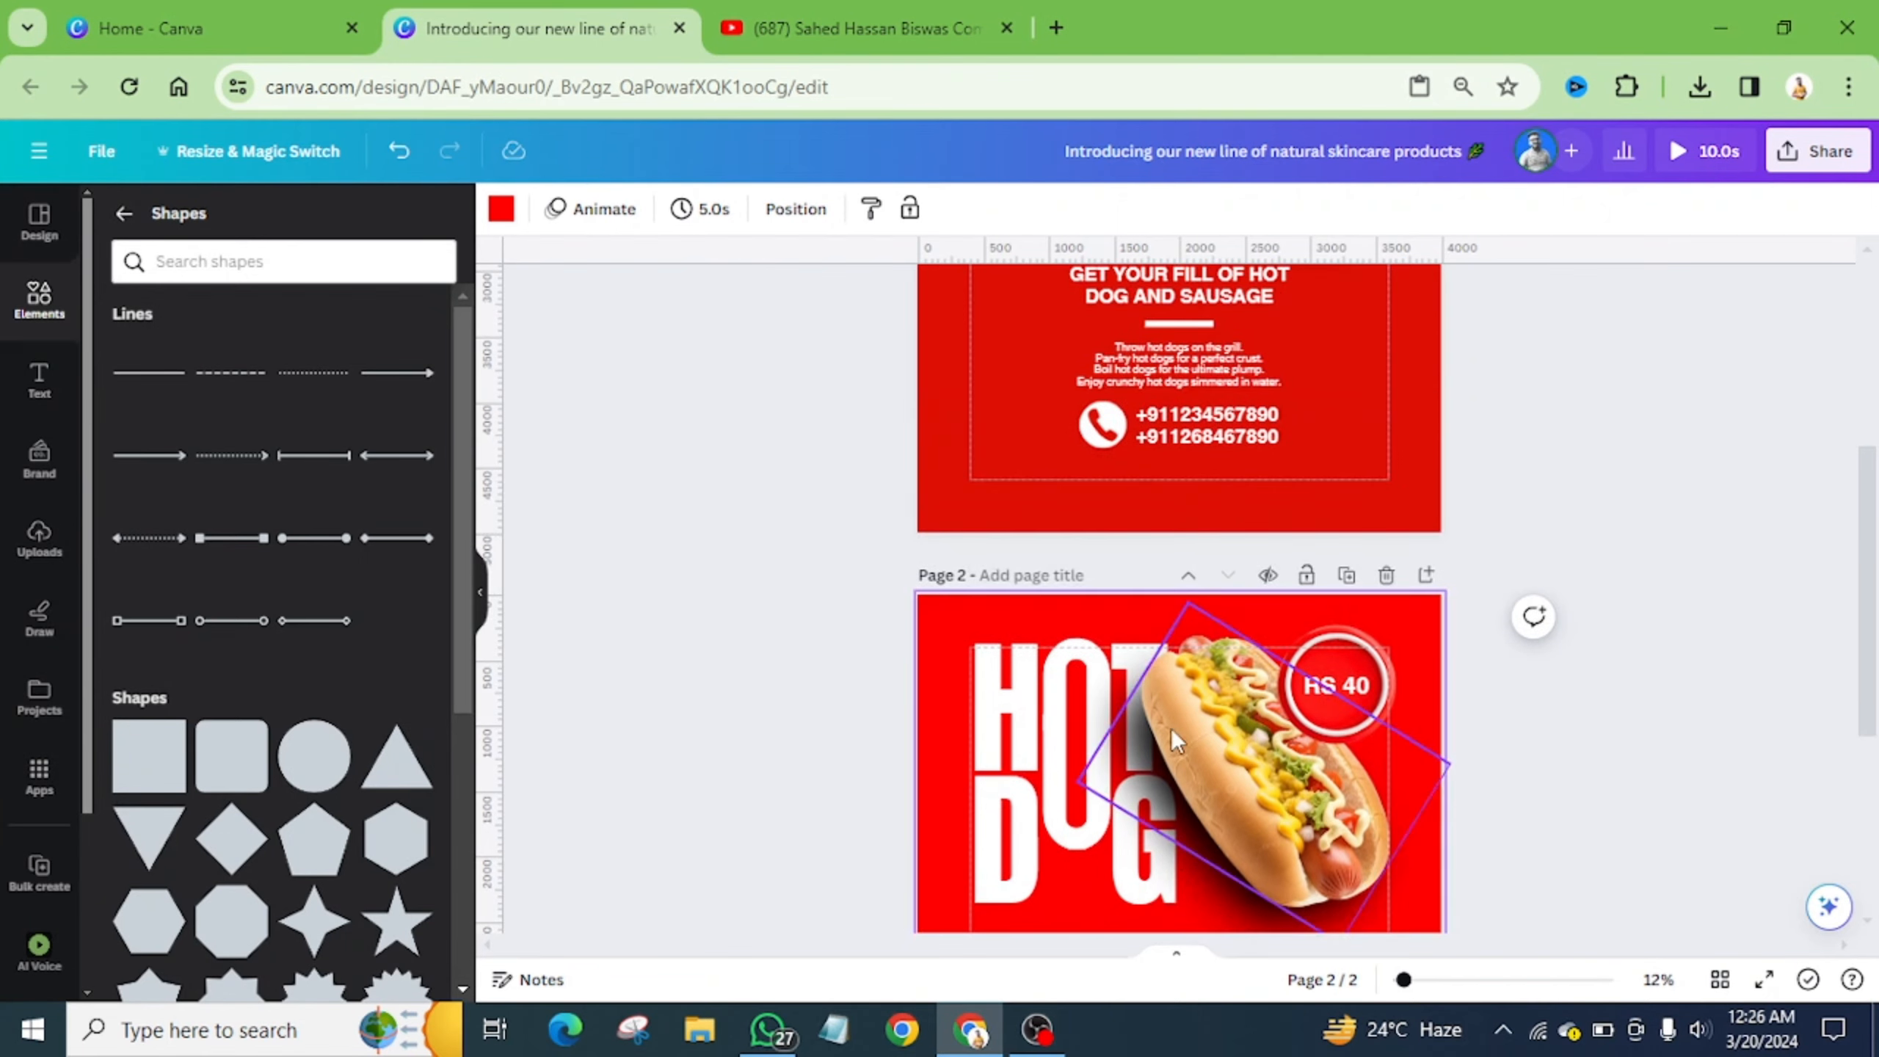
scroll(1171, 728, down, 5)
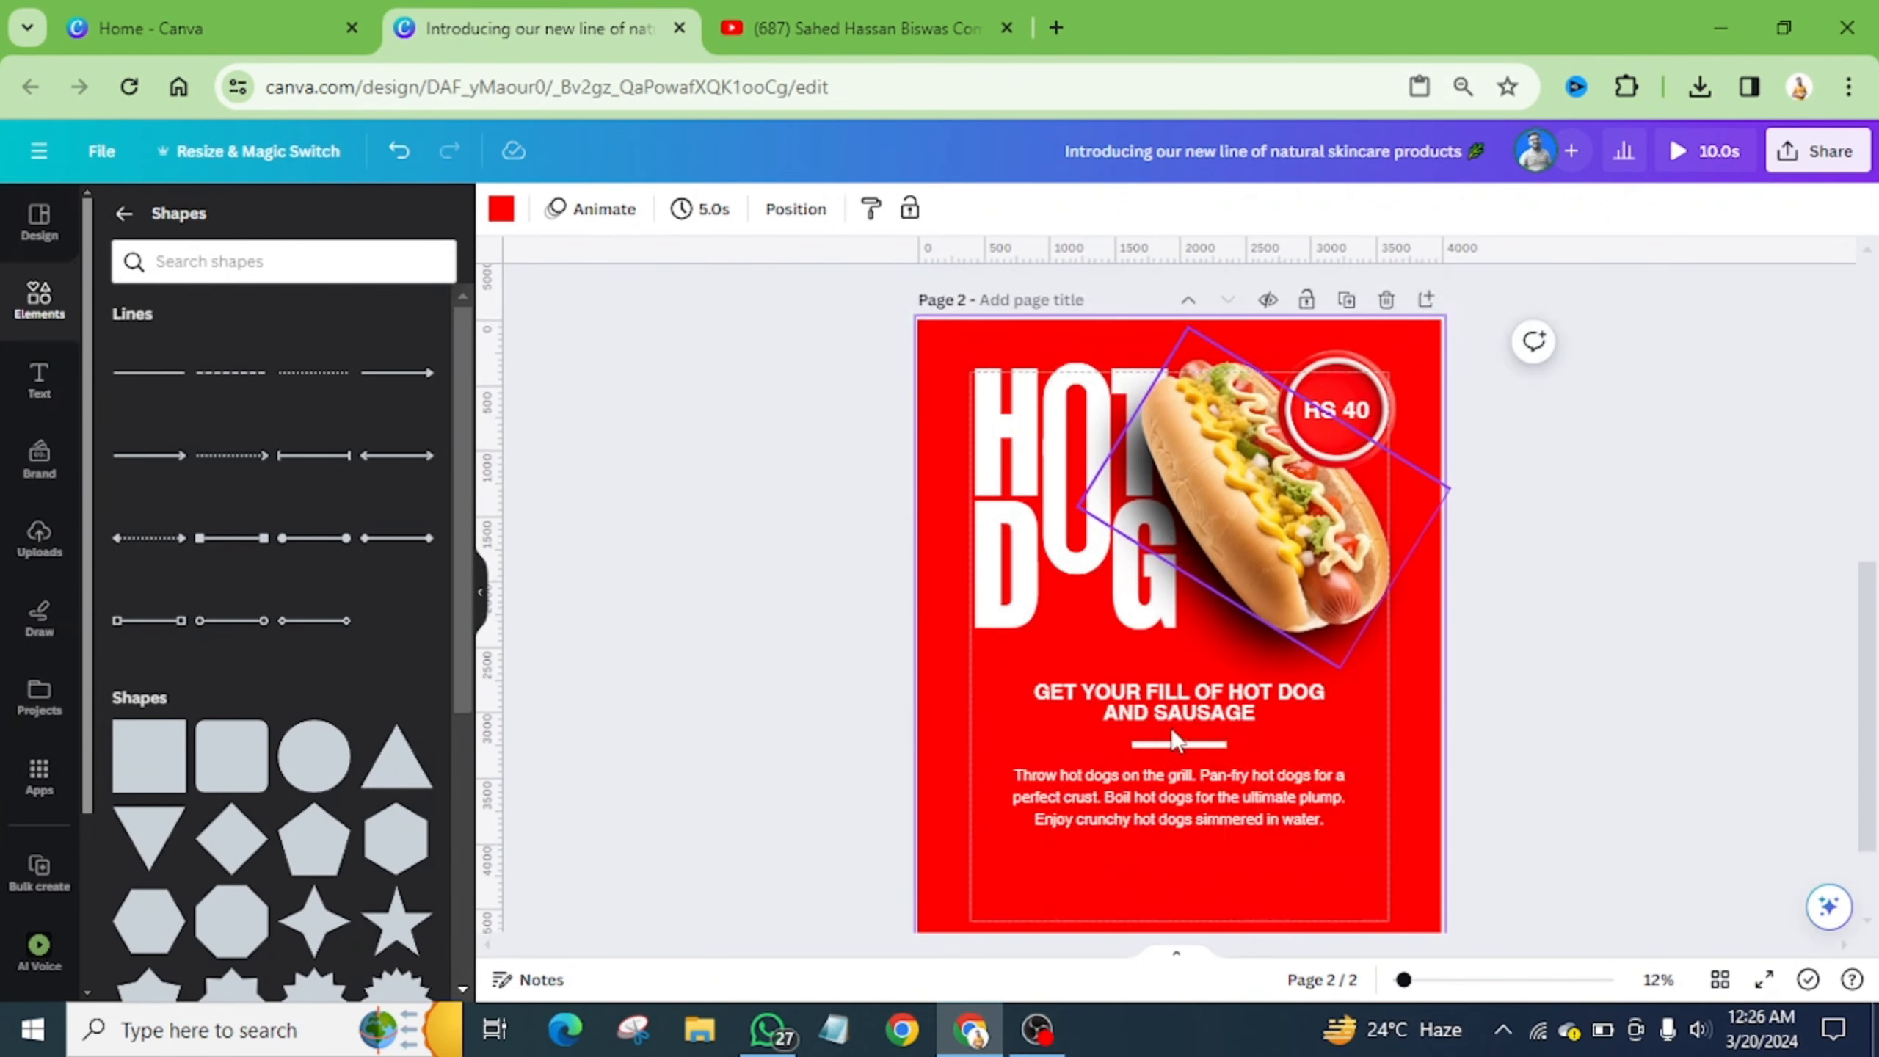
click(45, 315)
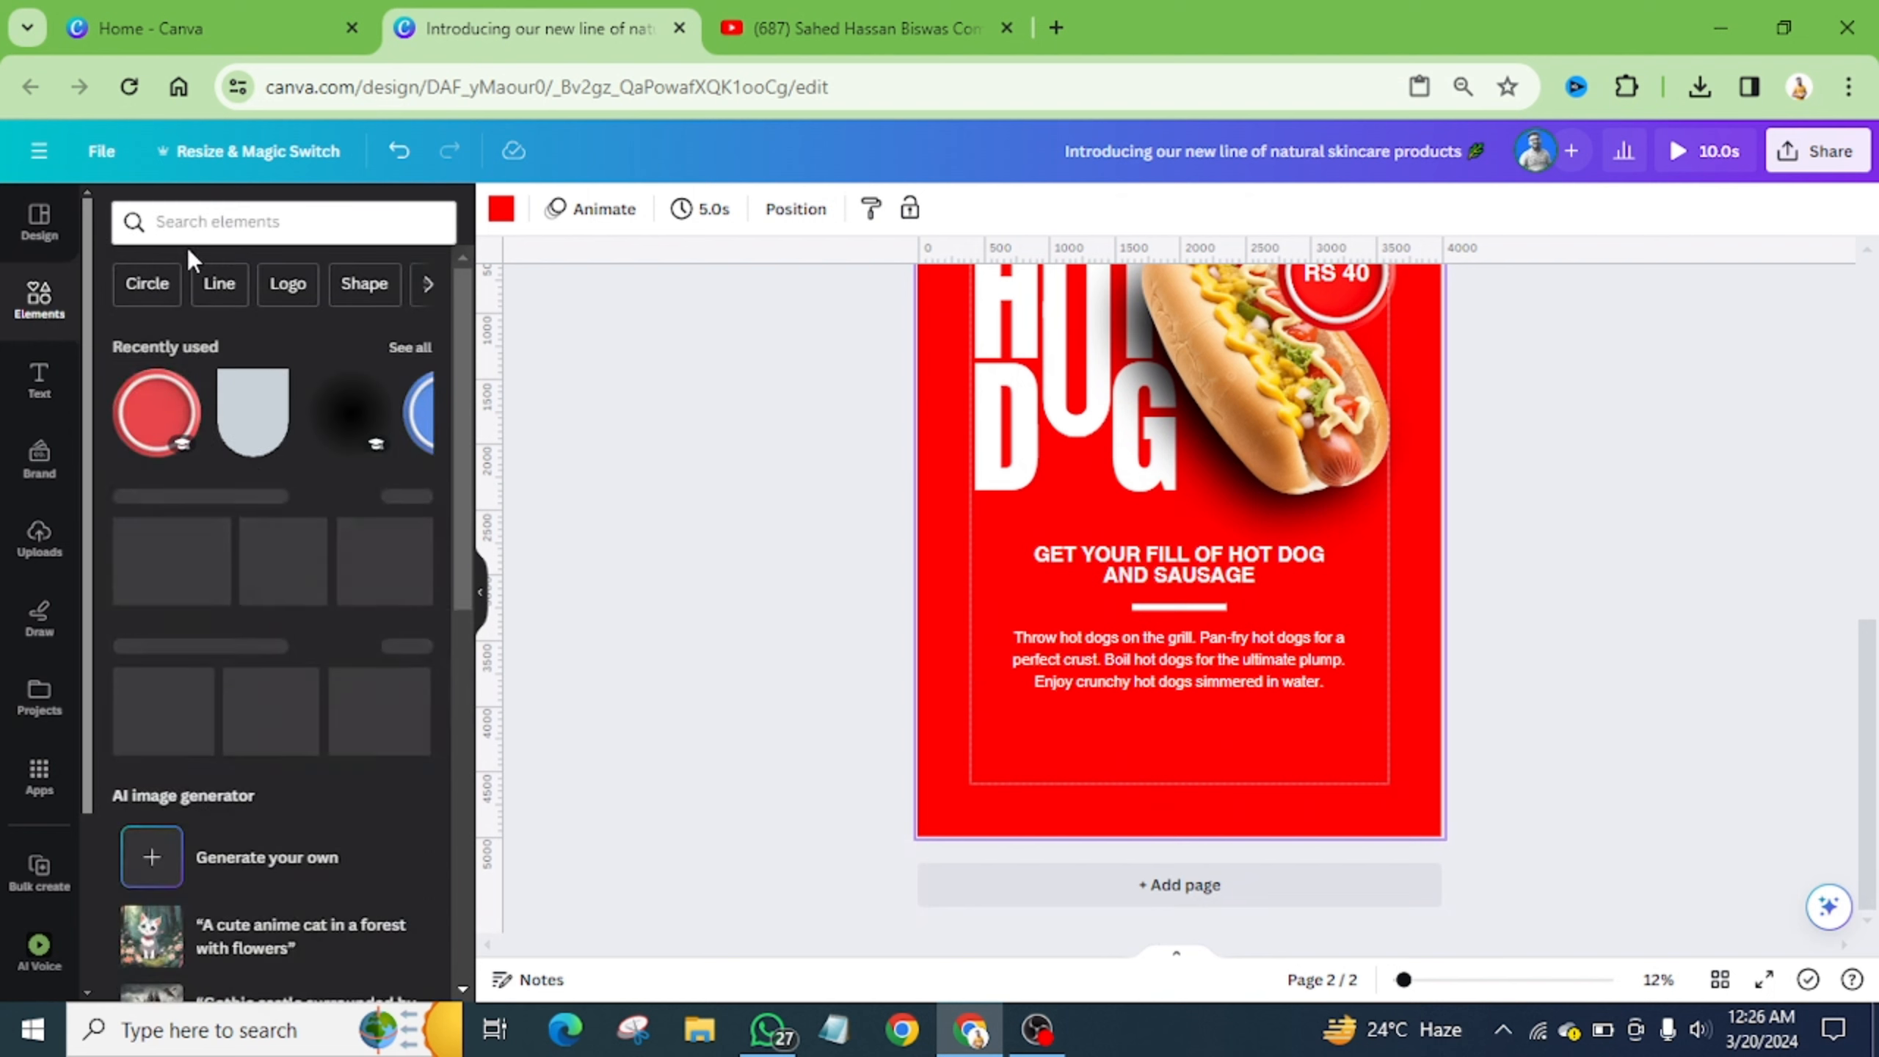
click(207, 221)
text(call)
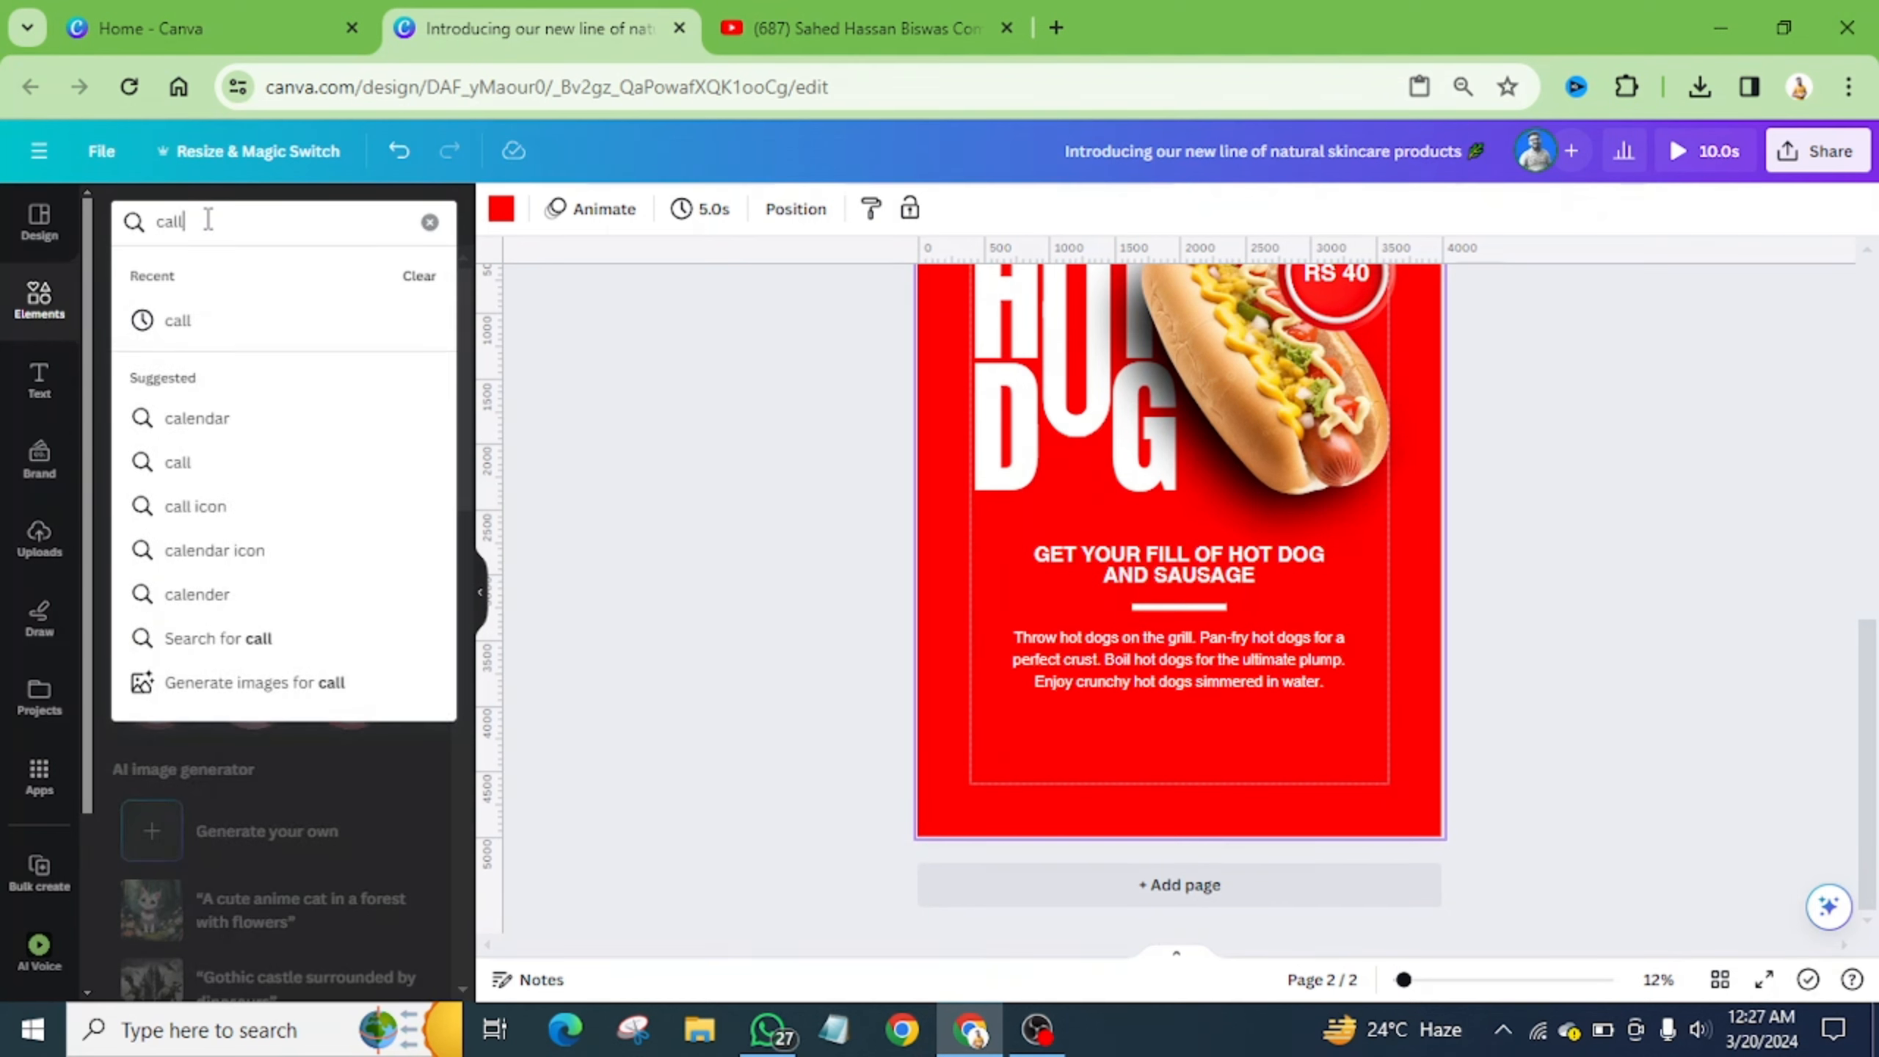
key(Return)
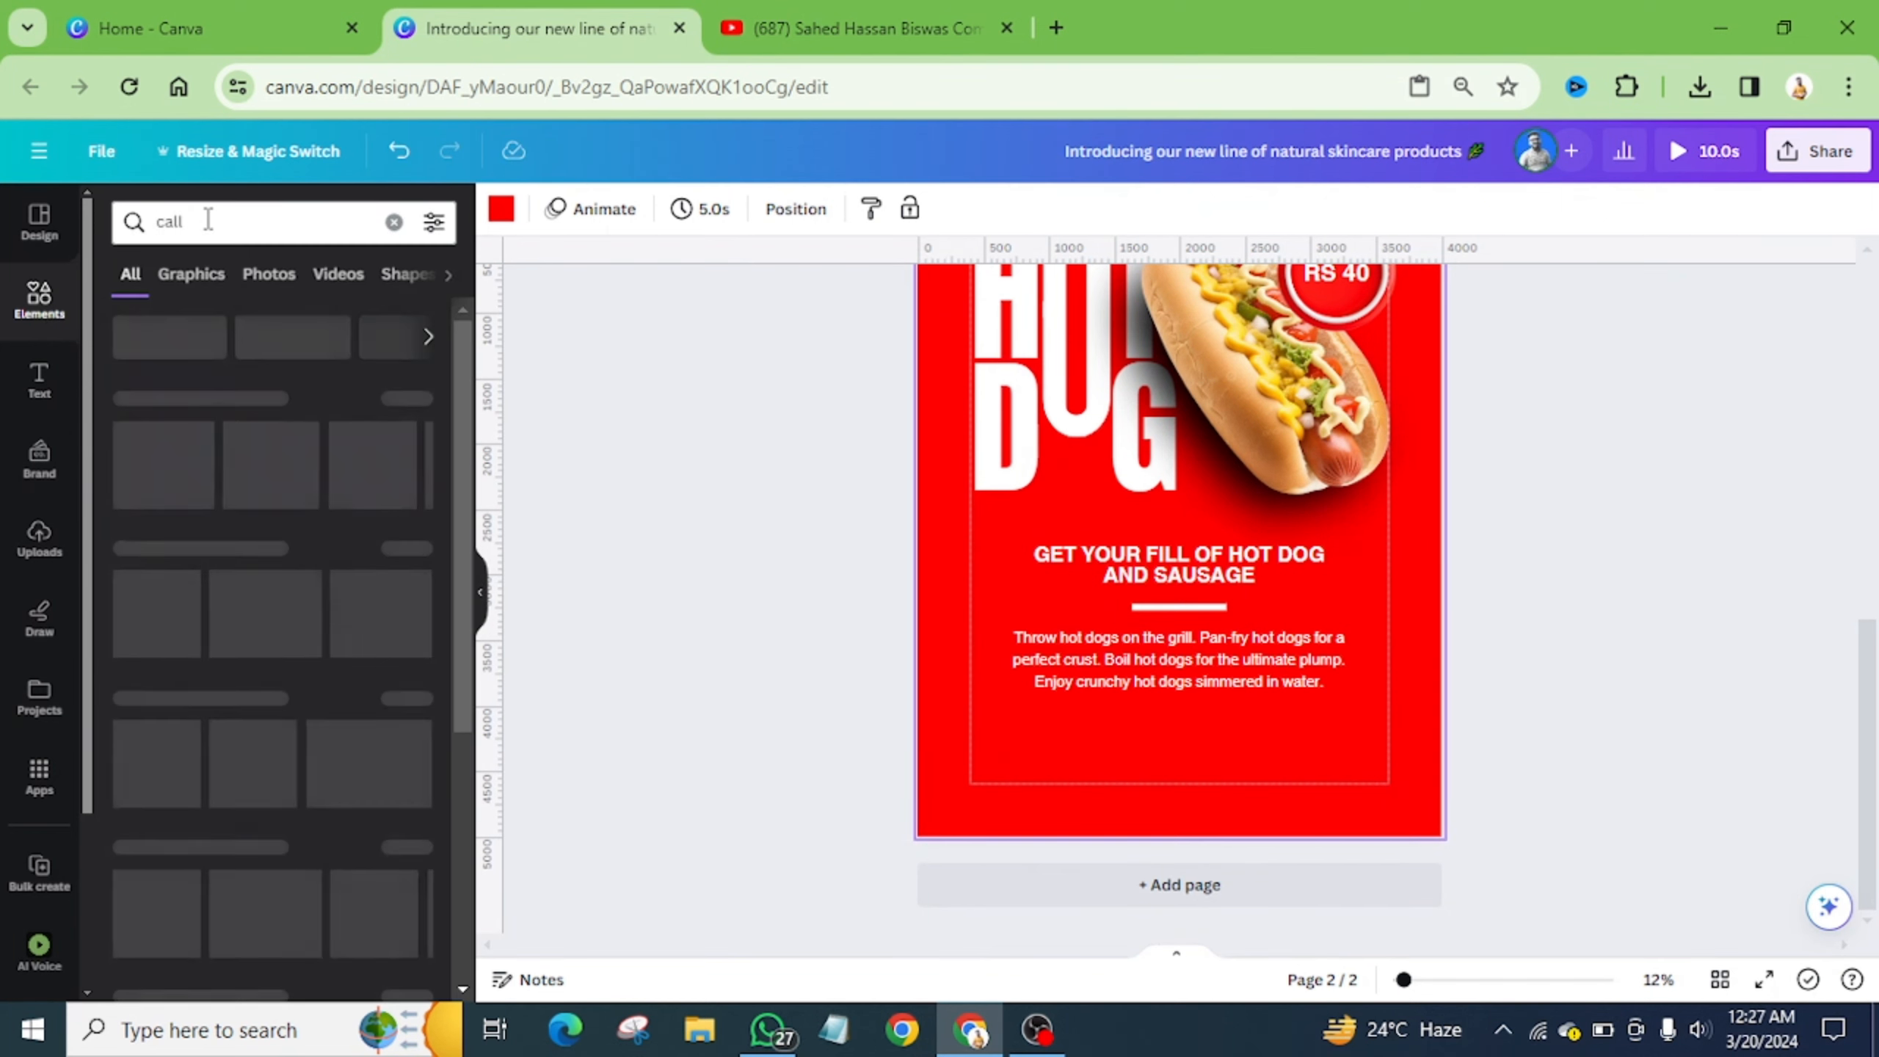
click(191, 274)
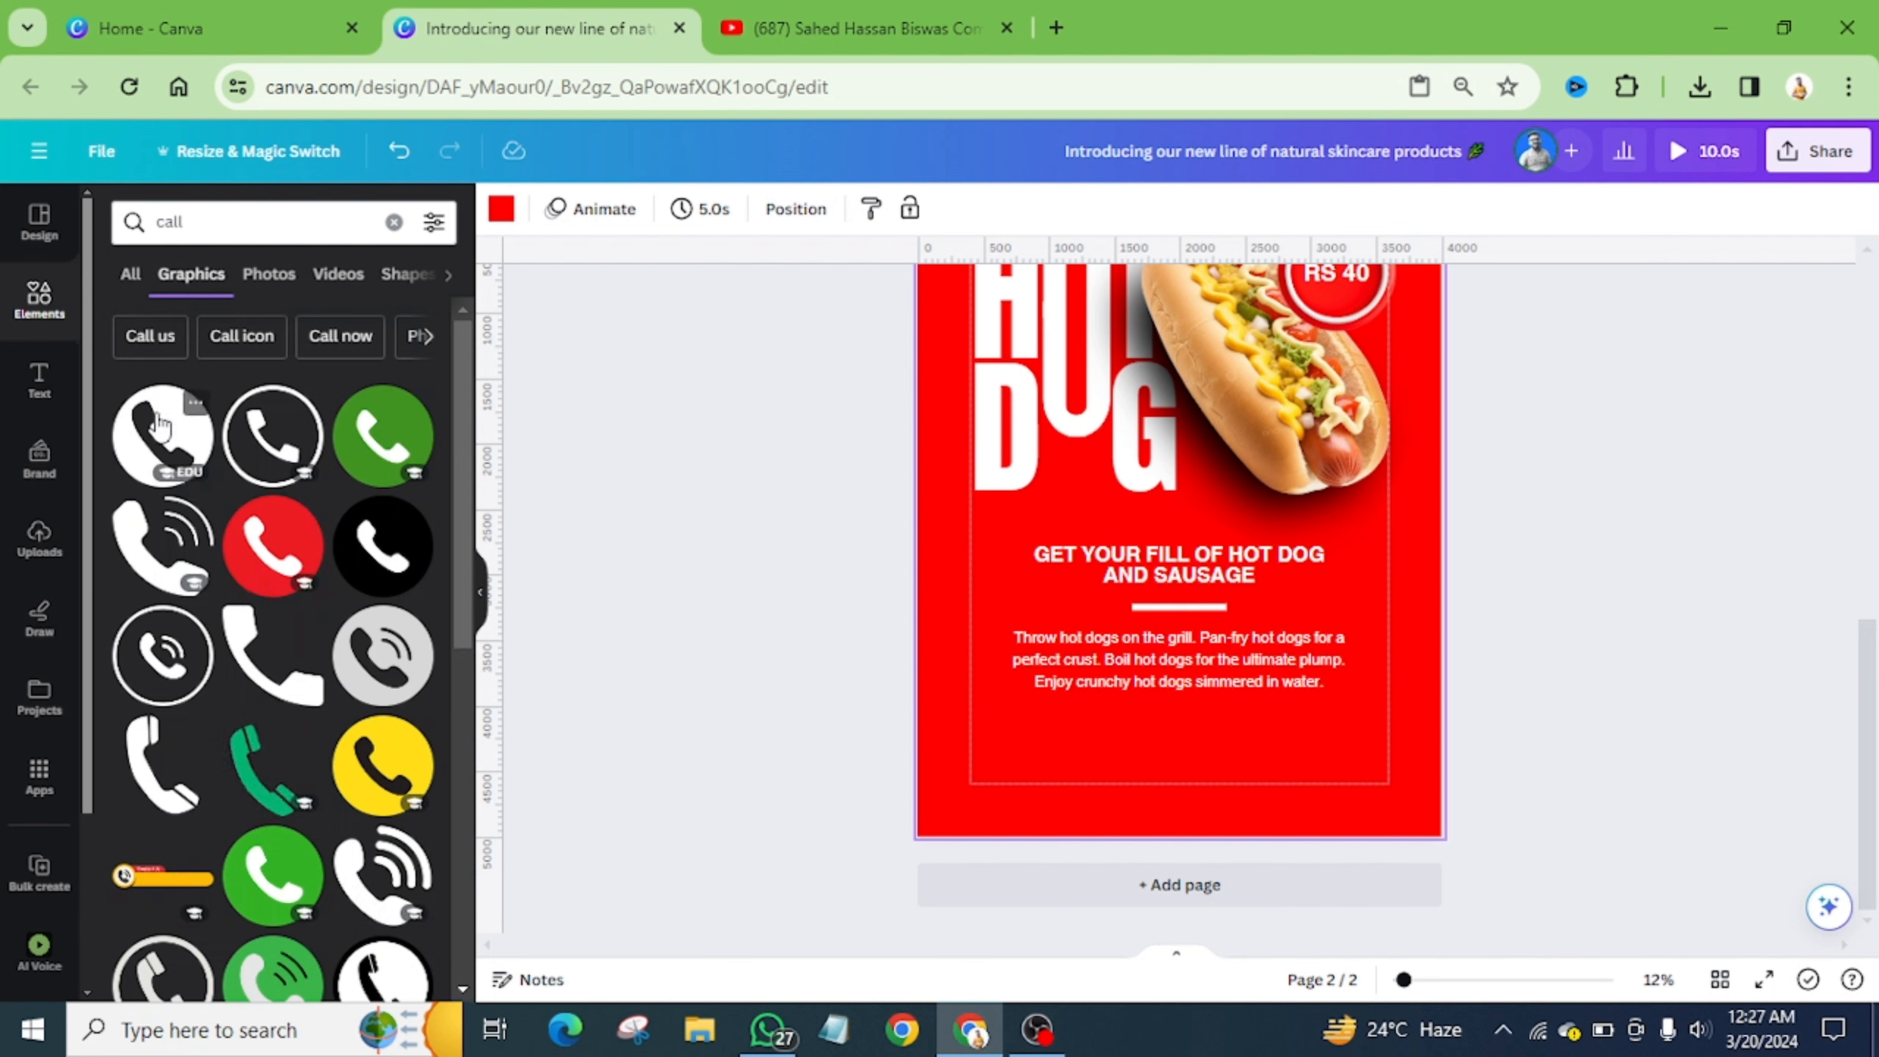
- Place a white phone graphic below the body text with a copied heading beside it
drag(163, 435, 1098, 732)
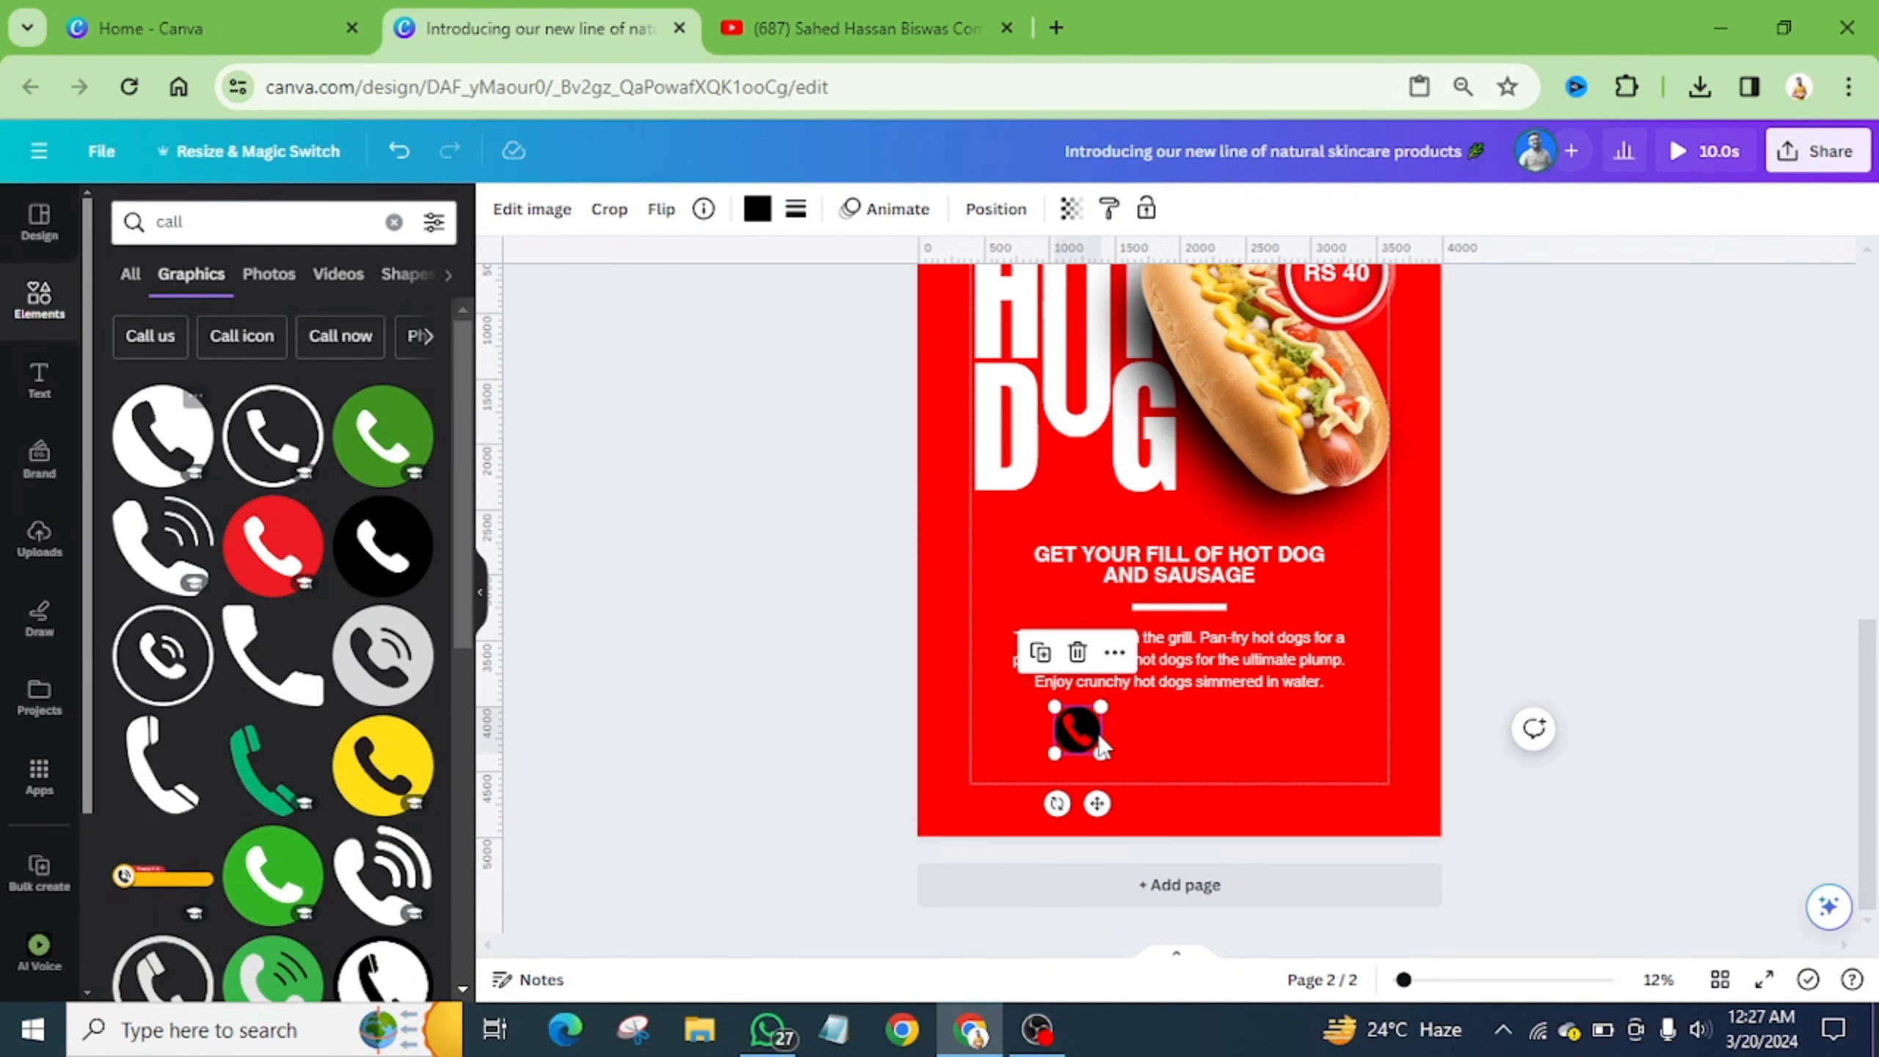
click(757, 210)
click(358, 342)
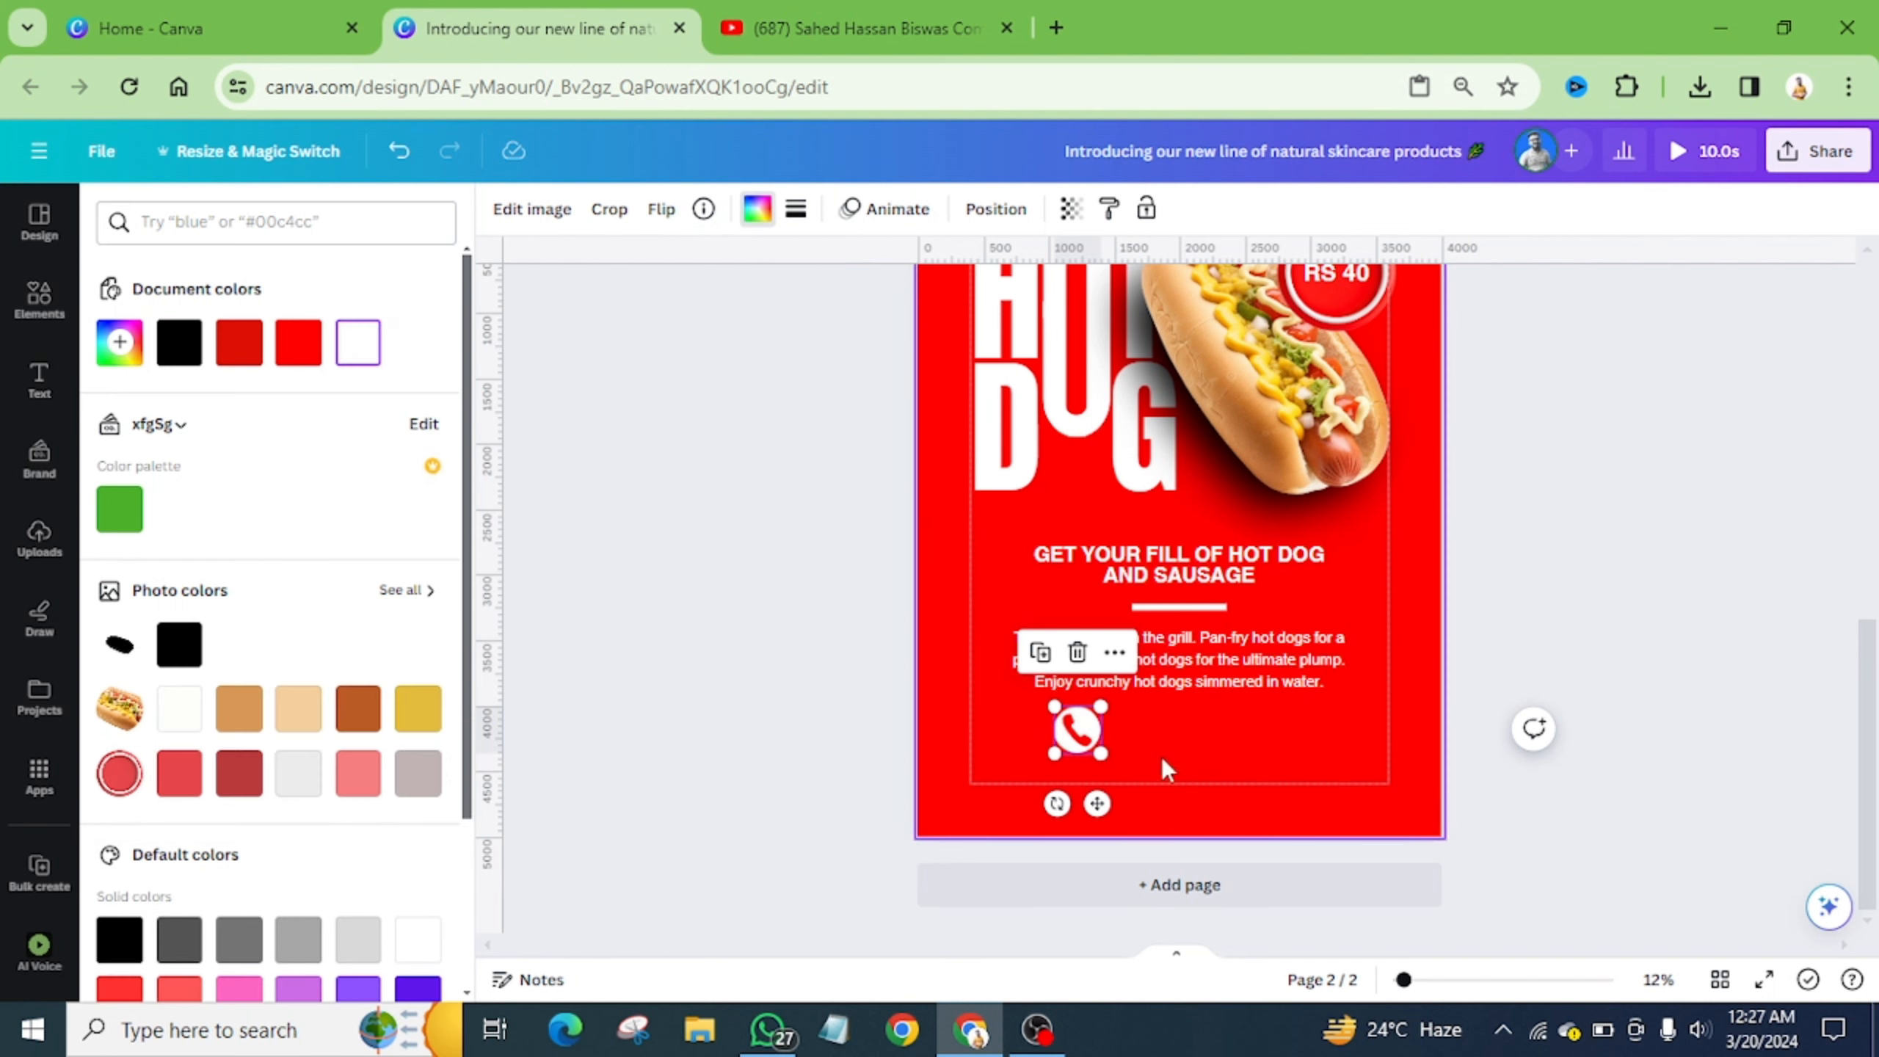
drag(1119, 576, 1197, 749)
- Replace the copied heading's text with two contact phone numbers on separate lines
double_click(1198, 747)
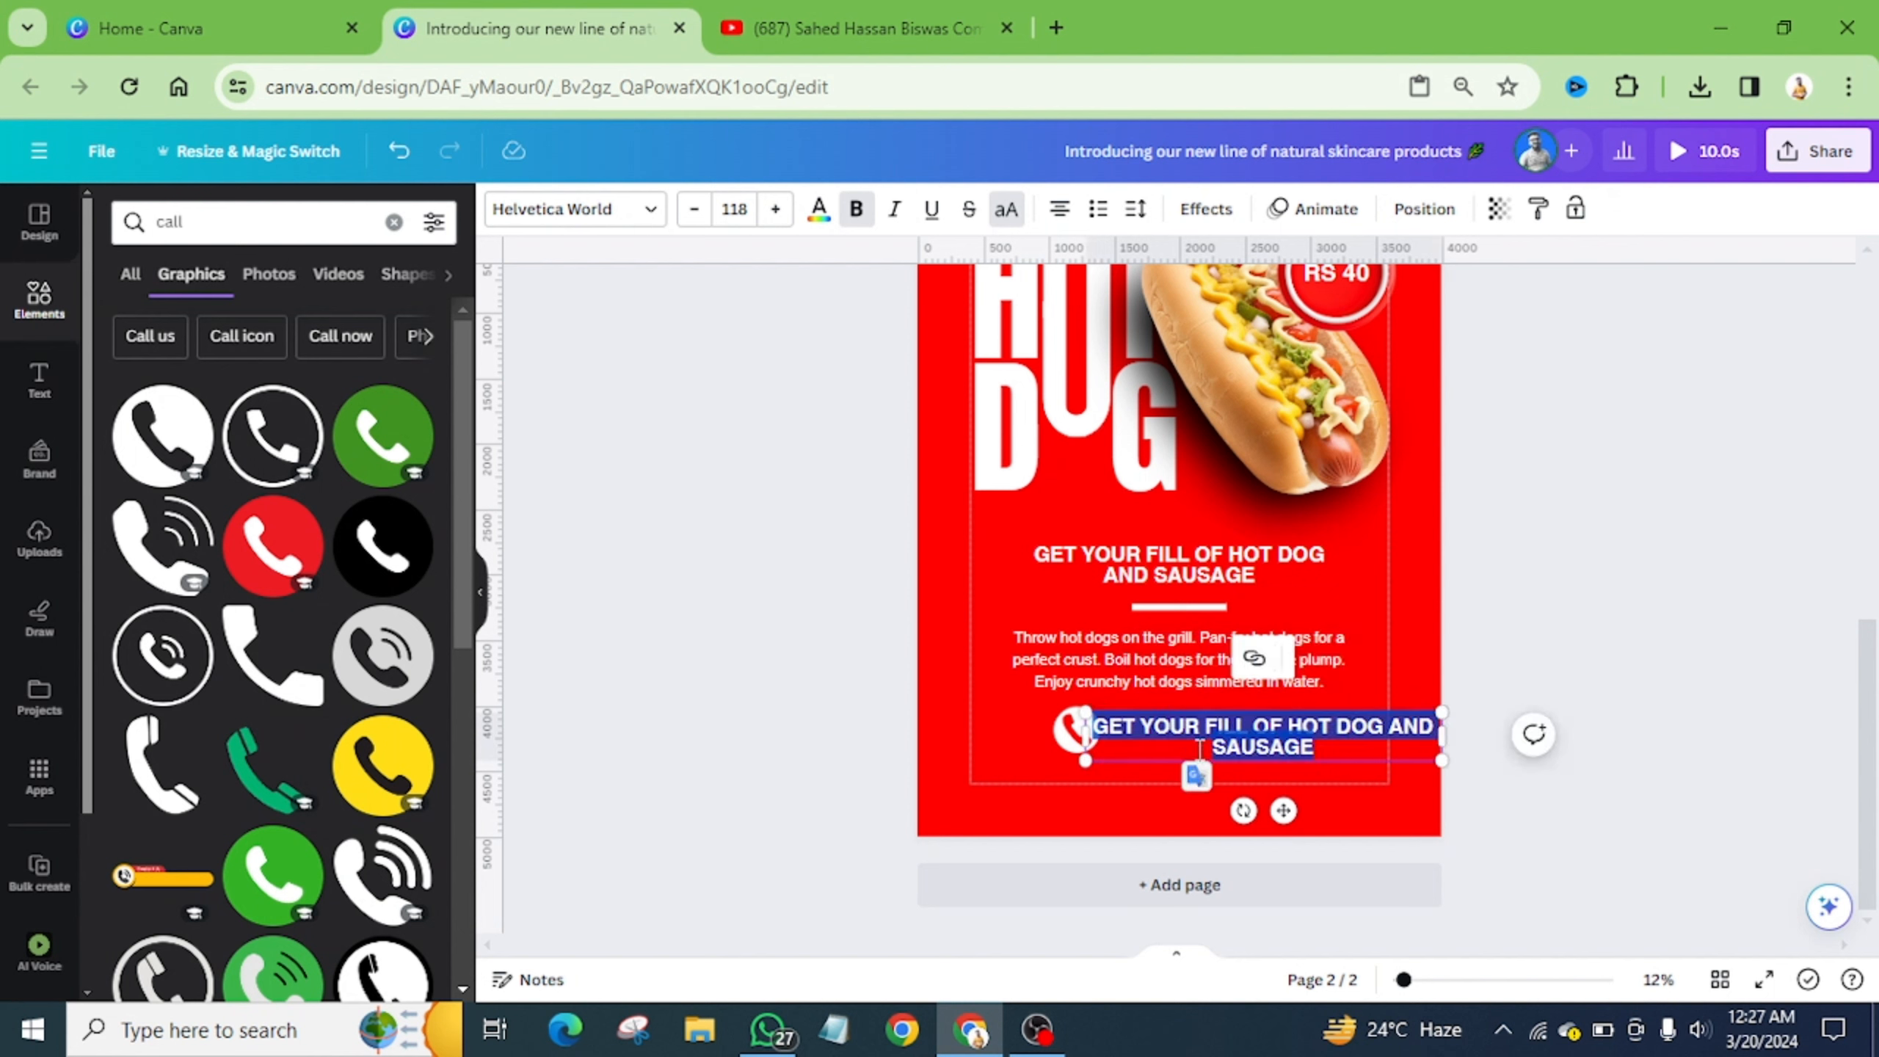
key(BackSpace)
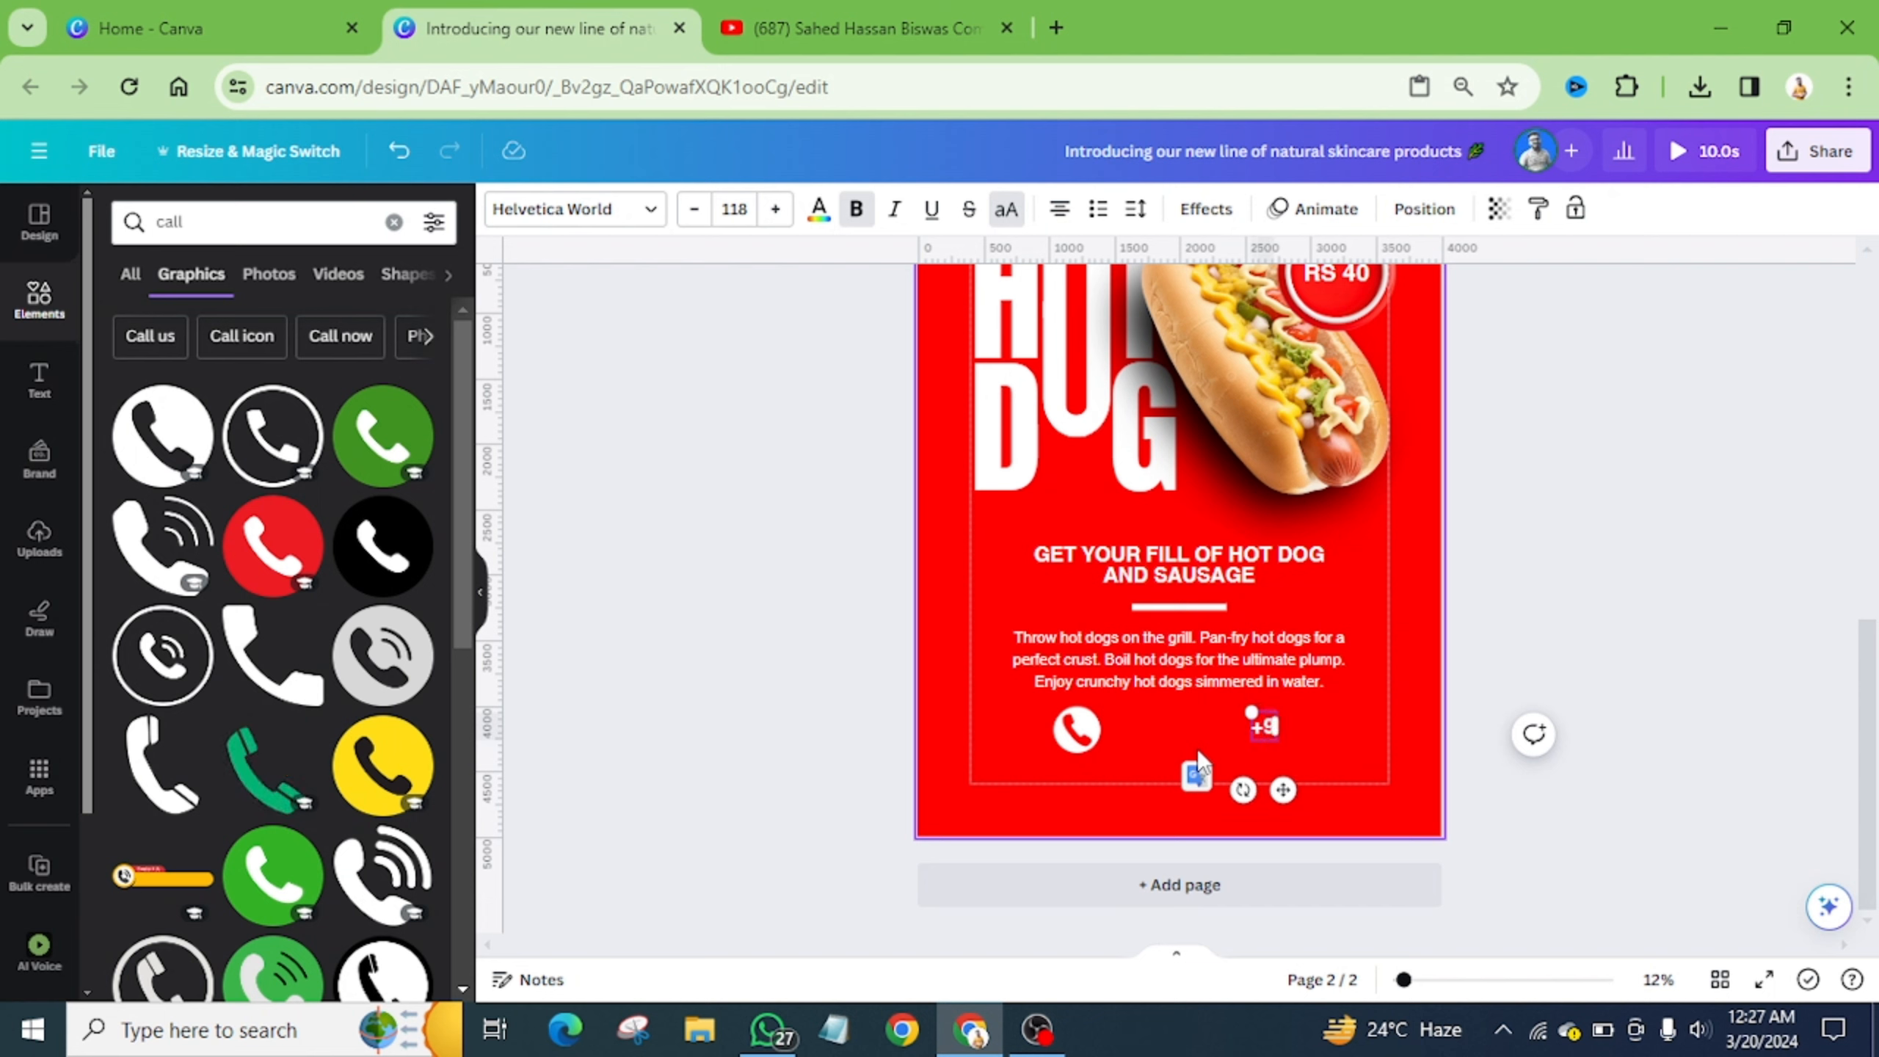
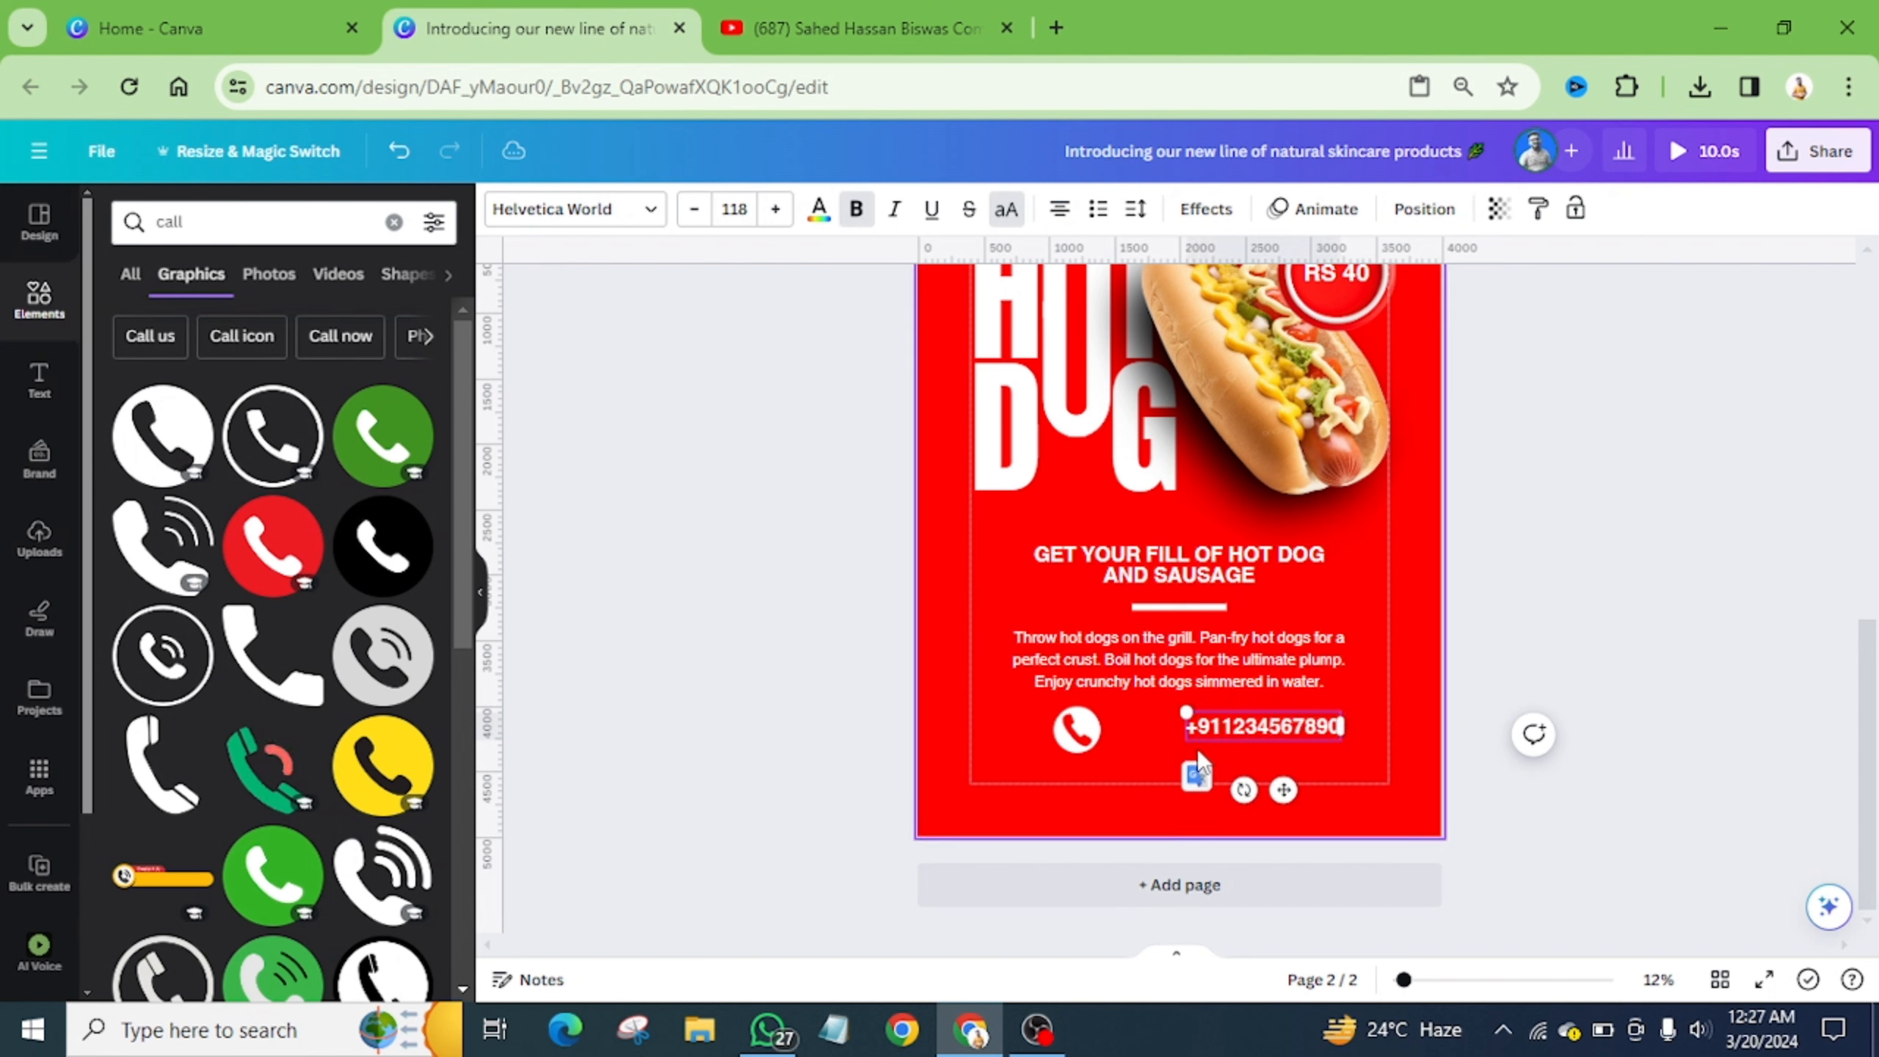
key(Escape)
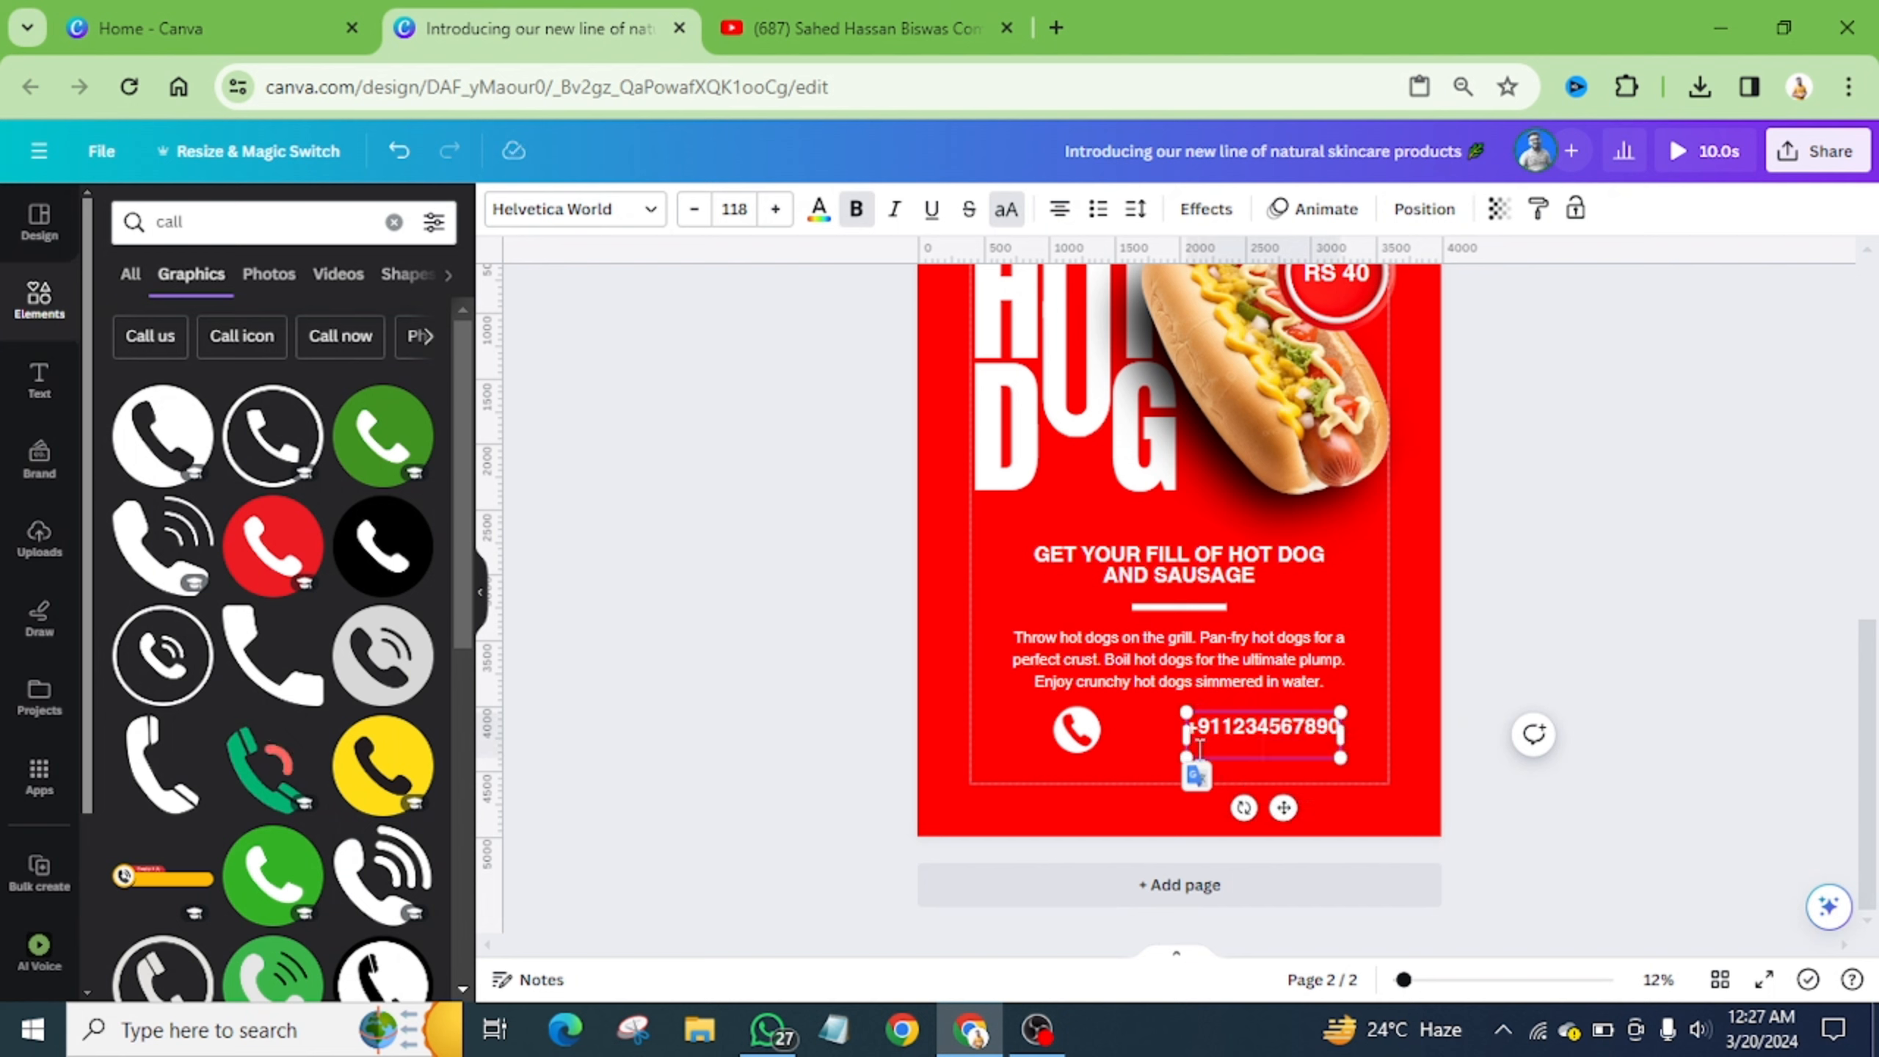
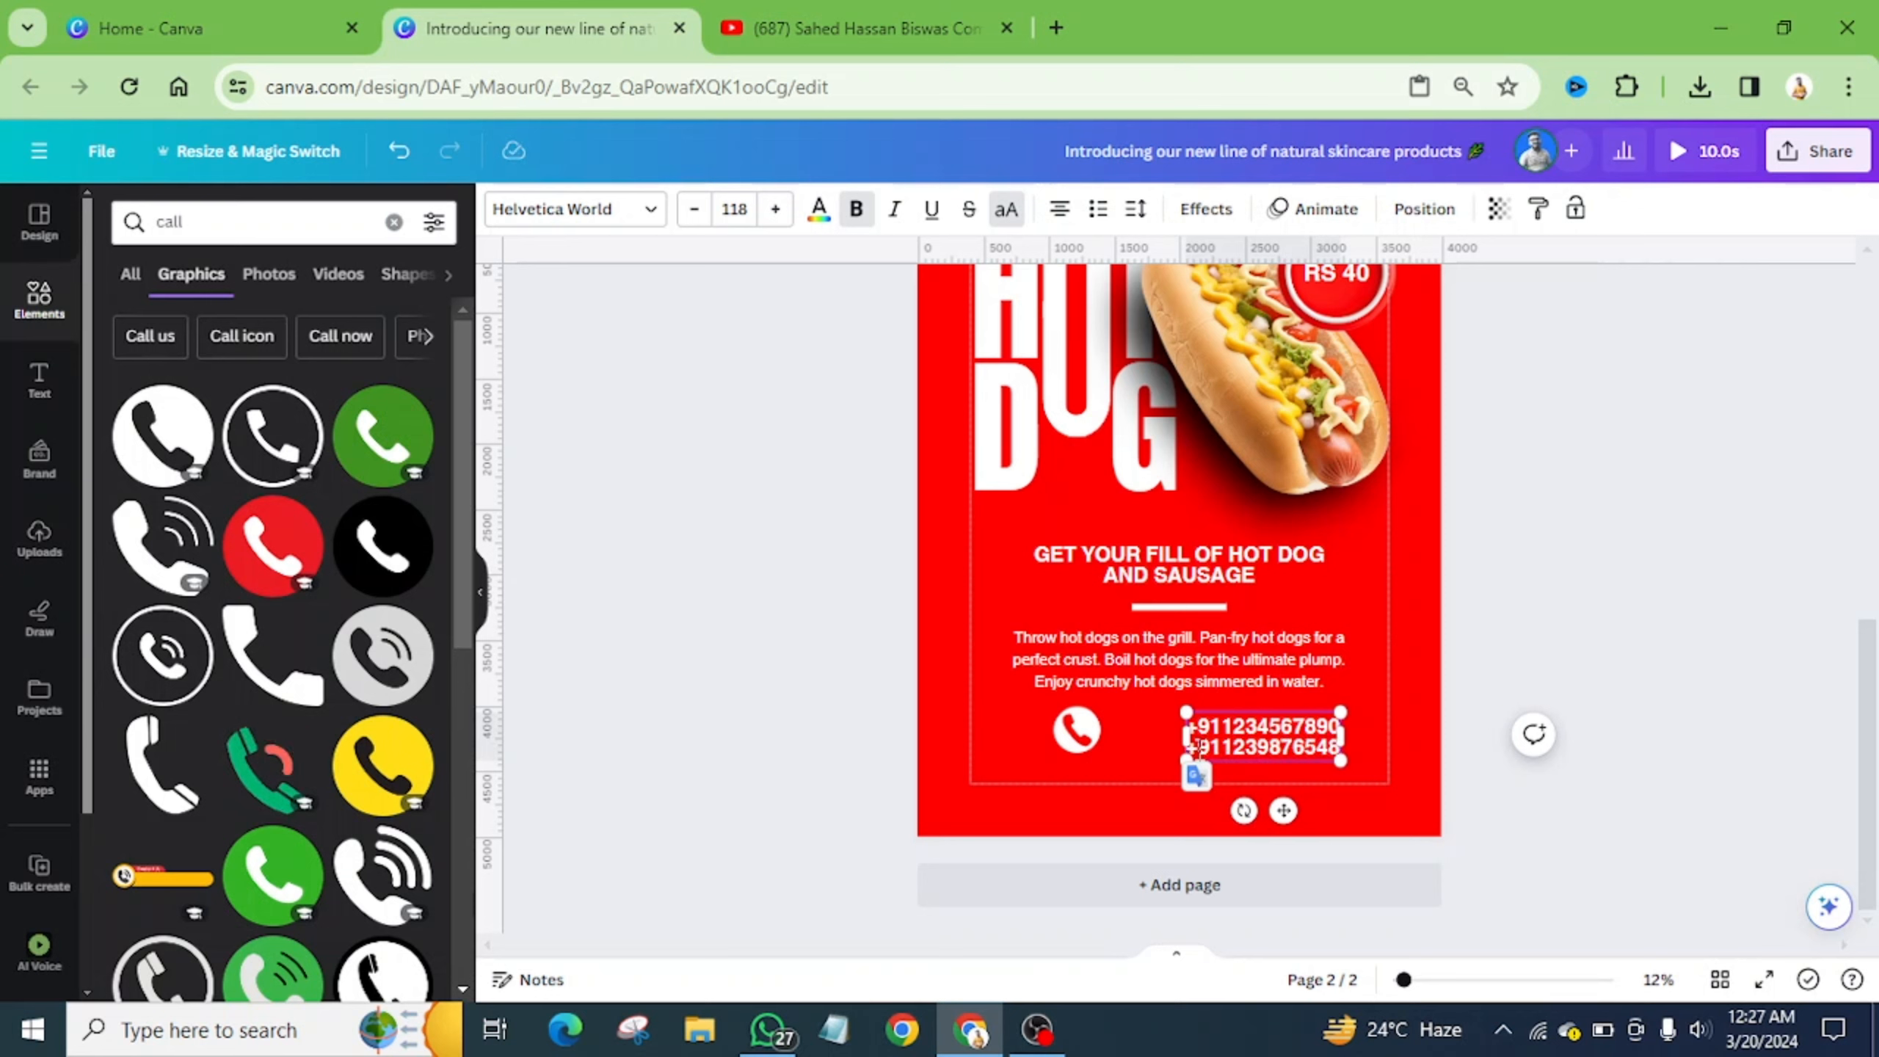
click(1109, 759)
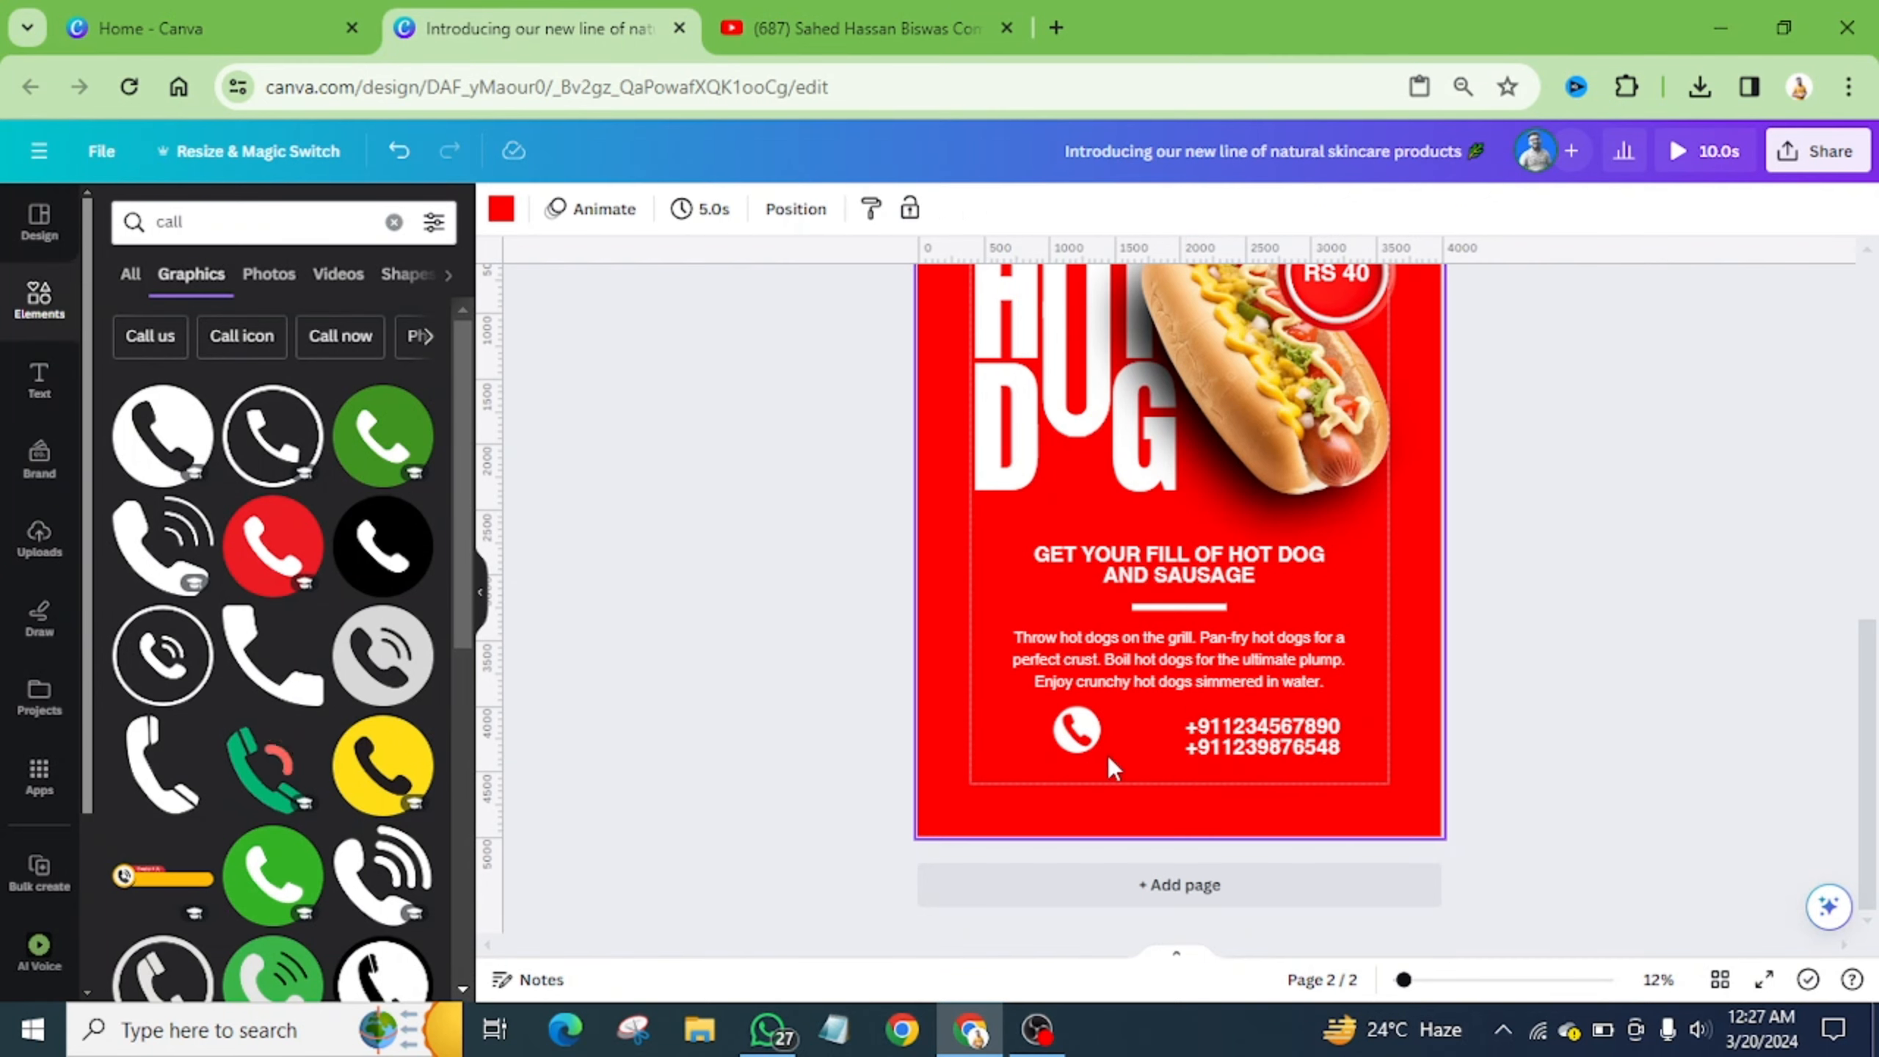
- Enlarge the phone icon, group it with the numbers, and centre the group below the paragraph
scroll(1140, 740, up, 3)
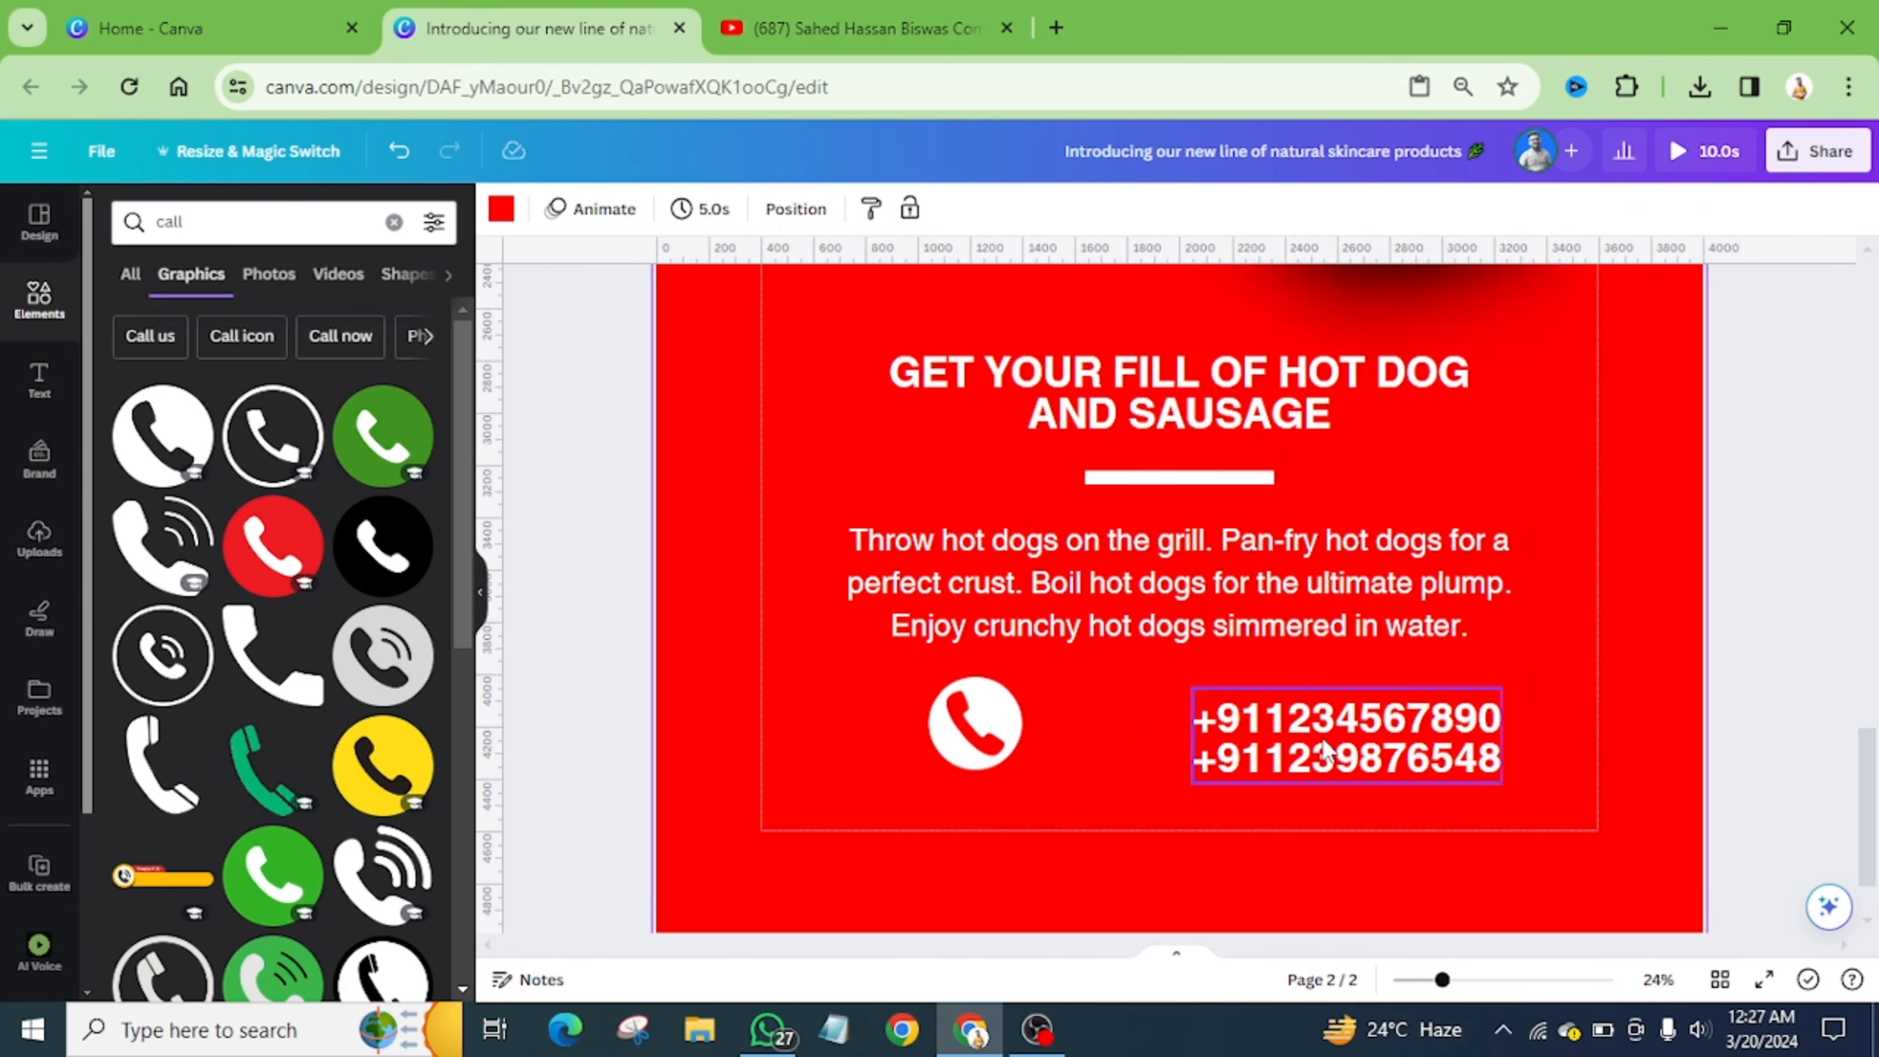
drag(1324, 747, 1180, 727)
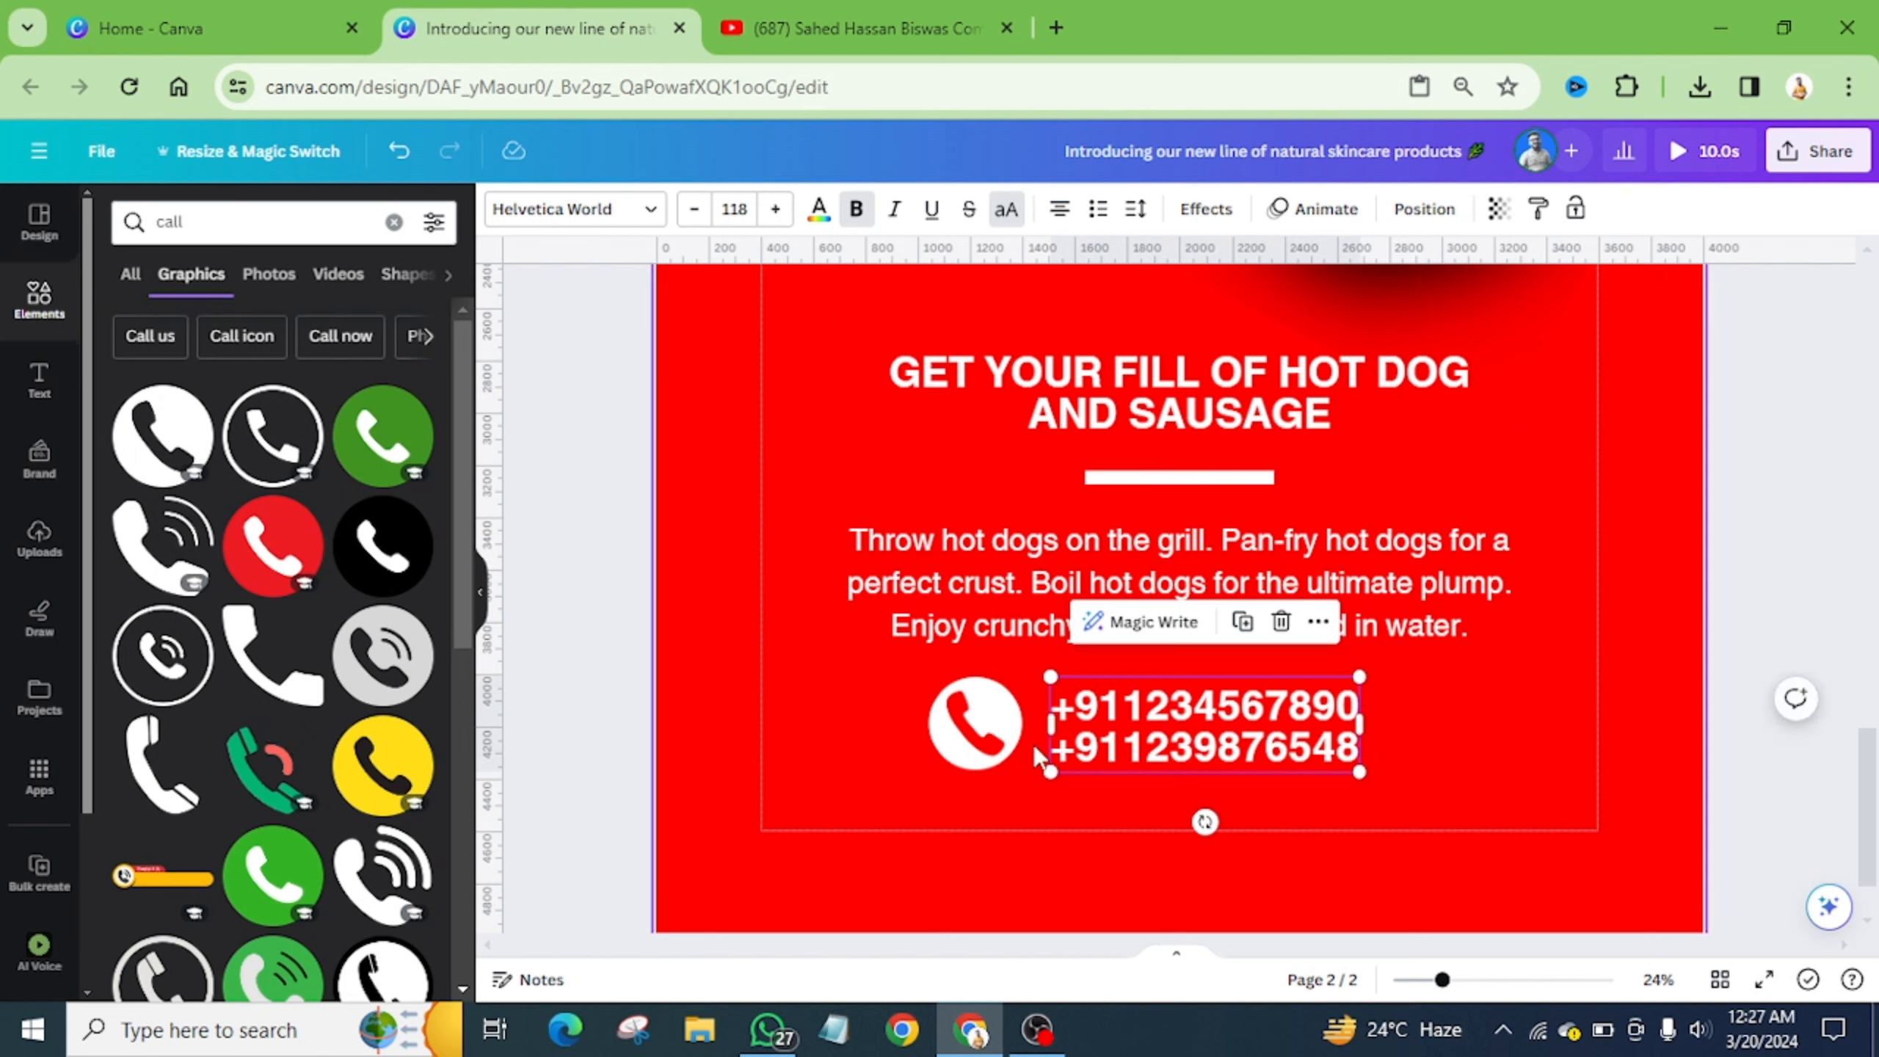
click(1012, 761)
drag(1020, 770, 1014, 768)
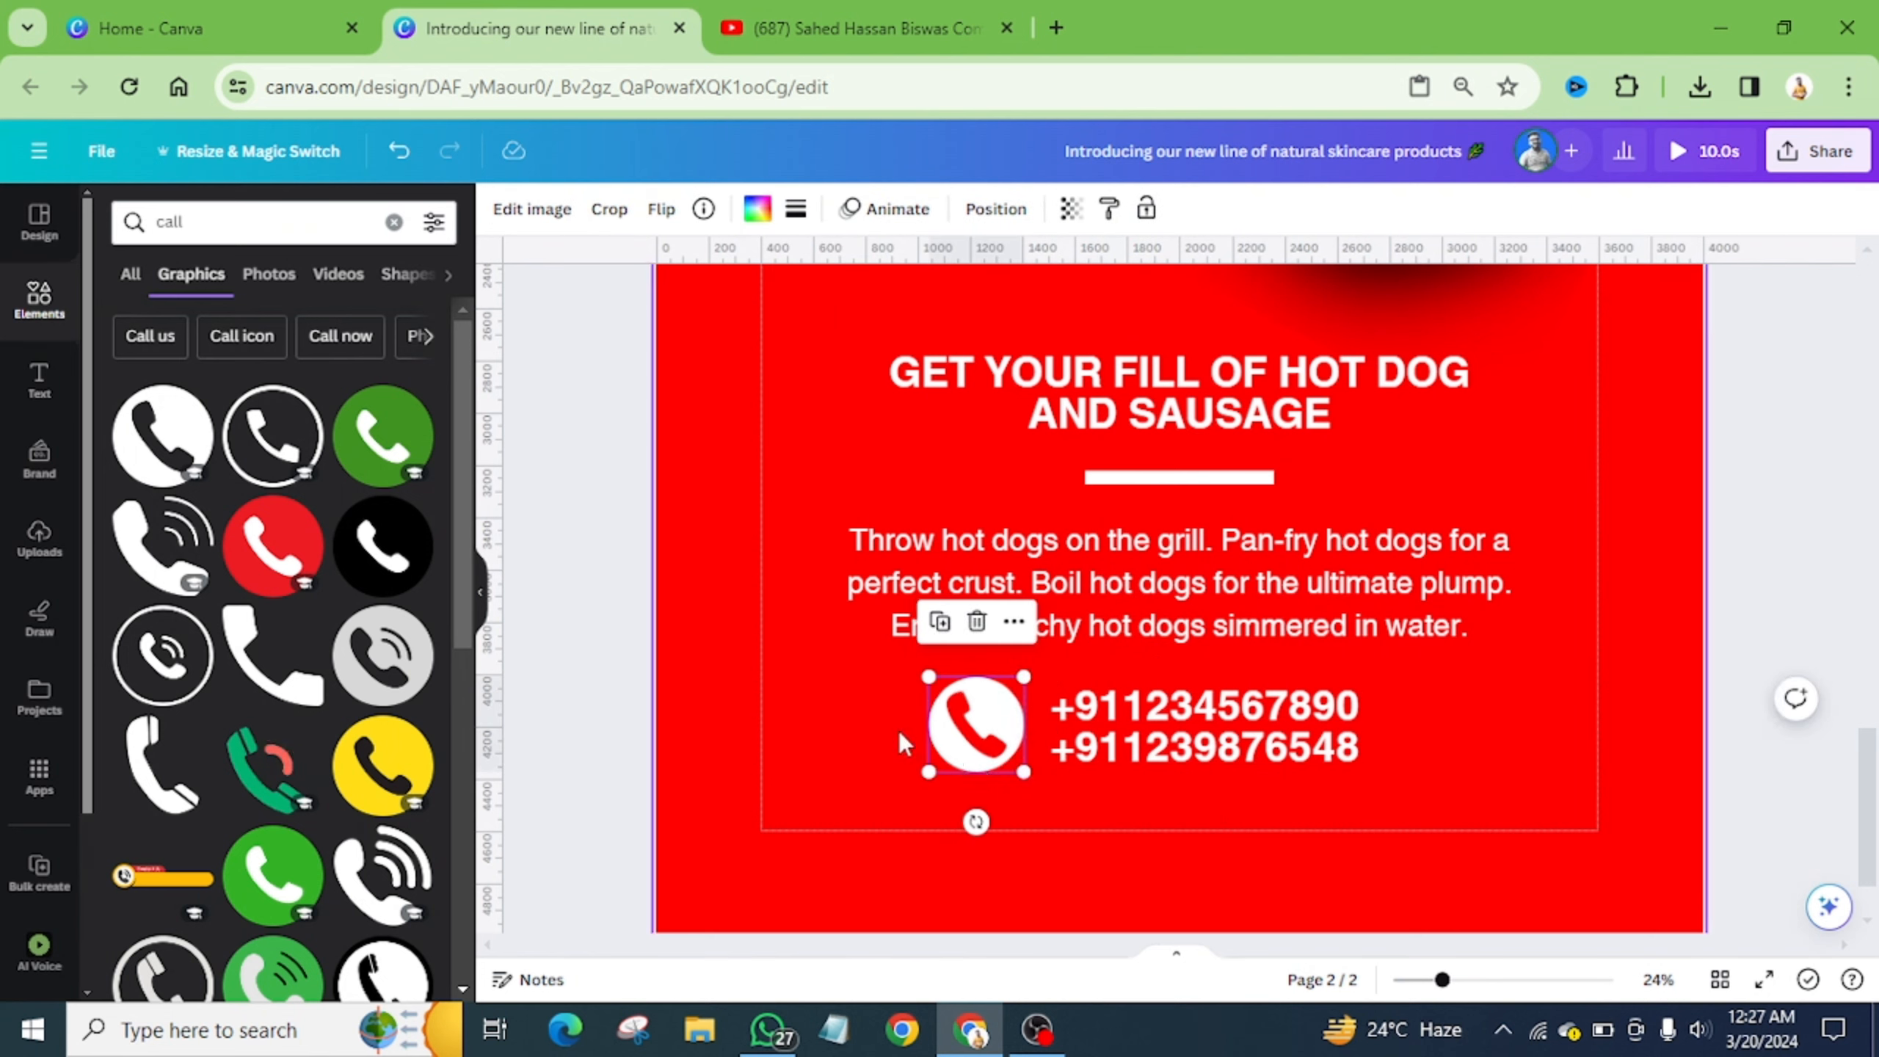
shift+click(1150, 756)
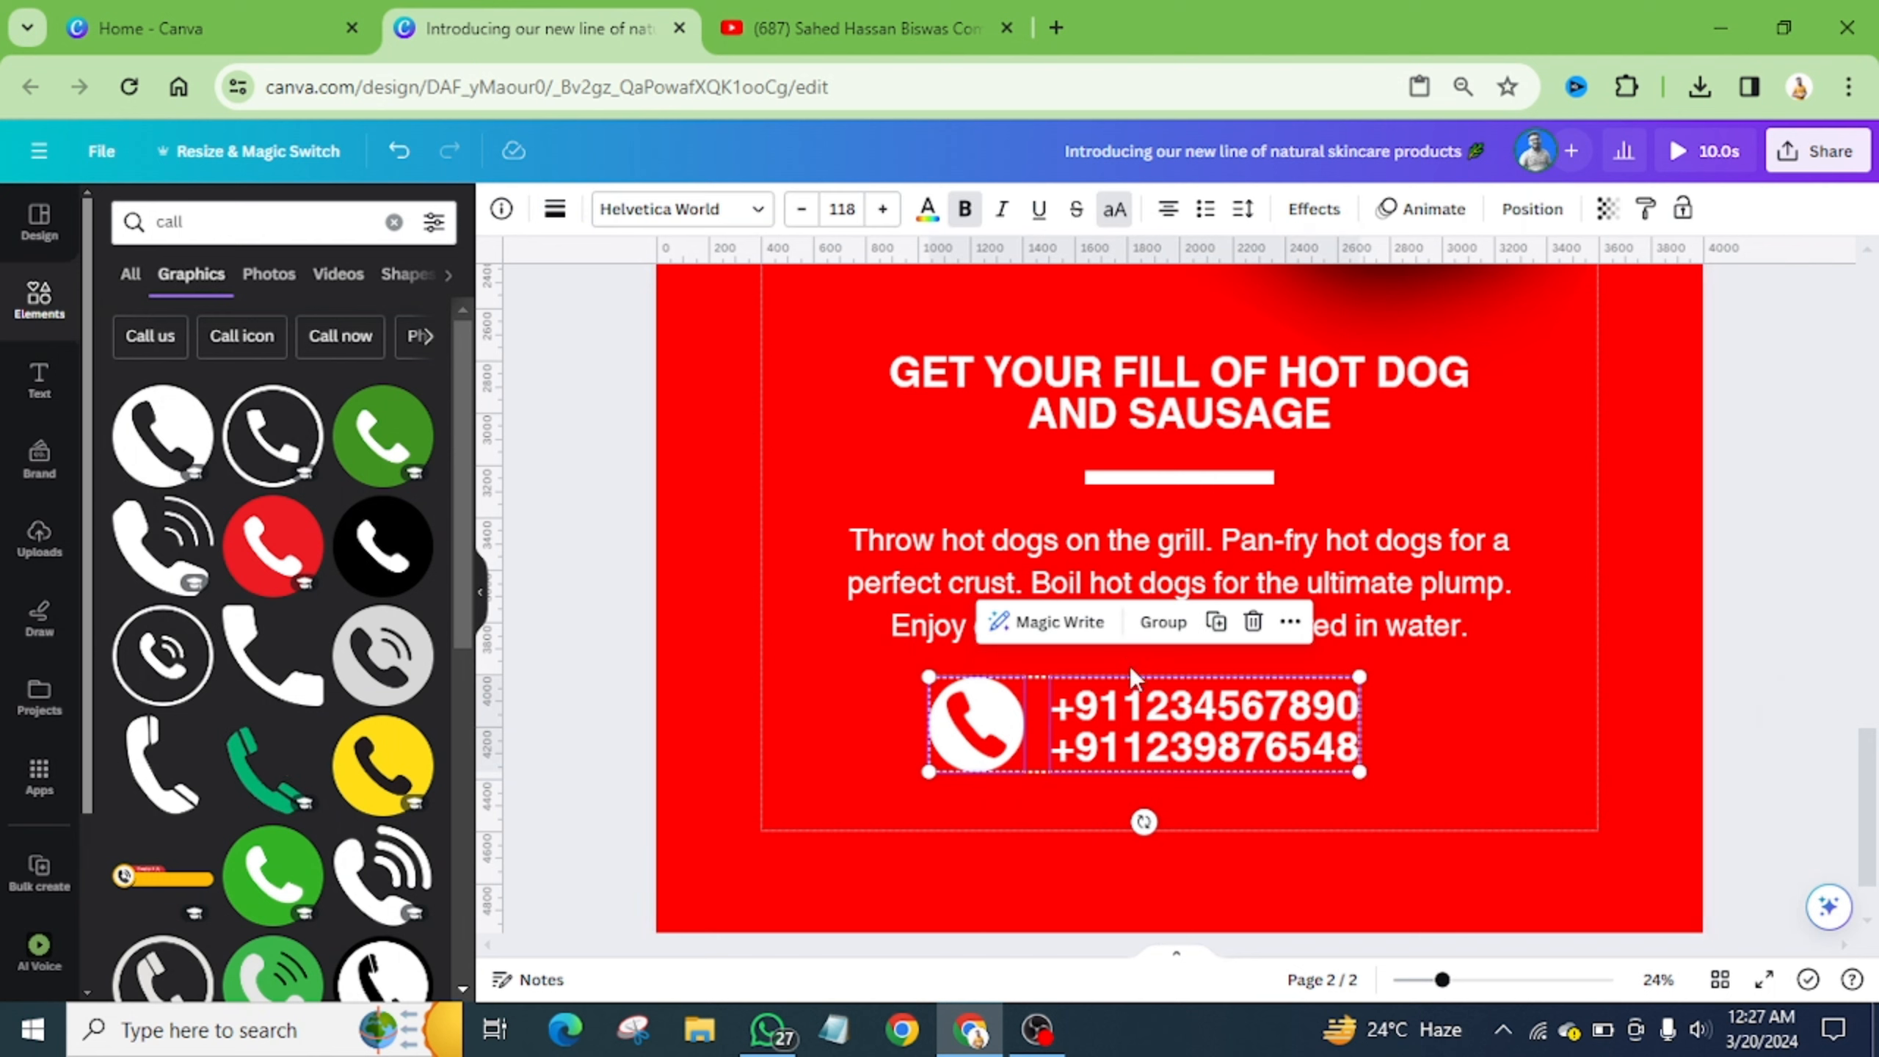
click(1158, 622)
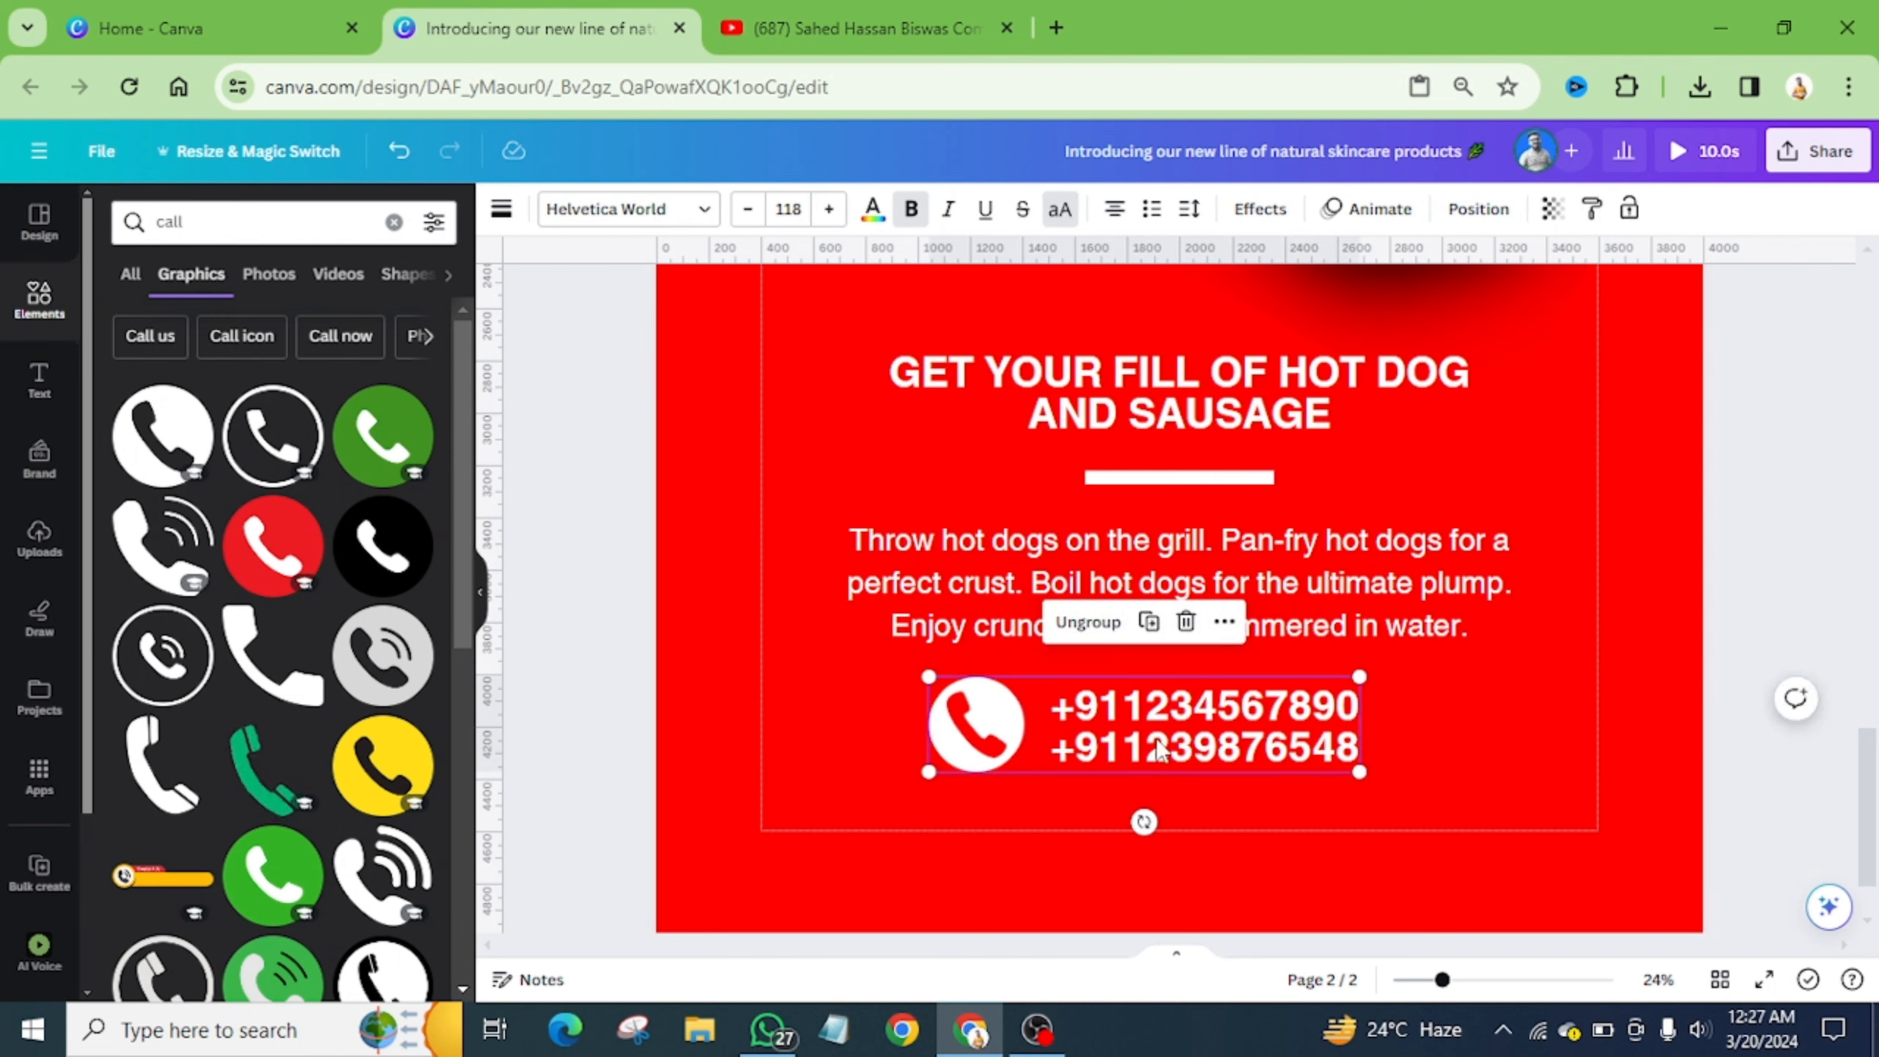
drag(1159, 751, 1187, 737)
- Shift all poster elements slightly lower and start the full-screen presentation
scroll(1109, 714, down, 5)
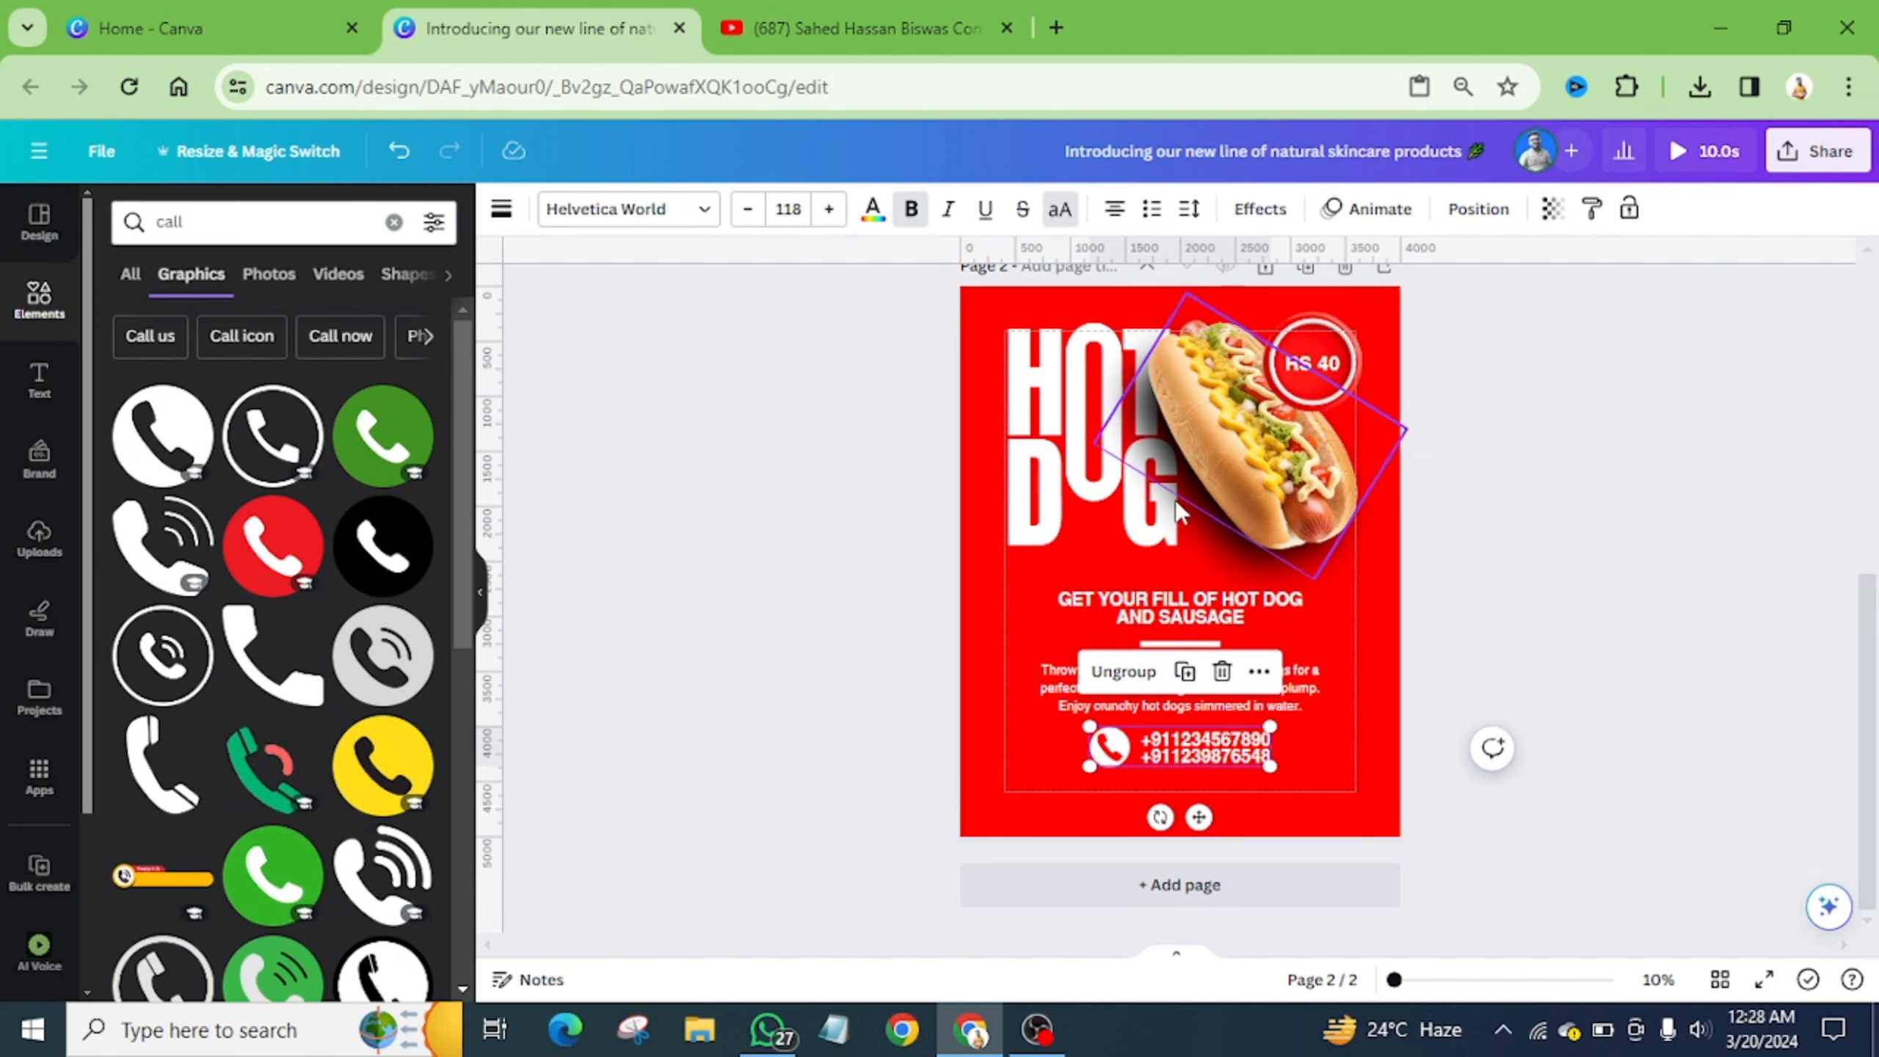
click(1232, 789)
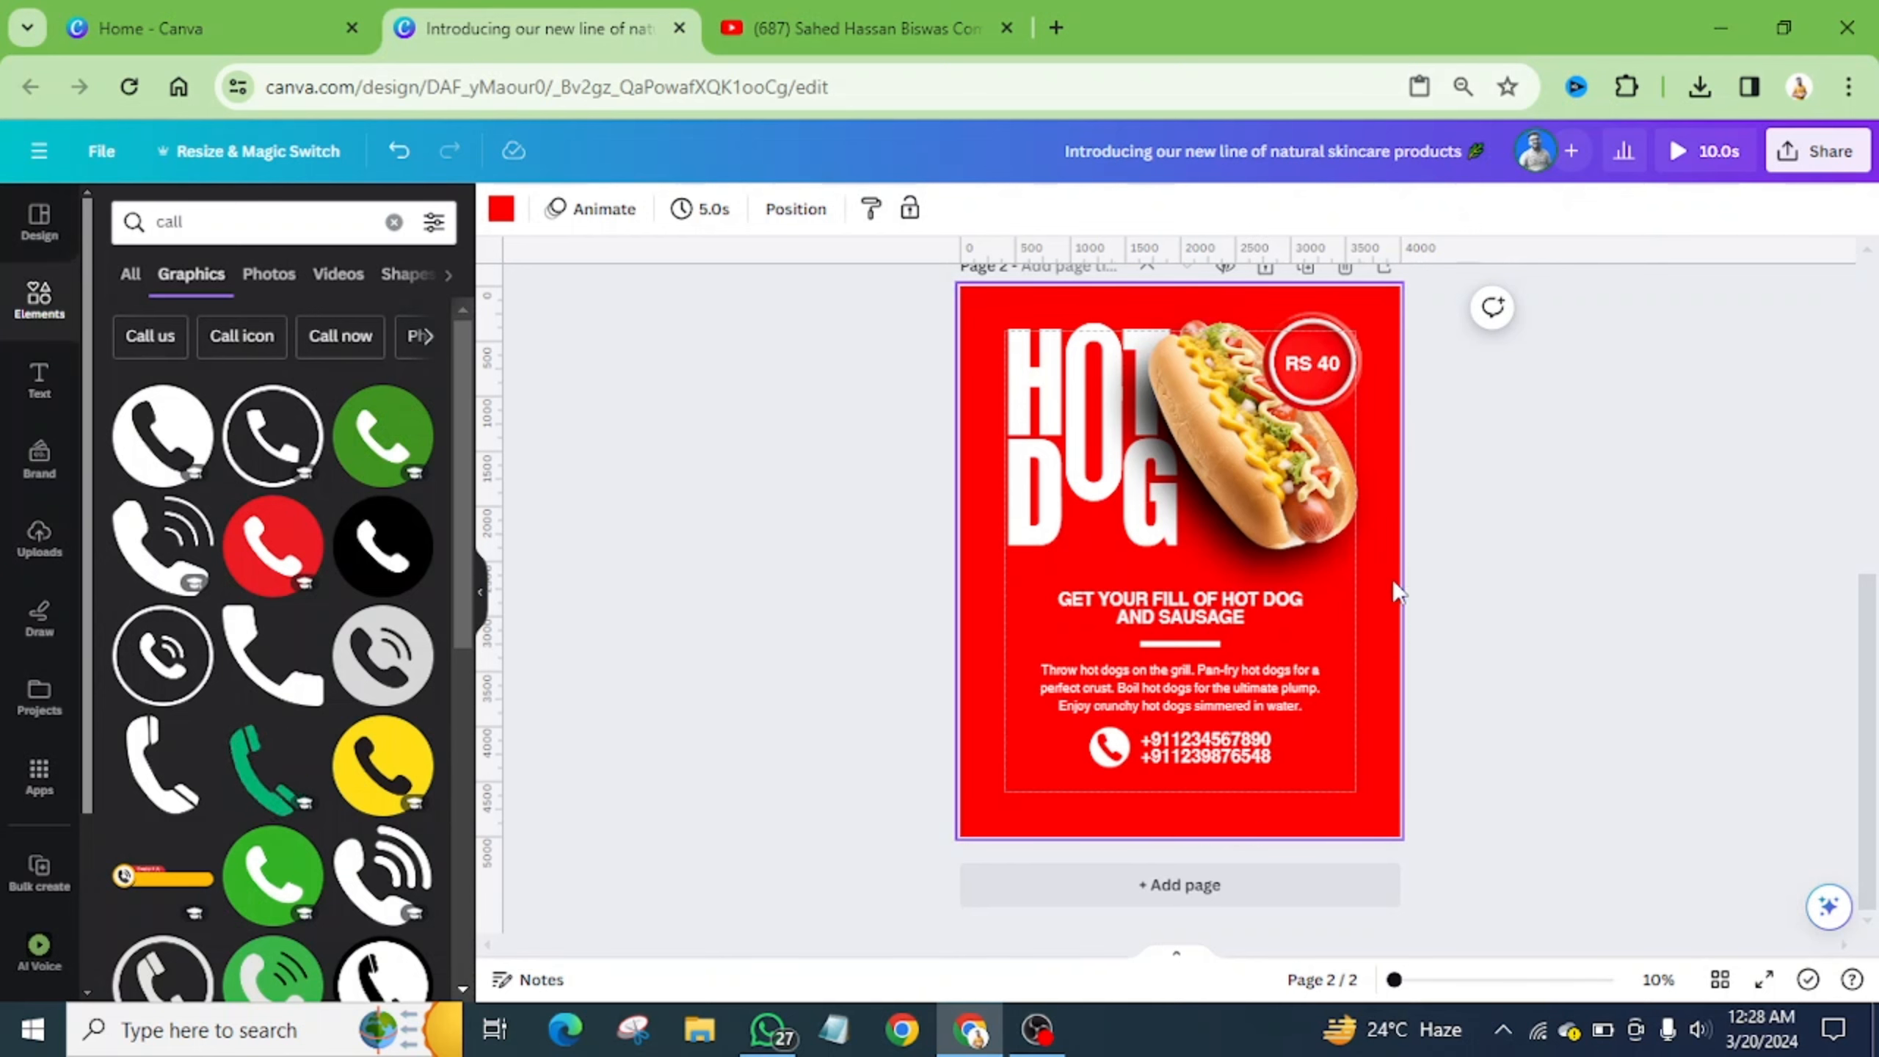
drag(991, 309, 1337, 771)
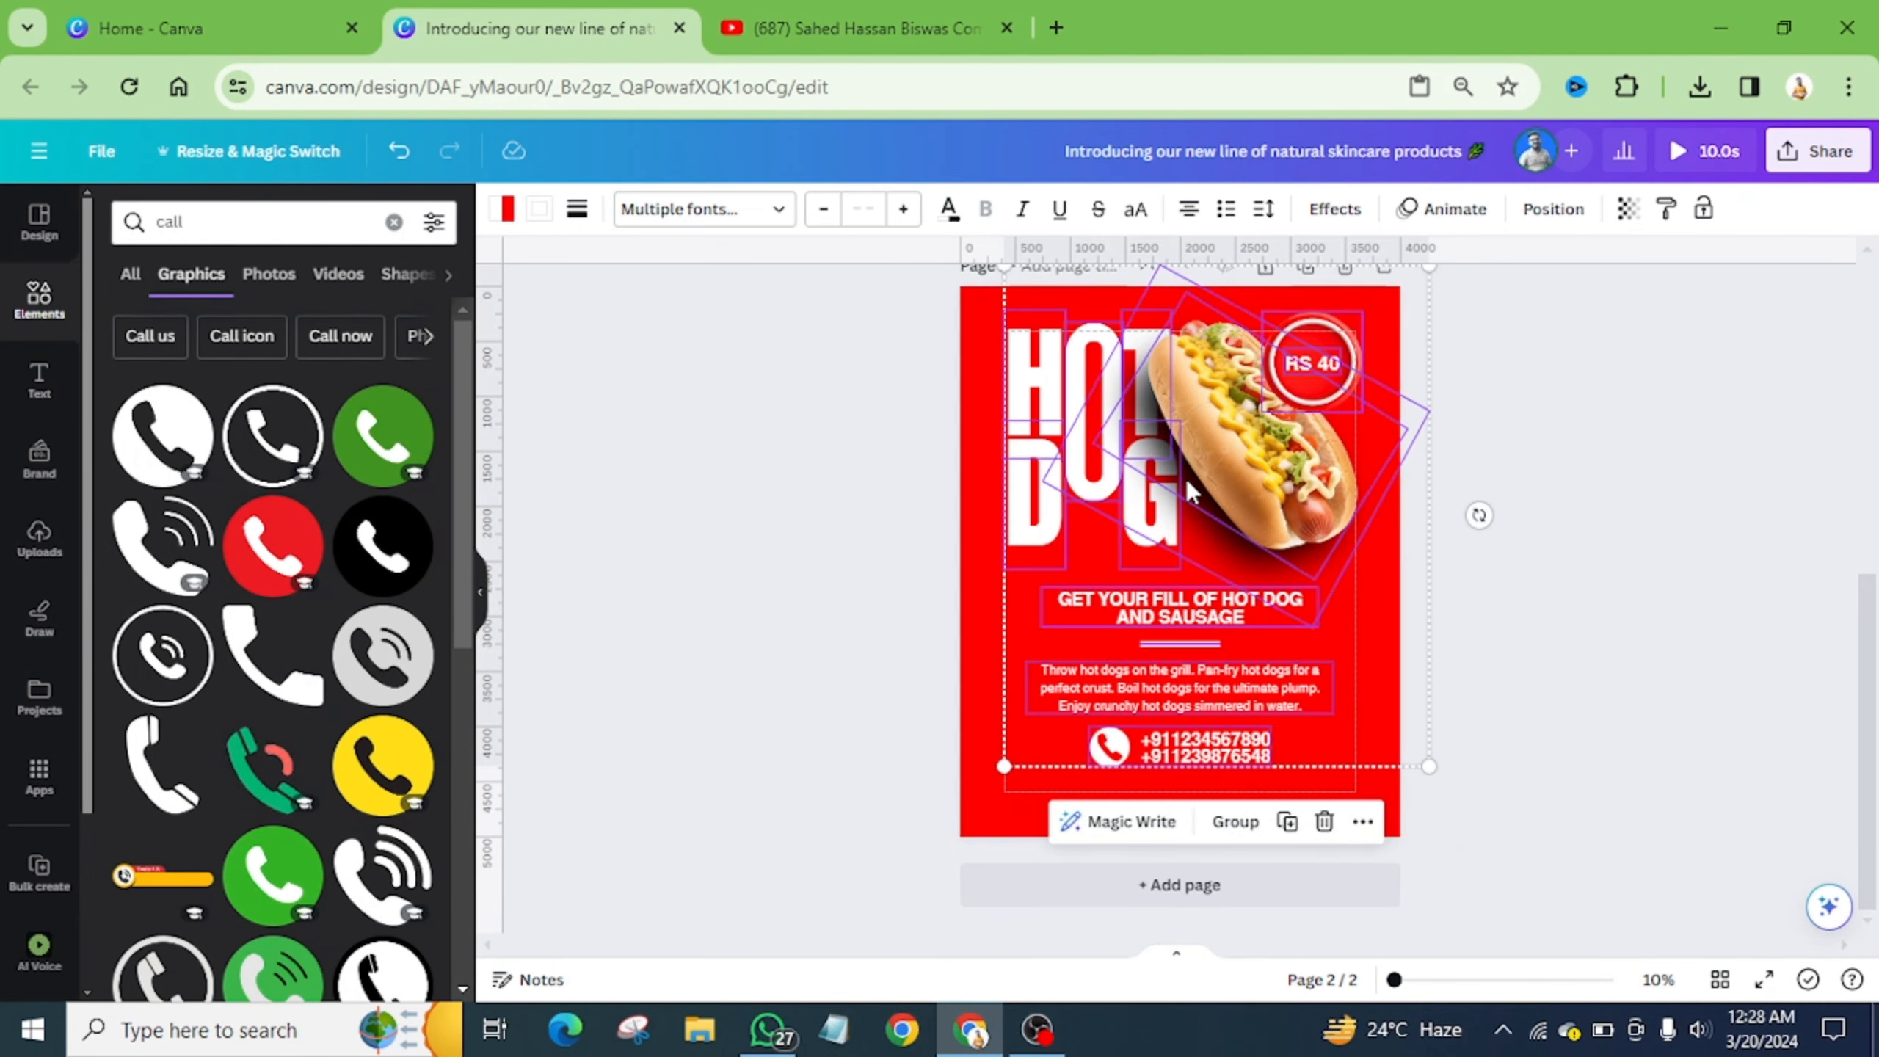
drag(1185, 475, 1185, 489)
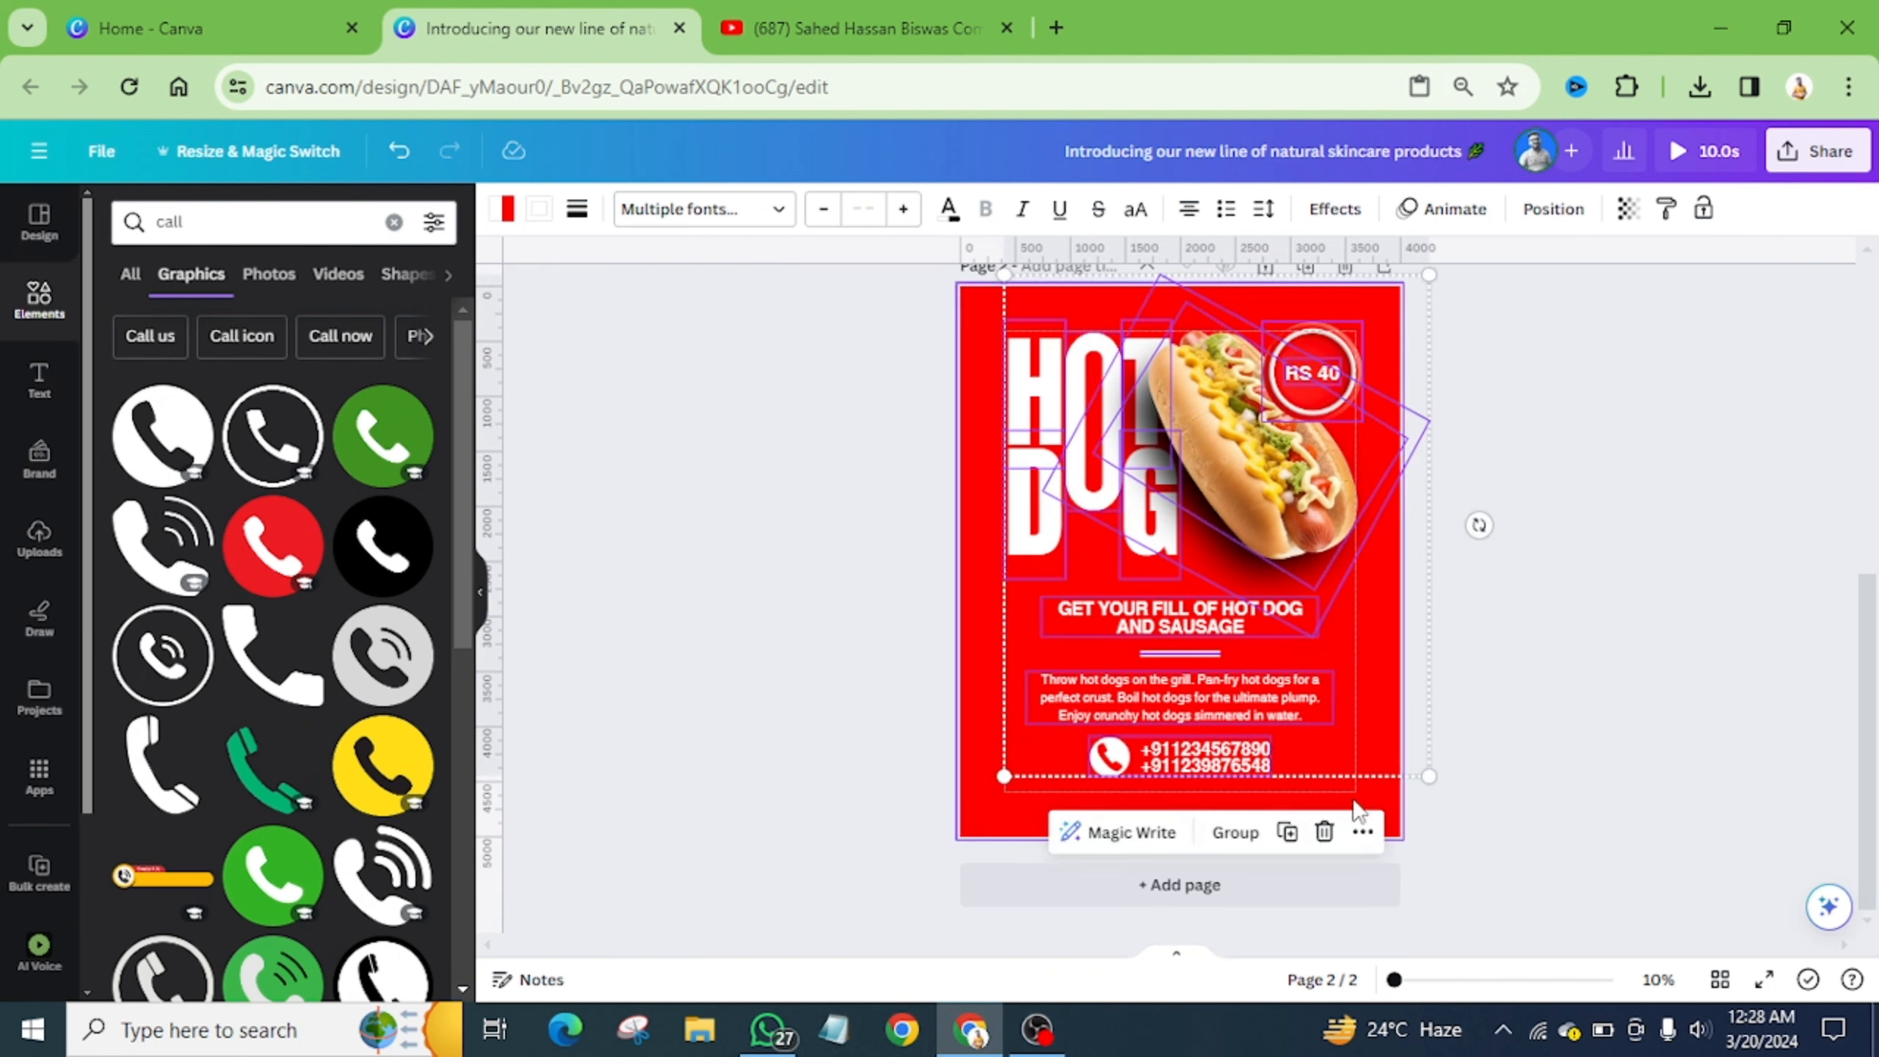
click(1385, 787)
click(1764, 979)
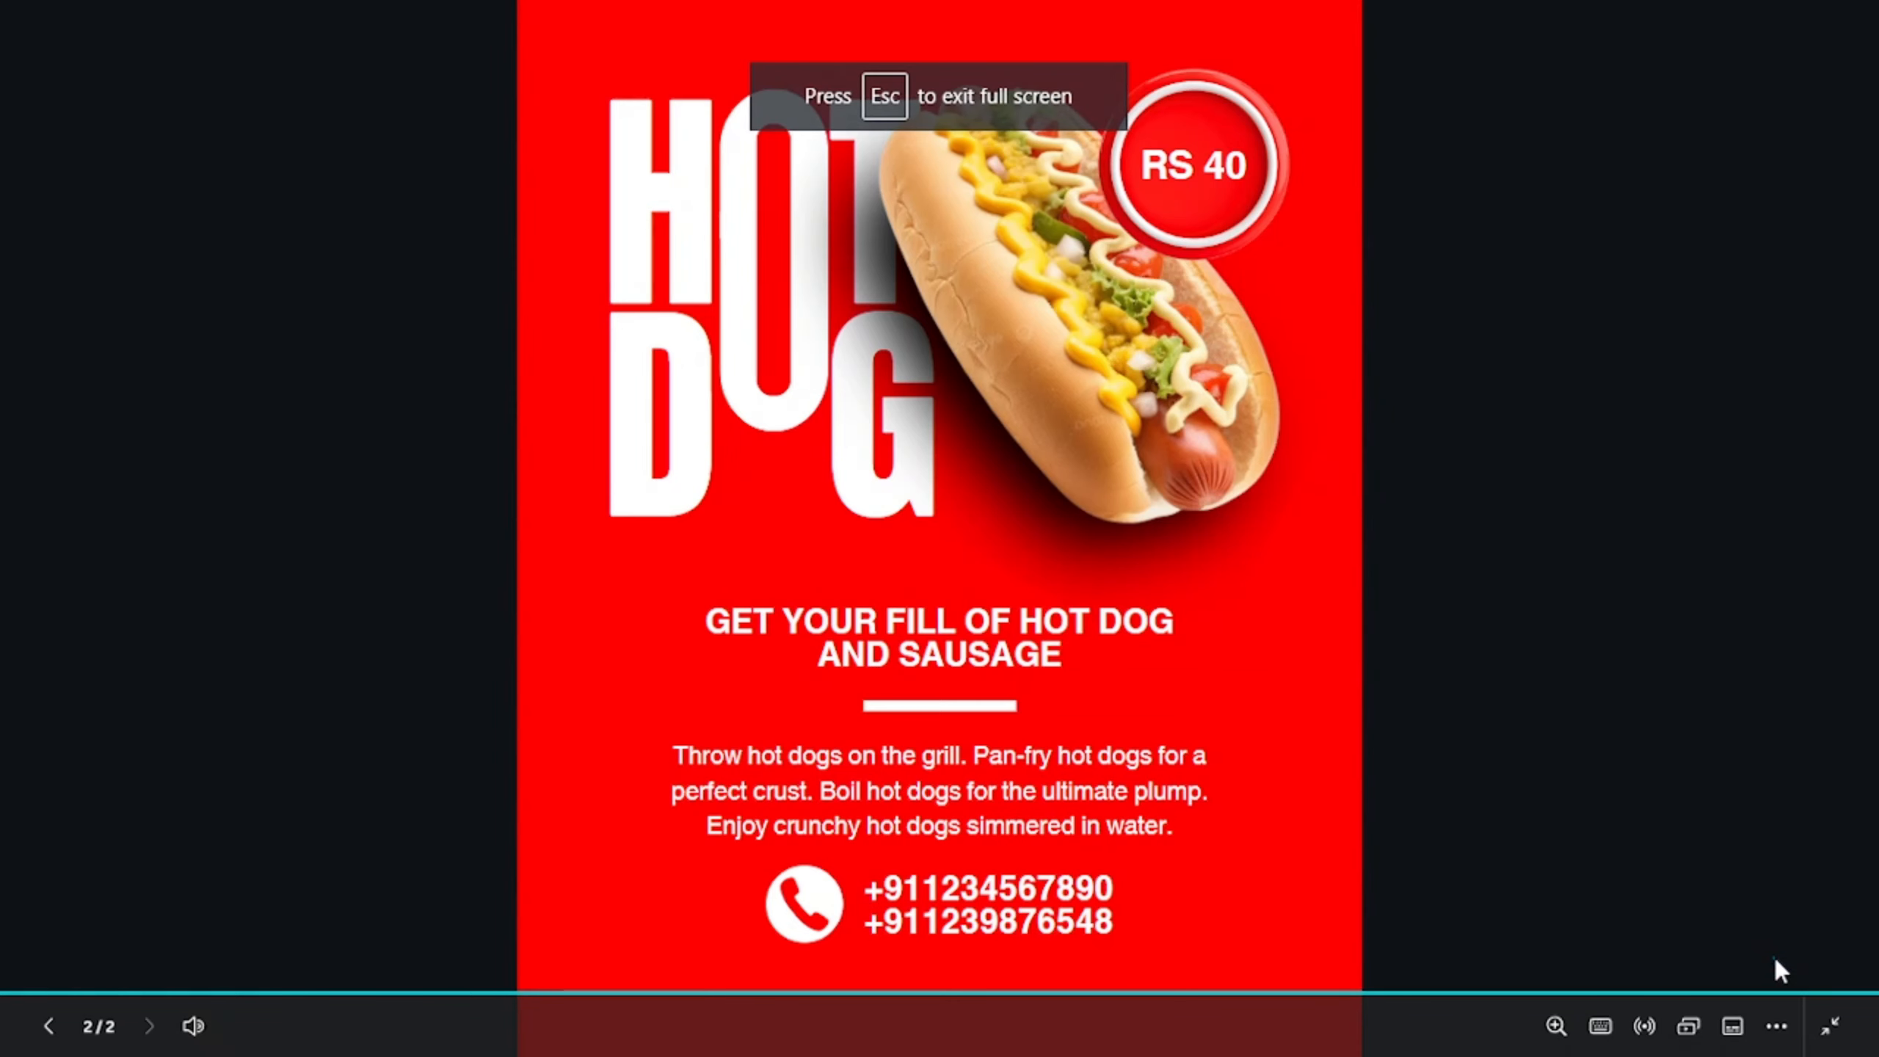
- Exit the full-screen preview back to the editor with Esc
key(Escape)
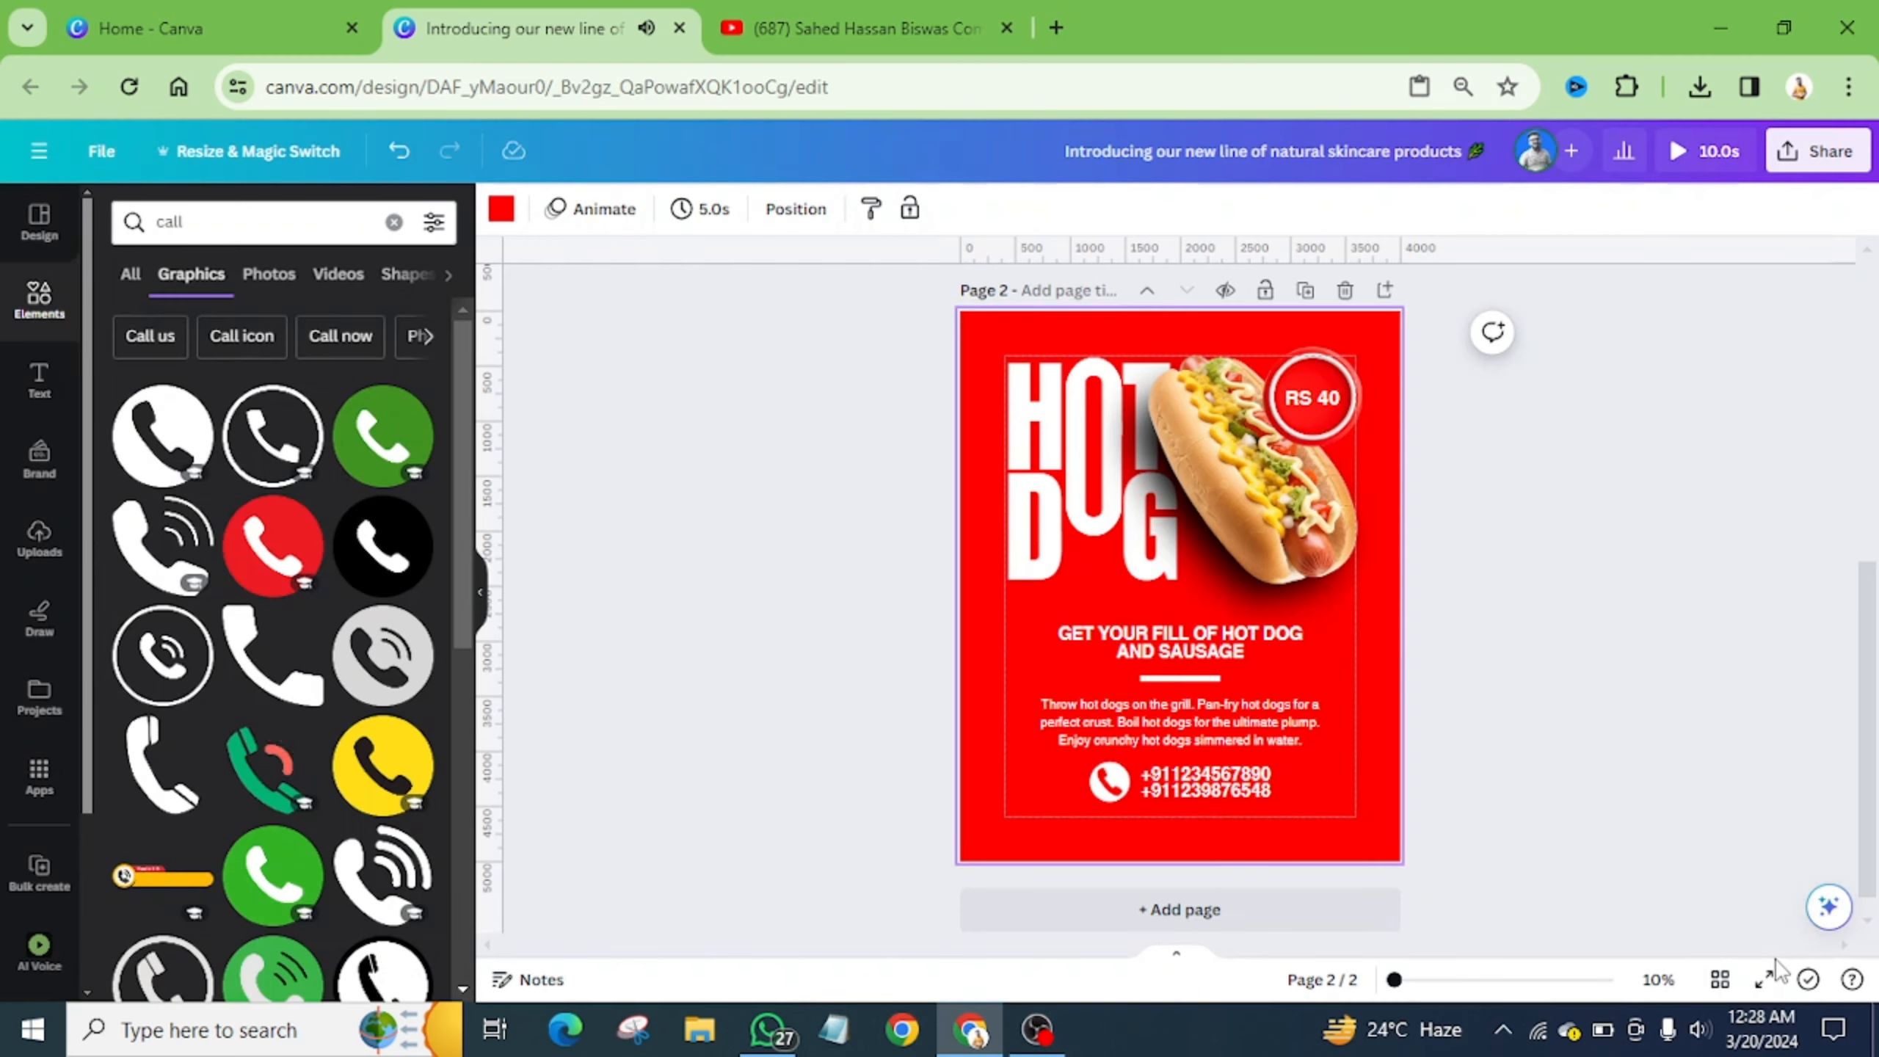